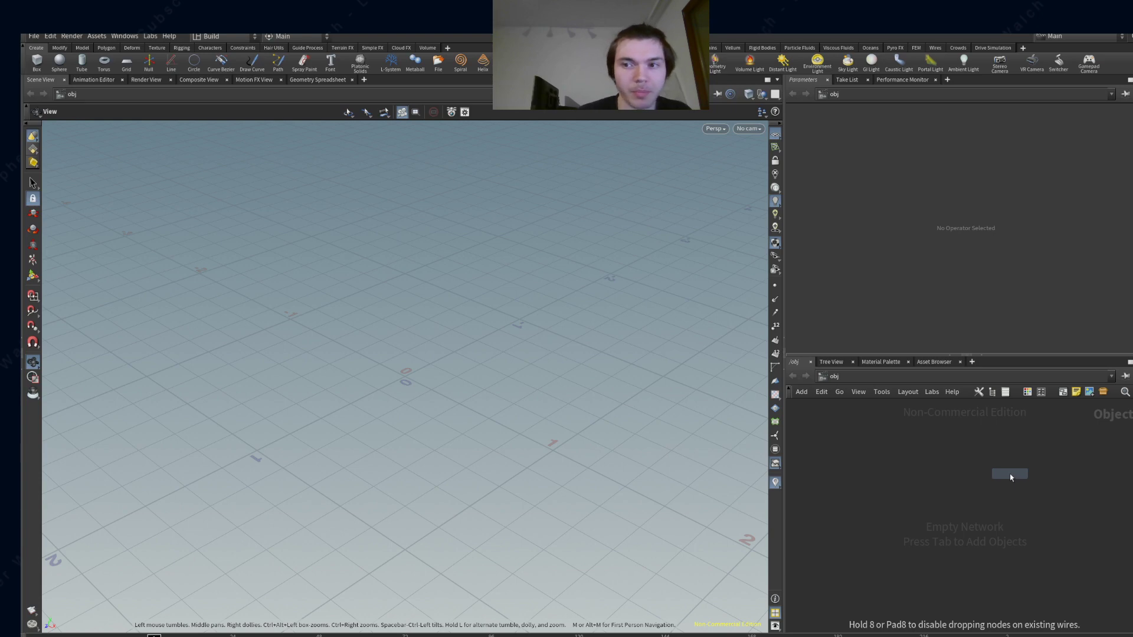
- Add a box object to the scene and go inside its geometry network
left_click(880, 479)
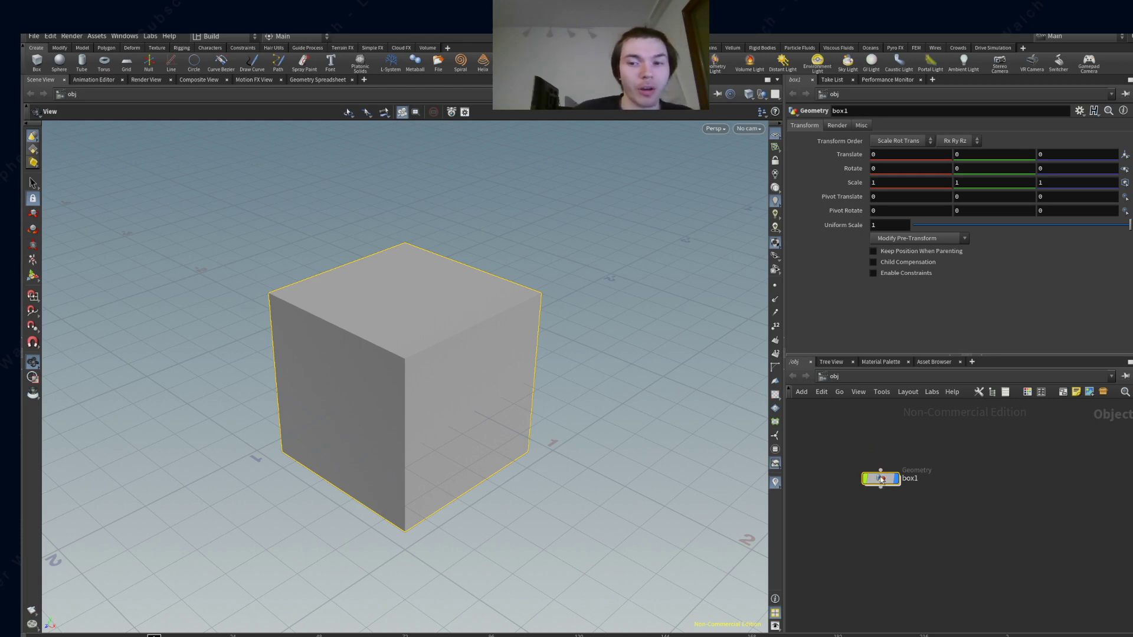
double_click(889, 481)
left_click_drag(954, 515, 922, 492)
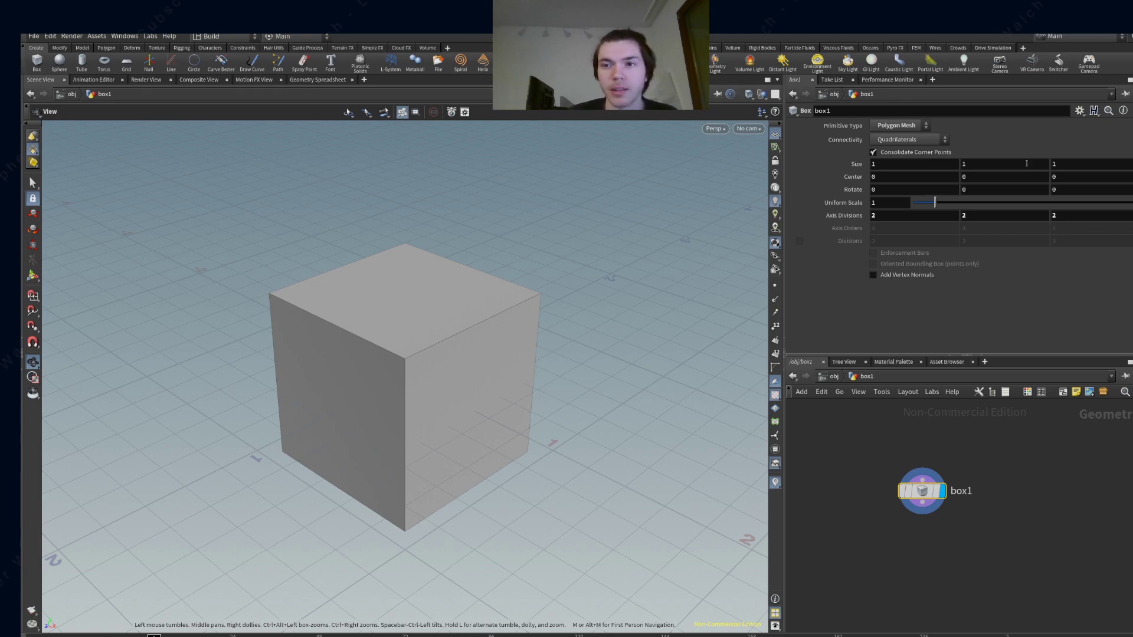
- Flatten the box by setting its Y size to 0.1
double_click(984, 165)
type("0.")
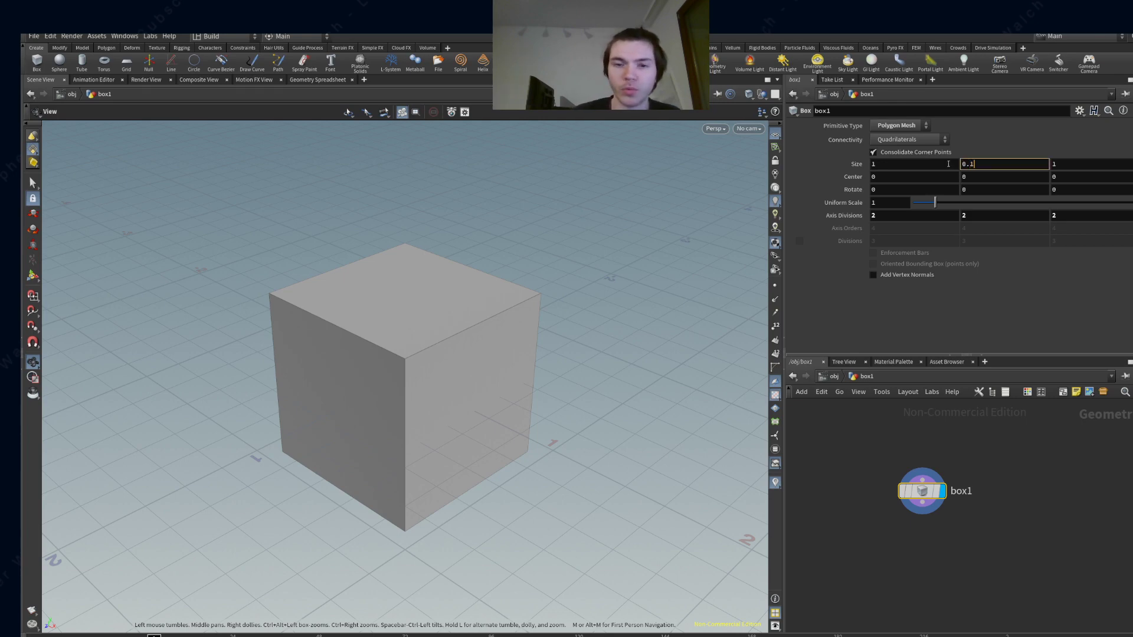
key("Return")
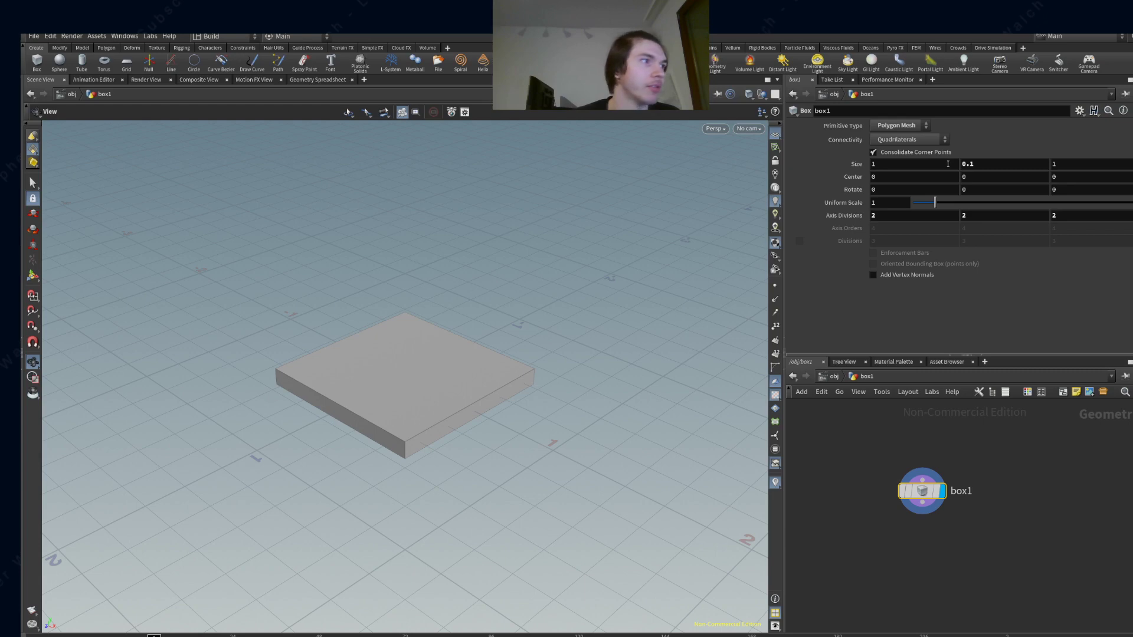
- Make the flat box thinner by setting its Y size to 0.05
left_click_drag(493, 480, 429, 455)
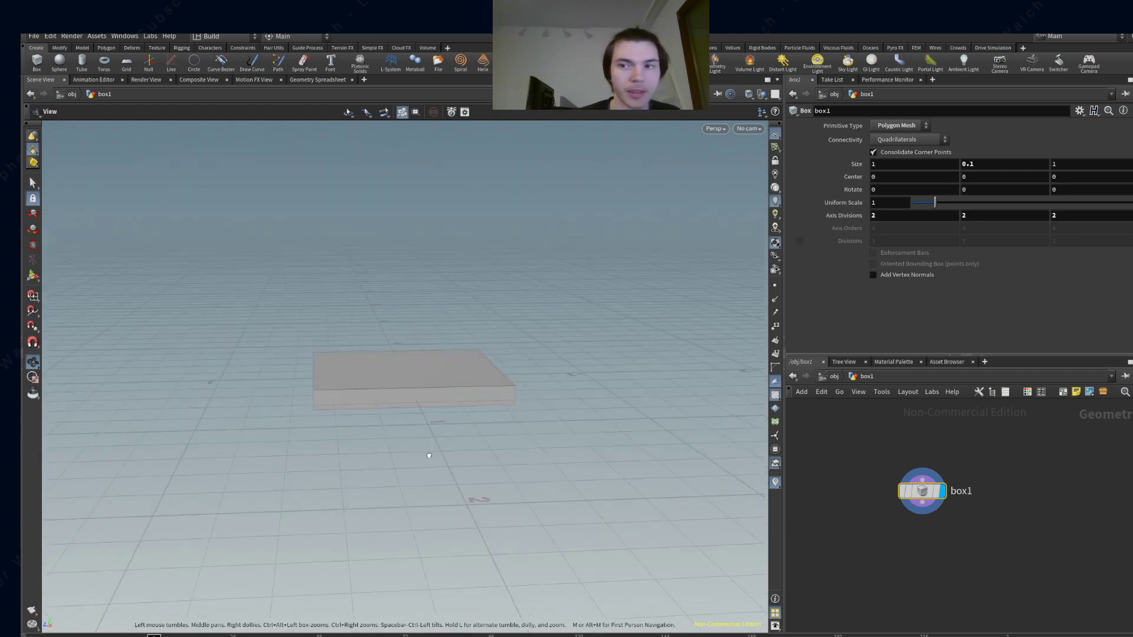
left_click(997, 163)
key("BackSpace")
type("05")
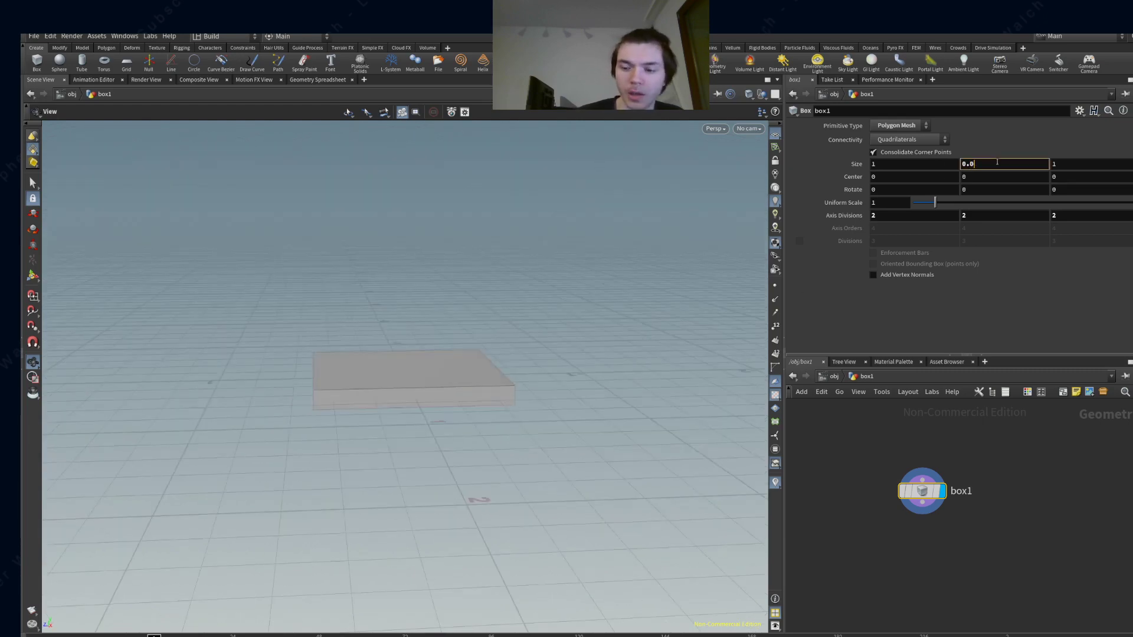
key("Return")
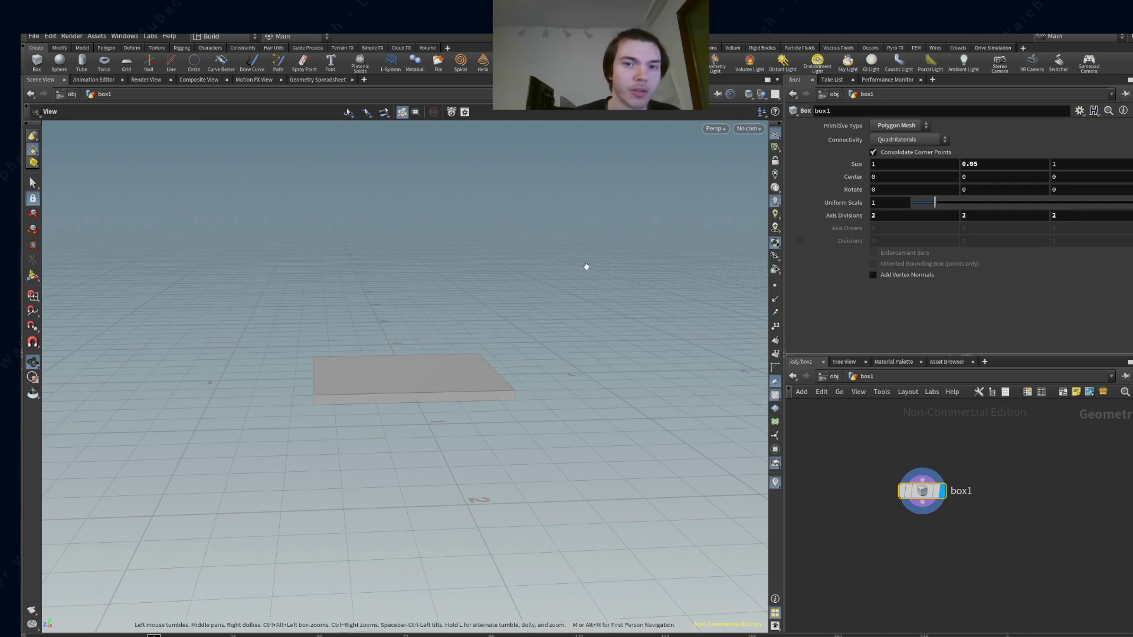
- Add a second box node beside box1 and set it as the displayed node
middle_click_drag(586, 266, 432, 383)
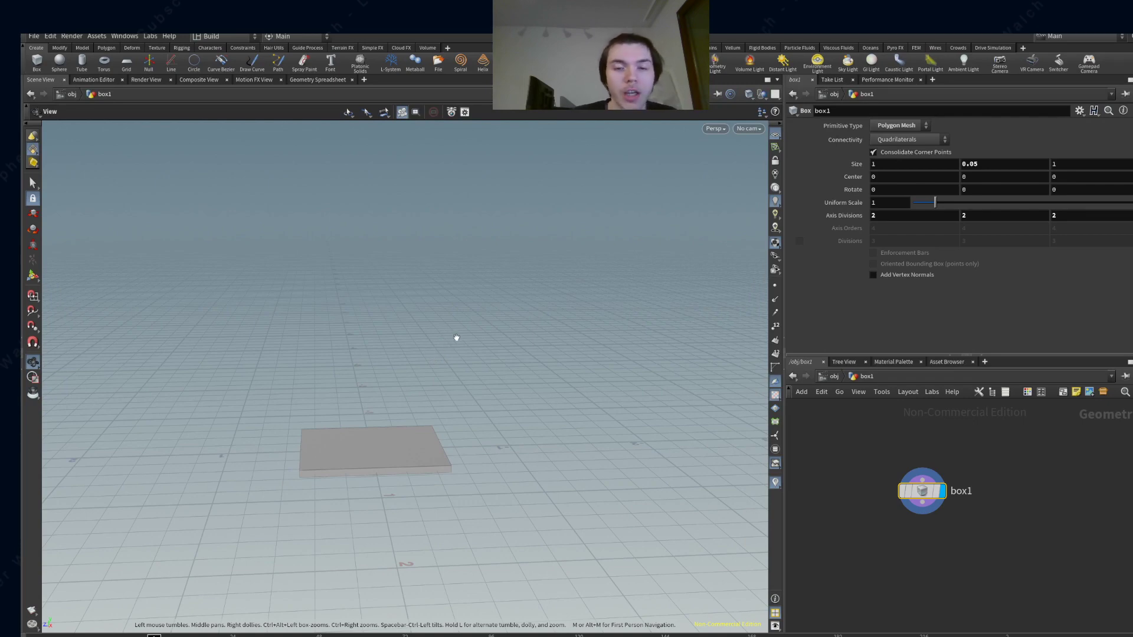
left_click_drag(454, 337, 439, 355)
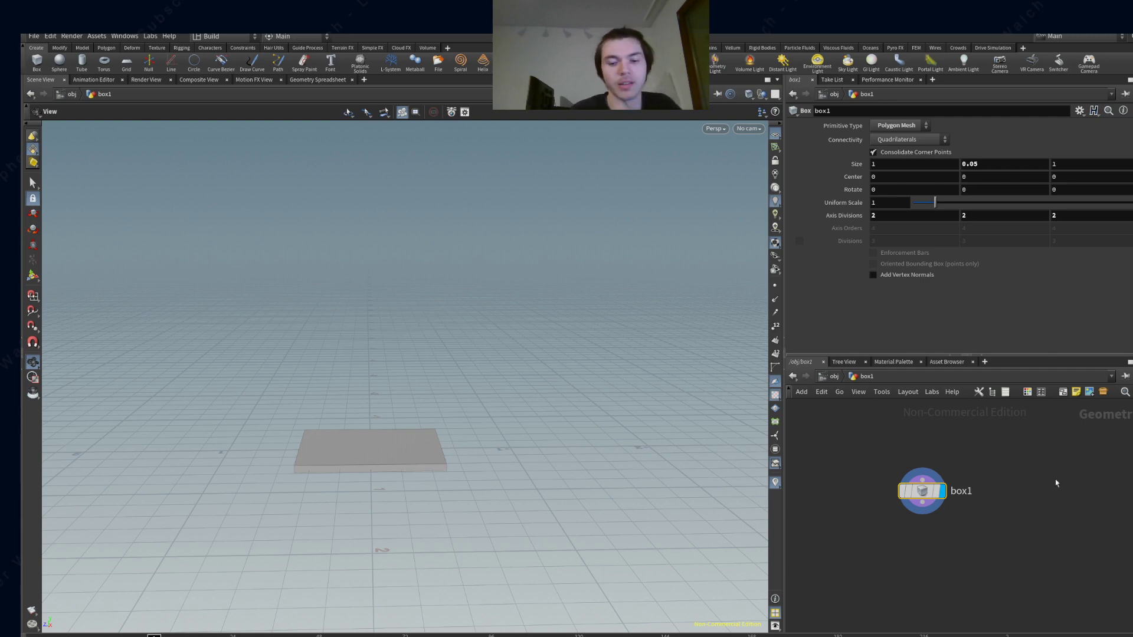
key("Tab")
type("box")
key("Return")
left_click(1007, 492)
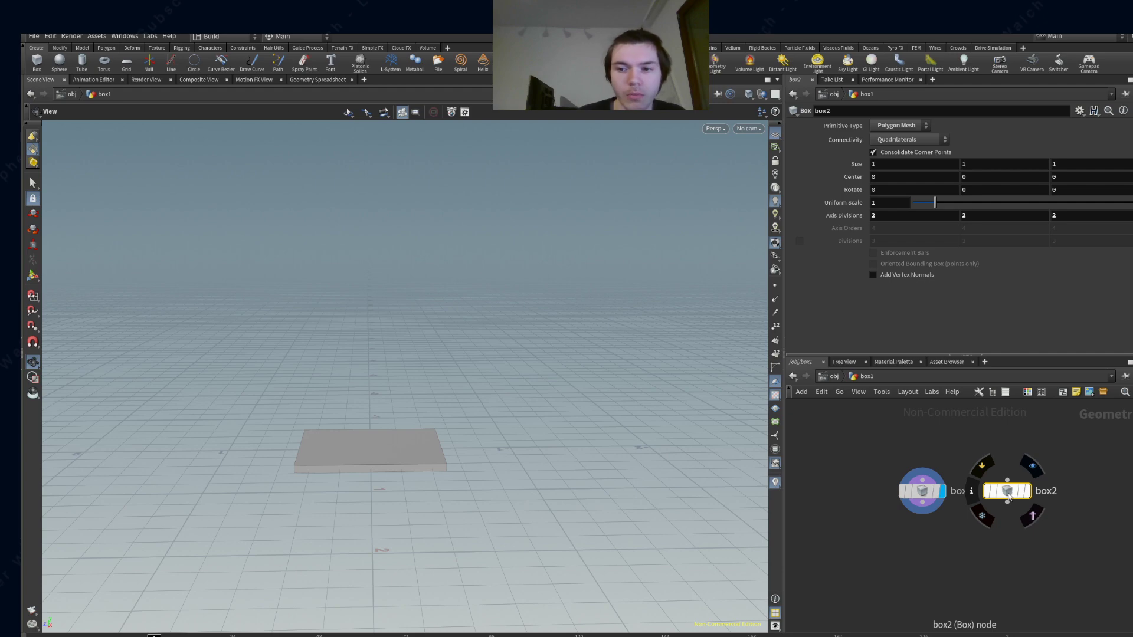
left_click(1033, 466)
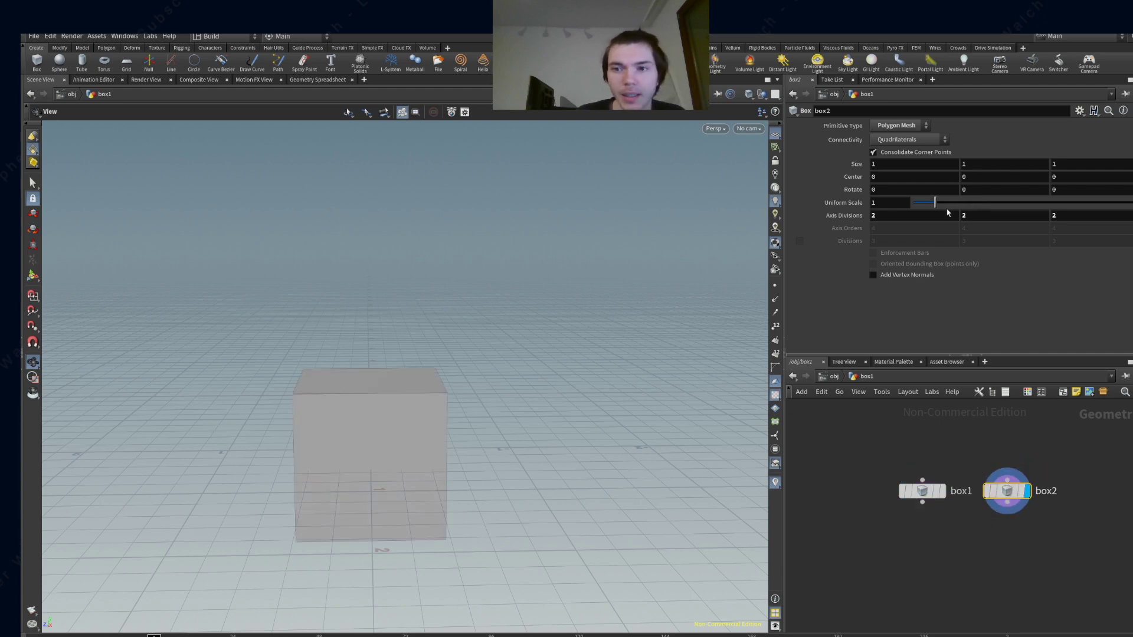
- Shrink box2 by setting its uniform scale to 0.5
left_click_drag(354, 468, 619, 413)
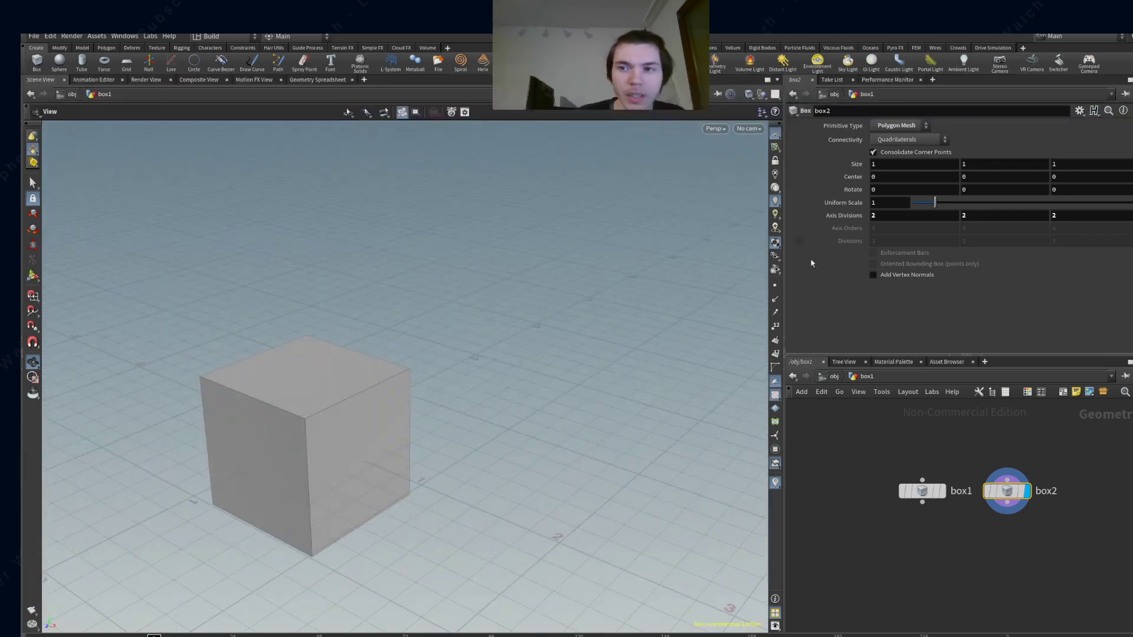
left_click_drag(927, 203, 923, 204)
left_click(883, 203)
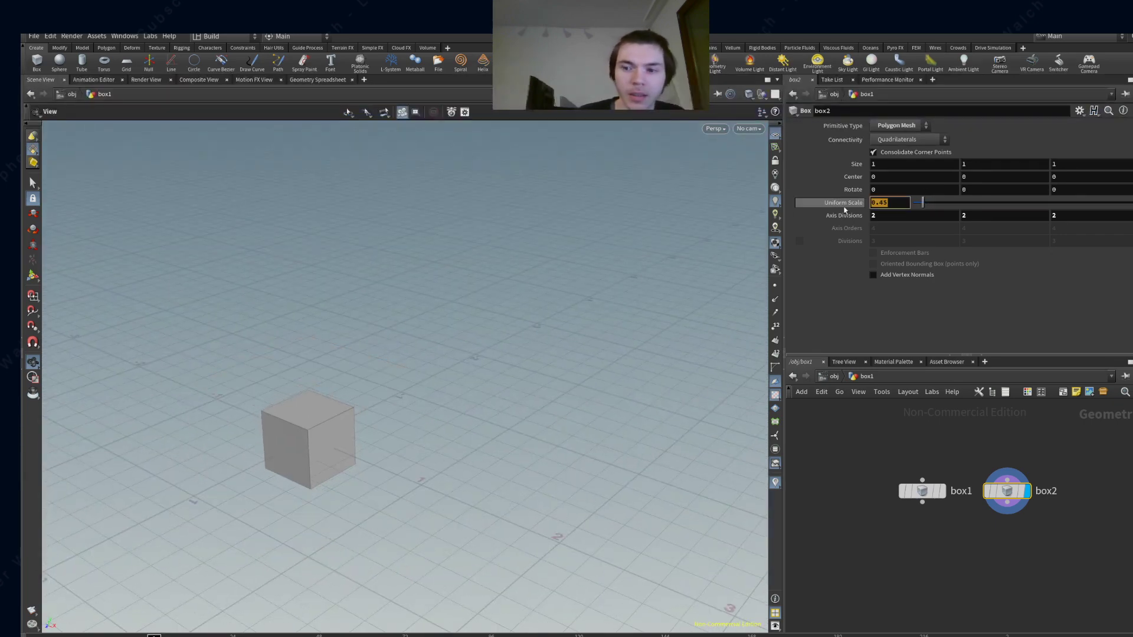
type("0.5")
key("Return")
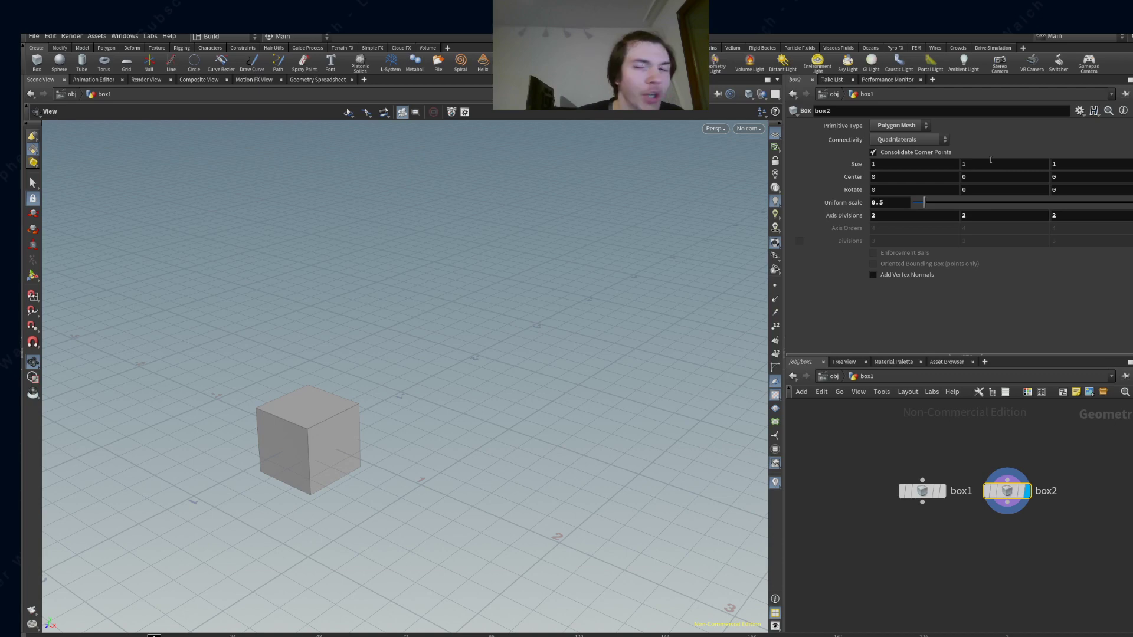
- Flatten box2 by setting its Y size to 0.1
left_click(981, 163)
type("0.1")
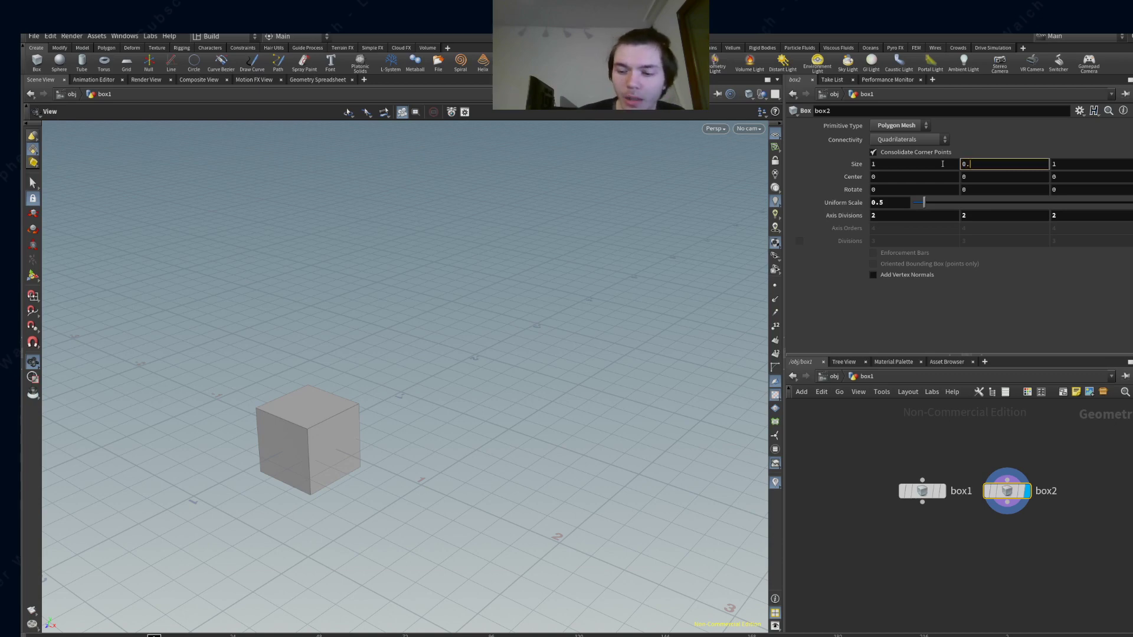
key("Return")
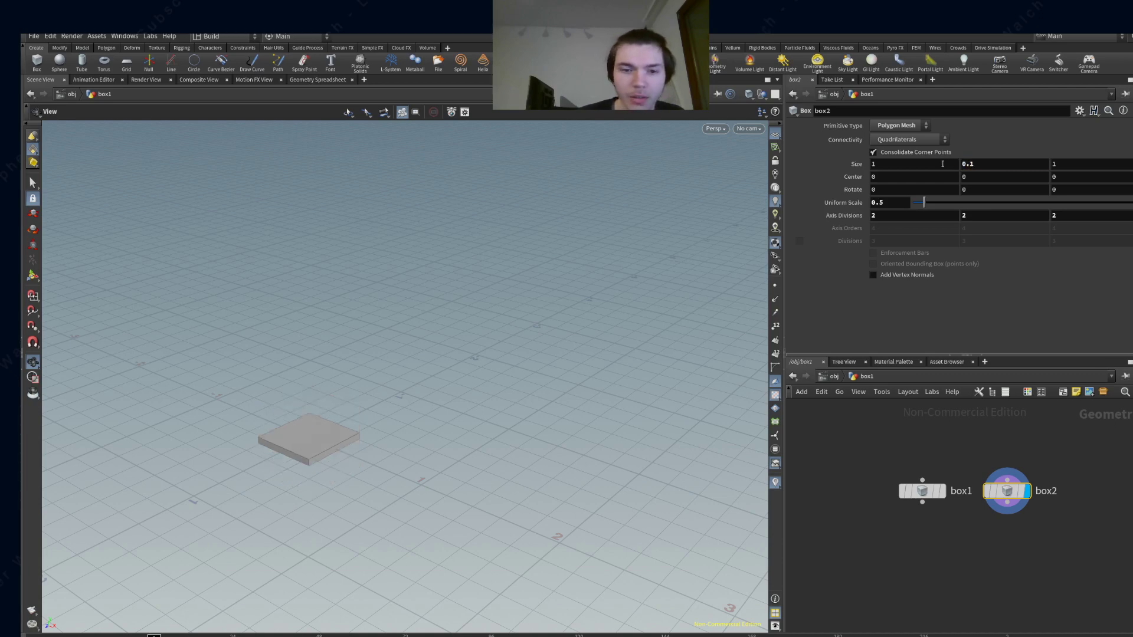
- Try an X size of 0.5 on box2 and restore the X size to 1
left_click(894, 167)
type("0.5")
key("Return")
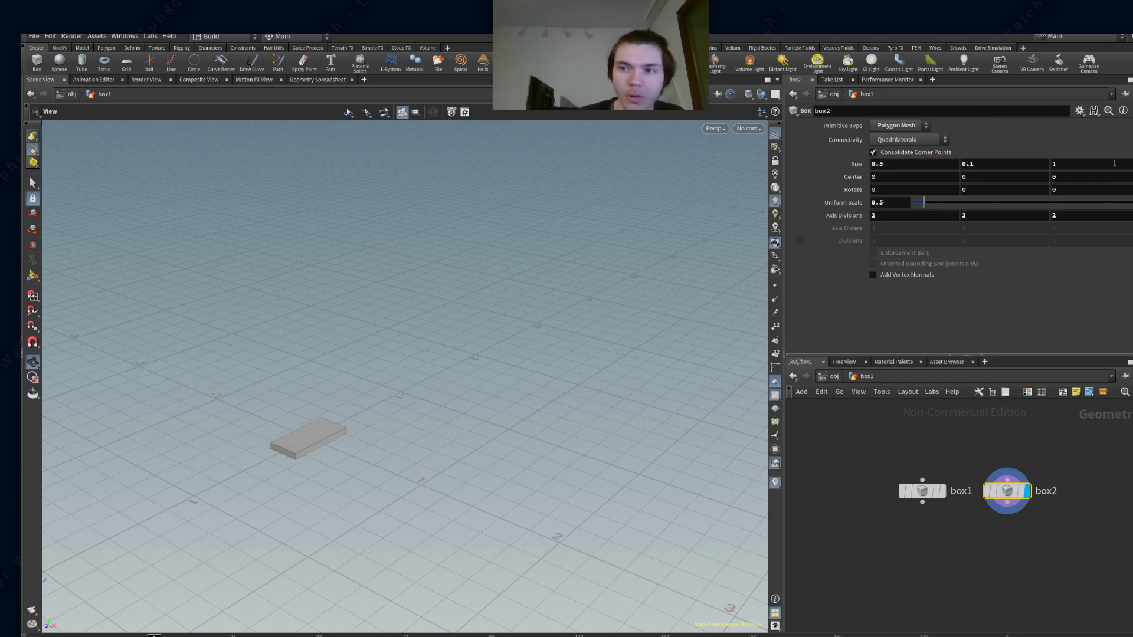
left_click(885, 164)
type("1")
key("Return")
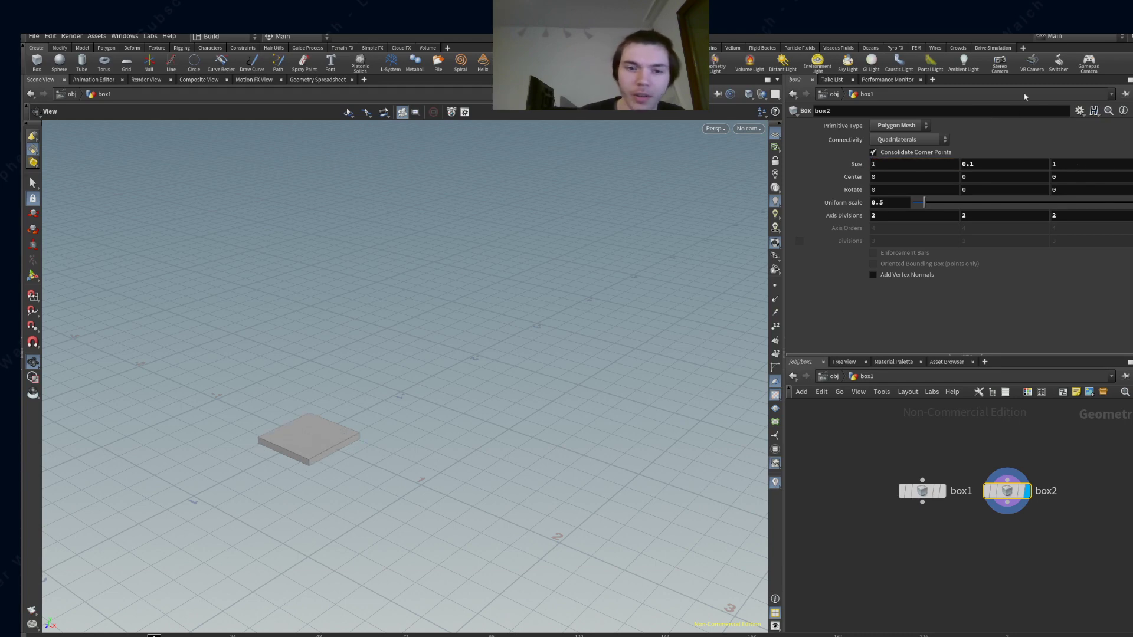
- Narrow box2 along Z by setting its Z size to 0.5
left_click(1056, 164)
type("0.5")
key("Return")
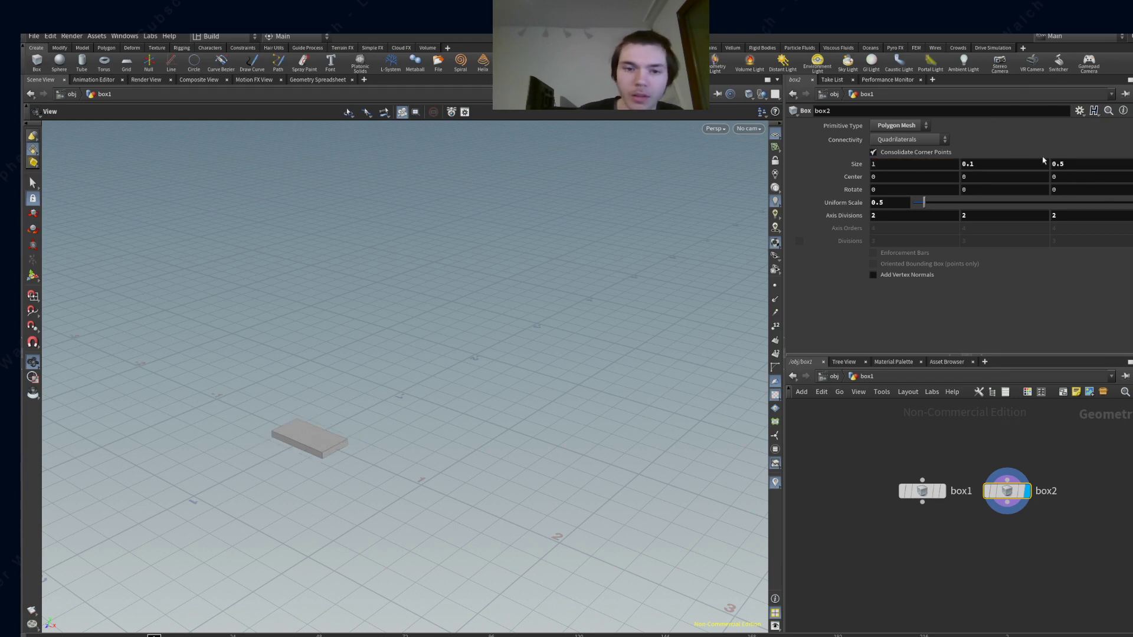
- Add a Copy and Transform node fed by box2 and set its total number of copies to 5
left_click_drag(418, 399, 387, 416)
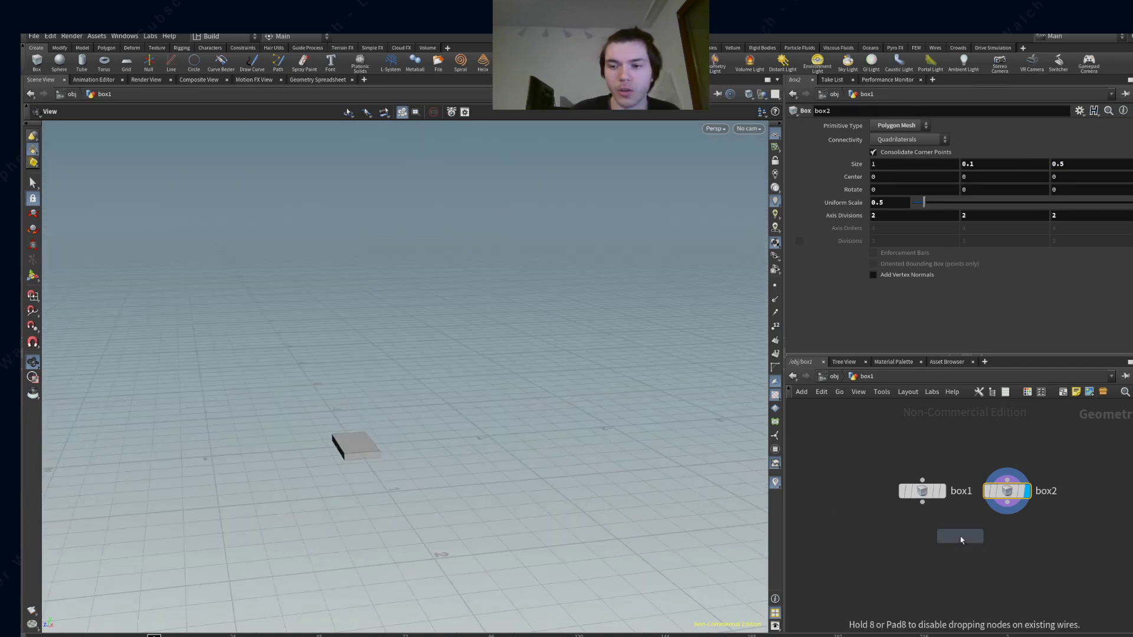
left_click(1011, 557)
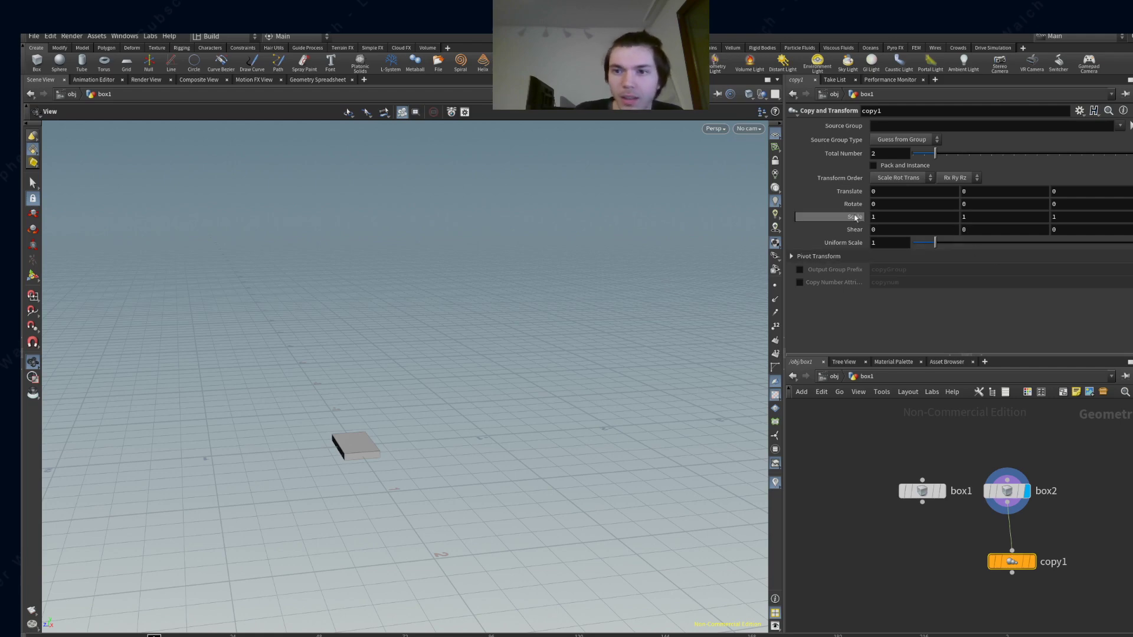
left_click(890, 154)
type("5")
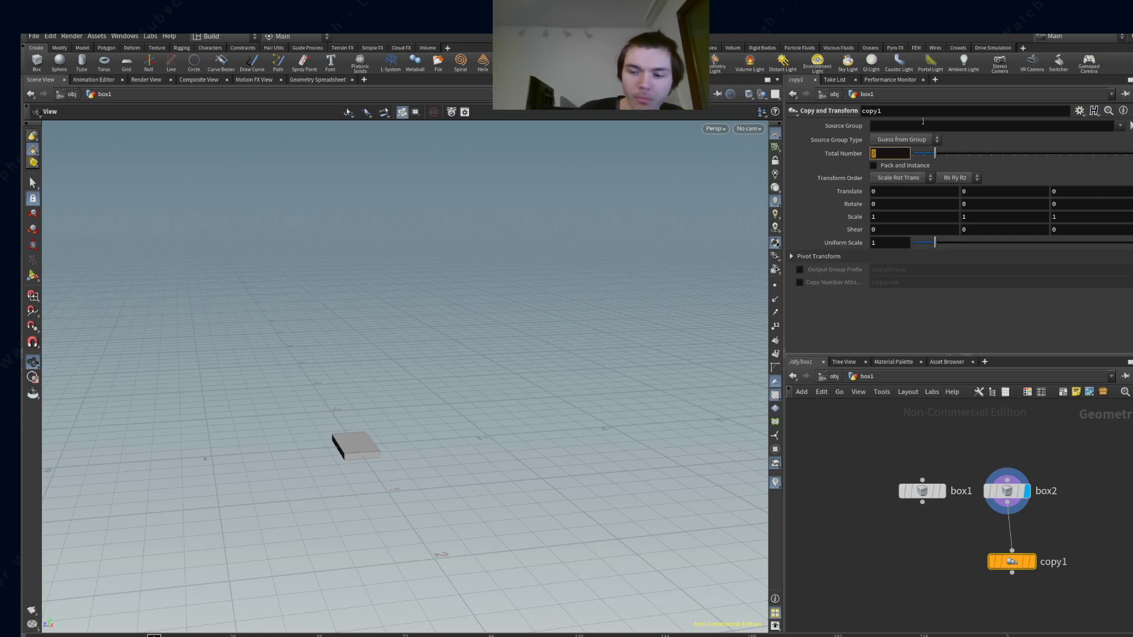
key("Return")
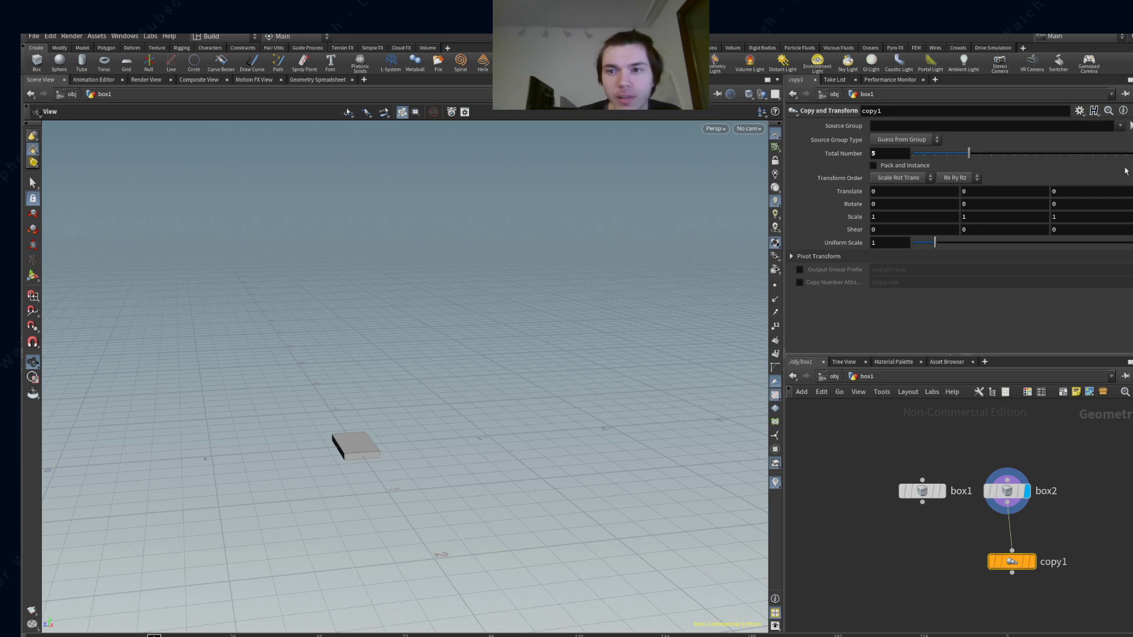
- Set the copy node's Y translate to 0.5 and make it the displayed node
left_click(968, 192)
type("0.5")
key("Return")
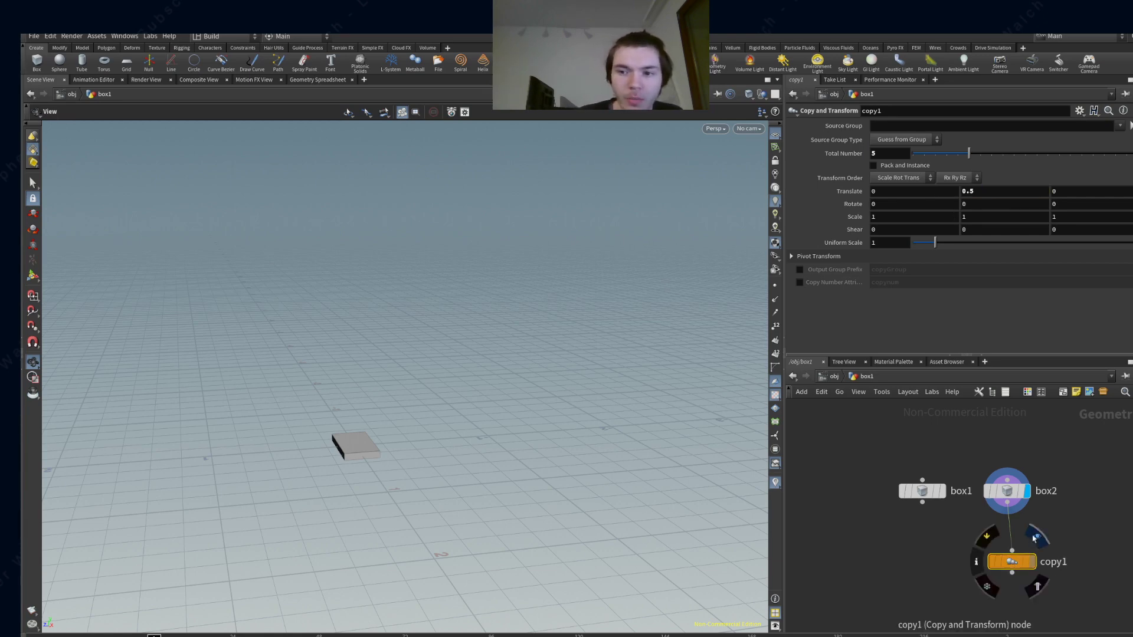
left_click(1031, 562)
- Reset the copies' Y translate to 0 and set their Z translate to 0.5
left_click(968, 192)
type("0")
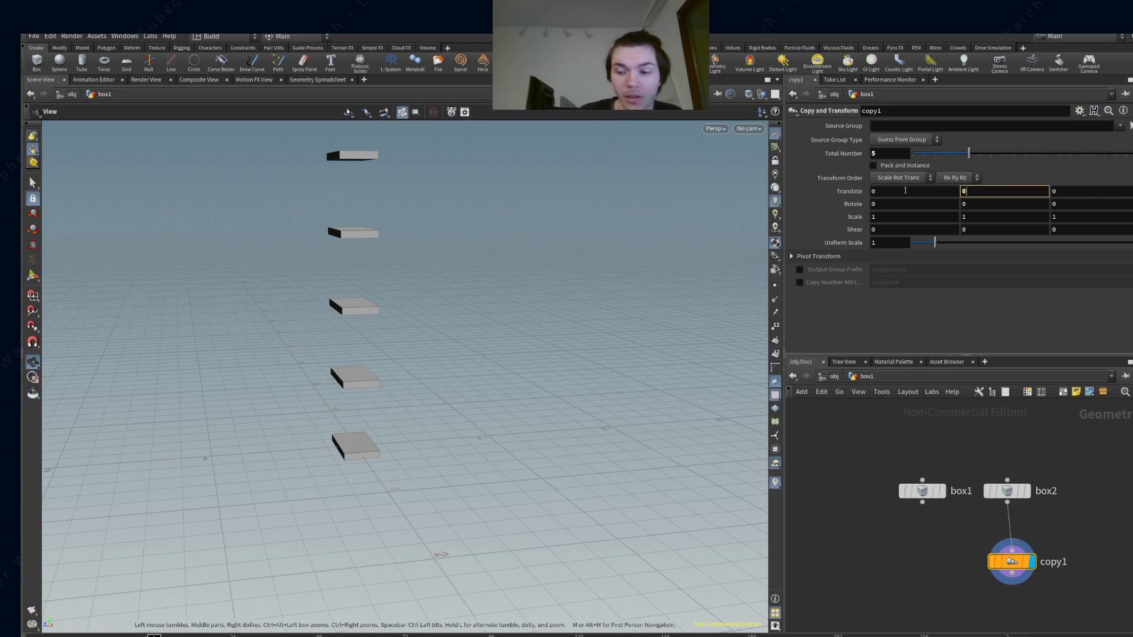
key("Return")
left_click(1074, 190)
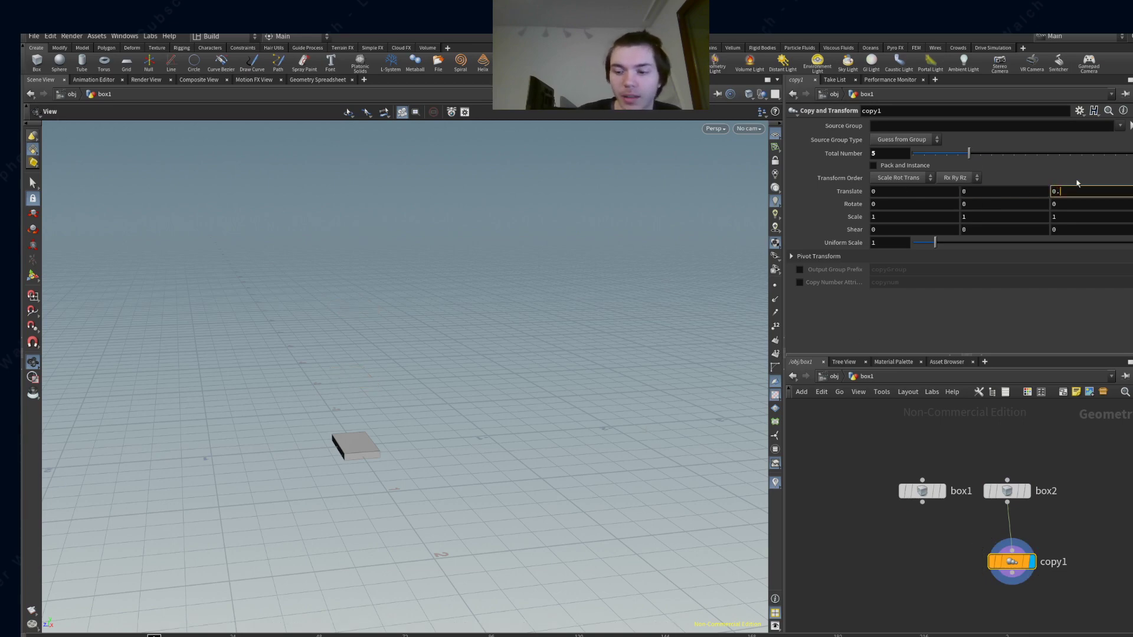
type("0.5")
key("Return")
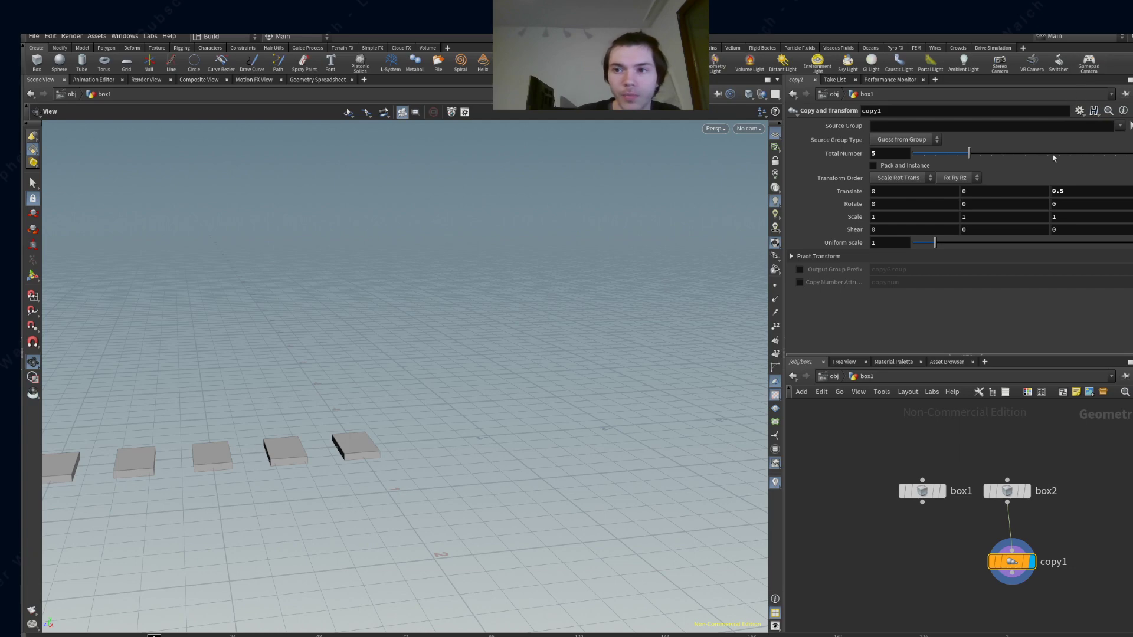
- Arrange the copies as rising steps with a Y translate of 0.2 and a Z translate of 0.3
left_click(987, 190)
type(".5")
key("Return")
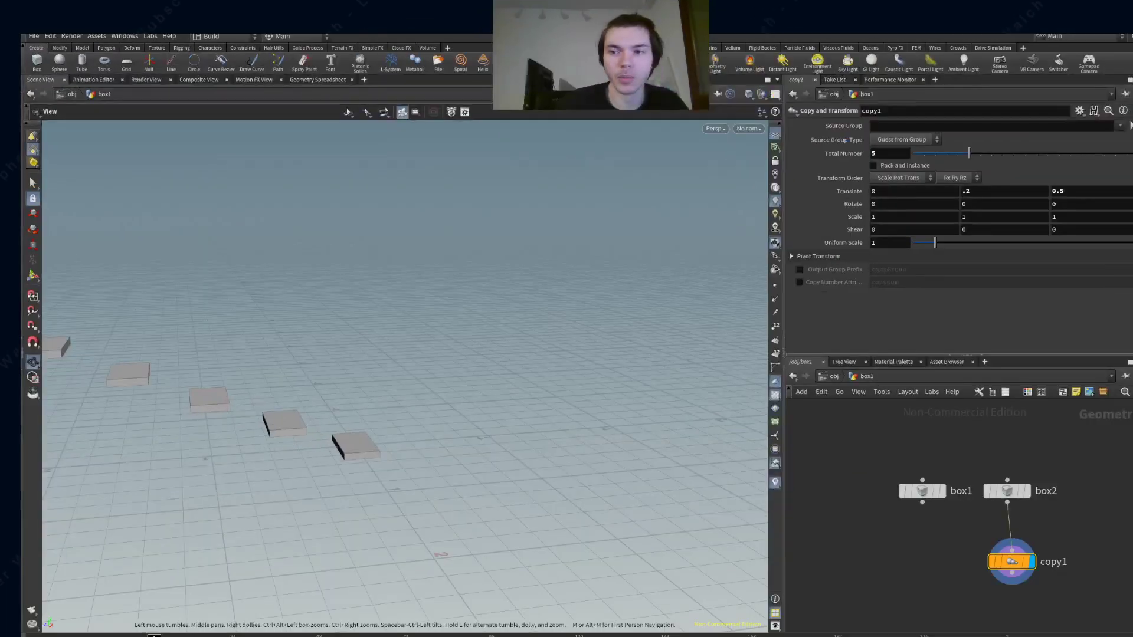
mouse_move(974, 191)
middle_mouse_down()
mouse_move(956, 192)
mouse_move(975, 193)
middle_mouse_up()
middle_click_drag(1097, 191, 1098, 191)
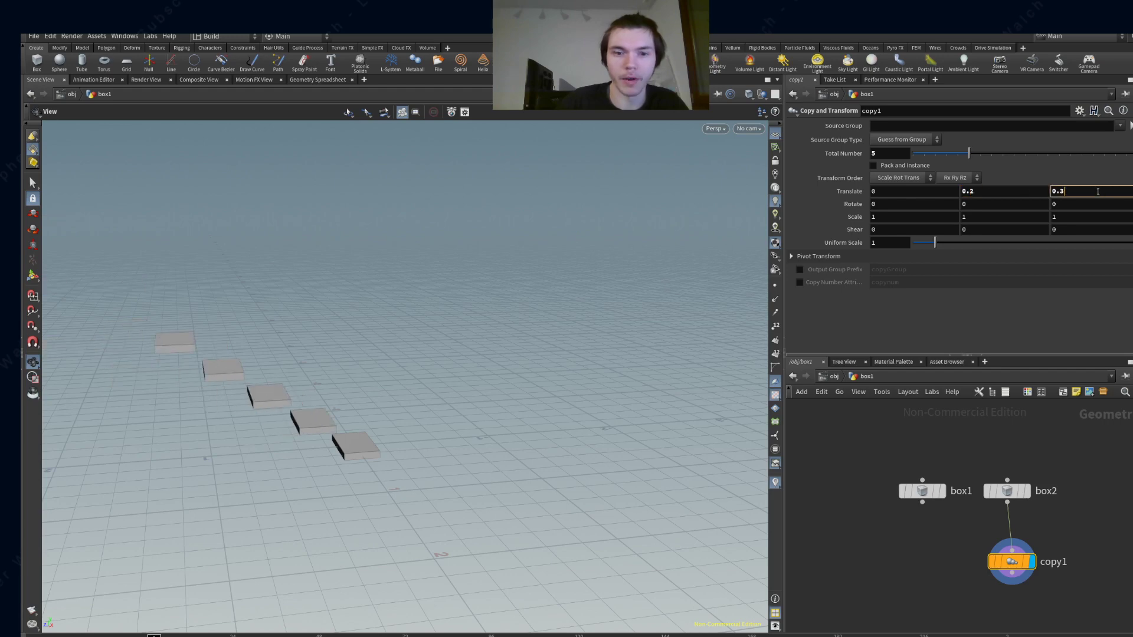
- Lower the step rise to a Y translate of 0.1, keeping the Z translate at 0.3
left_click_drag(472, 417, 370, 409)
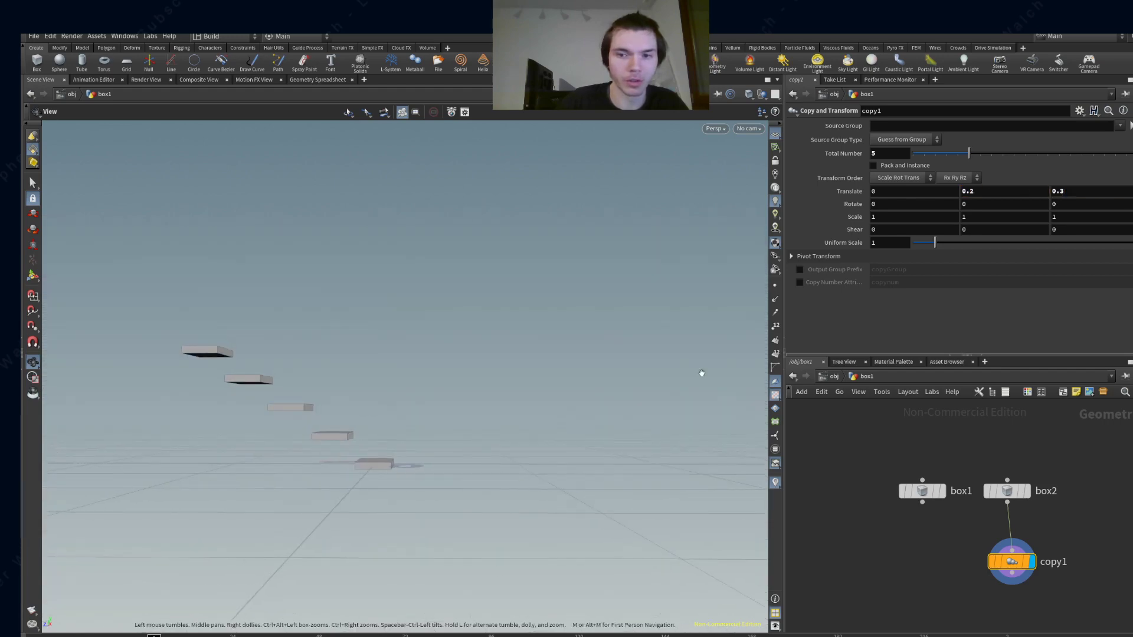
middle_click_drag(1074, 191, 1026, 188)
left_click_drag(378, 424, 374, 394)
left_click(1079, 196)
key("BackSpace")
type("3")
key("Return")
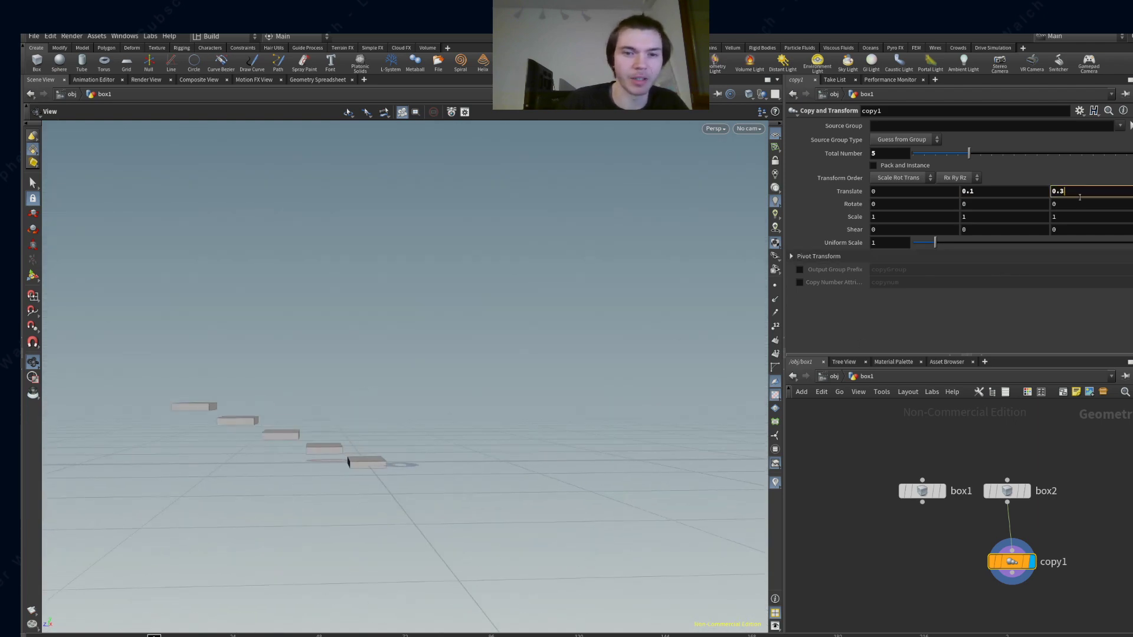
- Set the copy node's Y translate to 0.01
left_click_drag(484, 380, 528, 354)
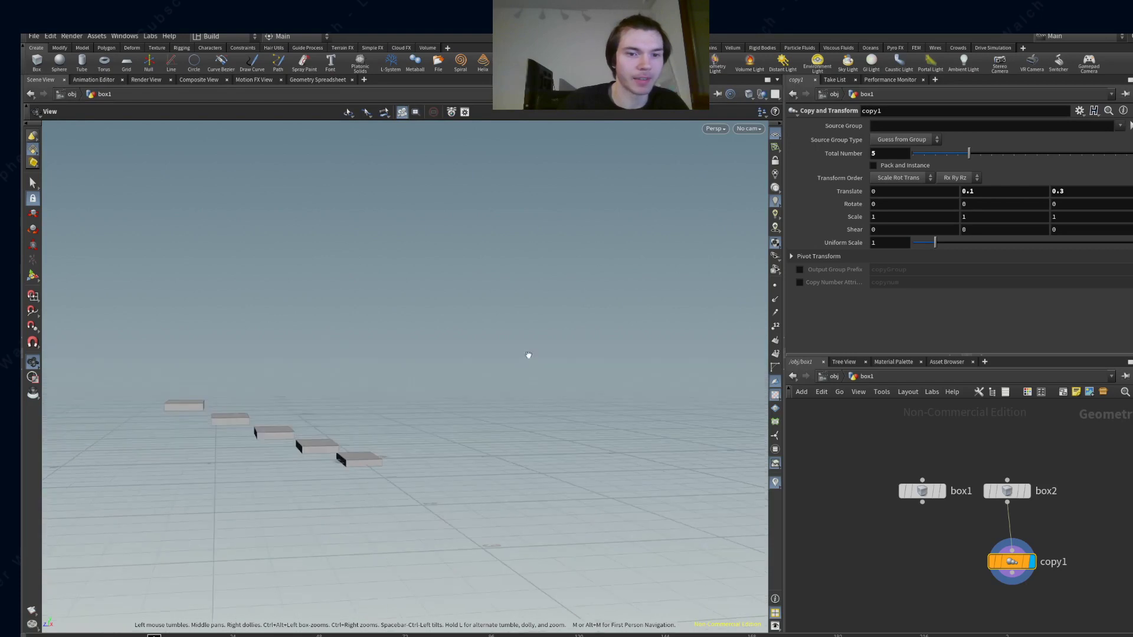
left_click(1011, 193)
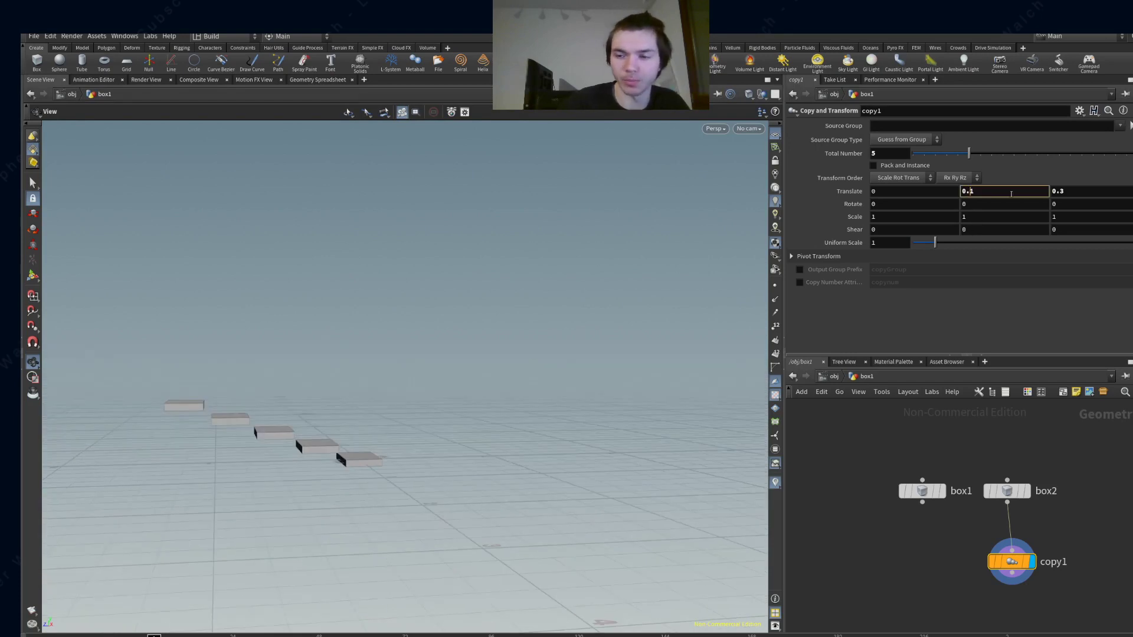
type("0")
key("Return")
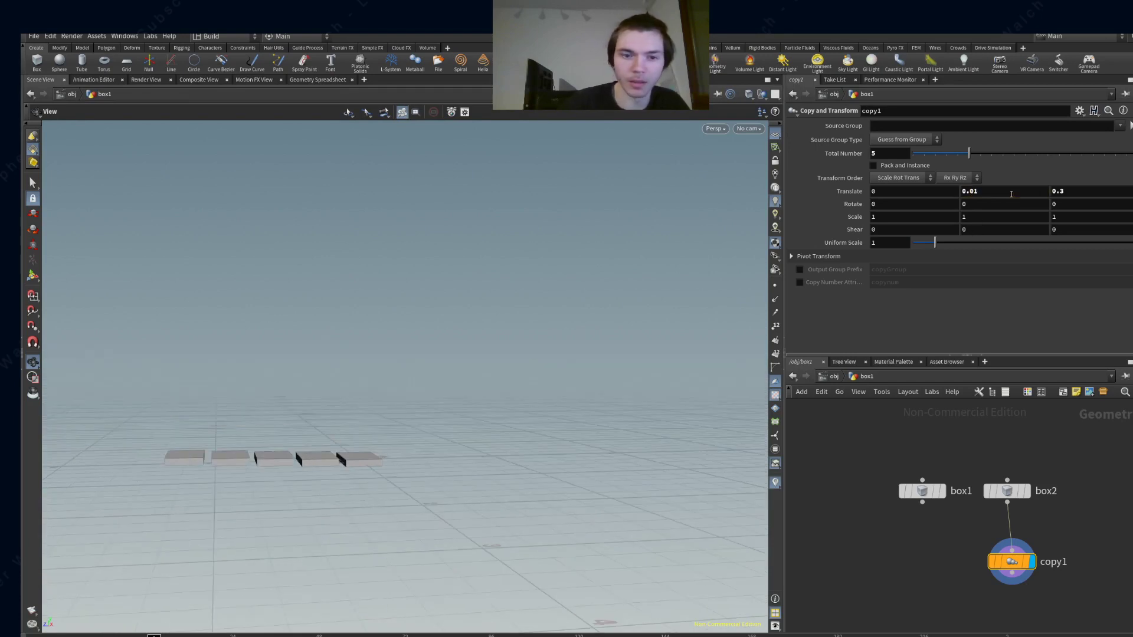
- Set the copy node's Y translate to 0.05 so each copy rises slightly
left_click(1002, 194)
key("BackSpace")
type("5")
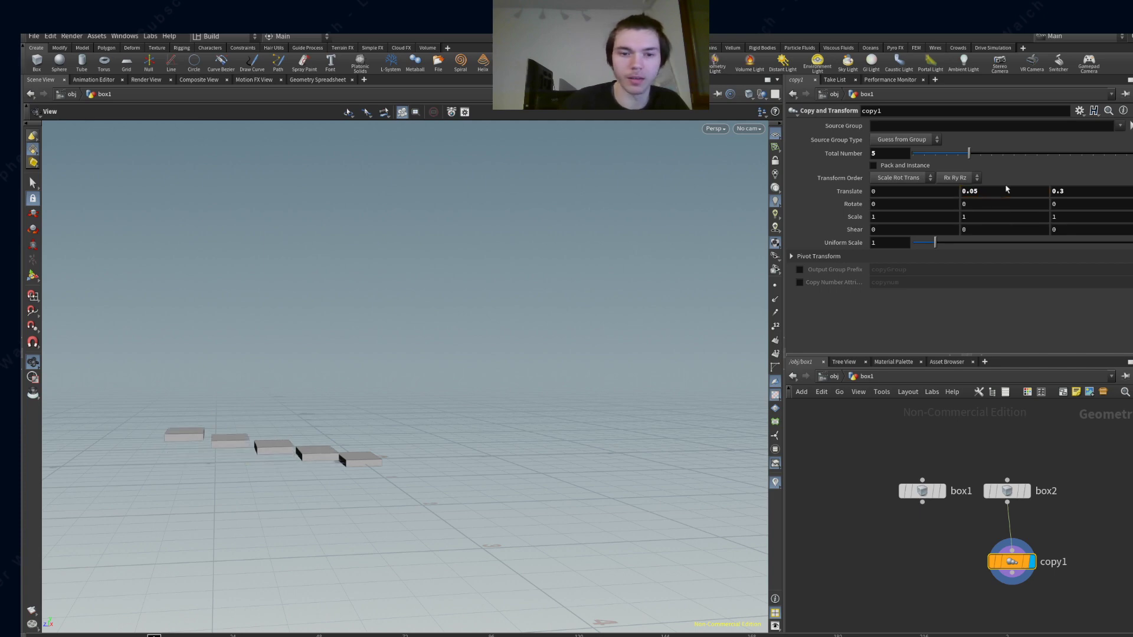
- Try tighter spacing between the copied steps with Z translate values of 0.03 and 0.05
key("Return")
left_click_drag(377, 437, 782, 391)
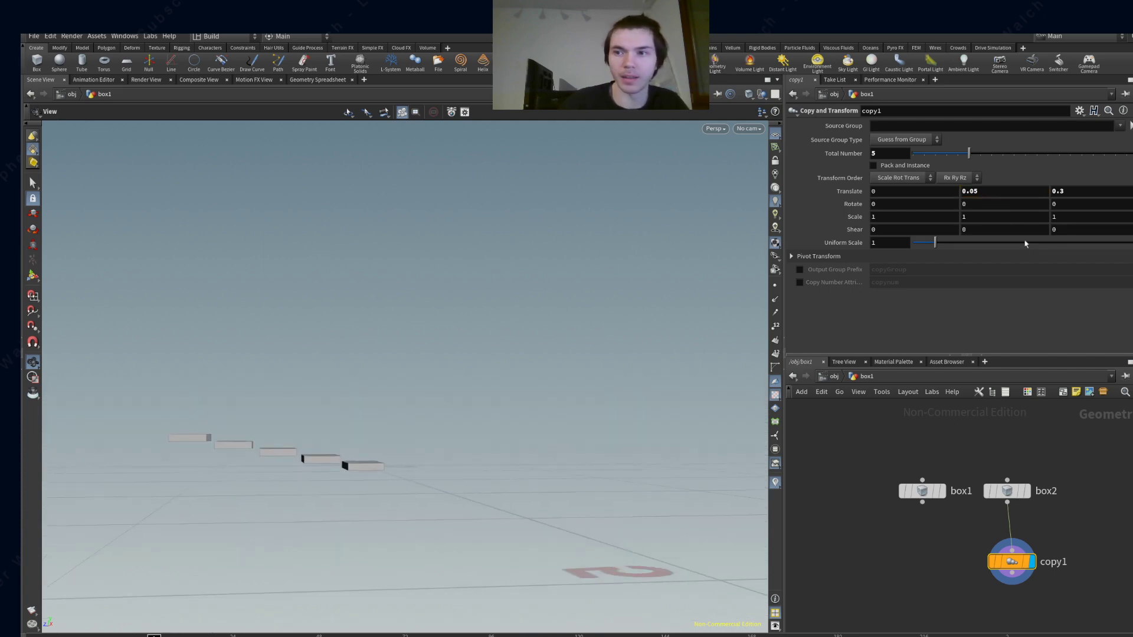
left_click(1075, 190)
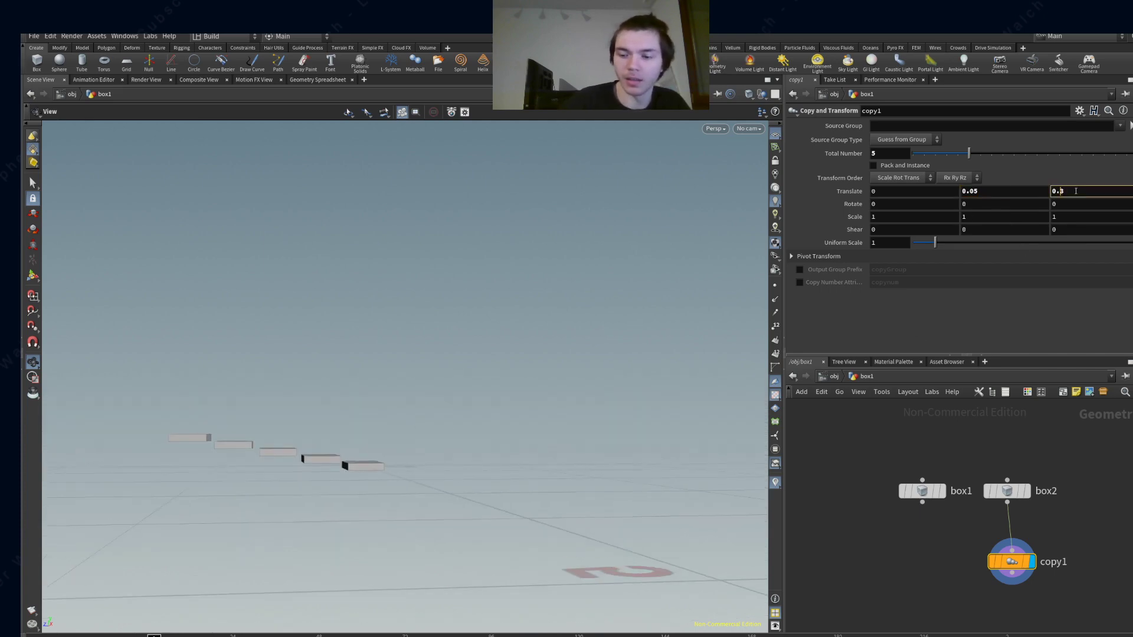
type("0")
key("Return")
left_click(1090, 193)
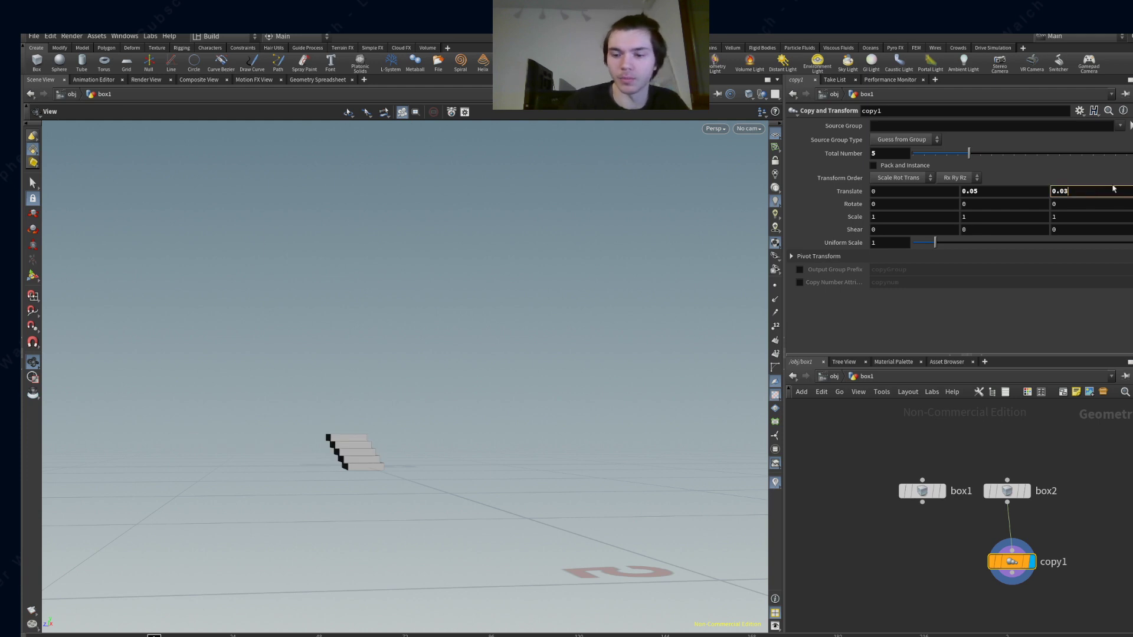
key("BackSpace")
type("5")
key("Return")
- Widen the spacing of the copied steps to a Z translate of 0.15
left_click(1099, 194)
key("BackSpace")
key("BackSpace")
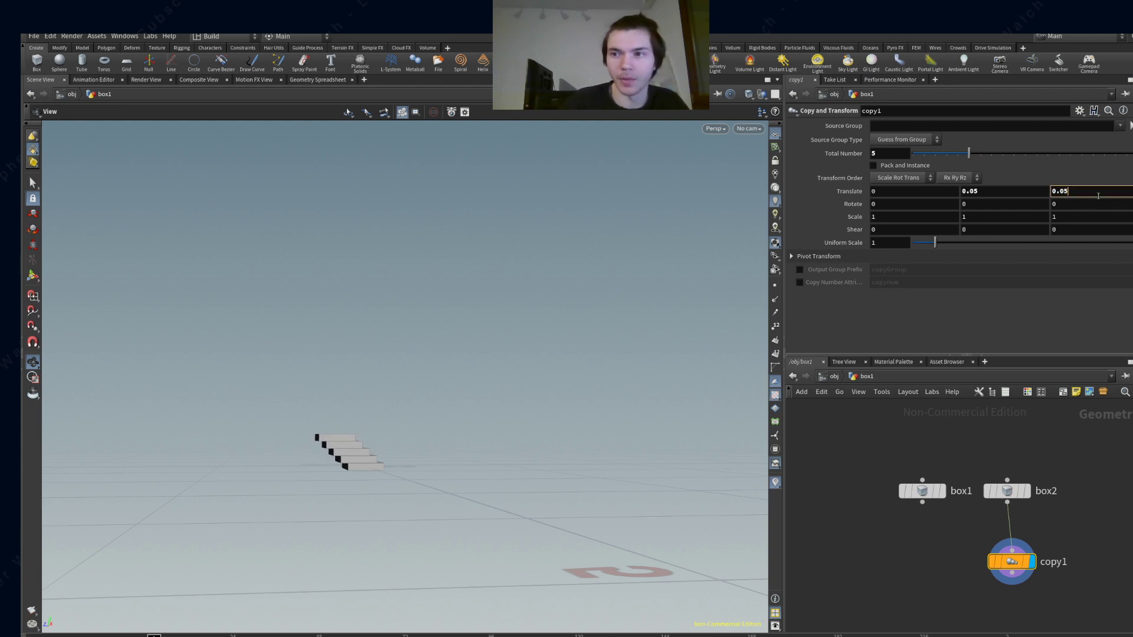
type("15")
key("Return")
mouse_move(440, 342)
left_mouse_down()
mouse_move(392, 372)
mouse_move(433, 374)
mouse_move(424, 343)
left_mouse_up()
- Set the copy node's Z translate to 0.25 for the final step spacing
left_click(1092, 191)
key("BackSpace")
key("BackSpace")
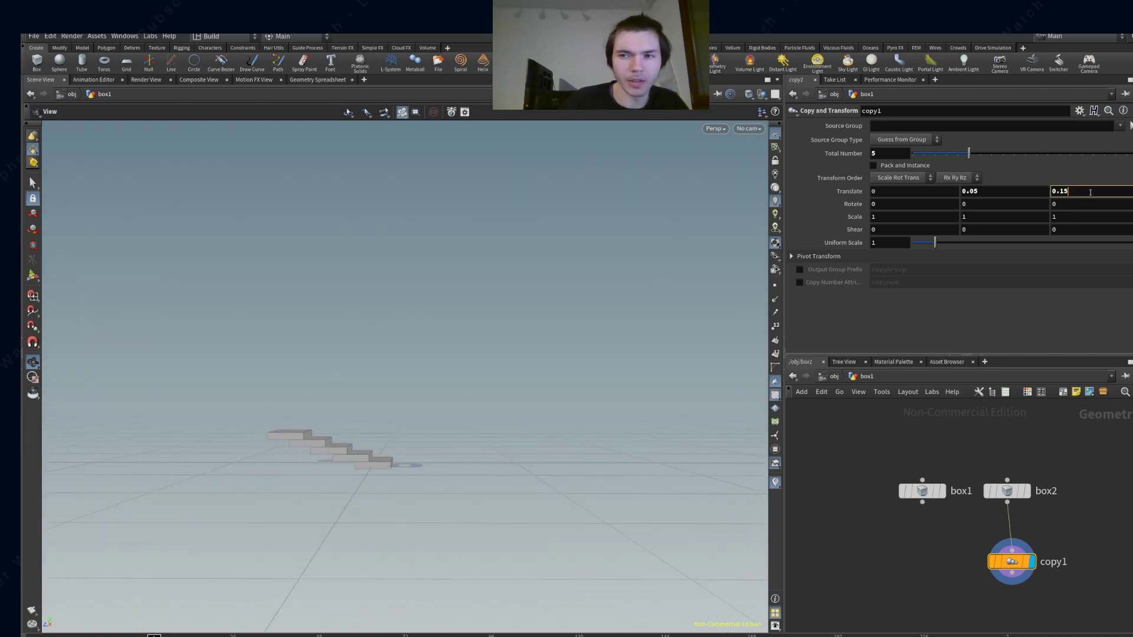
type("25")
key("Return")
left_click_drag(702, 273, 492, 328)
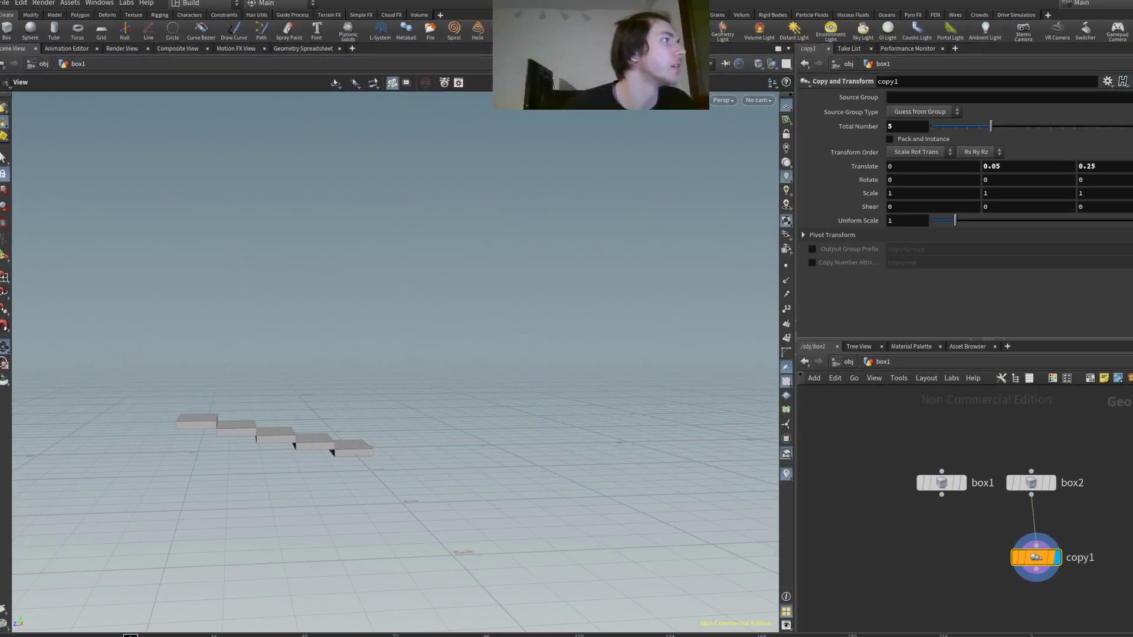
- Rename the Copy and Transform node as stairs
double_click(1080, 558)
type("stairs")
key("Return")
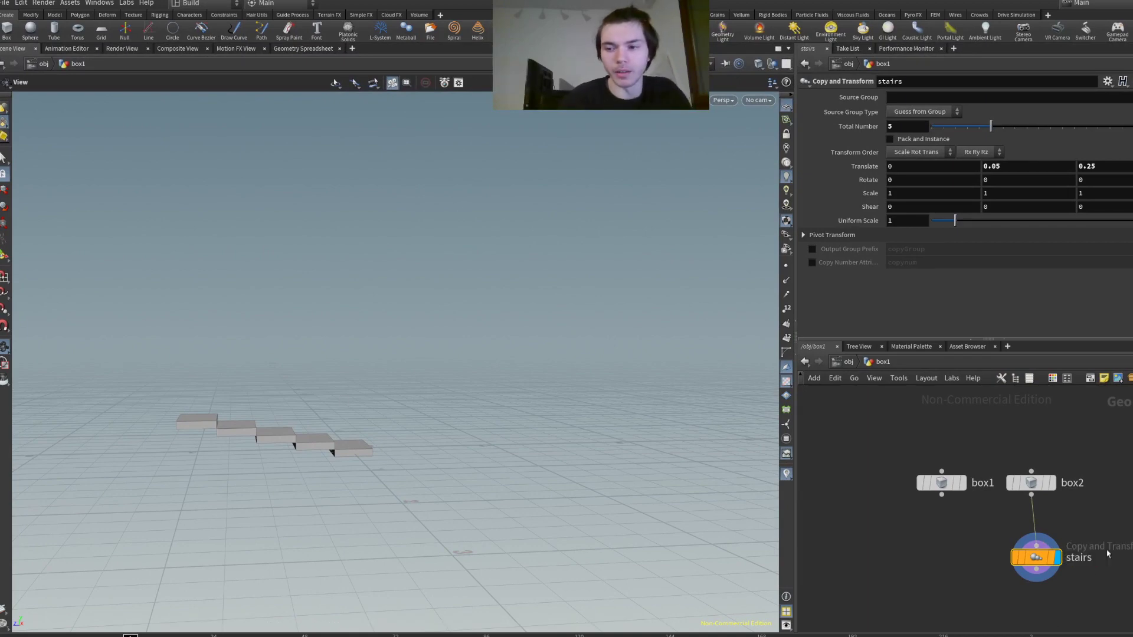
- Rename the flattened box1 node as plate
left_click(956, 485)
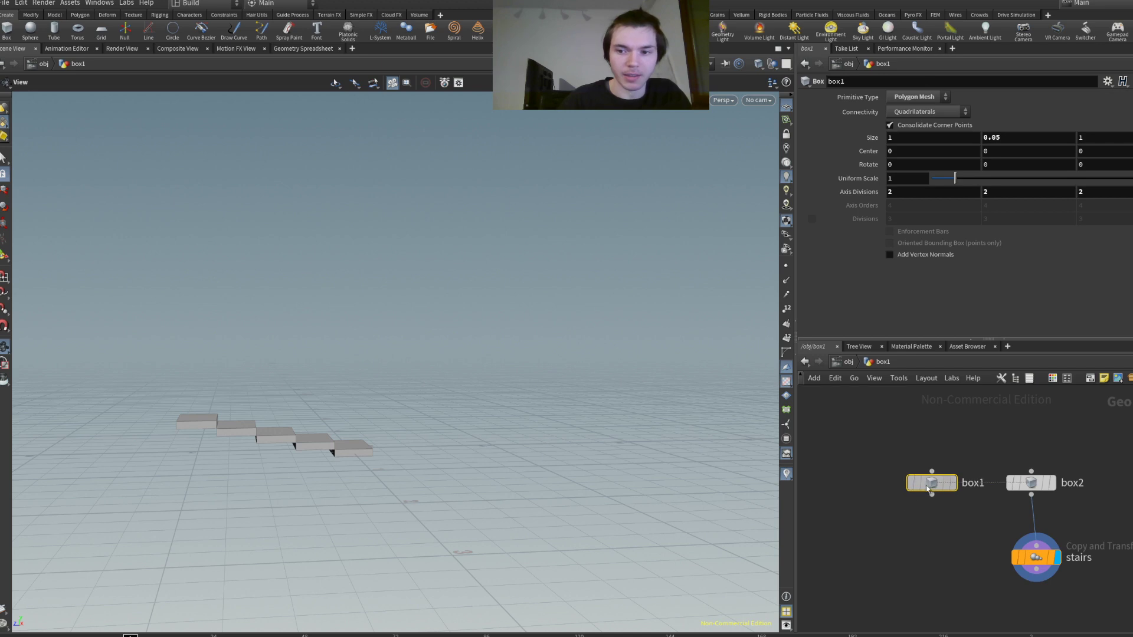
double_click(961, 484)
type("plate")
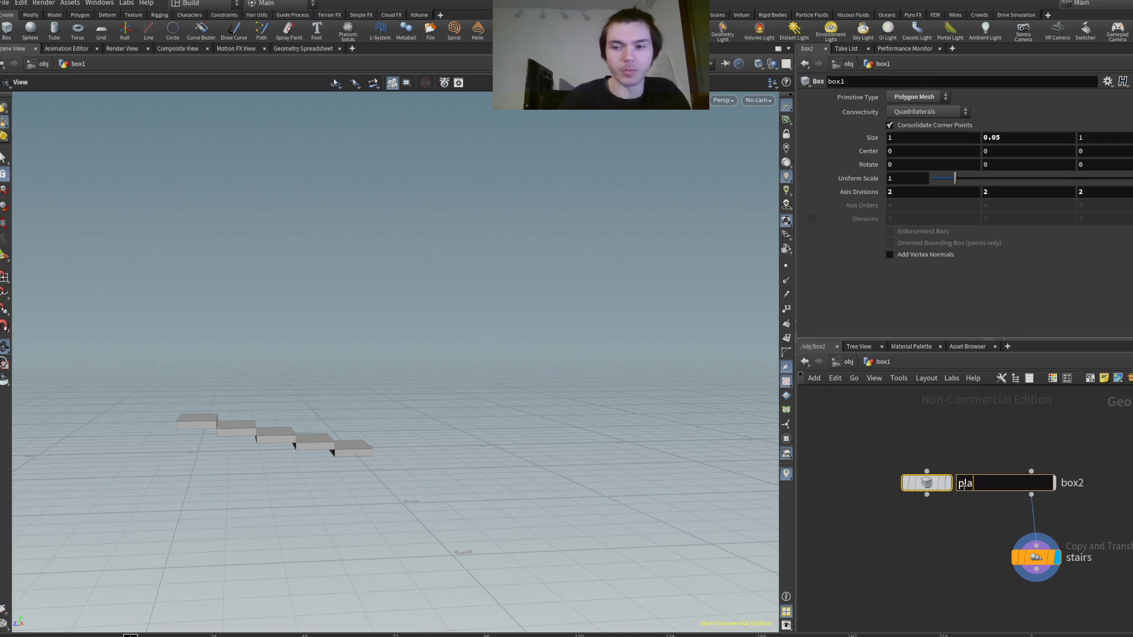
key("Return")
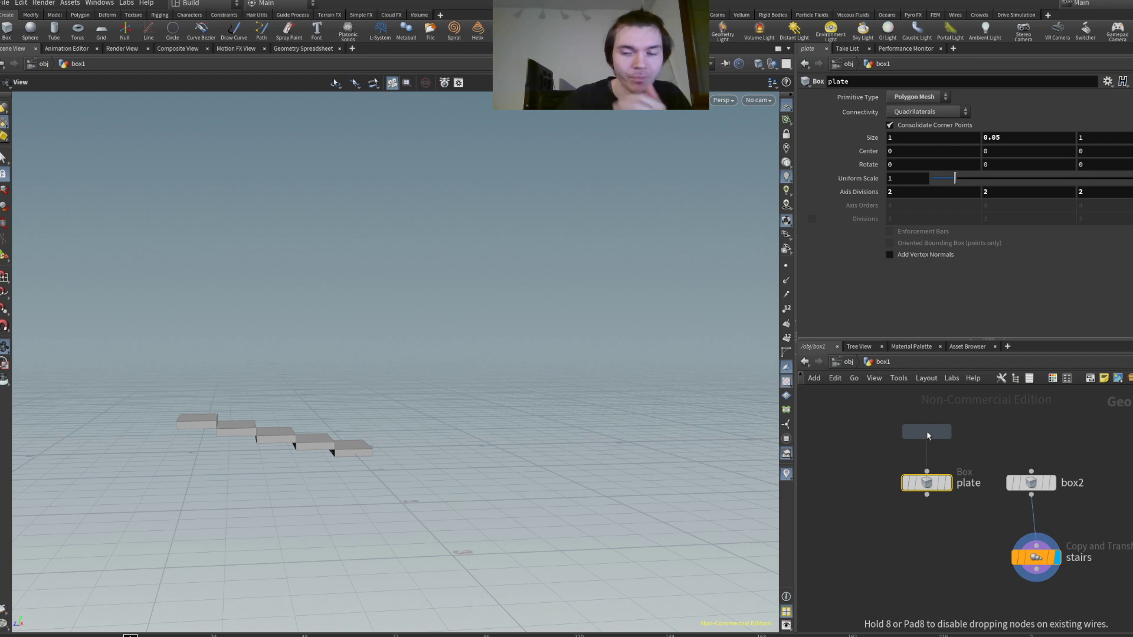
- Add a new box node beside plate and name it wall
left_click(827, 482)
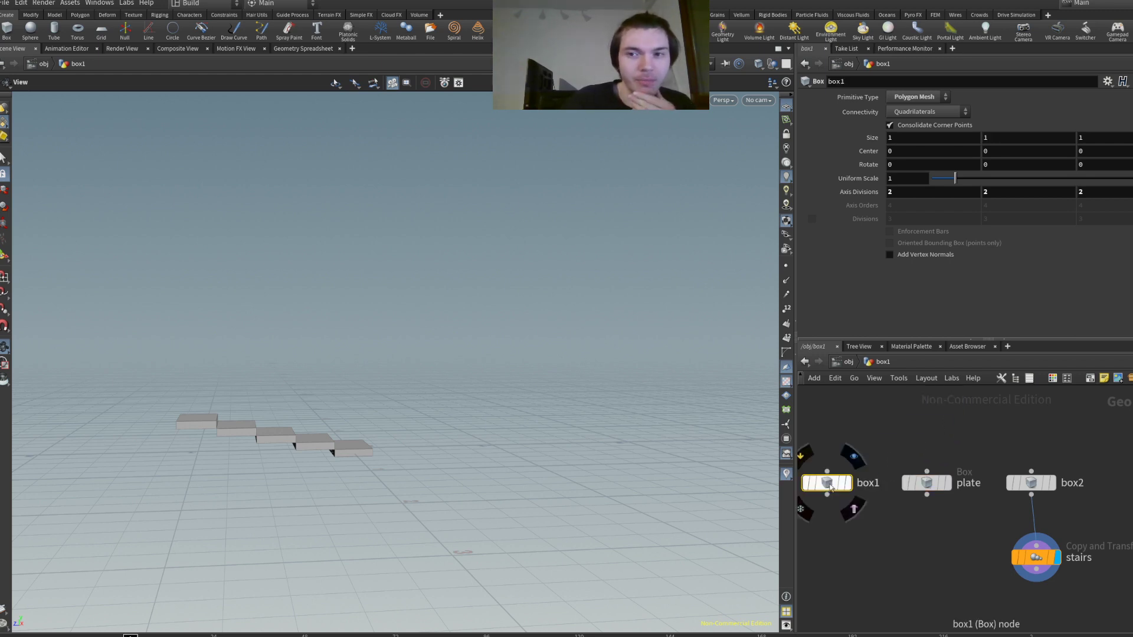
double_click(868, 483)
double_click(870, 482)
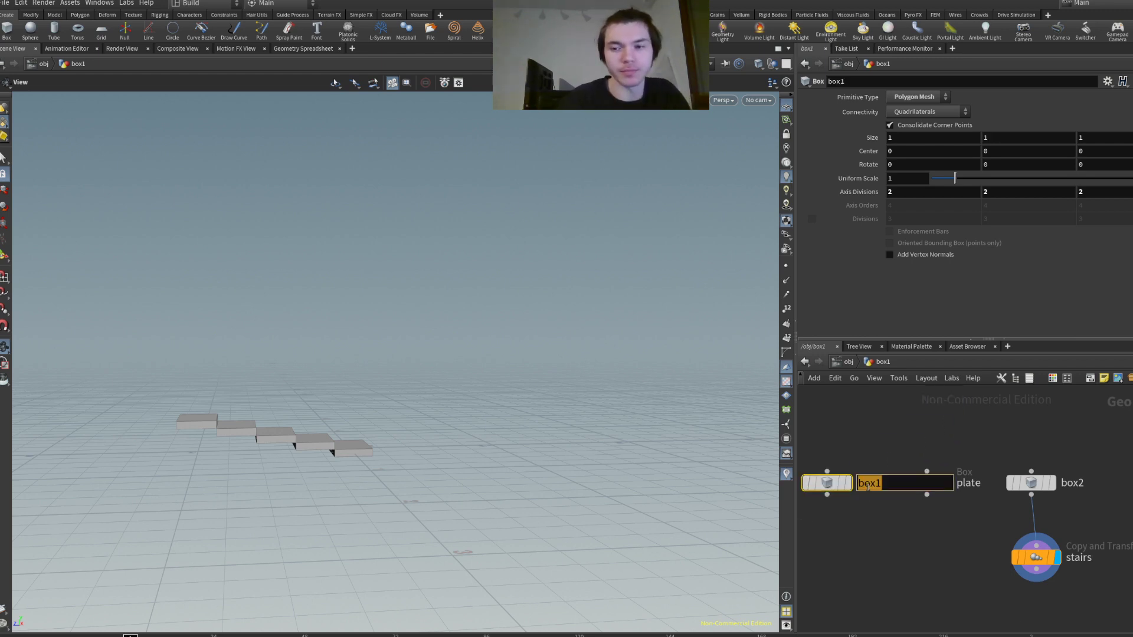
type("wall")
key("Return")
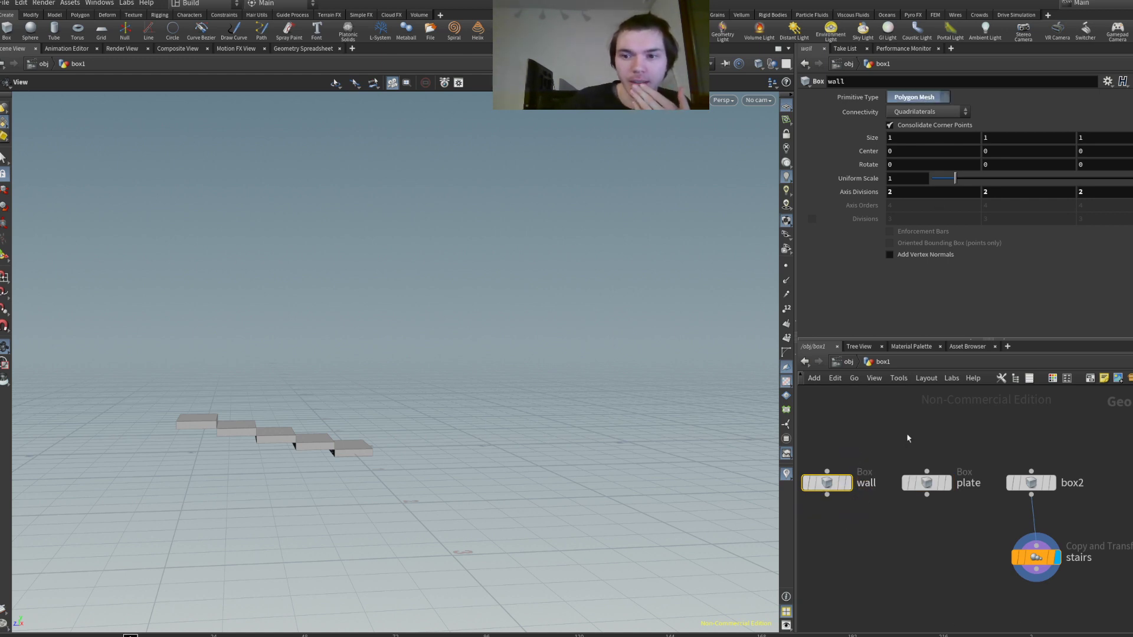
- Display the wall box and set its connectivity to Triangles
left_click(849, 483)
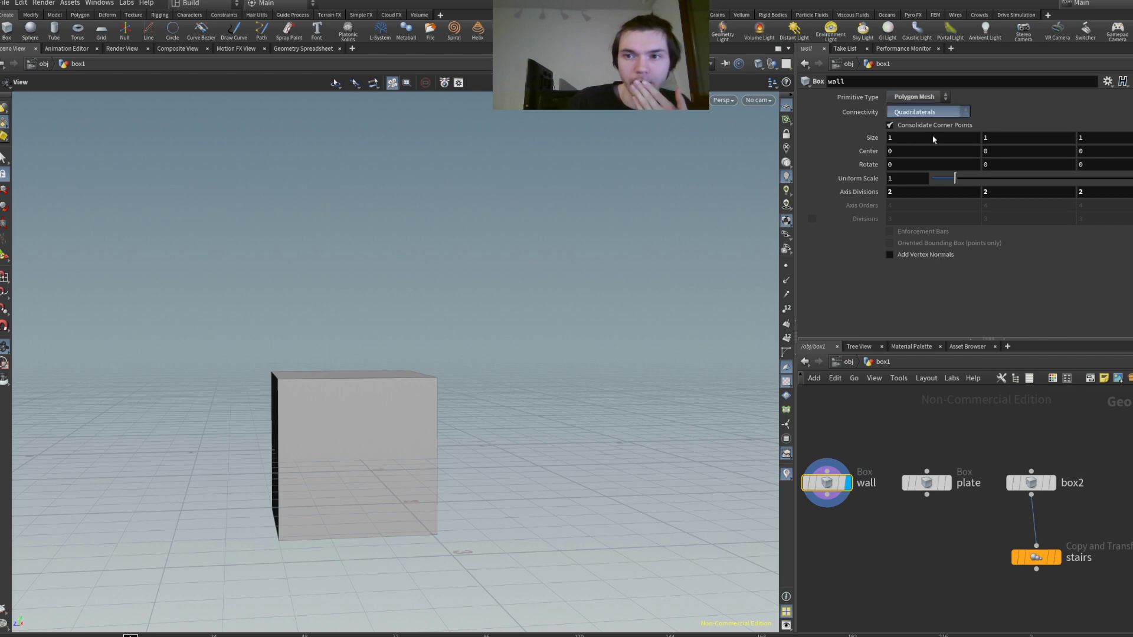
left_click_drag(413, 413, 520, 534)
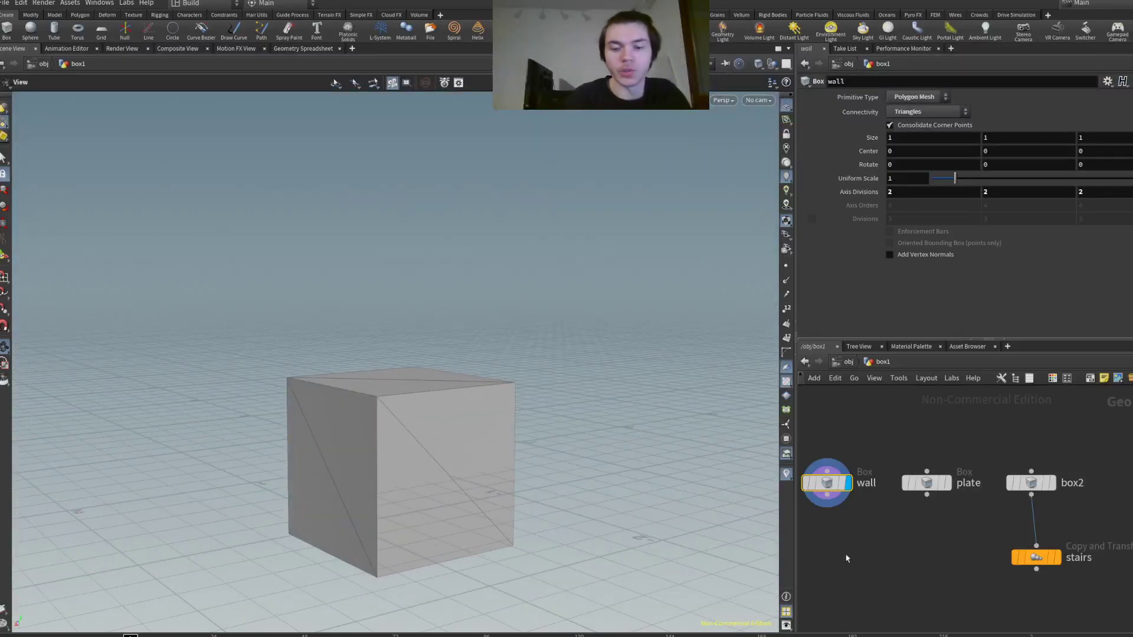
- Add a Blast node below wall, connect it to the wall box and display its result
left_click(827, 549)
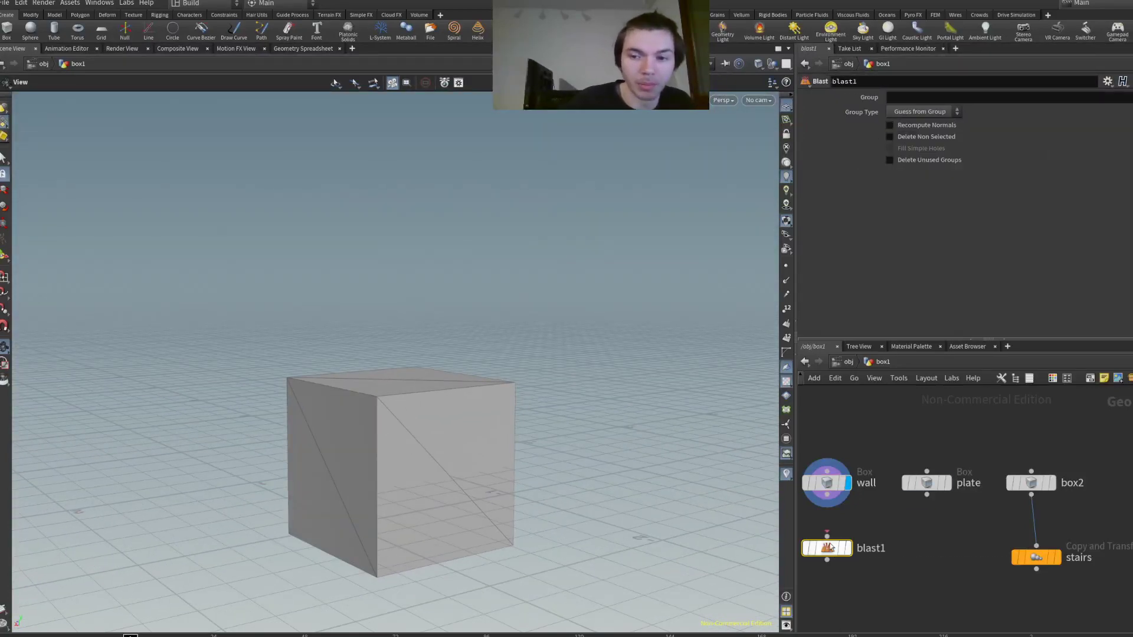
left_click_drag(827, 502, 827, 535)
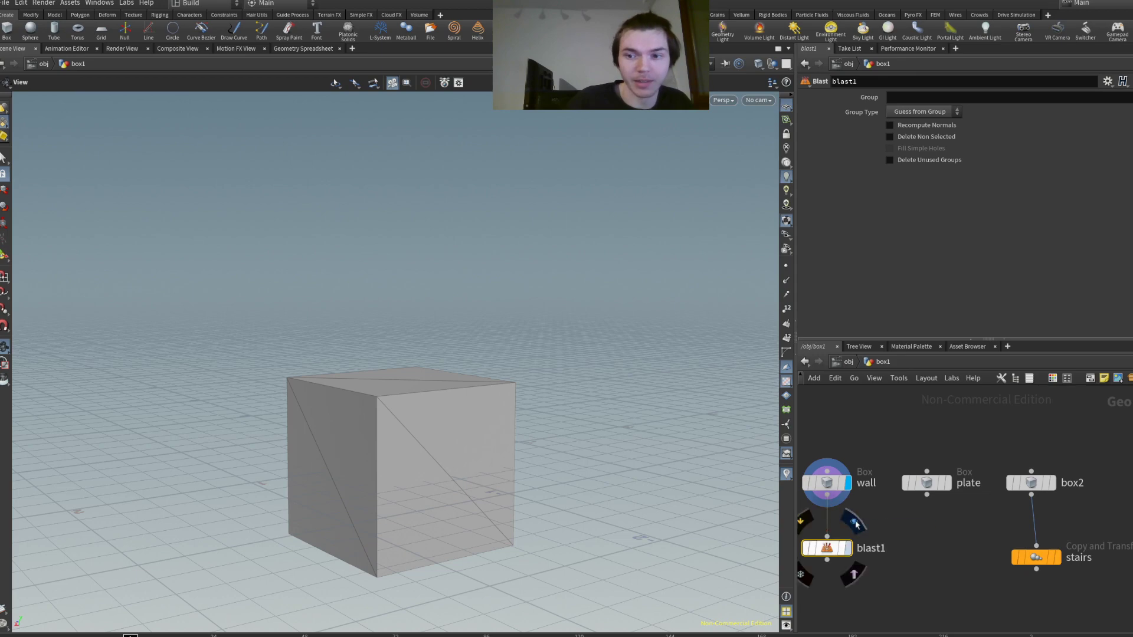
left_click(848, 549)
- Use the Blast node to delete primitives 0-2 and 4-11, leaving a single triangle of the wall box
key("Return")
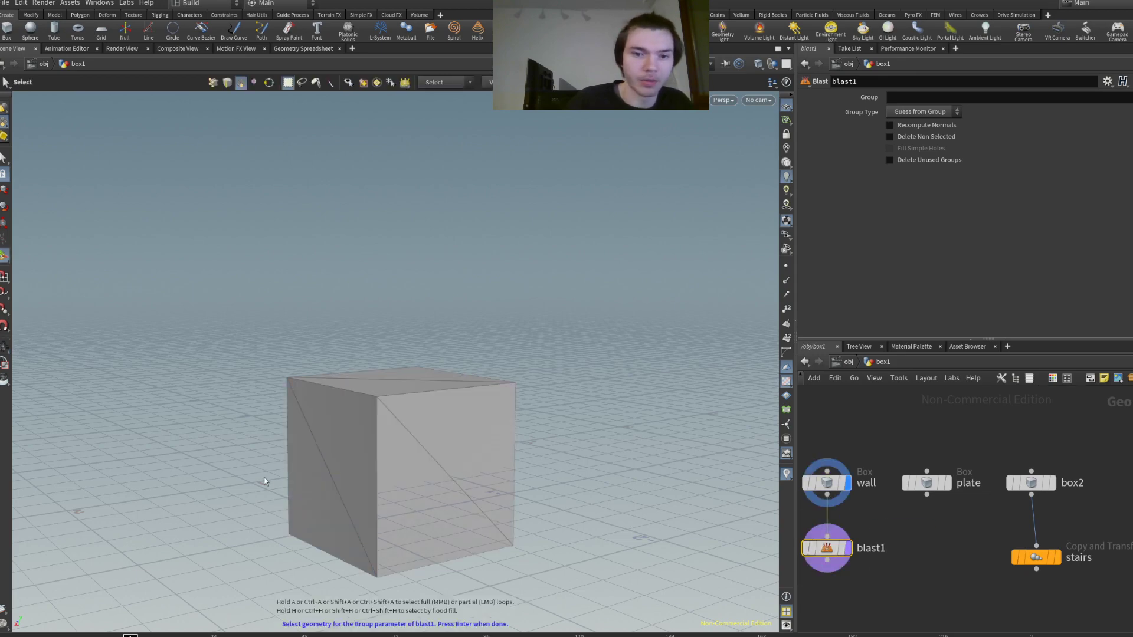
left_click_drag(236, 462, 195, 425)
left_click_drag(496, 579, 431, 382)
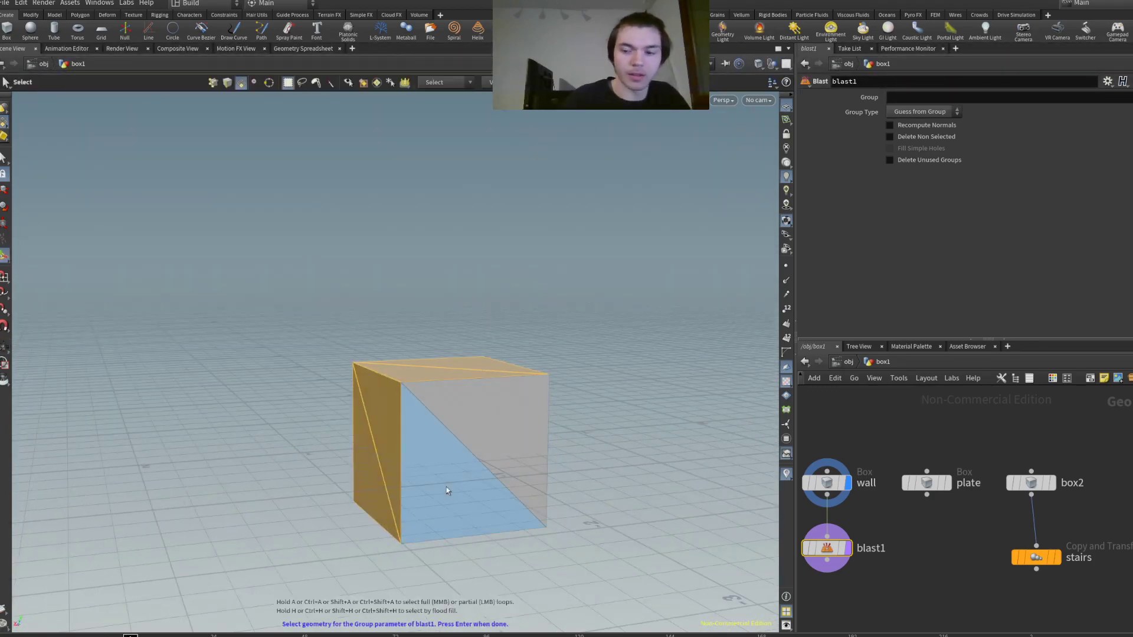
key("Return")
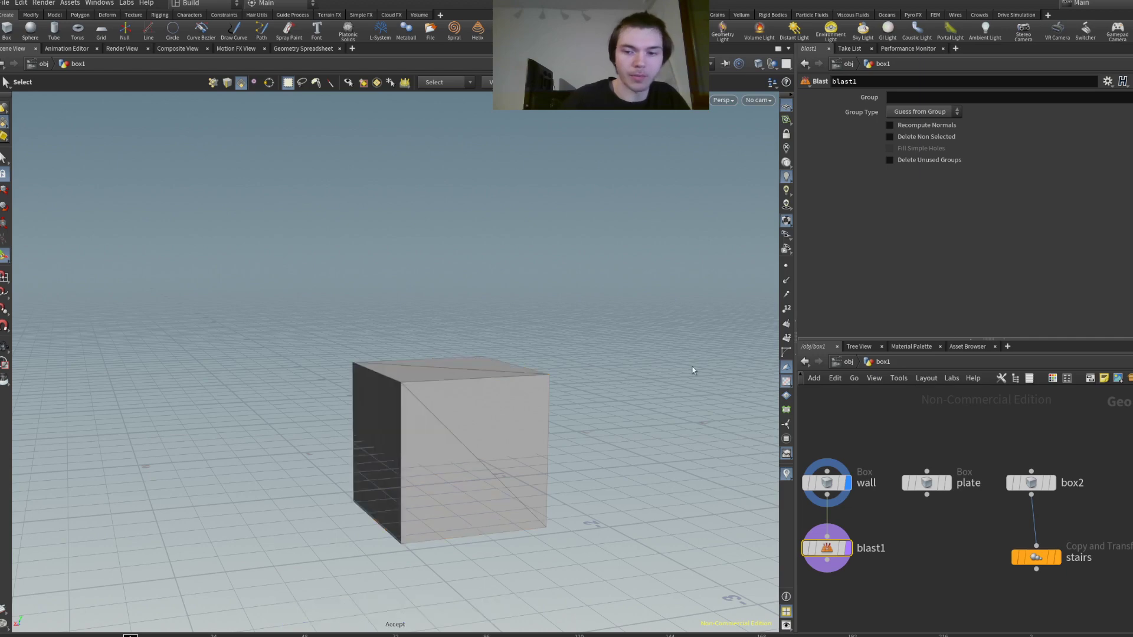
left_click_drag(262, 368, 464, 424)
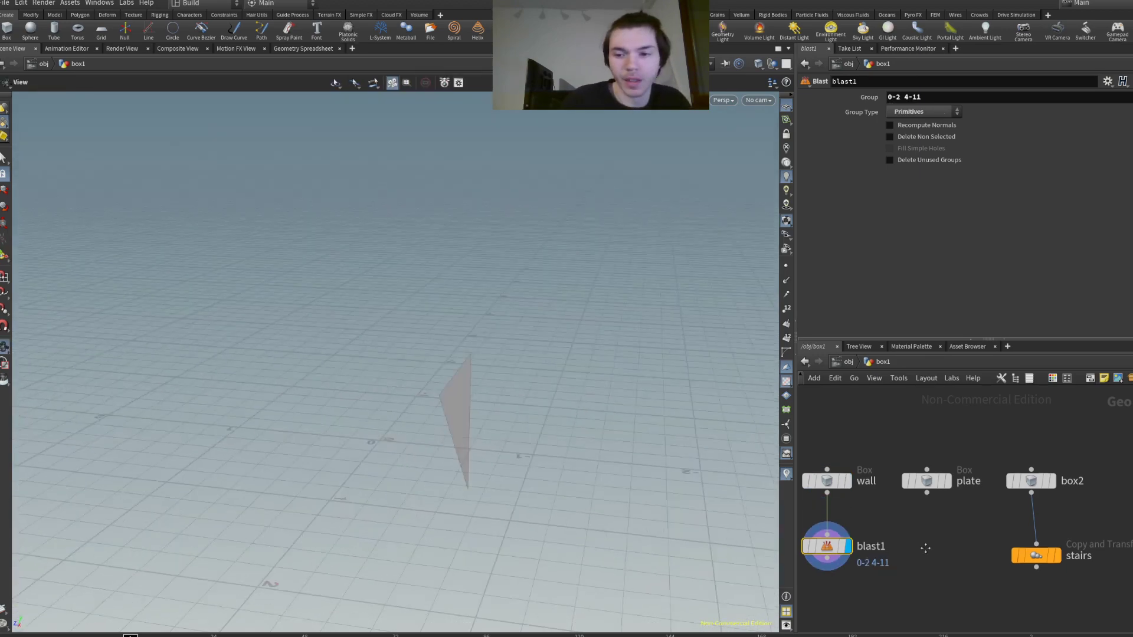
- Add another box node in free space below the existing node chains
scroll(956, 490, "down", 3)
scroll(955, 502, "up", 1)
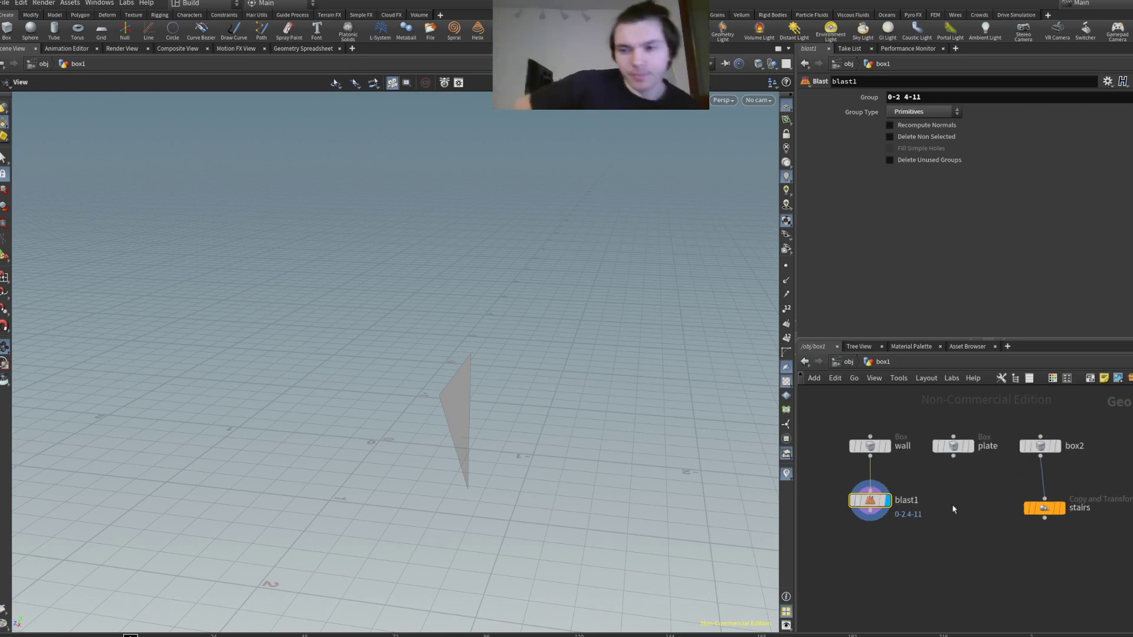
key("Tab")
key("Return")
left_click(953, 583)
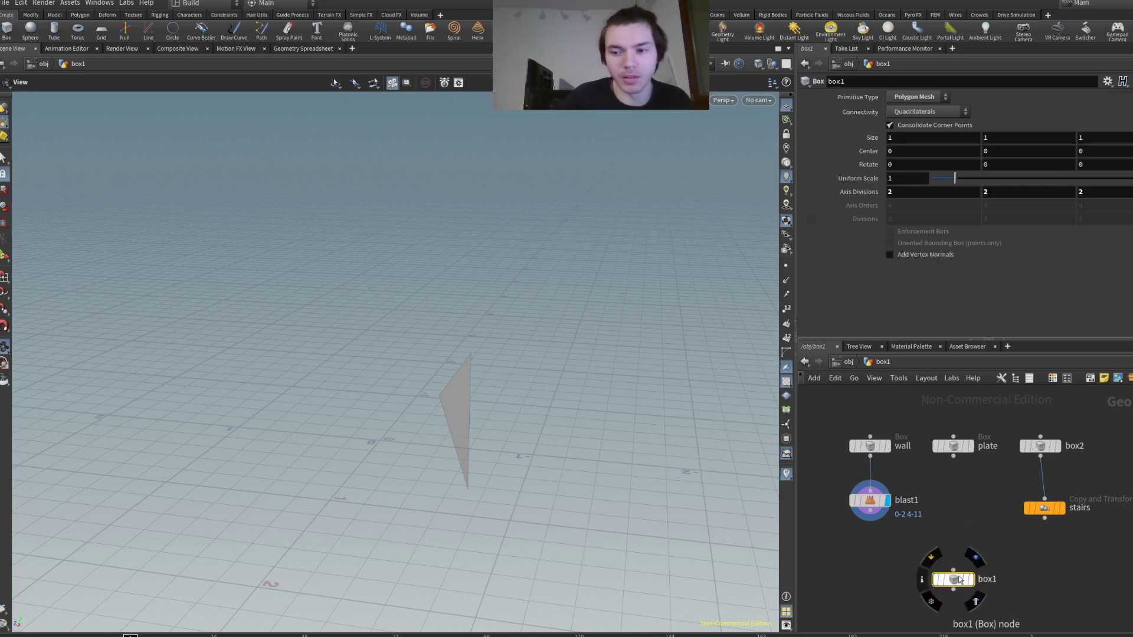
key("h")
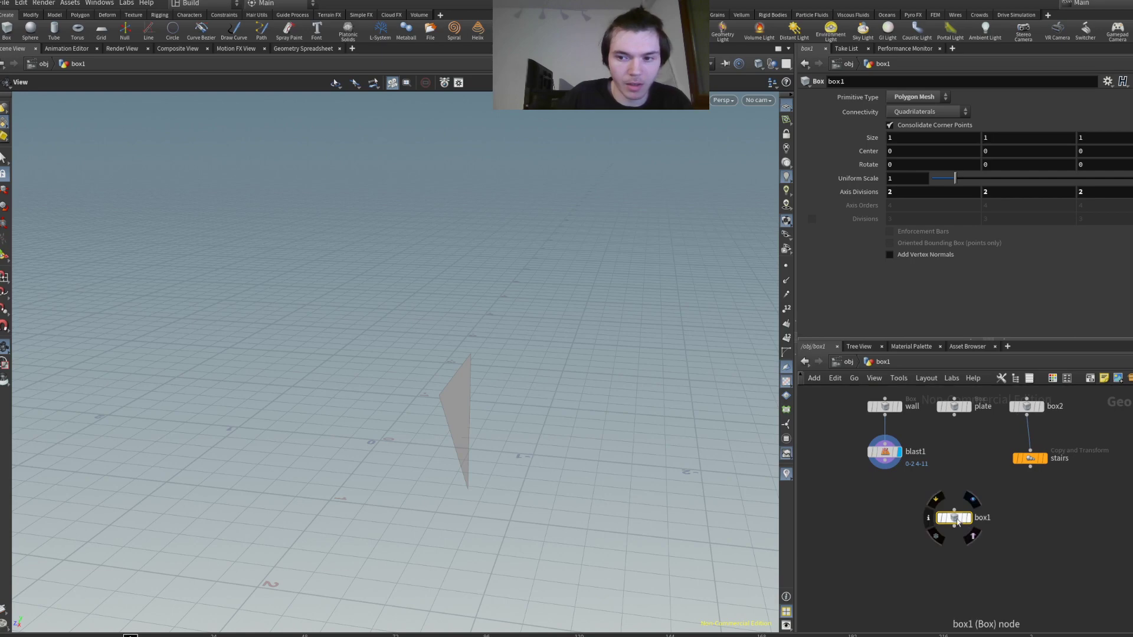
left_click_drag(957, 522, 957, 531)
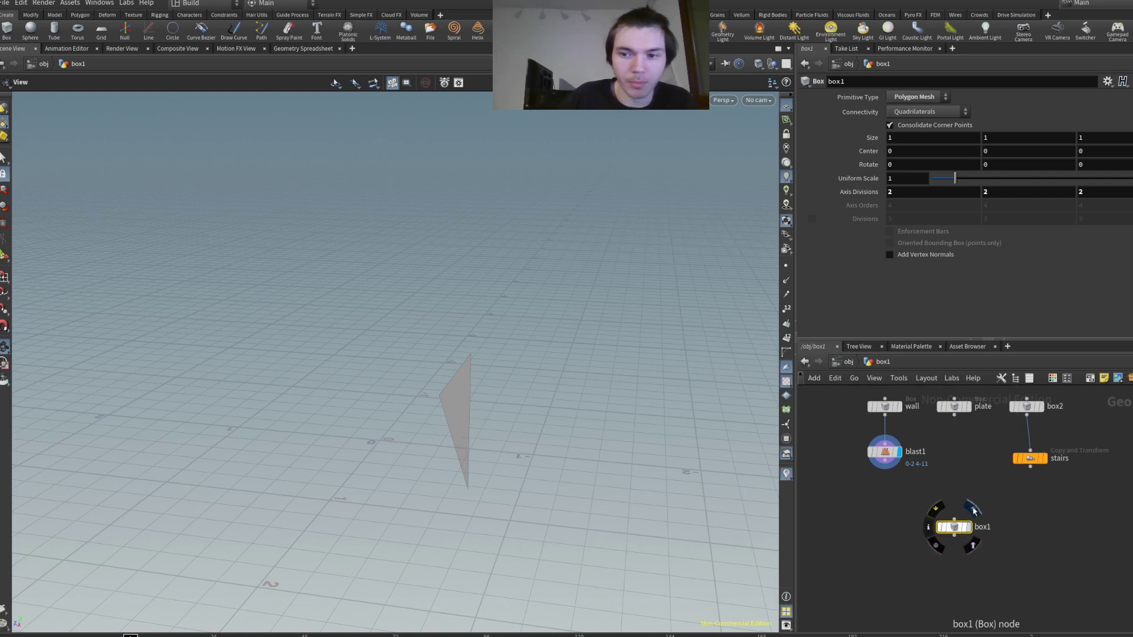
- Display the new box and stretch it vertically with a Y size of 5, reducing it to 3
left_click(972, 510)
left_click(984, 137)
type("5")
key("Return")
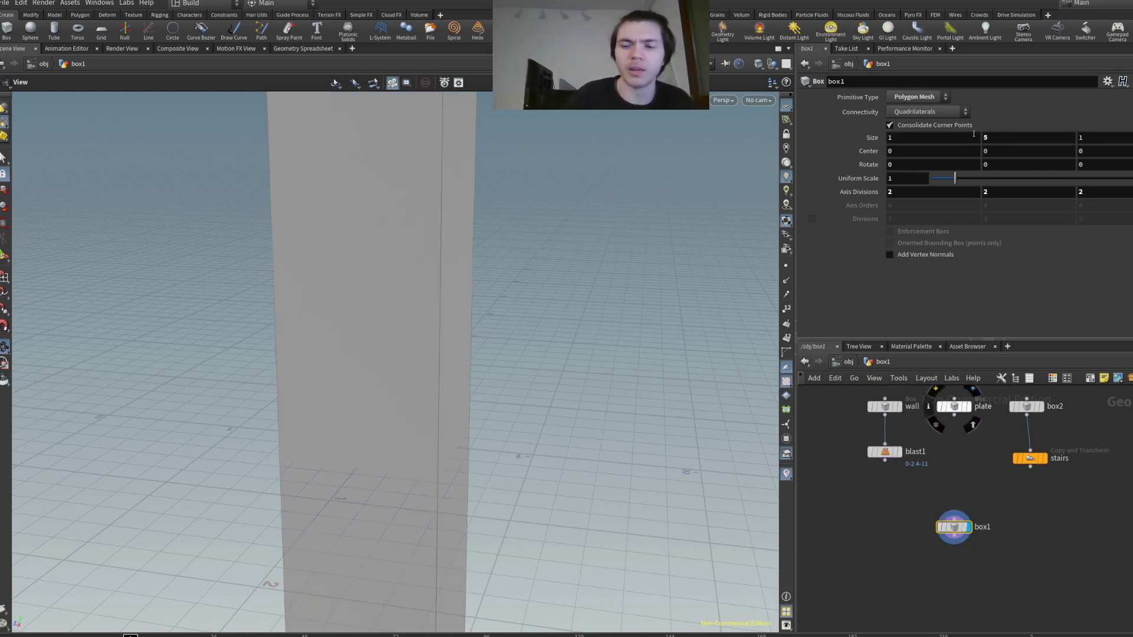
scroll(177, 518, "down", 5)
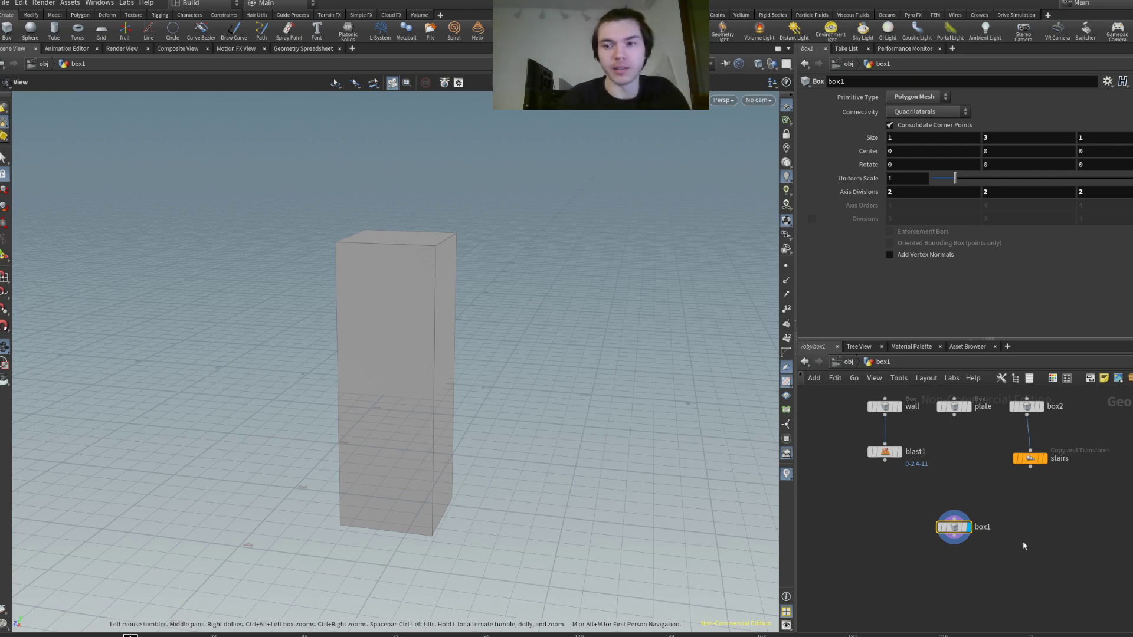
- Add a Scatter node below the tall box, connect the box to it and display the scattered points
left_click(953, 584)
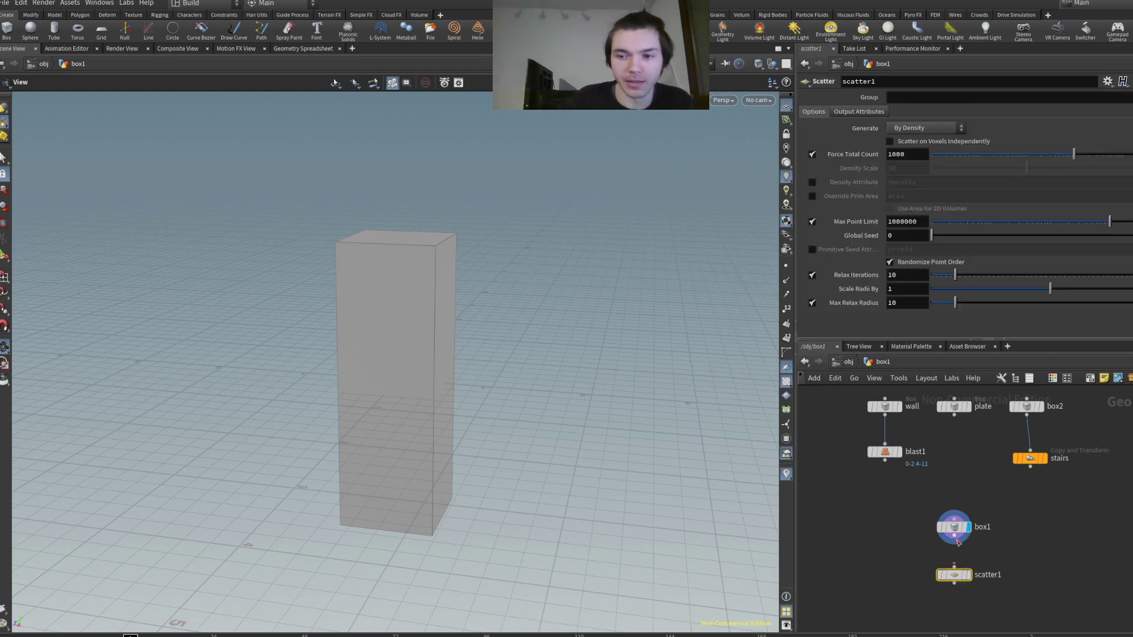
mouse_move(954, 564)
left_mouse_down()
mouse_move(970, 566)
mouse_move(955, 567)
left_mouse_up()
left_click(969, 575)
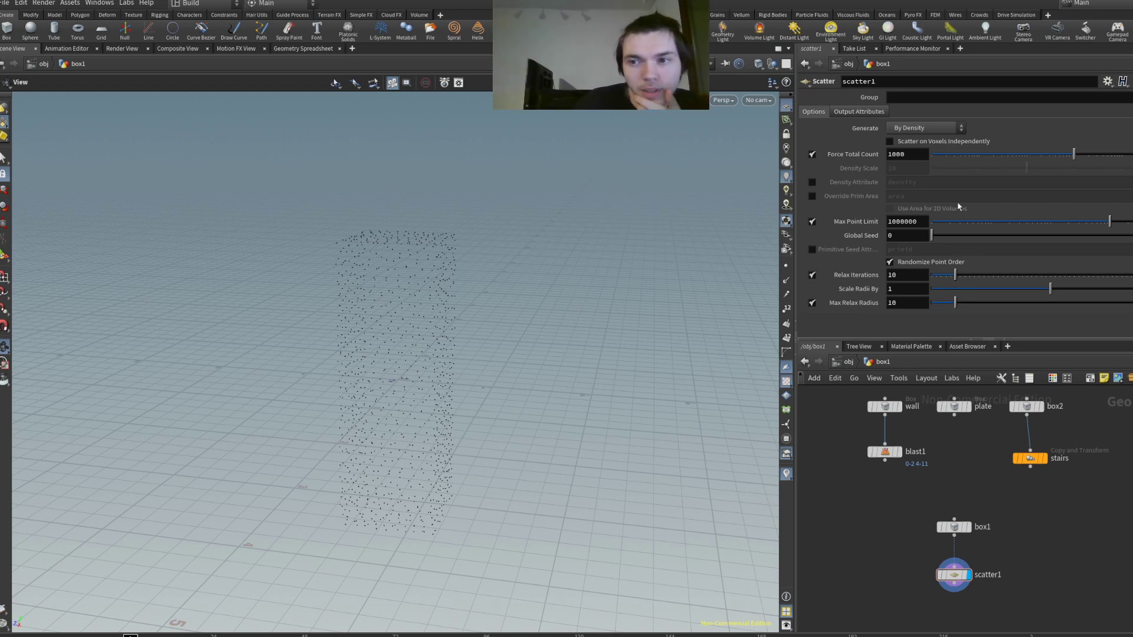
- Try a HeightField Scatter node fed by the tall box and the Scatter node, and delete it
left_click(1040, 546)
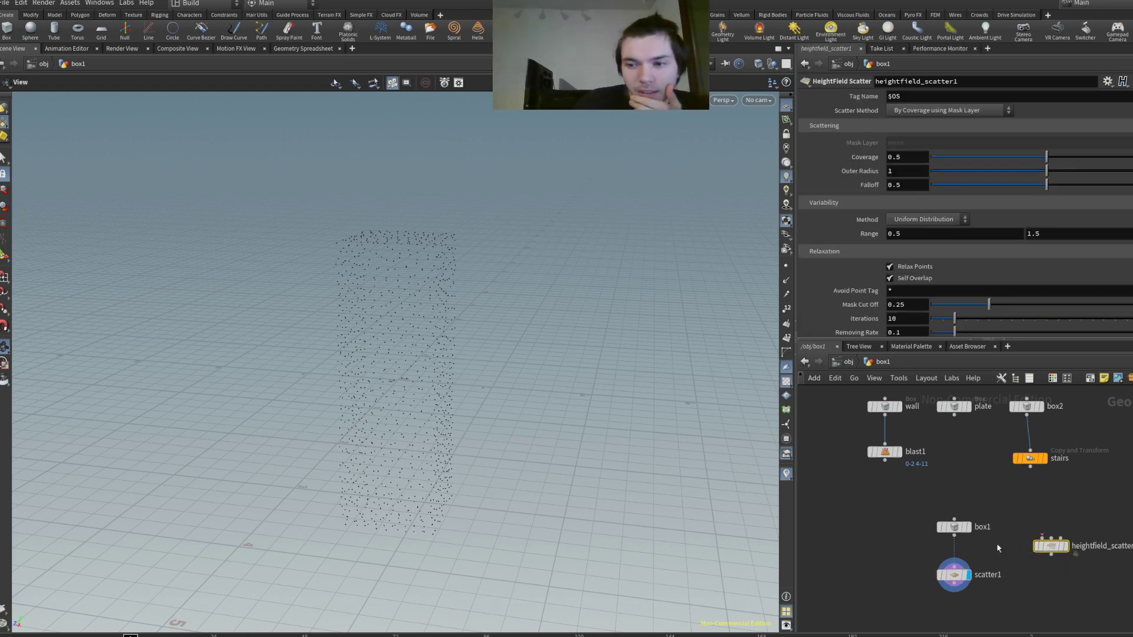
left_click_drag(955, 535, 1042, 540)
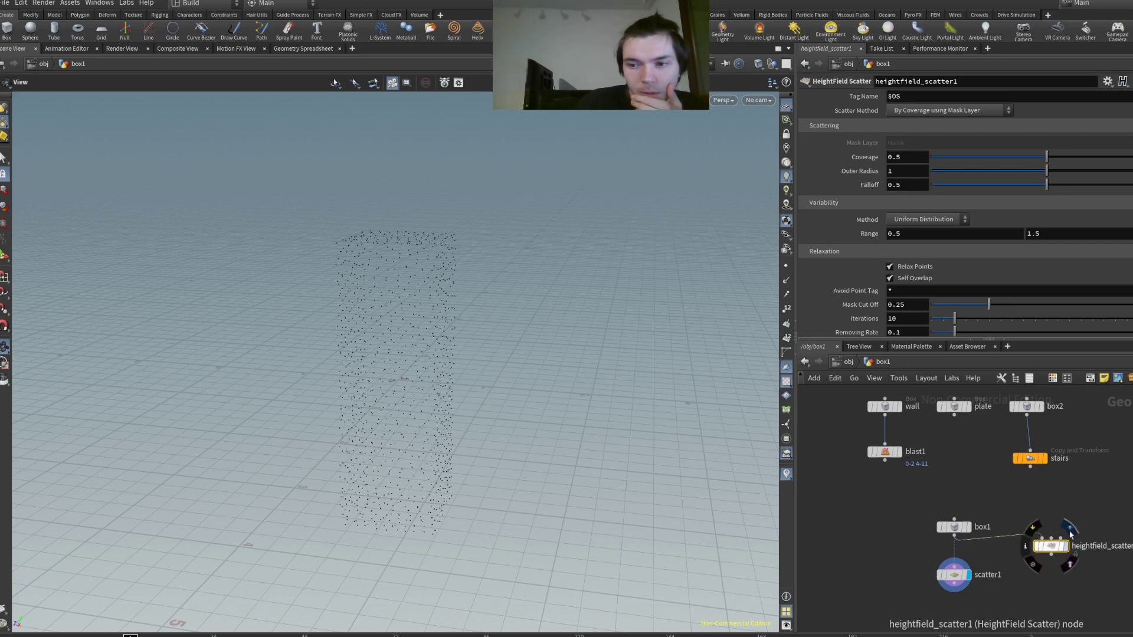
left_click(1065, 547)
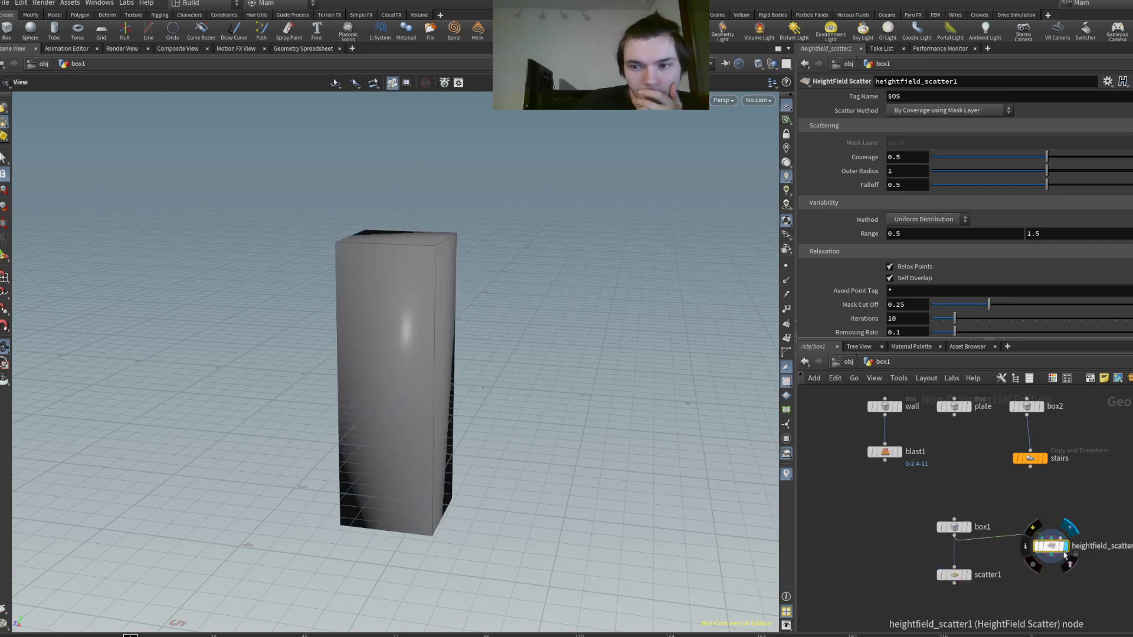
left_click_drag(1066, 555, 1061, 565)
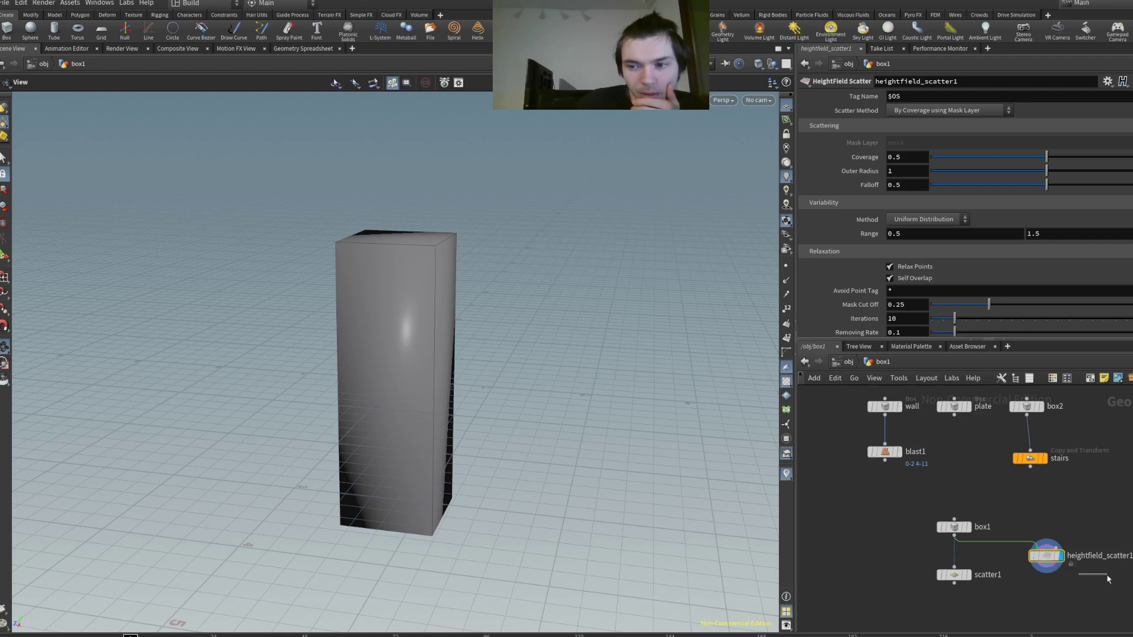
left_click_drag(954, 583, 1054, 576)
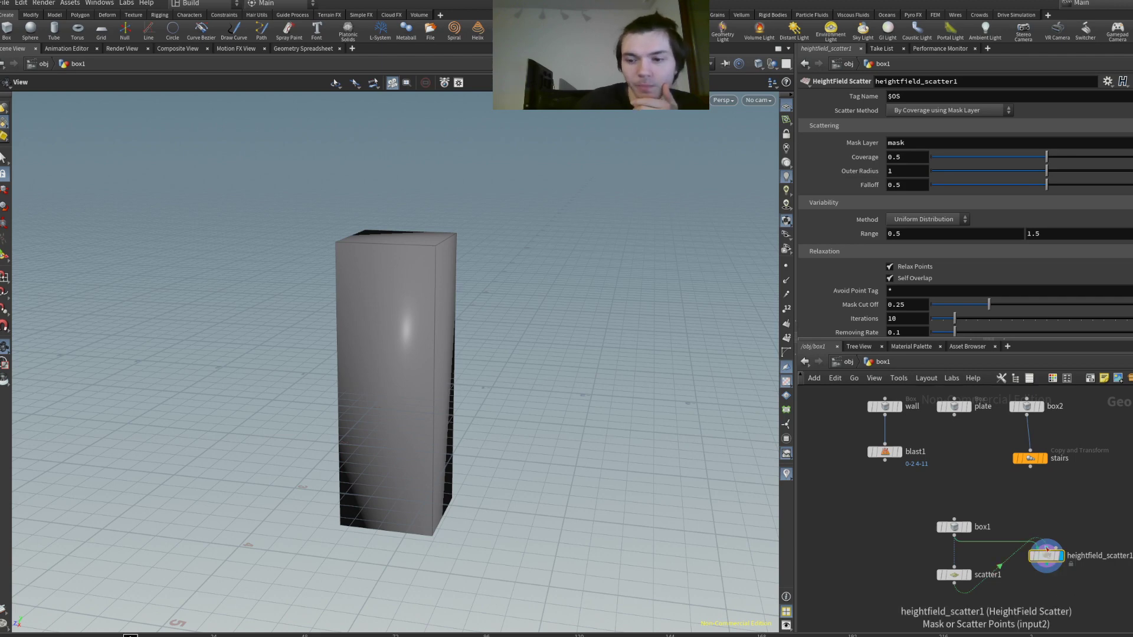
key("Delete")
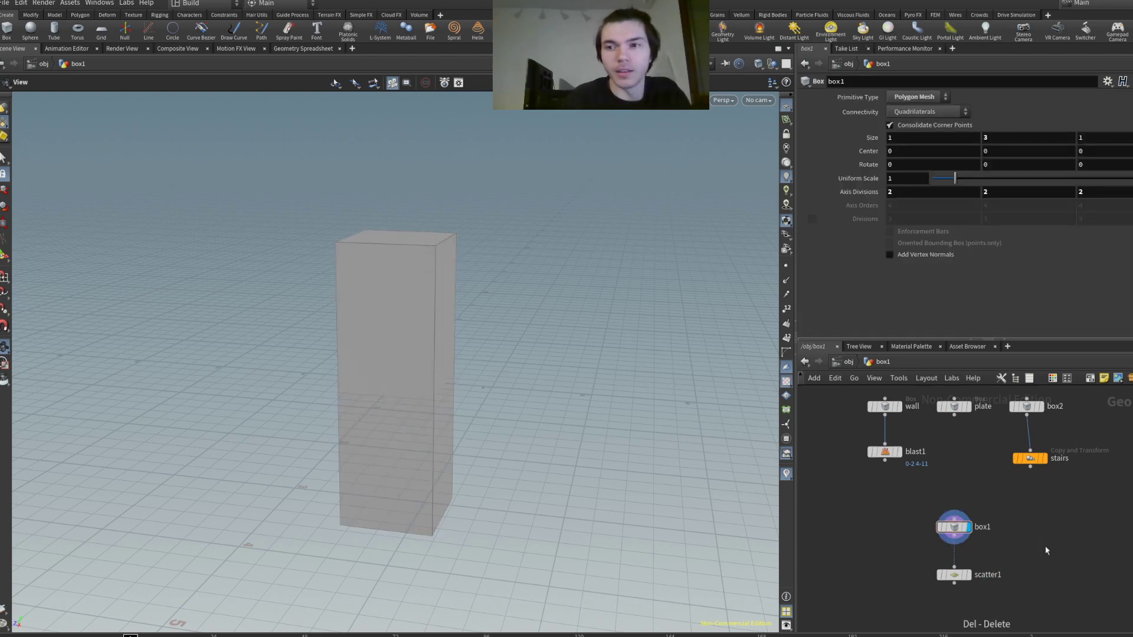
- Place a Scatter and Align node beside the Scatter node, fed by the tall box, and display it
left_click(1045, 555)
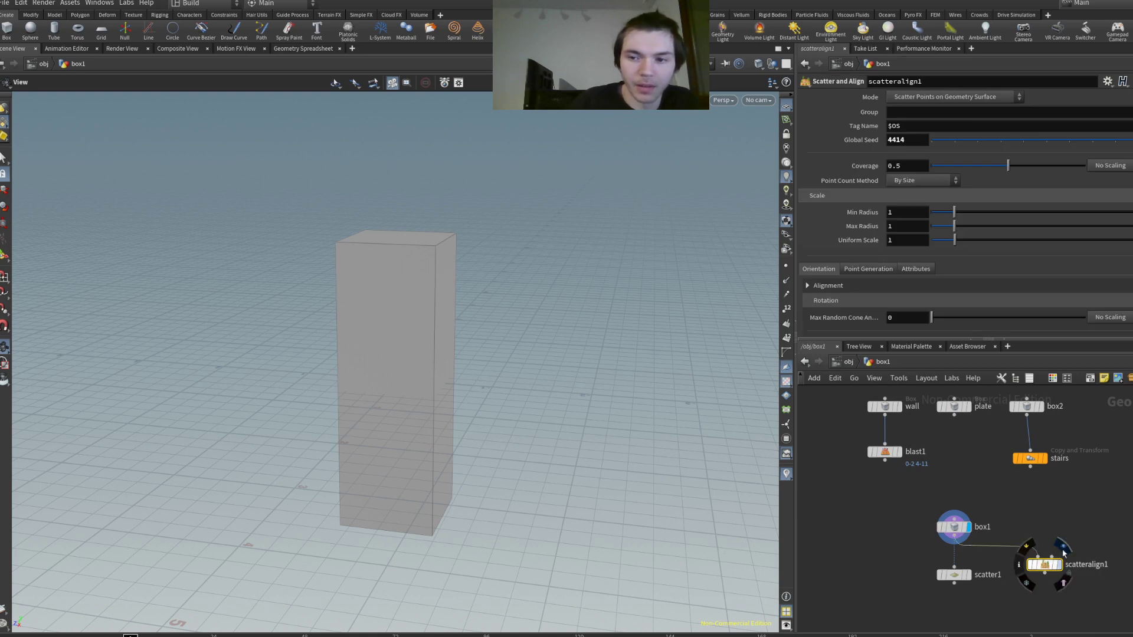
left_click(1061, 565)
mouse_move(399, 313)
left_mouse_down()
mouse_move(425, 349)
mouse_move(432, 313)
mouse_move(411, 293)
mouse_move(420, 273)
mouse_move(430, 278)
mouse_move(412, 297)
left_mouse_up()
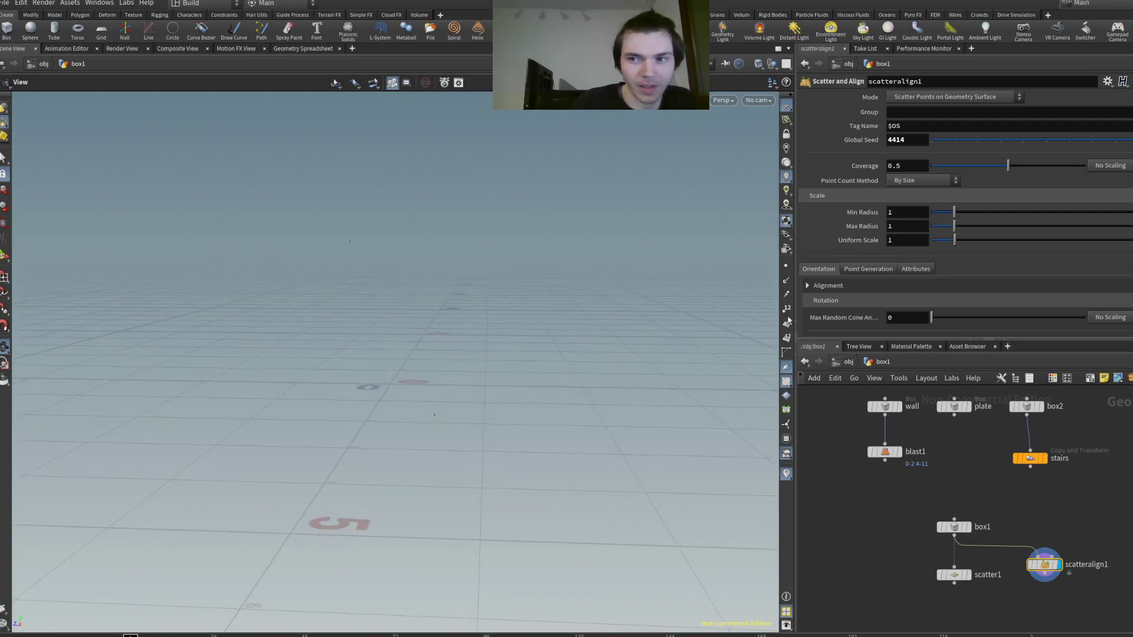
- Set the Scatter and Align node's coverage to 1 and its global seed to 10
left_click_drag(1008, 166, 1128, 171)
key("space")
left_click_drag(569, 222, 645, 232)
mouse_move(1040, 141)
left_mouse_down()
mouse_move(990, 141)
mouse_move(1039, 139)
left_mouse_up()
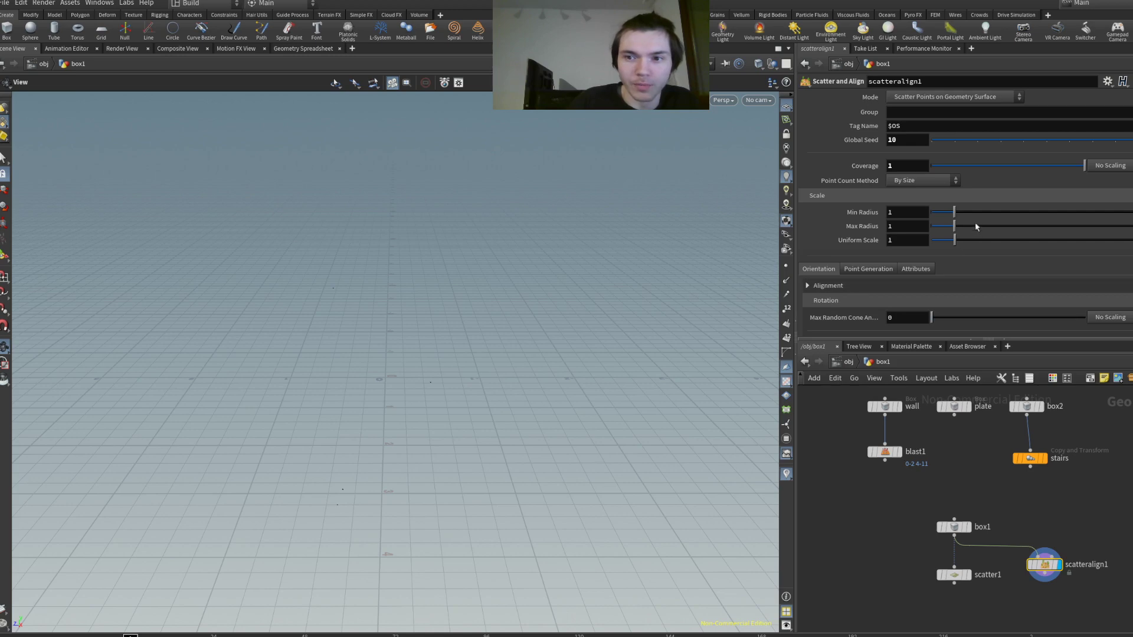
- Set the Scatter and Align node's min radius to 10, max radius to 7.17 and uniform scale to 0.02
left_click_drag(954, 213, 1132, 226)
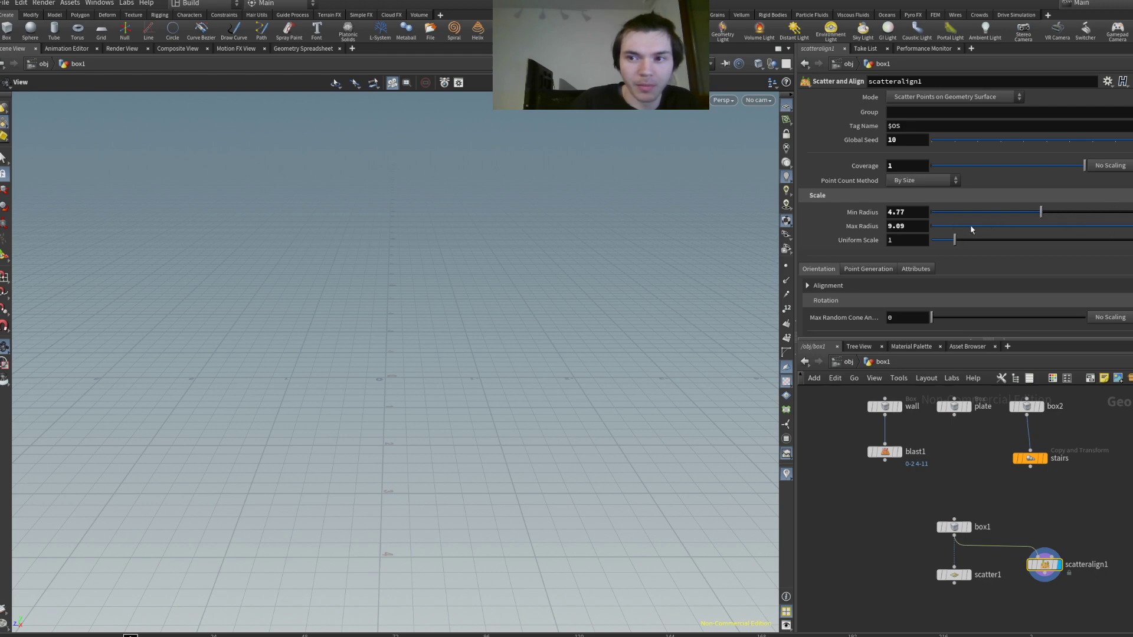
left_click_drag(973, 226, 932, 241)
left_click_drag(1027, 212, 1132, 213)
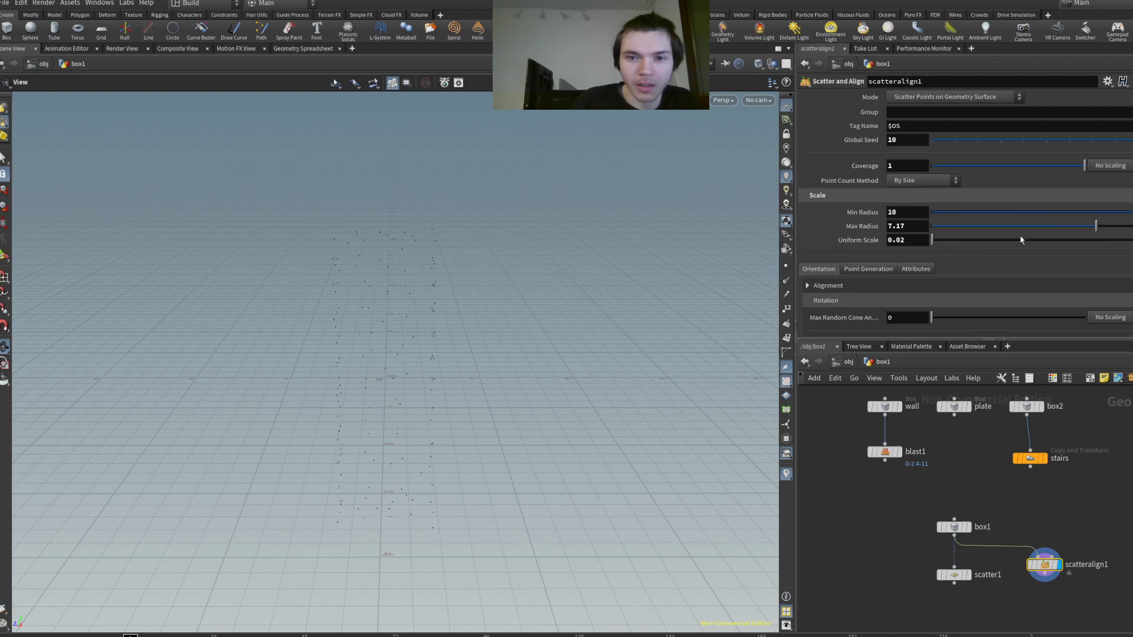
left_click_drag(567, 330, 460, 283)
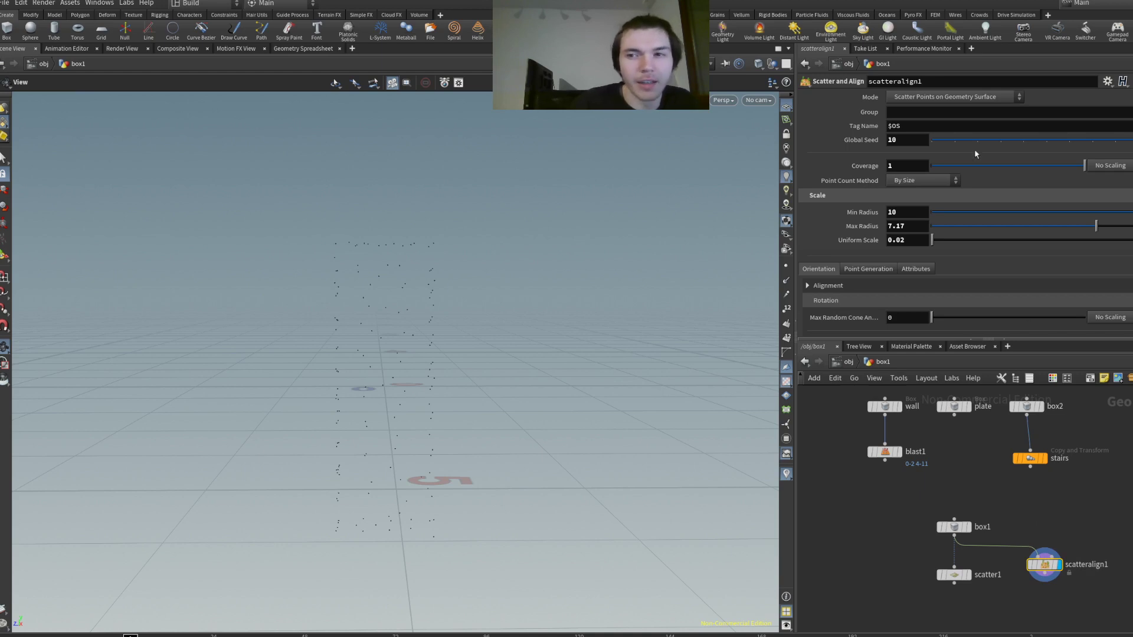
left_click(958, 98)
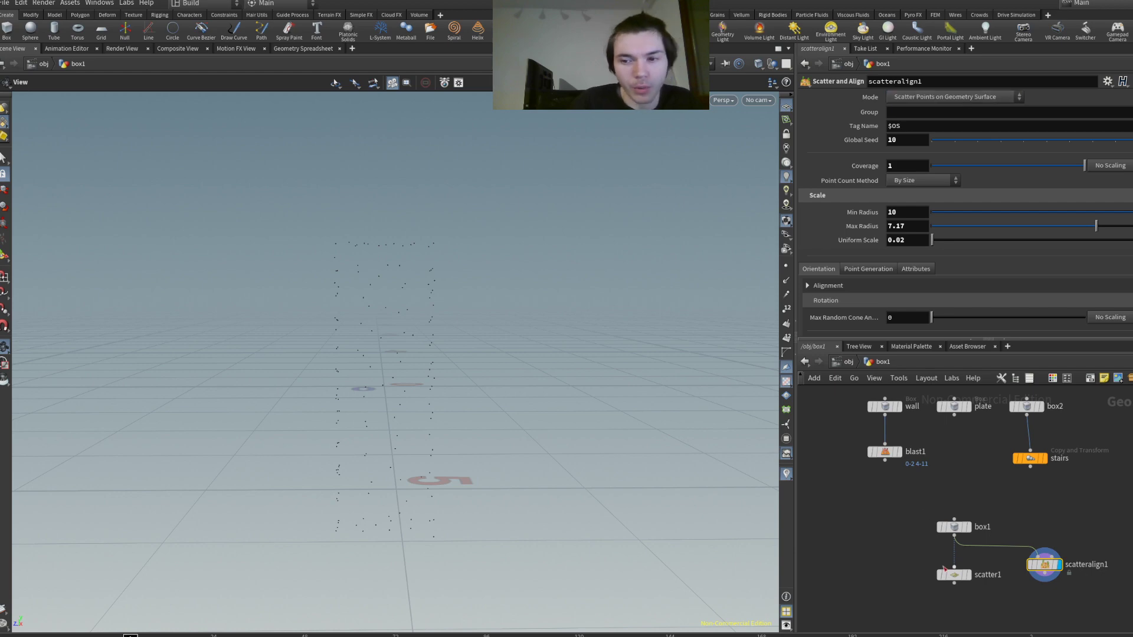
- Switch the display back to the Scatter node under the tall box and show its parameters
left_click(969, 574)
left_click_drag(498, 311, 454, 360)
left_click(954, 576)
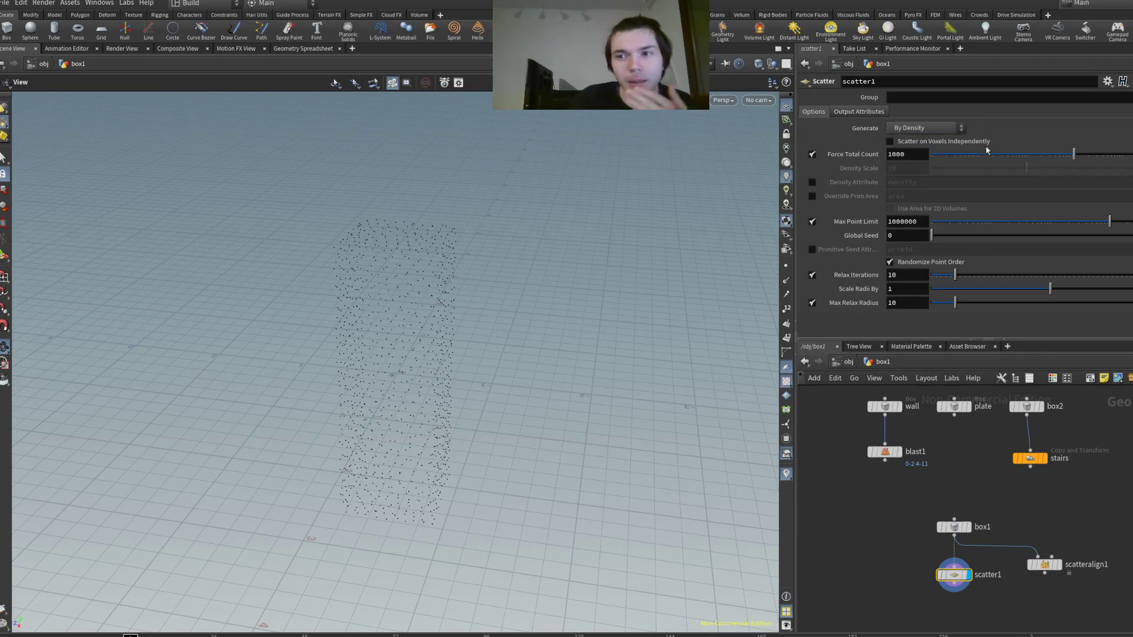
- Set the tall box's axis divisions to 5, 5 and 5
left_click(956, 526)
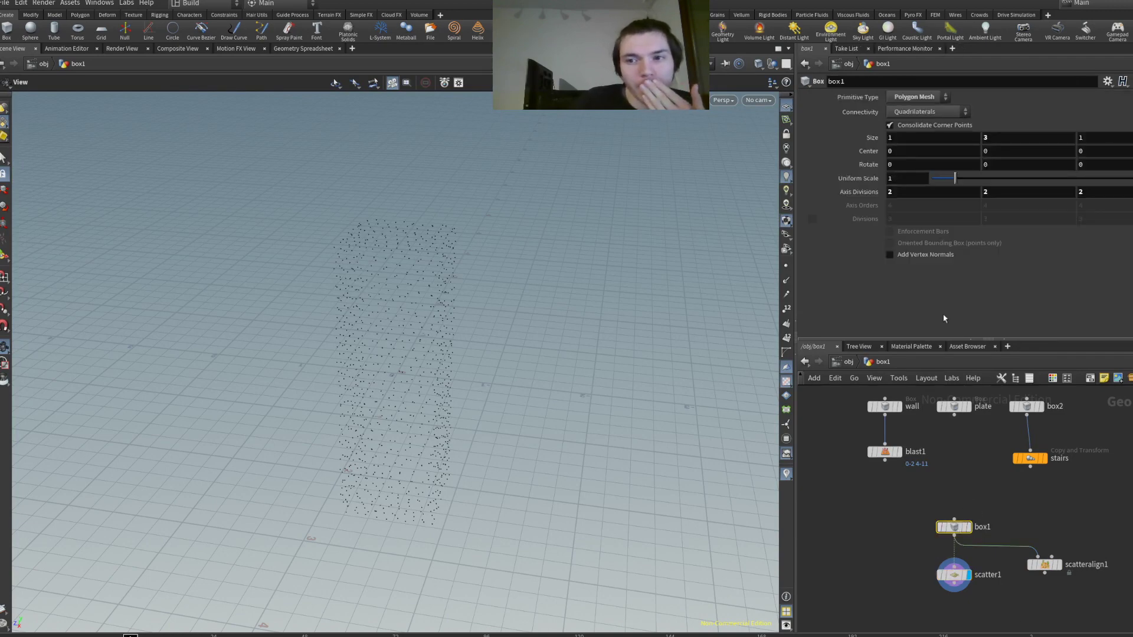
left_click(919, 193)
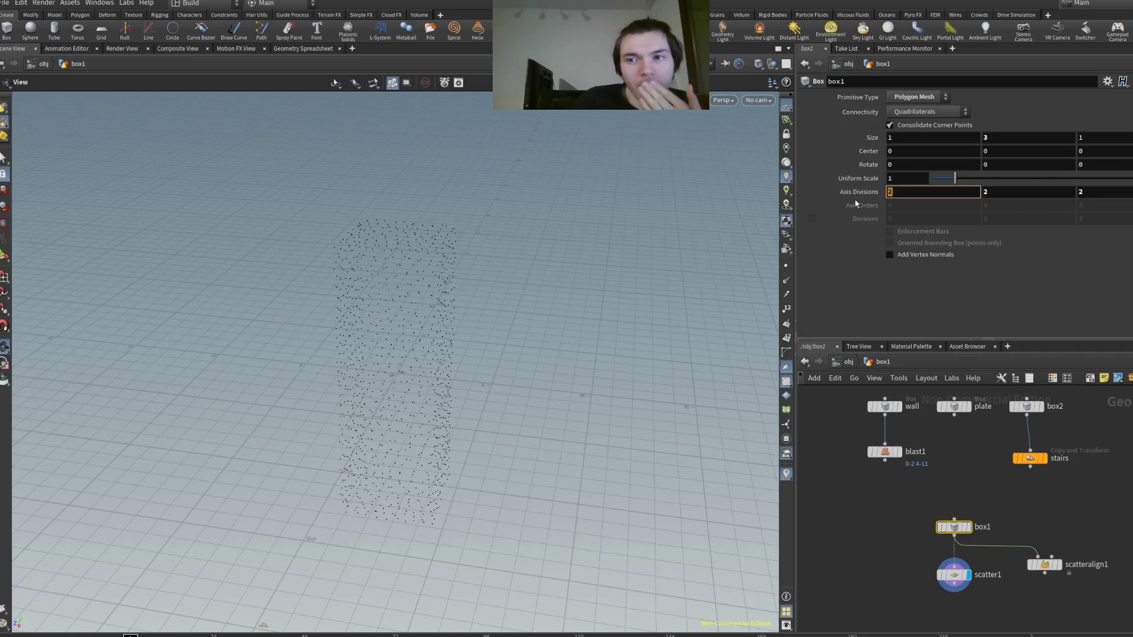
type("5")
key("Return")
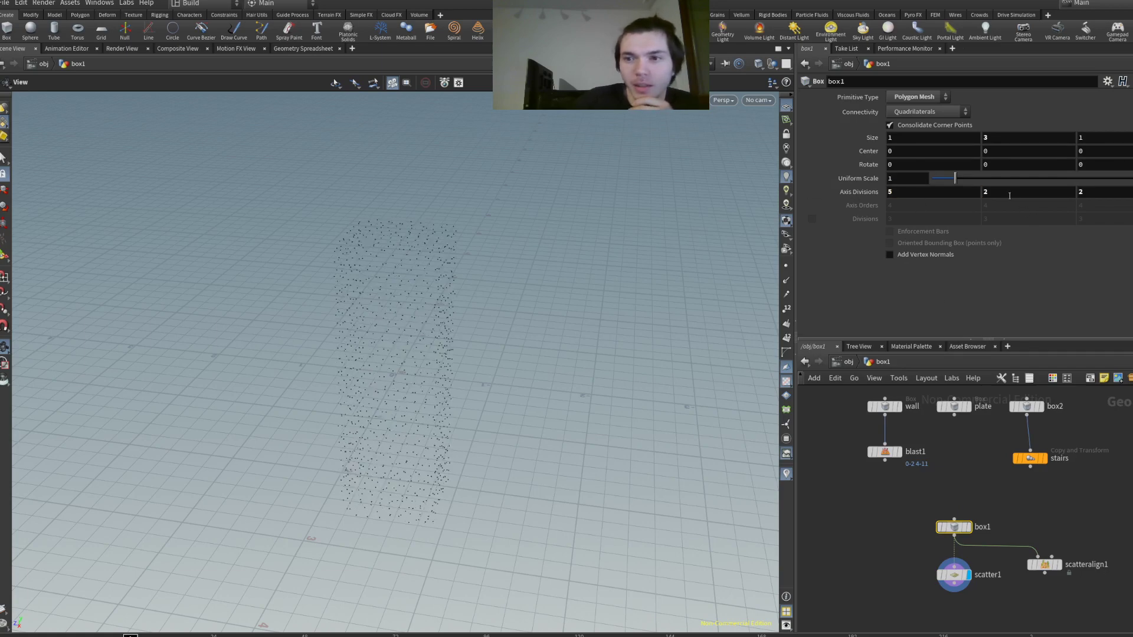
left_click(984, 193)
type("5")
key("Return")
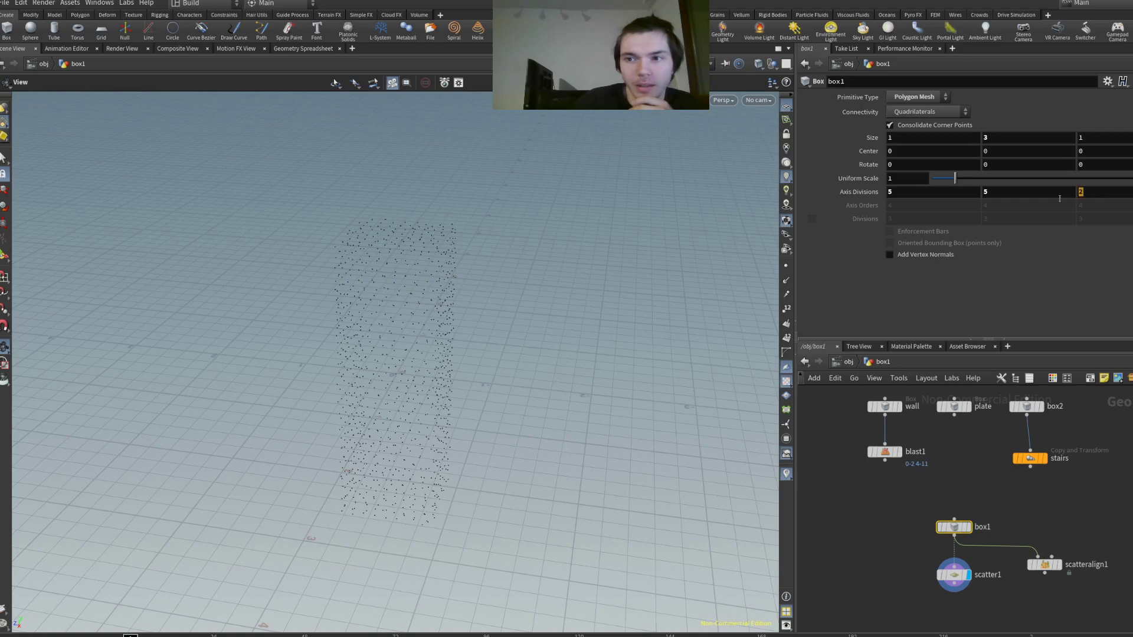
type("5")
key("Return")
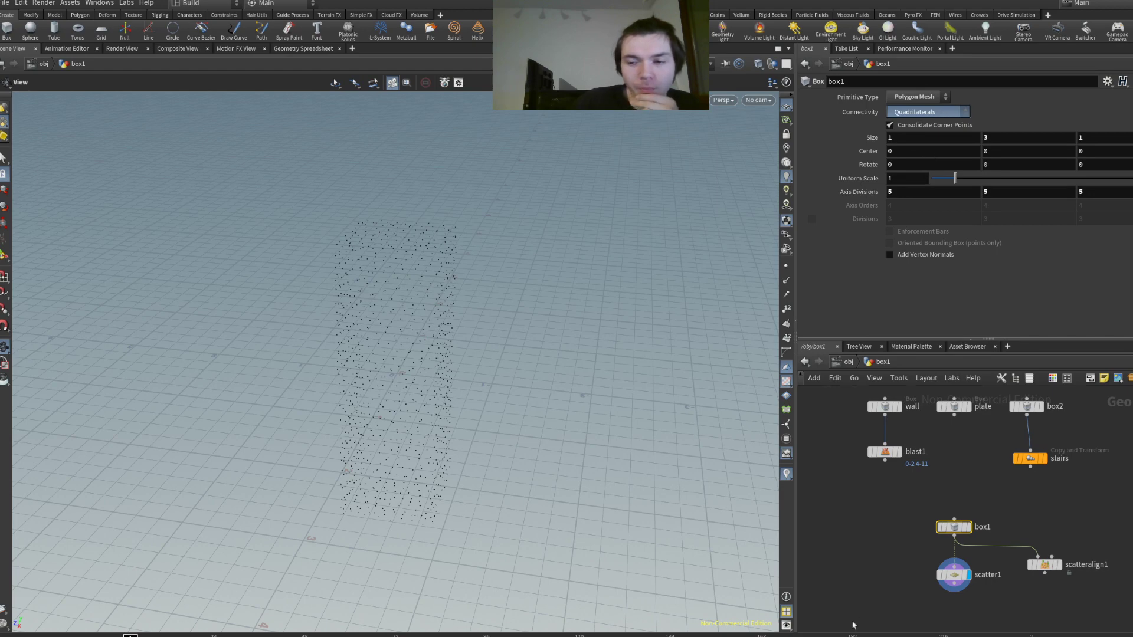
- Try Triangles and Alternating Triangles connectivity on the tall box, and restore Quadrilaterals
left_click(926, 111)
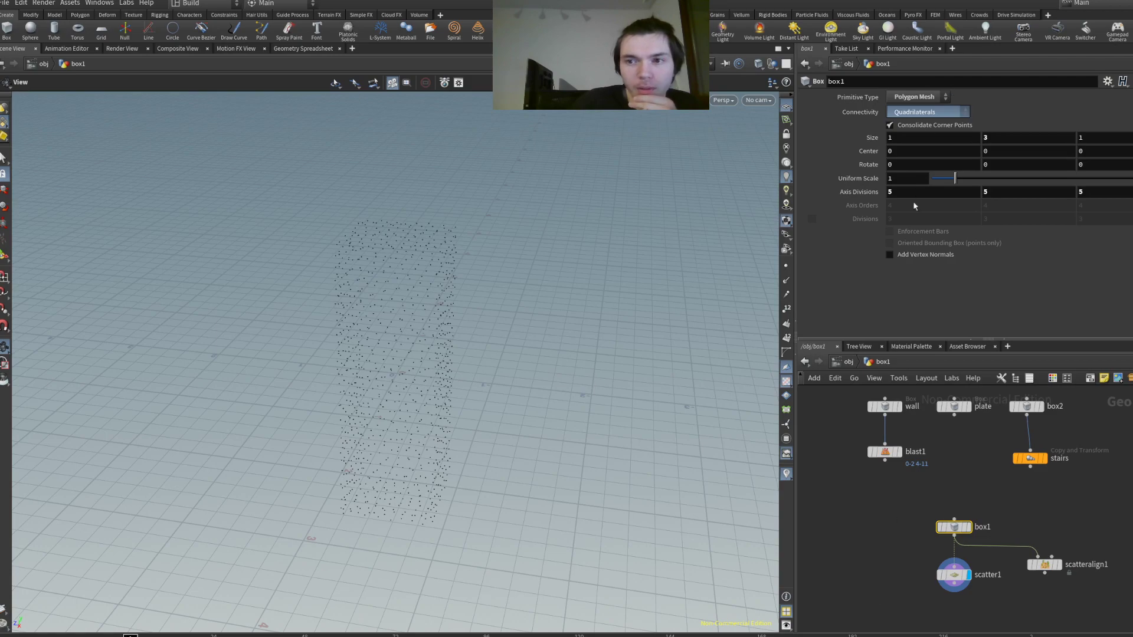
left_click(921, 163)
left_click_drag(534, 356, 643, 295)
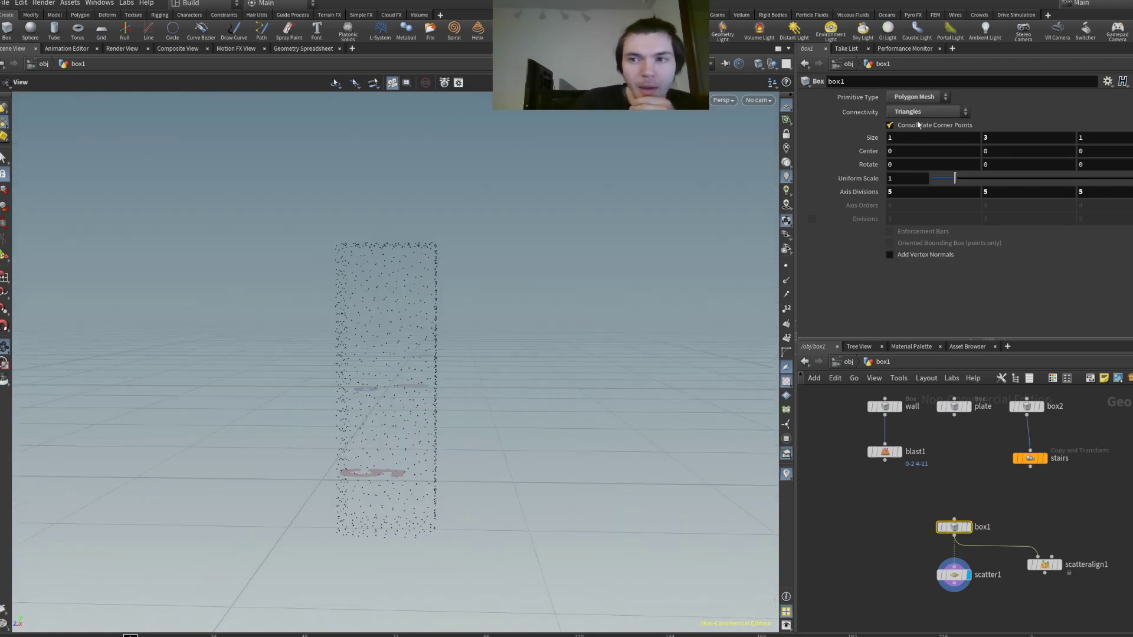
key("Down")
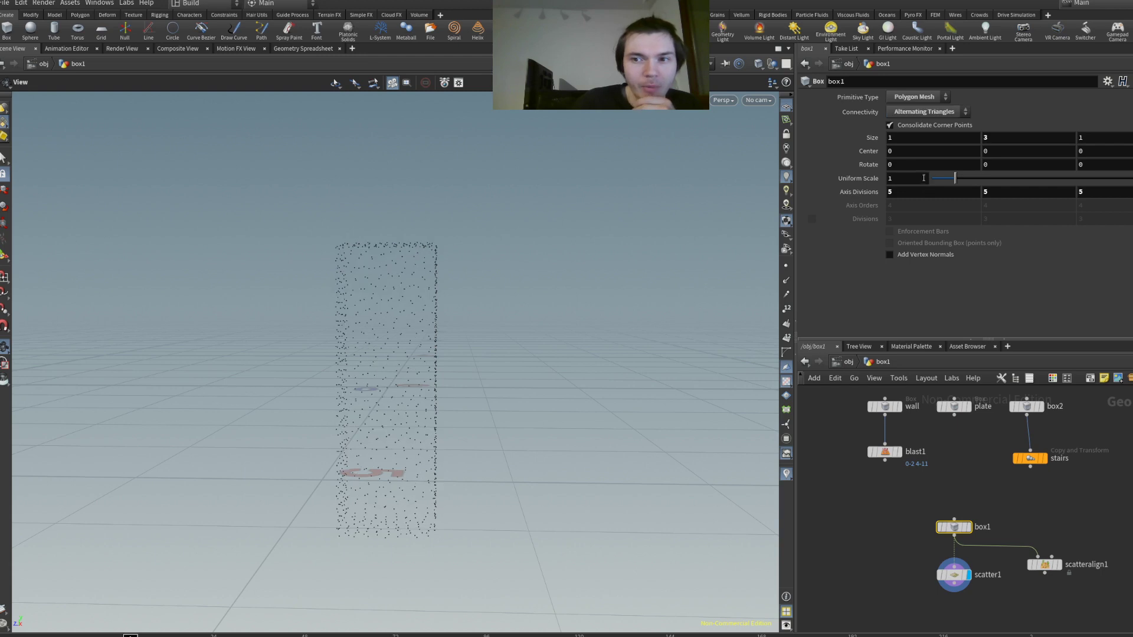
left_click(922, 109)
key("Up")
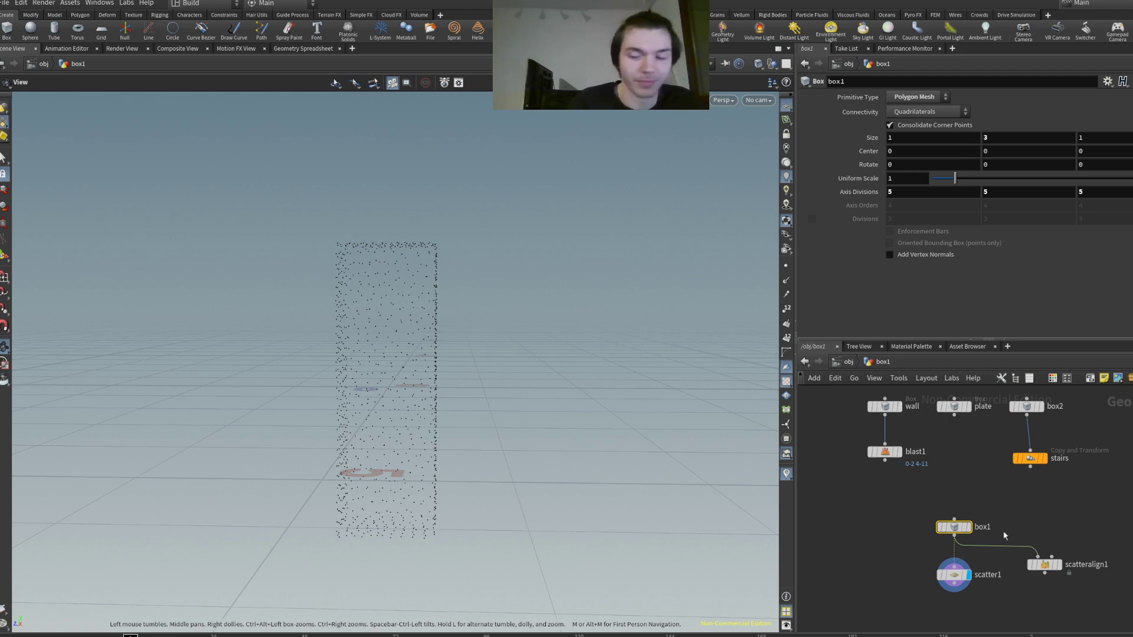
- Try an Attribute Copy node beside the Scatter node, and delete it
middle_click_drag(1003, 530, 1001, 504)
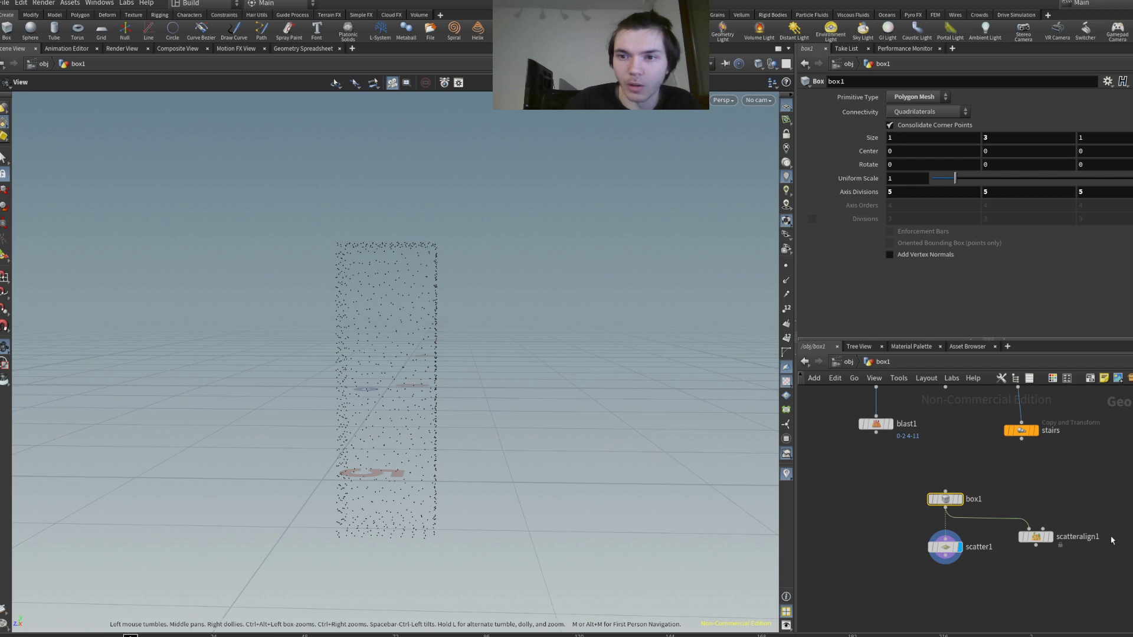
key("Tab")
type("attribcopy")
key("Return")
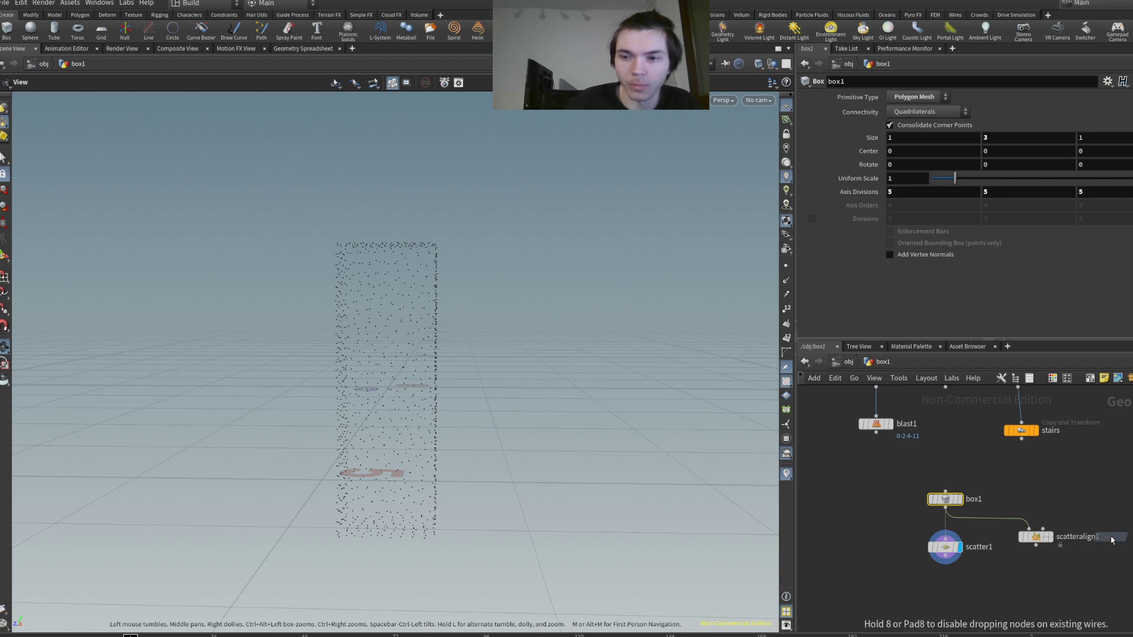
left_click(875, 559)
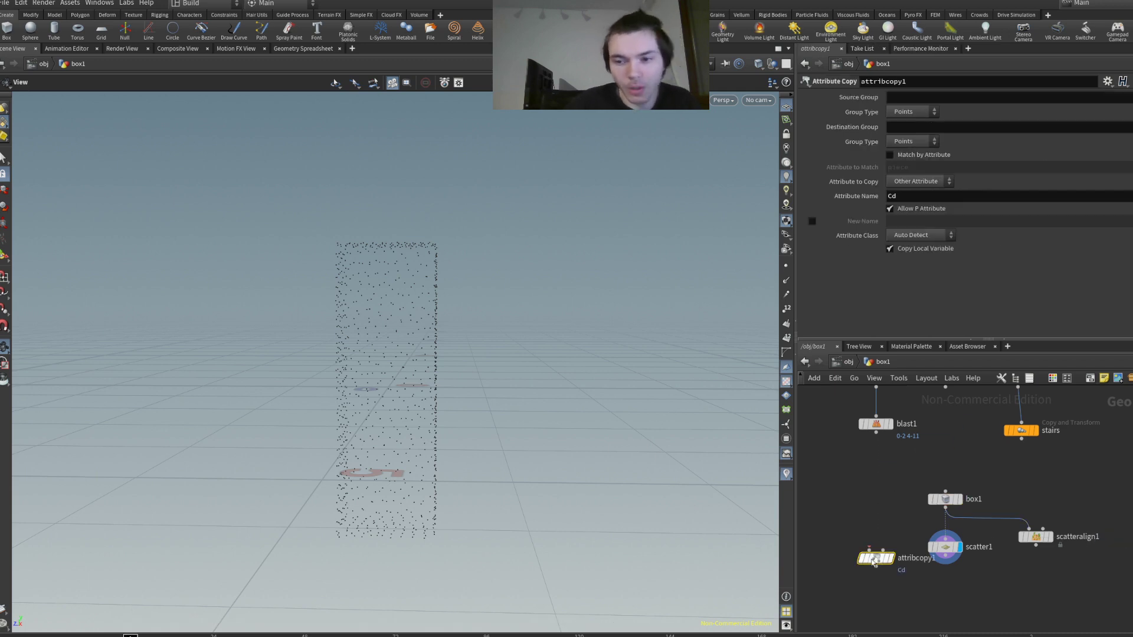
mouse_move(876, 557)
left_click_drag(876, 557, 863, 564)
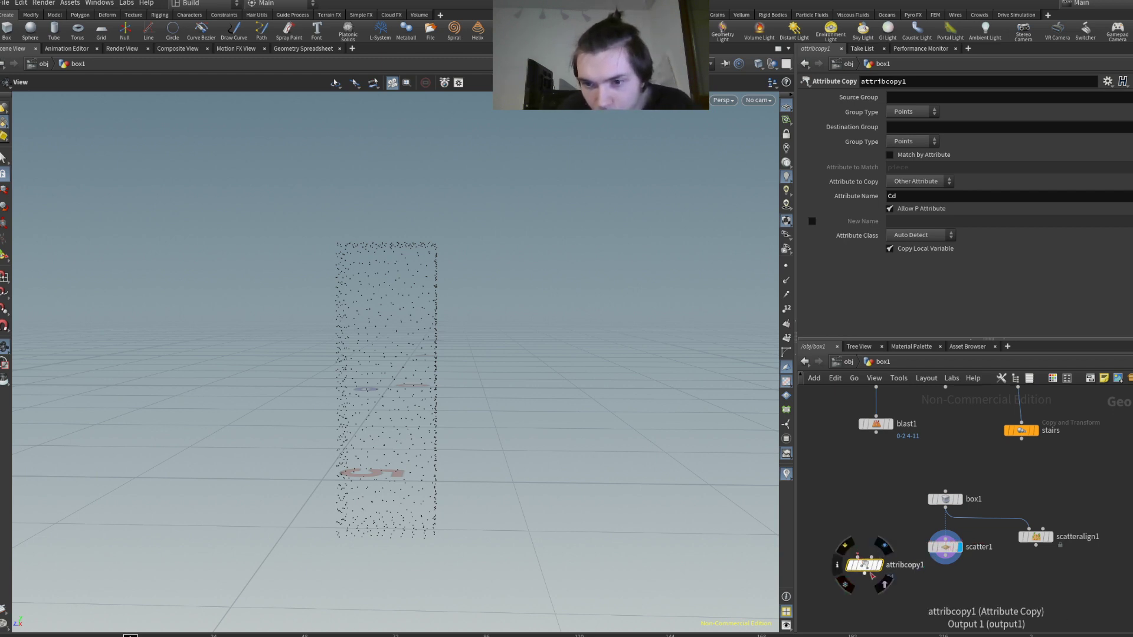
key("Delete")
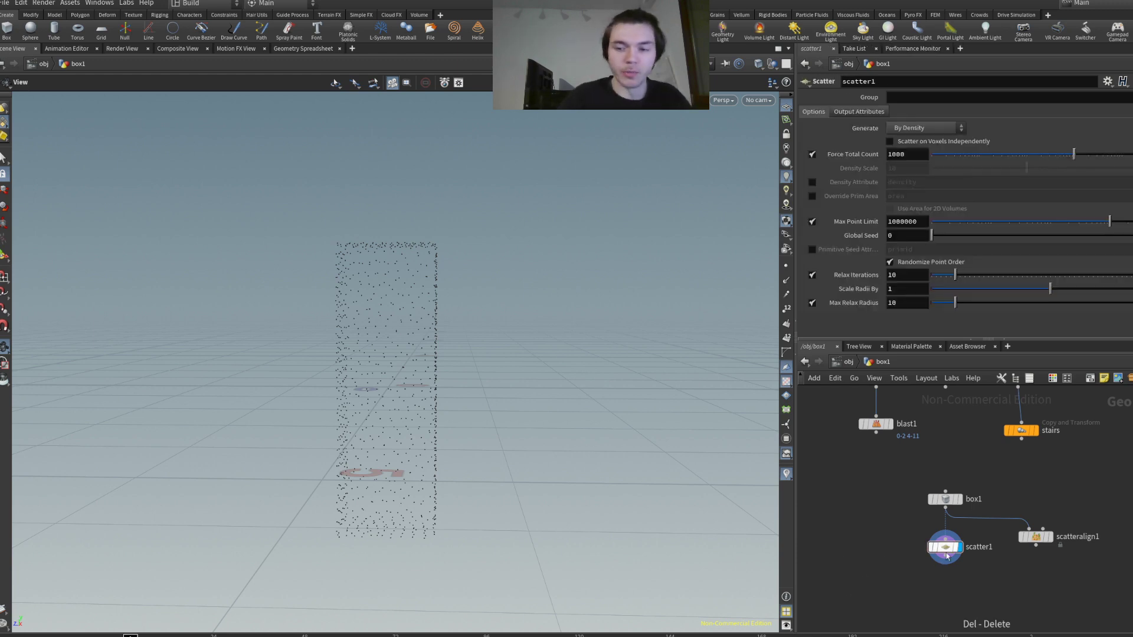
- Add a Copy to Points node beside the Scatter node and feed the scattered points into its target points input
key("ctrl+v")
left_click(896, 553)
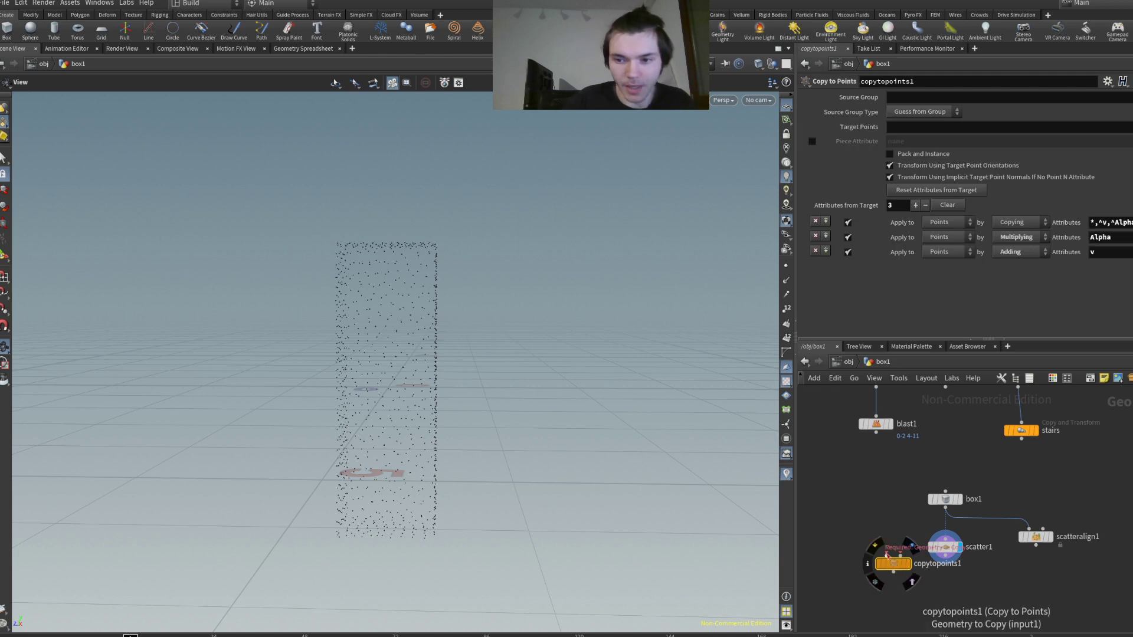
left_click_drag(888, 555, 852, 557)
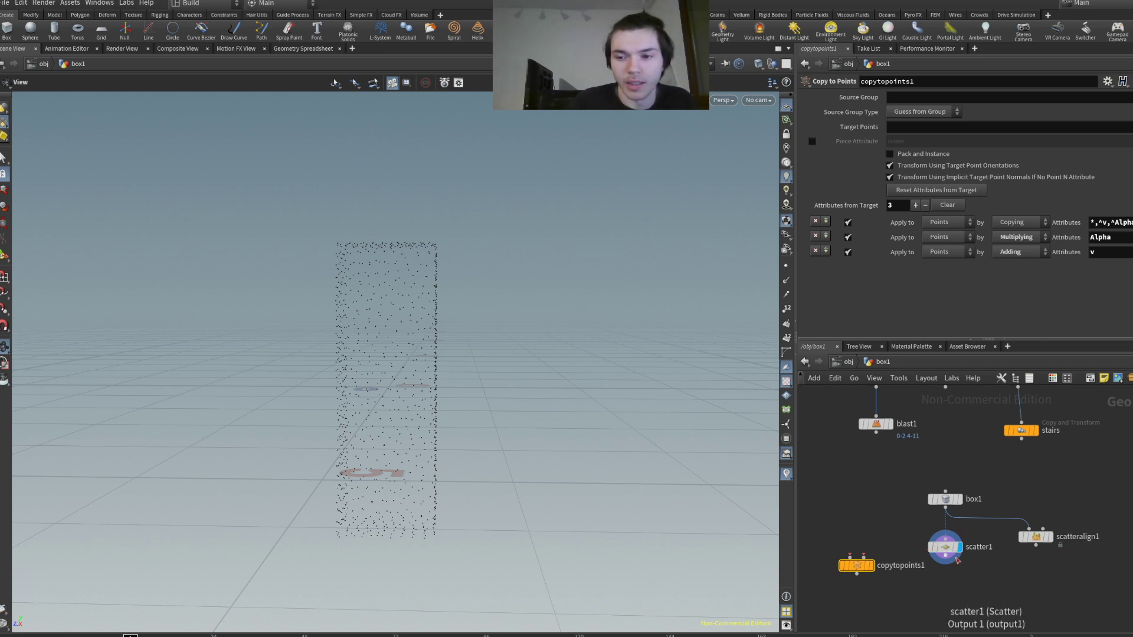
left_click_drag(945, 565, 865, 557)
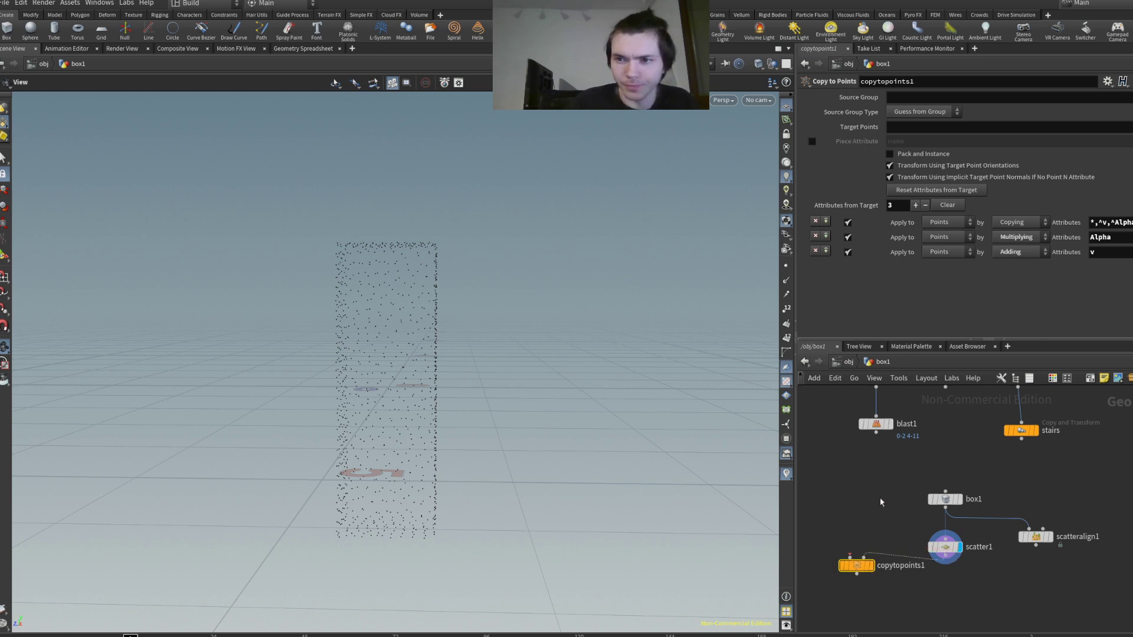
- Duplicate the Copy to Points node twice below the Scatter node, keeping the scattered points as target input
middle_click_drag(881, 499, 896, 558)
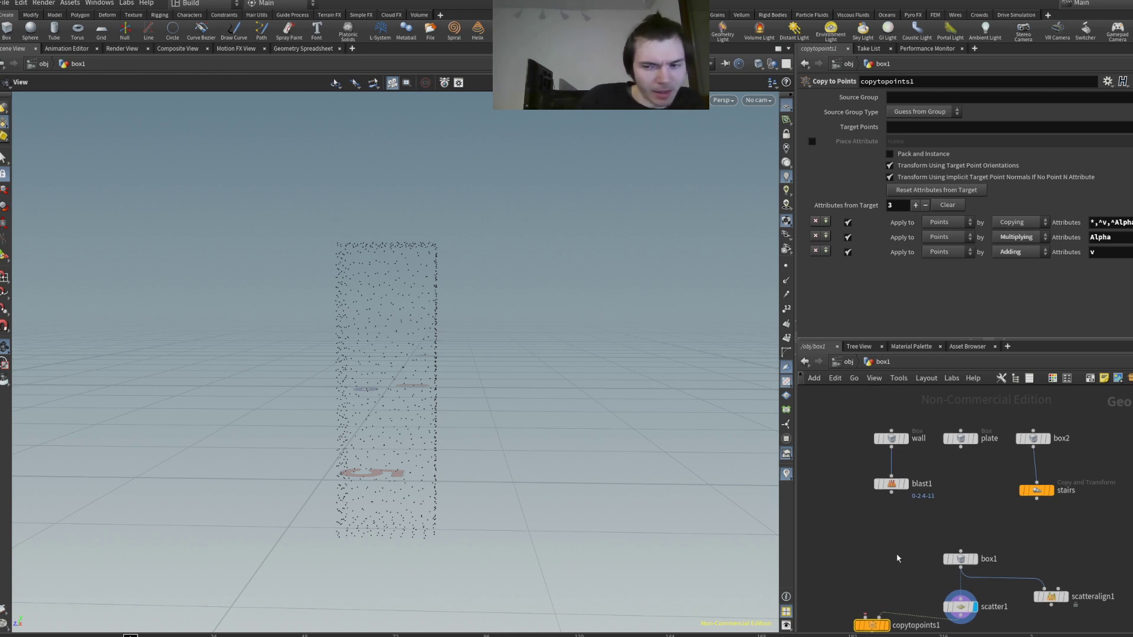
middle_click_drag(898, 558, 892, 520)
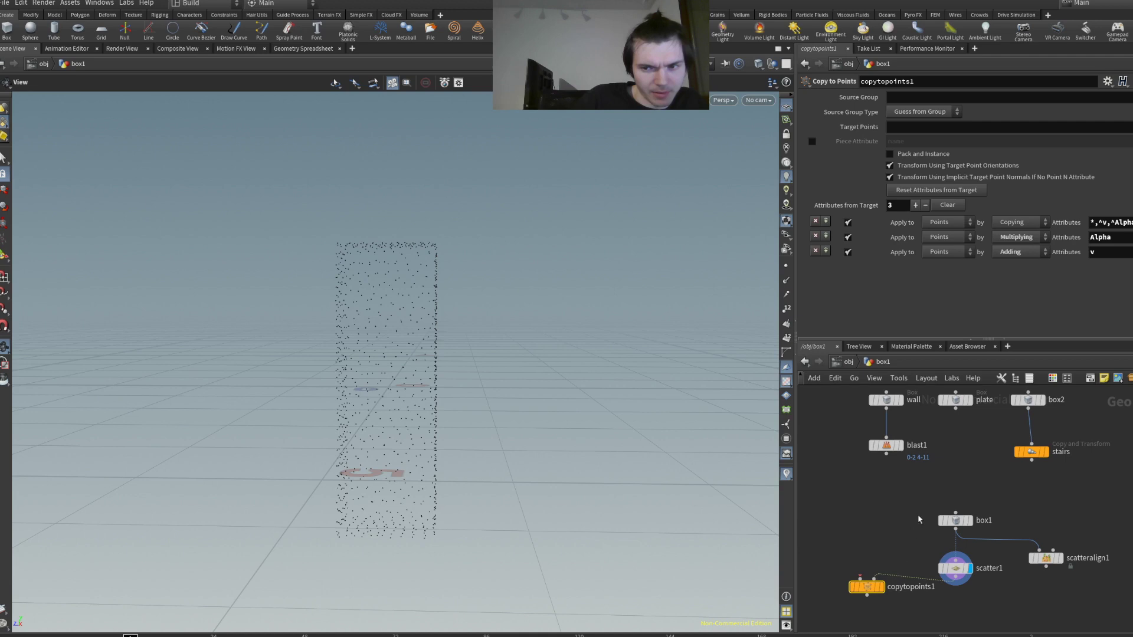
scroll(914, 572, "down", 2)
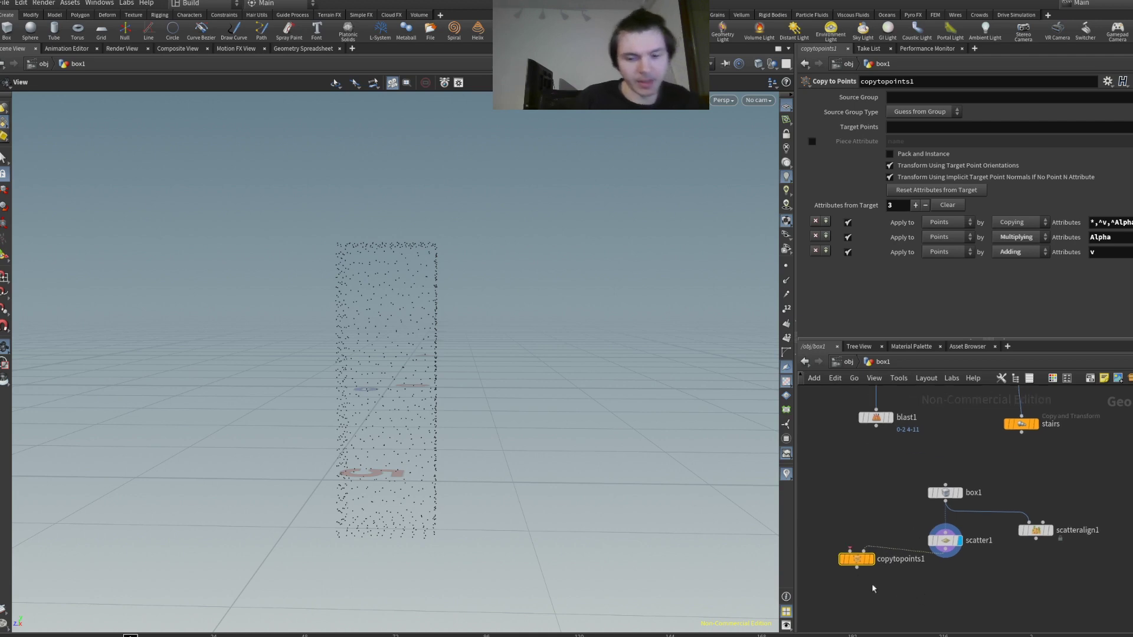
left_click_drag(857, 559, 1019, 592, "alt")
scroll(918, 475, "down", 2)
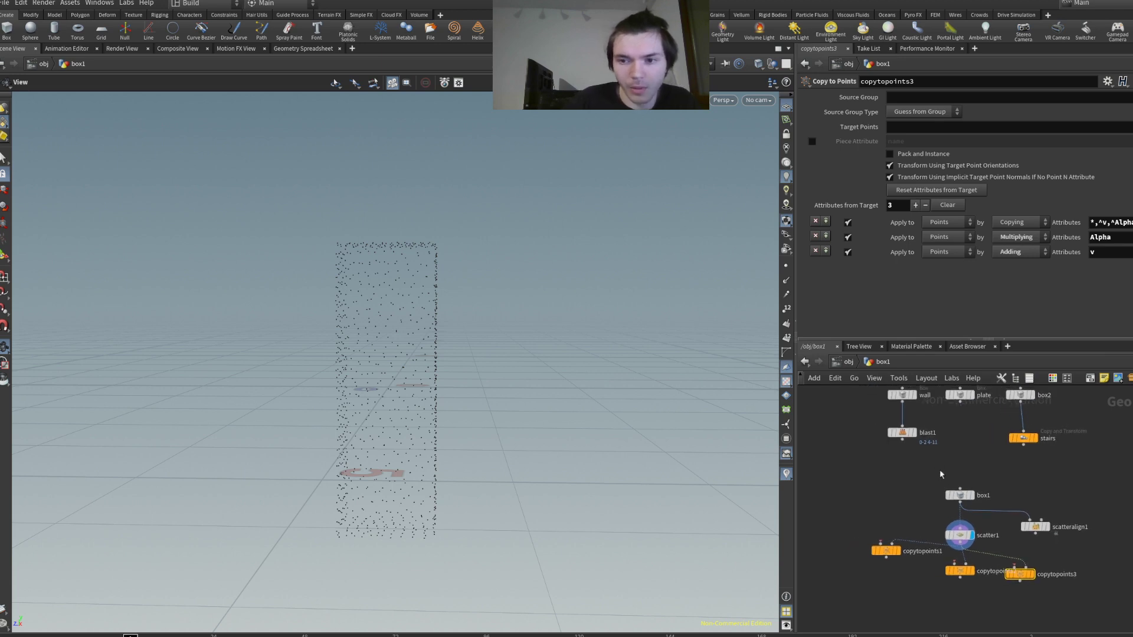
- Connect the blasted wall, the plate and the stairs to the geometry inputs of the three Copy to Points nodes respectively
left_click_drag(903, 440, 881, 543)
left_click_drag(960, 403, 956, 565)
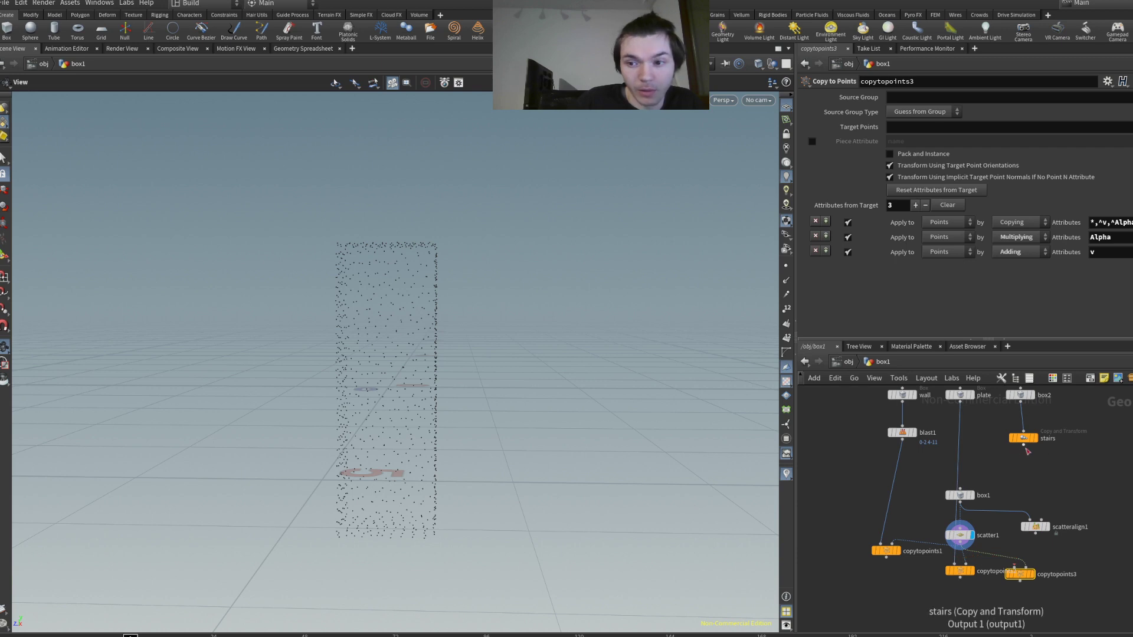
left_click_drag(1024, 452, 1015, 567)
- Add a Merge node below the three Copy to Points nodes and connect all of them to it
middle_click_drag(952, 621, 961, 575)
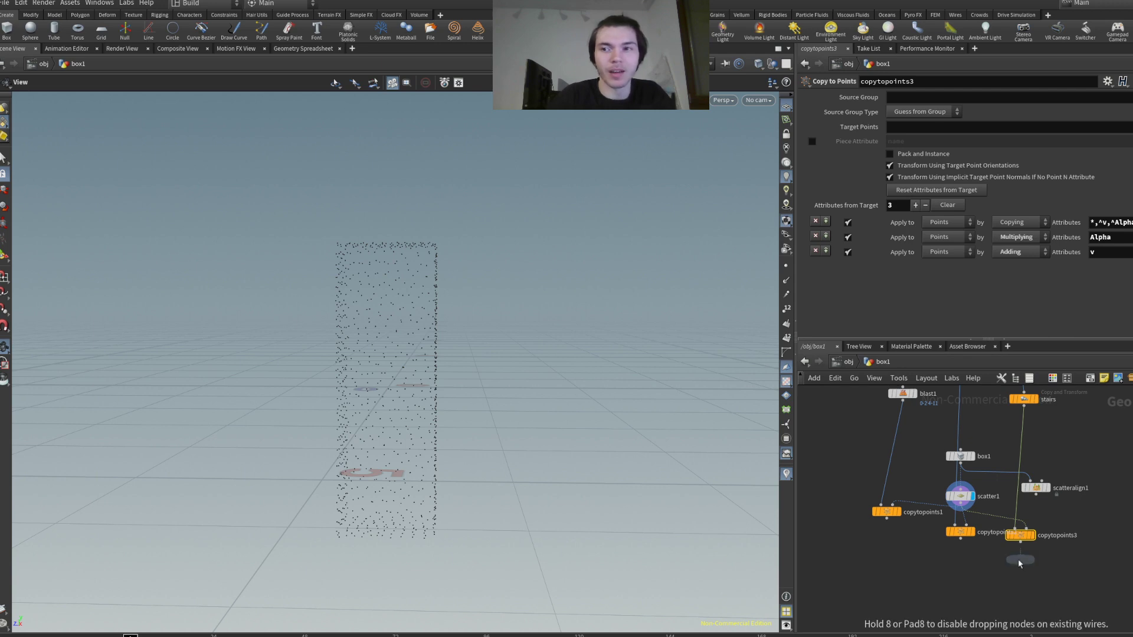
left_click(953, 589)
left_click_drag(886, 518, 952, 581)
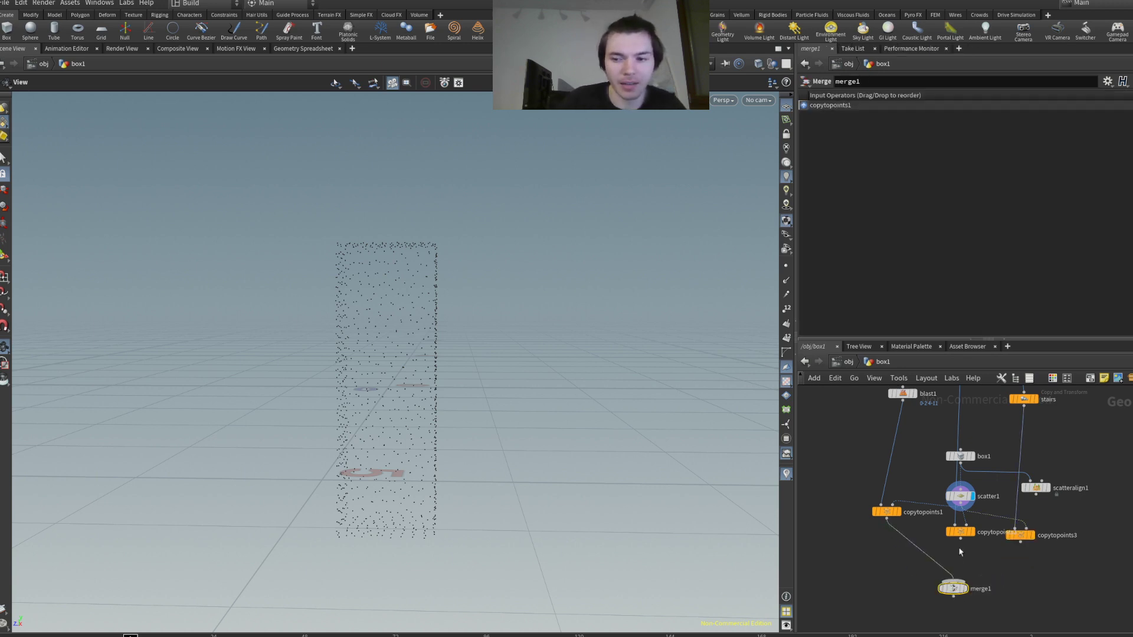
left_click_drag(960, 539, 954, 582)
left_click_drag(1021, 541, 955, 583)
- Display the Merge node's combined copies of wall, plate and stairs, and shift the node slightly within the network
left_click(966, 586)
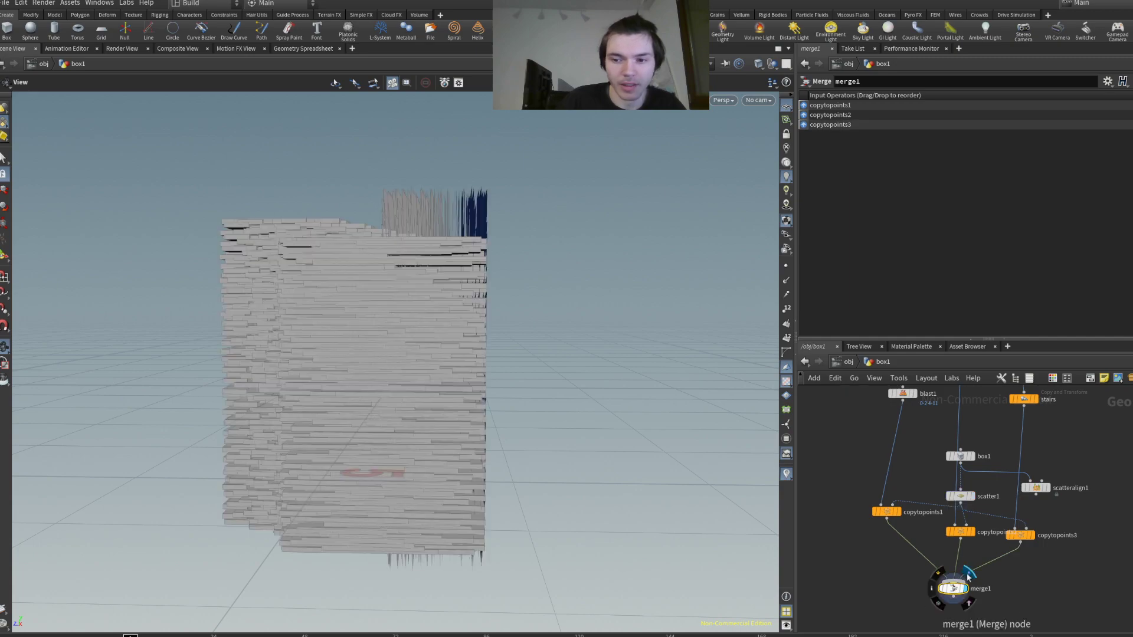
left_click_drag(369, 362, 489, 429)
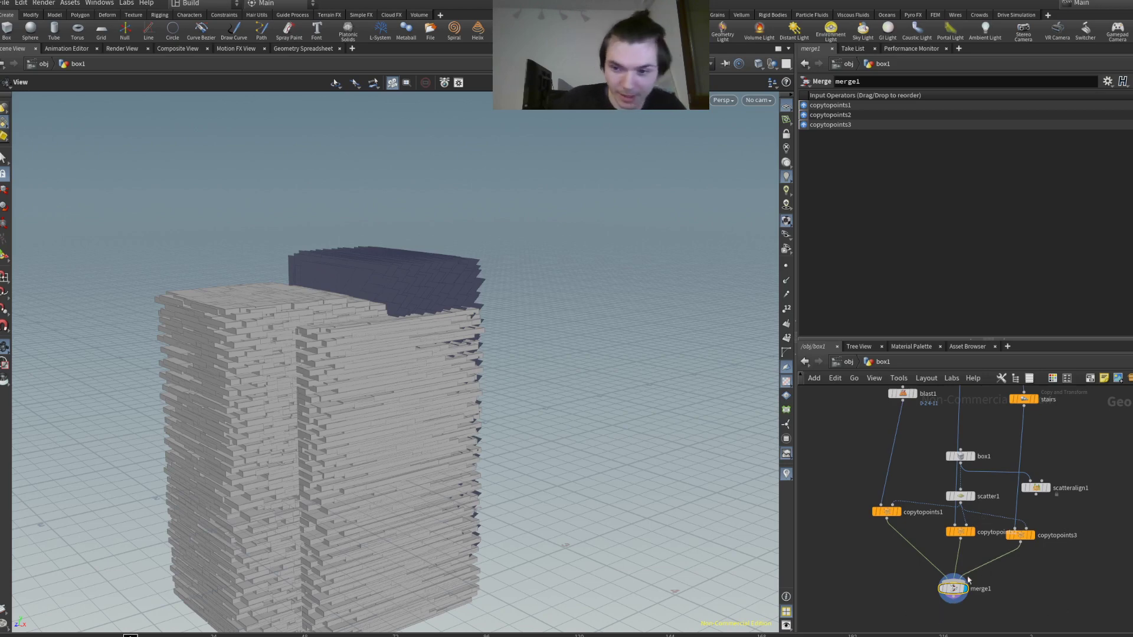
left_click_drag(957, 589, 945, 590)
middle_click_drag(911, 437, 912, 497)
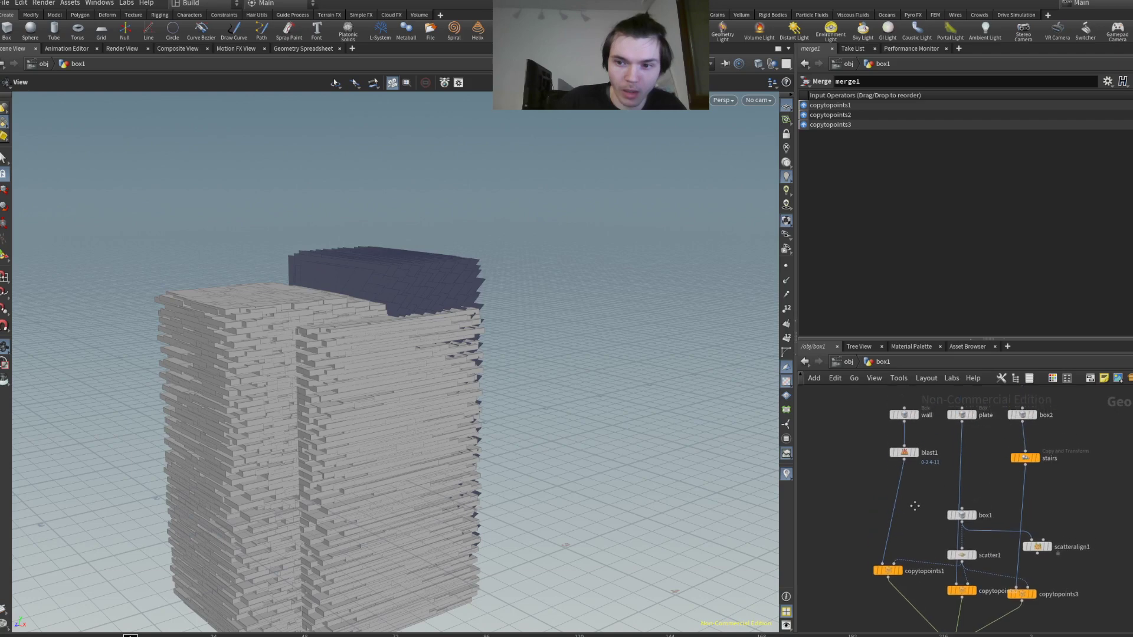
- Reduce the wall box's uniform scale and set the plate box's uniform scale to 0.29
left_click(913, 416)
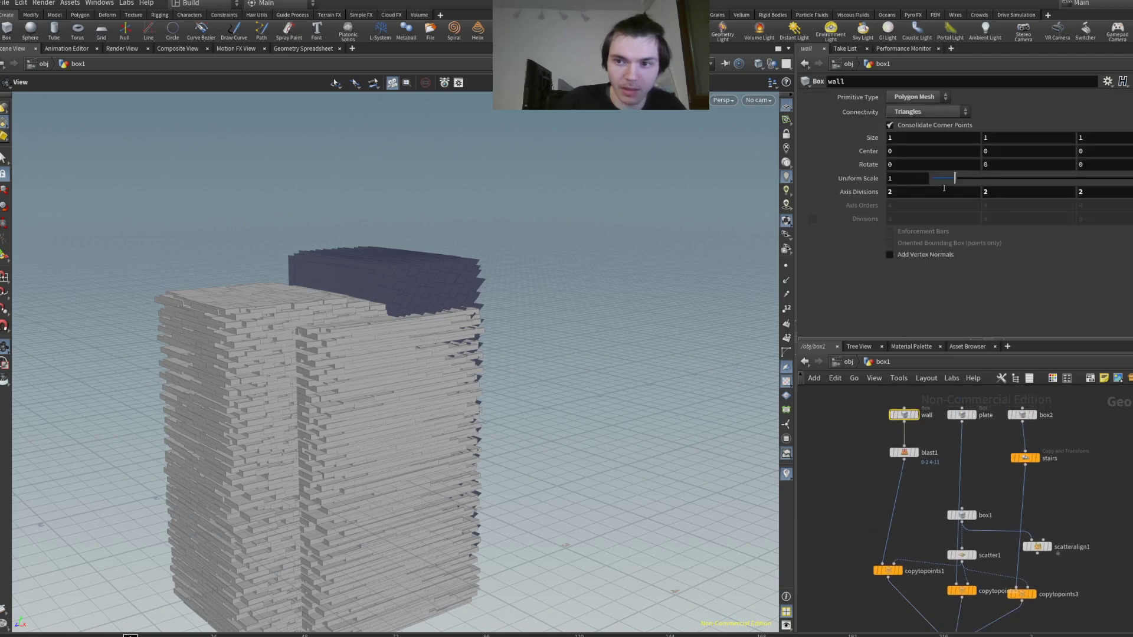
mouse_move(944, 178)
left_mouse_down()
mouse_move(978, 177)
mouse_move(937, 178)
left_mouse_up()
left_click(962, 415)
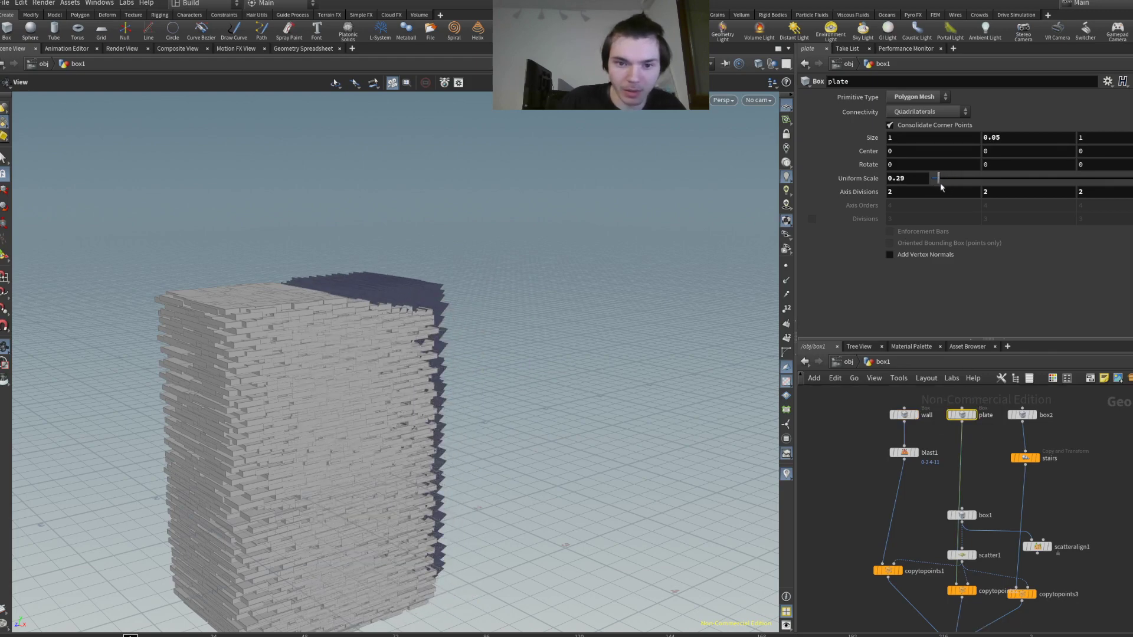
- Set the uniform scale of the box feeding the stairs to 0.21 and inspect the structure from below
left_click(1025, 458)
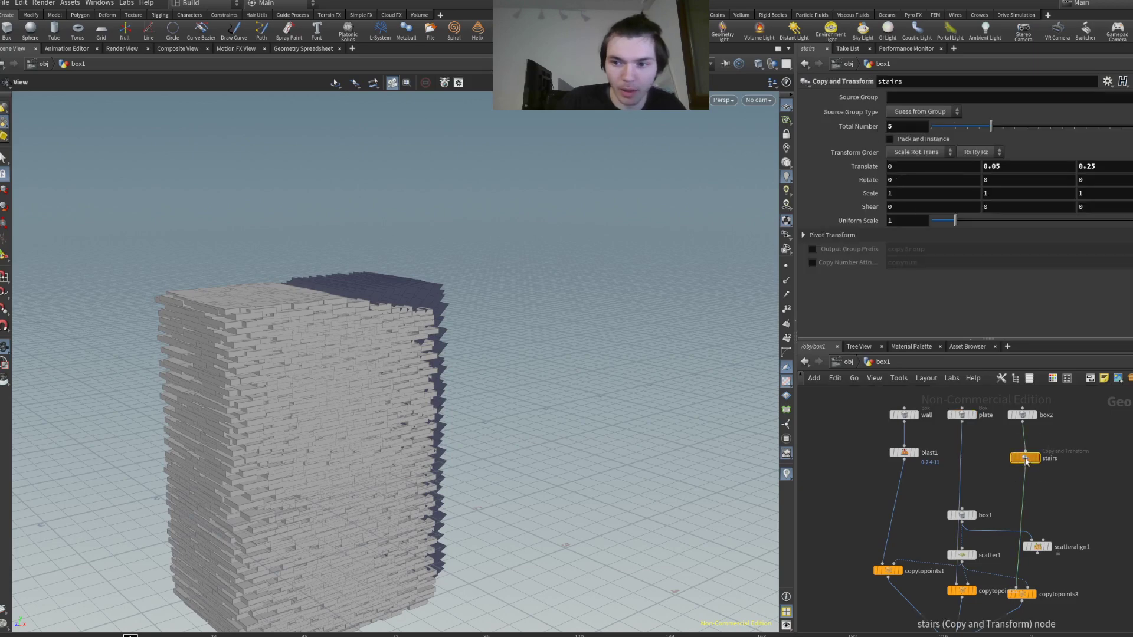
left_click(1023, 415)
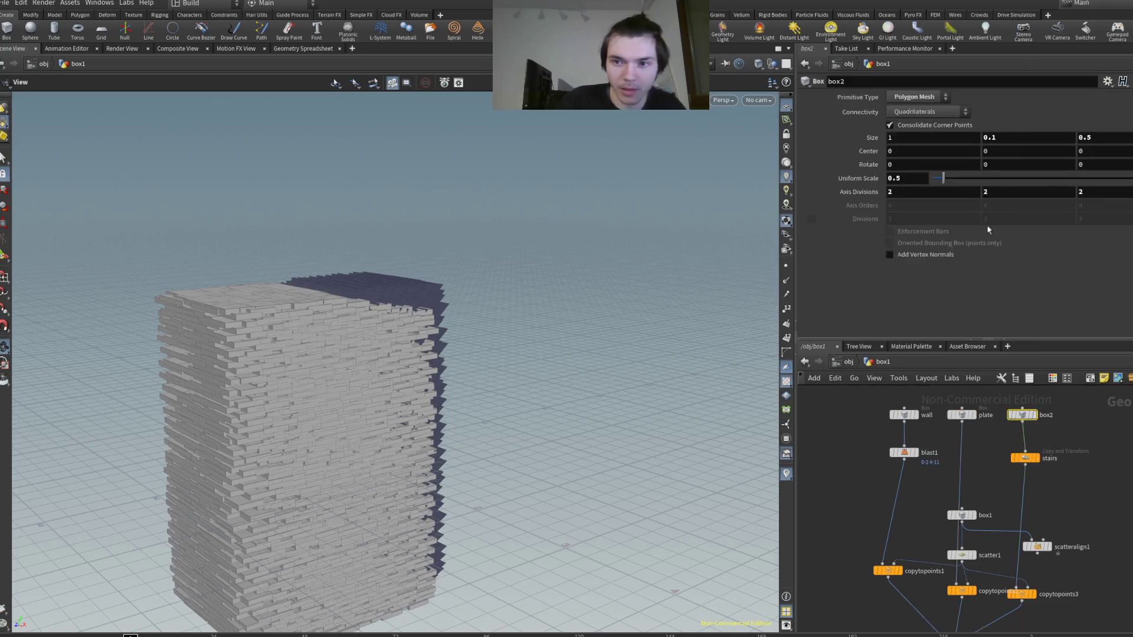
left_click_drag(944, 181, 937, 183)
left_click_drag(366, 413, 716, 432)
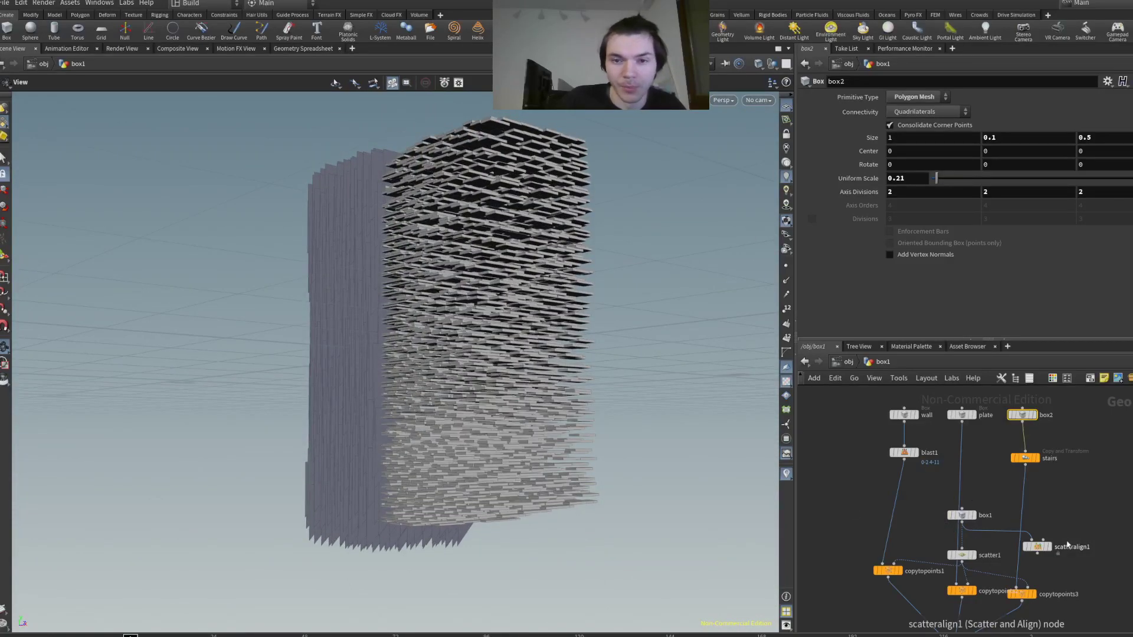
- On the Scatter node, set Relax Iterations to 0, Scale Radii By to 0.34 and Max Relax Radius to 17.8
middle_click_drag(1068, 546, 1071, 443)
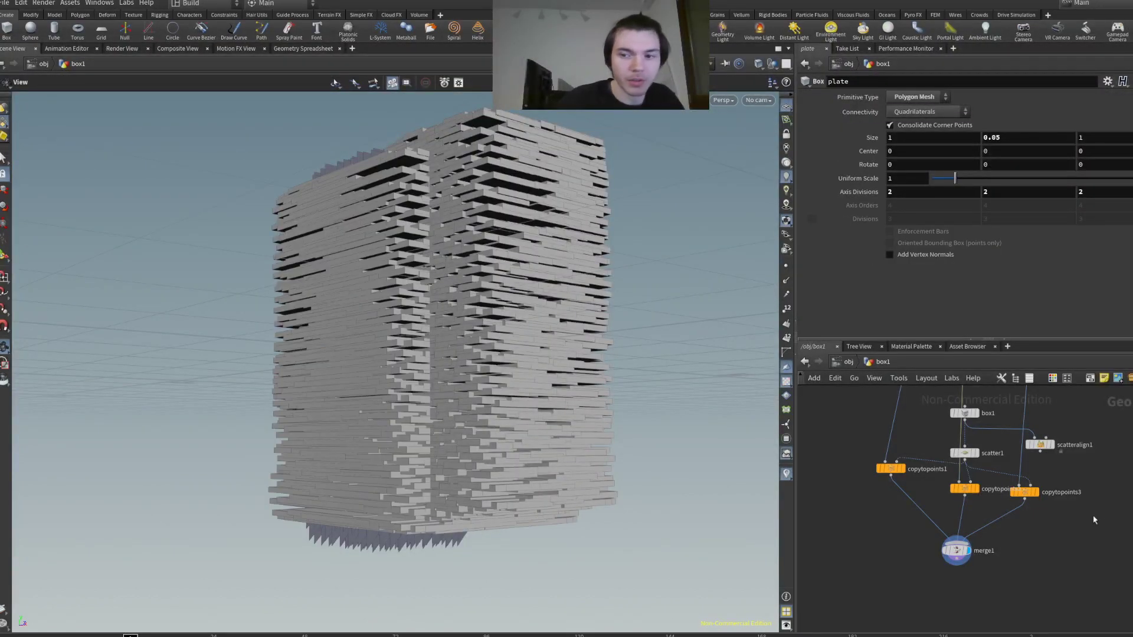
middle_click_drag(1029, 540, 1029, 567)
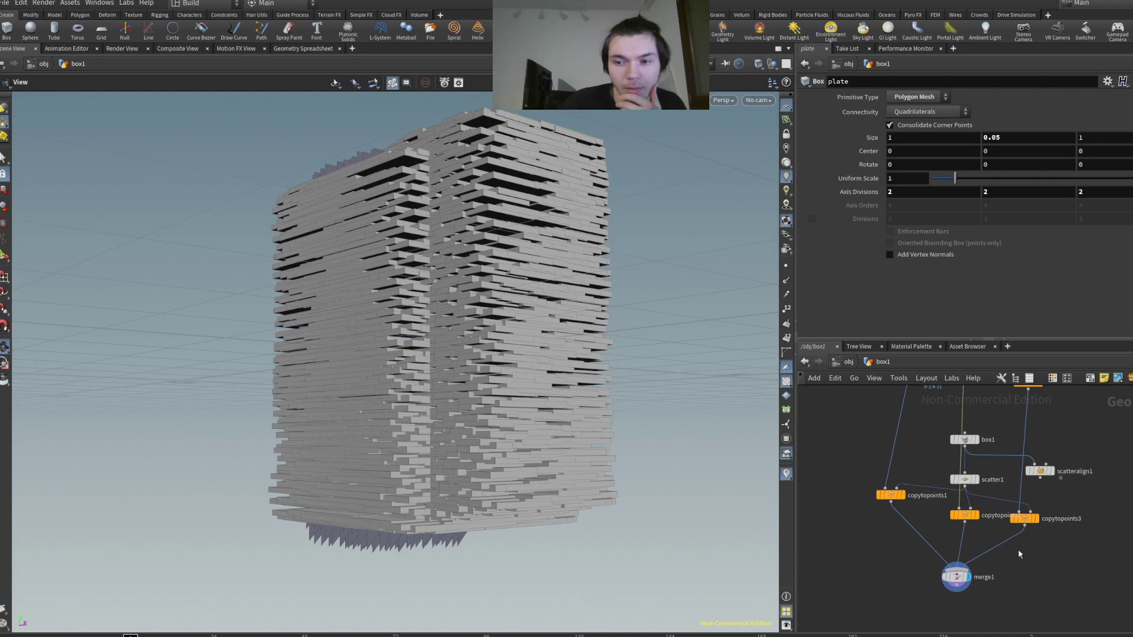
left_click(966, 481)
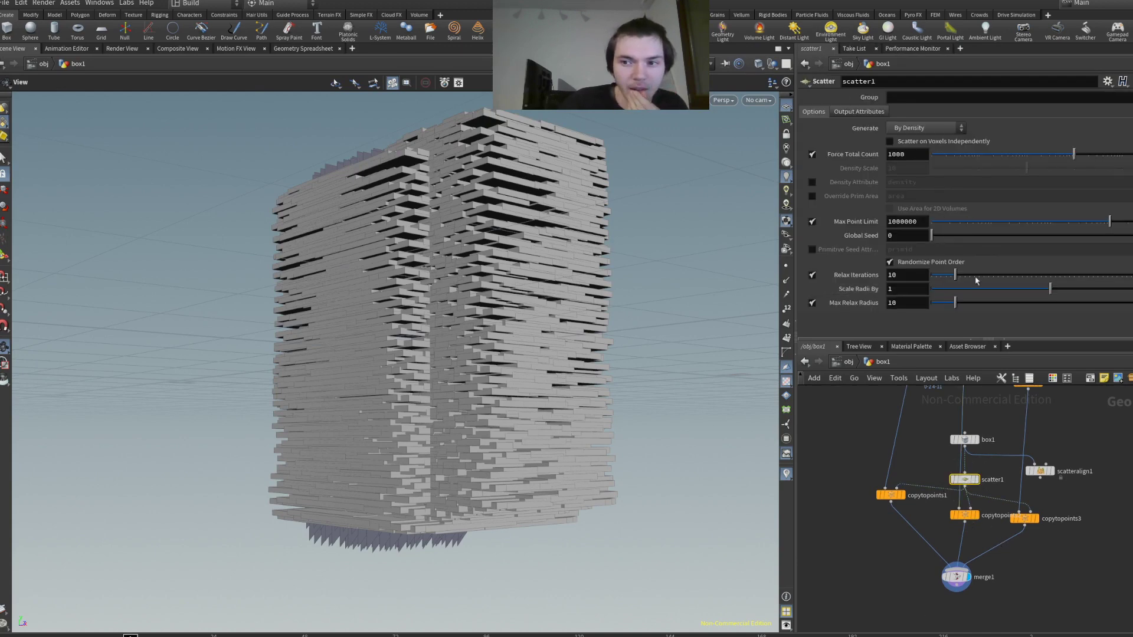
left_click_drag(976, 280, 896, 280)
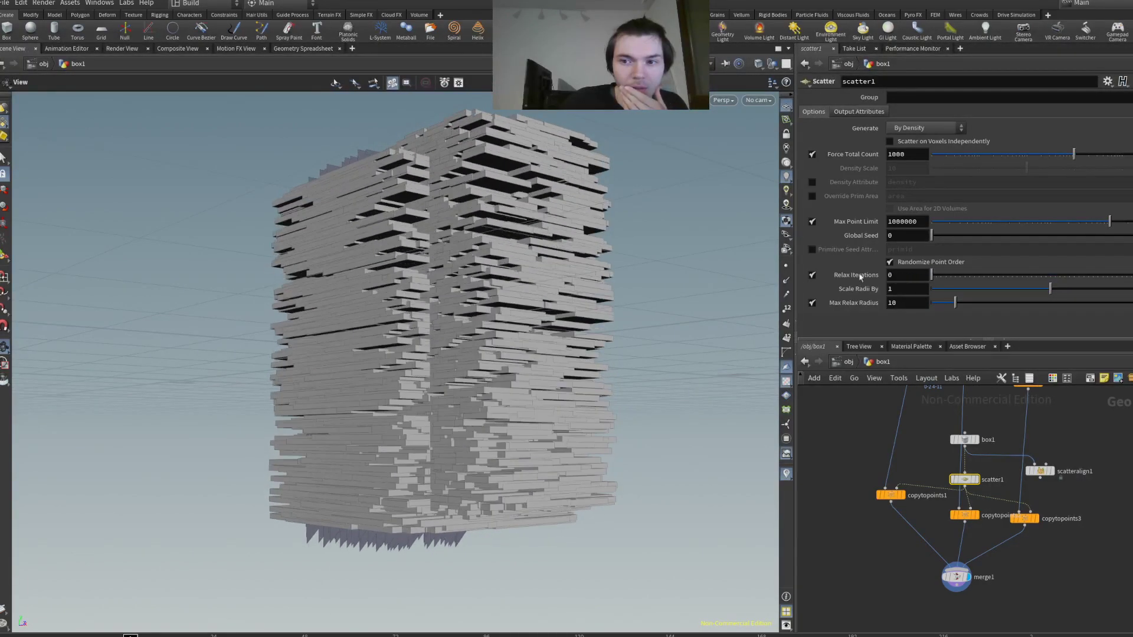
left_click_drag(998, 293, 977, 309)
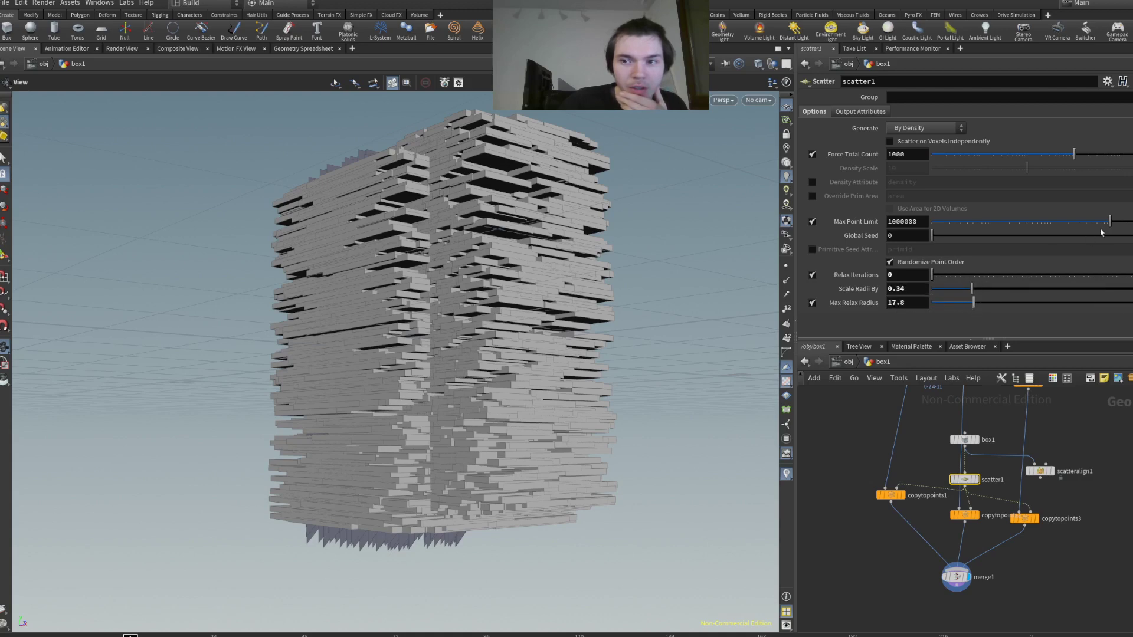
- Set the Scatter node's Max Point Limit to 35866 and Force Total Count to 7, and inspect the sparser copies
left_click_drag(1108, 223, 1024, 223)
left_click_drag(933, 235, 890, 238)
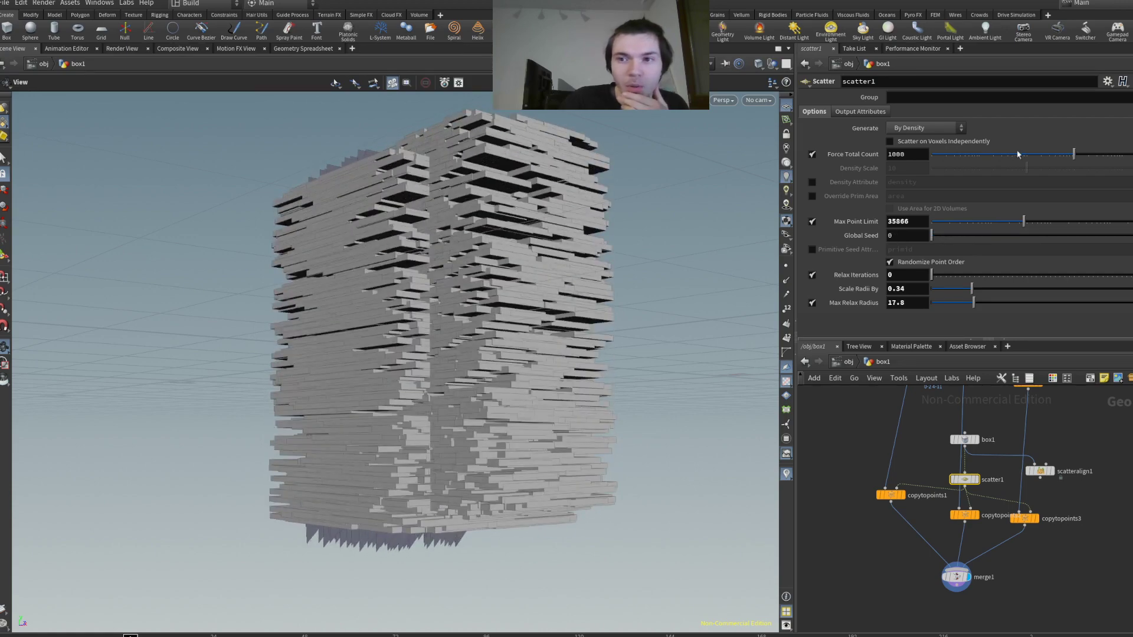
left_click_drag(1018, 154, 973, 166)
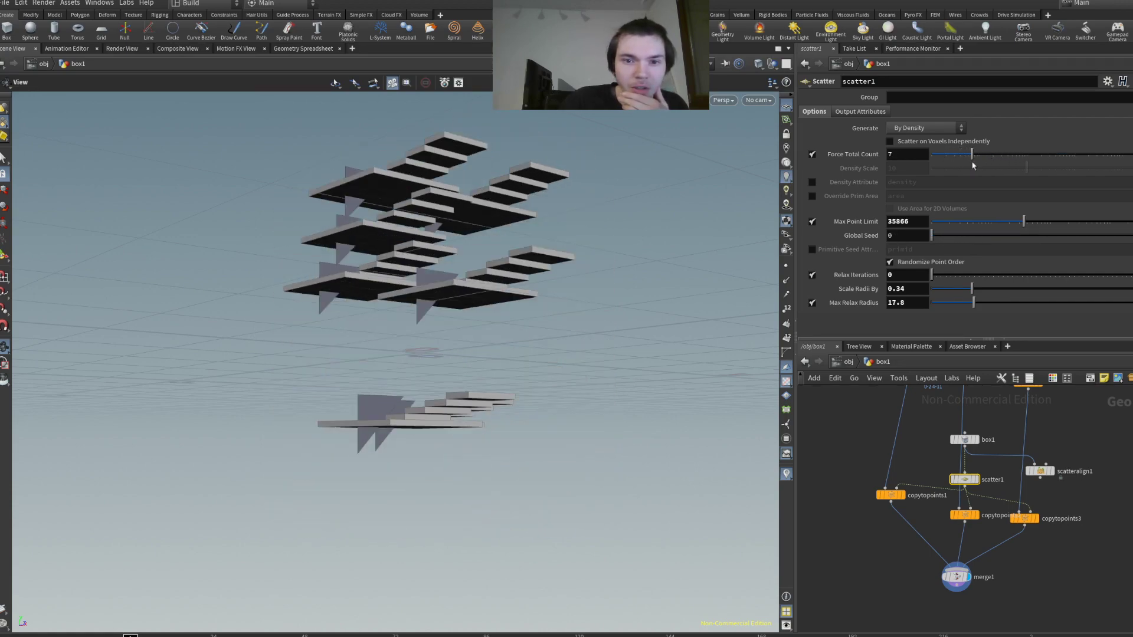
left_click_drag(413, 254, 505, 202)
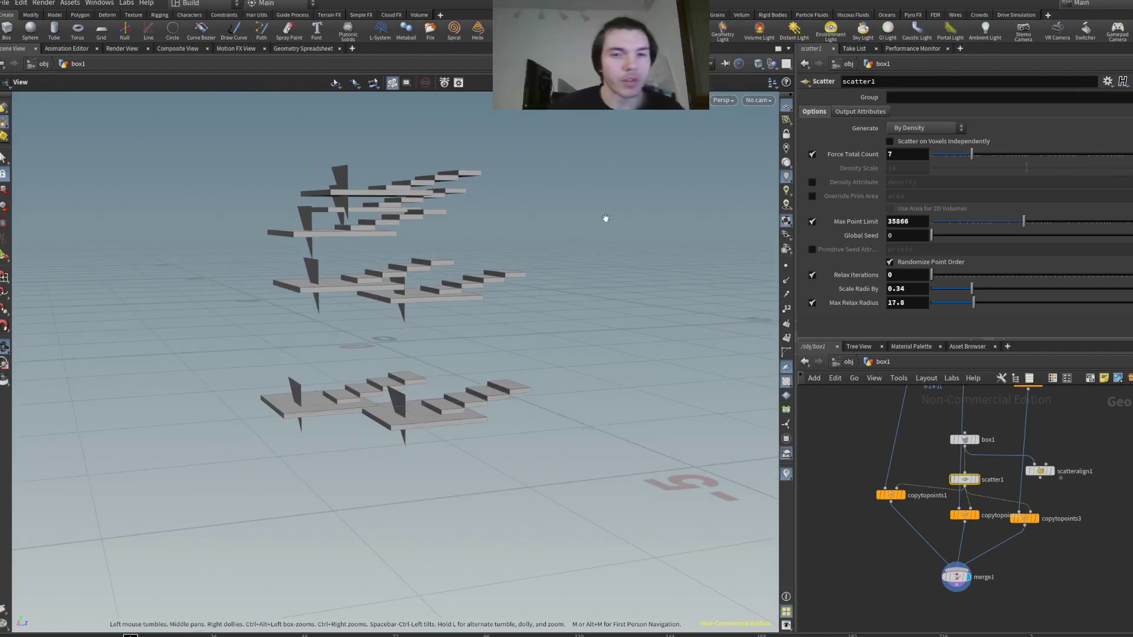
left_click_drag(470, 223, 257, 246)
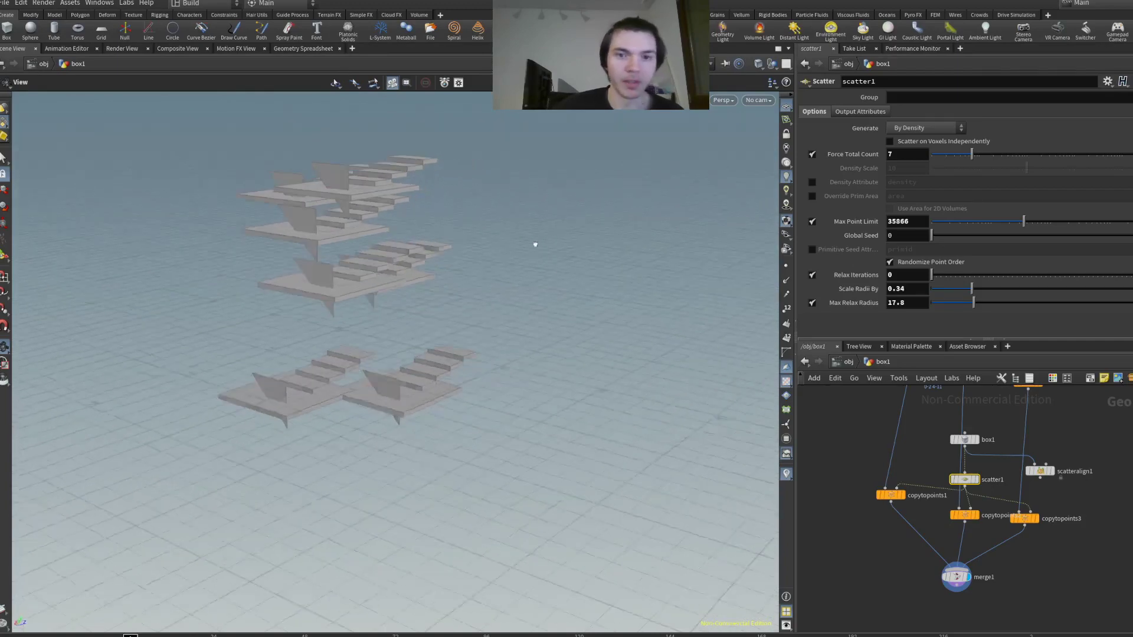
left_click_drag(536, 244, 565, 236, "alt")
left_click_drag(310, 231, 344, 232, "alt")
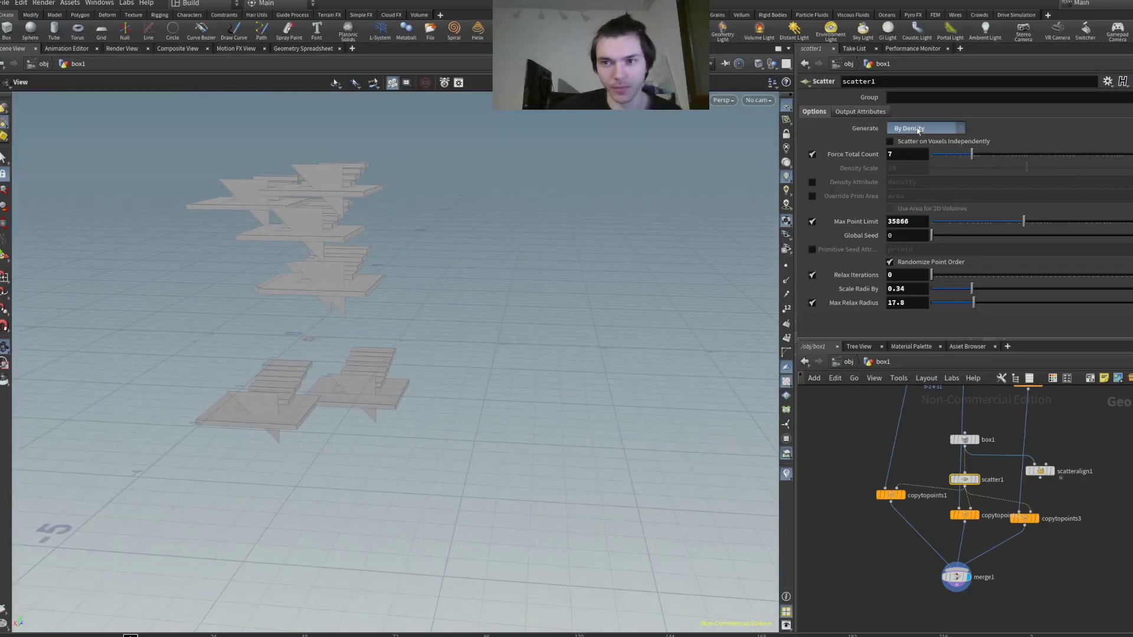
- Check the Scatter node's output attributes and try Force Total Count values of 10 and 20
left_click(870, 111)
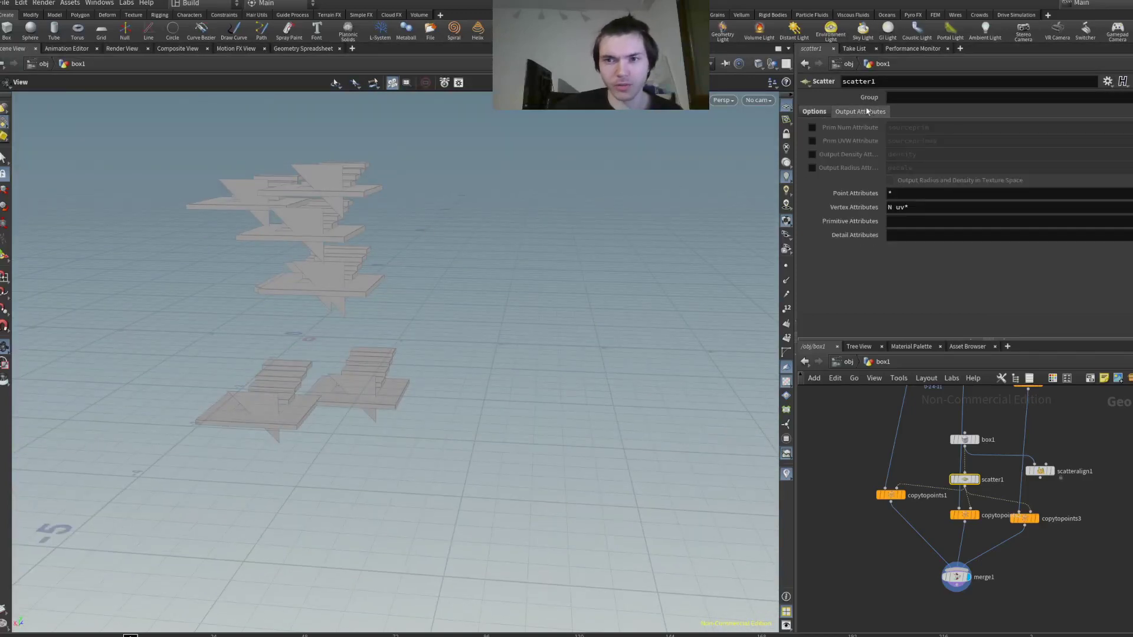
left_click(813, 111)
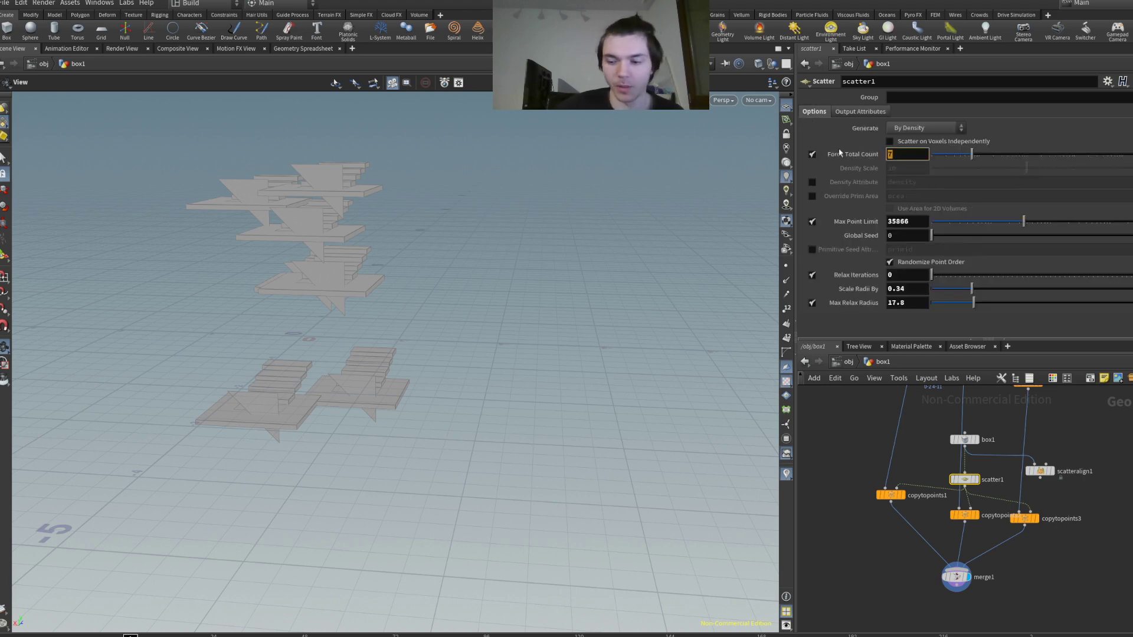
type("10")
key("Return")
mouse_move(329, 417)
left_mouse_down()
mouse_move(218, 400)
mouse_move(324, 435)
left_mouse_up()
left_click(894, 155)
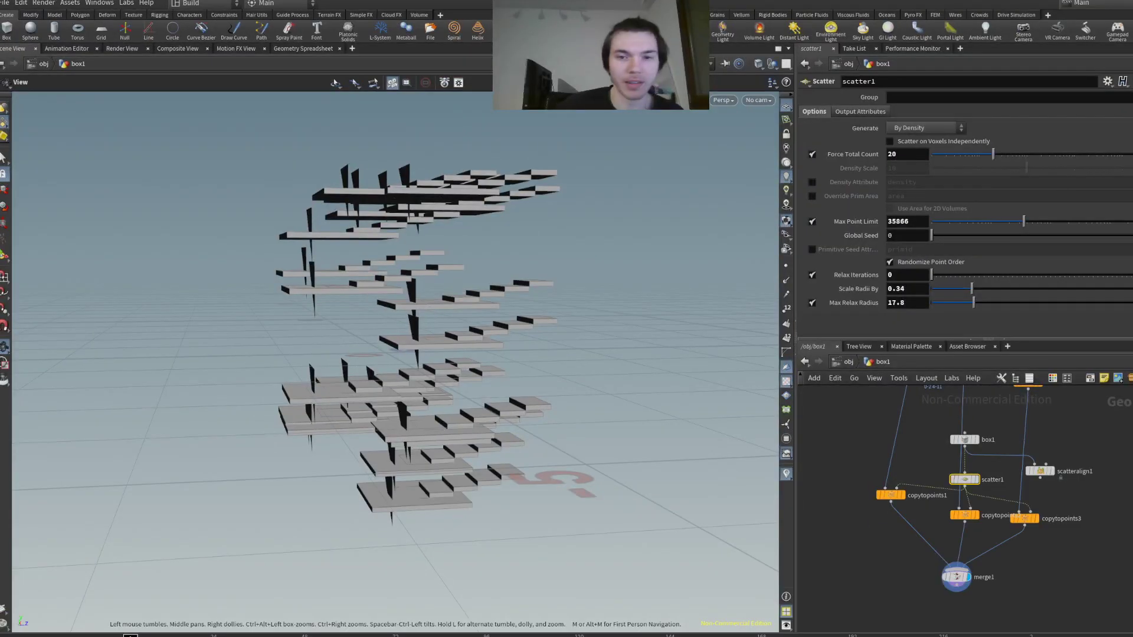
left_click_drag(531, 307, 468, 273)
- Set the Scatter node's Force Total Count to 50 and view the denser structure
left_click(862, 155)
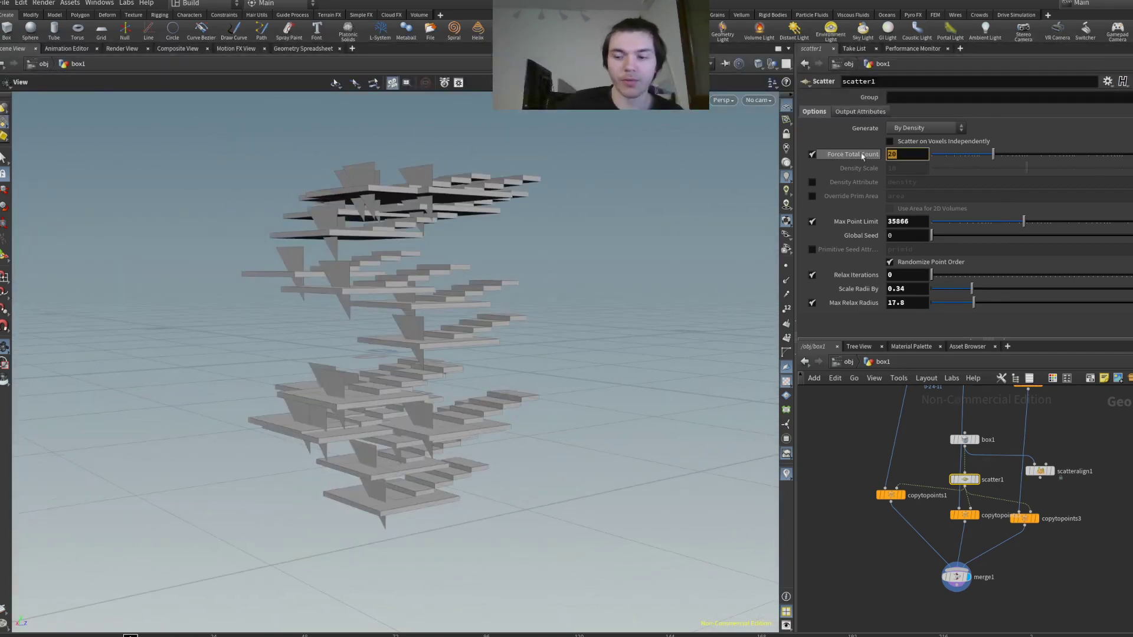
type("50")
key("Return")
left_click_drag(449, 295, 716, 473)
- Insert an Attribute Randomize node on the wire between the wall's Blast node and its Copy to Points node
middle_click_drag(1068, 434, 1062, 479)
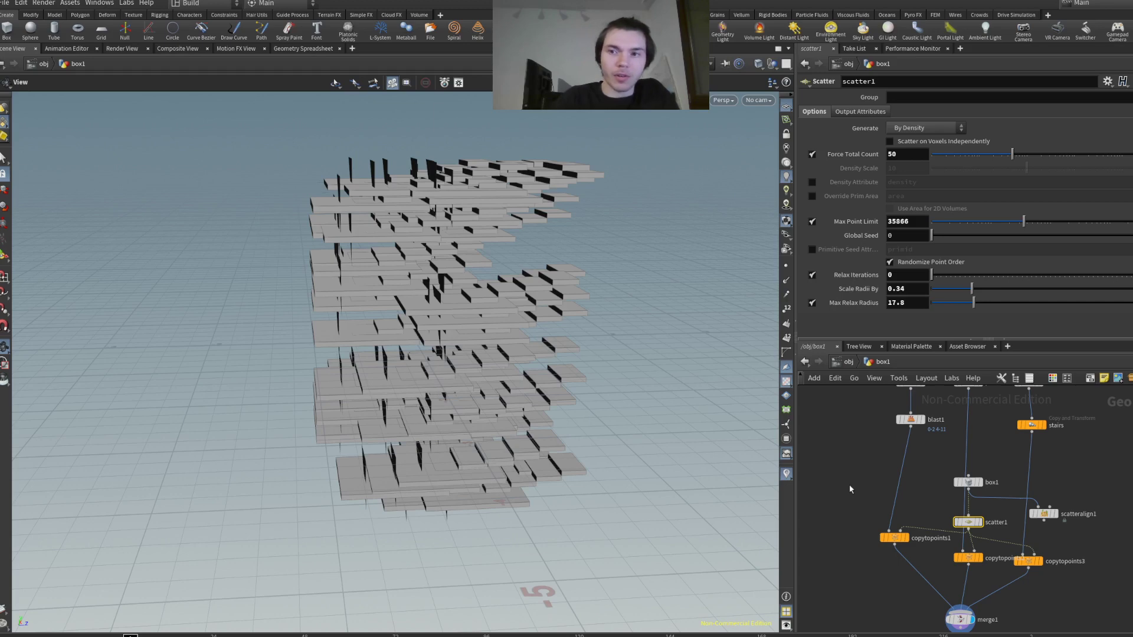
key("Tab")
key("Return")
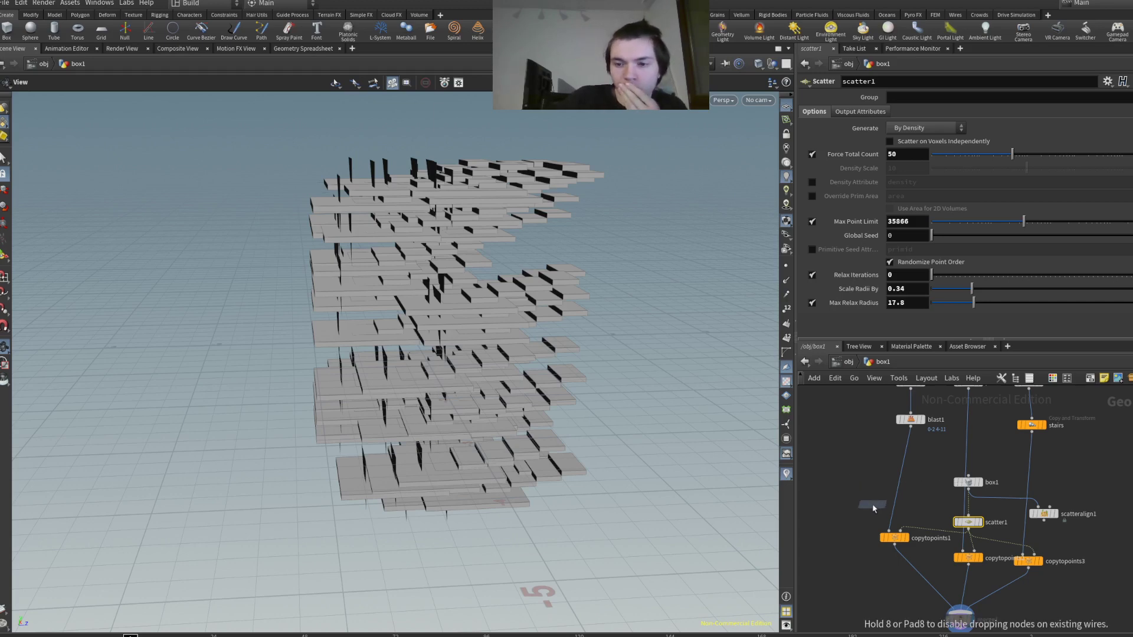
left_click(897, 486)
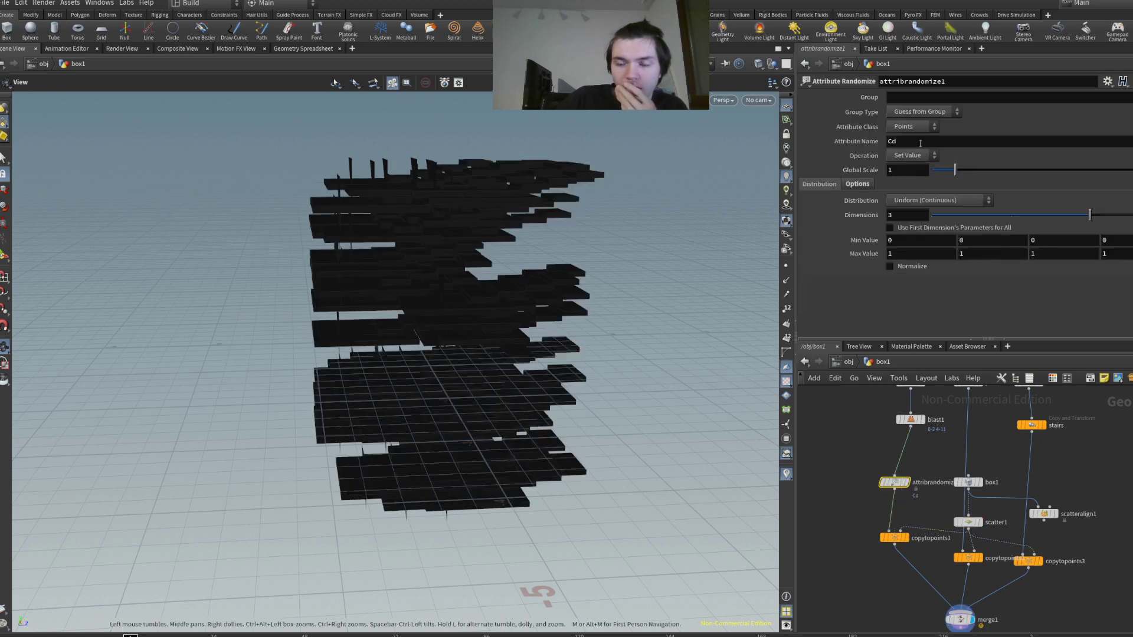
- Set the Attribute Randomize node's attribute name to pscale and check the walls in the structure
double_click(1054, 142)
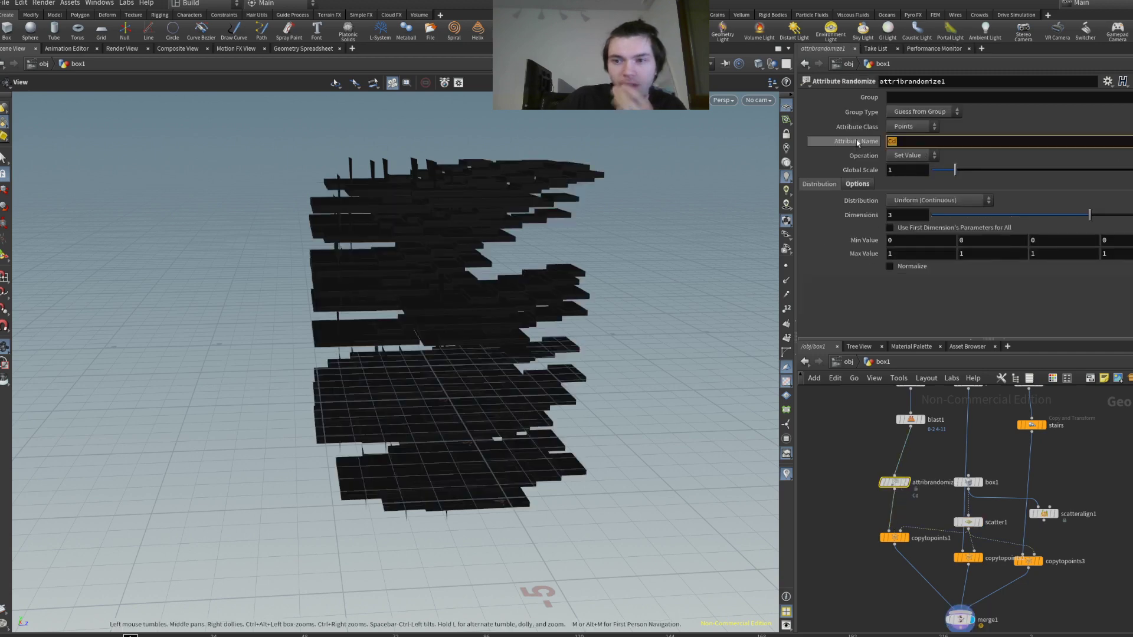
type("pscale")
key("Return")
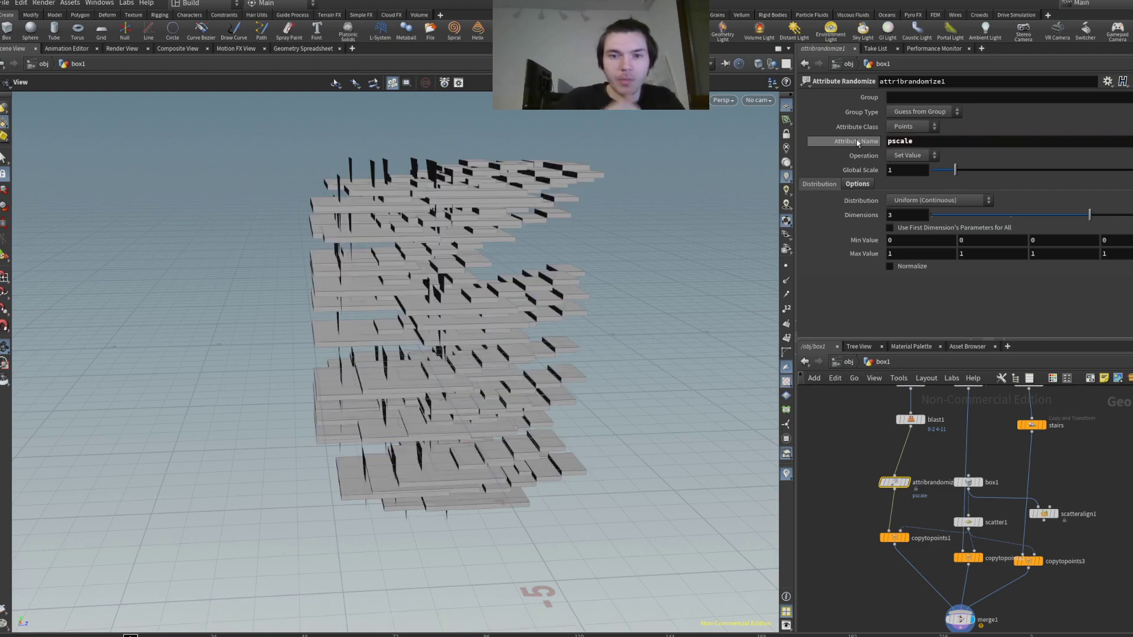
mouse_move(378, 307)
left_mouse_down()
mouse_move(291, 203)
mouse_move(246, 218)
mouse_move(178, 190)
mouse_move(146, 248)
mouse_move(424, 182)
mouse_move(421, 241)
mouse_move(359, 232)
left_mouse_up()
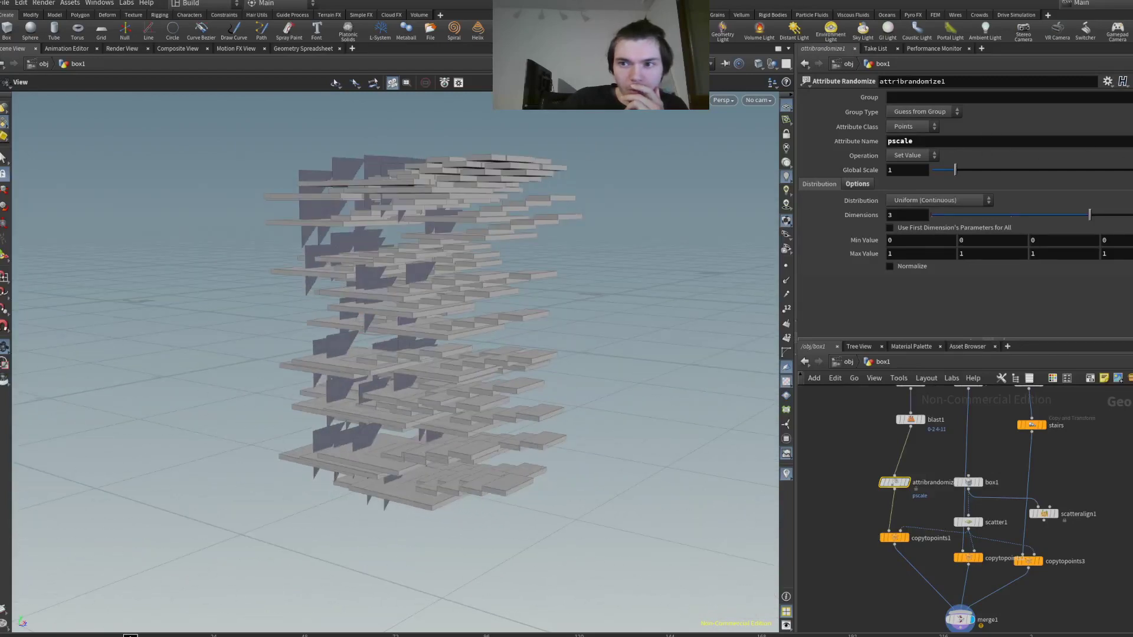
- Set the randomized attribute name to P and its distribution to Two Values
type("P")
key("Return")
left_click_drag(649, 265, 690, 258)
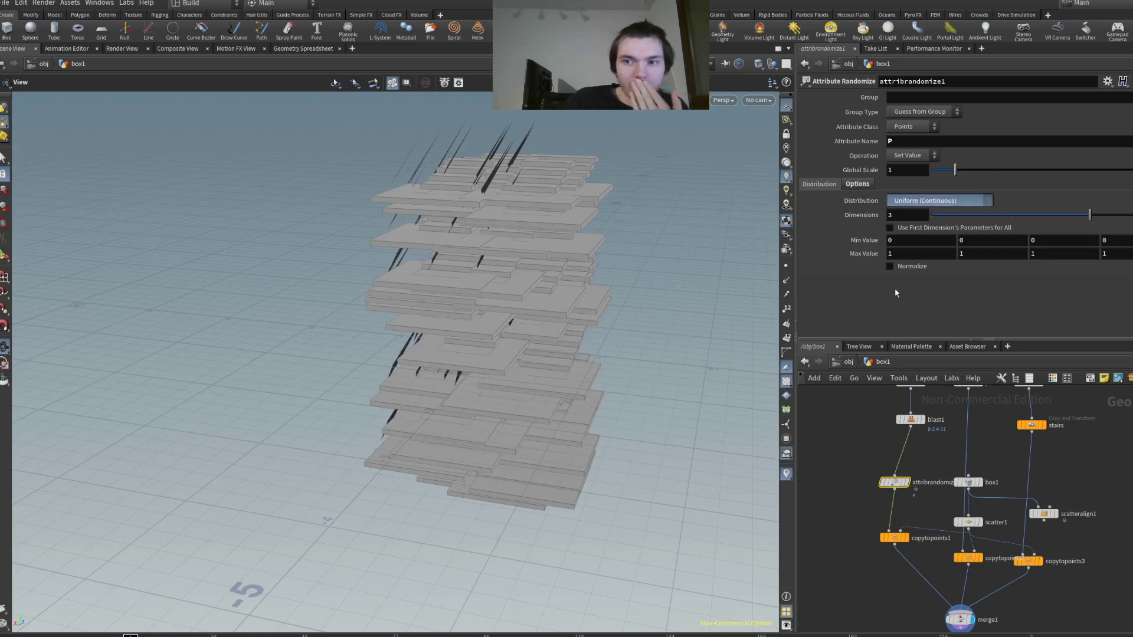
left_click(939, 201)
left_click(938, 301)
left_click_drag(616, 279, 572, 271)
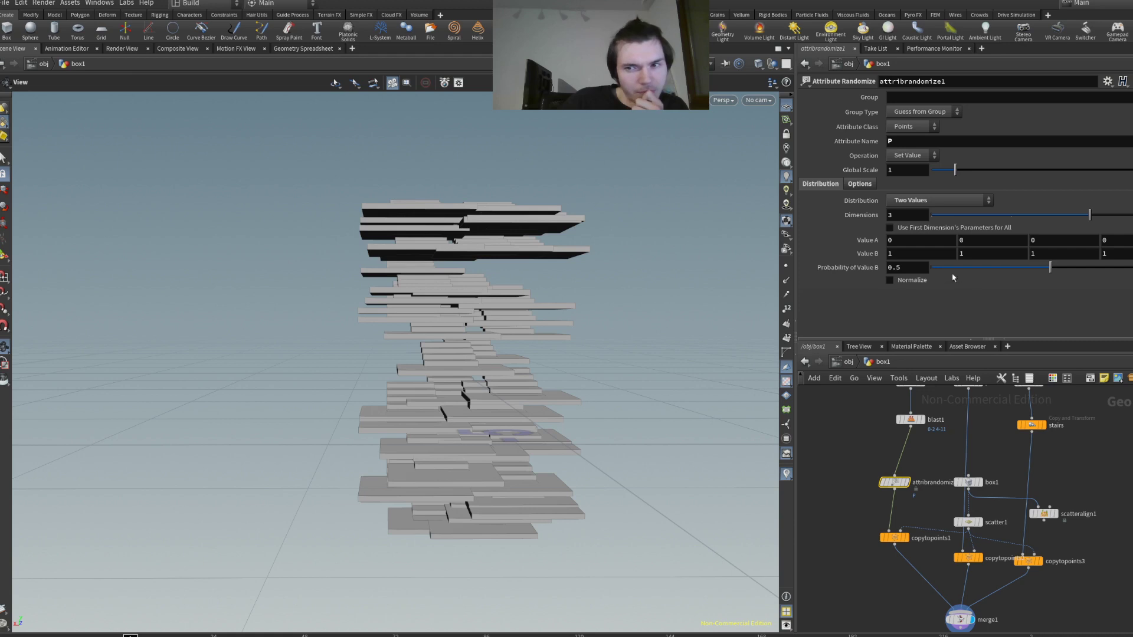
- Set all four components of Value B to 10 for the randomized attribute
left_click(918, 255)
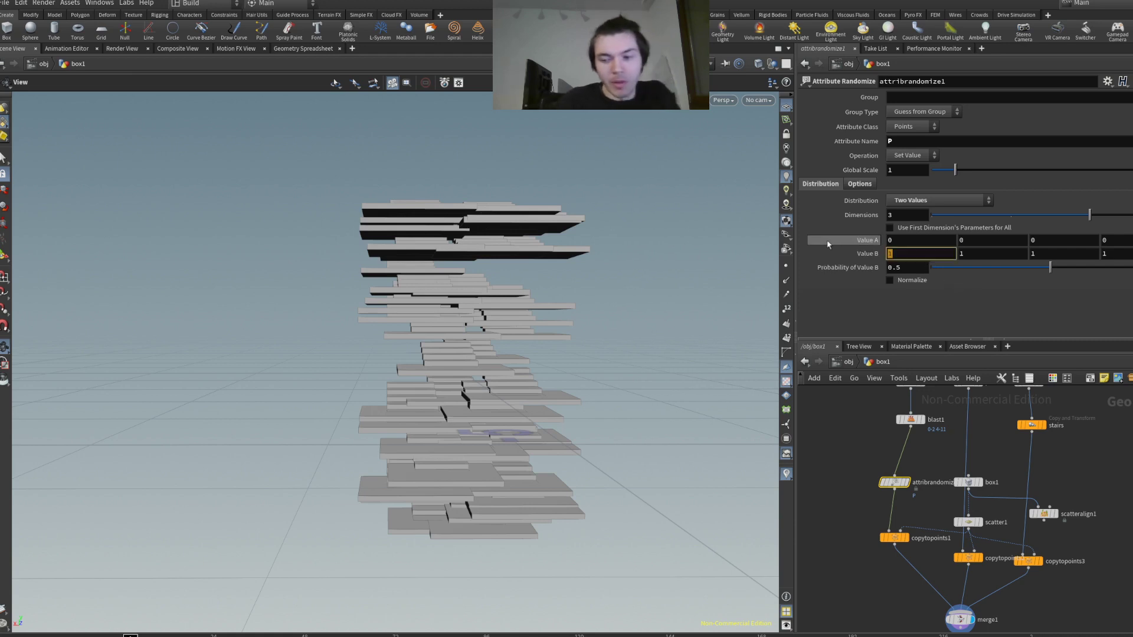
type("0")
key("Tab")
type("0")
key("Tab")
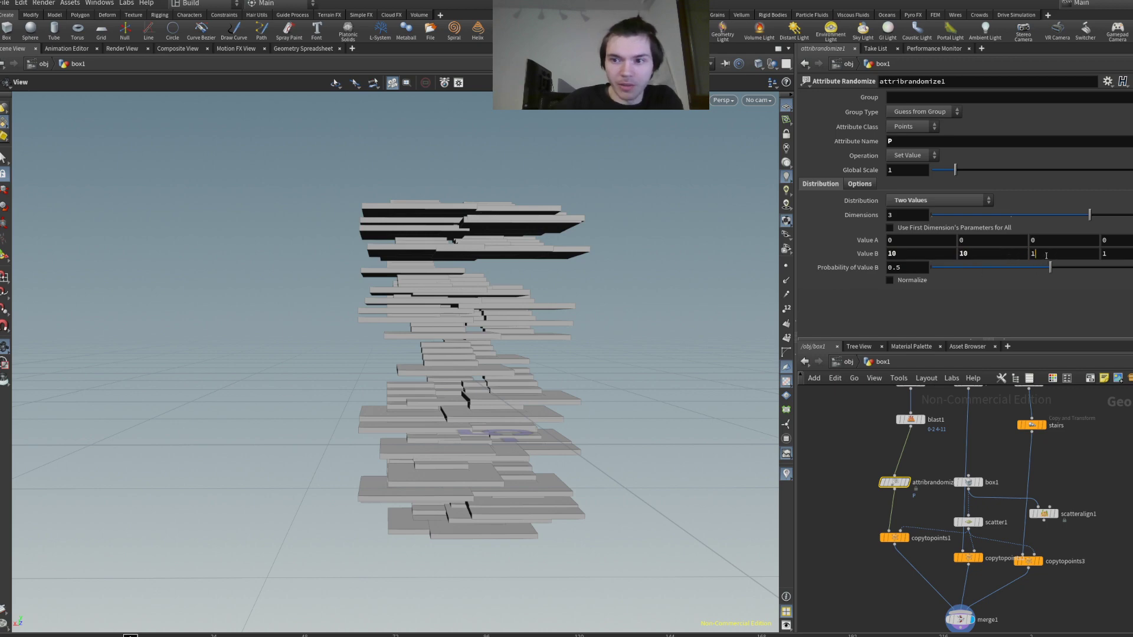
type("0")
key("Tab")
type("0")
key("Tab")
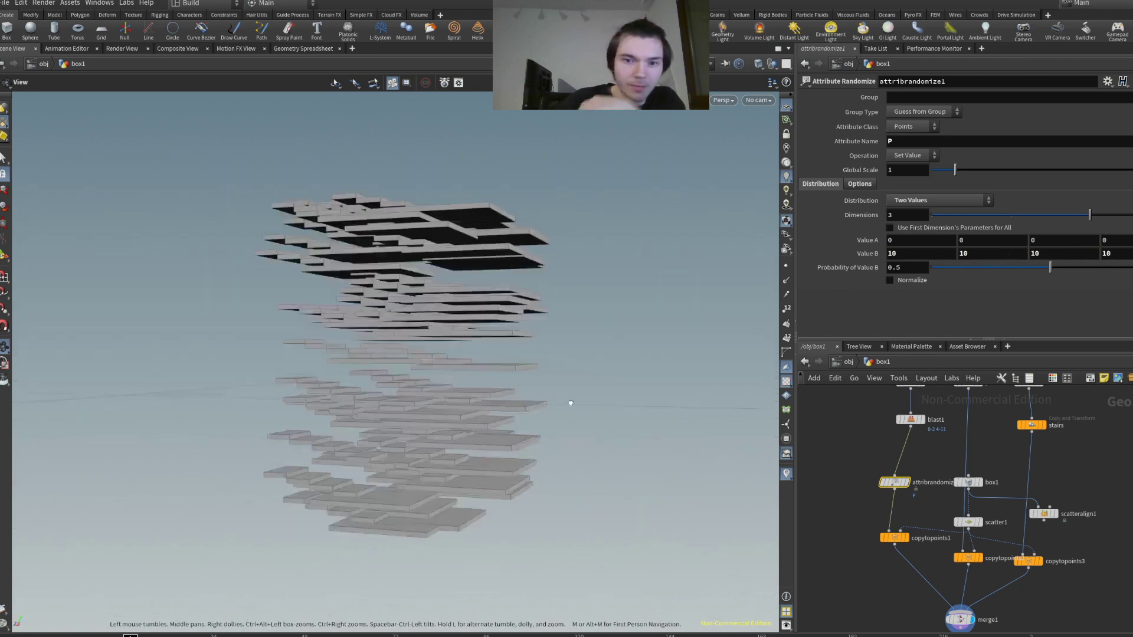
- Change the Attribute Class to Primitives and set the Probability of Value B to 0.156
key("space+h")
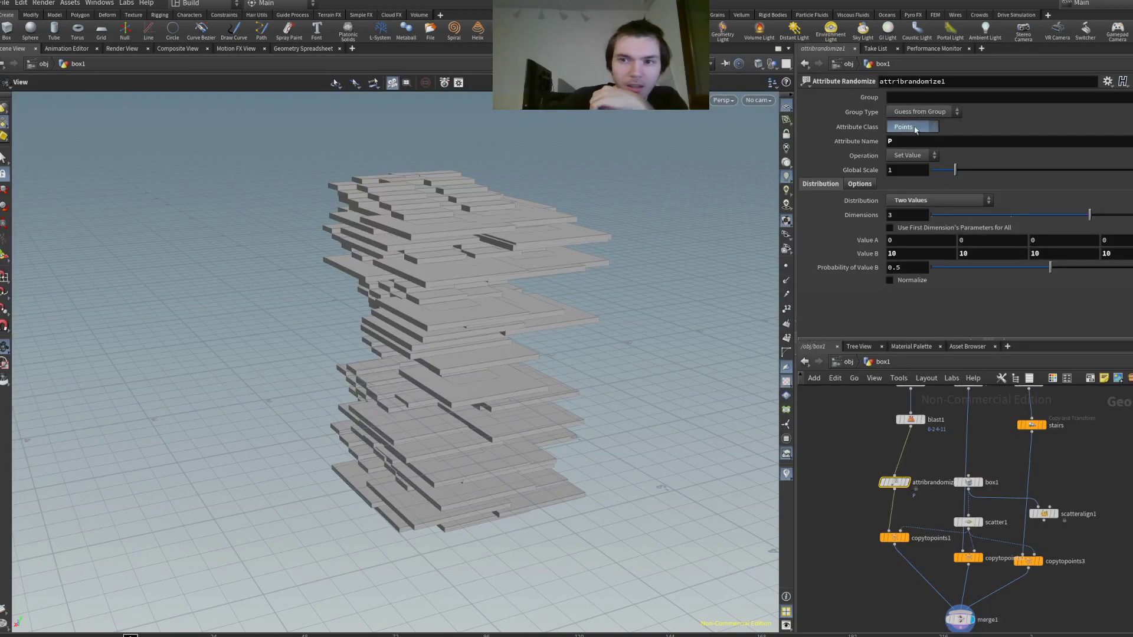
left_click(920, 155)
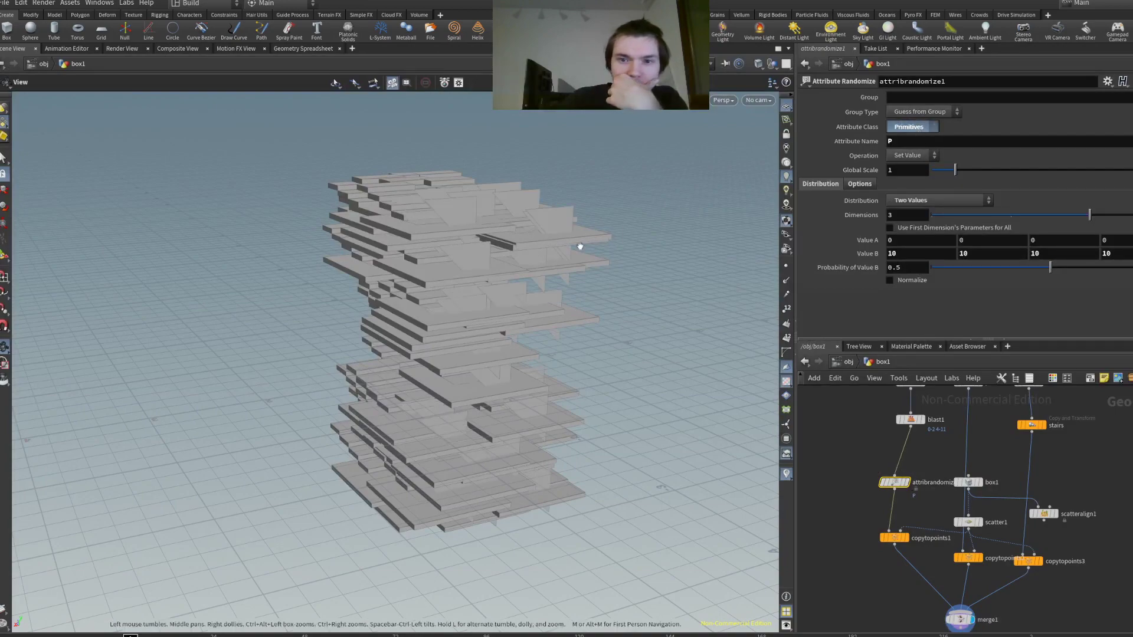
left_click_drag(576, 246, 625, 273)
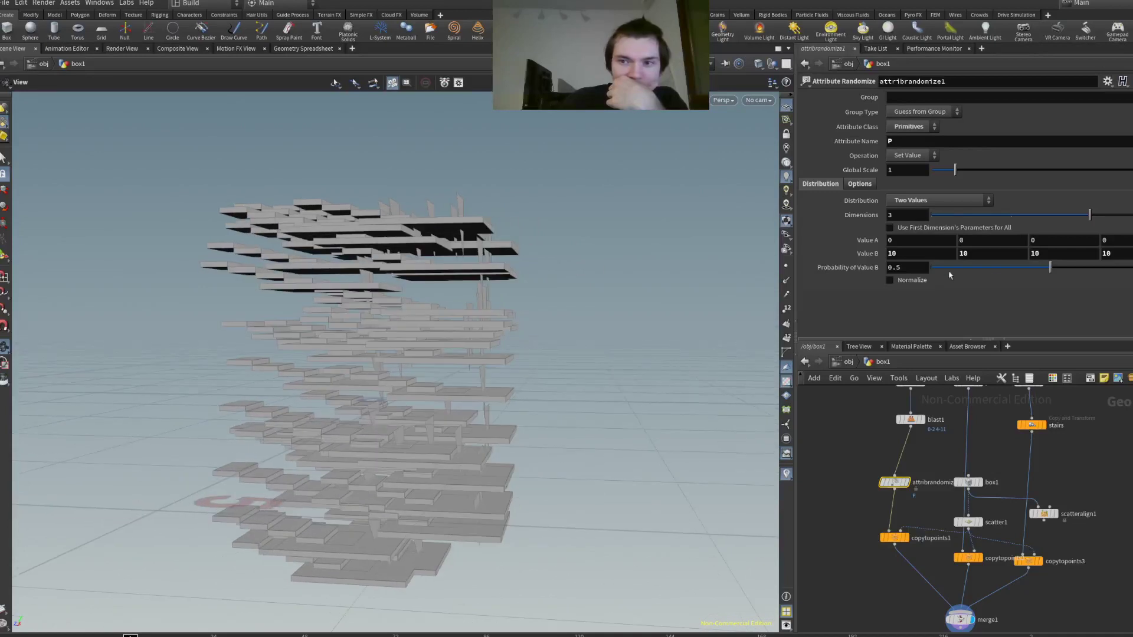
mouse_move(989, 272)
left_mouse_down()
mouse_move(934, 271)
mouse_move(969, 269)
left_mouse_up()
- Change the randomized attribute name to Proate
left_click(952, 142)
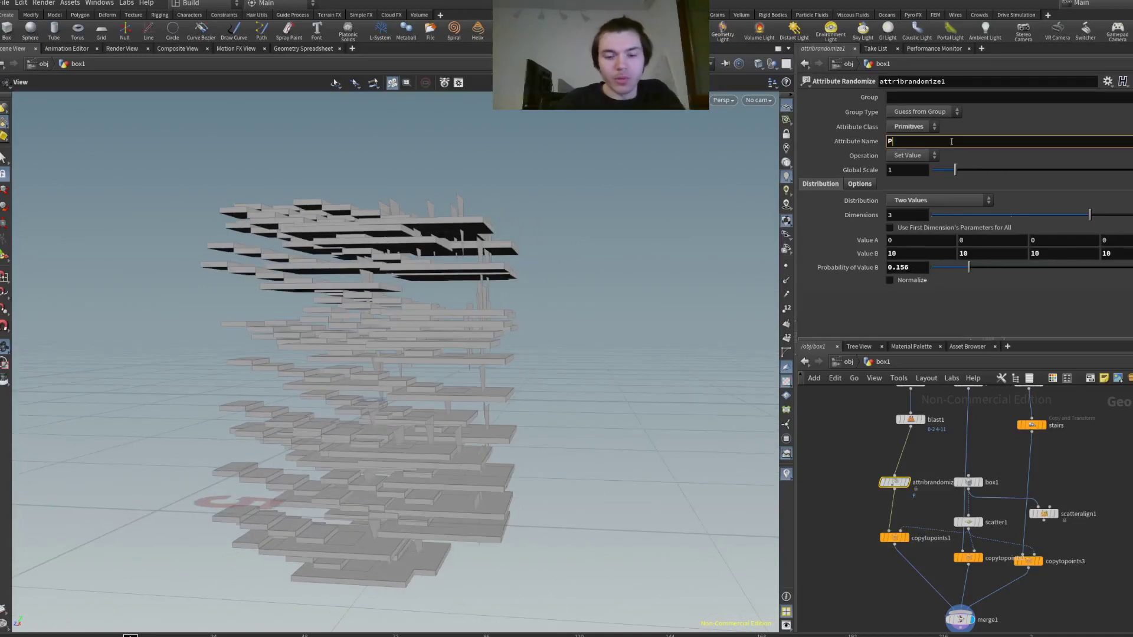
type("roate")
key("Return")
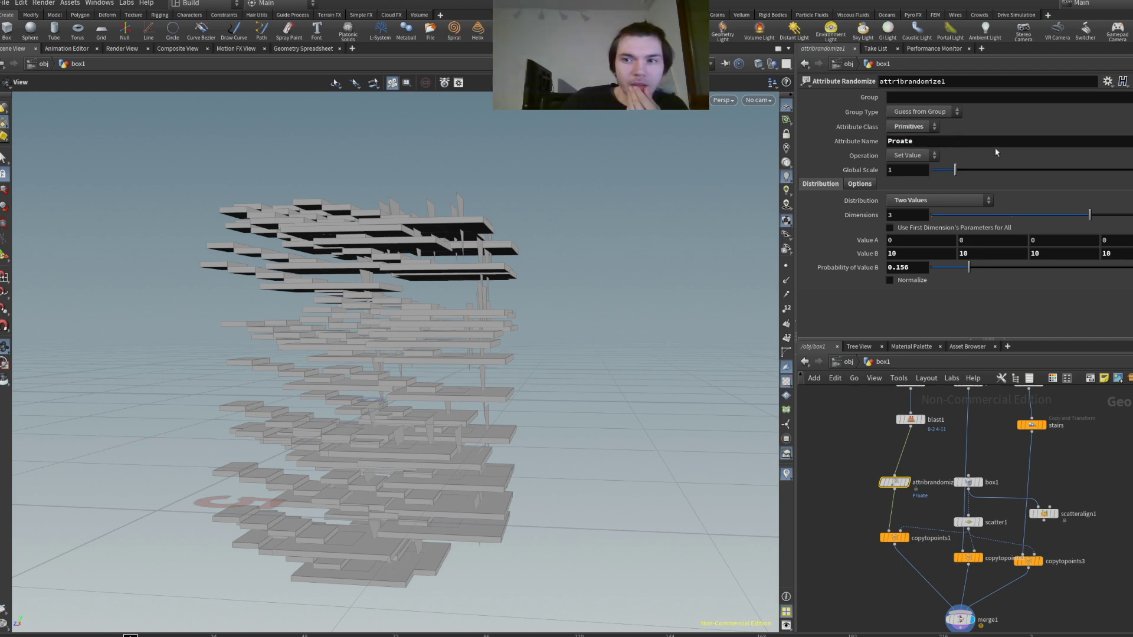
- Replace the Attribute Randomize node between blast1 and copytopoints1 with a fresh one using default settings
left_click(962, 139)
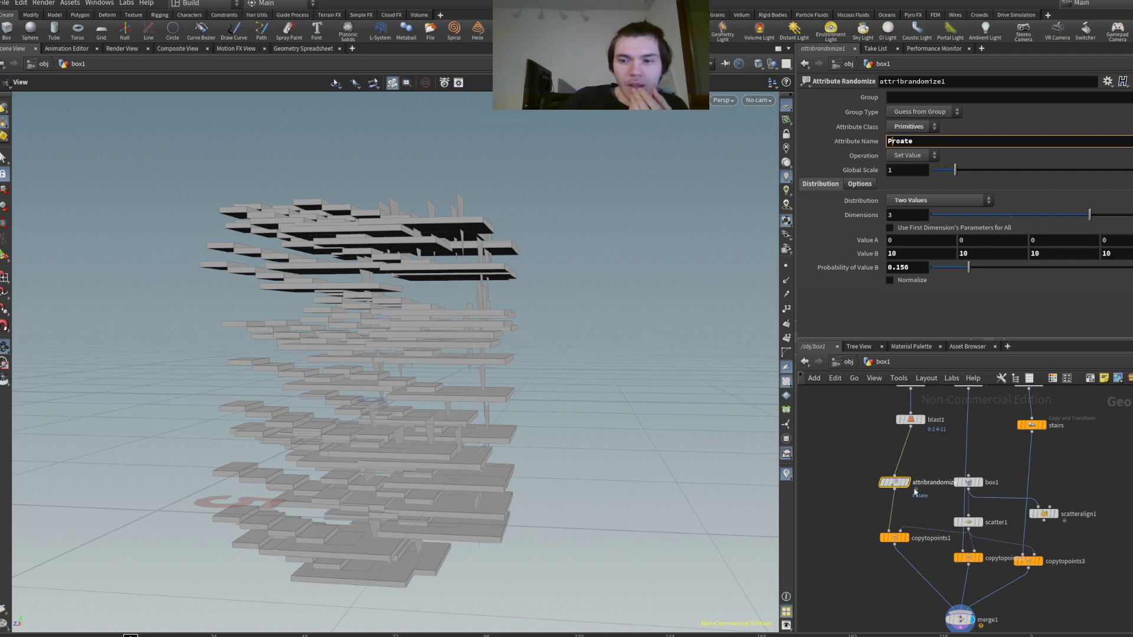
key("Delete")
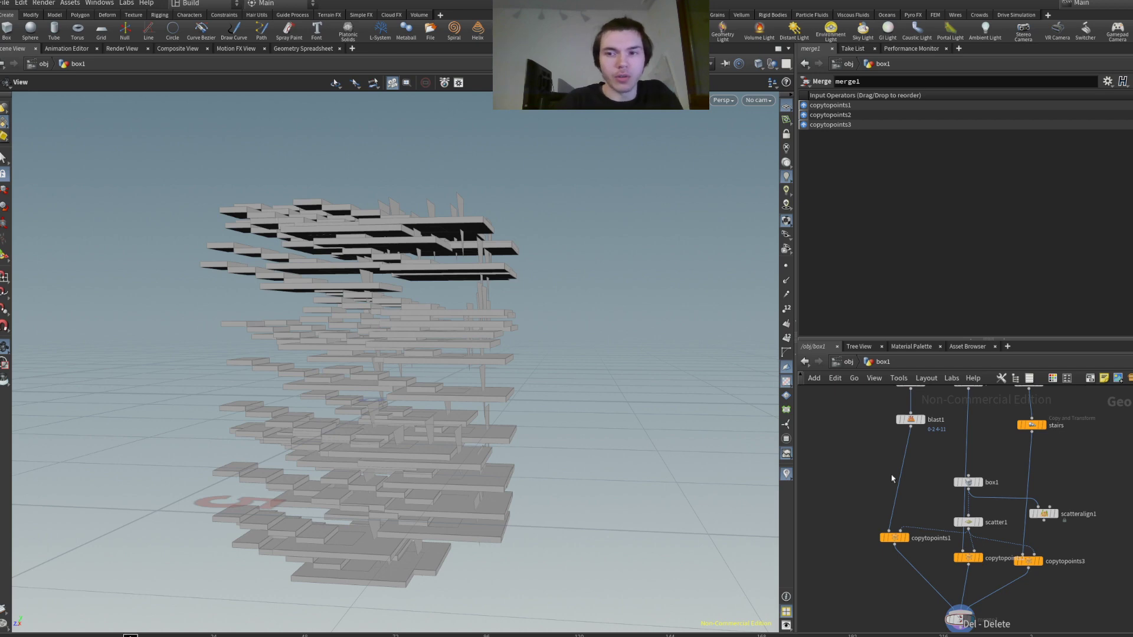
key("ctrl+v")
left_click(895, 489)
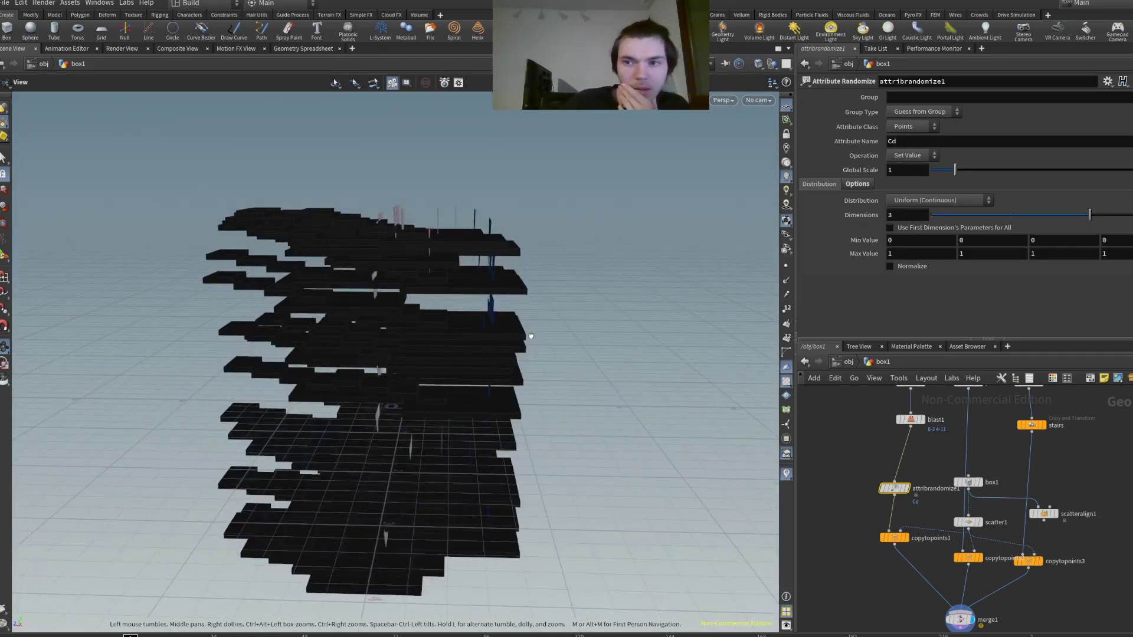
left_click_drag(369, 196, 416, 264)
scroll(528, 266, "up", 6)
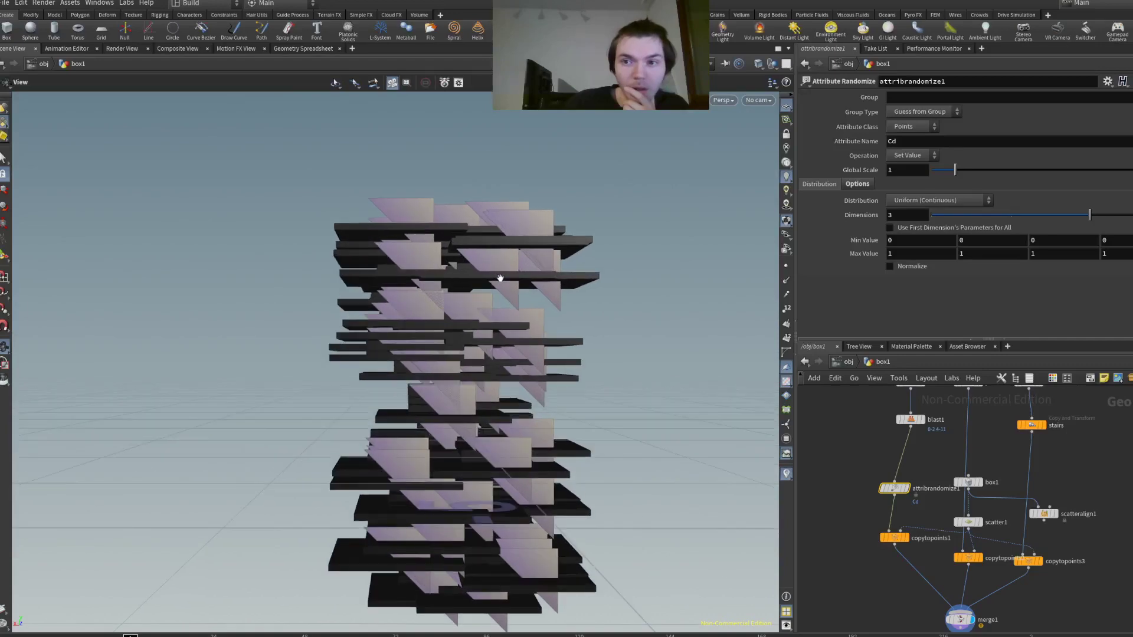
left_click_drag(529, 266, 561, 276)
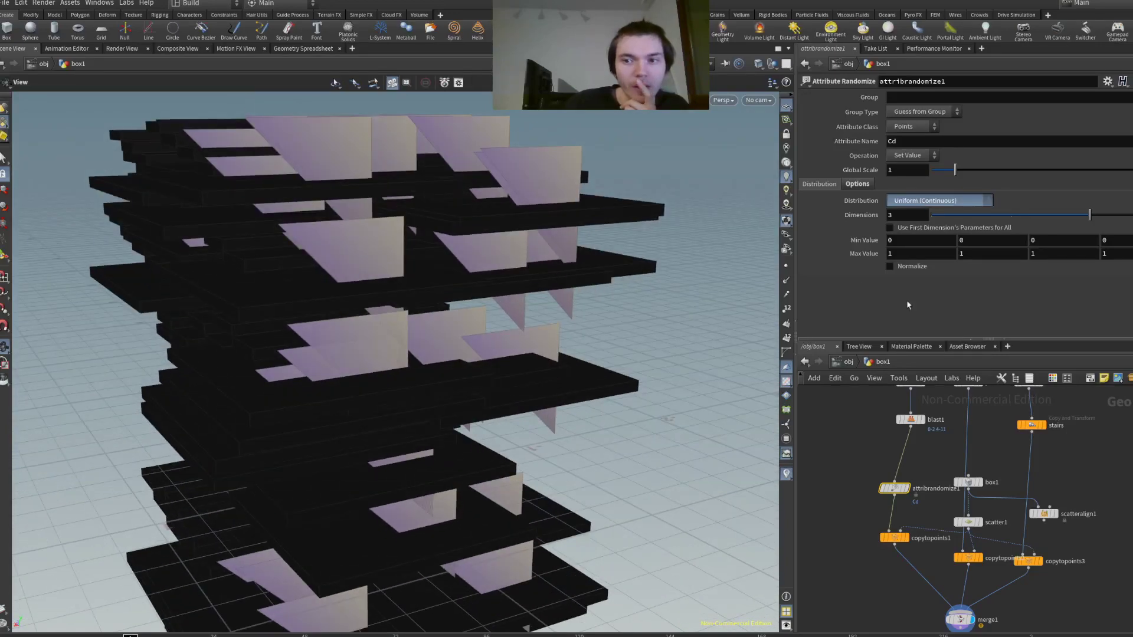
- Try the Two Values distribution with a Value B probability of 0.451, and undo the probability change
left_click(912, 230)
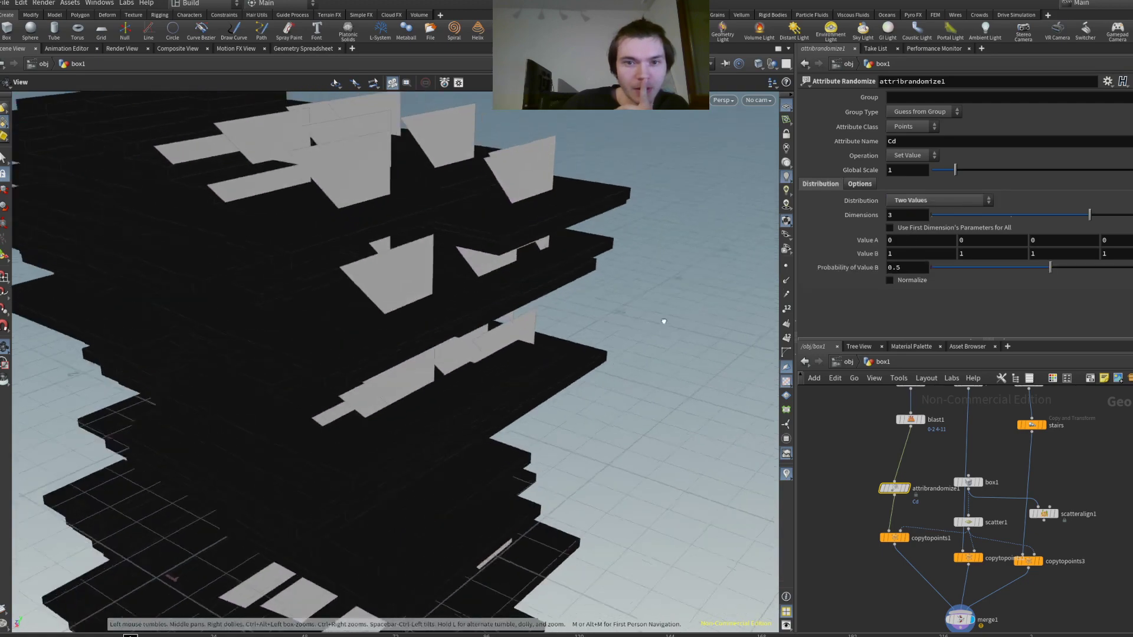
mouse_move(1018, 275)
left_mouse_down()
mouse_move(967, 268)
mouse_move(1050, 269)
mouse_move(1015, 269)
mouse_move(1039, 269)
left_mouse_up()
left_click_drag(520, 283, 546, 367)
right_click_drag(546, 367, 700, 386)
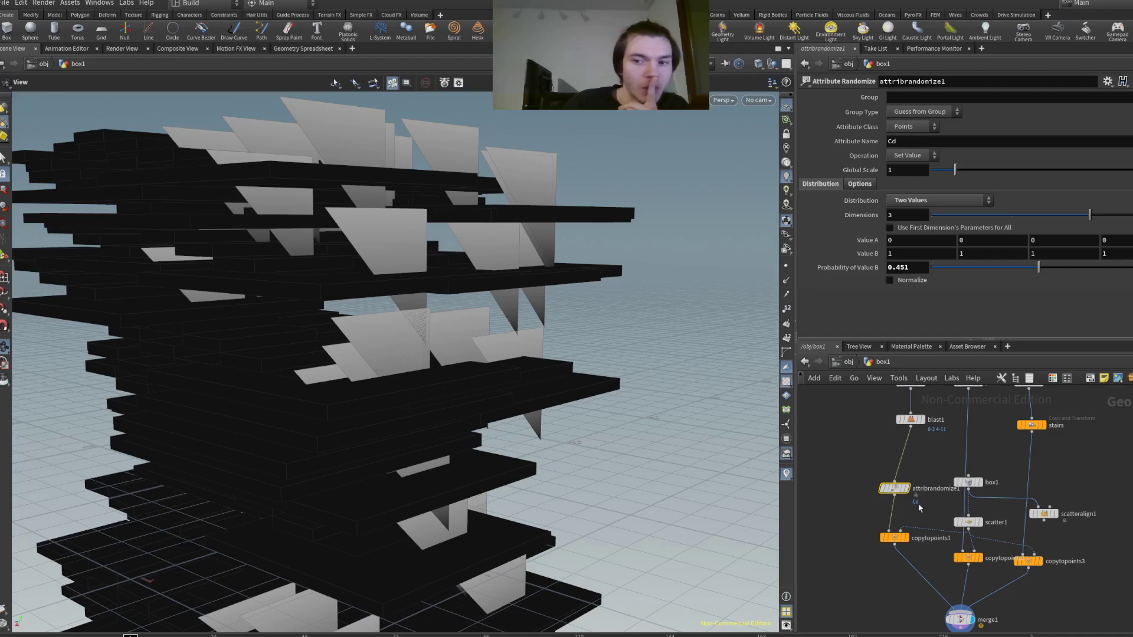
mouse_move(896, 488)
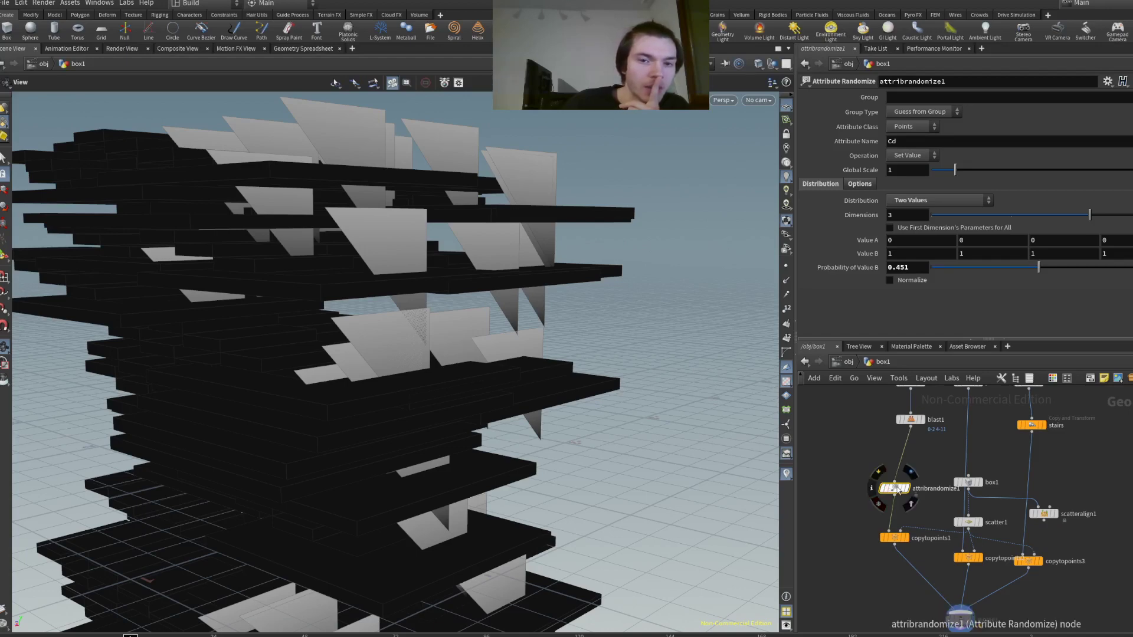
key("ctrl+z")
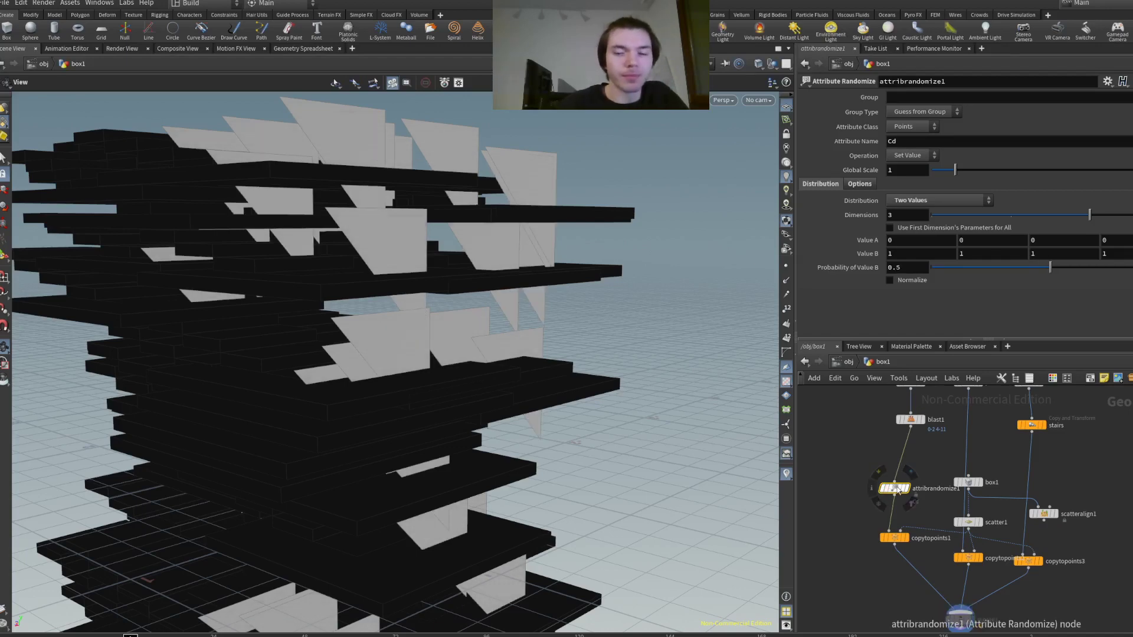
- Delete the Attribute Randomize node above copytopoints1 and insert a new one between copytopoints1 and merge1
key("Delete")
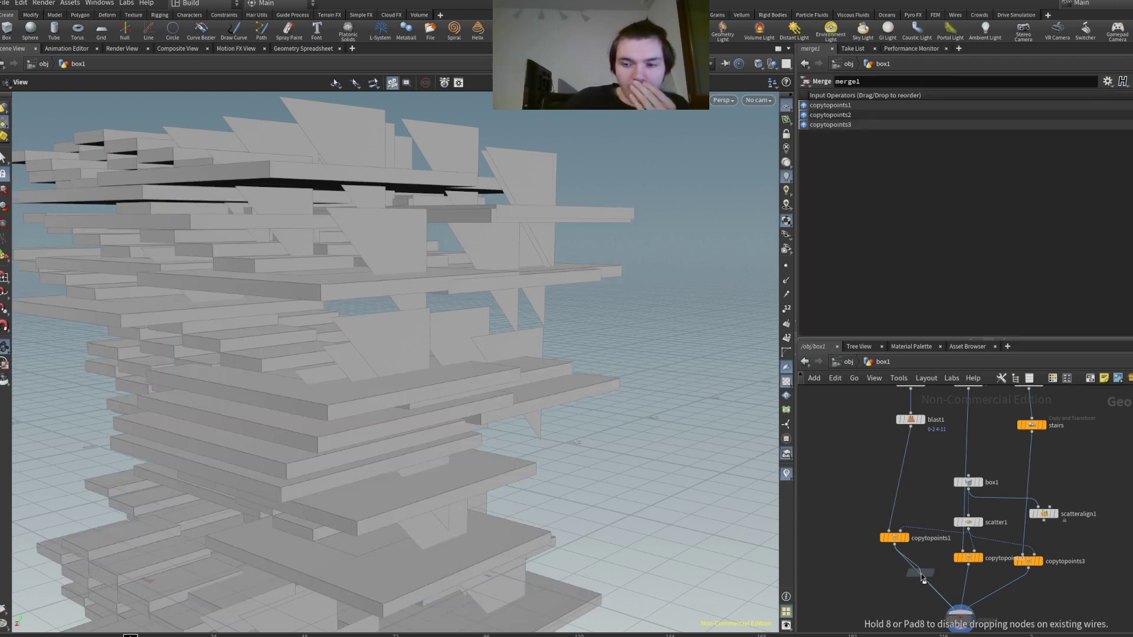
left_click(920, 573)
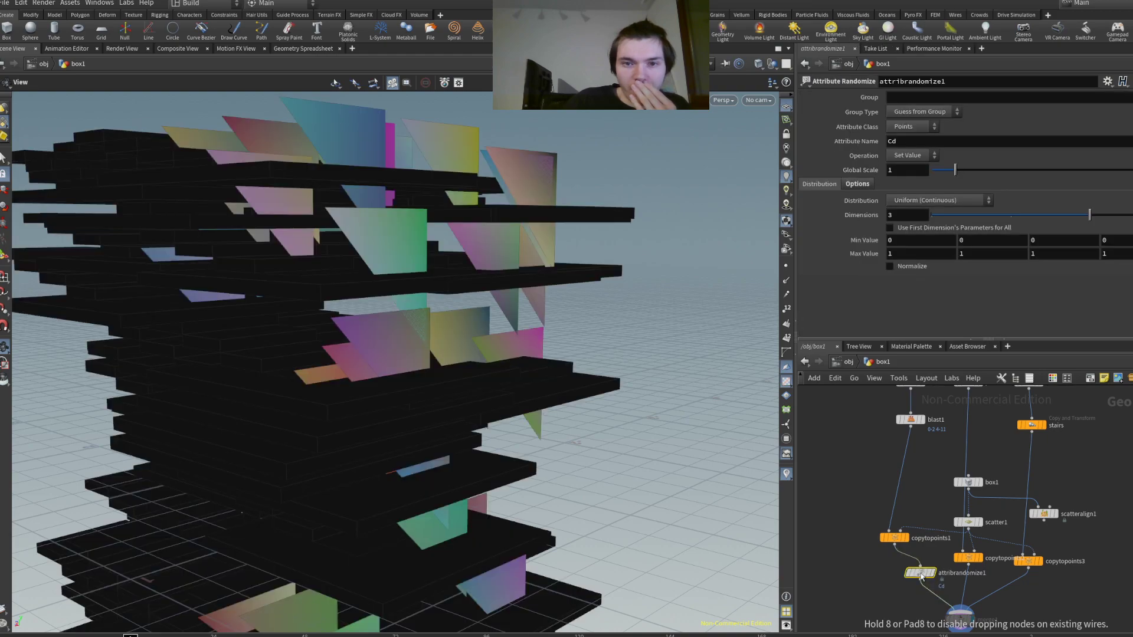
left_click_drag(425, 360, 561, 443)
- Set the randomized attribute name to Pscale and inspect the tower from another angle
double_click(920, 141)
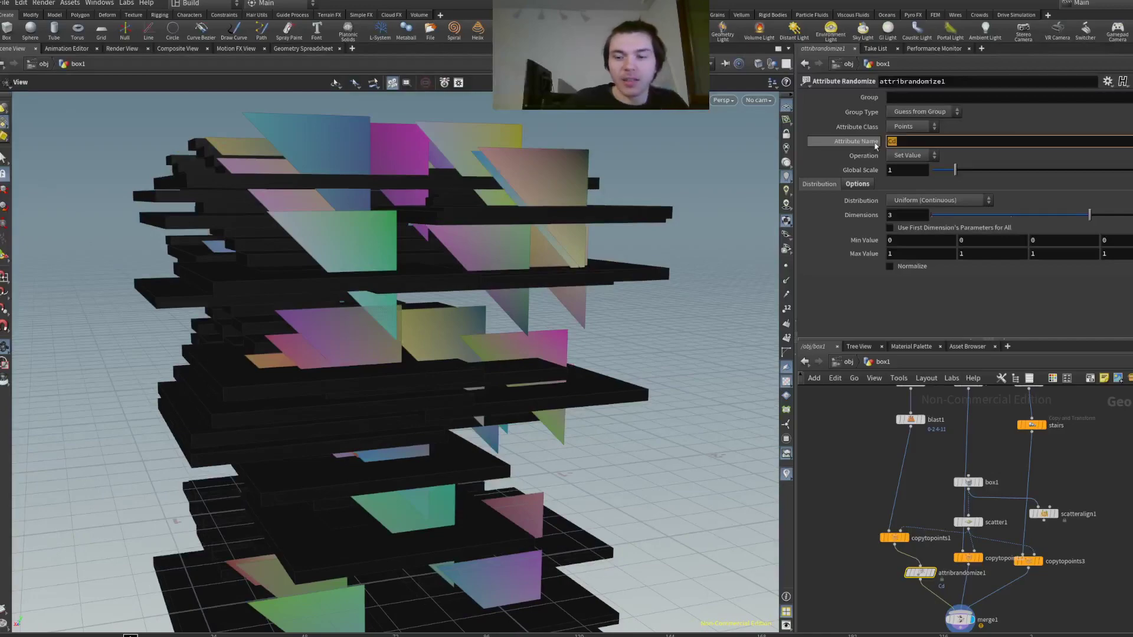
type("Pscale")
key("Return")
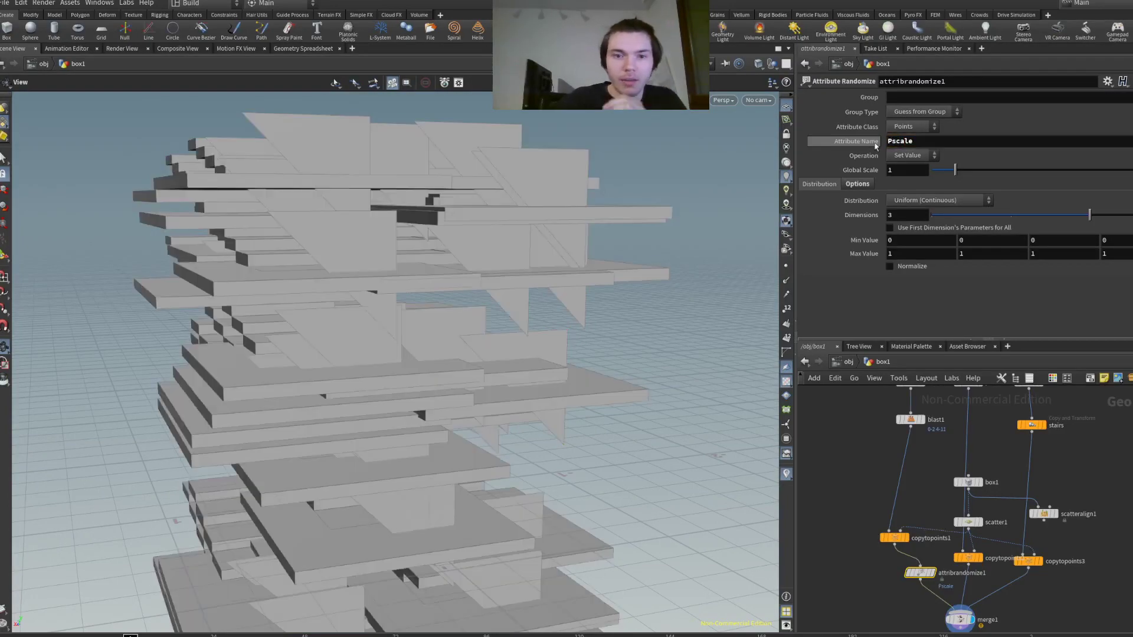
left_click_drag(541, 273, 426, 388)
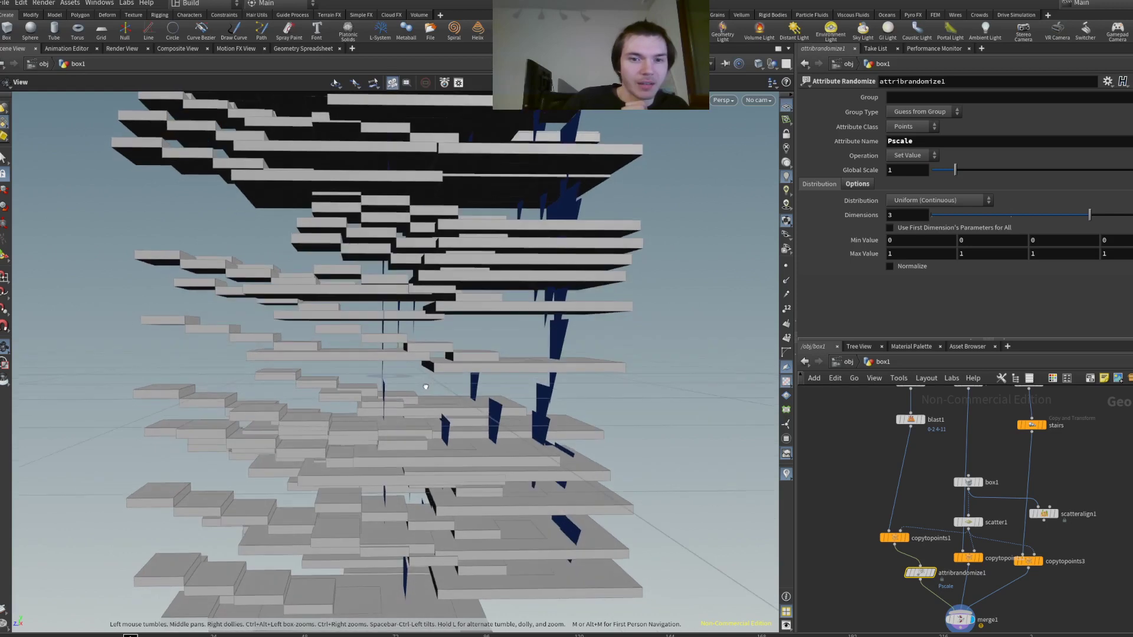
- Insert a duplicate of the randomize node between copytopoints2 and merge1, using Two Values with a Value B probability of 0.318
middle_click_drag(965, 592, 954, 570)
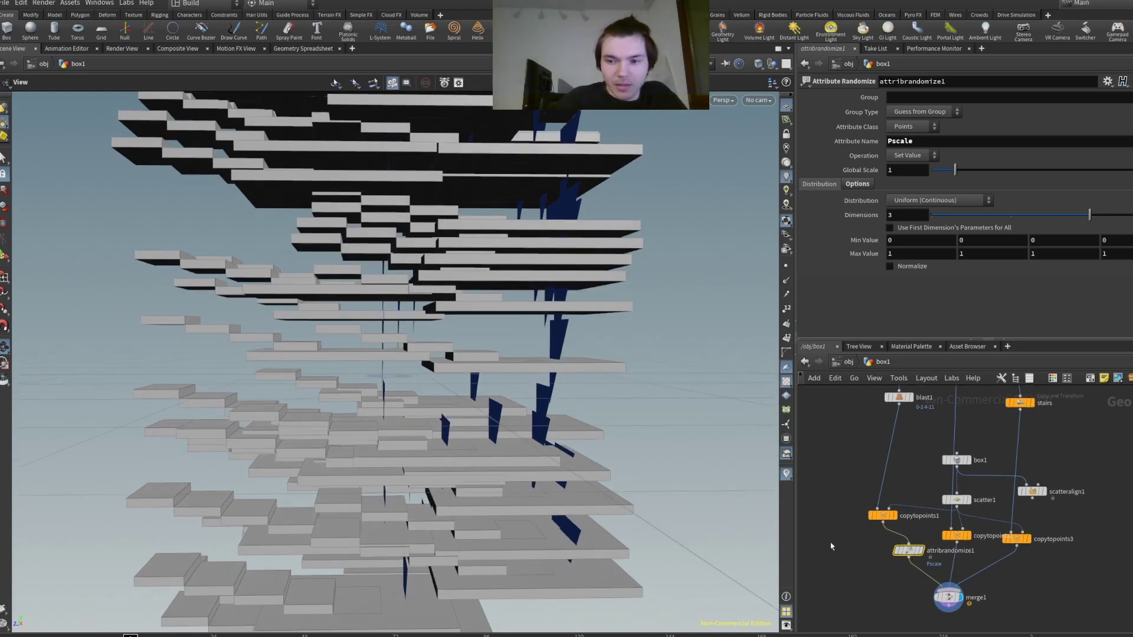
left_click_drag(909, 550, 957, 566, "alt")
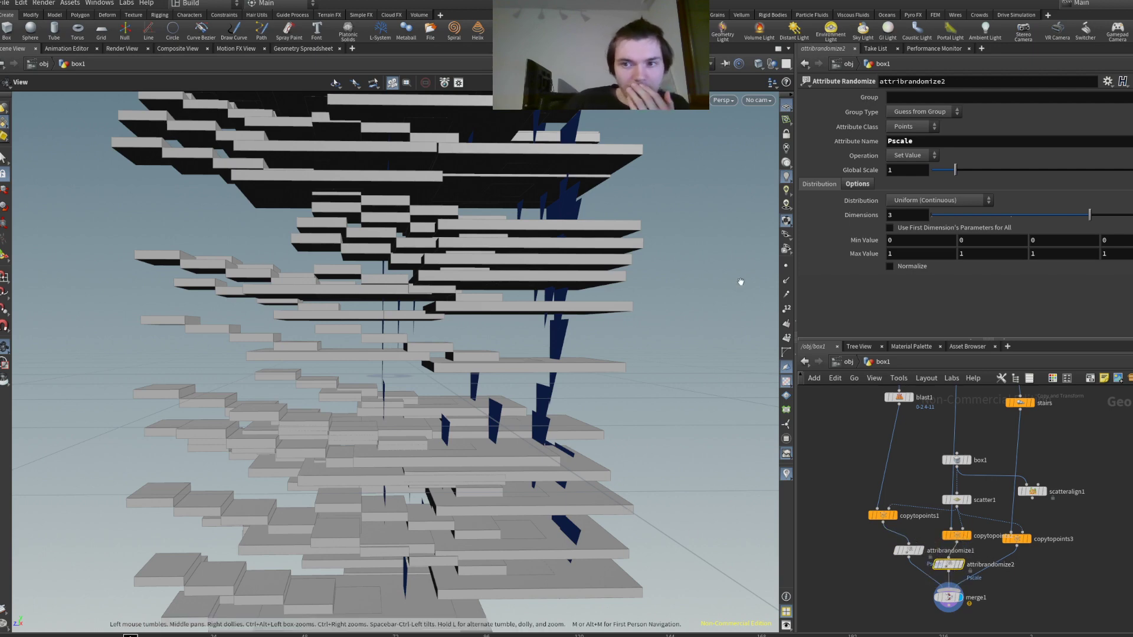
left_click(909, 201)
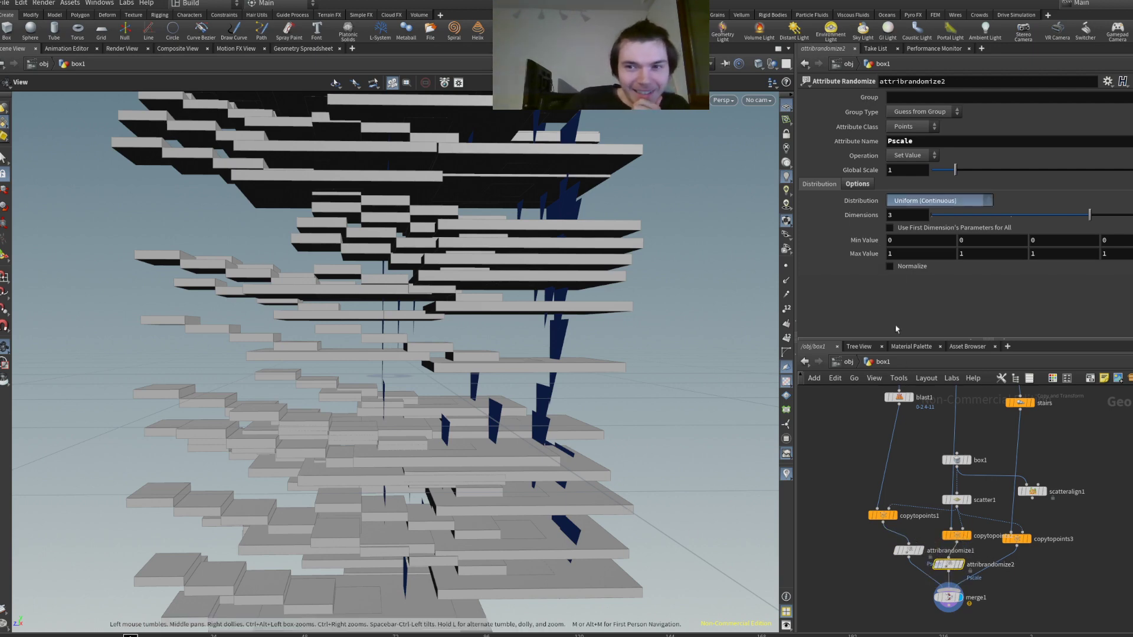
left_click(911, 283)
left_click_drag(1049, 267, 1008, 268)
- Try pscale and p as the attribute name of the duplicated randomize node
double_click(927, 143)
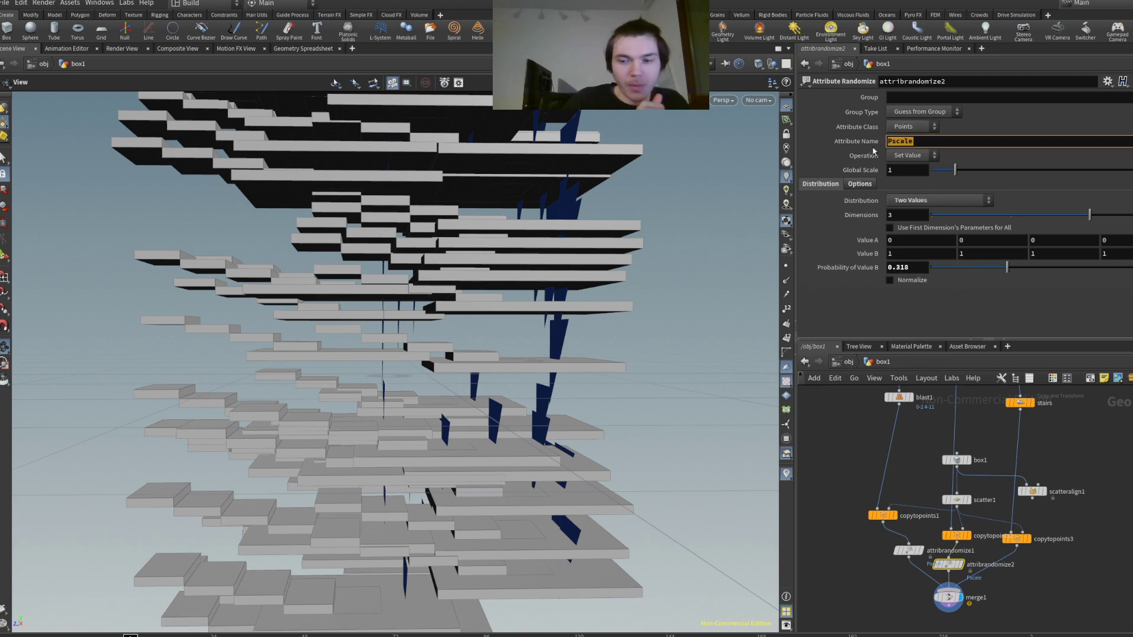
type("pscale")
key("Return")
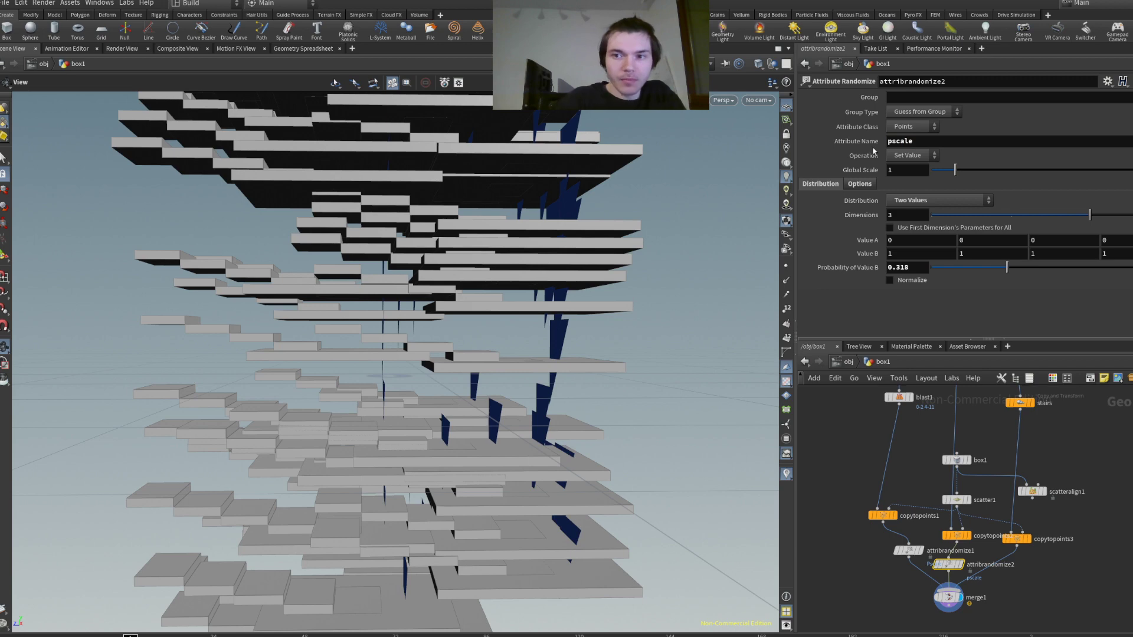
double_click(911, 142)
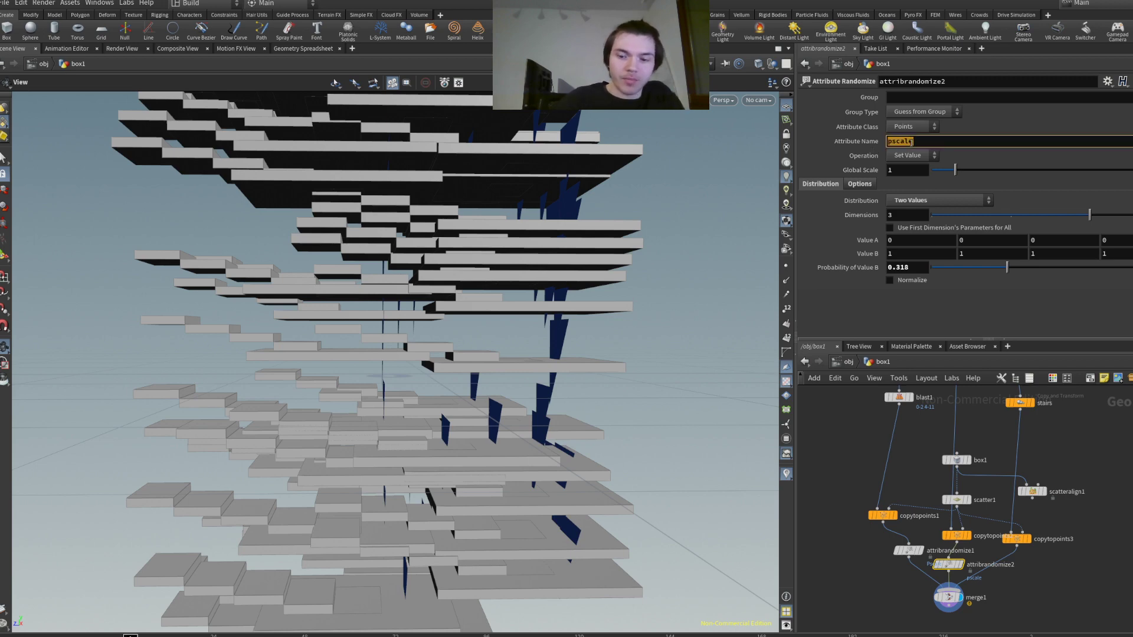
type("p")
key("Return")
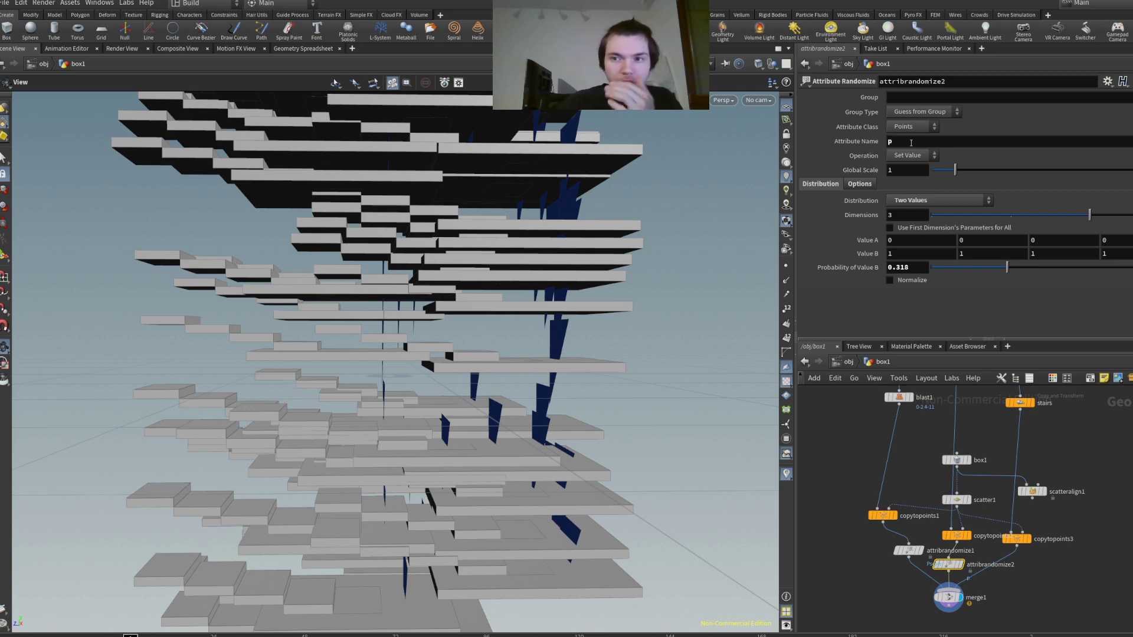
- Try Primitives and Detail as the Attribute Class of attribrandomize2 and inspect the tower
left_click(916, 130)
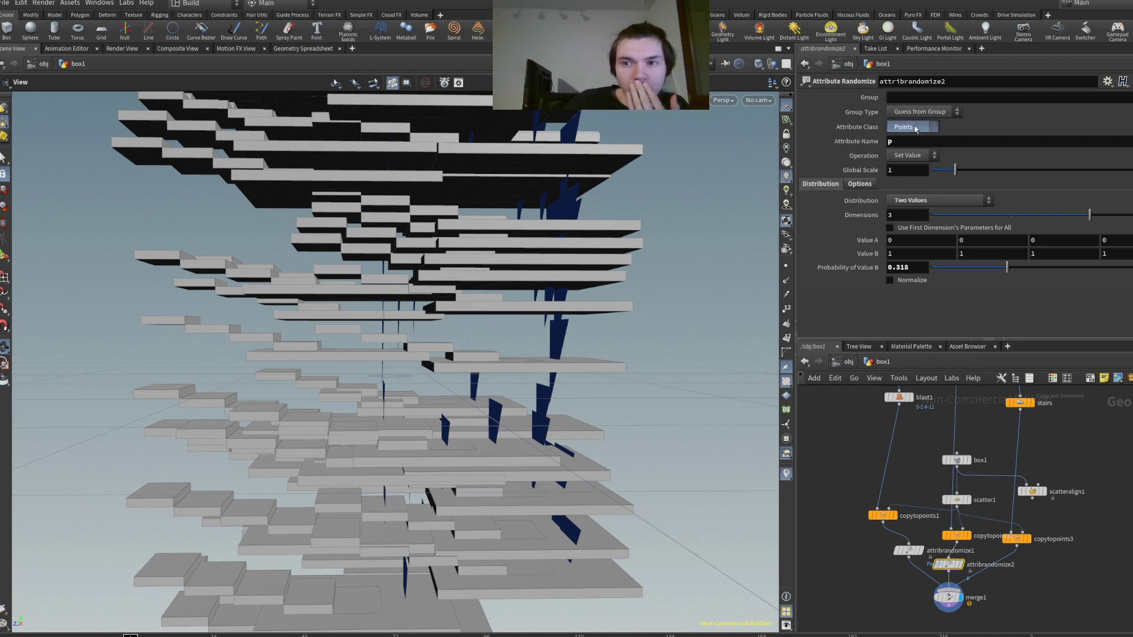
left_click(903, 142)
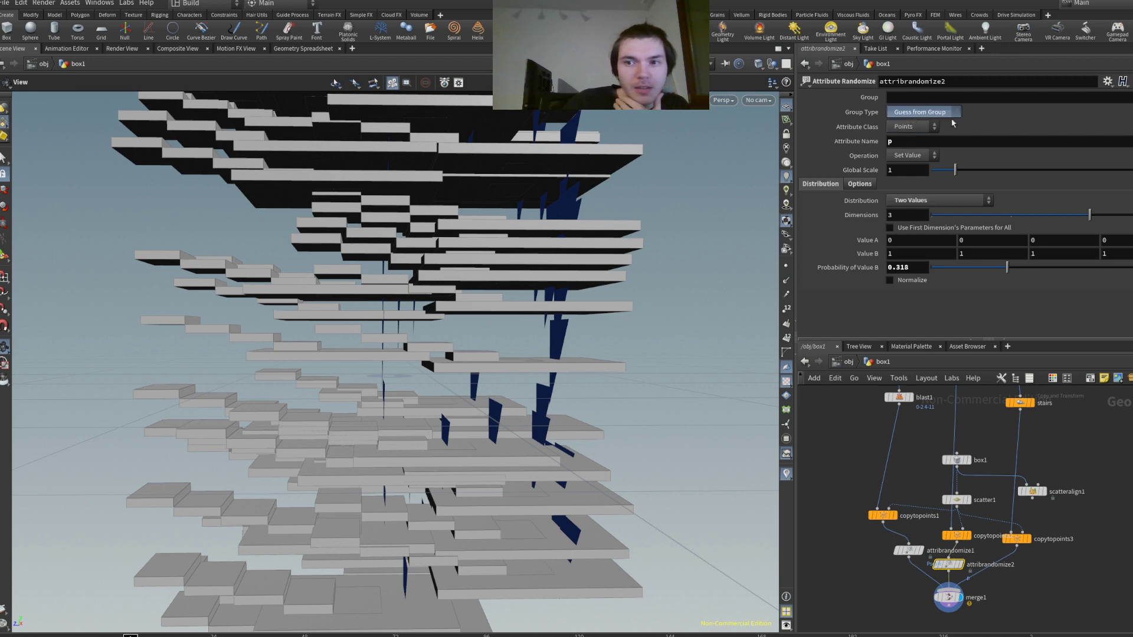
left_click(914, 131)
left_click(914, 154)
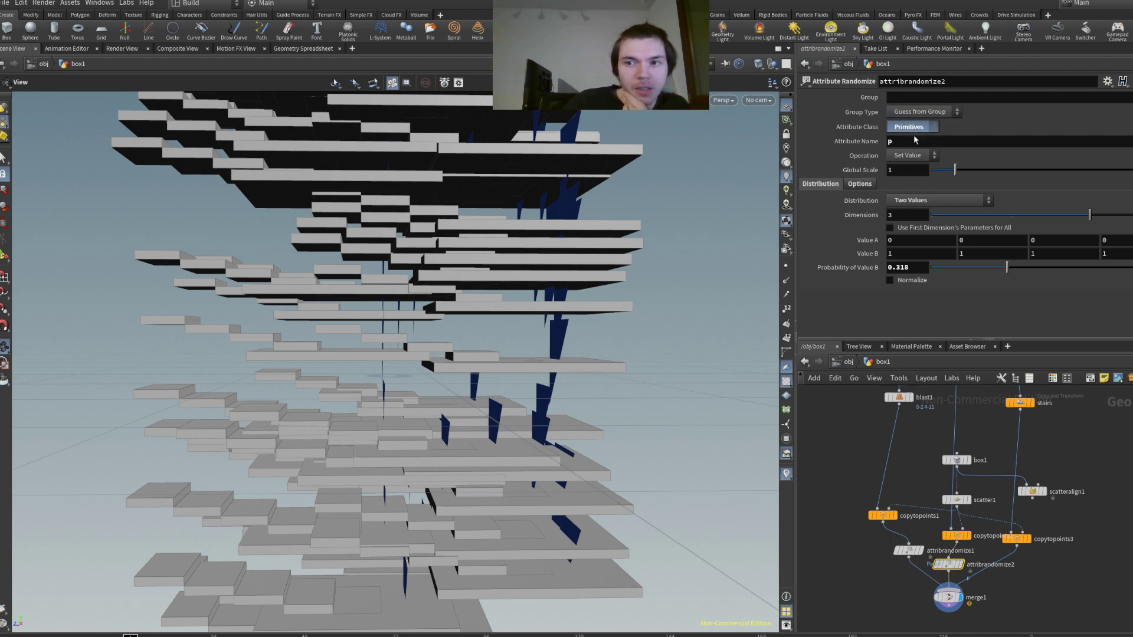
left_click(916, 140)
left_click_drag(413, 354, 398, 373)
mouse_move(398, 354)
left_mouse_down()
mouse_move(369, 374)
mouse_move(386, 375)
mouse_move(378, 357)
mouse_move(393, 426)
mouse_move(471, 364)
mouse_move(298, 359)
mouse_move(328, 336)
mouse_move(400, 332)
left_mouse_up()
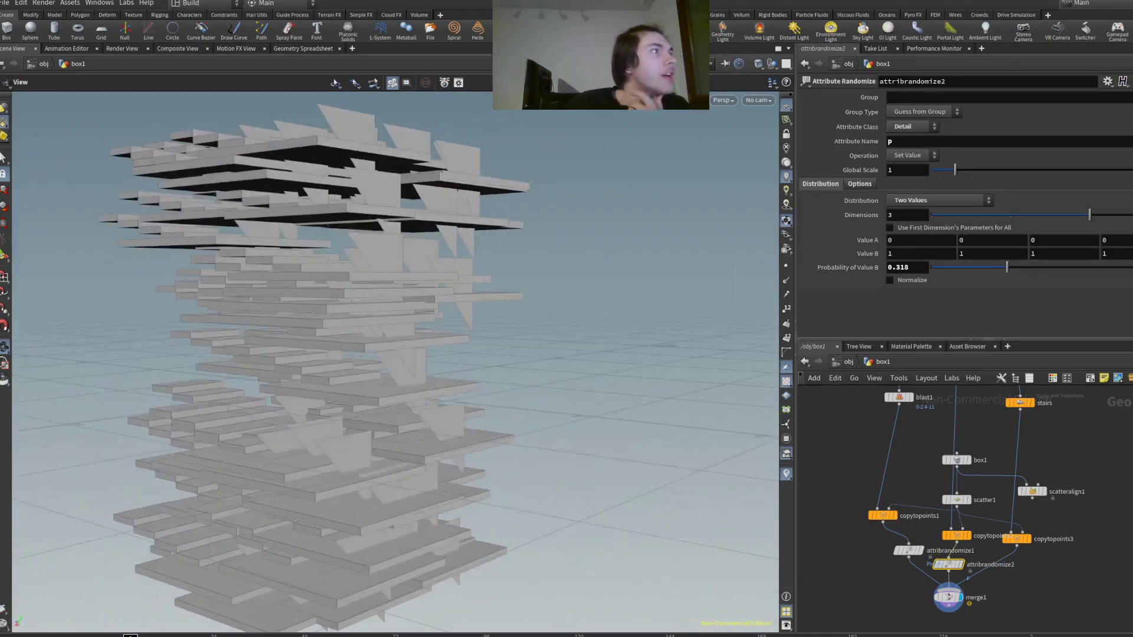
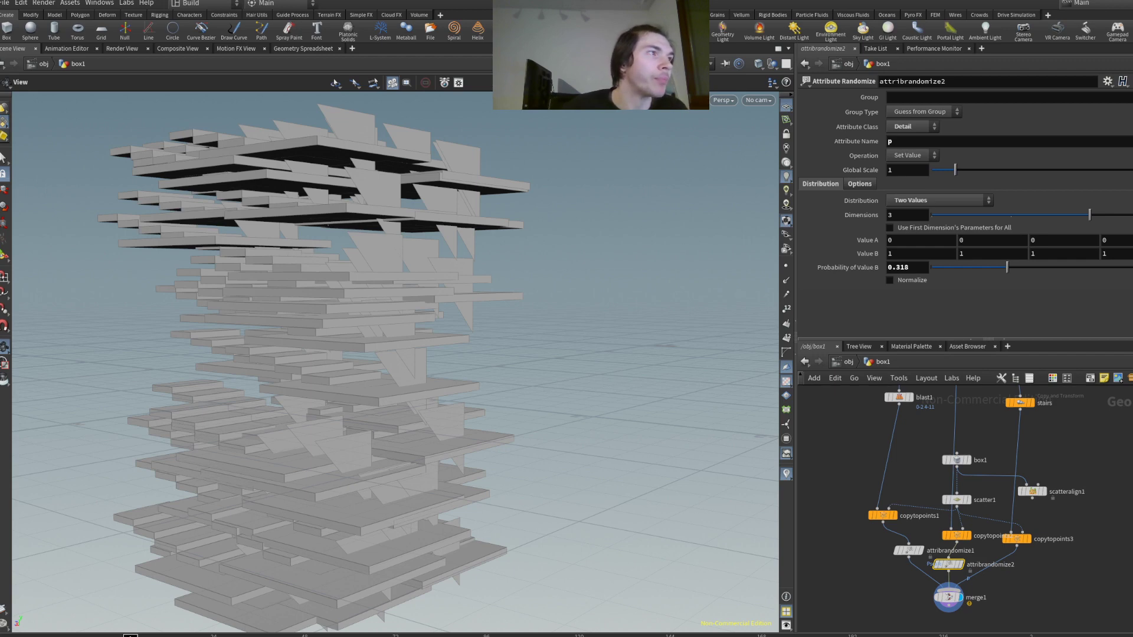
- Set the attribute name of attribrandomize2 to N and its distribution to Constant Value (not random)
double_click(890, 142)
type("N")
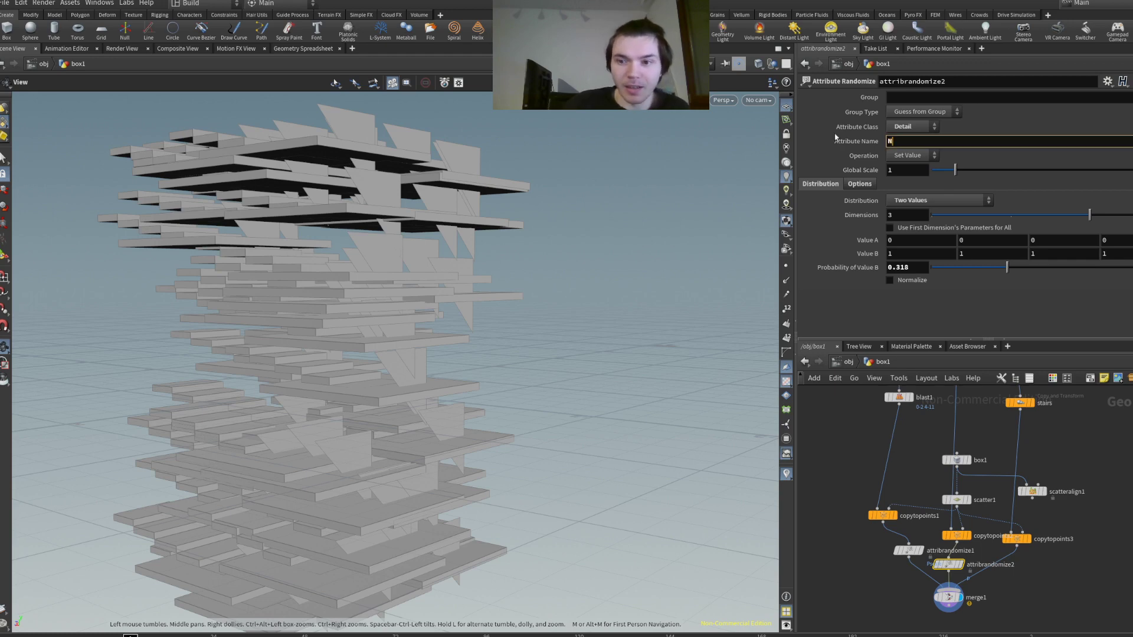
key("Return")
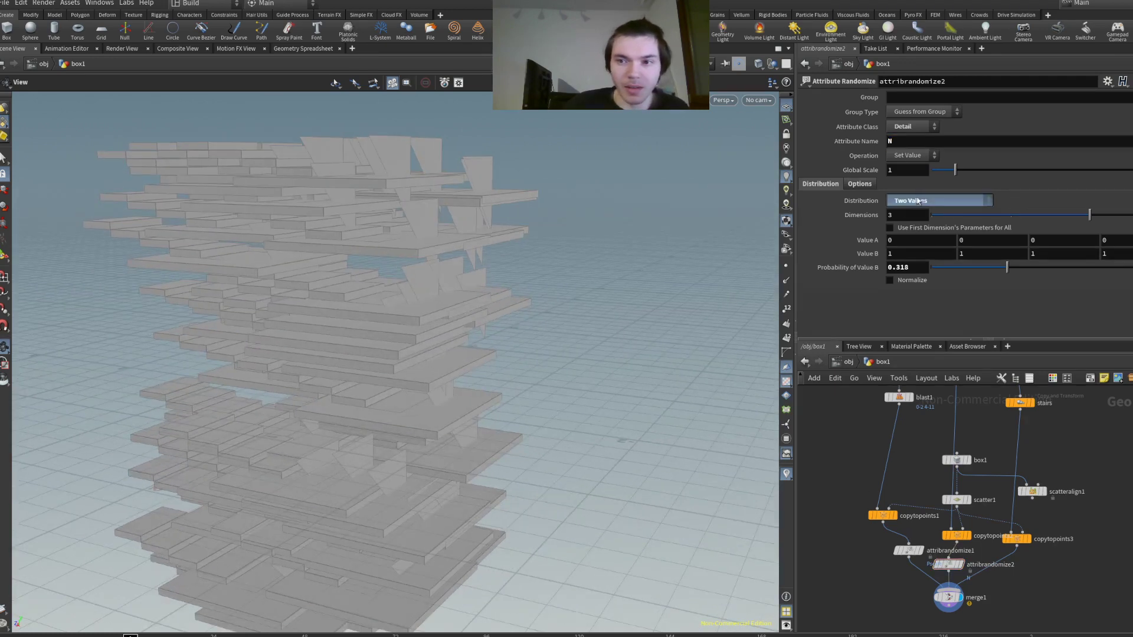
left_click(918, 200)
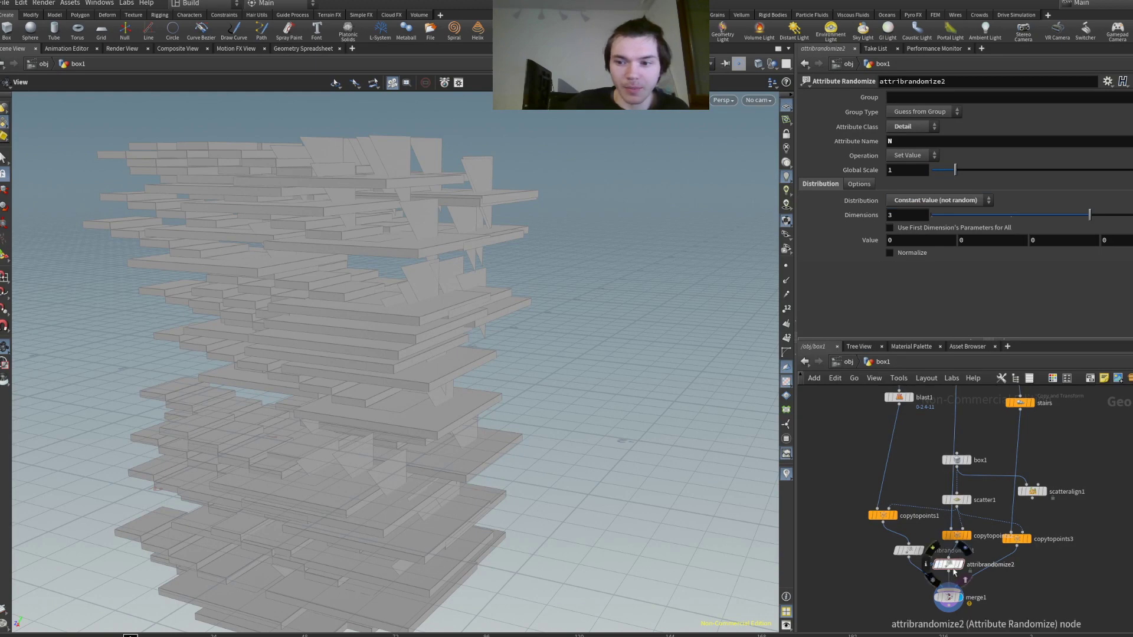
- Delete attribrandomize2 and shift copytopoints2 out from directly beneath scatter1 in the network
scroll(953, 571, "up", 5)
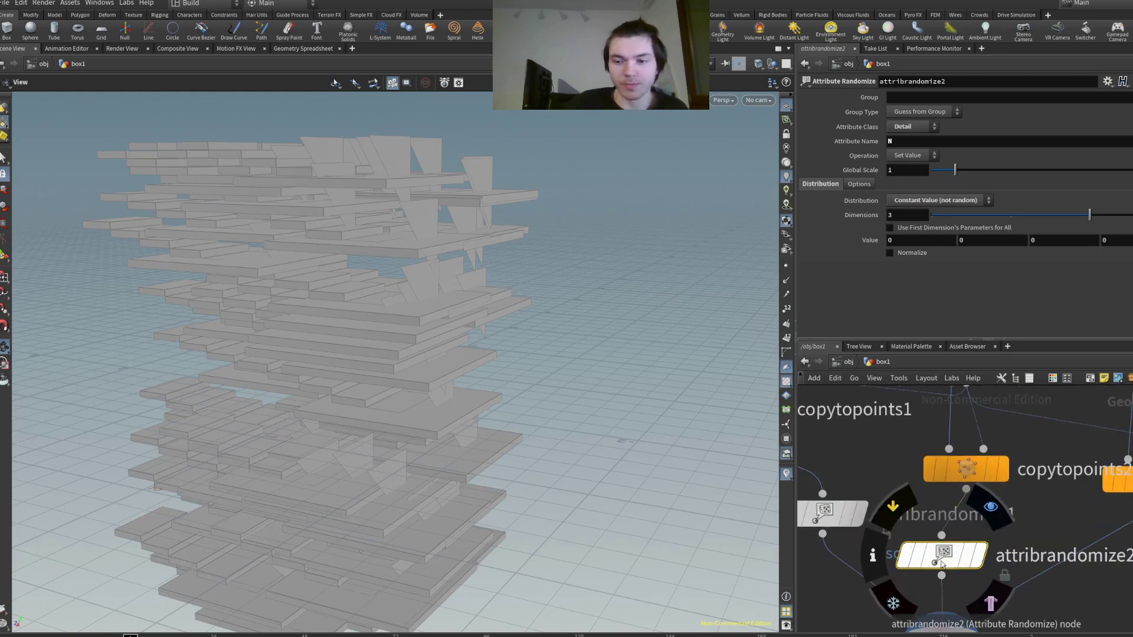
key("Delete")
scroll(951, 566, "down", 4)
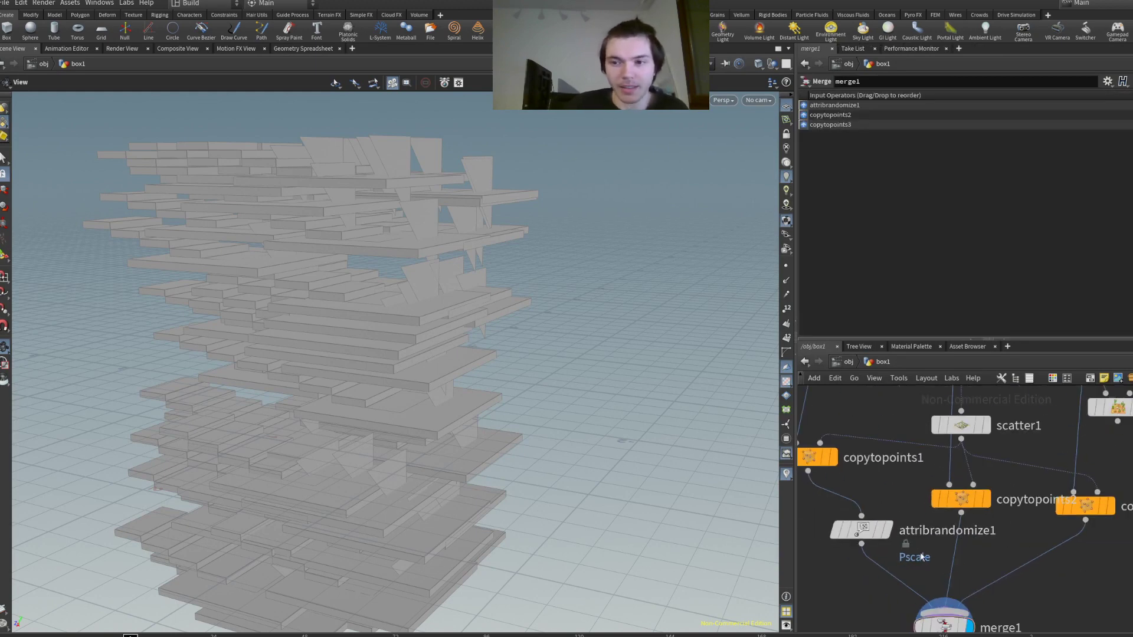
scroll(936, 547, "down", 4)
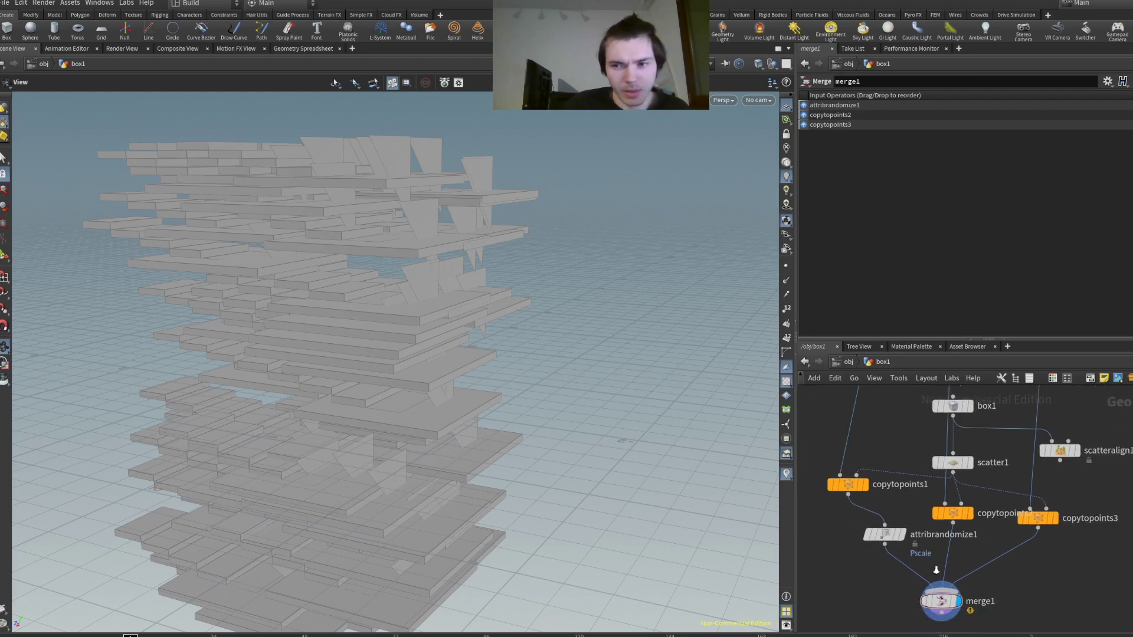
left_click_drag(977, 570, 945, 563)
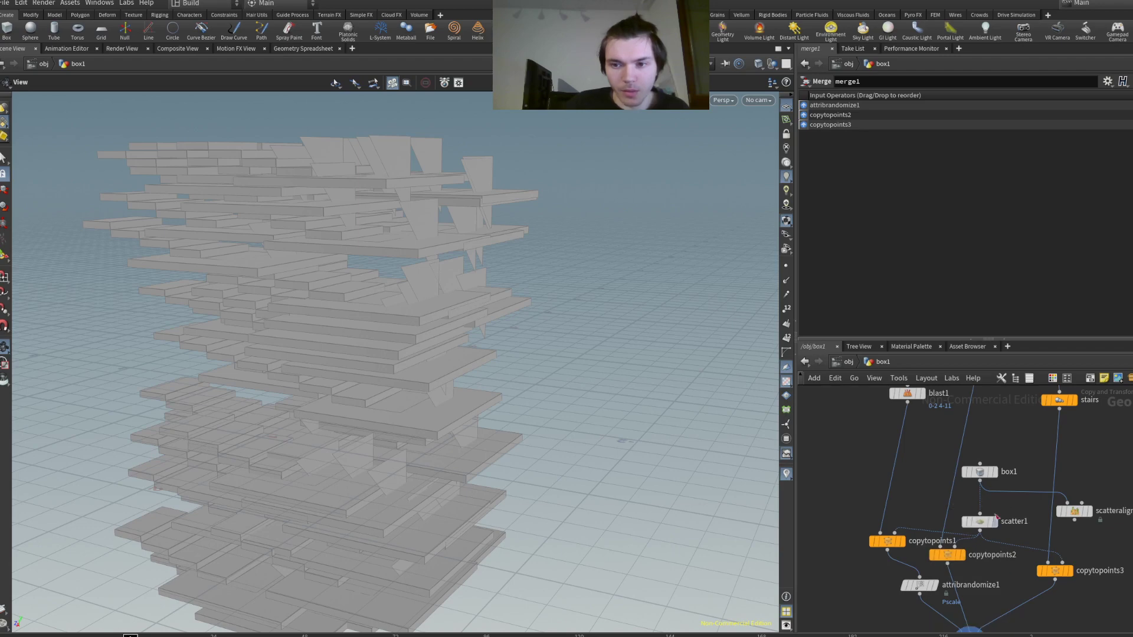
scroll(1024, 520, "down", 1)
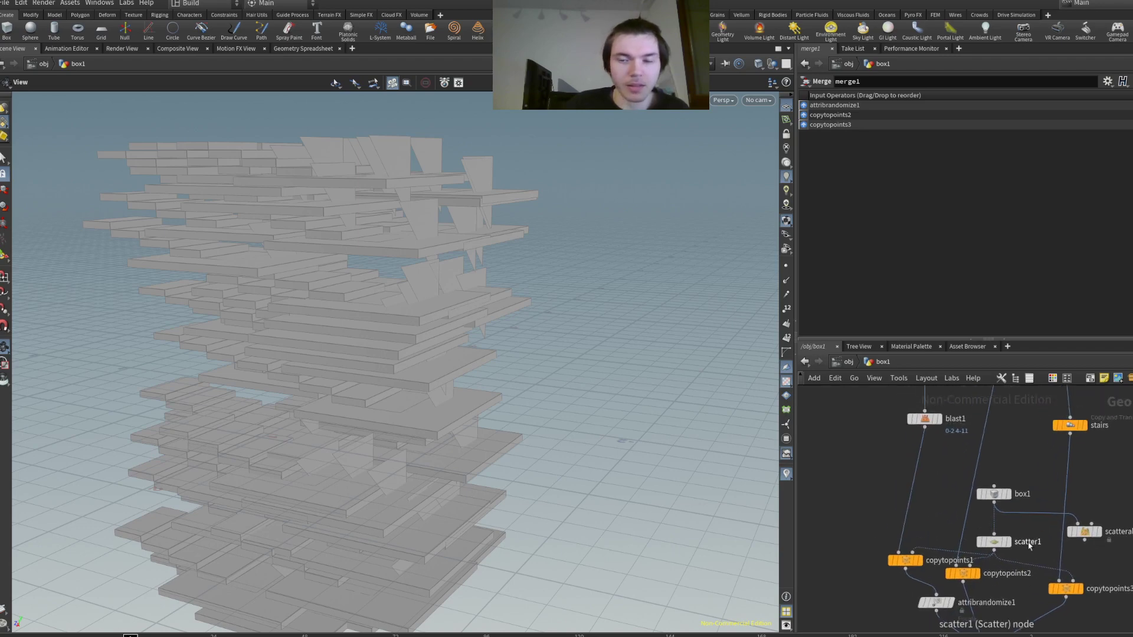
middle_click_drag(1024, 599, 1013, 540)
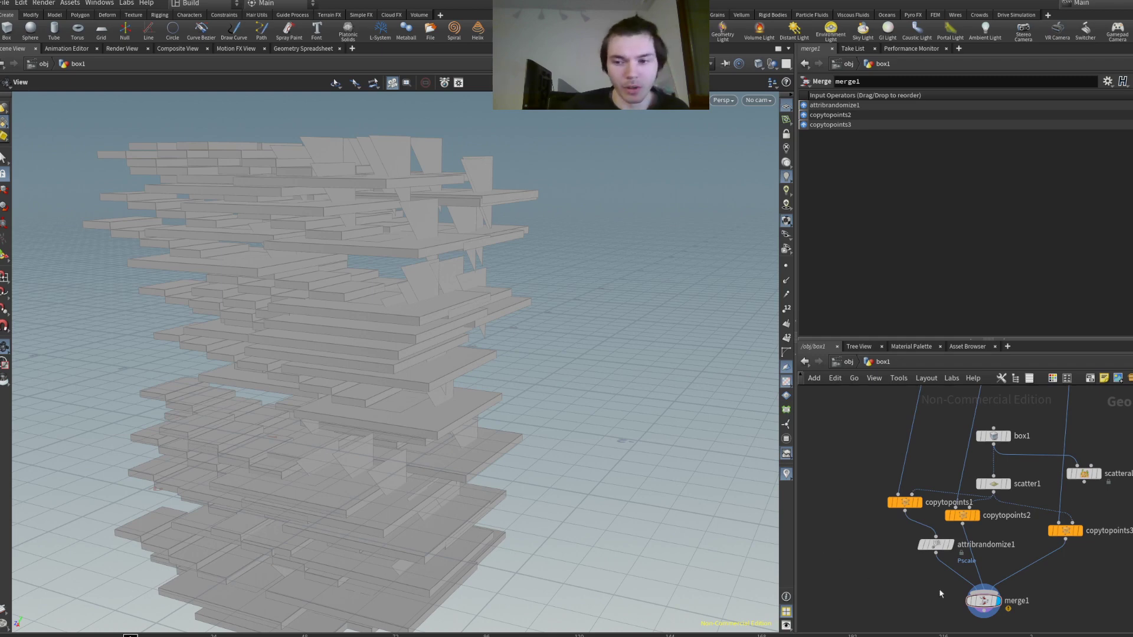
- Delete the attribrandomize1 node between copytopoints1 and merge1
middle_click_drag(939, 588, 897, 563)
left_click_drag(895, 524, 864, 538)
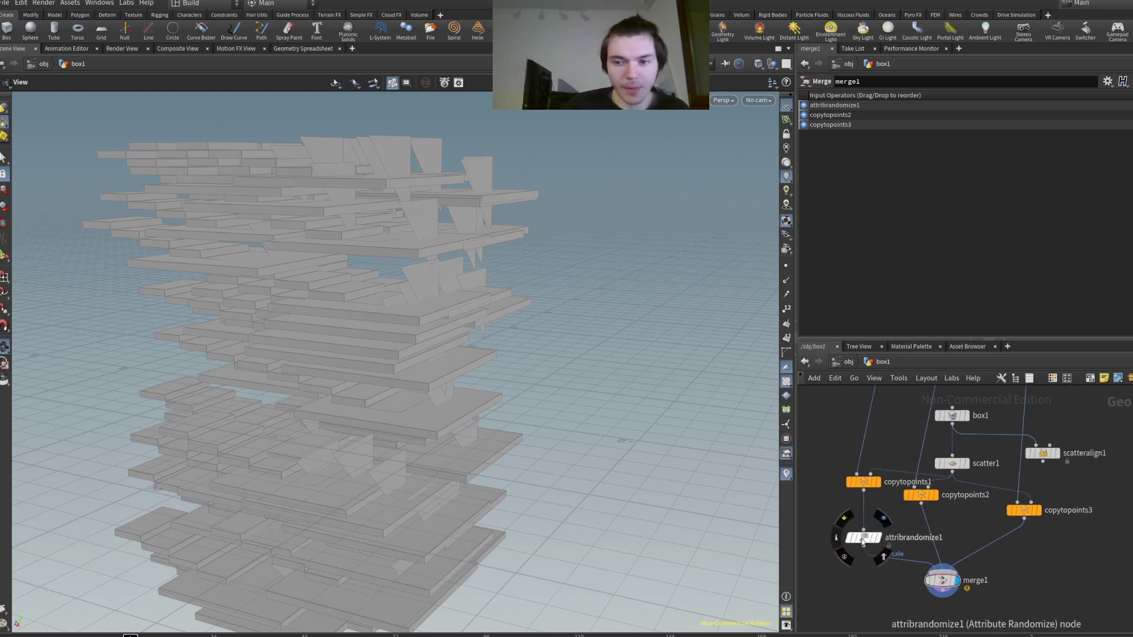
key("Delete")
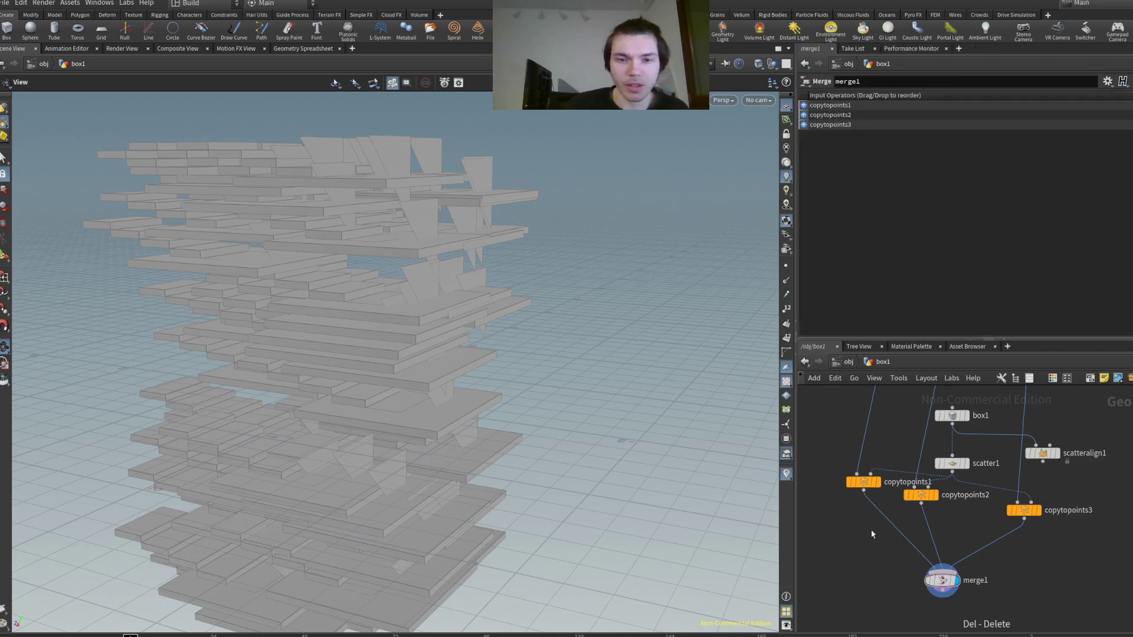
middle_click_drag(868, 529, 878, 559)
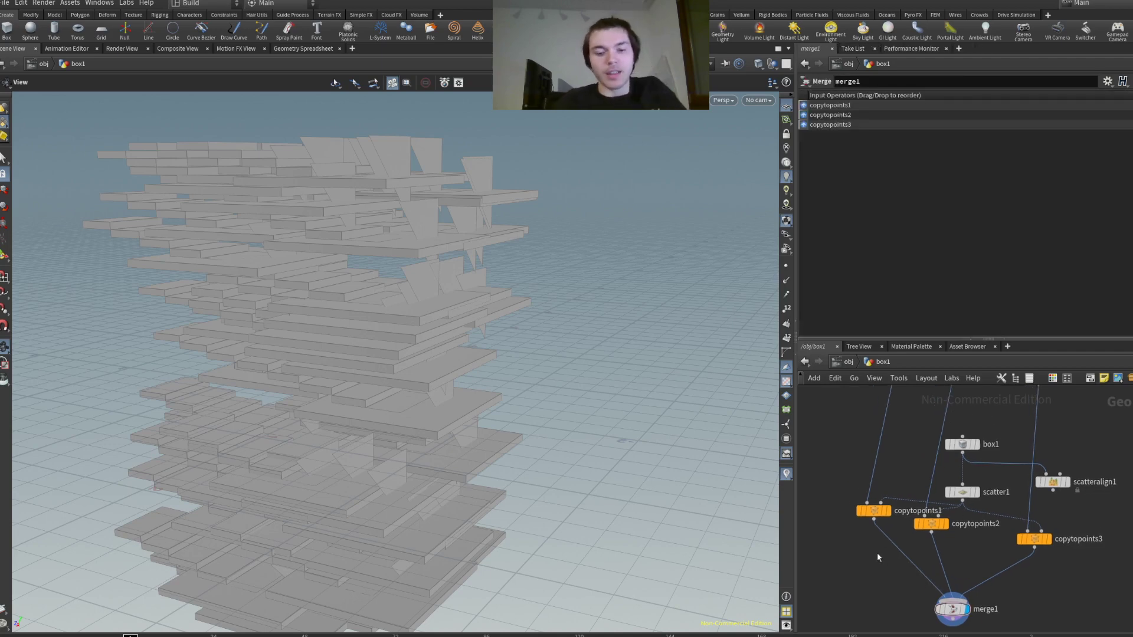
- Insert new Attribute Randomize nodes after copytopoints1 and copytopoints2, each feeding into merge1
key("ctrl+v")
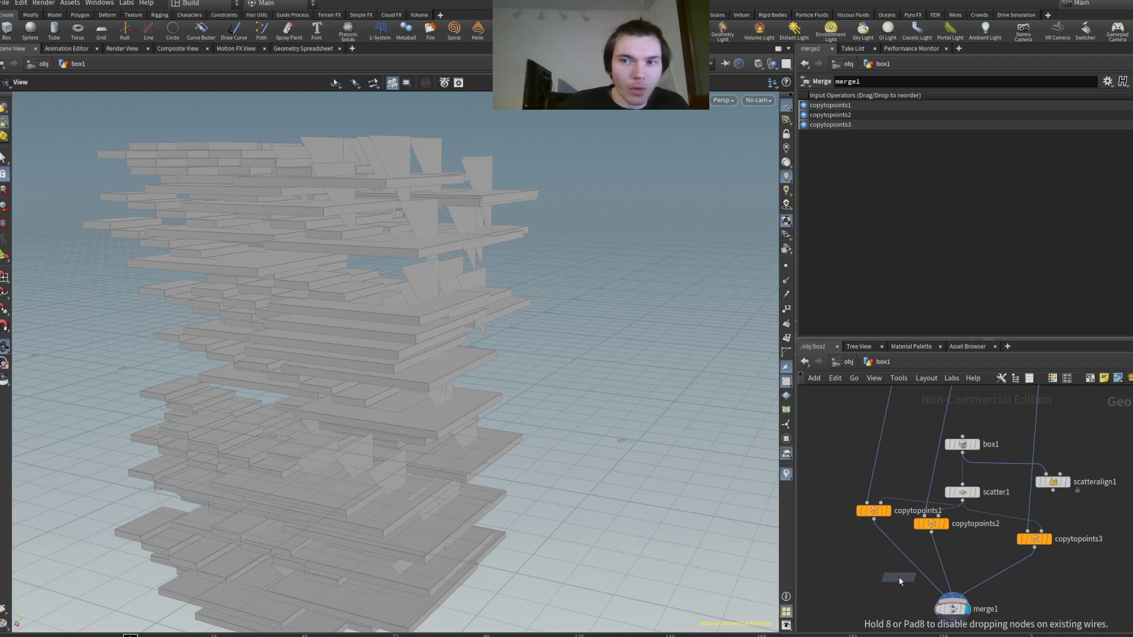
left_click(897, 550)
left_click_drag(354, 354, 400, 348)
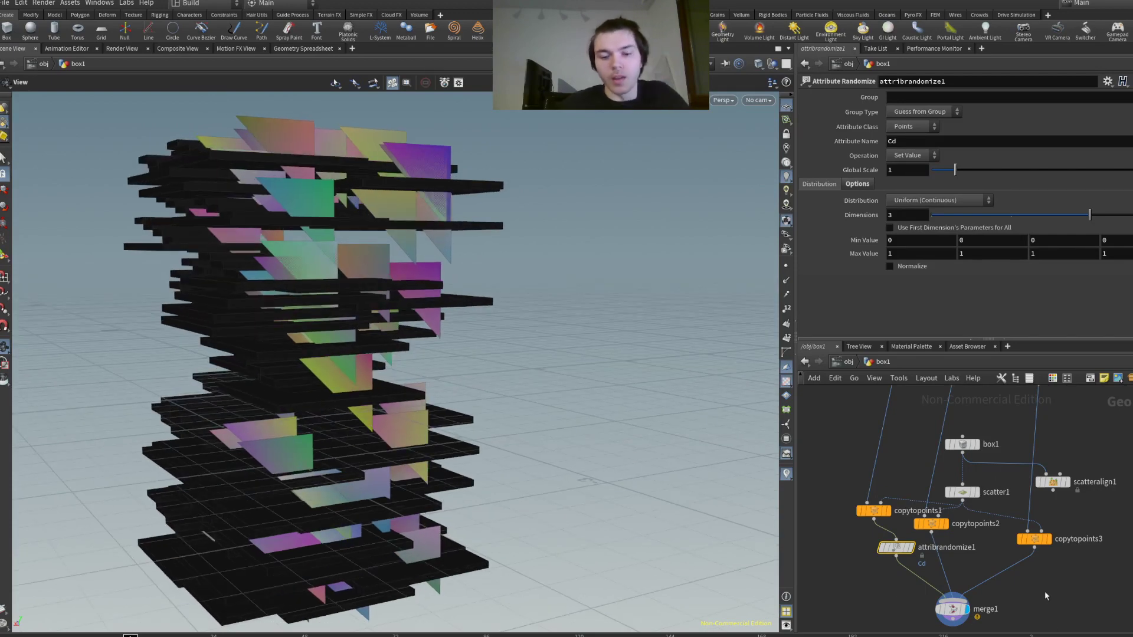
left_click_drag(952, 609, 938, 562)
mouse_move(383, 413)
left_mouse_down()
mouse_move(355, 437)
mouse_move(460, 379)
mouse_move(407, 415)
mouse_move(392, 405)
left_mouse_up()
- Set the attribute name of attribrandomize1 to pscale and inspect the tower
left_click(896, 548)
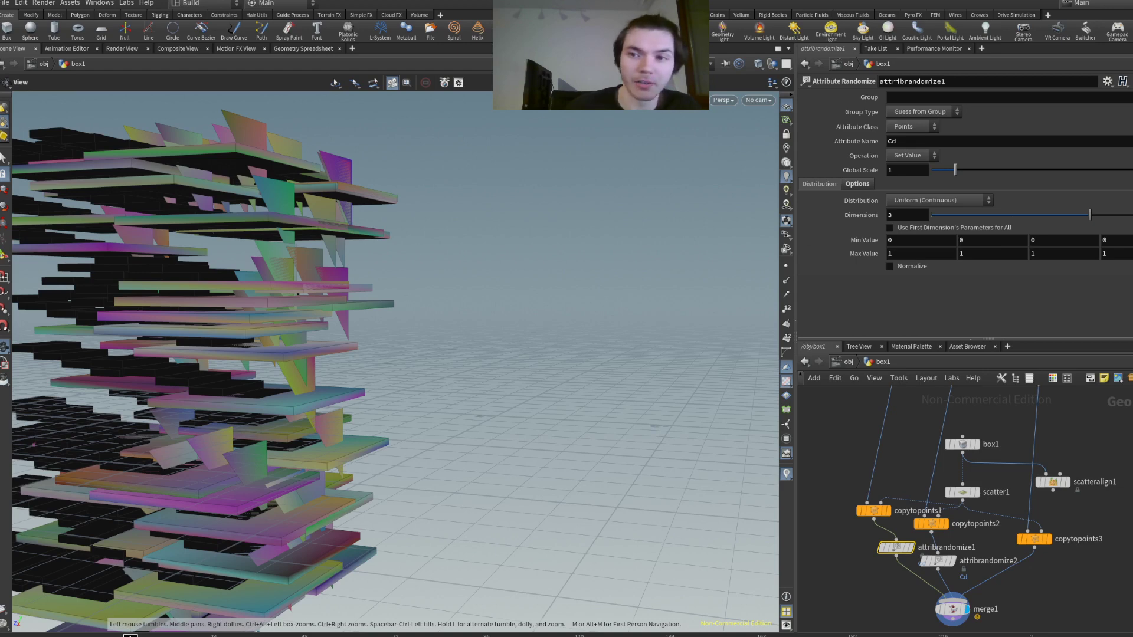
double_click(892, 141)
type("p")
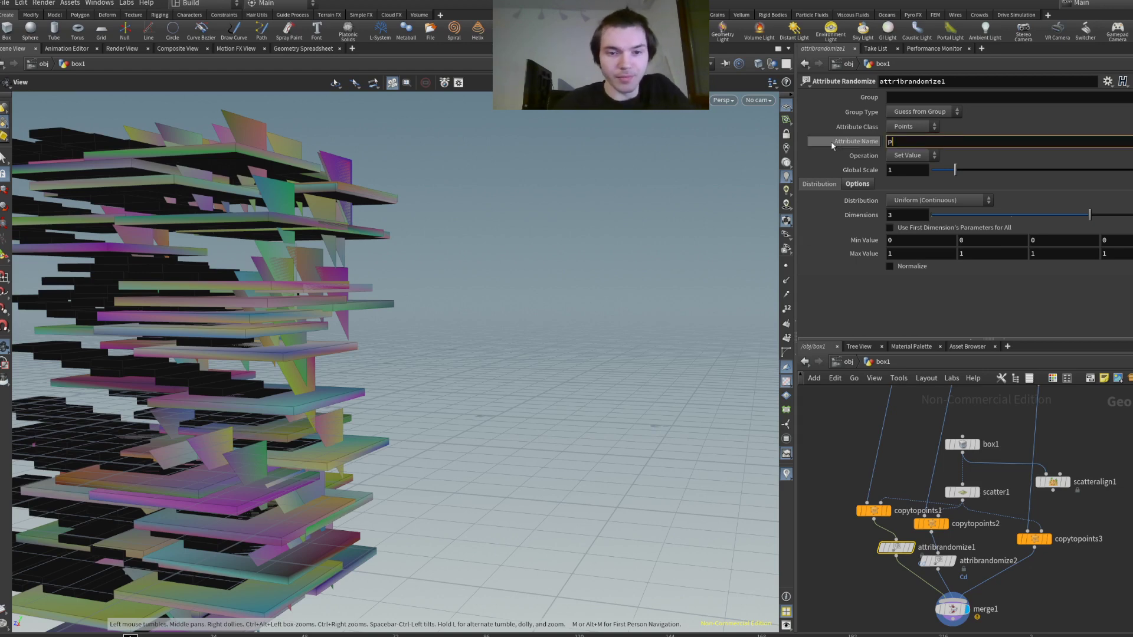
type("scale")
key("Return")
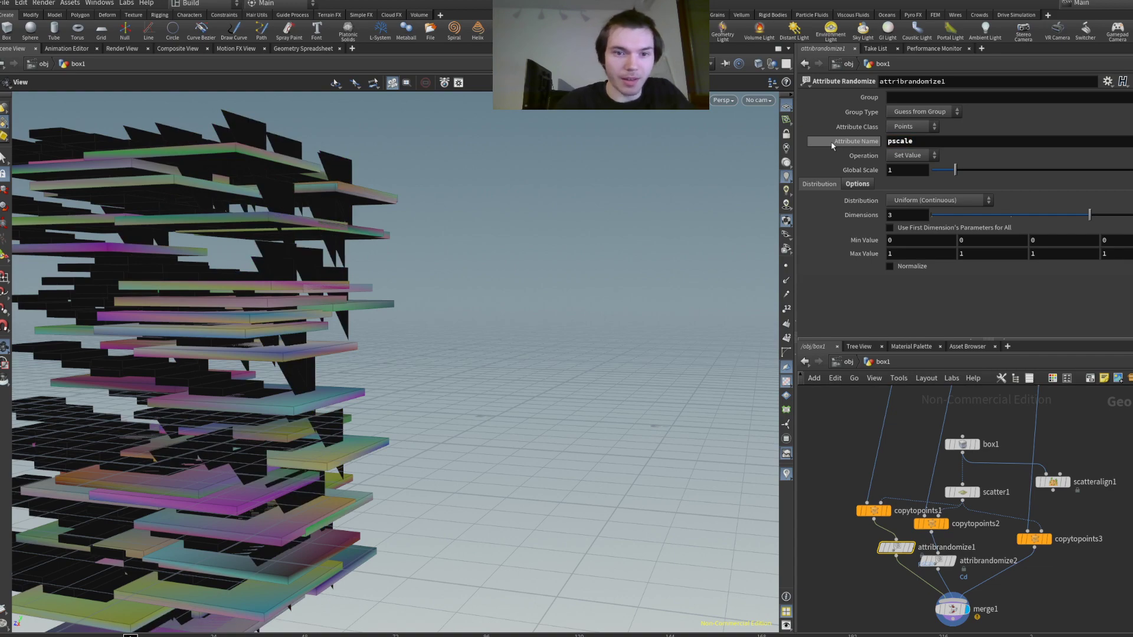
left_click_drag(435, 245, 377, 285)
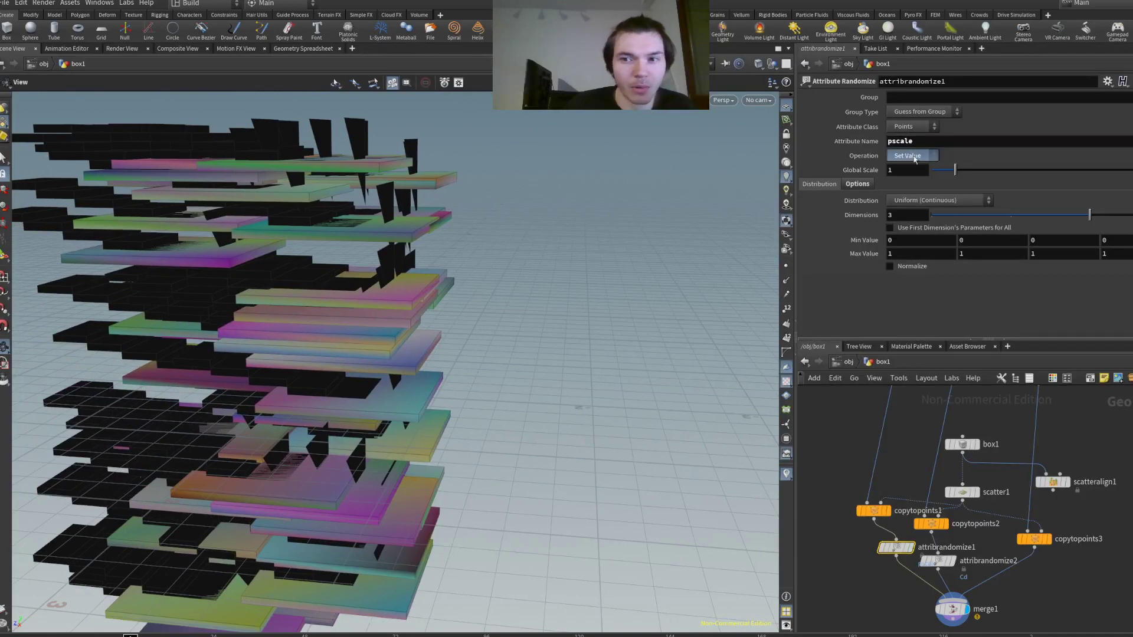
- Set the attribute name of attribrandomize2 to pscale
double_click(938, 561)
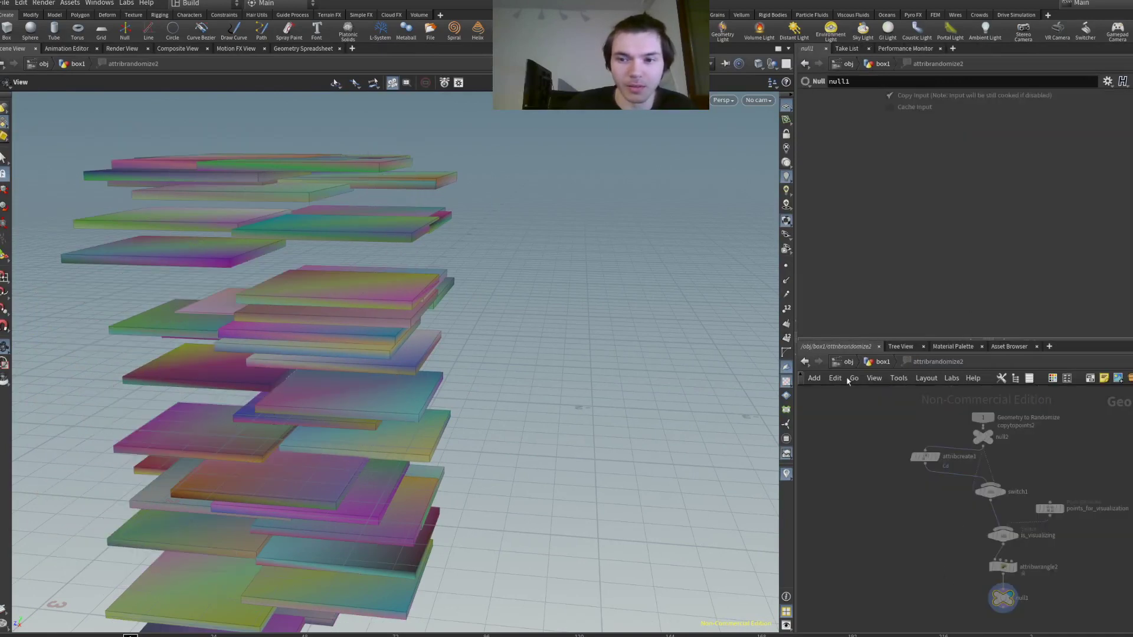
left_click(804, 362)
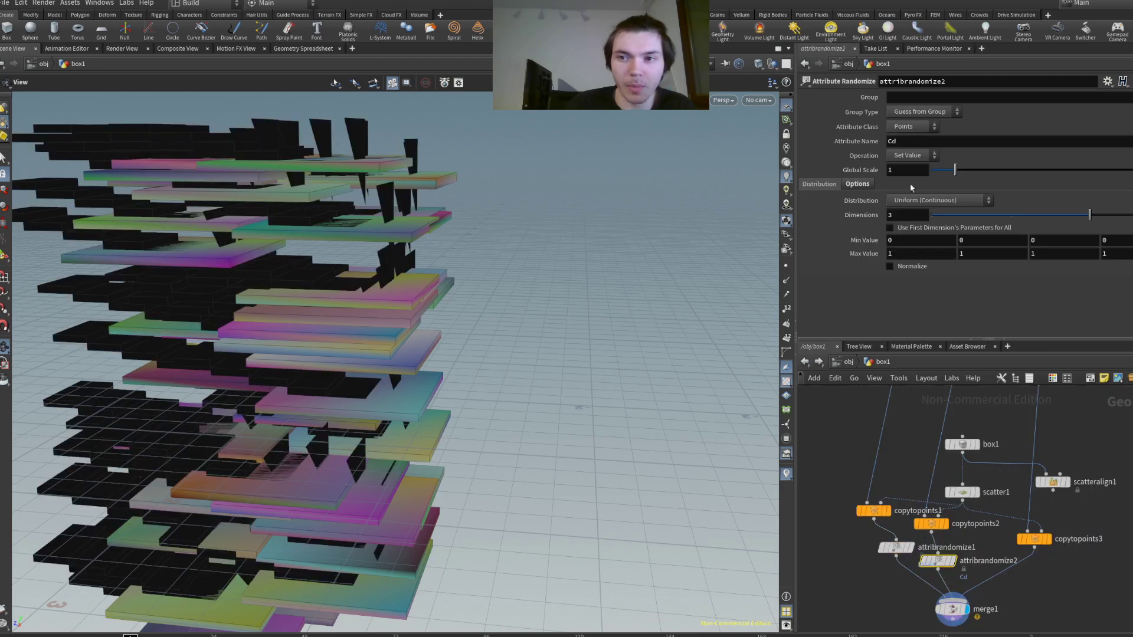
double_click(906, 141)
type("pscale")
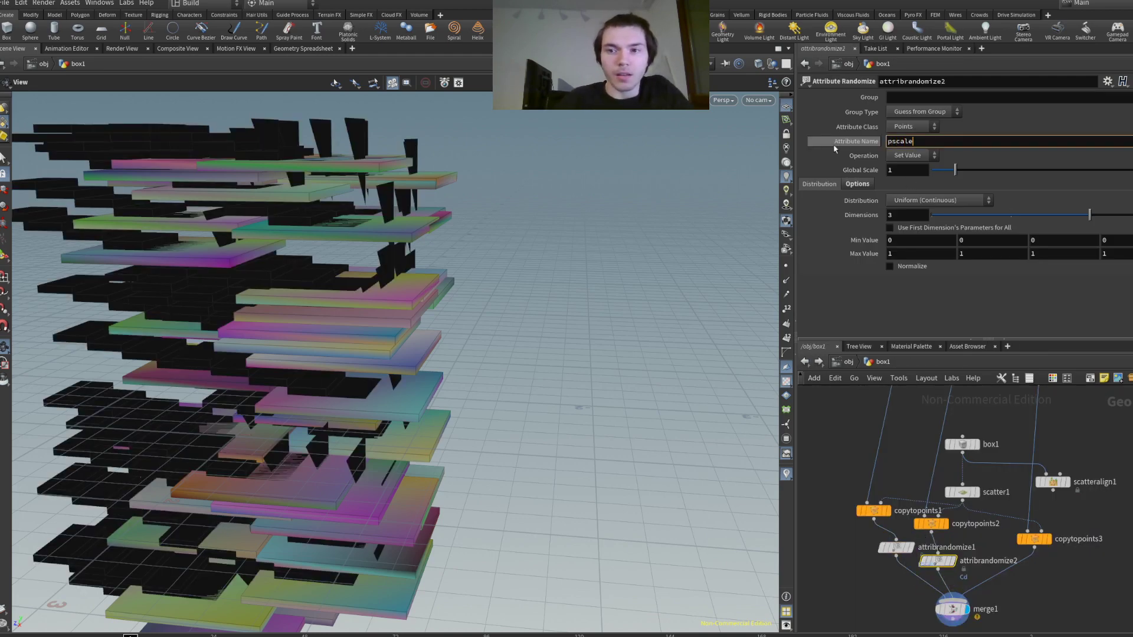
key("Return")
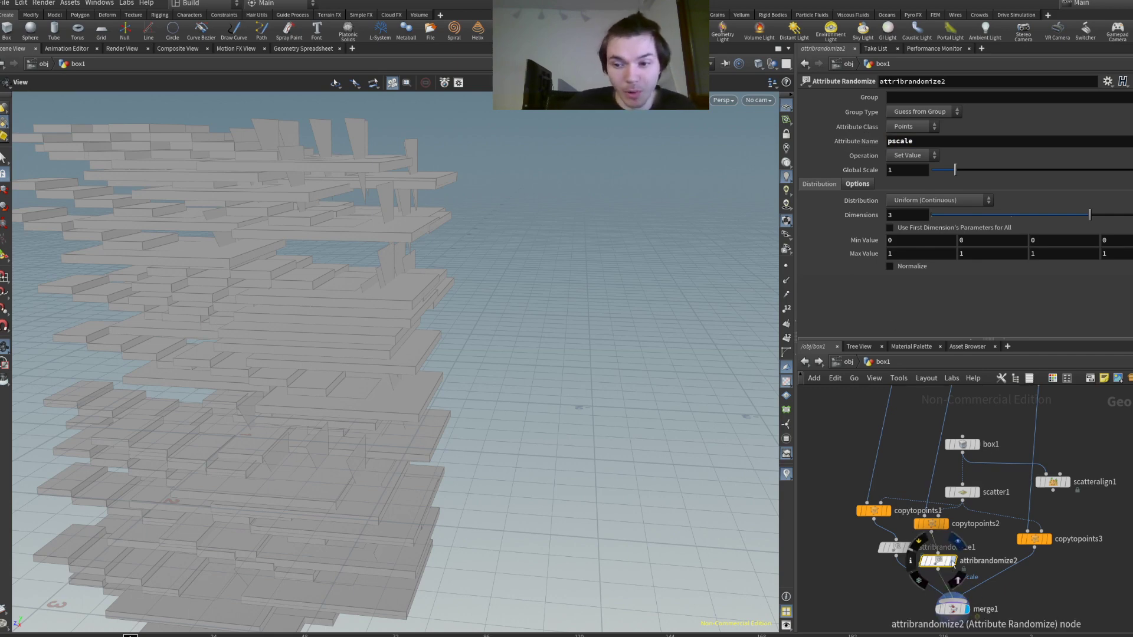
- Display attribrandomize2 on its own and compare it with the output of copytopoints2
left_click(956, 544)
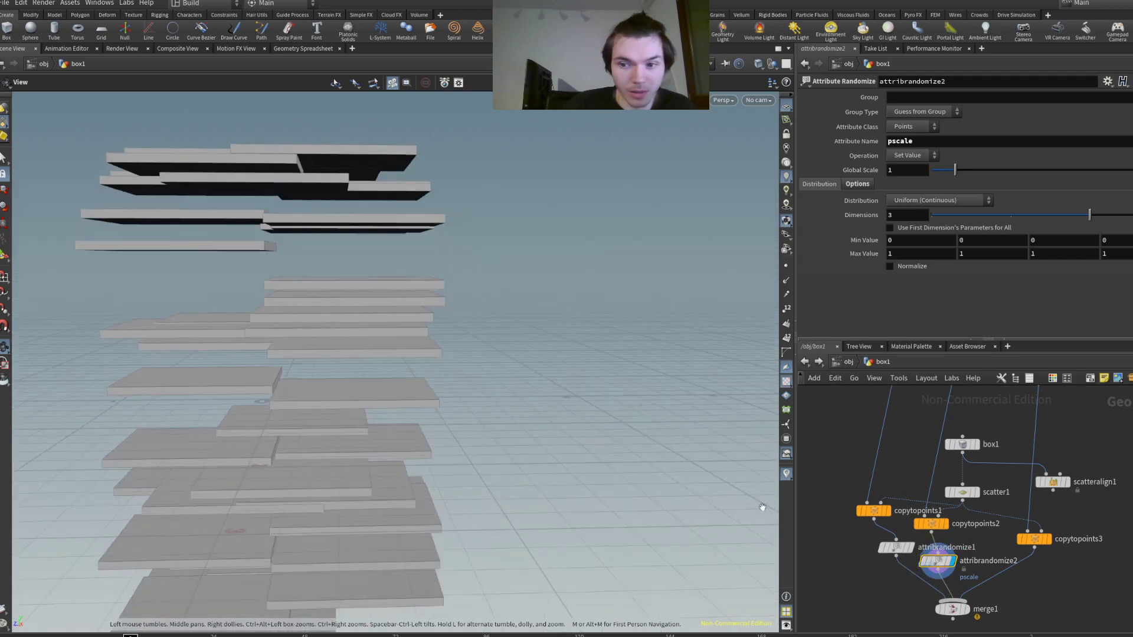
left_click(946, 523)
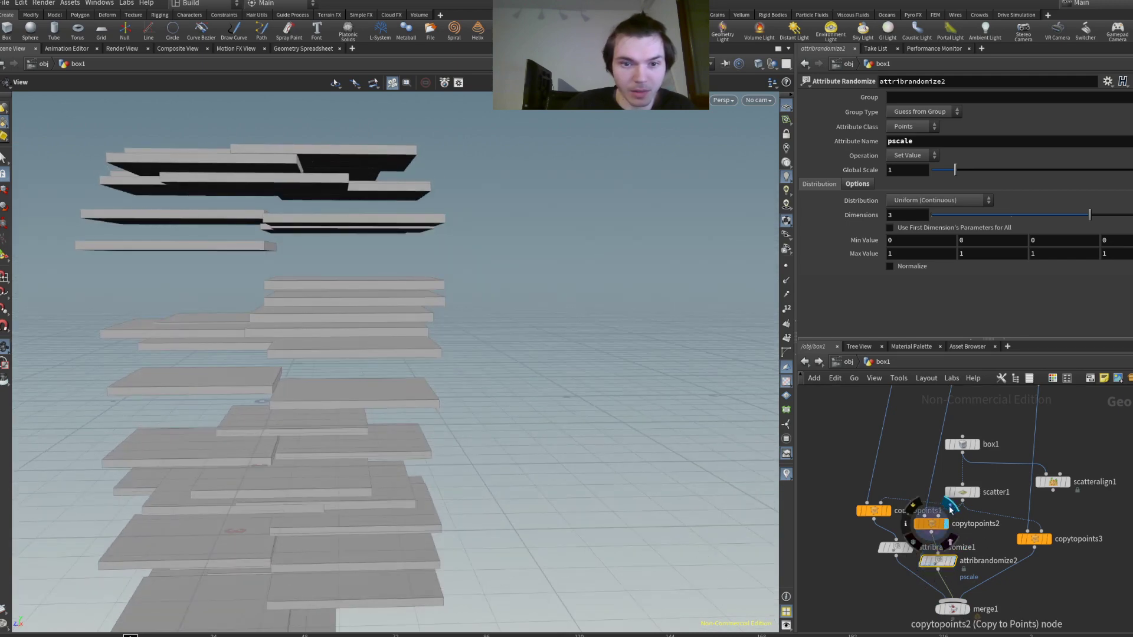
mouse_move(951, 562)
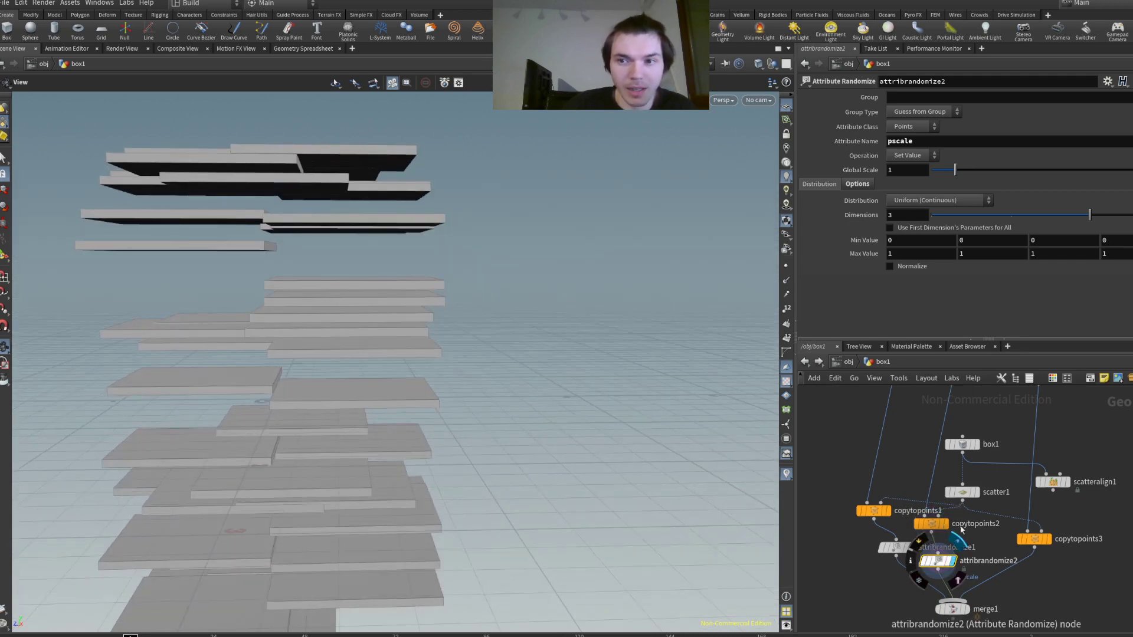
- Set attribrandomize2's Global Scale to 1.17 and try Primitives and Vertices as its Attribute Class before returning to Points
mouse_move(956, 170)
left_mouse_down()
mouse_move(984, 177)
mouse_move(960, 175)
left_mouse_up()
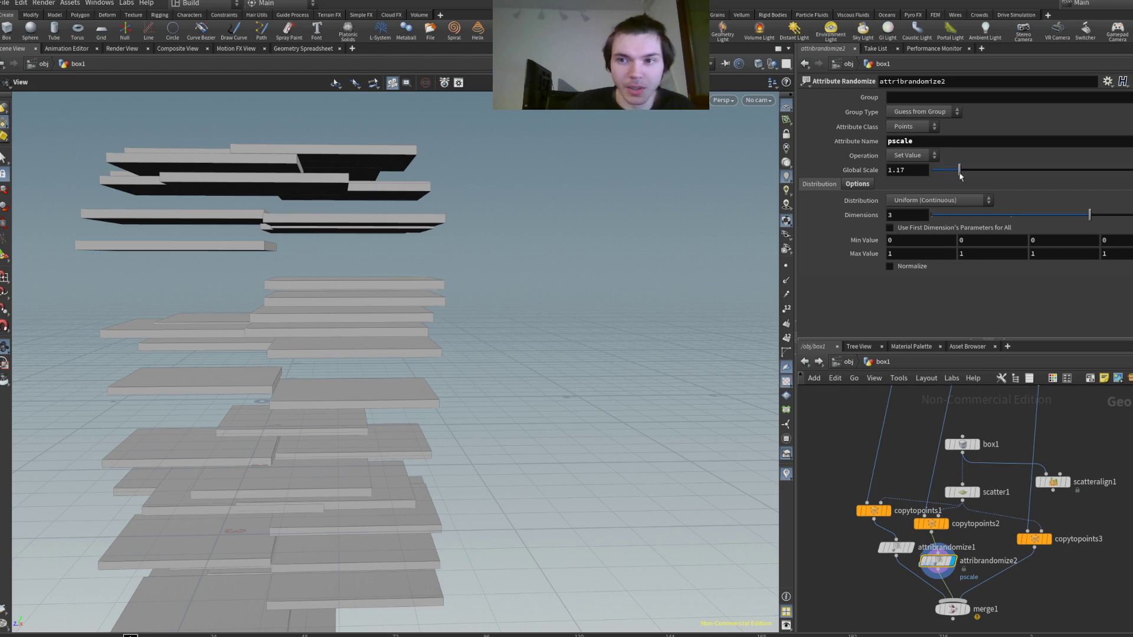
left_click(925, 134)
left_click(917, 155)
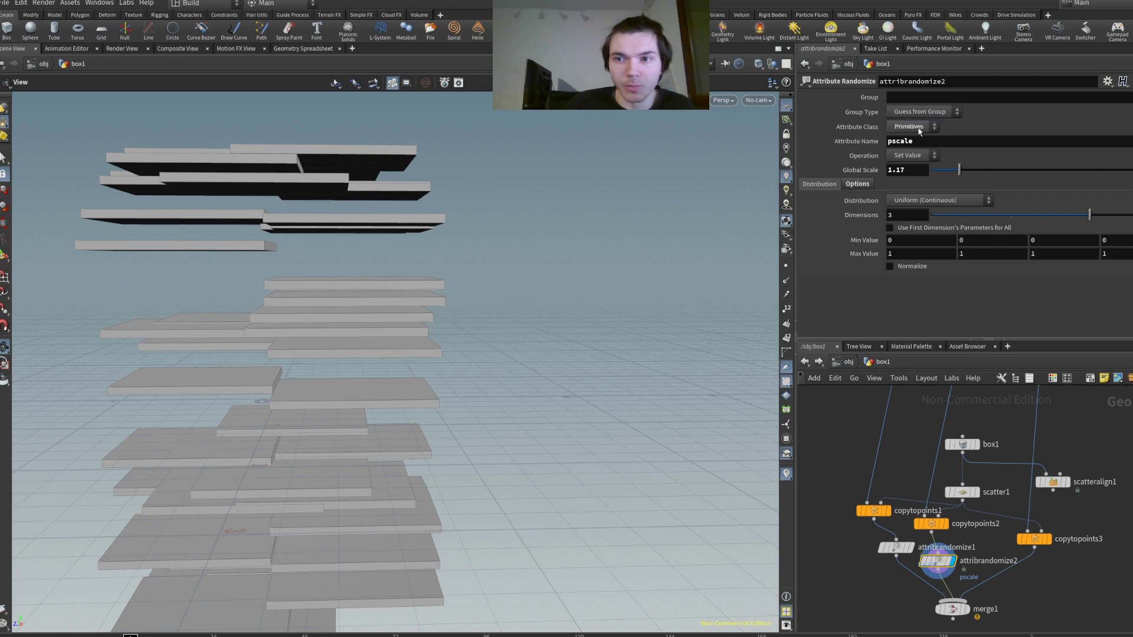
left_click(924, 128)
left_click(924, 135)
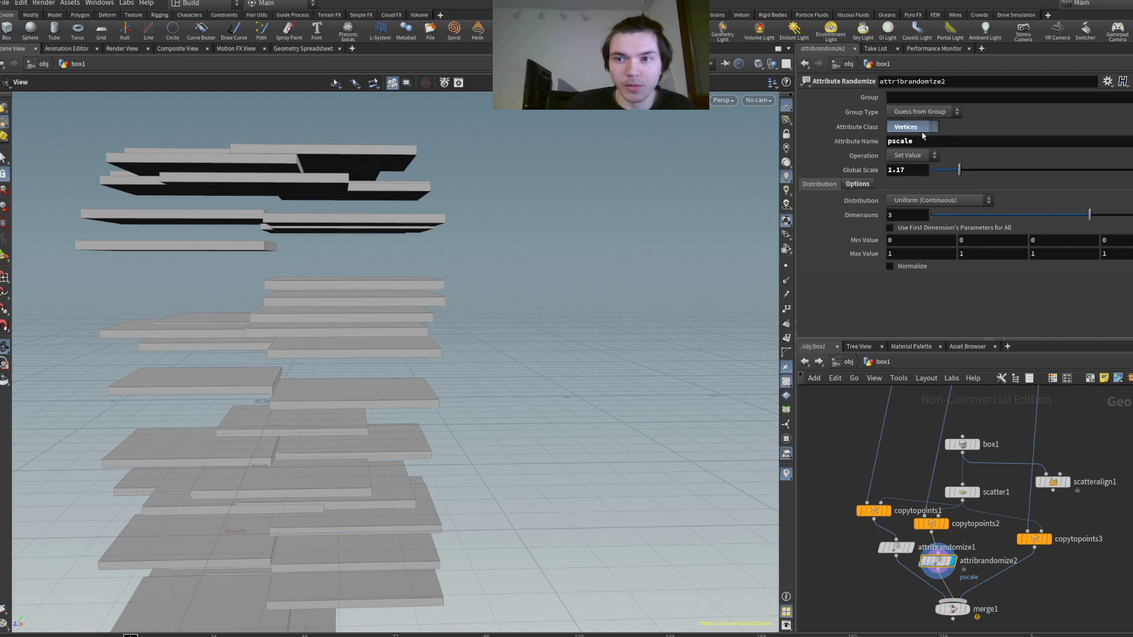
left_click(916, 166)
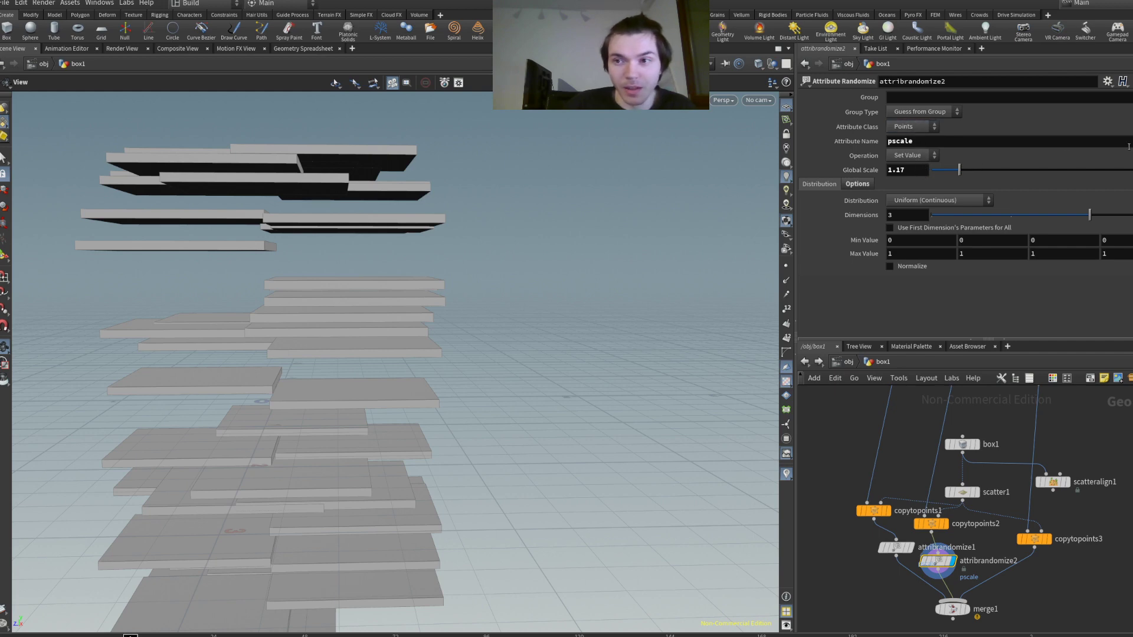
- Set the attribute name of attribrandomize2 to P and display merge1 to inspect the merged tower
type("P")
key("Return")
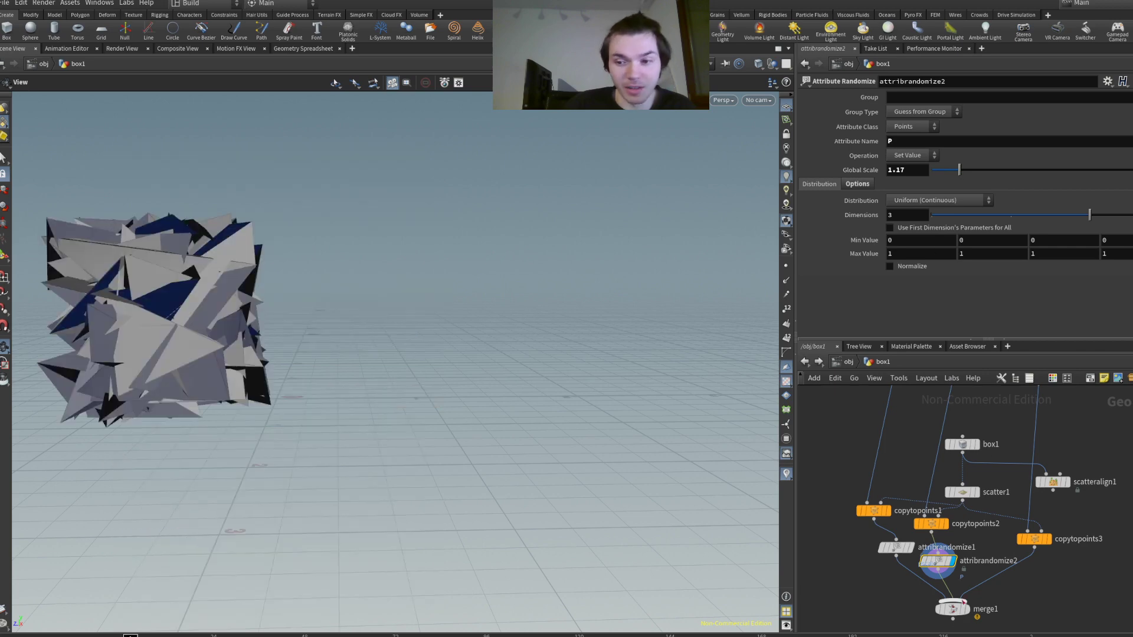
left_click(975, 591)
mouse_move(523, 392)
left_mouse_down()
mouse_move(404, 398)
mouse_move(535, 401)
left_mouse_up()
left_click_drag(355, 367, 446, 362)
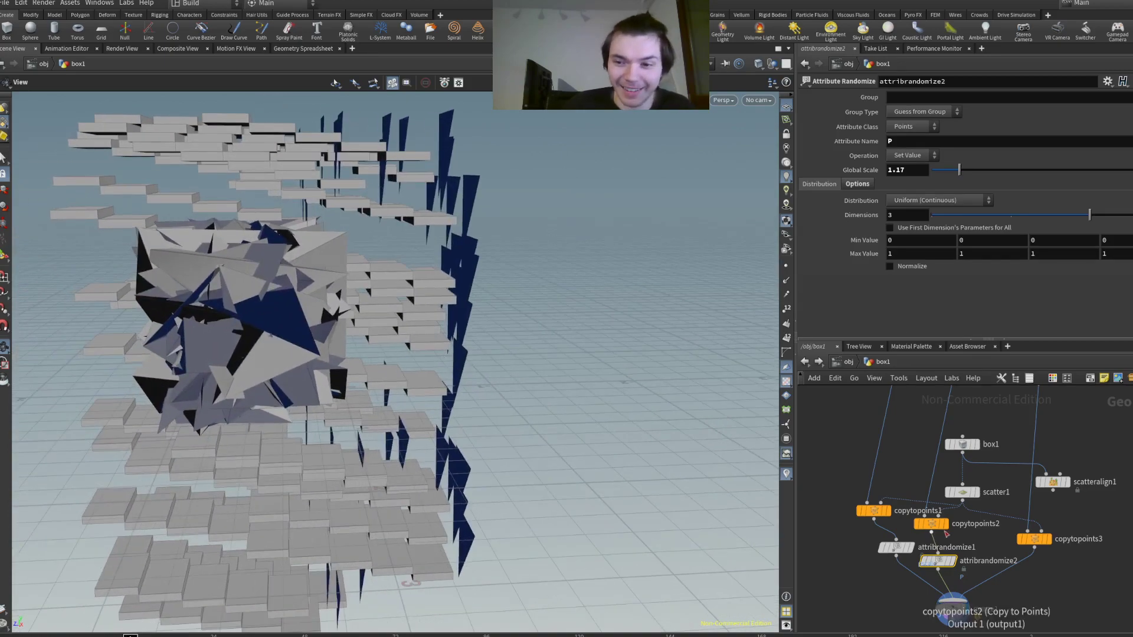
- Try attribrandomize2 with Two Values at a probability of 0.318, then with Constant Value (not random) and 1 dimension
left_click(925, 233)
left_click_drag(1050, 267, 1007, 268)
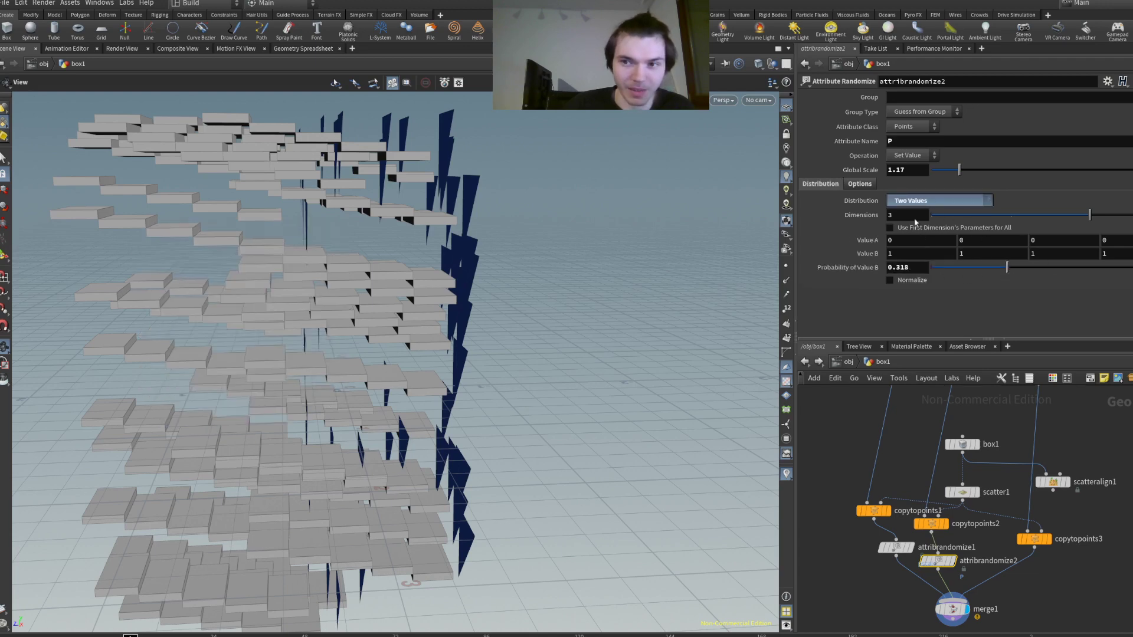
left_click(915, 222)
mouse_move(950, 215)
left_mouse_down()
mouse_move(938, 216)
mouse_move(1004, 216)
mouse_move(956, 217)
left_mouse_up()
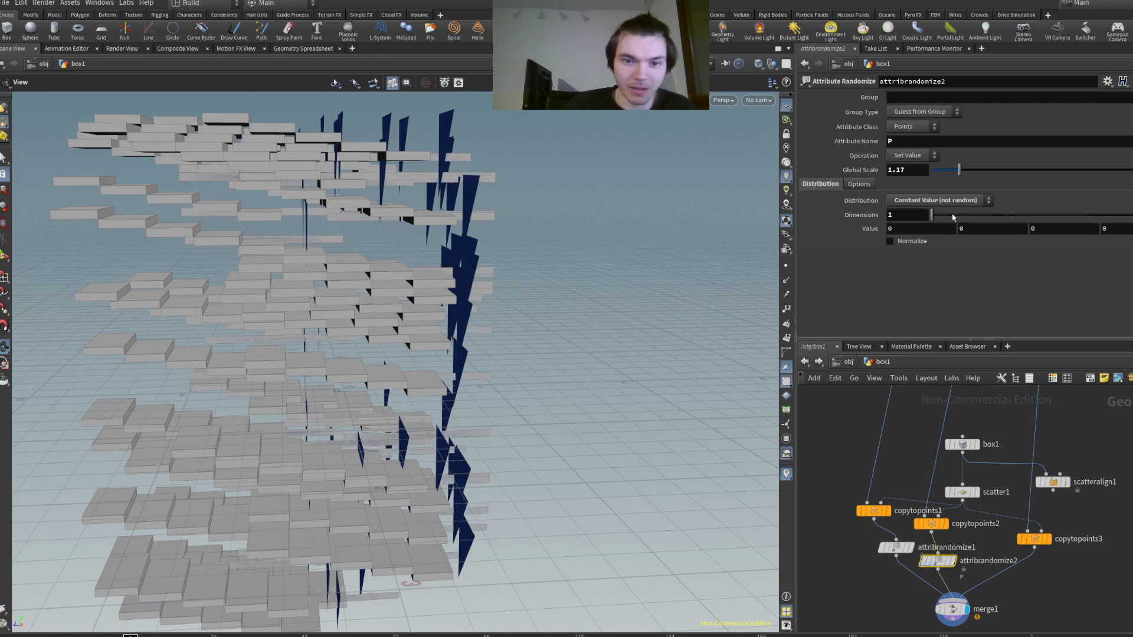
- Delete attribrandomize2 and move attribrandomize1 aside beneath copytopoints1 in the network
left_click_drag(601, 283, 642, 303)
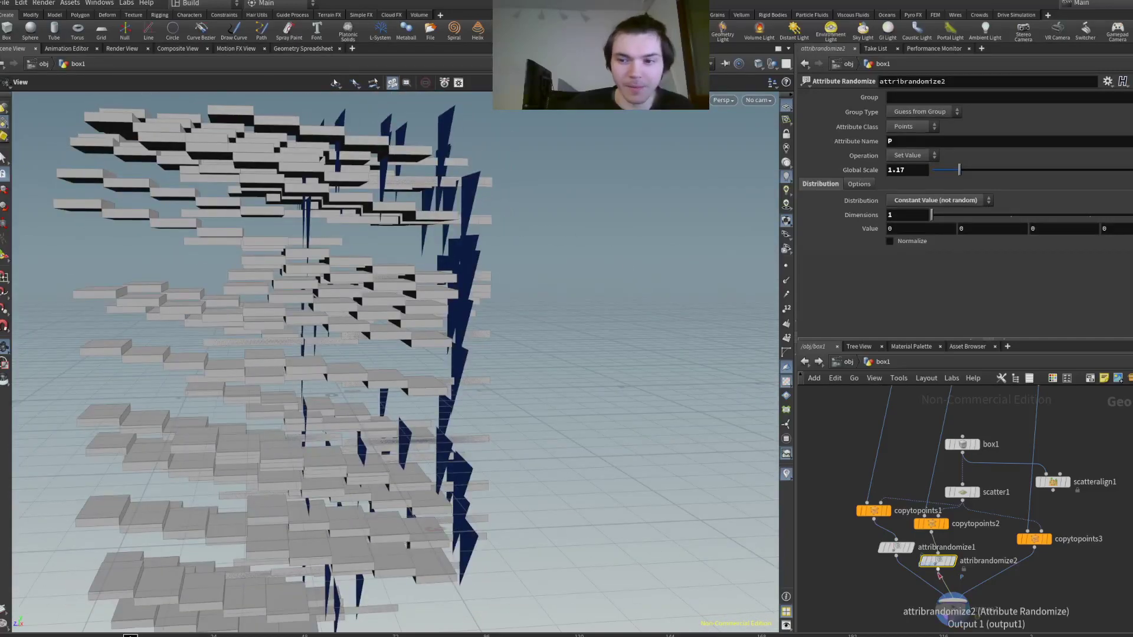
key("Delete")
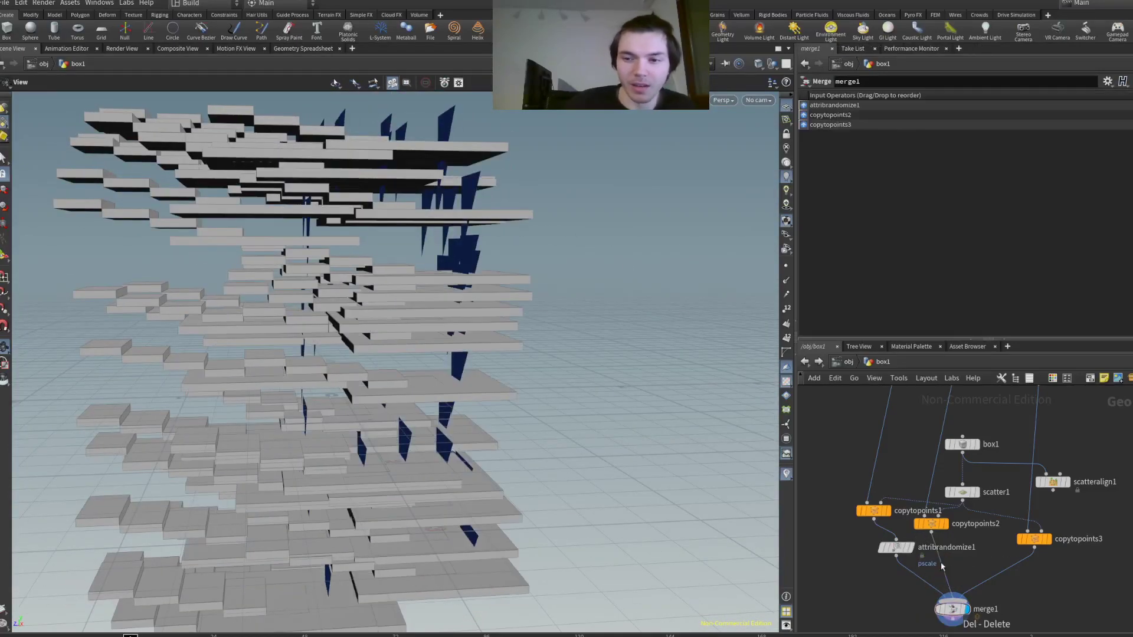
left_click_drag(897, 548, 854, 553)
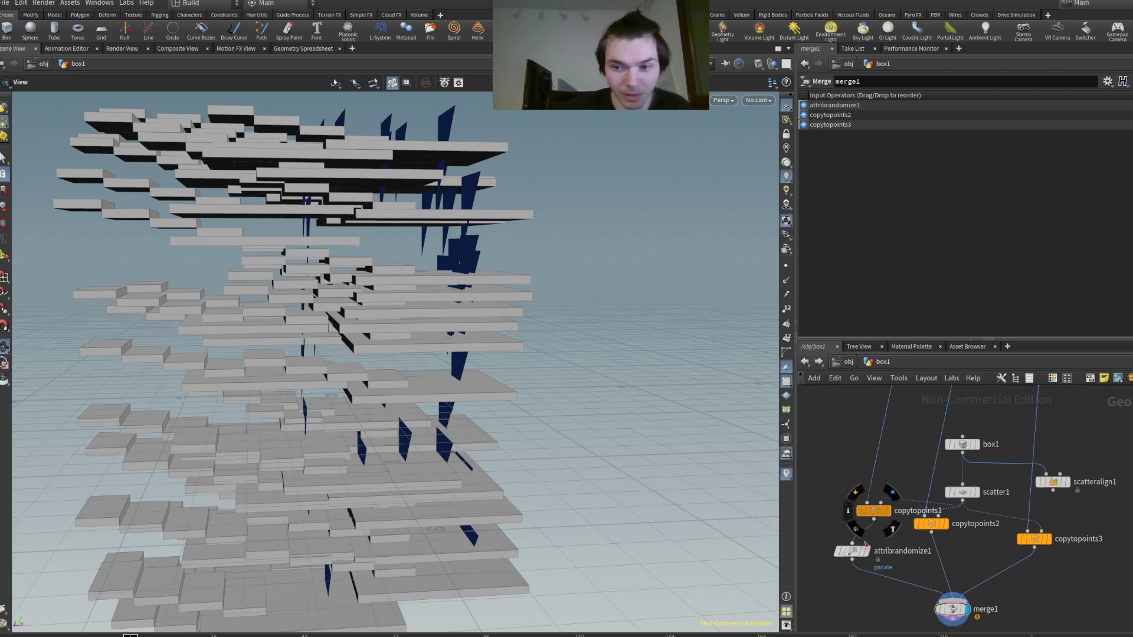
- Limit copytopoints1 to target points 10, 42, 46, 5, 13, 19, 29, 36 and 38 by picking scattered points in the viewport
left_click(875, 517)
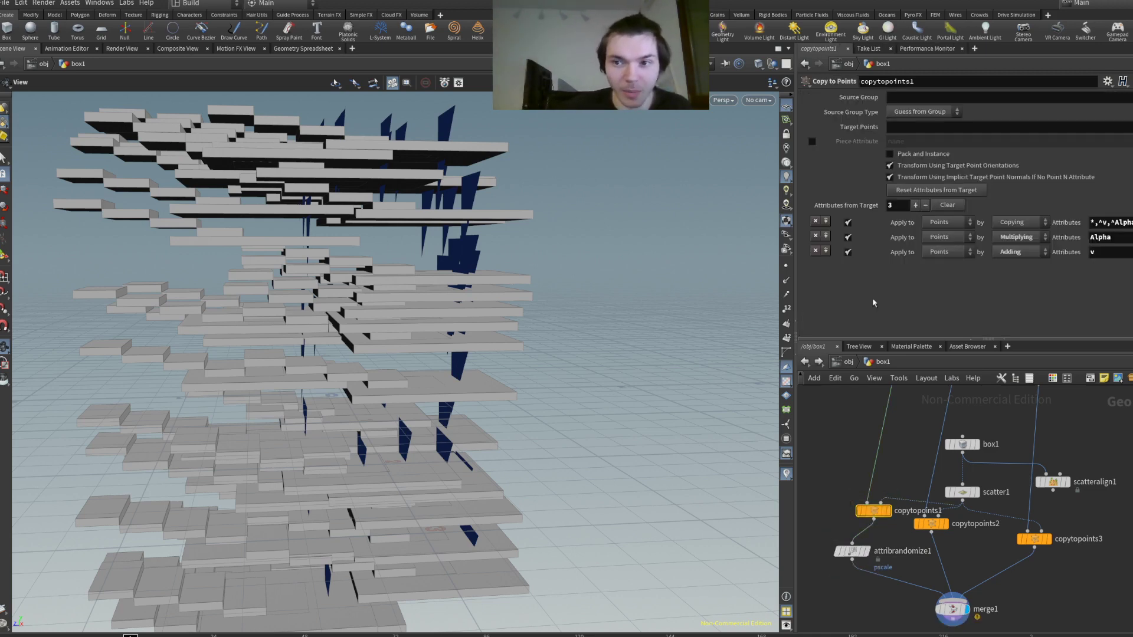
left_click(1130, 127)
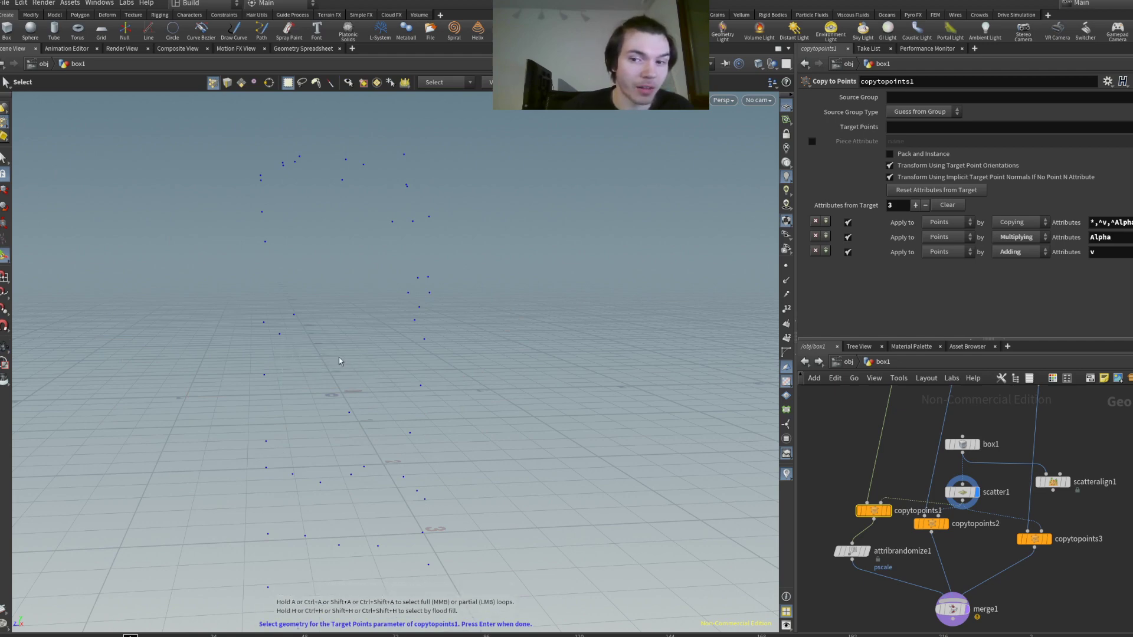
left_click_drag(339, 361, 230, 284)
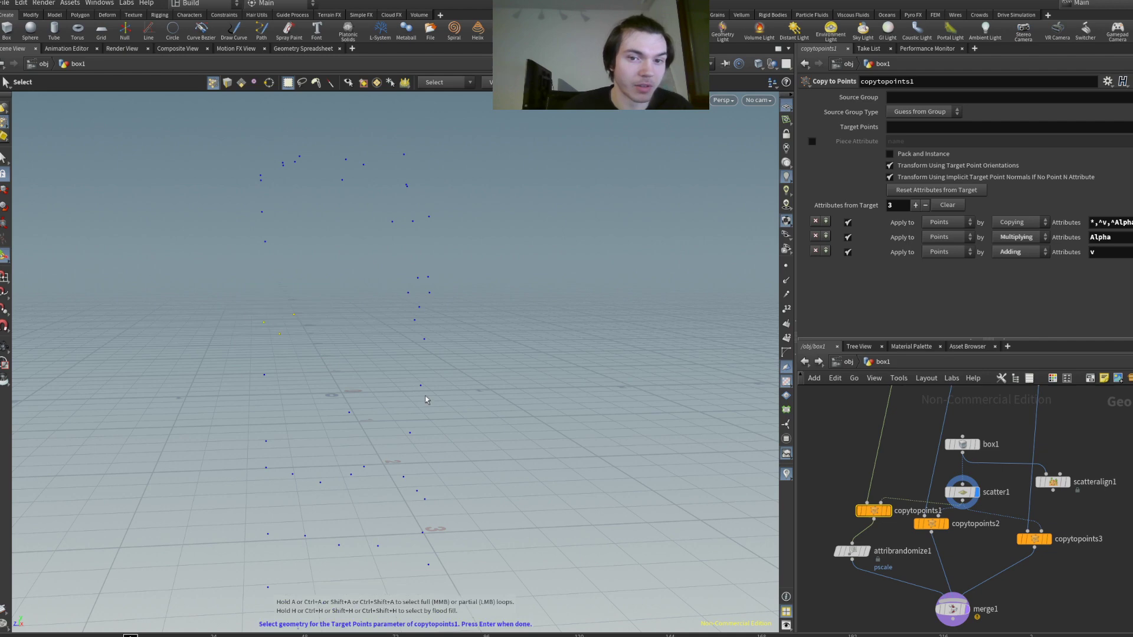
left_click_drag(468, 567, 368, 471, "shift")
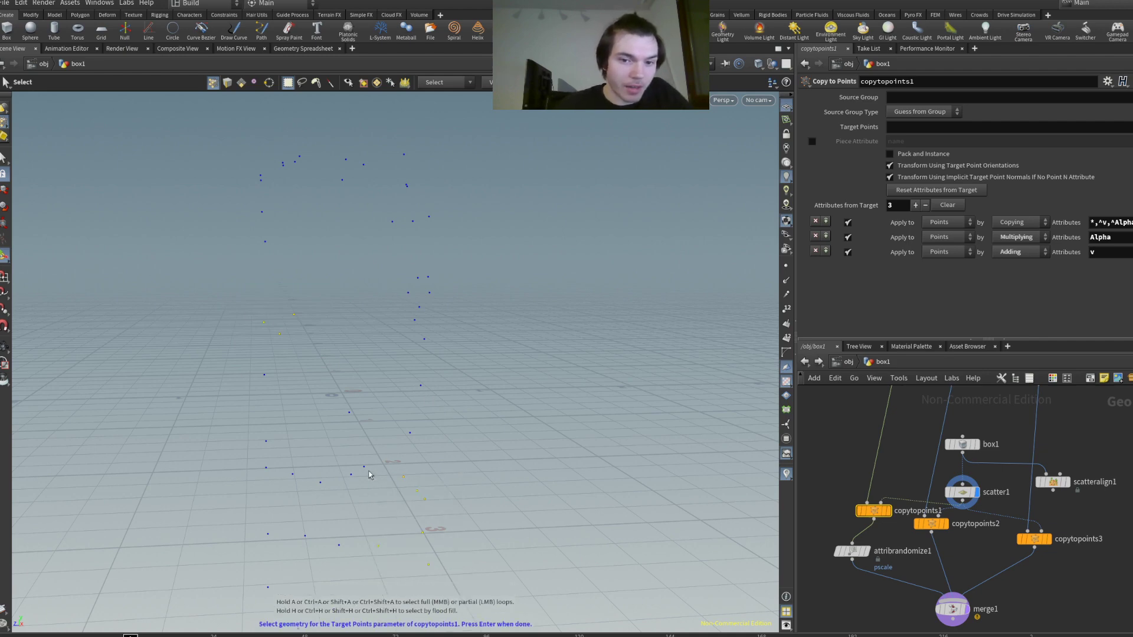
key("Return")
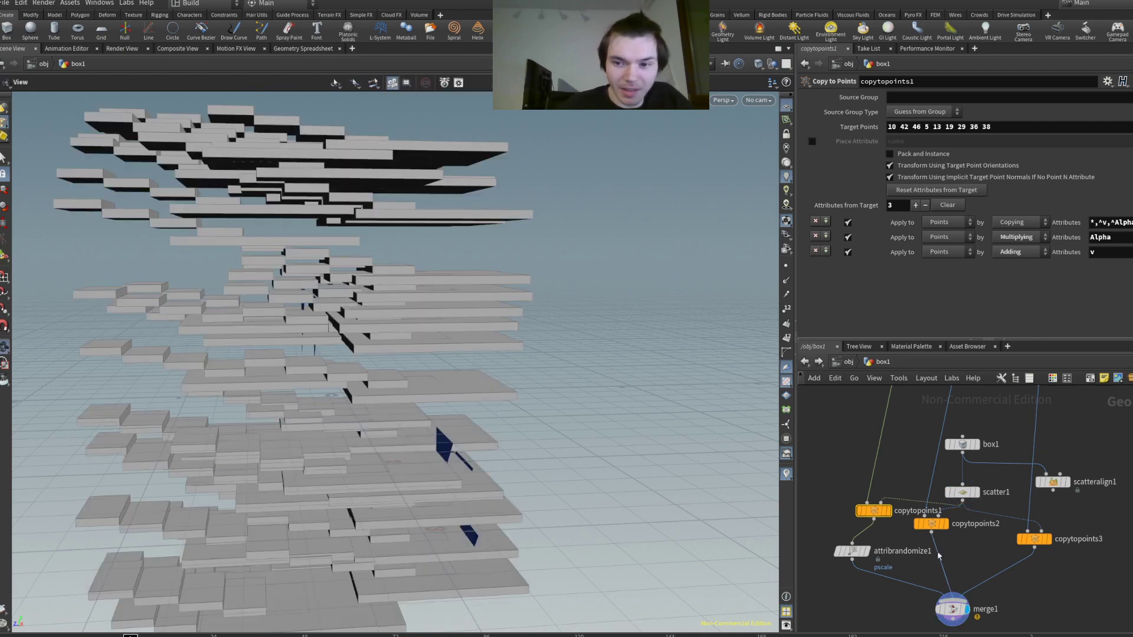
- Delete attribrandomize1 and show the parameters of copytopoints2
left_click(851, 552)
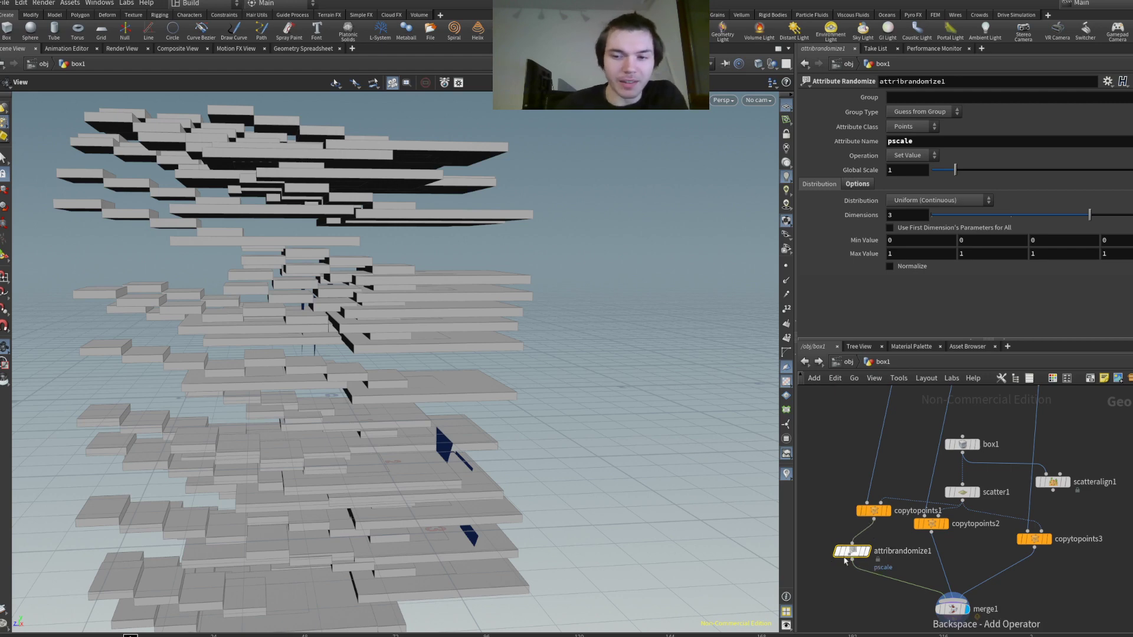
key("Delete")
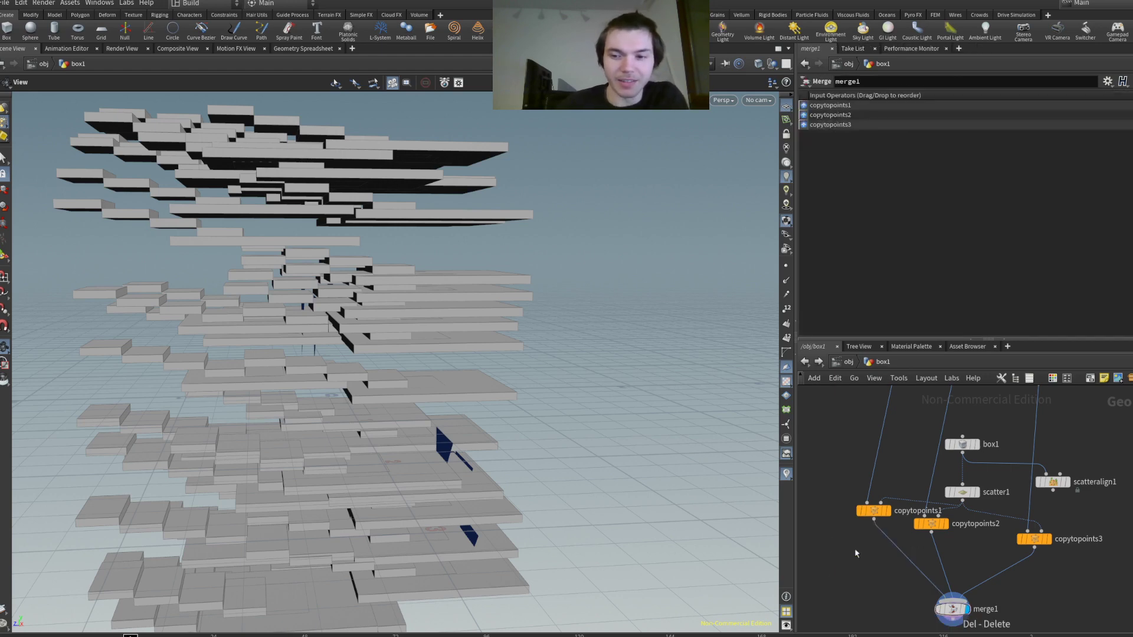
left_click(931, 524)
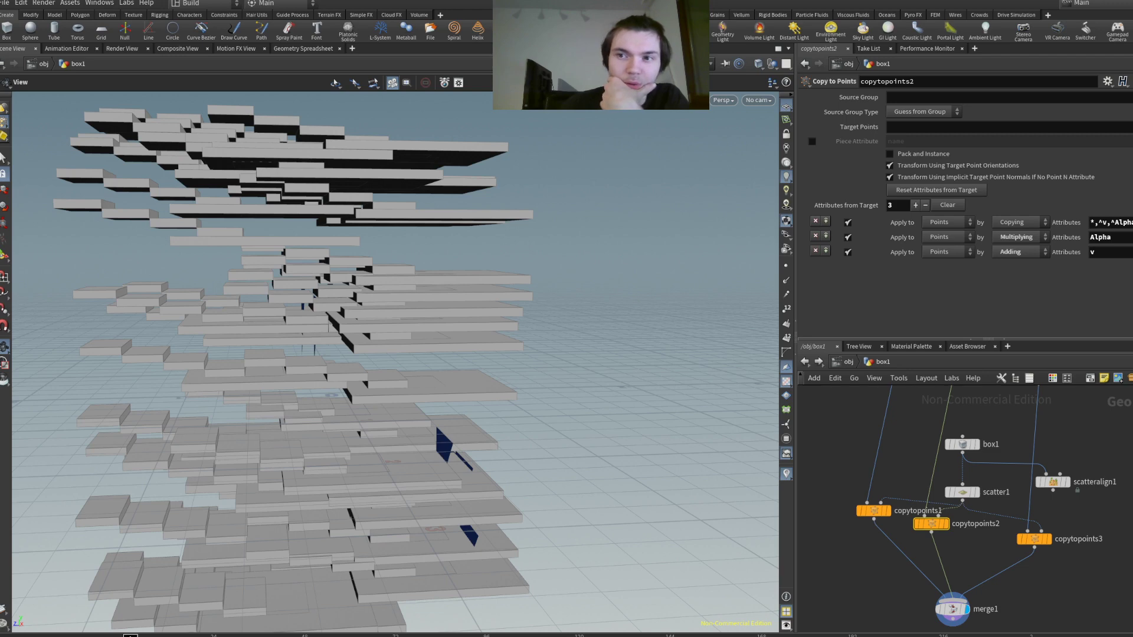
key("Return")
left_click_drag(511, 348, 313, 124)
key("Return")
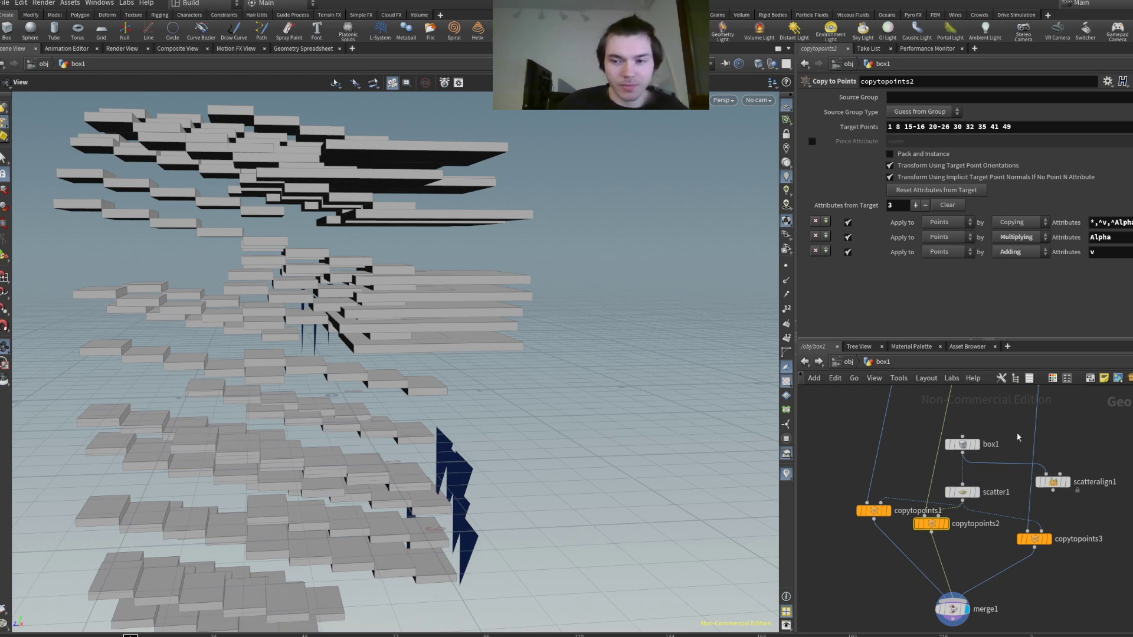
left_click(1034, 540)
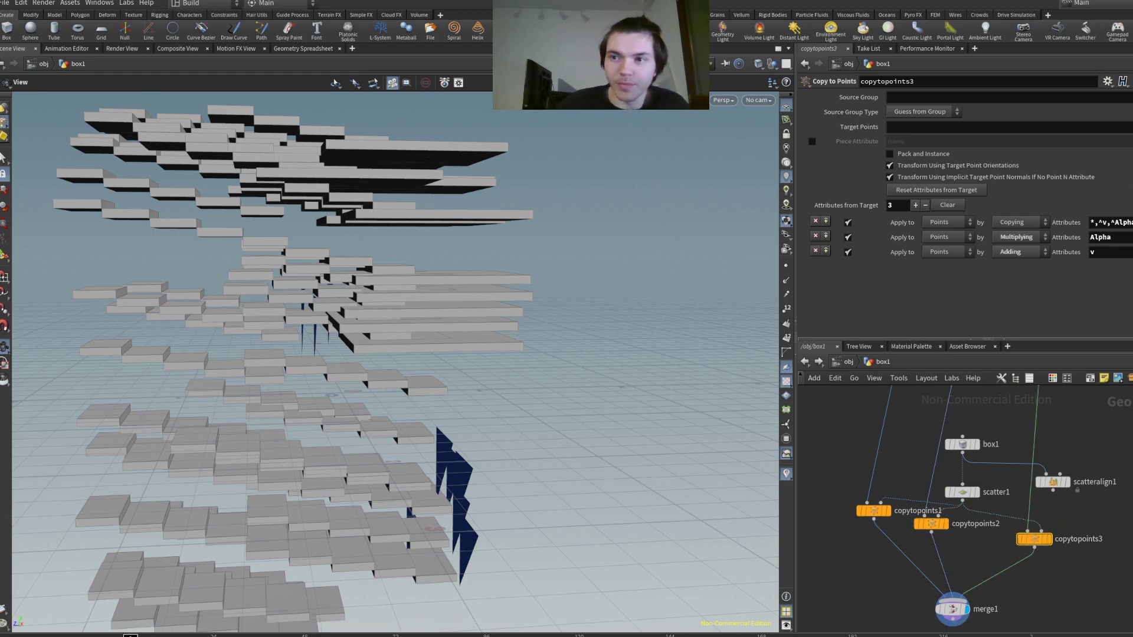
key("Return")
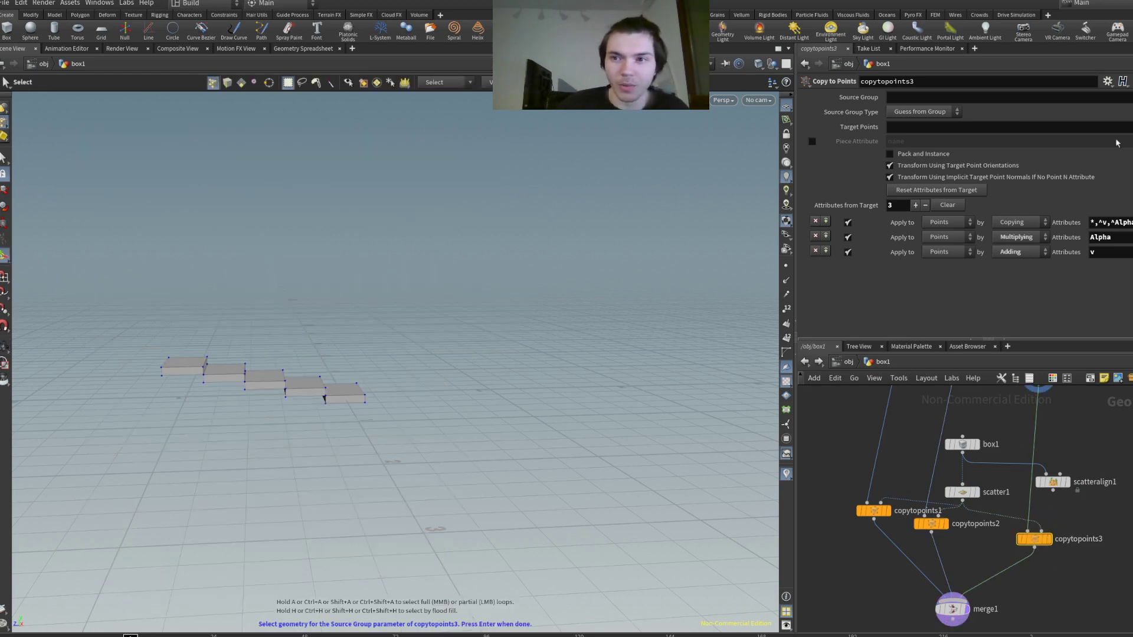
key("Return")
left_click_drag(477, 580, 198, 399)
key("Return")
left_click_drag(282, 373, 268, 316)
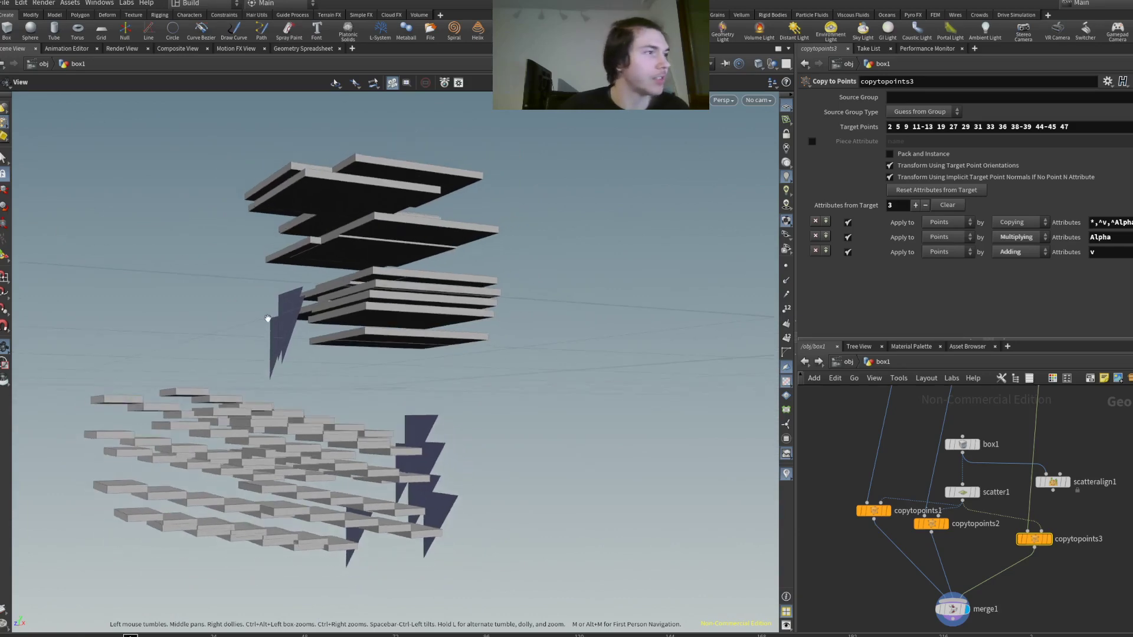
- Add a VDB from Polygons node beneath merge1, wire merge1 into it and display its result
middle_click_drag(1059, 577, 1091, 418)
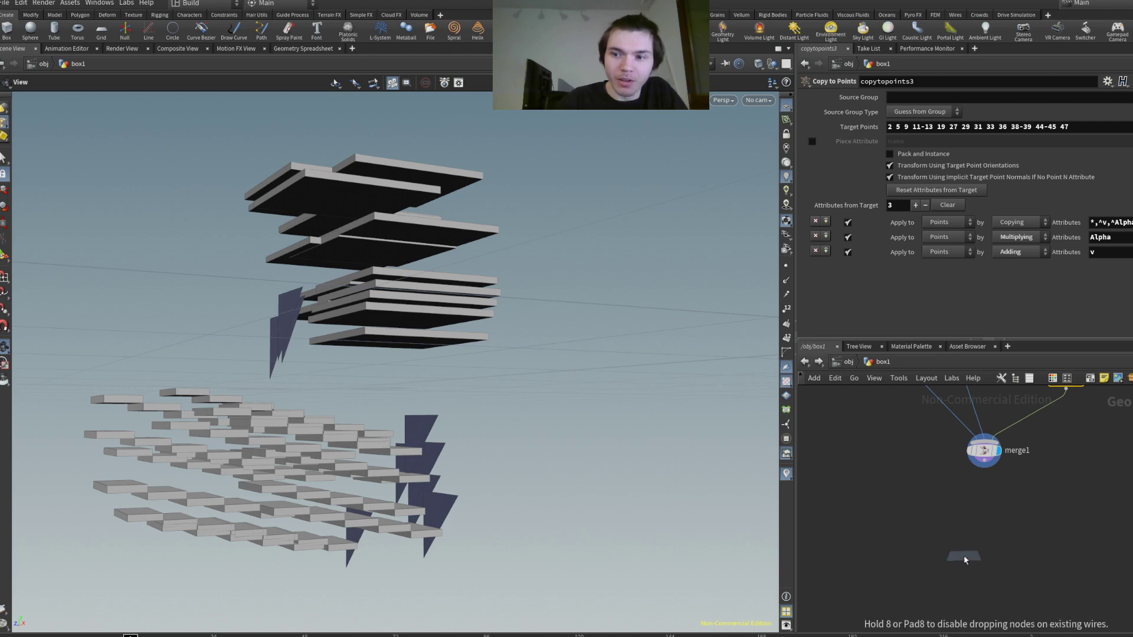
left_click(971, 540)
left_click(965, 530)
left_click_drag(971, 538, 958, 496)
left_click(983, 499)
- Set the voxel size of vdbfrompolygons1 to 0.01
left_click(911, 100)
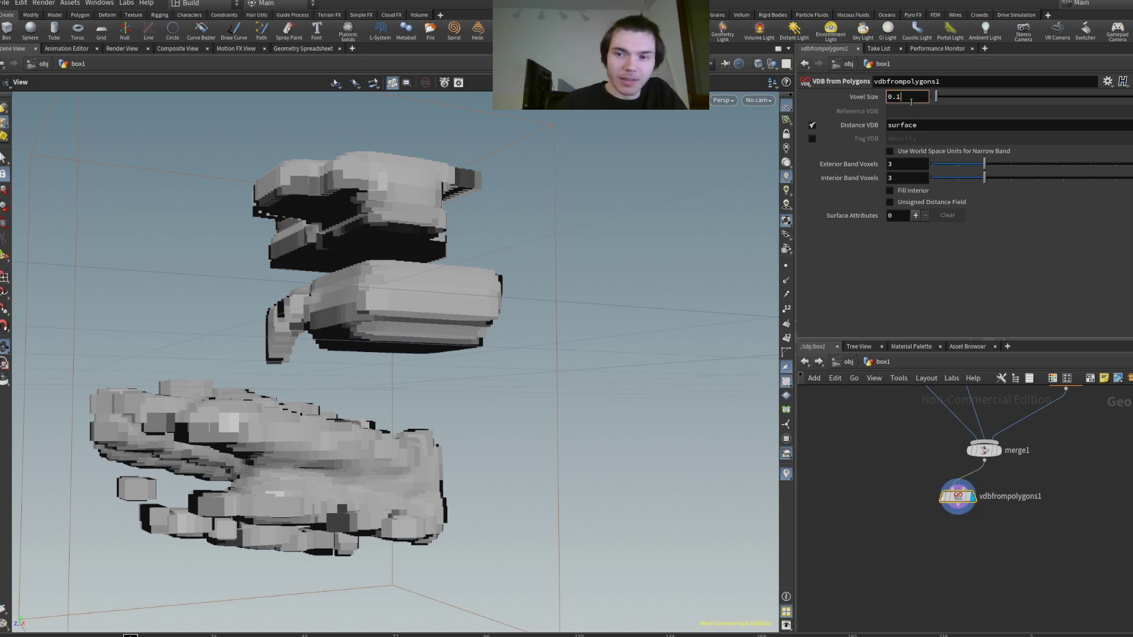
type("1")
key("Return")
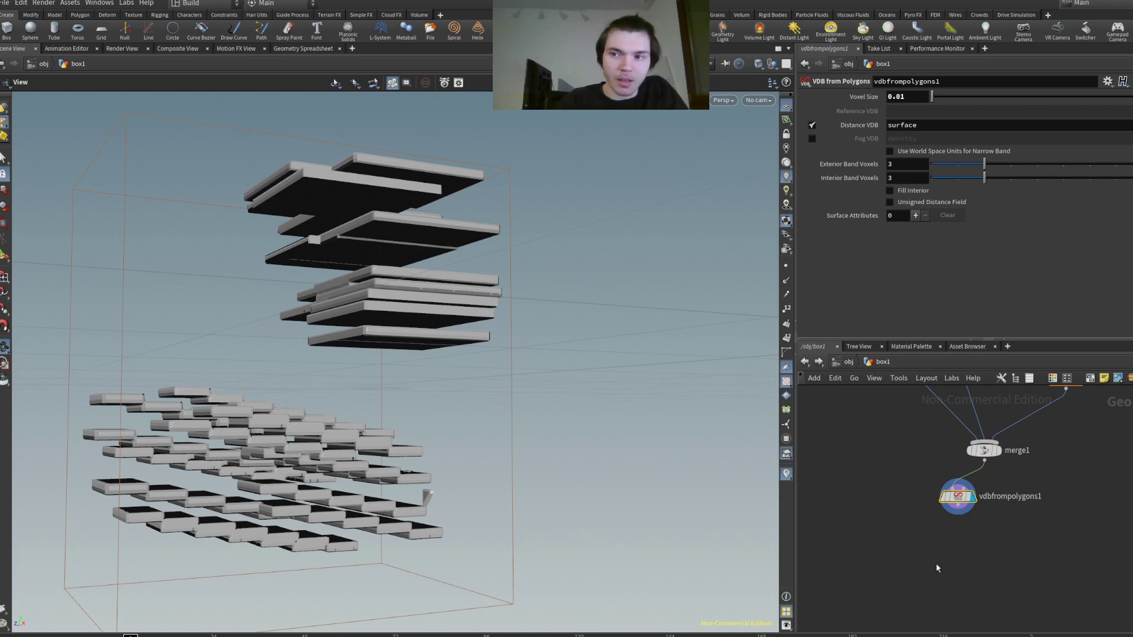
- Add a Volume VOP node below vdbfrompolygons1, feed the VDB into its first input and display it
key("Tab")
type("volumevop")
key("Return")
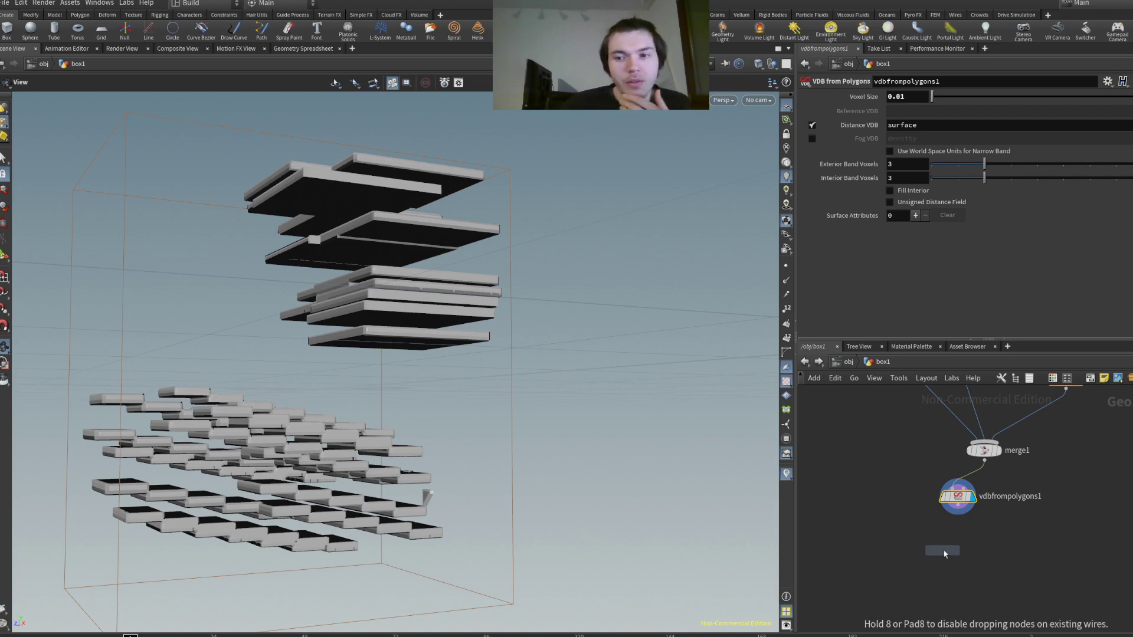
left_click(949, 547)
left_click_drag(531, 437, 560, 546)
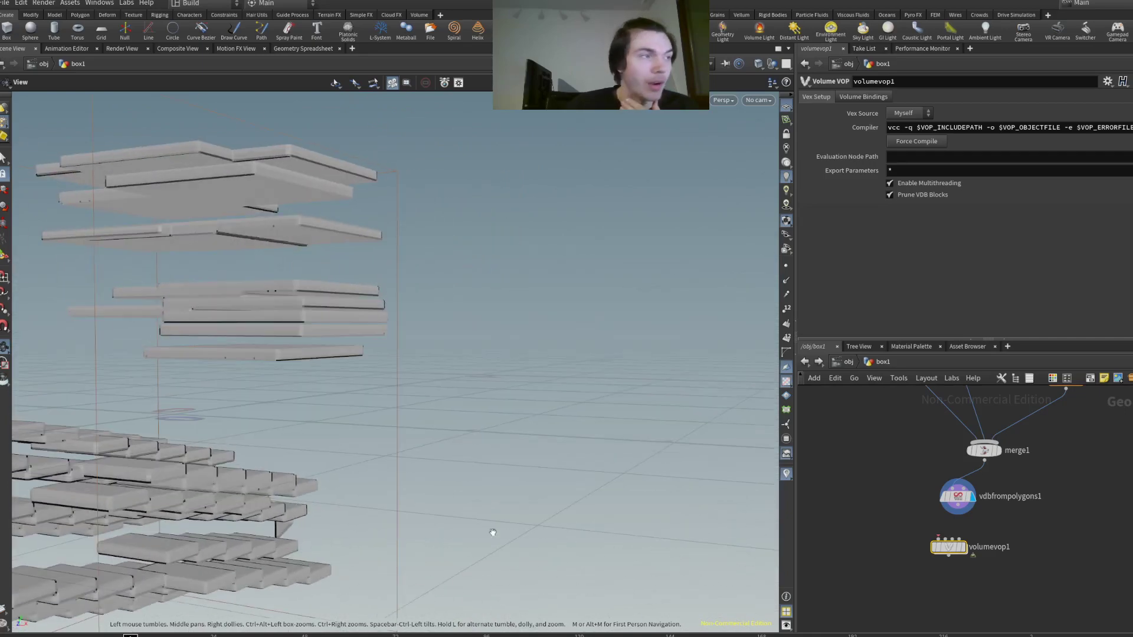
middle_click_drag(389, 468, 431, 466)
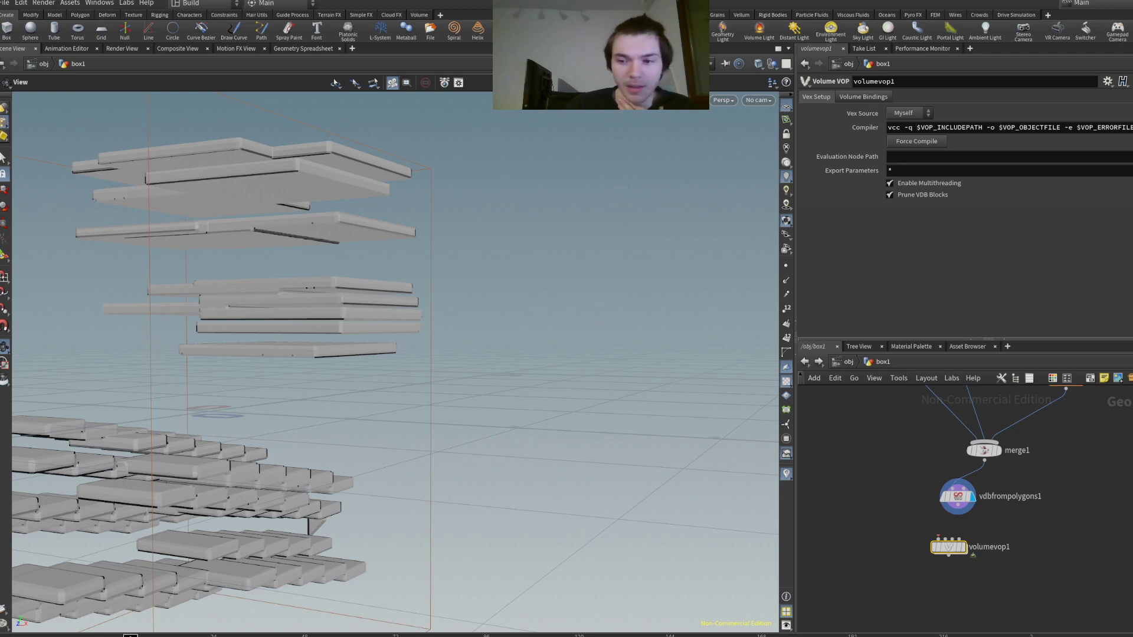
left_click_drag(957, 515, 939, 540)
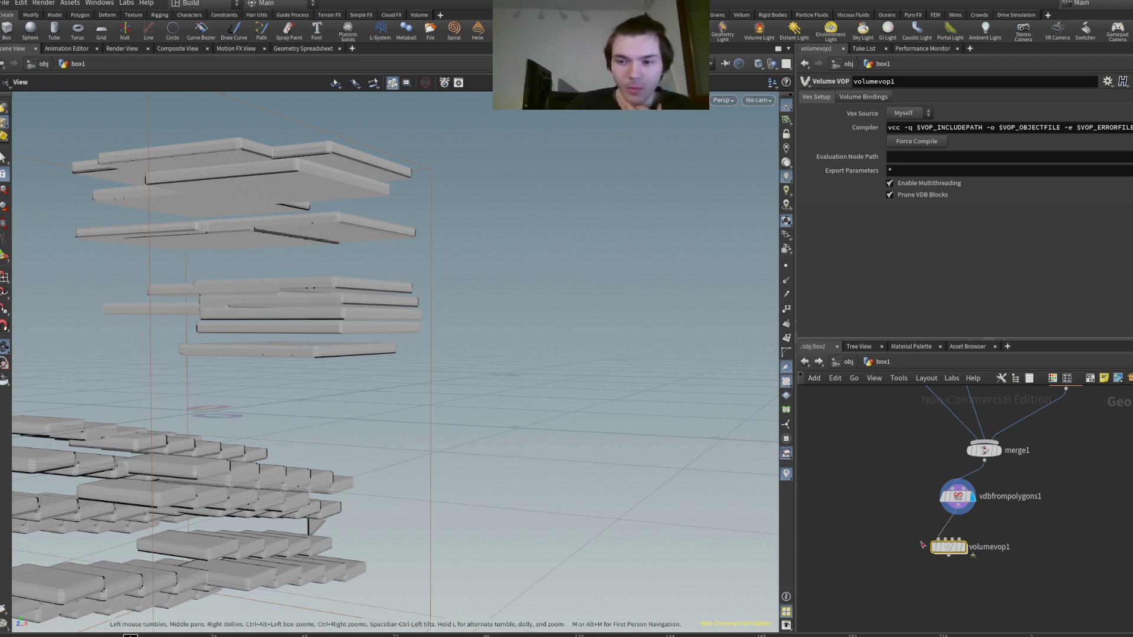
left_click(966, 527)
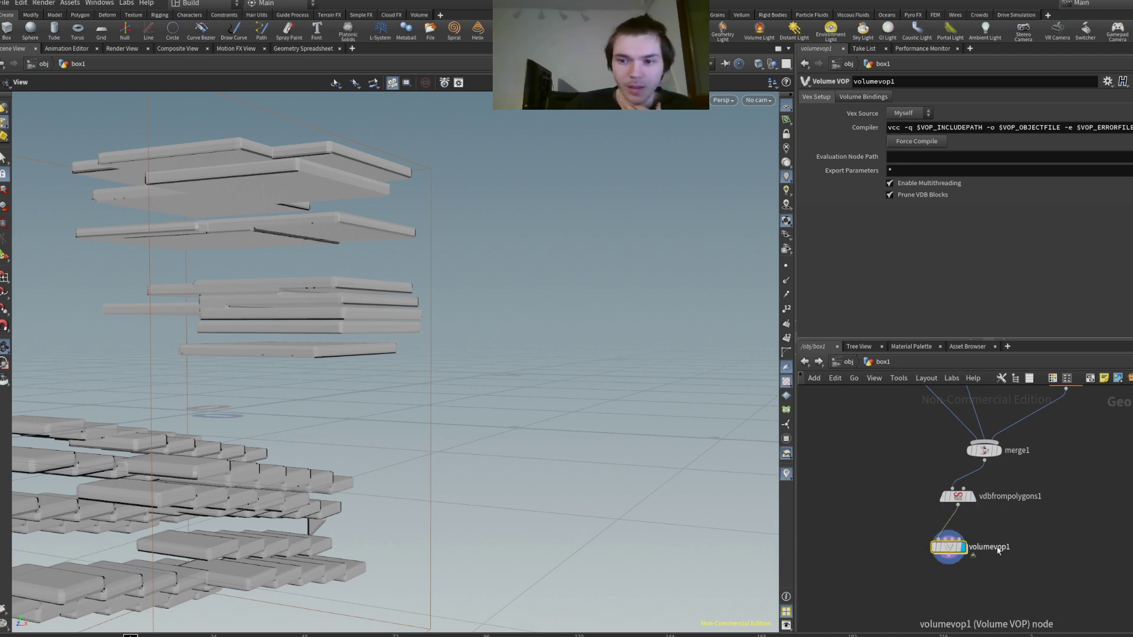
- Inside volumevop1, try a 3D Curl Noise feeding the output density, with its roughness at 0.689
double_click(954, 552)
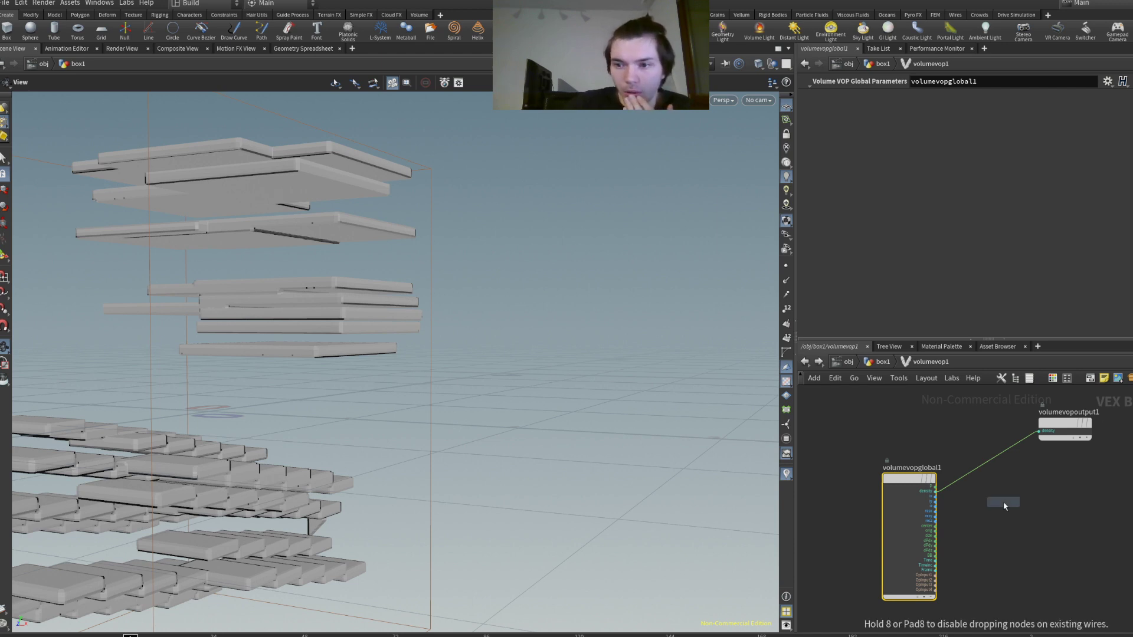
left_click(1003, 502)
scroll(1003, 502, "up", 3)
left_click_drag(1042, 517, 1066, 413)
middle_click_drag(1050, 508, 1017, 561)
left_click_drag(1007, 566, 1022, 429)
left_click_drag(956, 551, 947, 501)
left_click_drag(1044, 185, 1086, 187)
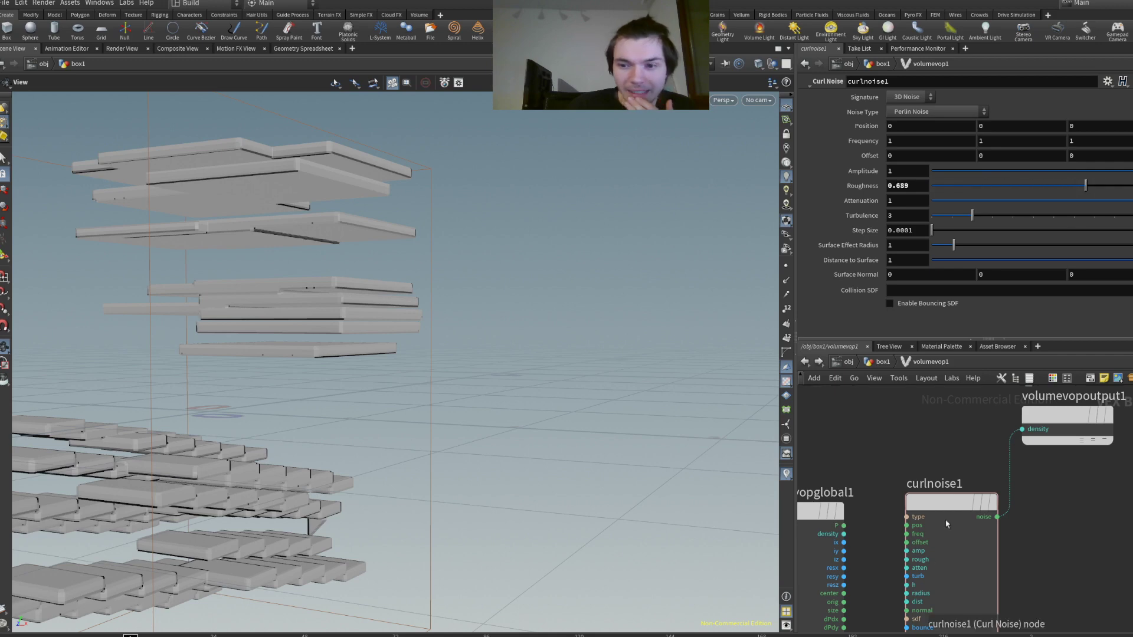
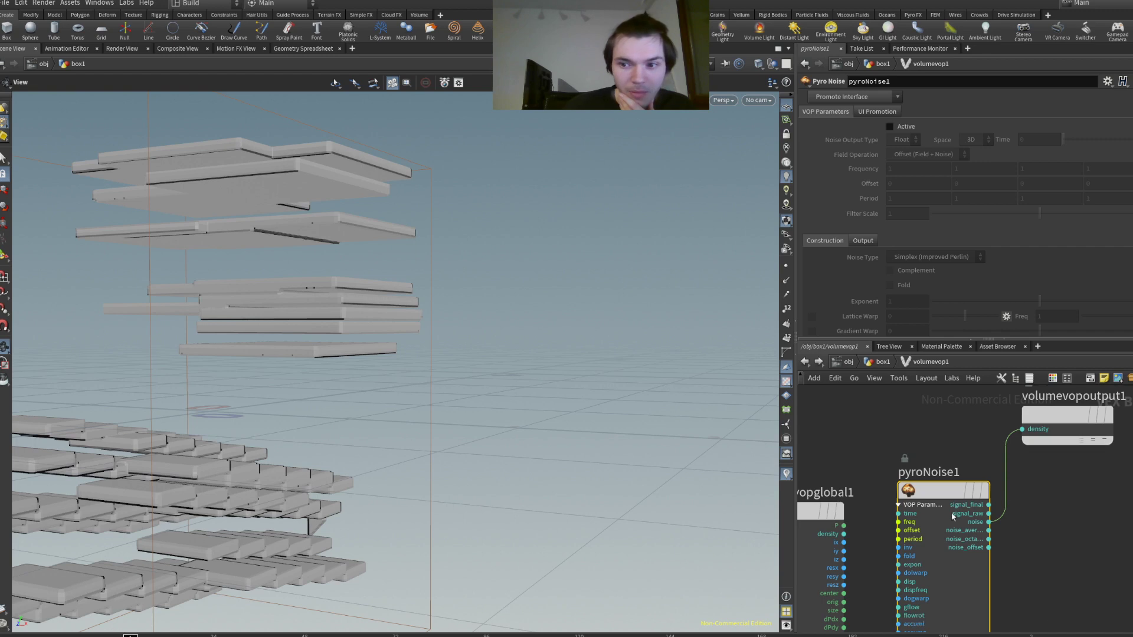
- Delete the Pyro Noise node, and try a Periodic Worley Noise node before removing it too
mouse_move(963, 456)
key("Delete")
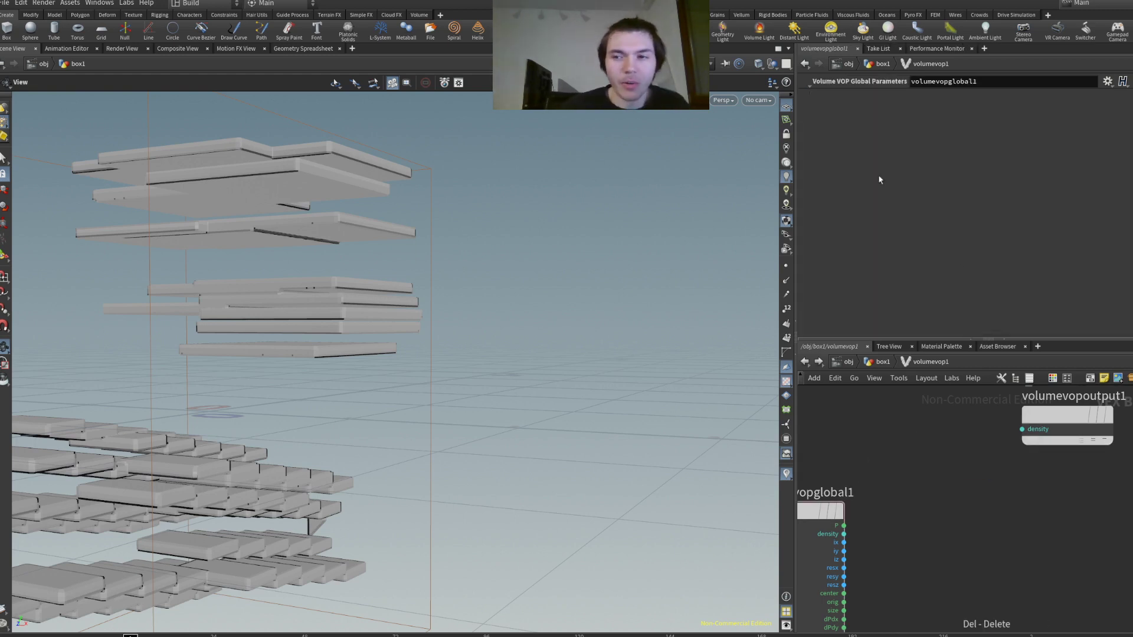
left_click(949, 504)
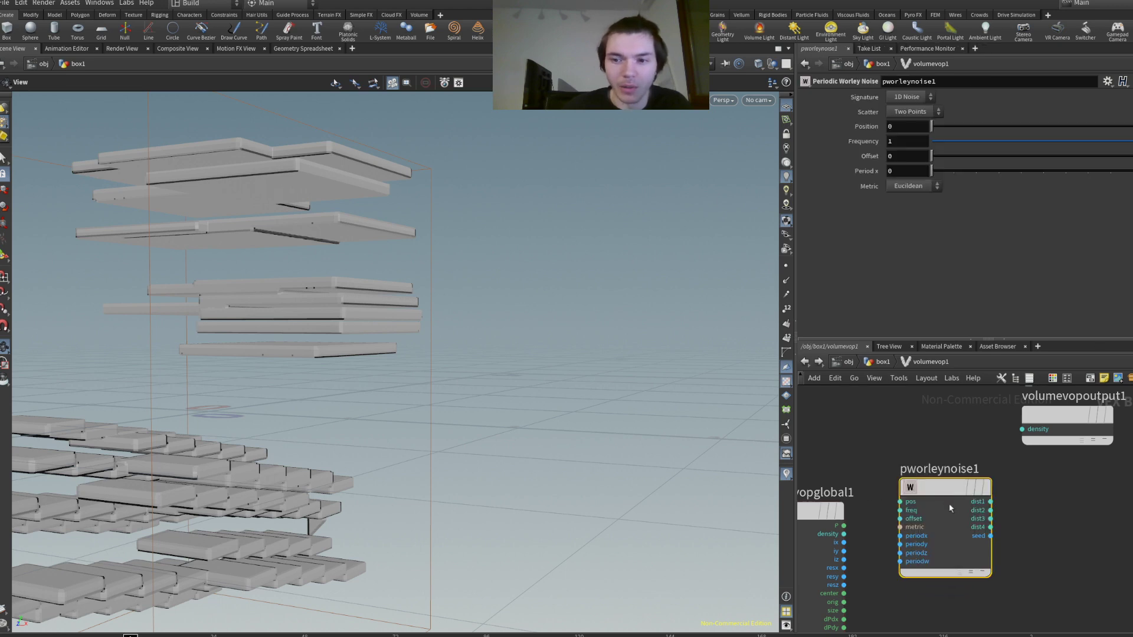
key("Delete")
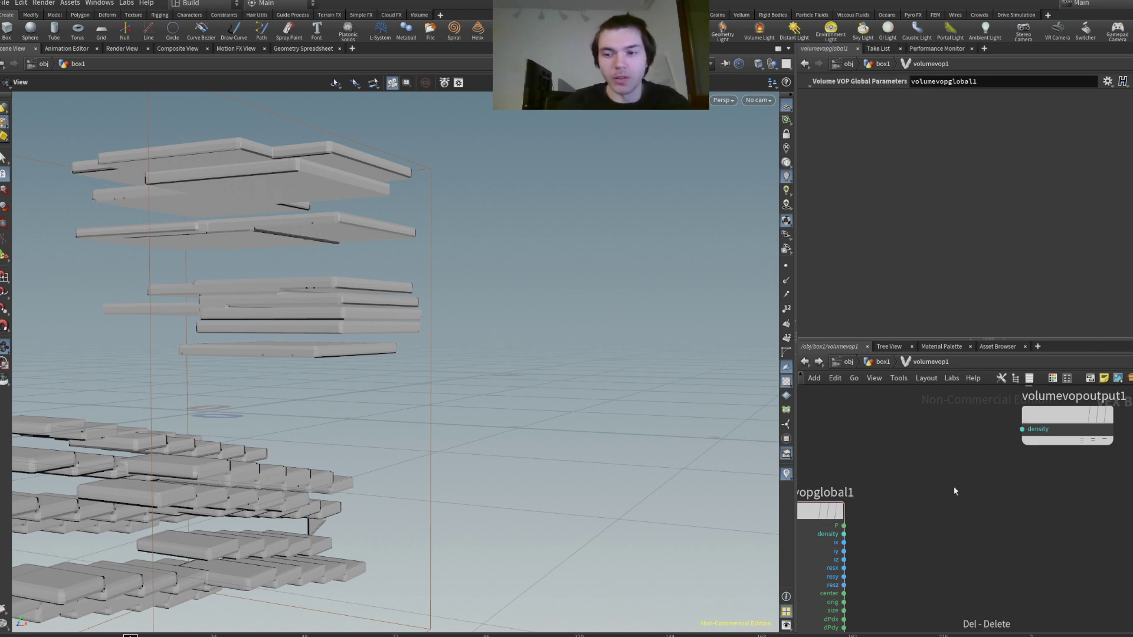
scroll(954, 486, "down", 3)
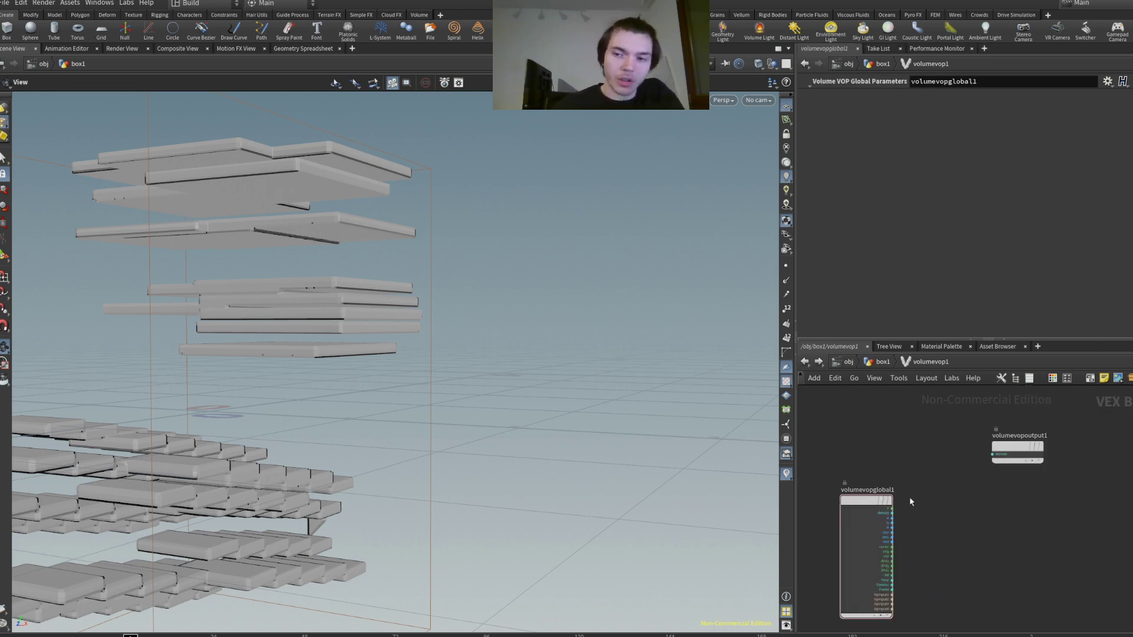
scroll(912, 437, "up", 2)
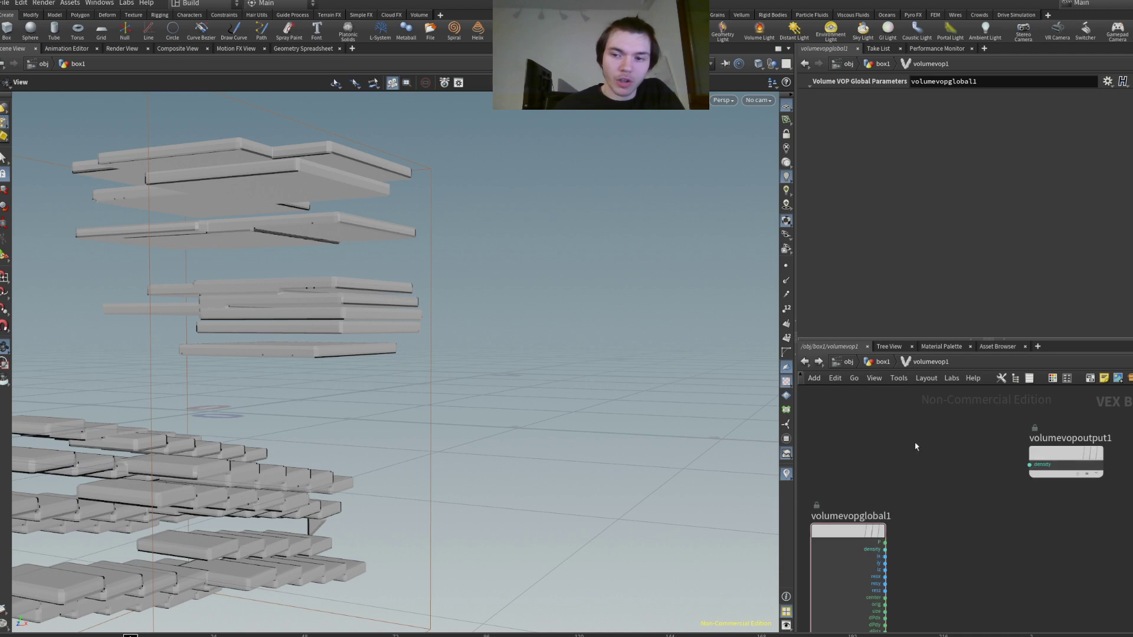
- Return to the box1 network and switch vdbfrompolygons1 from Distance VDB to Fog VDB output
left_click(805, 362)
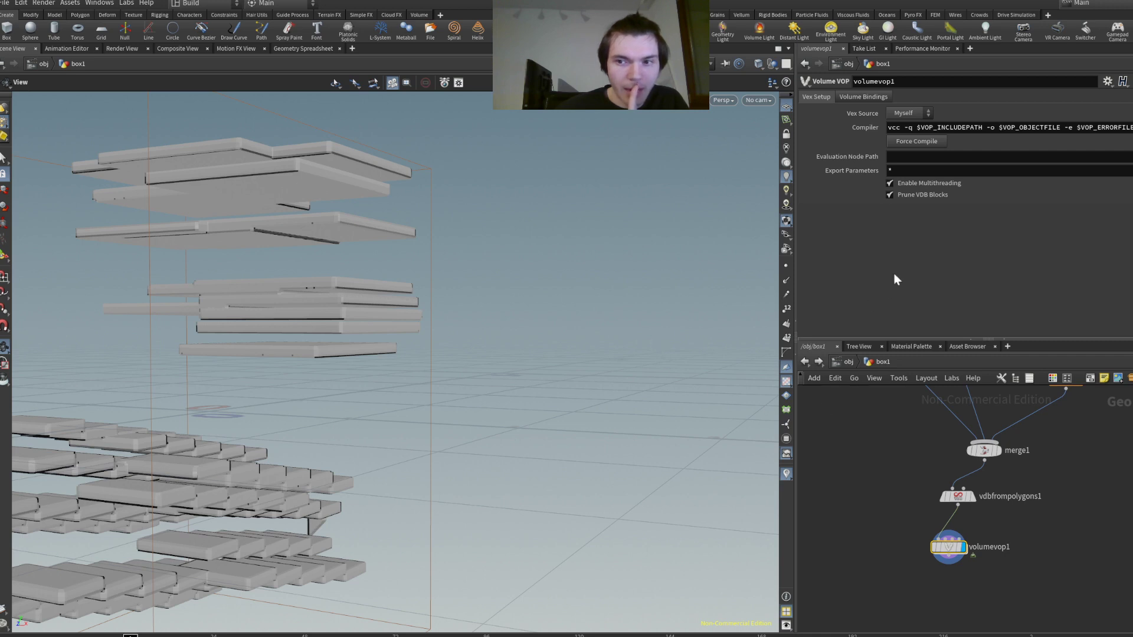
left_click(957, 496)
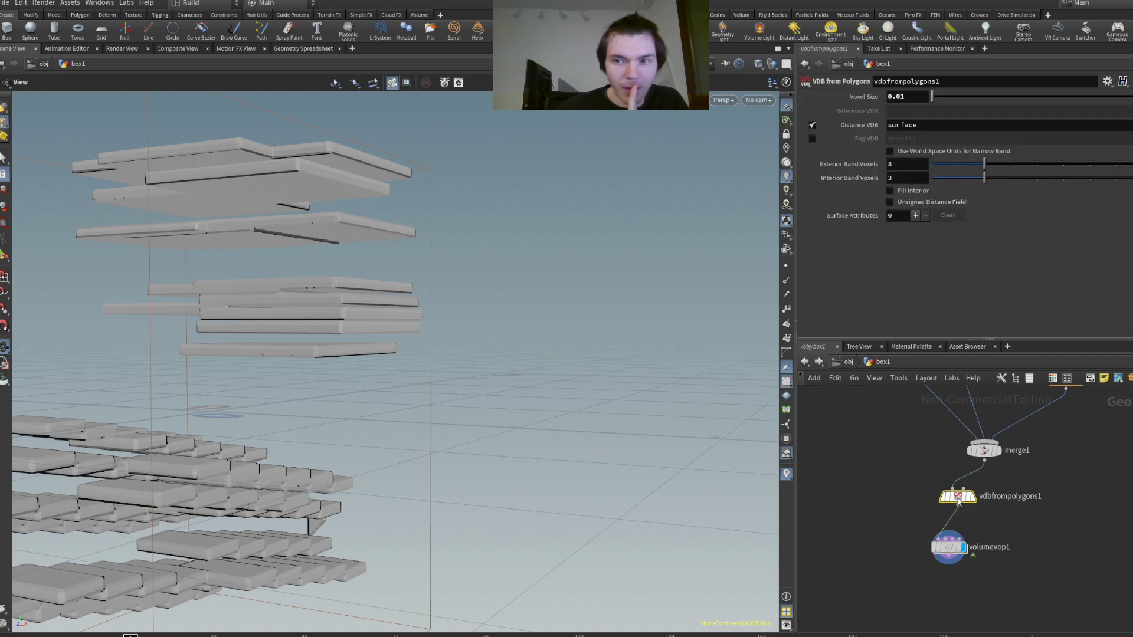
left_click(812, 126)
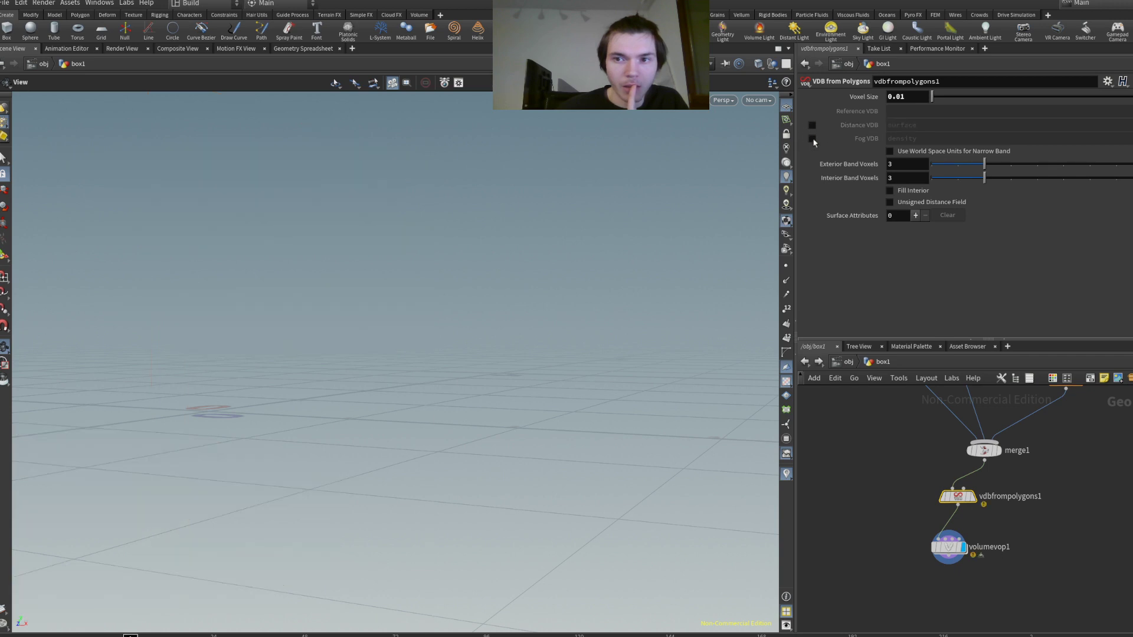
- Inside volumevop1, add a Curl Noise 2D node, wiring its noise to the output density and global P to its pos
double_click(950, 547)
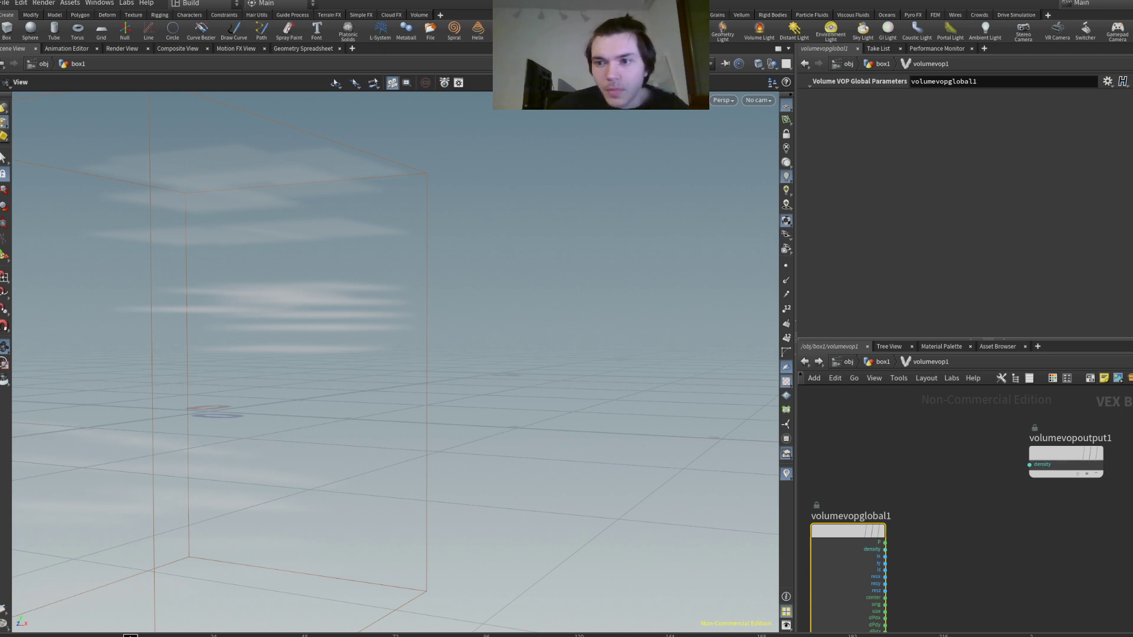
left_click(957, 554)
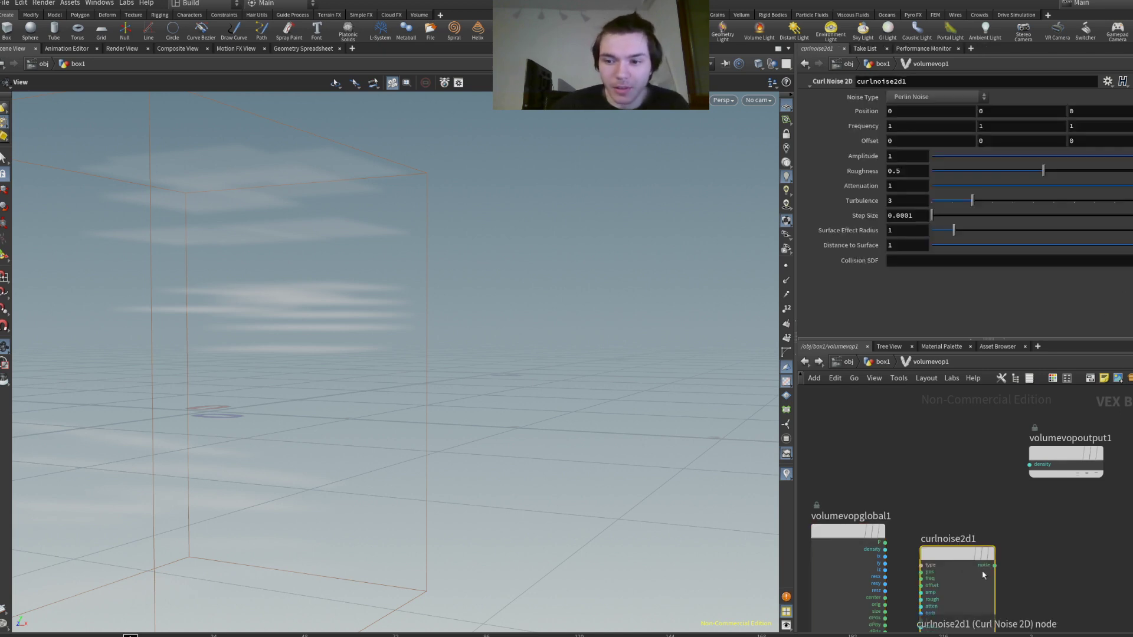
left_click_drag(995, 565, 1029, 465)
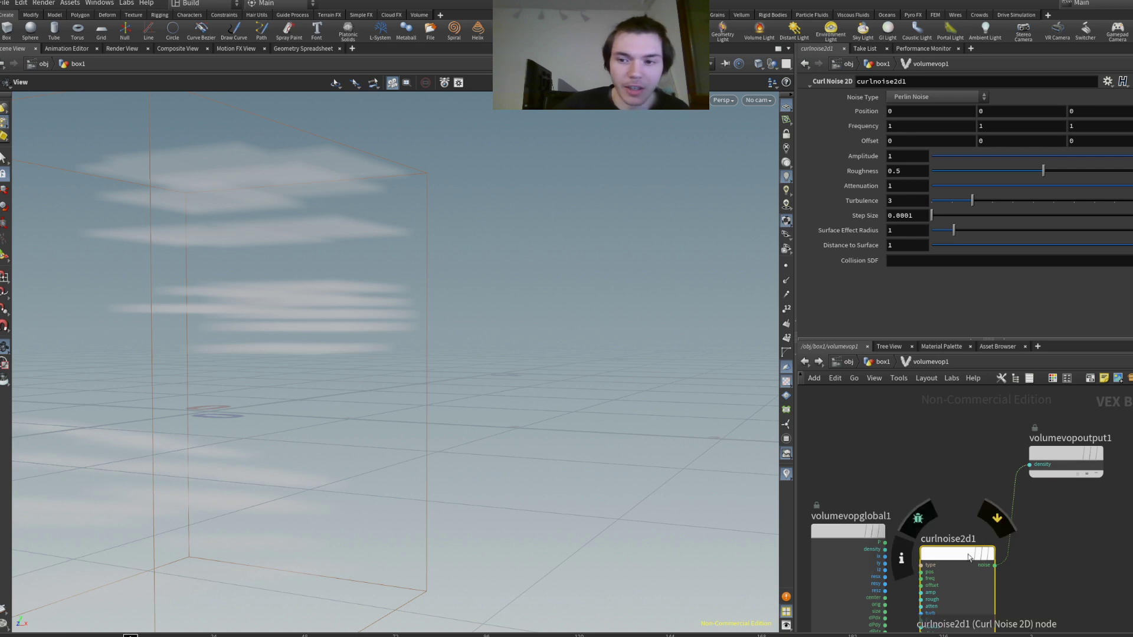
left_click_drag(961, 559, 965, 536)
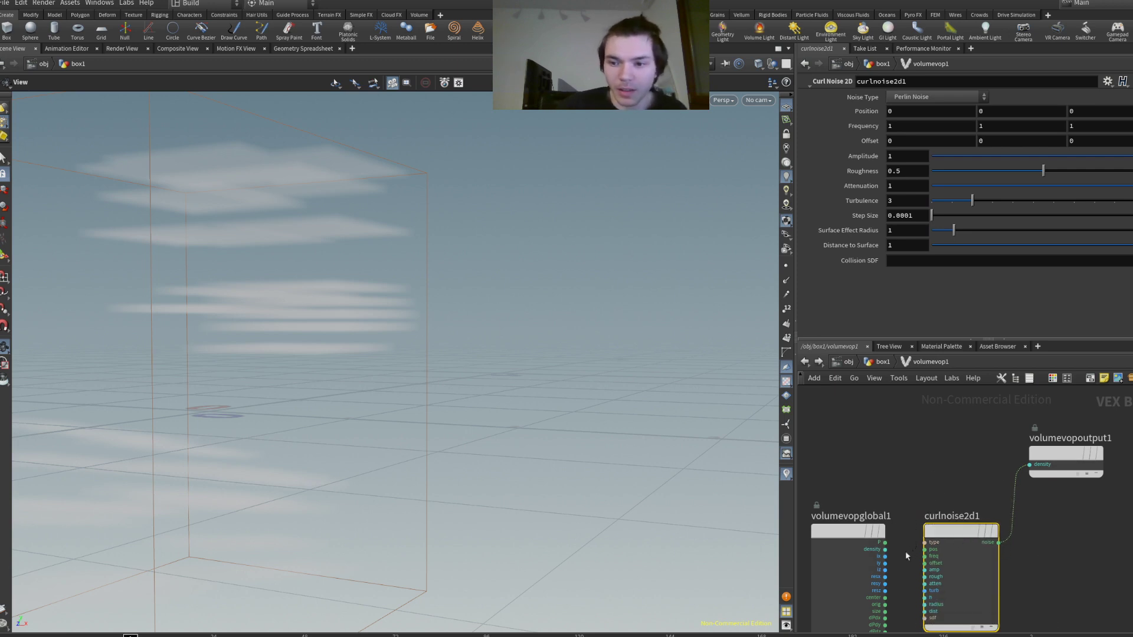
left_click_drag(885, 542, 925, 549)
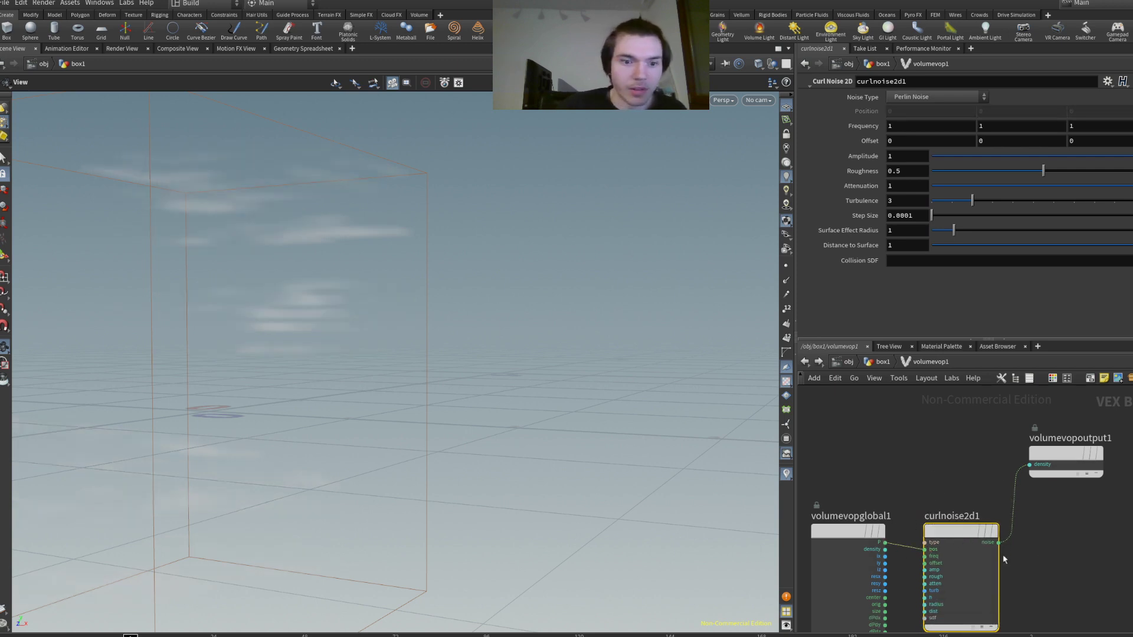
left_click_drag(505, 430, 738, 374)
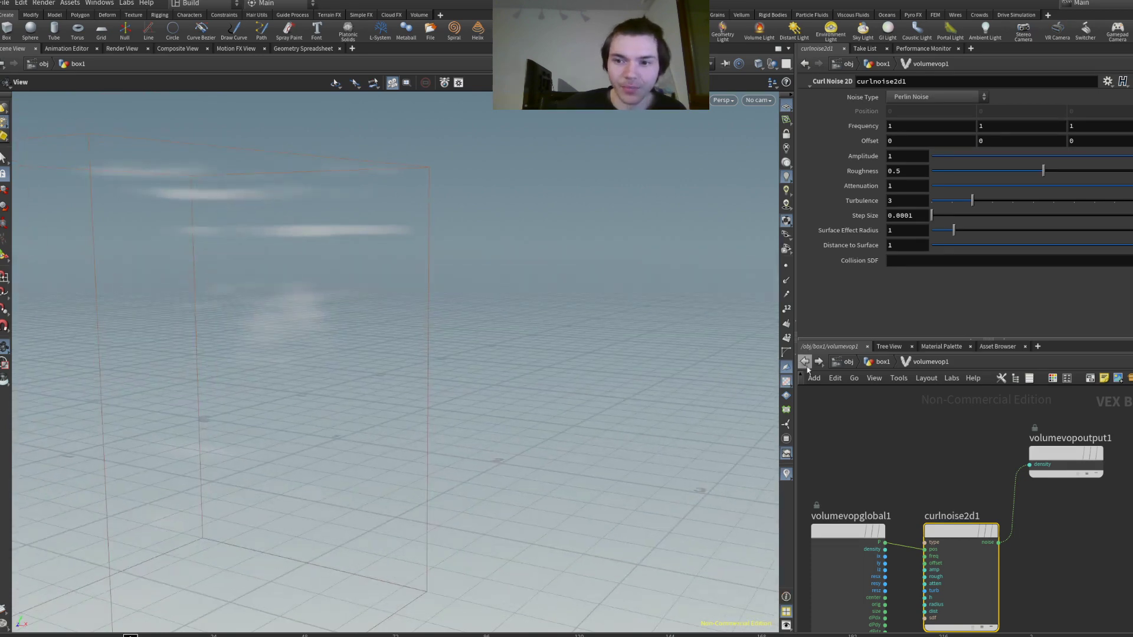
- Back in the box1 network, add a Convert VDB node after volumevop1, display it and convert to Polygons
key("u")
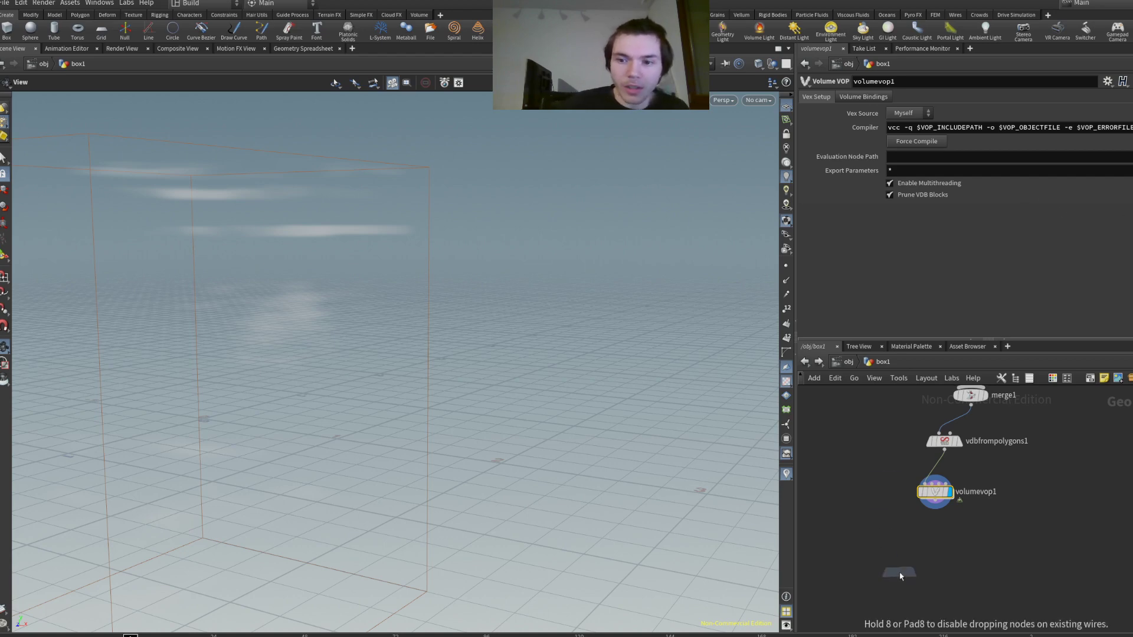
left_click(898, 572)
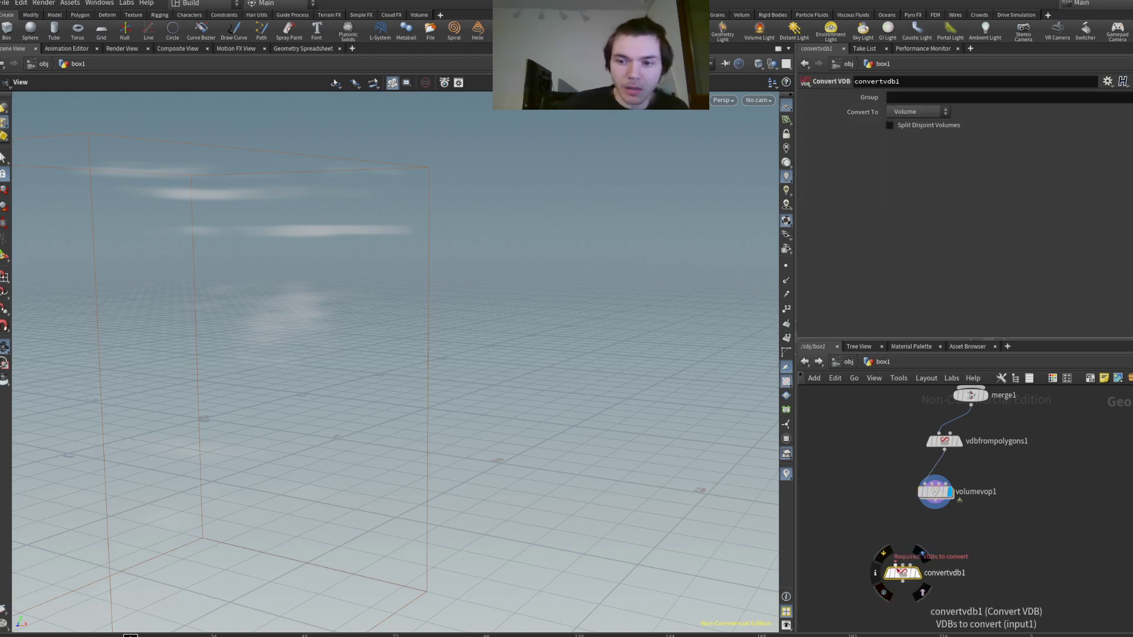
left_click(898, 565)
left_click(921, 555)
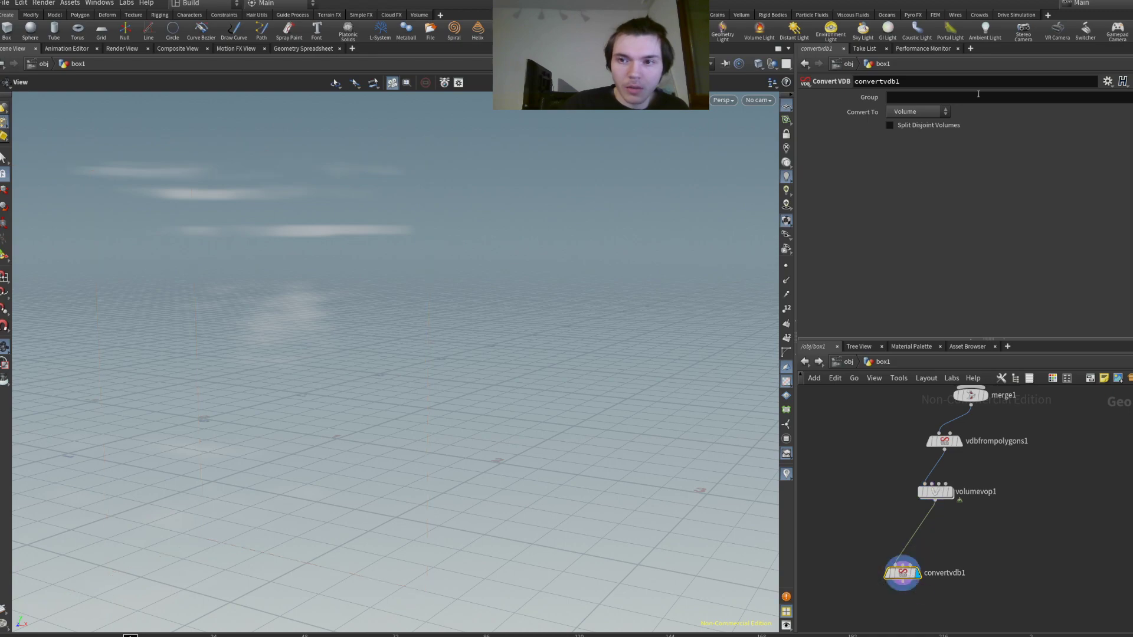
left_click(918, 112)
left_click(918, 122)
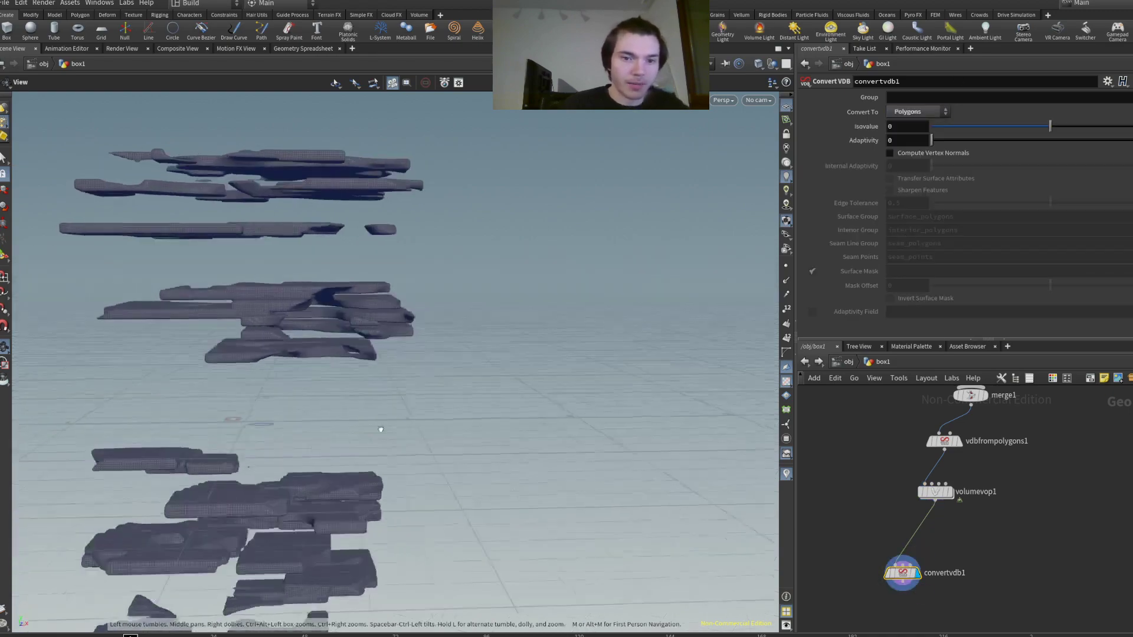
left_click_drag(564, 386, 410, 418)
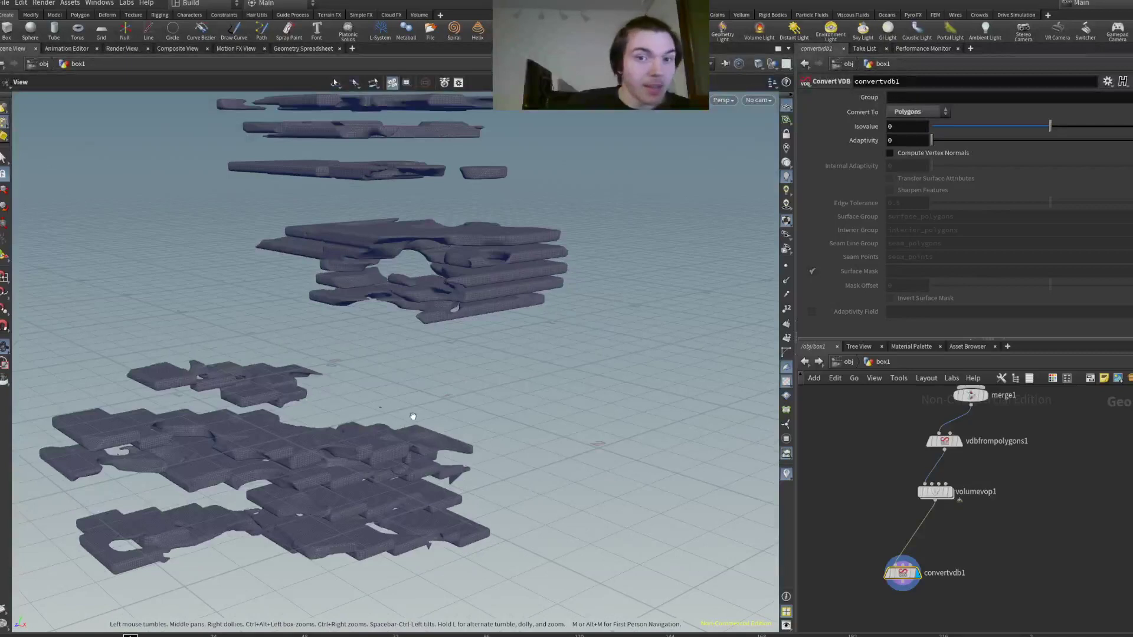
- Open volumevop1 and set the Amplitude of curlnoise2d1 to 0.66, after trying a value of -0.784
double_click(936, 492)
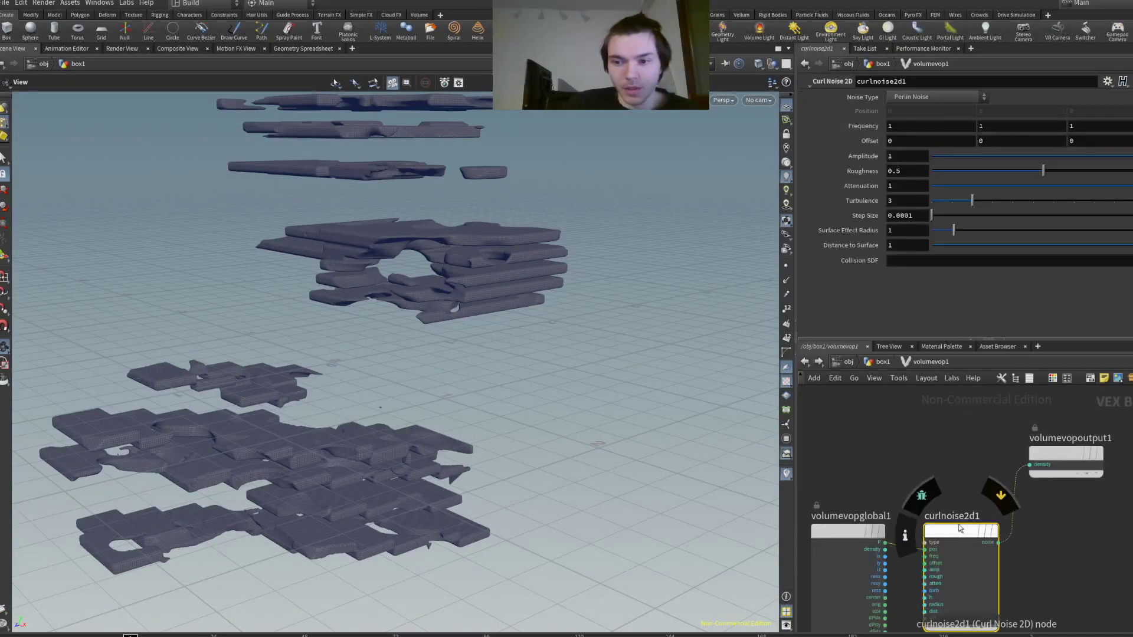
left_click_drag(1030, 166, 979, 163)
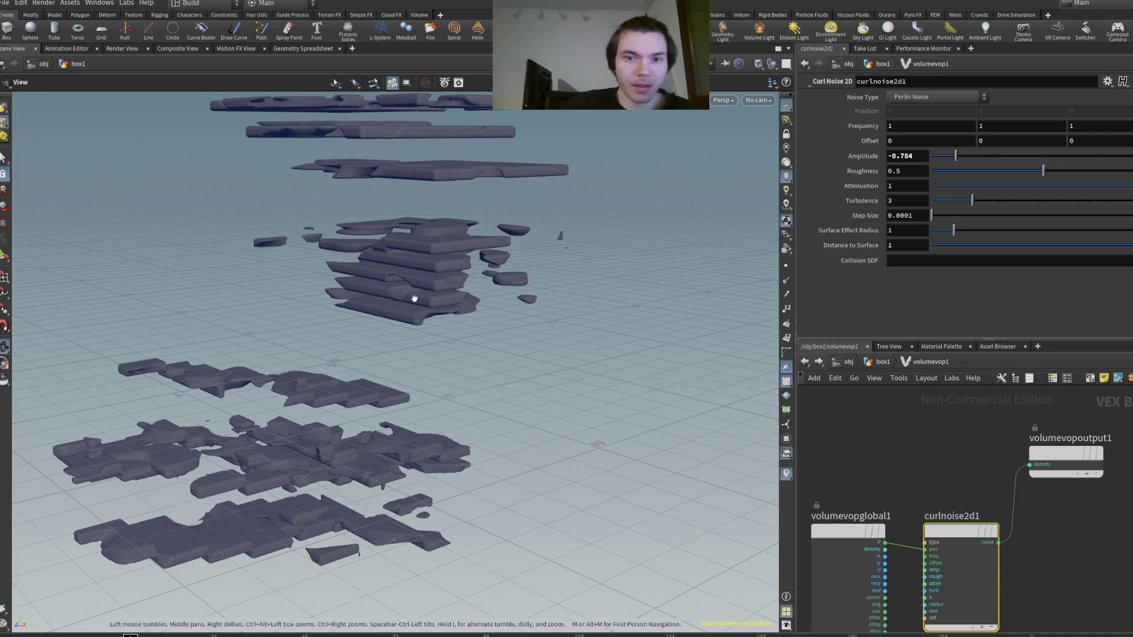
left_click_drag(412, 296, 410, 421)
left_click_drag(955, 156, 1119, 163)
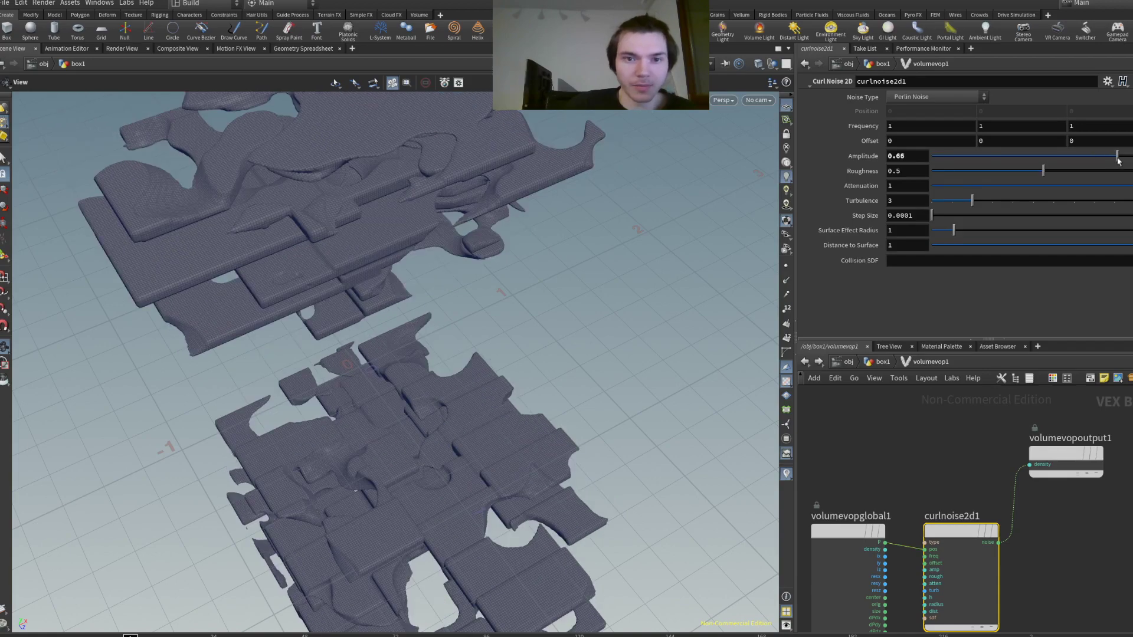
- Set the curl noise Roughness to 0.9 and its Attenuation to 0.971, checking the eroded geometry from several angles
left_click_drag(964, 170, 952, 173)
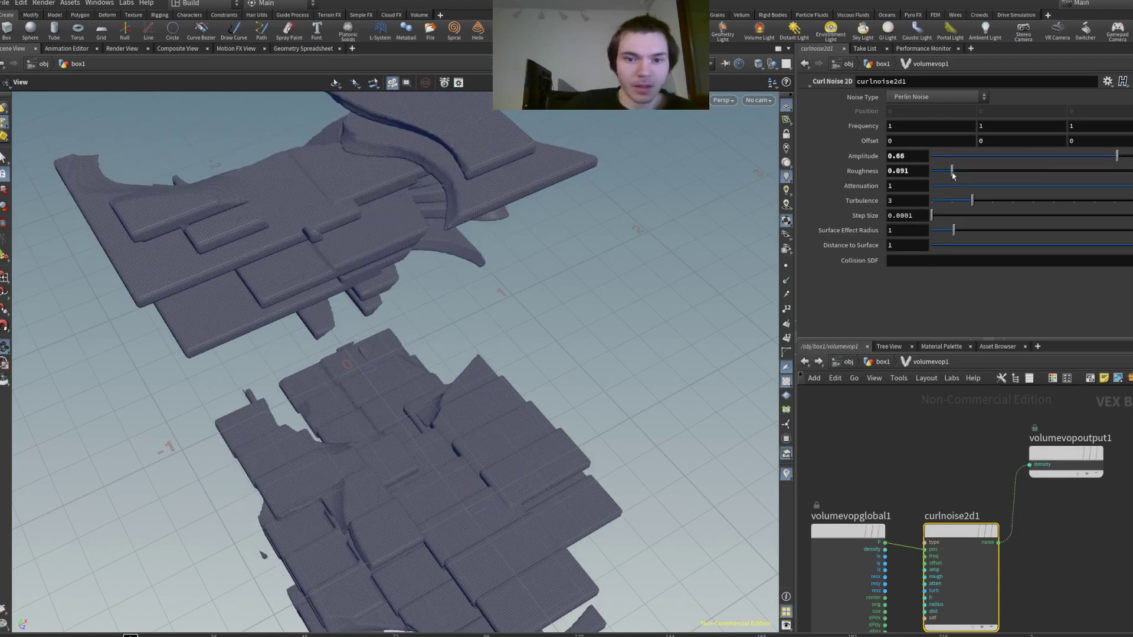
left_click_drag(473, 385, 643, 330)
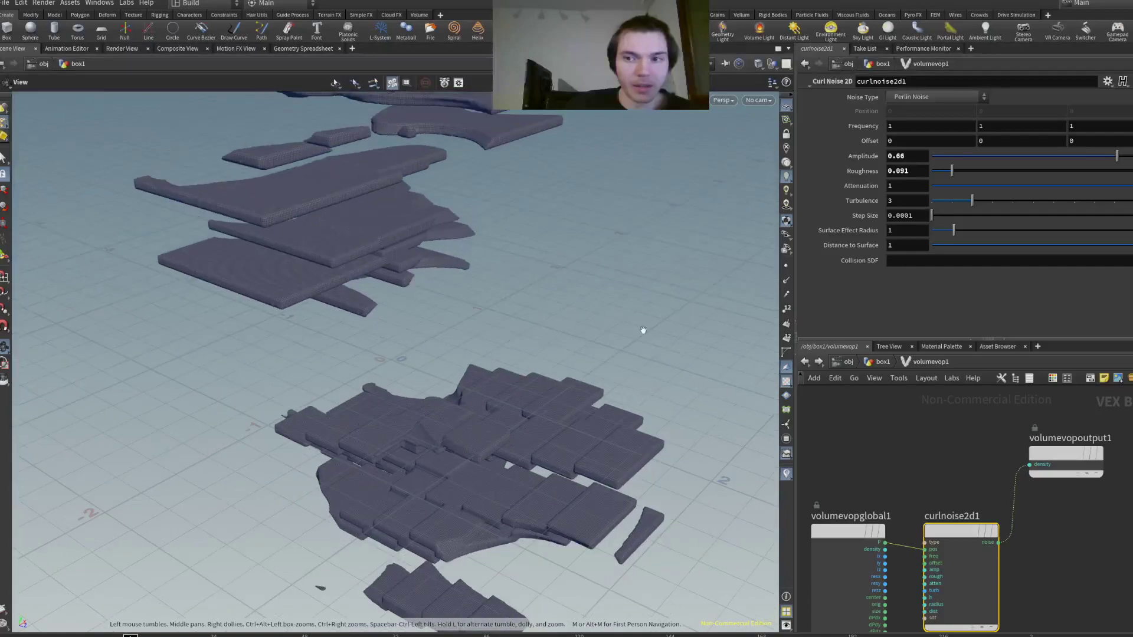
left_click(989, 171)
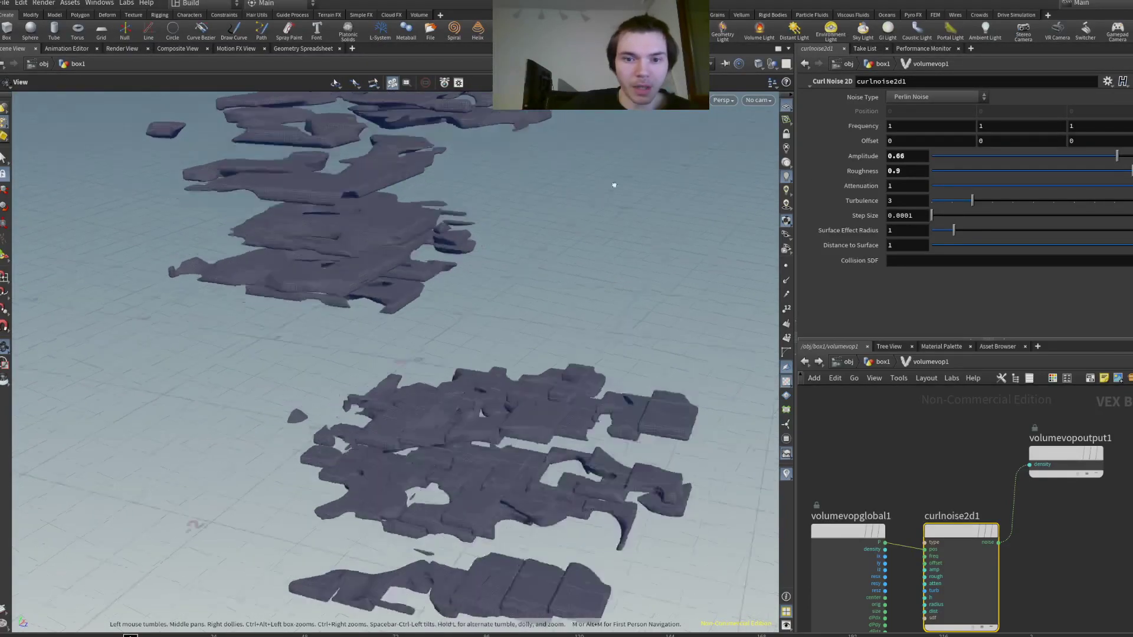
left_click_drag(614, 185, 438, 224)
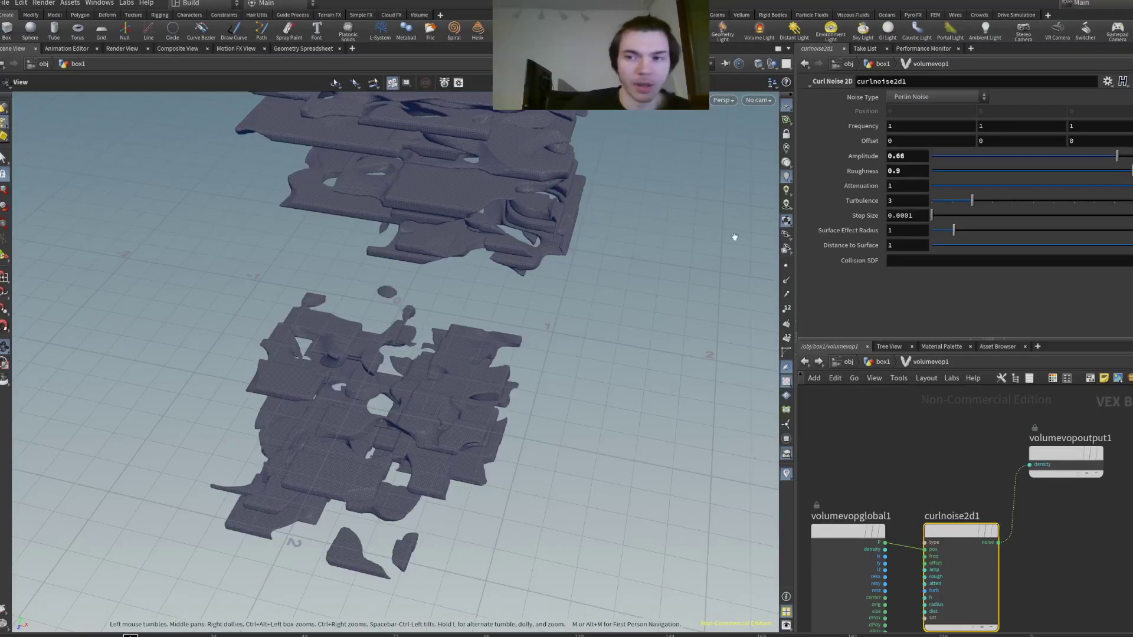
left_click(968, 187)
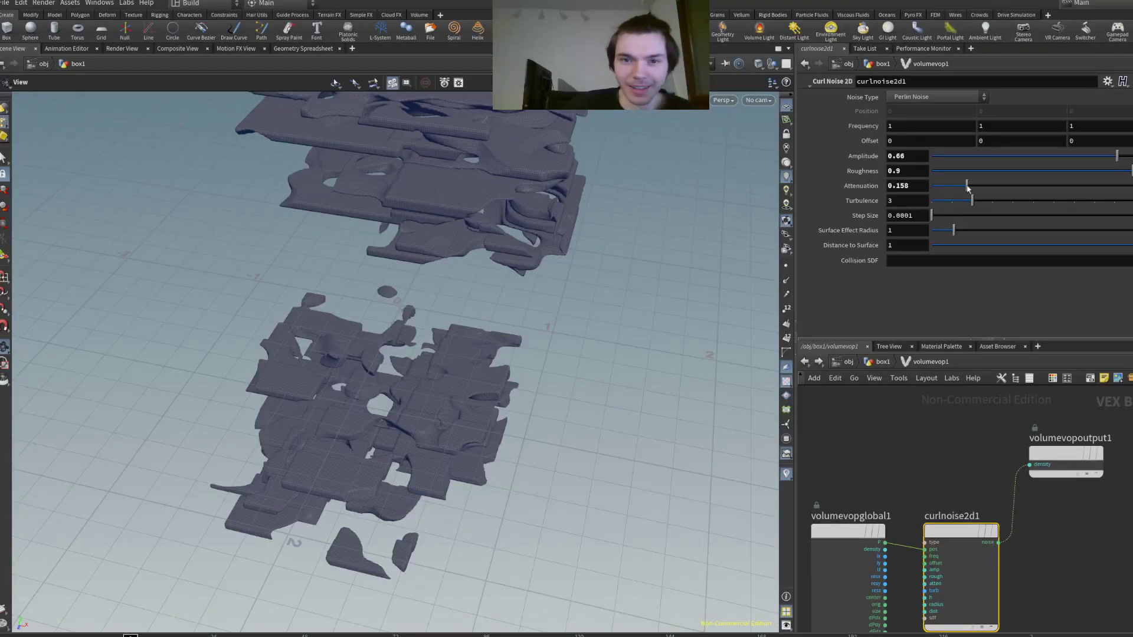
left_click_drag(968, 186, 1132, 186)
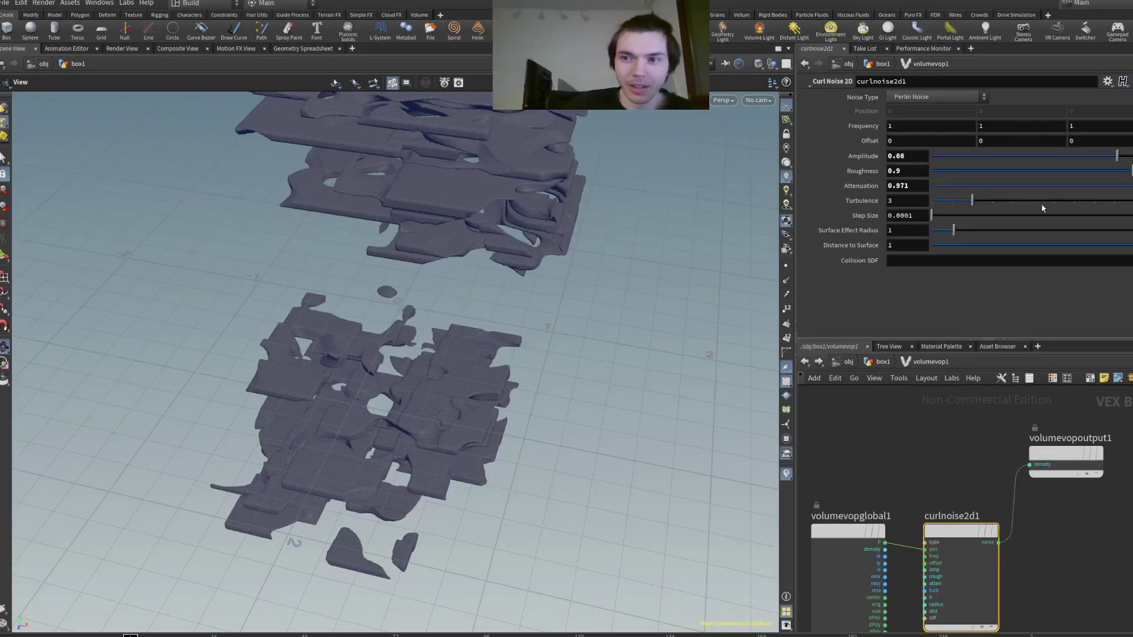
- Try curl noise Turbulence values of 7 and 2, settle on 4, and set the Surface Effect Radius to 0.75
left_click(1063, 205)
left_click_drag(410, 336, 560, 318)
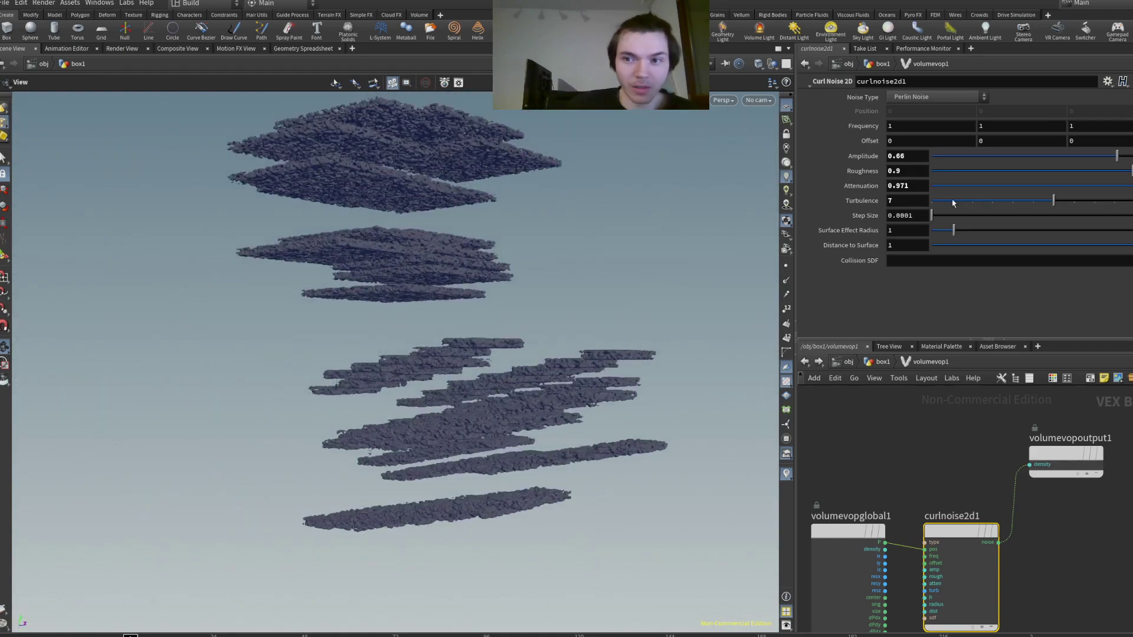
left_click(952, 201)
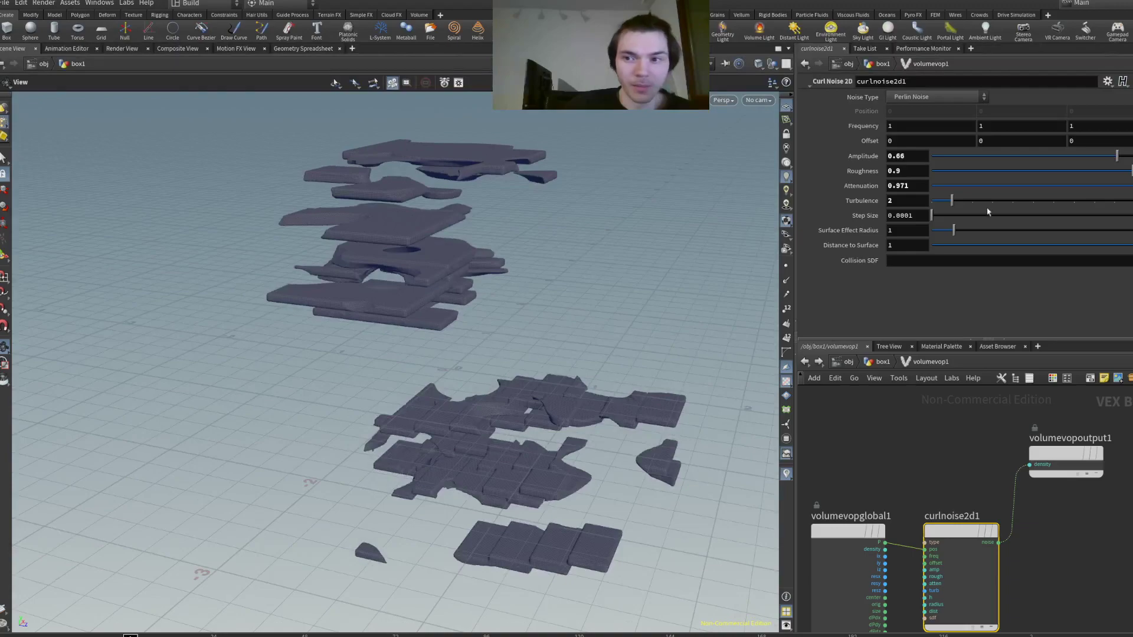
left_click(992, 202)
left_click_drag(437, 354, 271, 276)
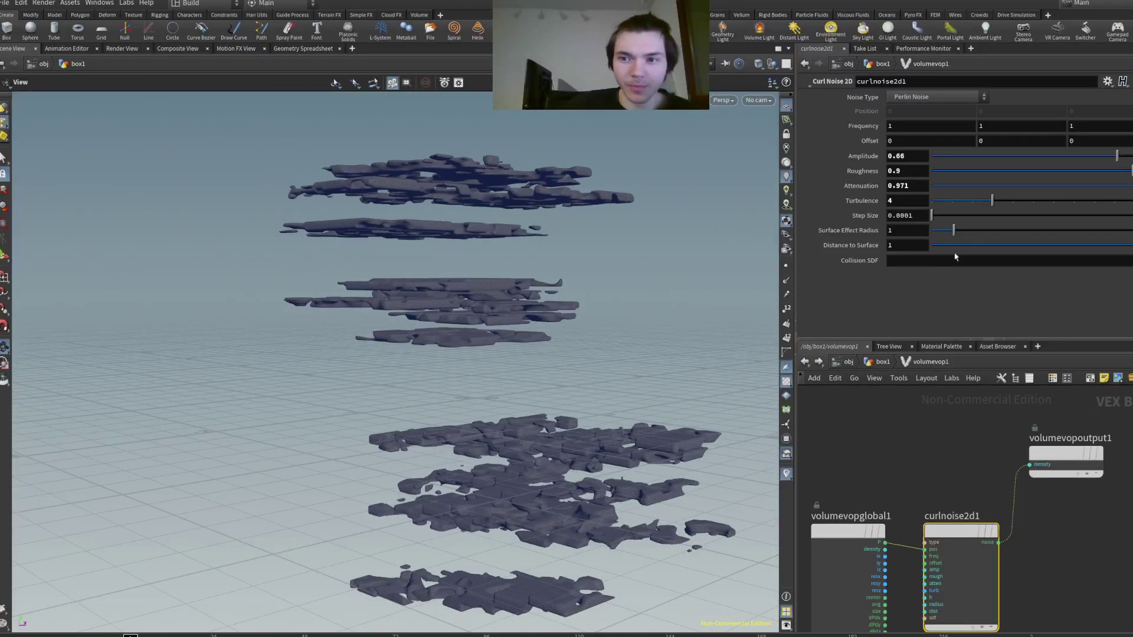
left_click_drag(983, 233, 1074, 232)
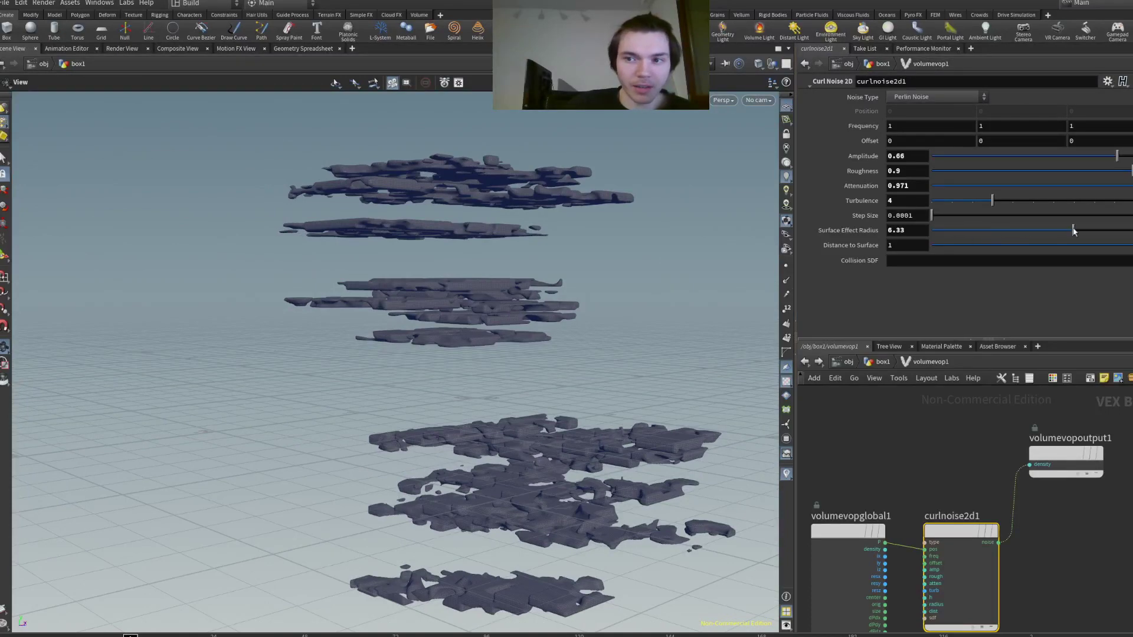
left_click(949, 232)
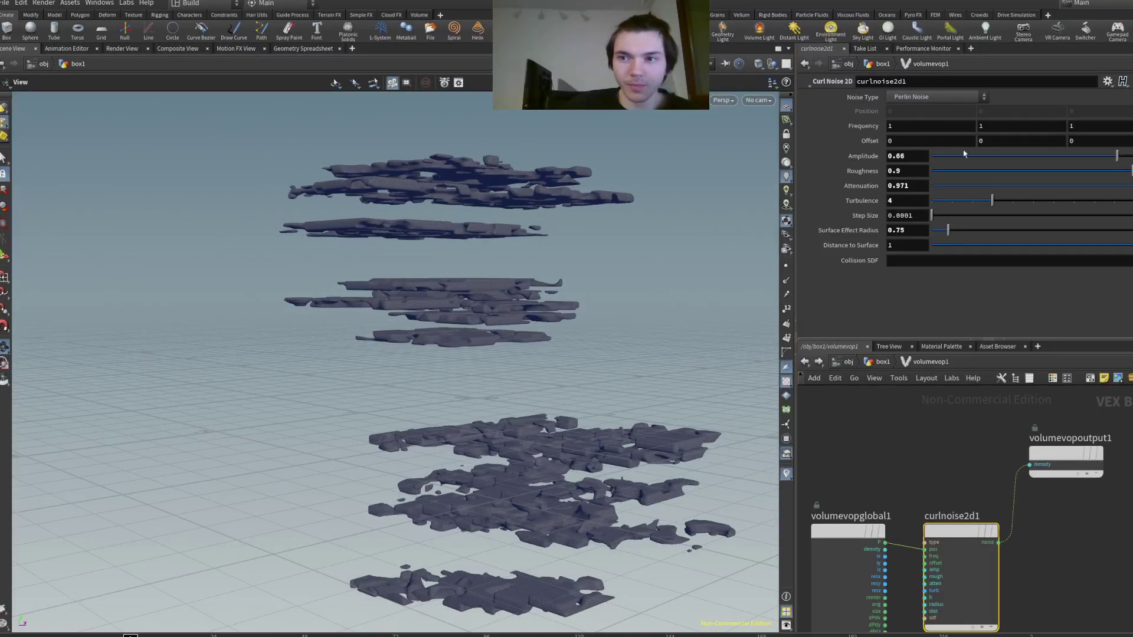
- Compare Simplex Noise and Analytic Perlin Noise as the noise type of curlnoise2d1, and return it to Perlin Noise
left_click(937, 96)
left_click(921, 124)
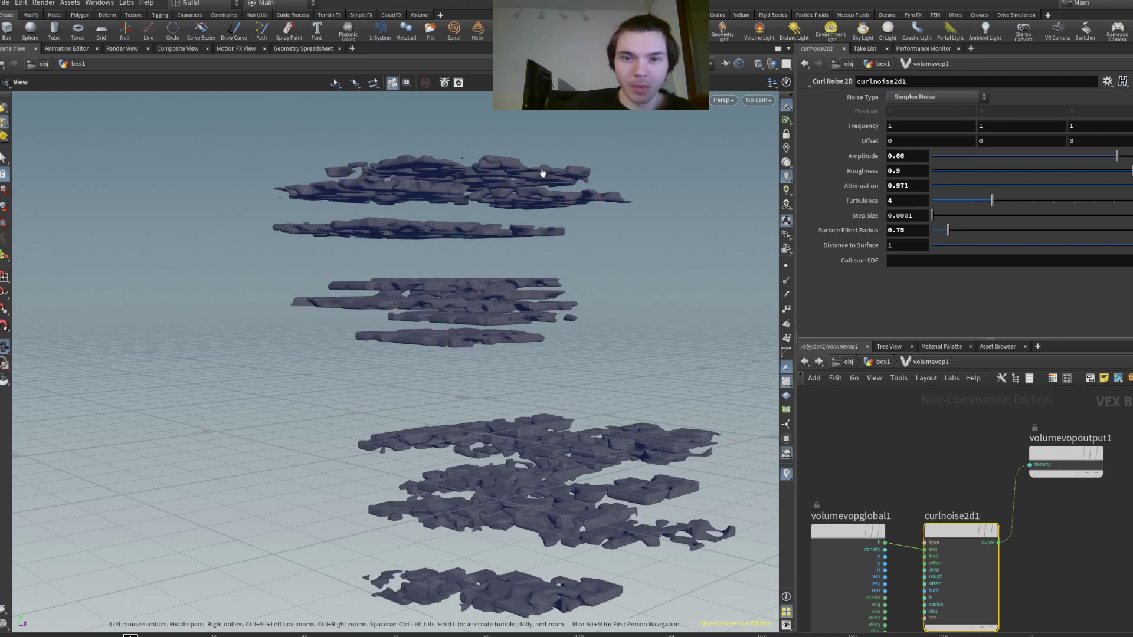
left_click_drag(544, 173, 617, 201)
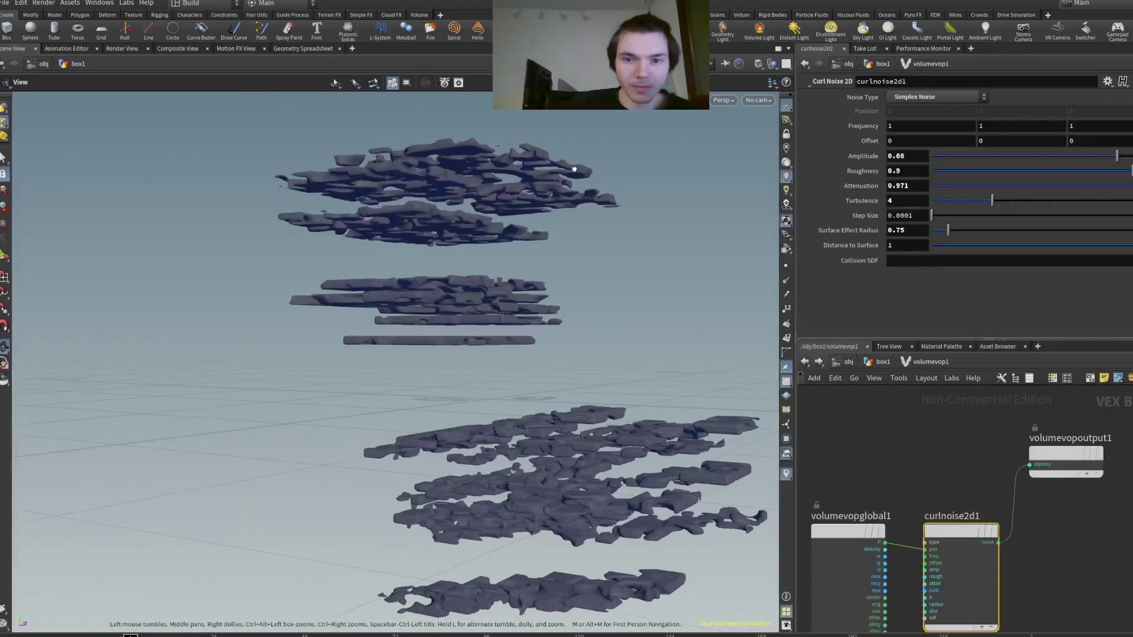
left_click(937, 96)
left_click(950, 108)
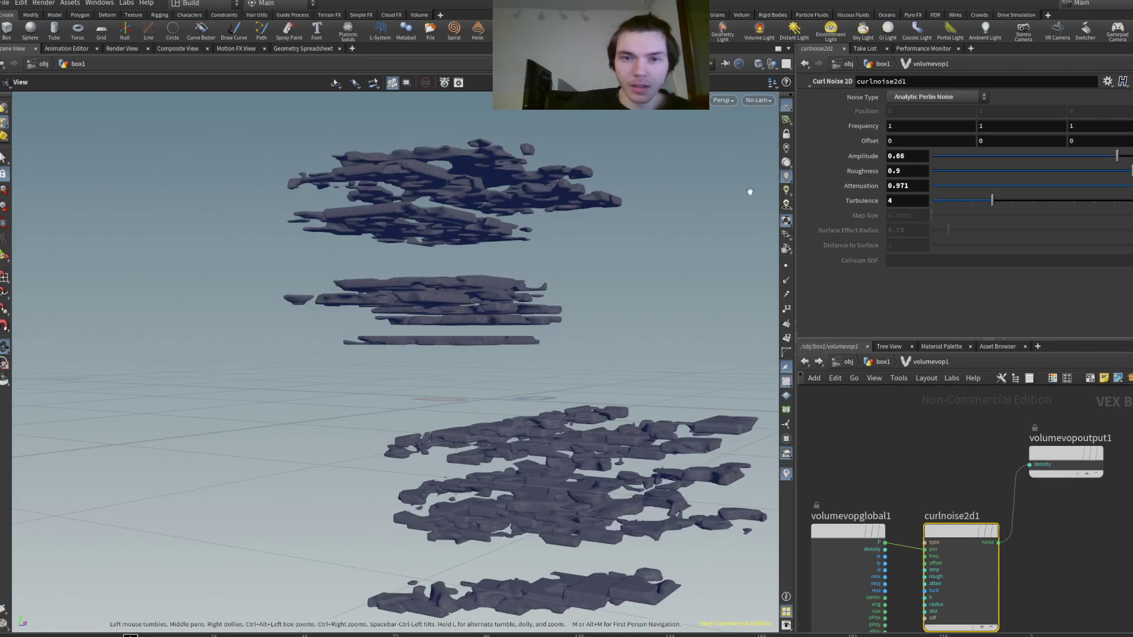
left_click(945, 97)
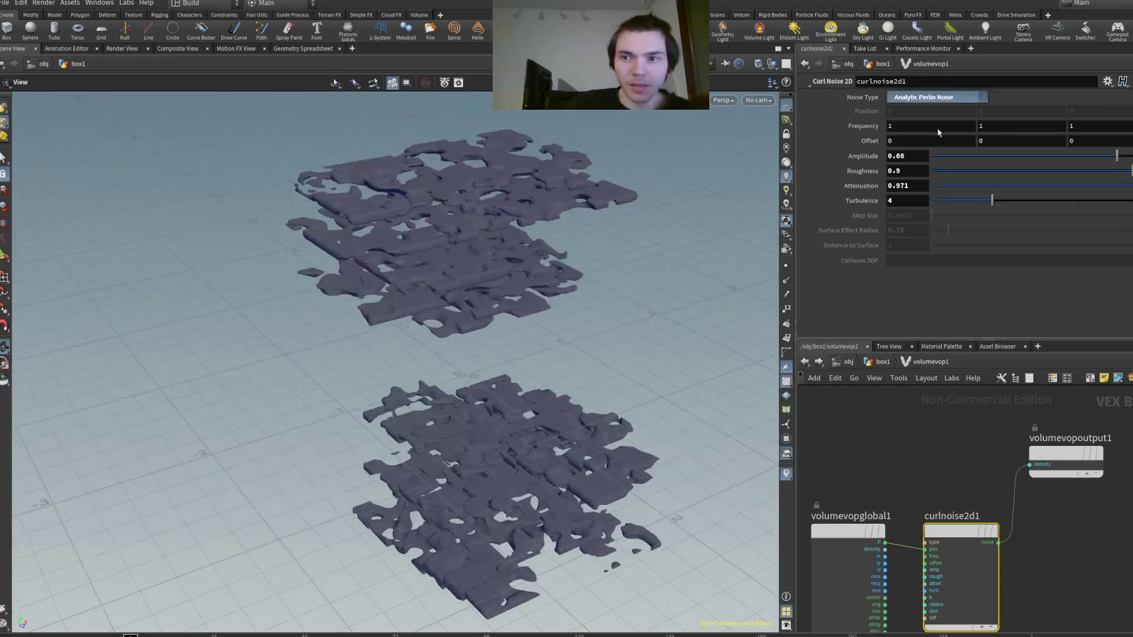
left_click(939, 133)
left_click_drag(567, 274, 614, 200)
scroll(937, 96, "up", 1)
left_click_drag(742, 164, 543, 360)
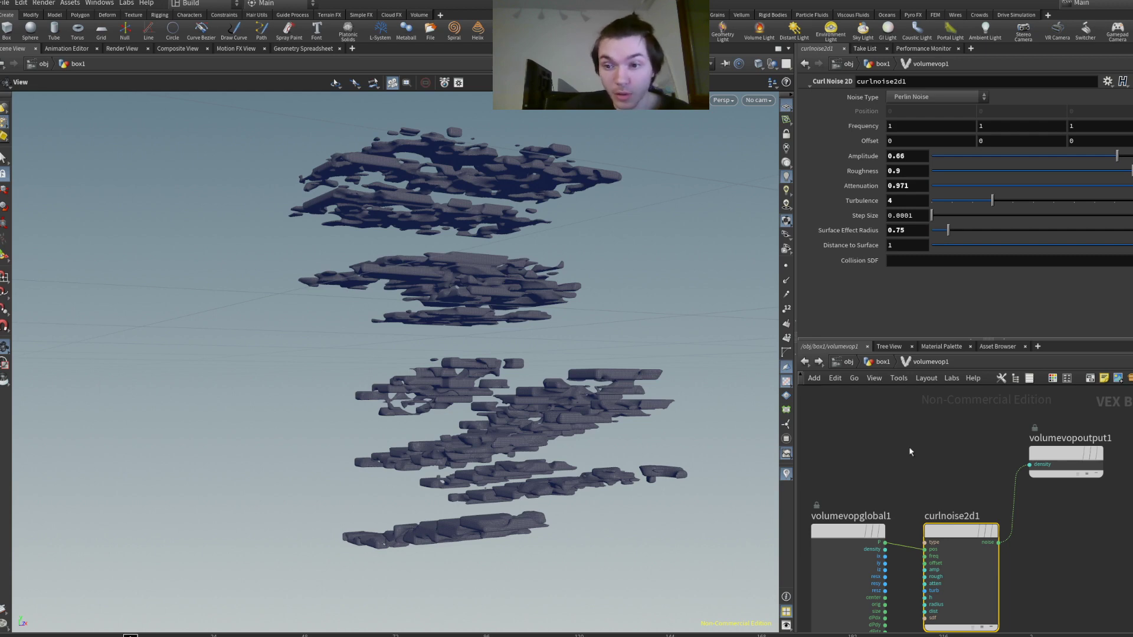
- Add a Mandelbrot Set node above curlnoise2d1 in the volumevop1 network and shift curlnoise2d1 aside to make room
key("Tab")
type("mandel")
key("Return")
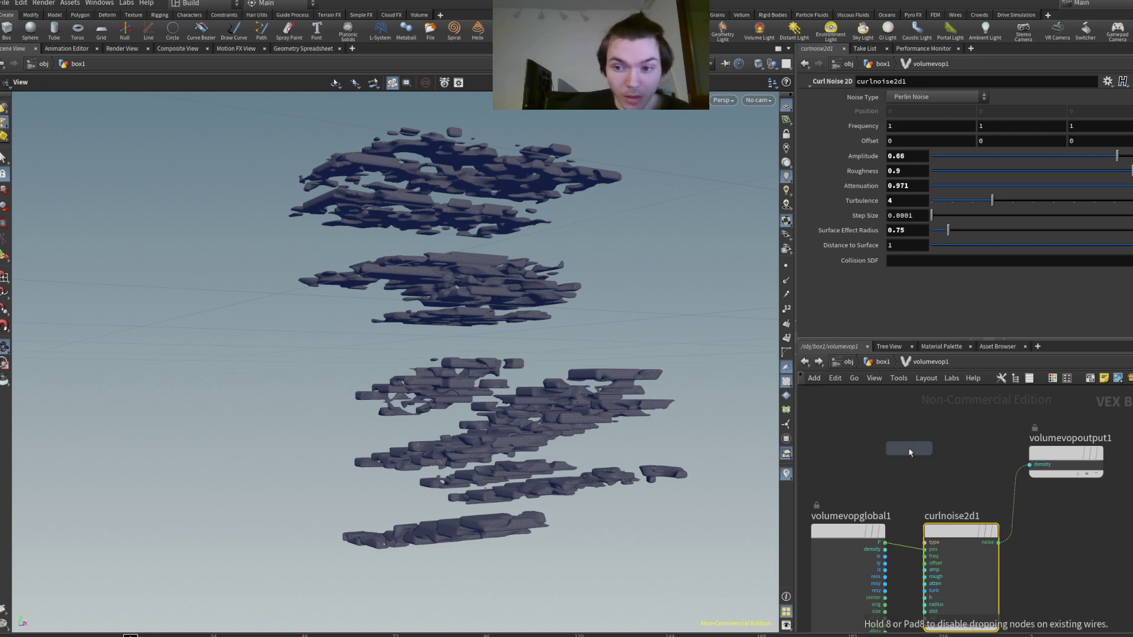
left_click(920, 456)
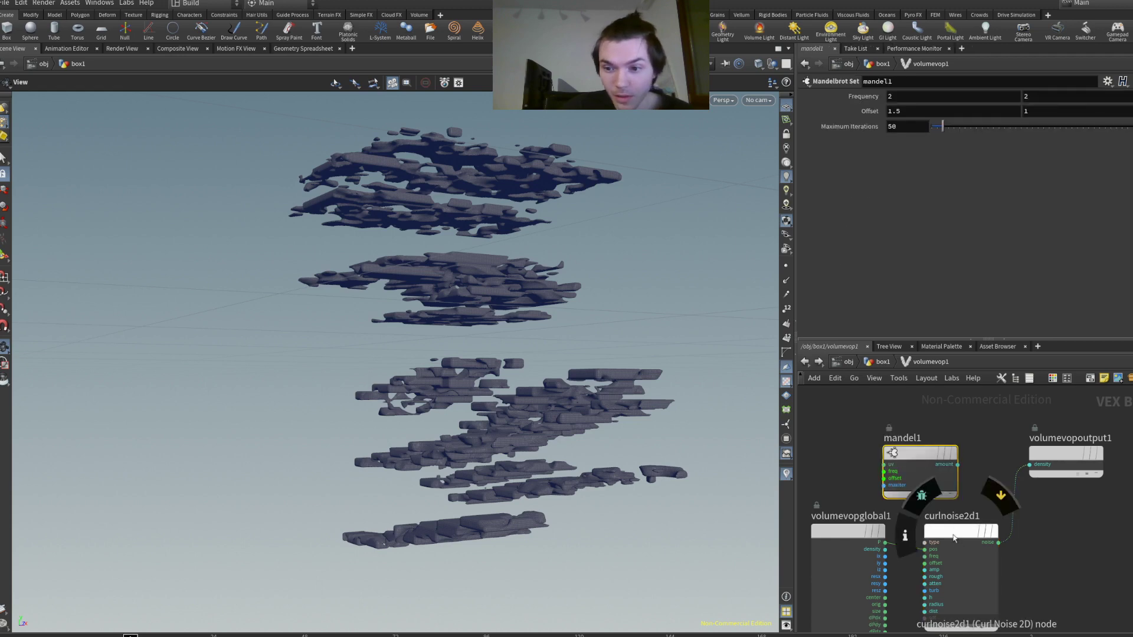
left_click_drag(959, 534, 993, 535)
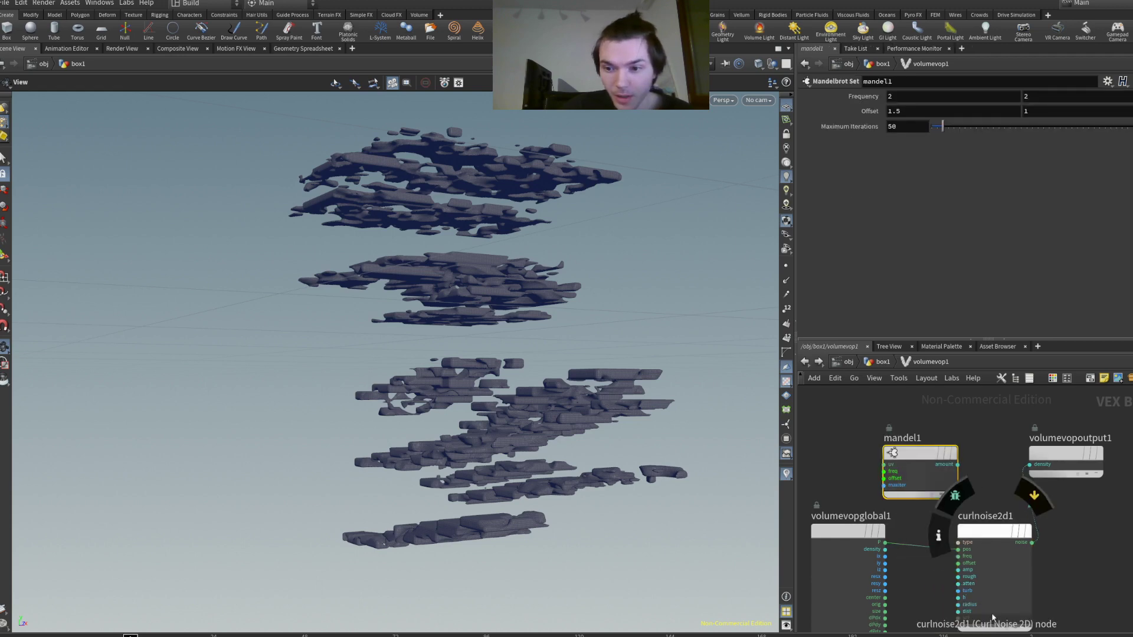
- Try to wire the amount output of mandel1 into curlnoise2d1, and into the density input of volumevopoutput1
left_click_drag(957, 465, 935, 540)
left_click(959, 572)
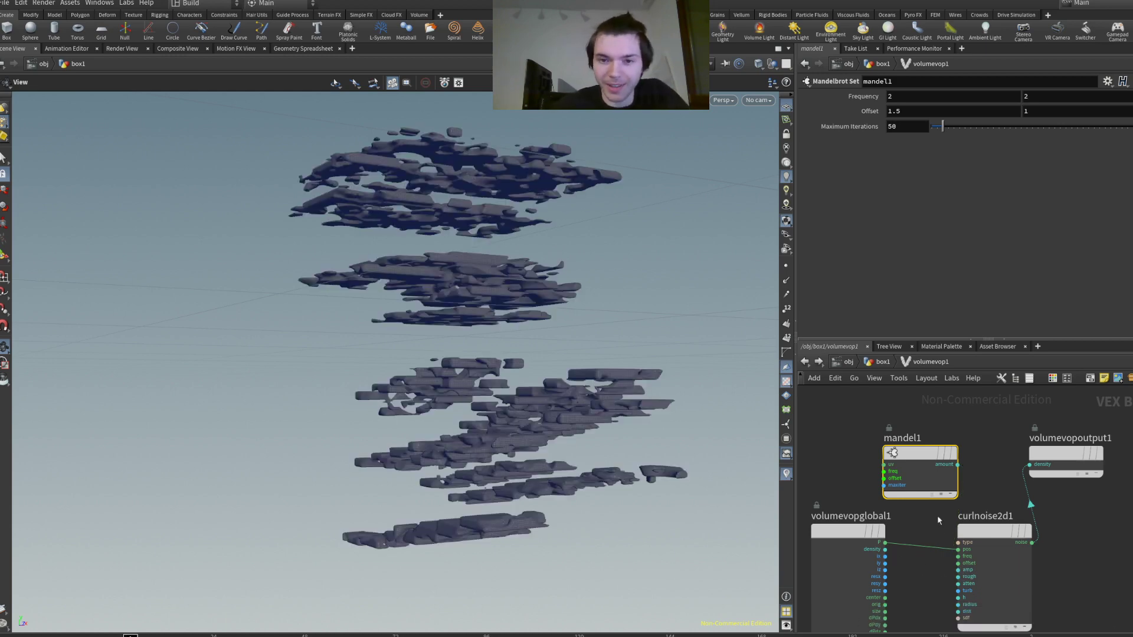
left_click_drag(957, 465, 1031, 466)
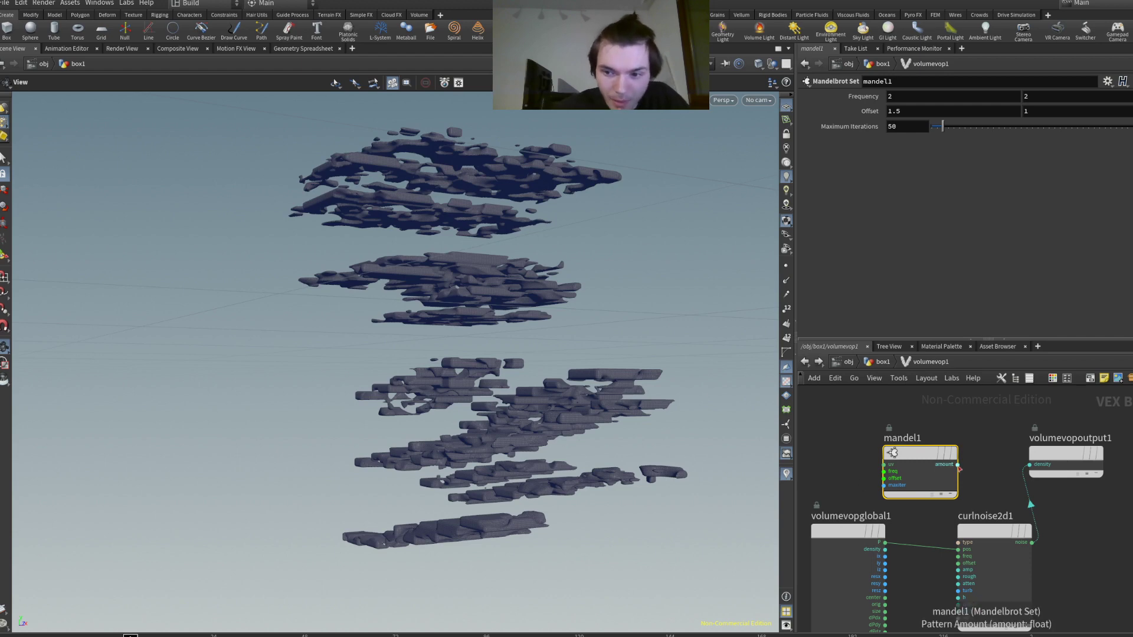
- Wire mandel1's amount output into the rough input of curlnoise2d1 and spread the two nodes apart
left_click_drag(956, 465, 959, 577)
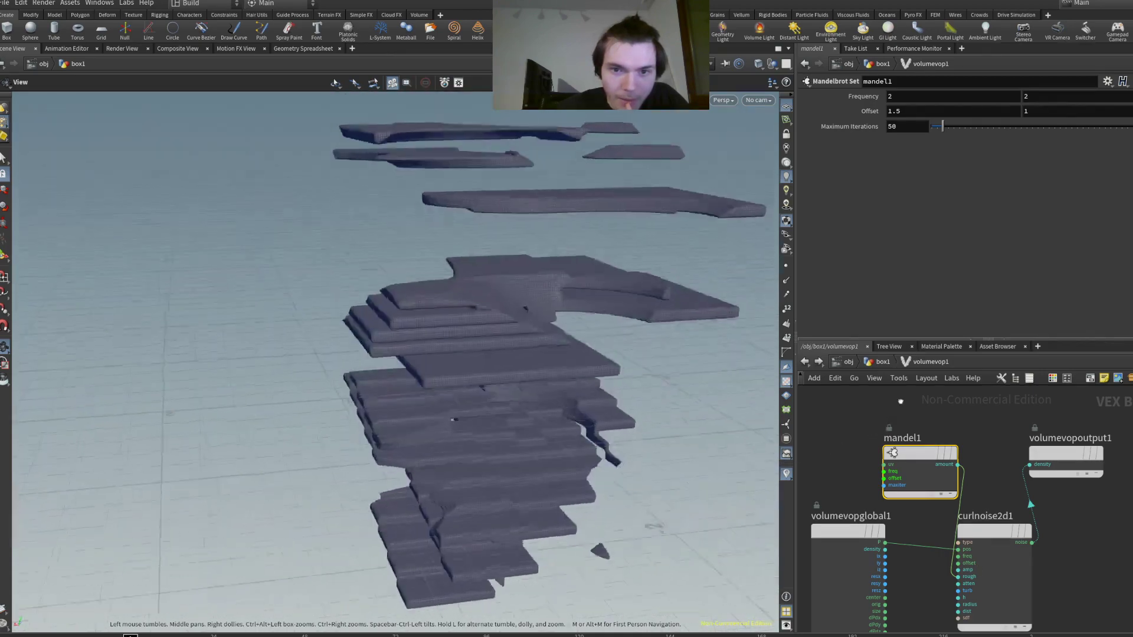
left_click_drag(425, 413, 195, 381)
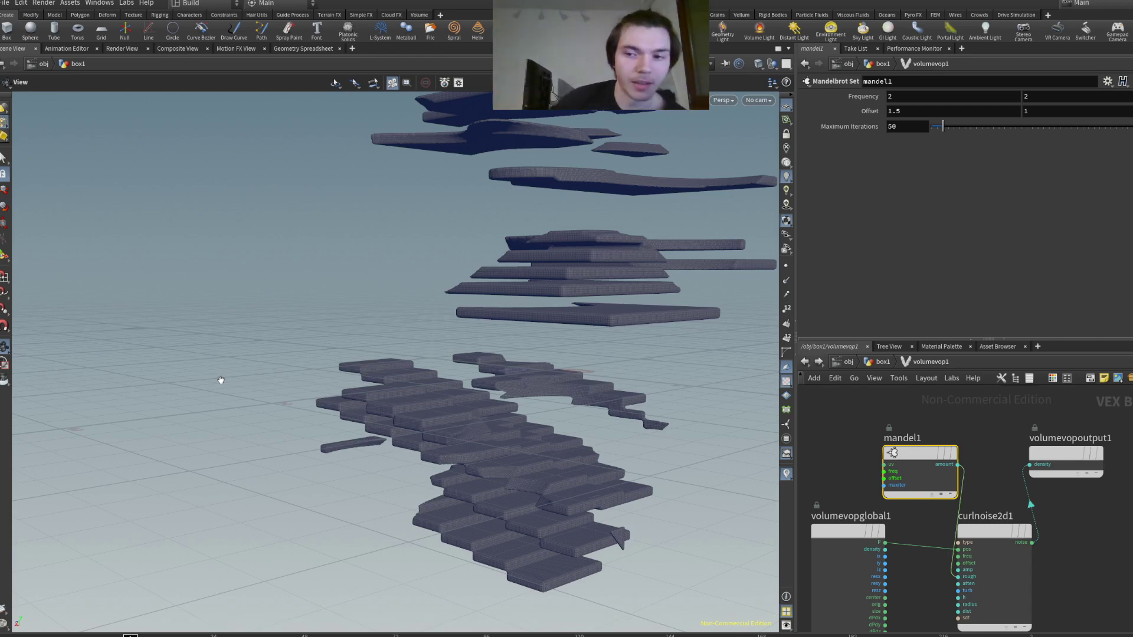
left_click_drag(921, 467, 884, 445)
left_click_drag(993, 540, 973, 561)
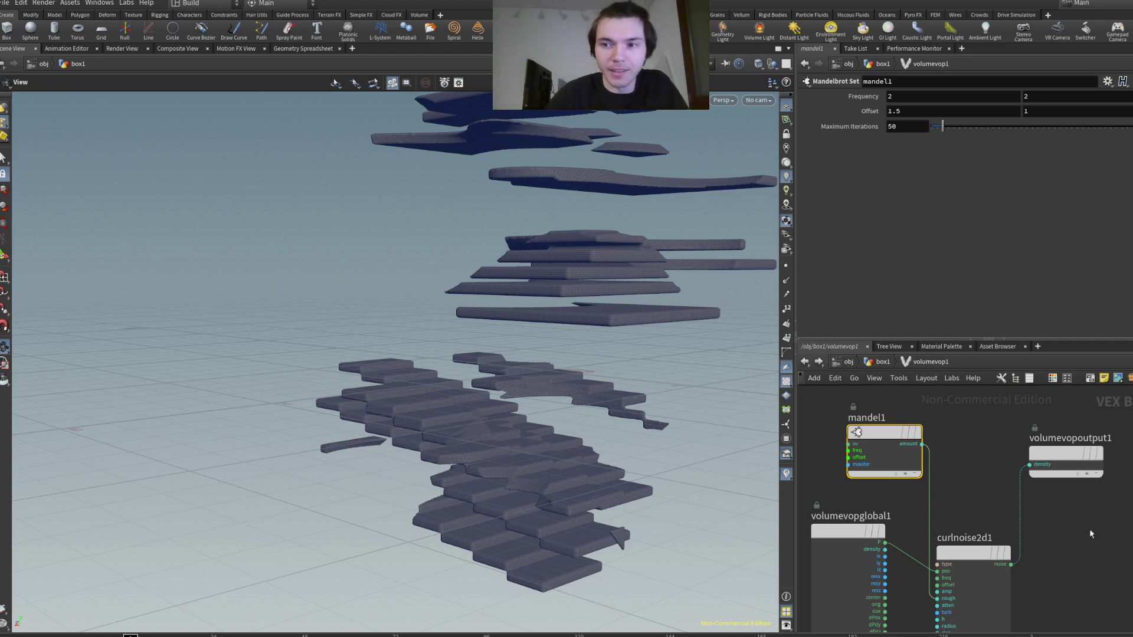
- Place an Add node between mandel1 and volumevopoutput1 in the VOP network
key("Tab")
type("add")
key("Return")
left_click(982, 455)
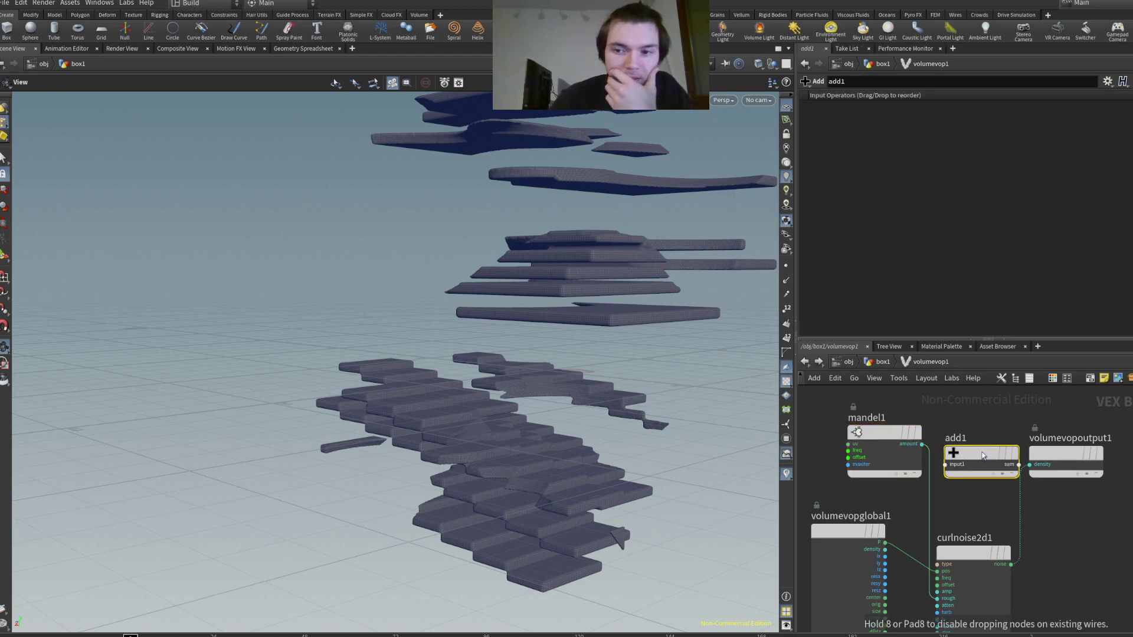
- Try feeding mandel1's amount output into the Add node's first input, then undo the node's last move
left_click(921, 444)
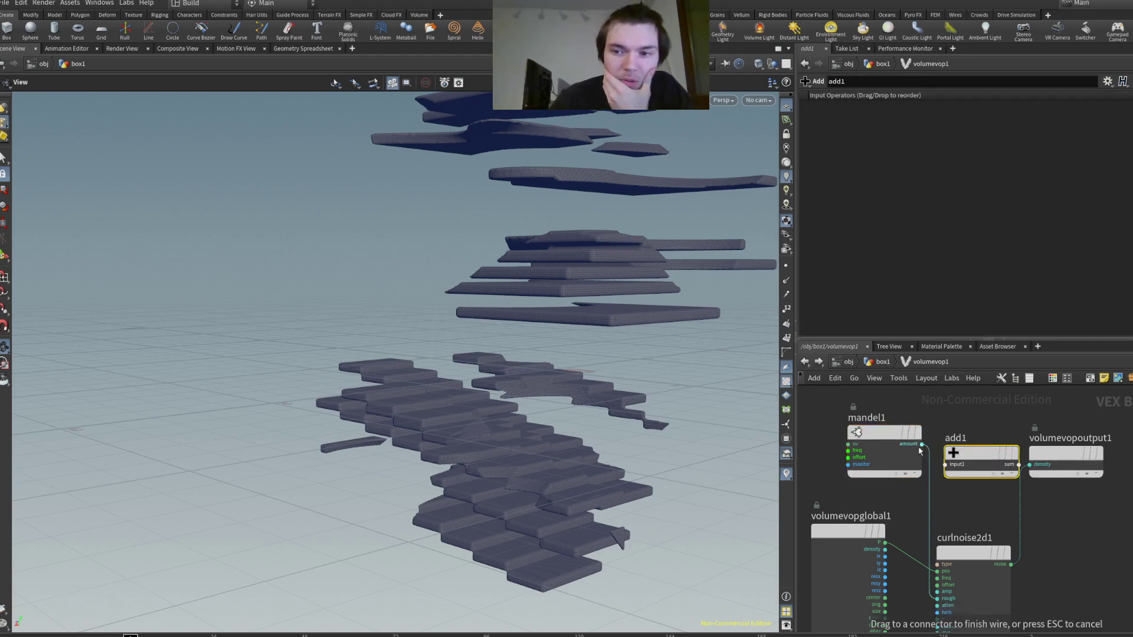
left_click(946, 464)
left_click_drag(984, 457, 984, 473)
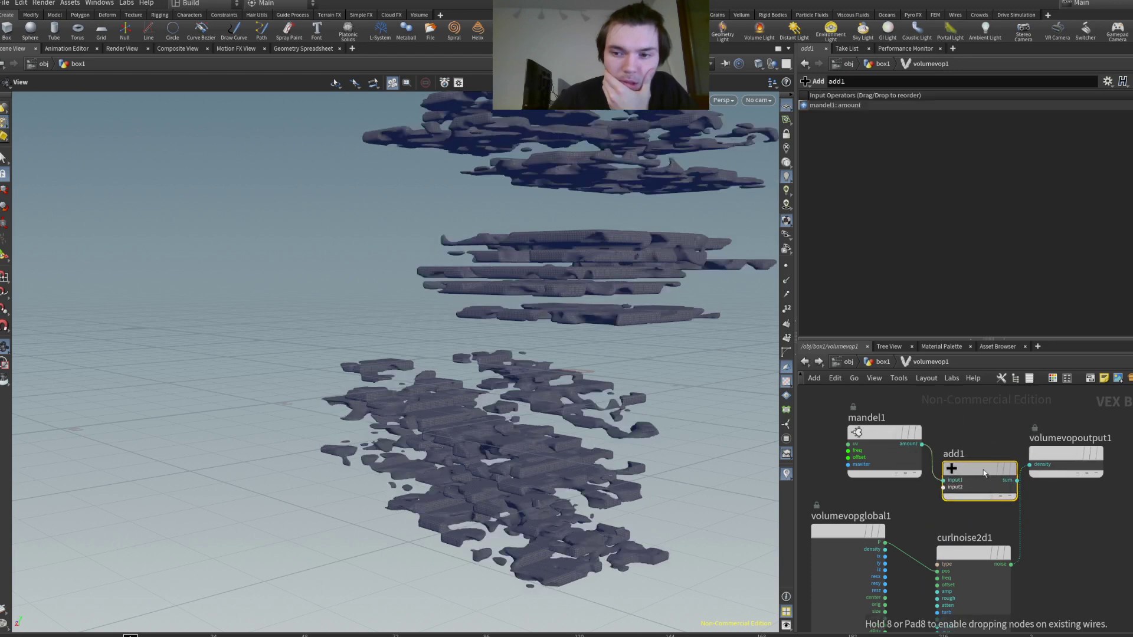
key("ctrl+z")
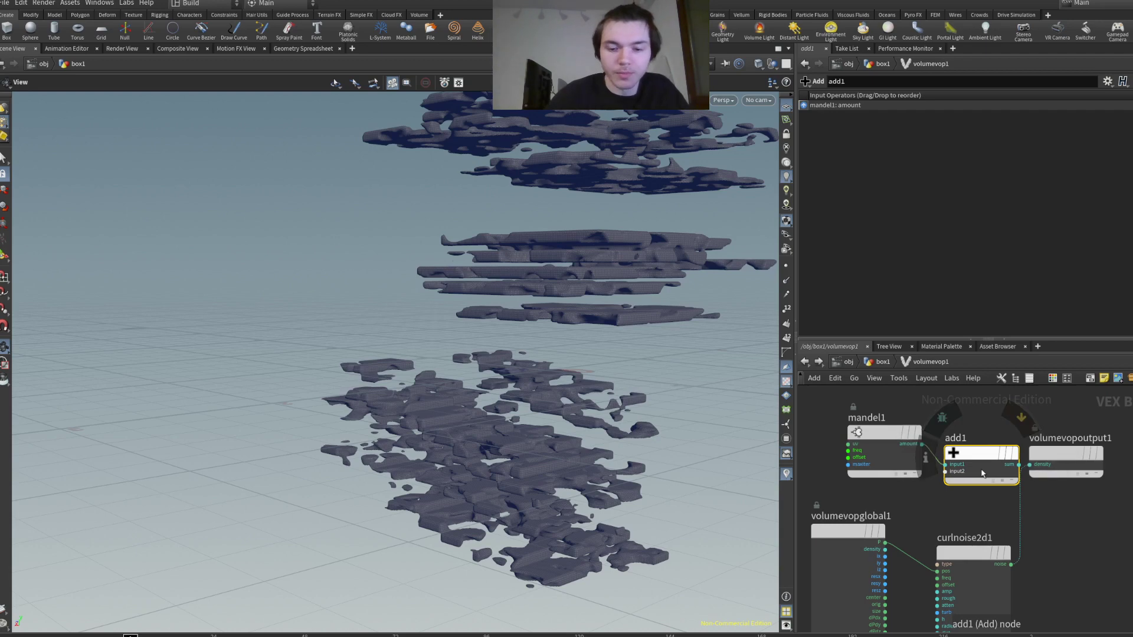
- Restore mandel1's amount wire to the rough input of curlnoise2d1 and feed the curl noise output into the Add node
left_click_drag(945, 464, 937, 598)
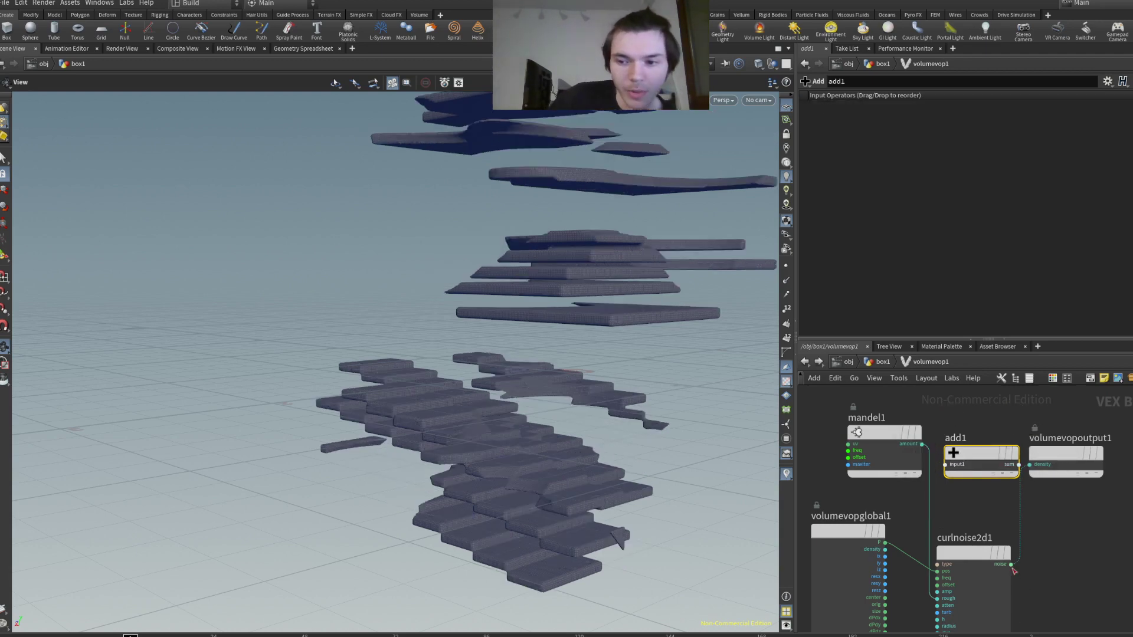
left_click_drag(1012, 564, 1105, 536)
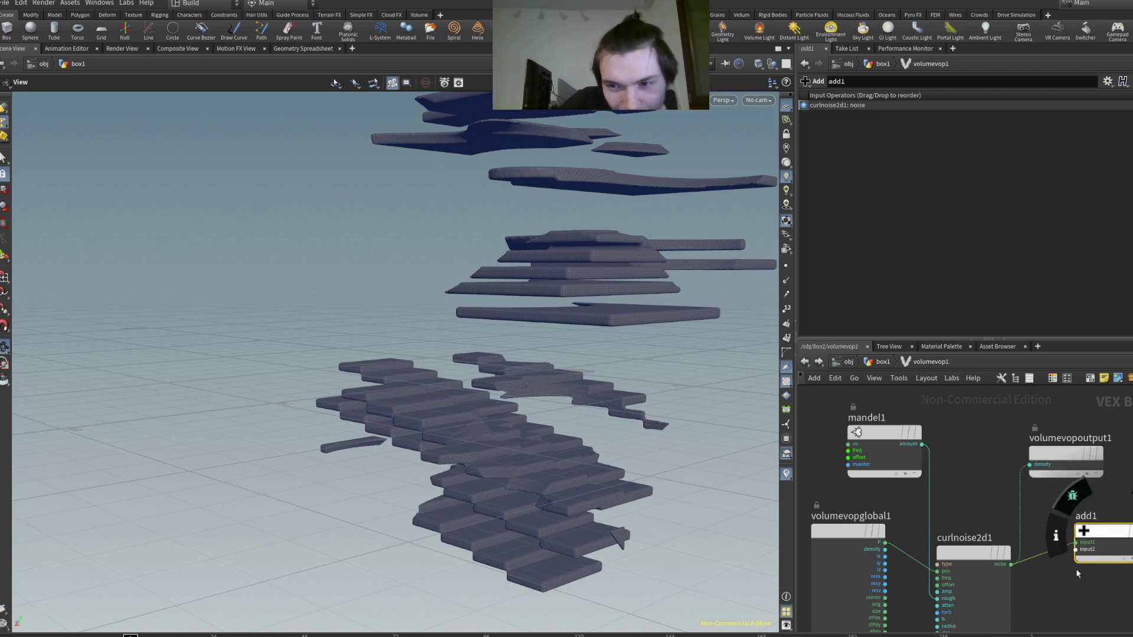
- Try wiring mandel1's amount to the output density and the global P to mandel1's uv, then undo both connections
left_click(922, 444)
left_click(1030, 464)
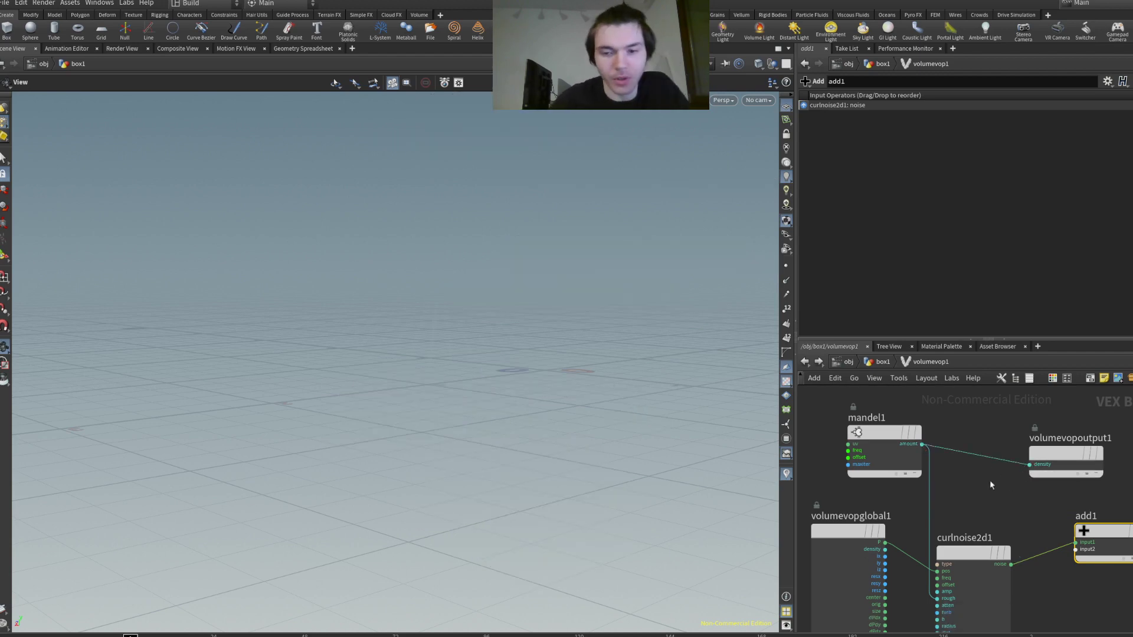
left_click_drag(878, 444, 898, 444)
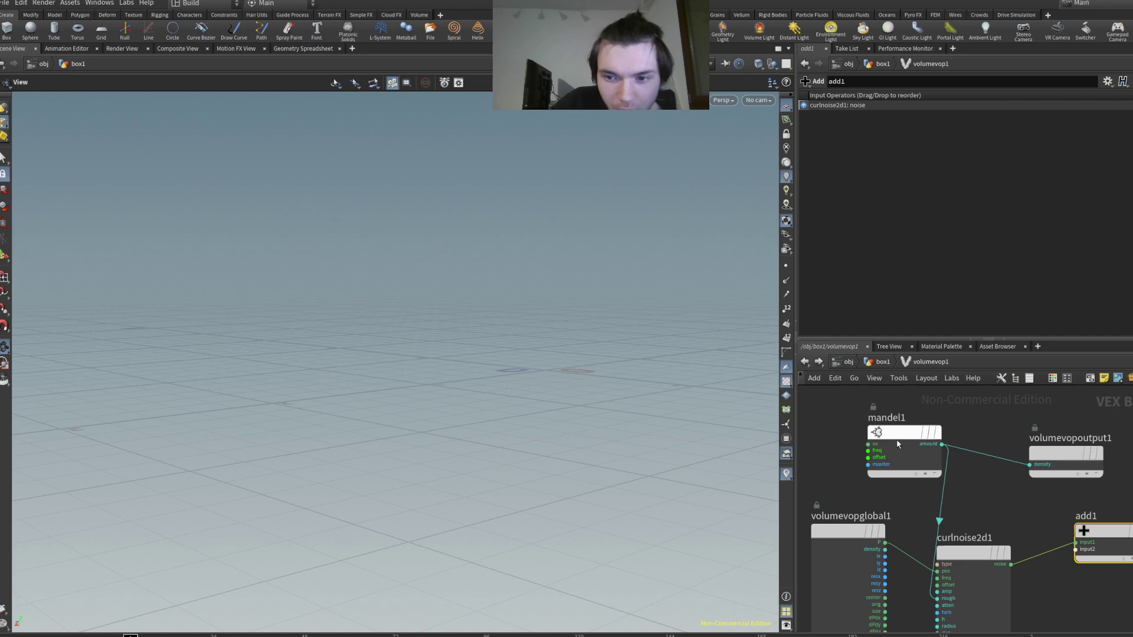
left_click(886, 542)
left_click(868, 450)
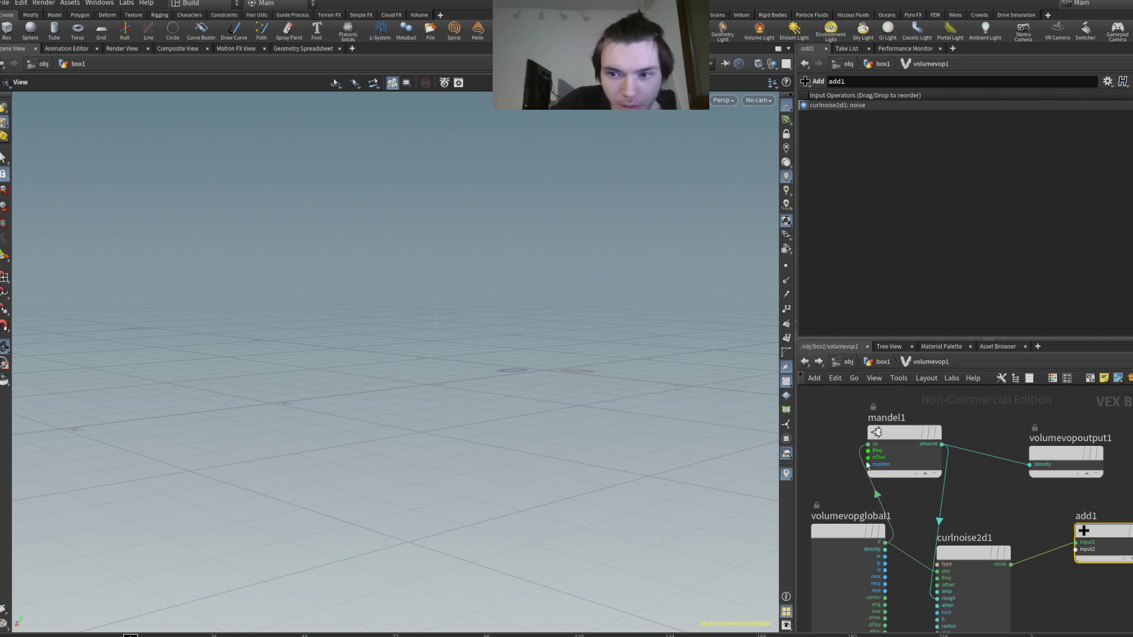
key("ctrl+z")
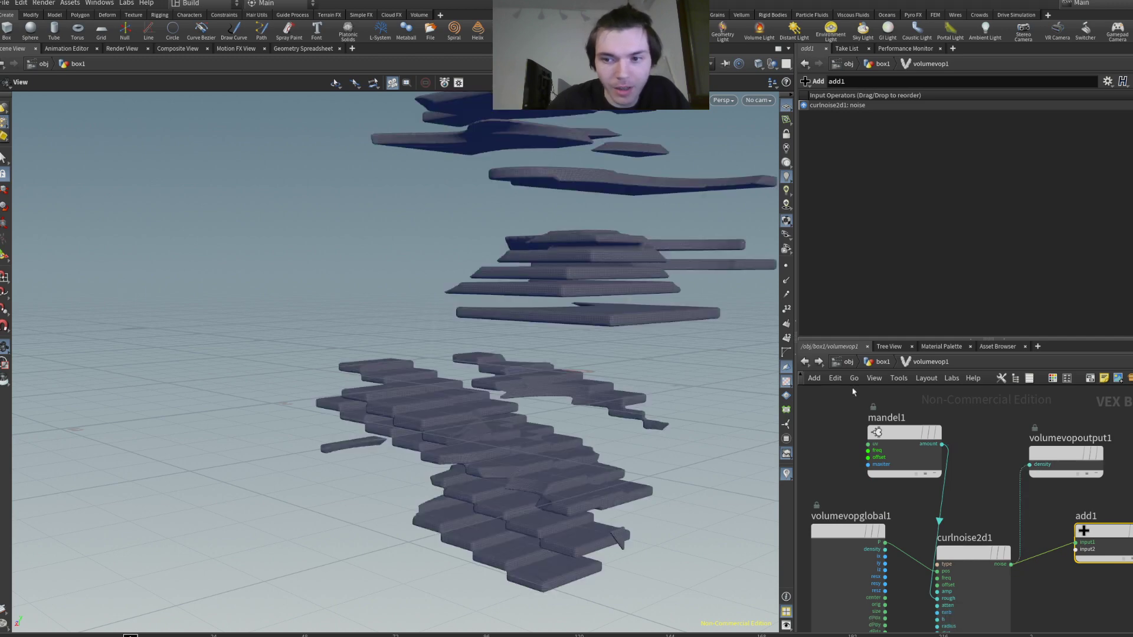
- Return to the box1 geometry network and examine the layered shapes from several angles
left_click(805, 362)
left_click_drag(496, 333, 451, 410)
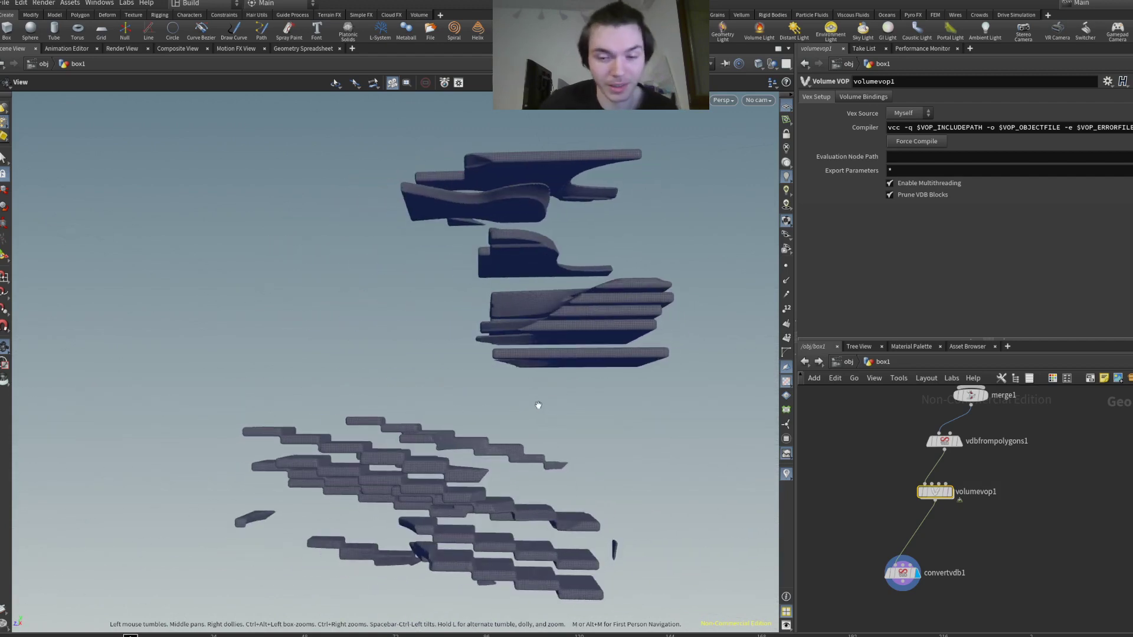
left_click_drag(536, 405, 469, 362)
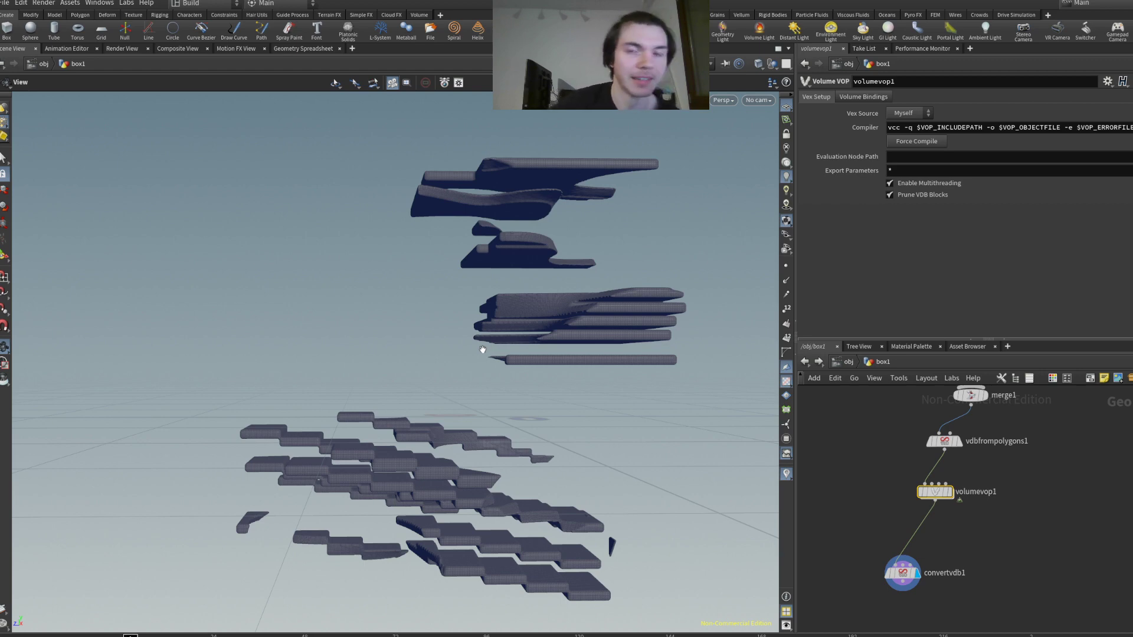
left_click_drag(448, 357, 479, 362)
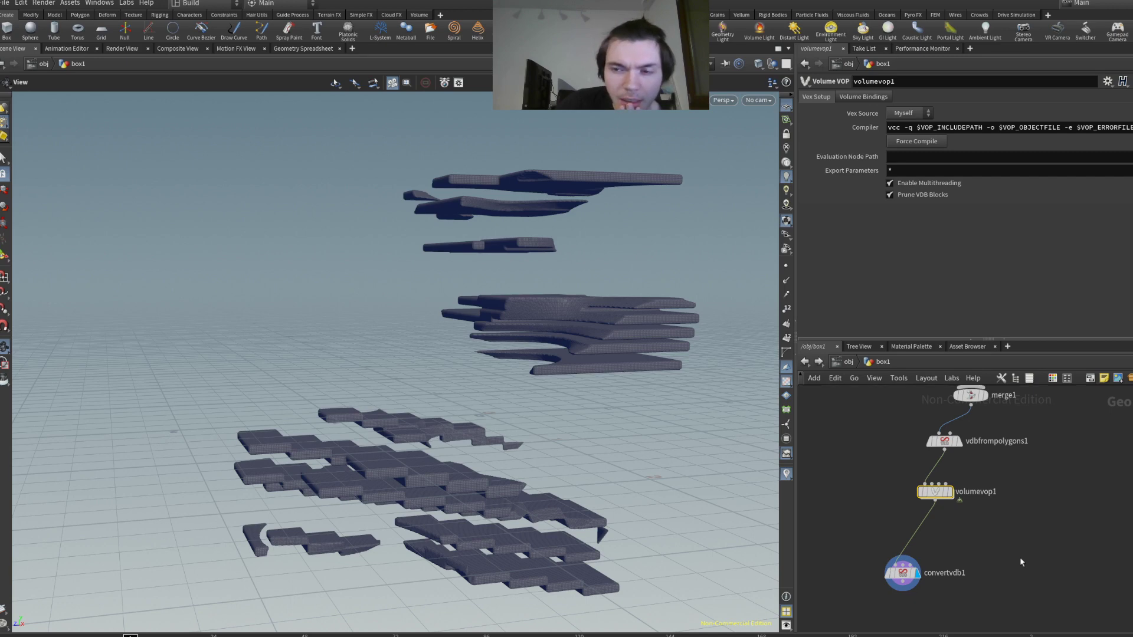
- Try an Extrude Volume node after volumevop1 with depth -1.8, base padding 0.211 and base lift 3.46, then delete it
left_click(918, 533)
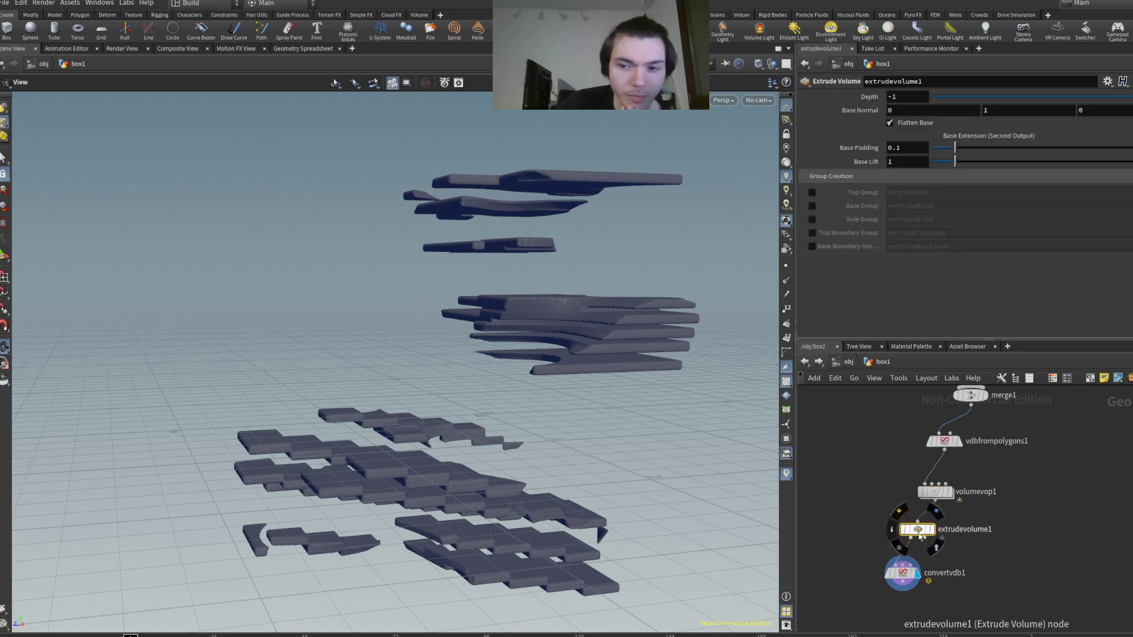
left_click(936, 515)
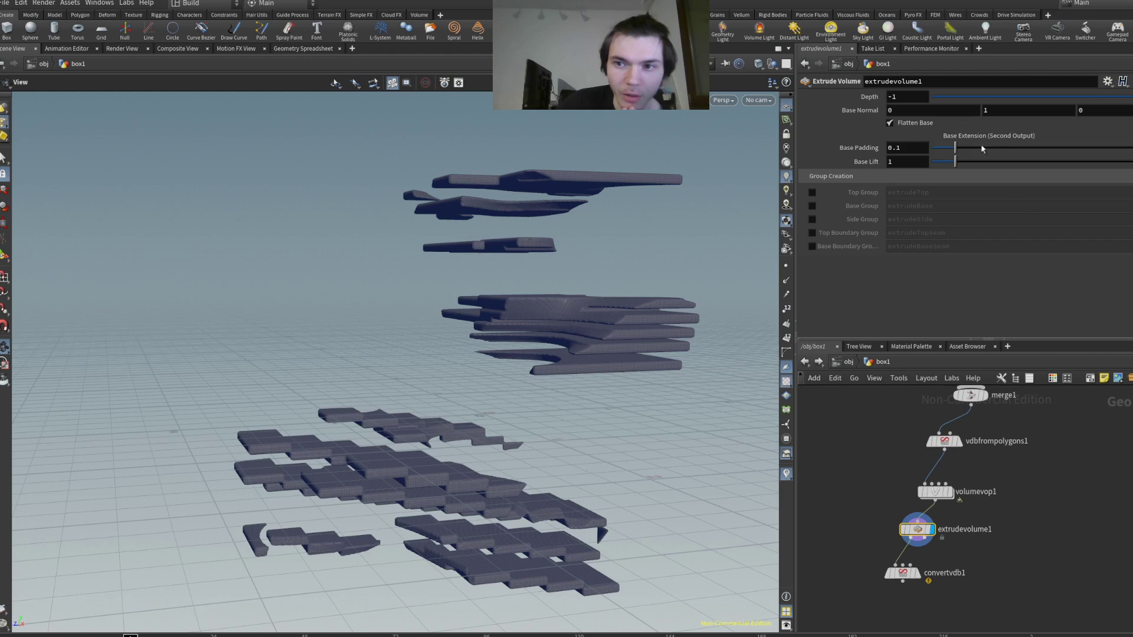
left_click_drag(981, 148, 1013, 161)
left_click(957, 96)
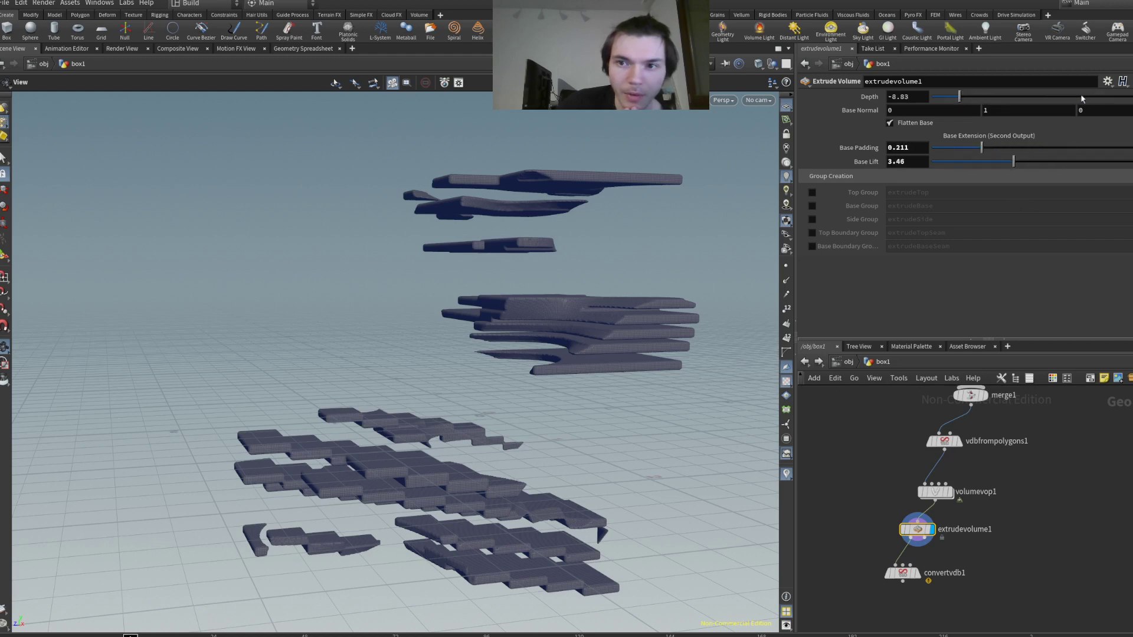
left_click_drag(1083, 98, 1127, 96)
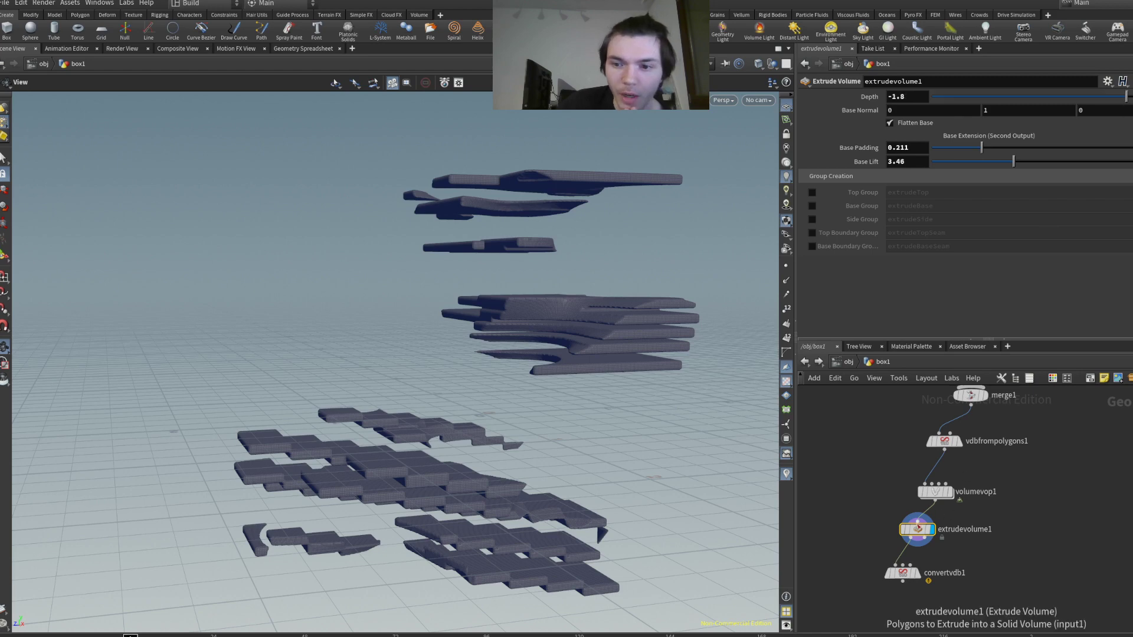
left_click_drag(918, 527, 876, 512)
key("Delete")
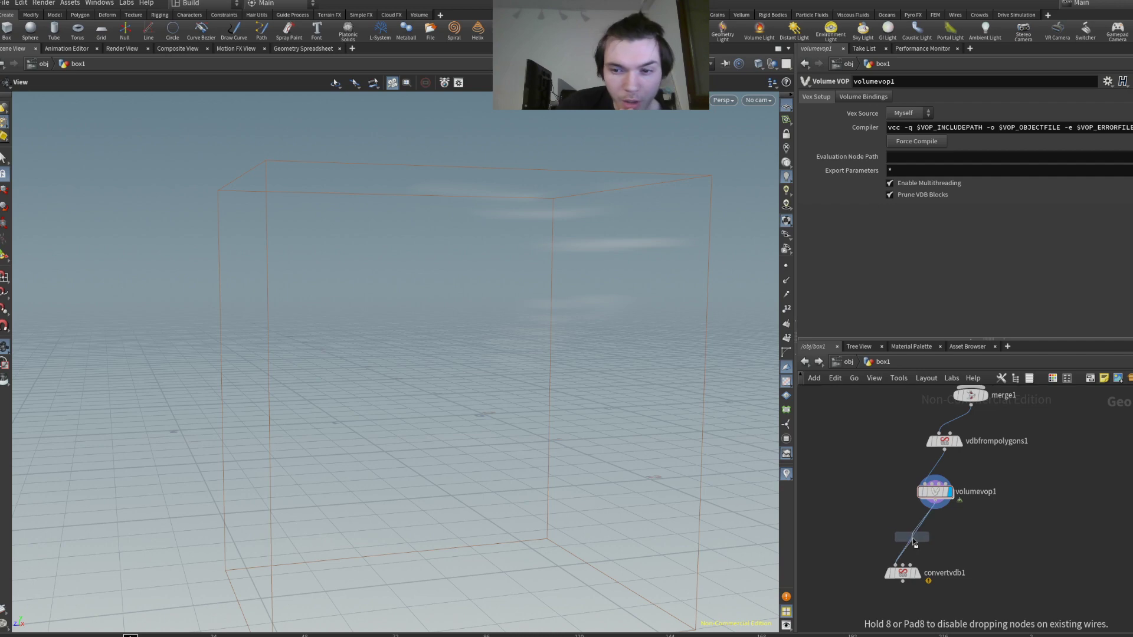
- Insert a Volume Noise Fog node between volumevop1 and convertvdb1, display convertvdb1, and set the noise amplitude to 0.3
left_click(912, 538)
mouse_move(894, 582)
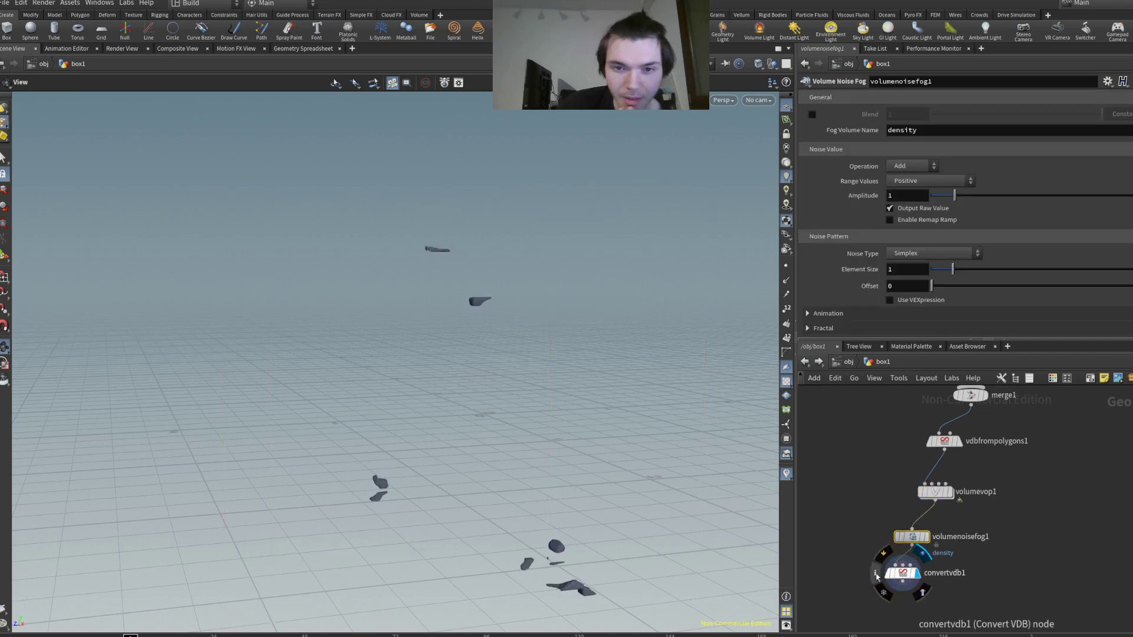
left_click_drag(996, 203, 938, 199)
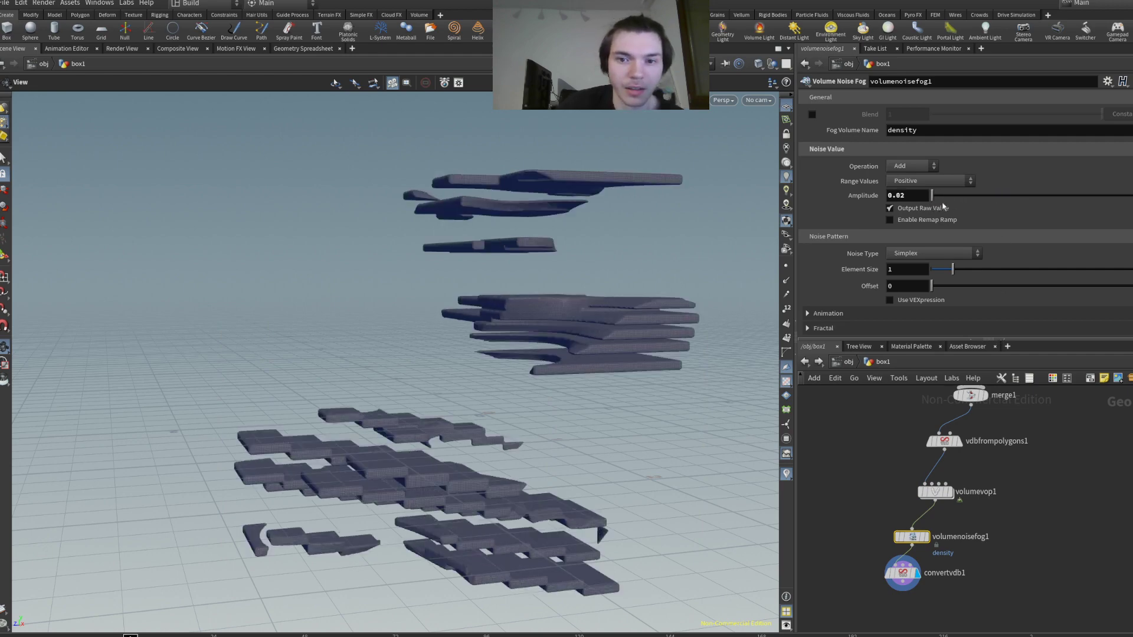
- Raise the fog noise amplitude to 1.62 while keeping the range values Positive
left_click(918, 181)
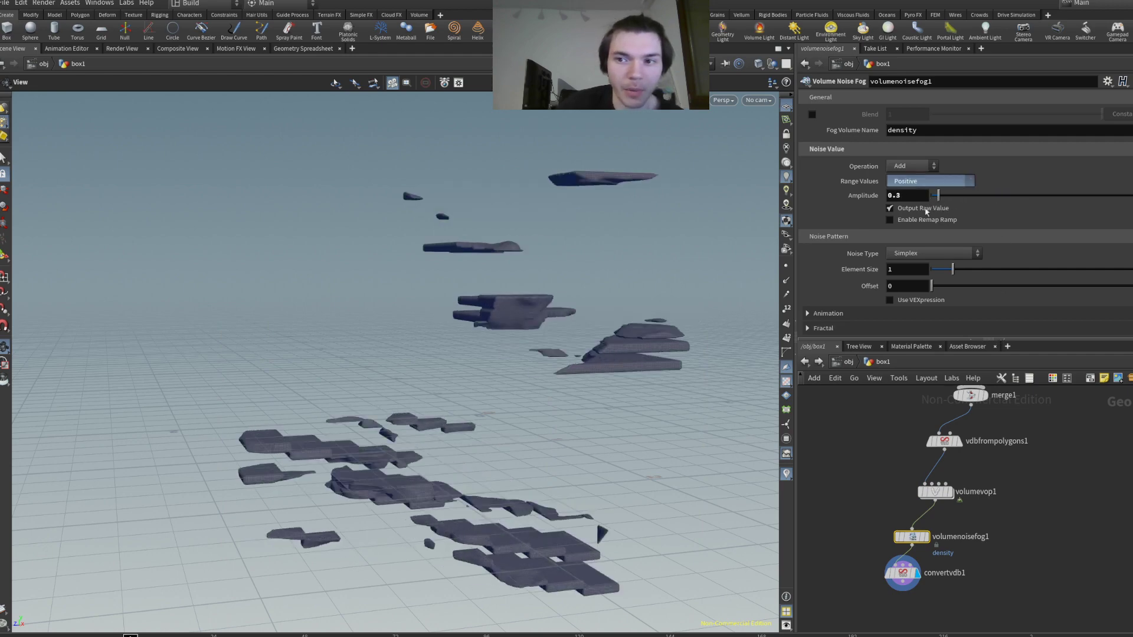
left_click(928, 216)
left_click_drag(938, 195, 996, 195)
left_click(929, 182)
left_click(928, 193)
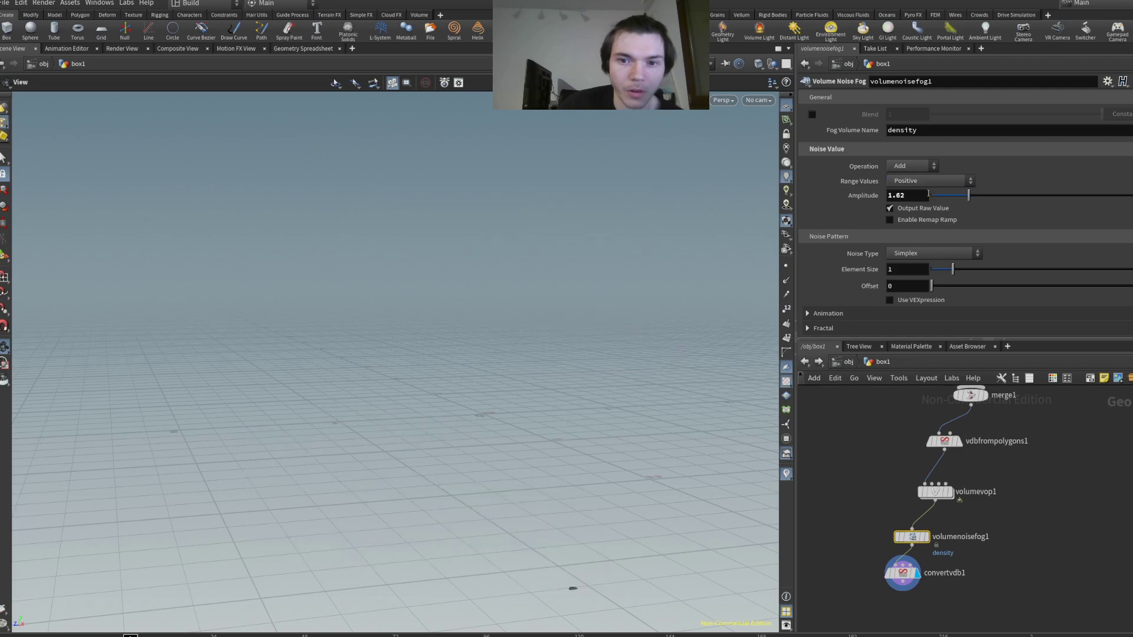
- Try Negative range values for the fog noise with amplitudes of 2.51 and 0.46
left_click(918, 184)
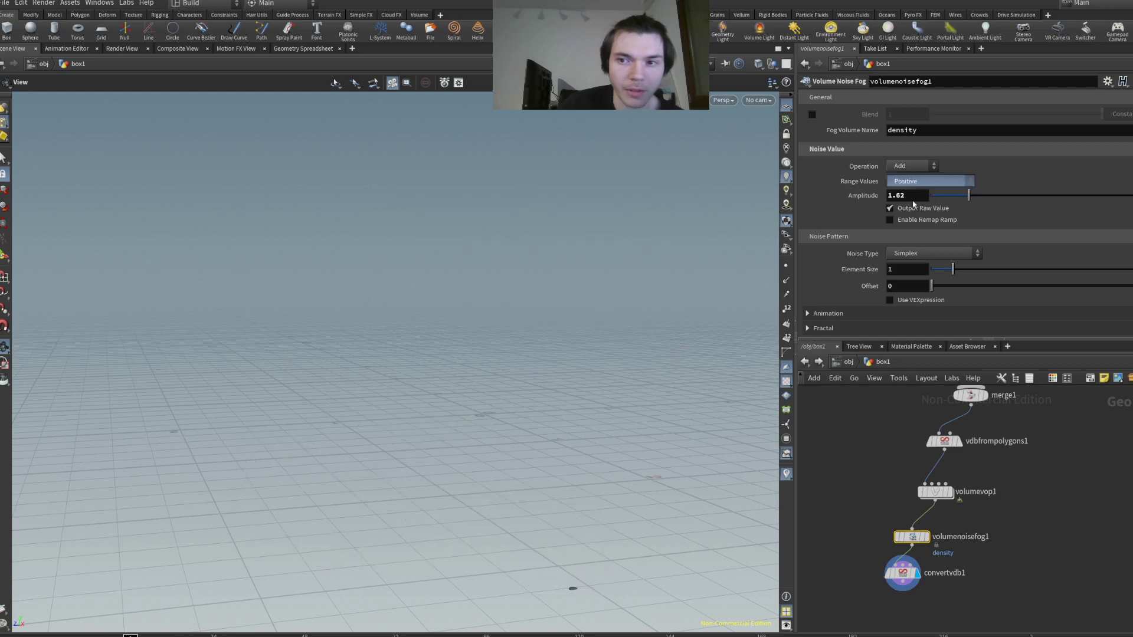
left_click(913, 204)
mouse_move(969, 195)
left_mouse_down()
mouse_move(1109, 195)
mouse_move(988, 196)
left_mouse_up()
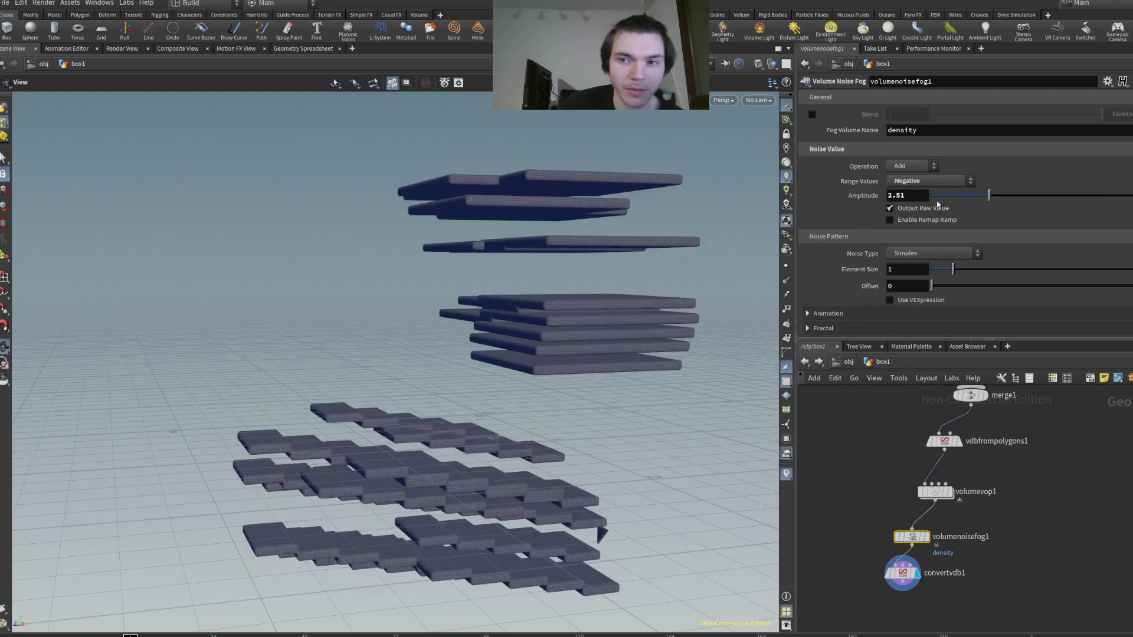
left_click(941, 196)
- Switch the fog noise range values to Zero Centered and set the amplitude to 6.2
left_click(927, 183)
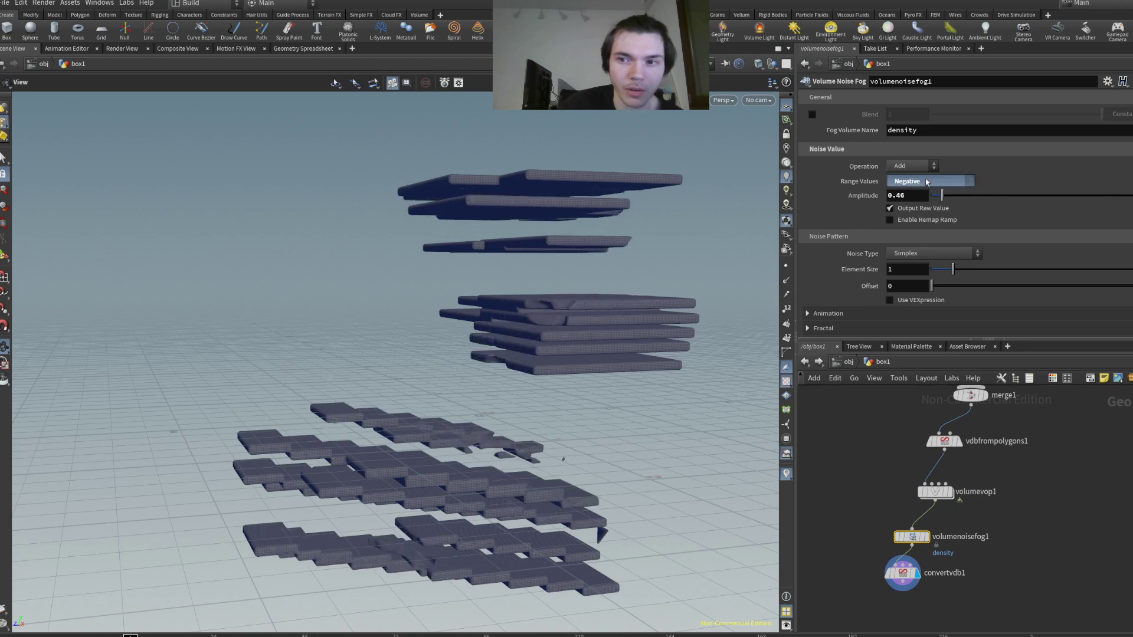
left_click(907, 172)
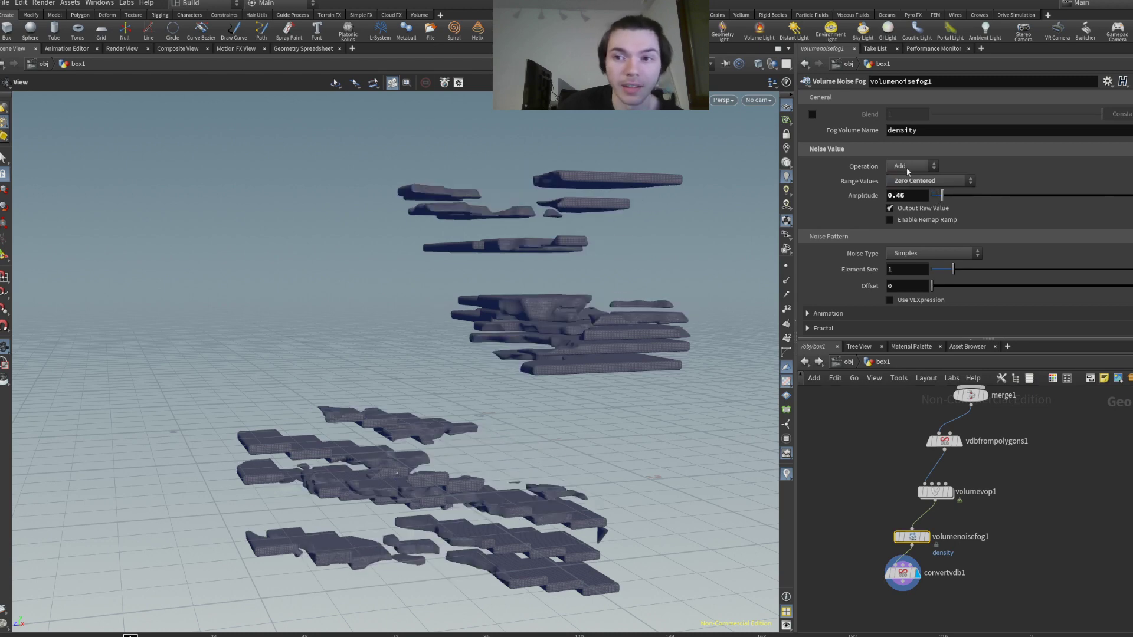
left_click_drag(981, 197, 1074, 197)
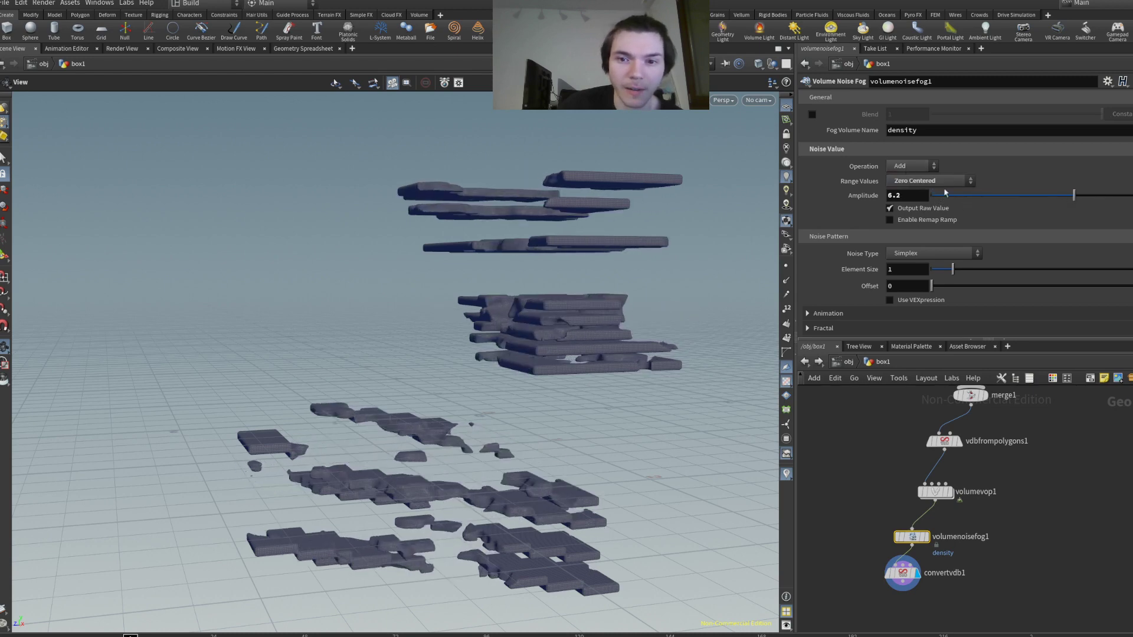
- Try the Subtract operation for the fog noise with an amplitude of 4.2 and check the shape from above
left_click(893, 168)
left_click(907, 194)
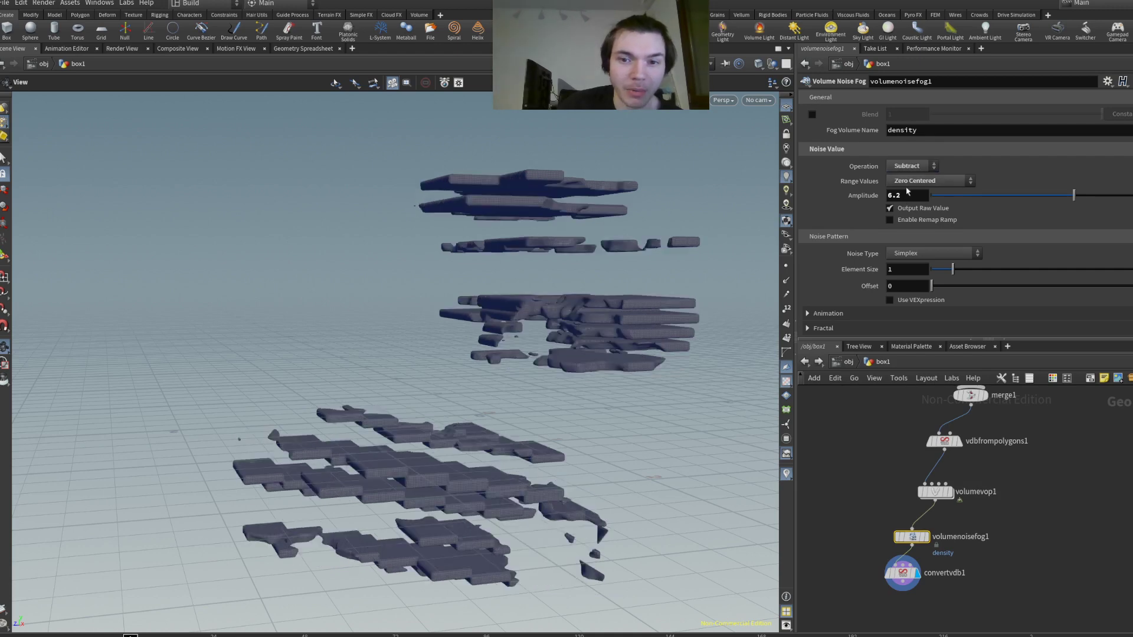
mouse_move(1027, 195)
left_mouse_down()
mouse_move(1003, 197)
mouse_move(1028, 198)
left_mouse_up()
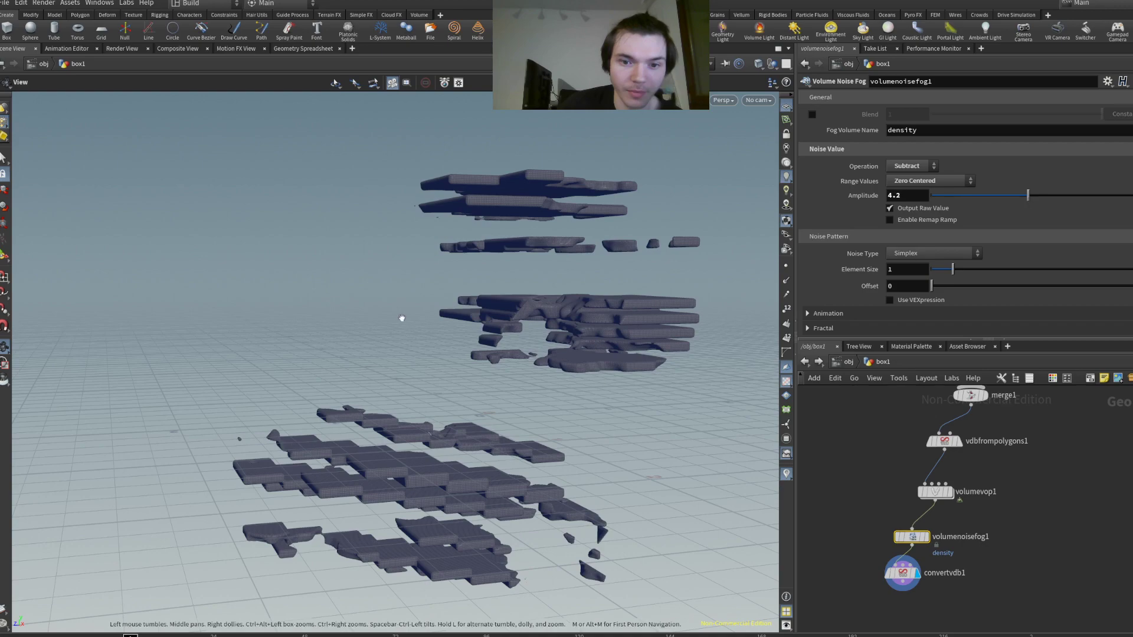
left_click_drag(399, 316, 865, 225)
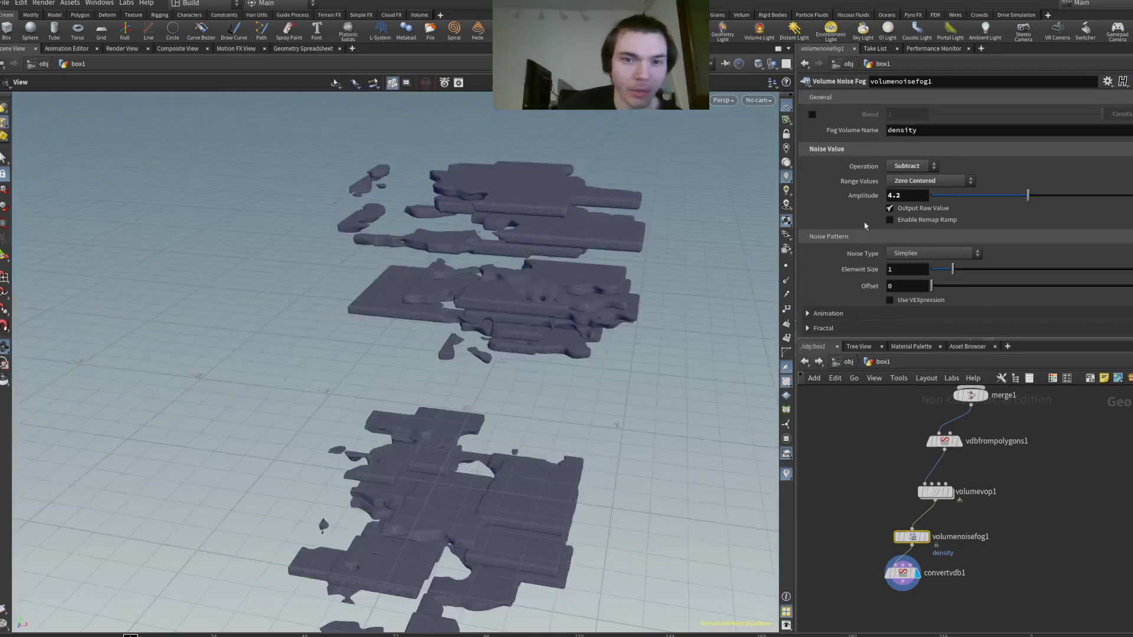
- Raise the fog noise amplitude to 7.37 and try the Set operation and another alternative
left_click(906, 183)
left_click_drag(1028, 196, 1101, 195)
left_click(908, 167)
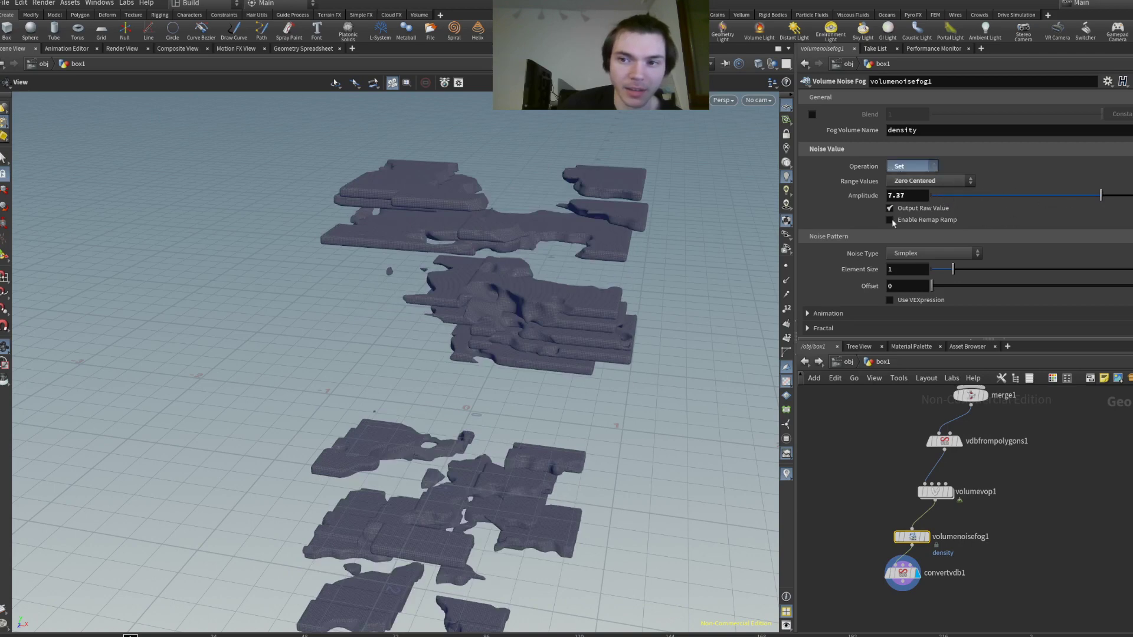
left_click(903, 225)
- Set the fog noise amplitude to 1.31 and its operation to Add
left_click_drag(1007, 197, 962, 196)
left_click(908, 166)
left_click(911, 190)
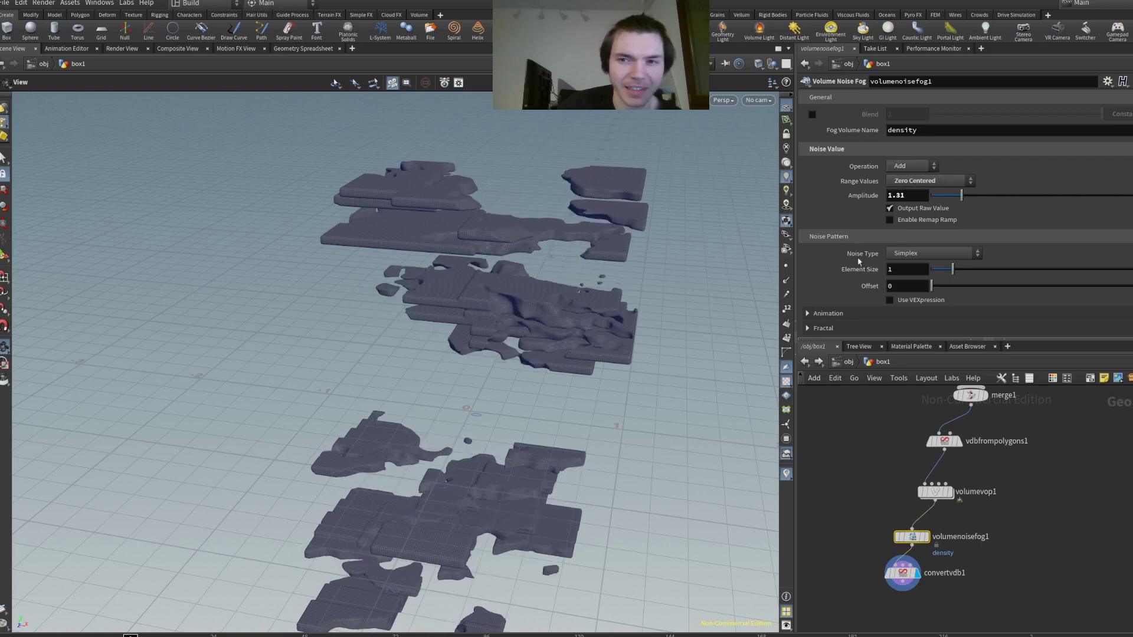
- Set the fog noise fractal to 12.96 max octaves, try the Terrain fractal type and switch it to Hybrid Terrain
scroll(824, 281, "down", 3)
left_click(807, 264)
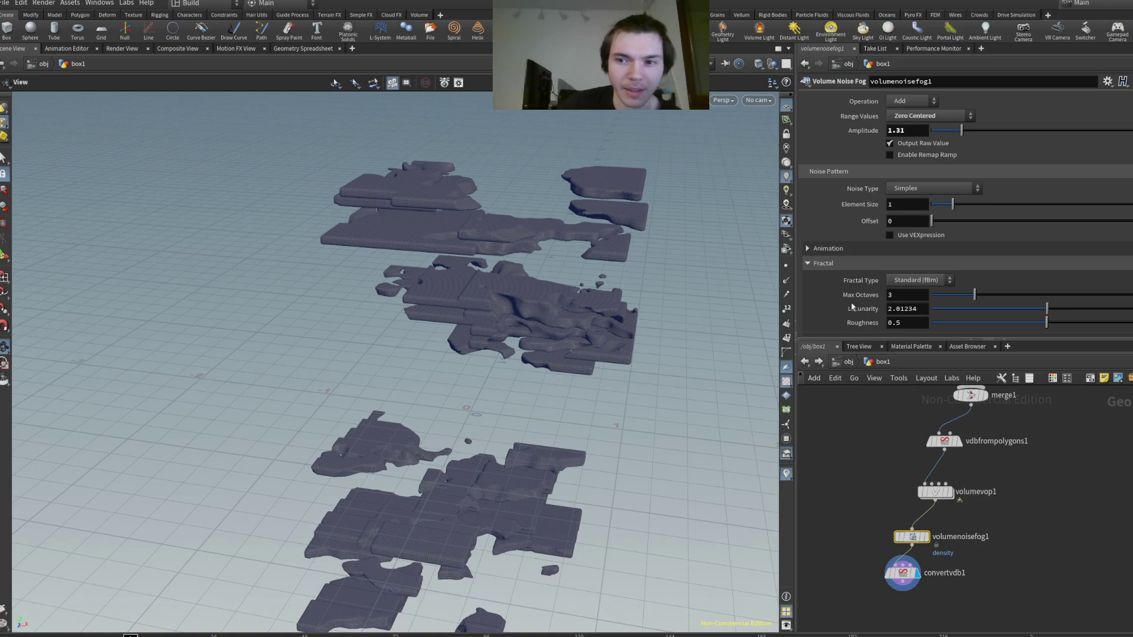
left_click_drag(1044, 294, 1118, 296)
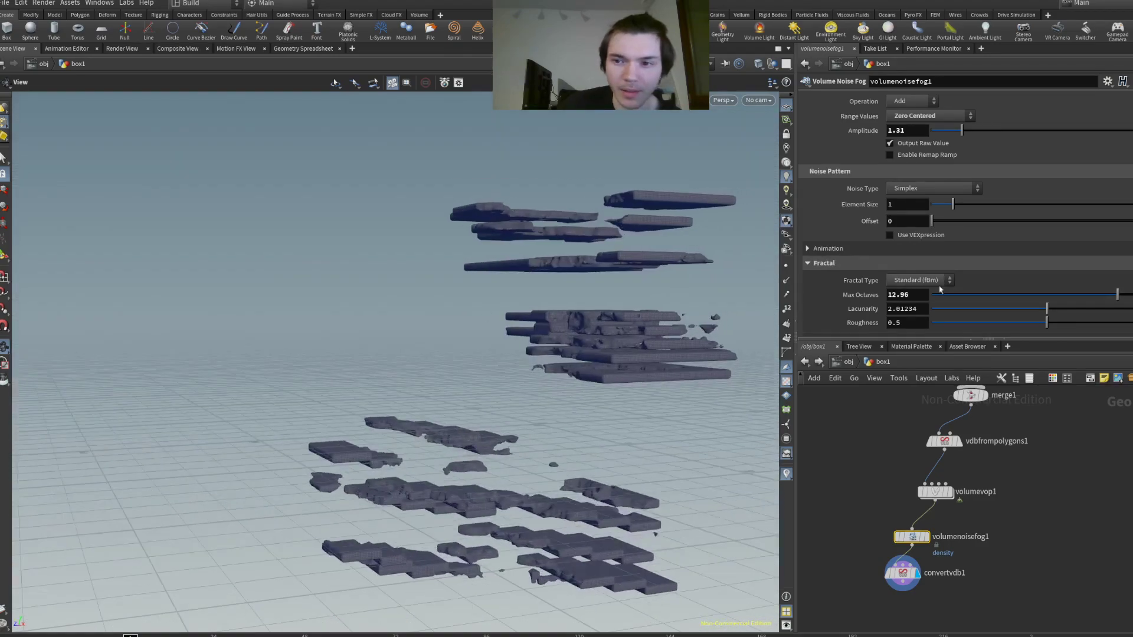
left_click(915, 282)
left_click(910, 285)
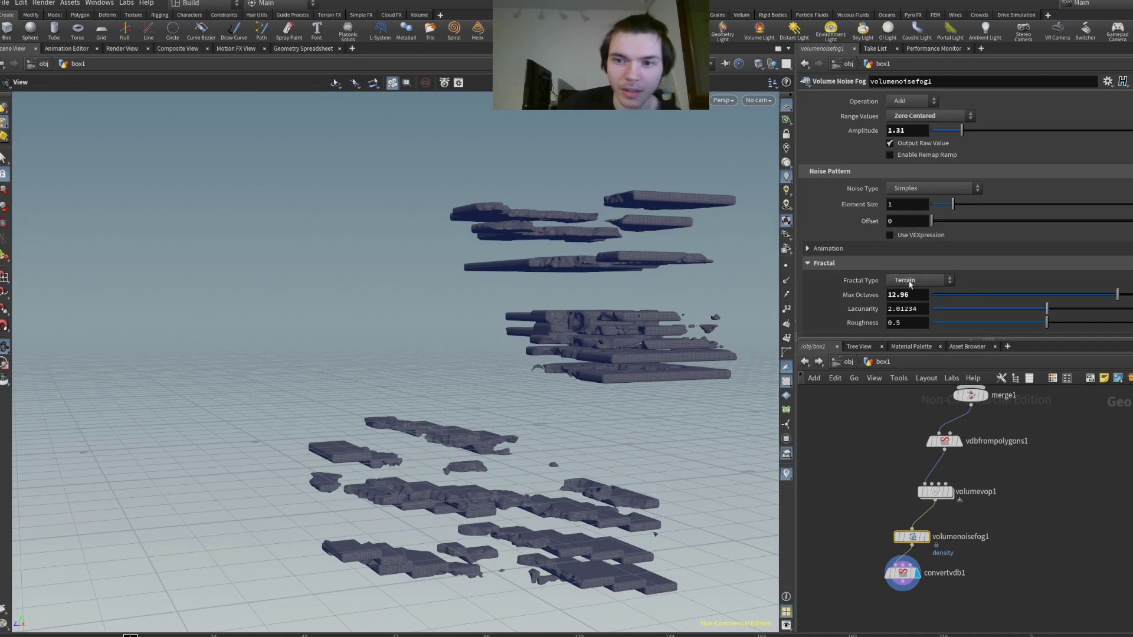
left_click(909, 284)
left_click(914, 319)
left_click_drag(581, 309, 584, 353)
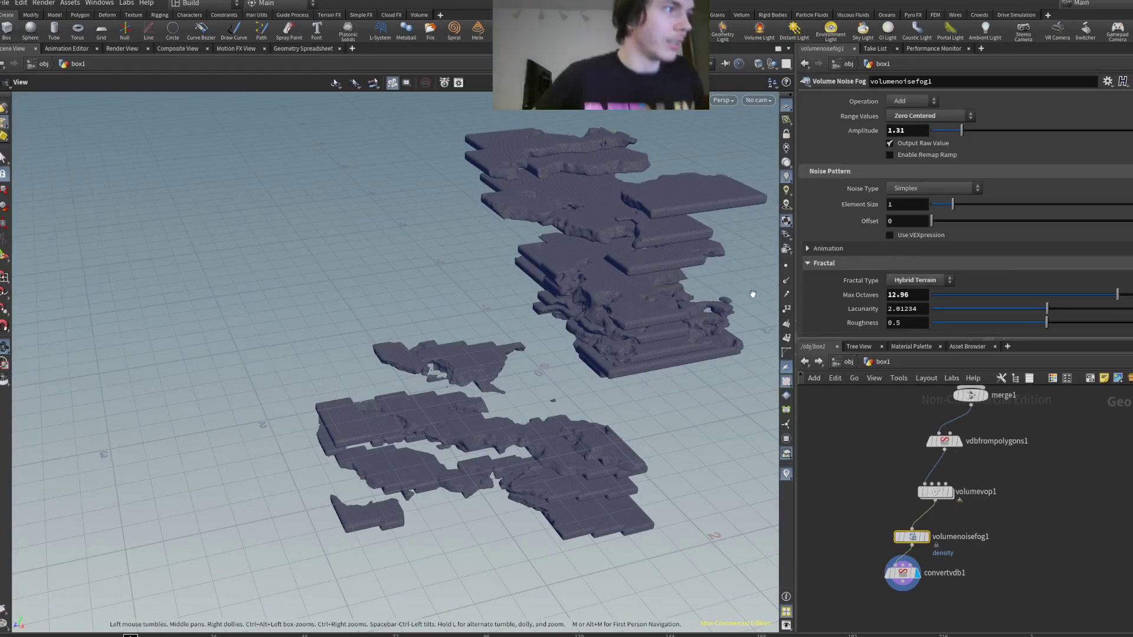
- Set the fog noise pattern's element size to 0.87 and check the shape from another angle
scroll(849, 251, "up", 2)
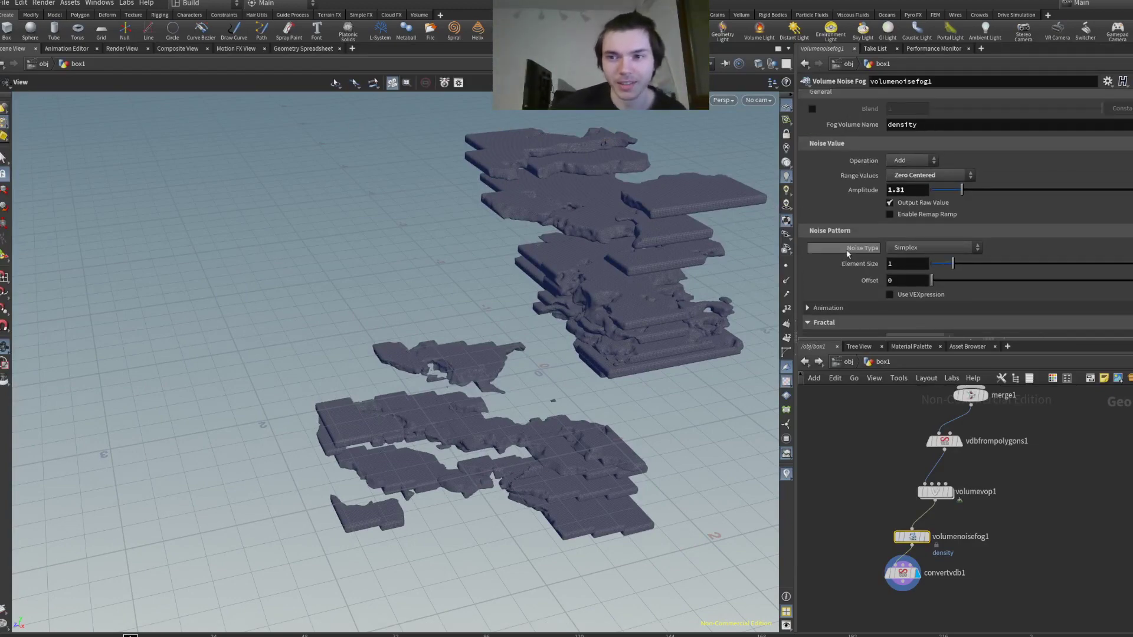
mouse_move(966, 270)
left_mouse_down()
mouse_move(1070, 270)
mouse_move(938, 270)
mouse_move(951, 272)
left_mouse_up()
left_click_drag(620, 355, 676, 407)
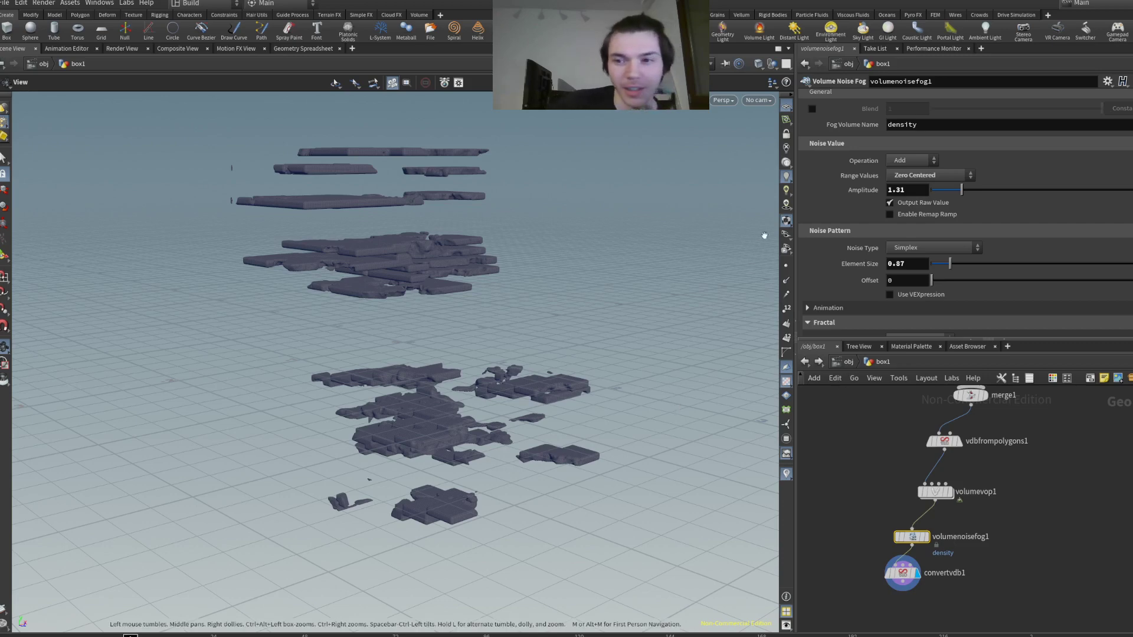
- Set the fog noise's lattice warp size to 1.7 in the warping settings and inspect the layers
scroll(764, 232, "down", 2)
scroll(832, 263, "down", 1)
scroll(832, 263, "down", 2)
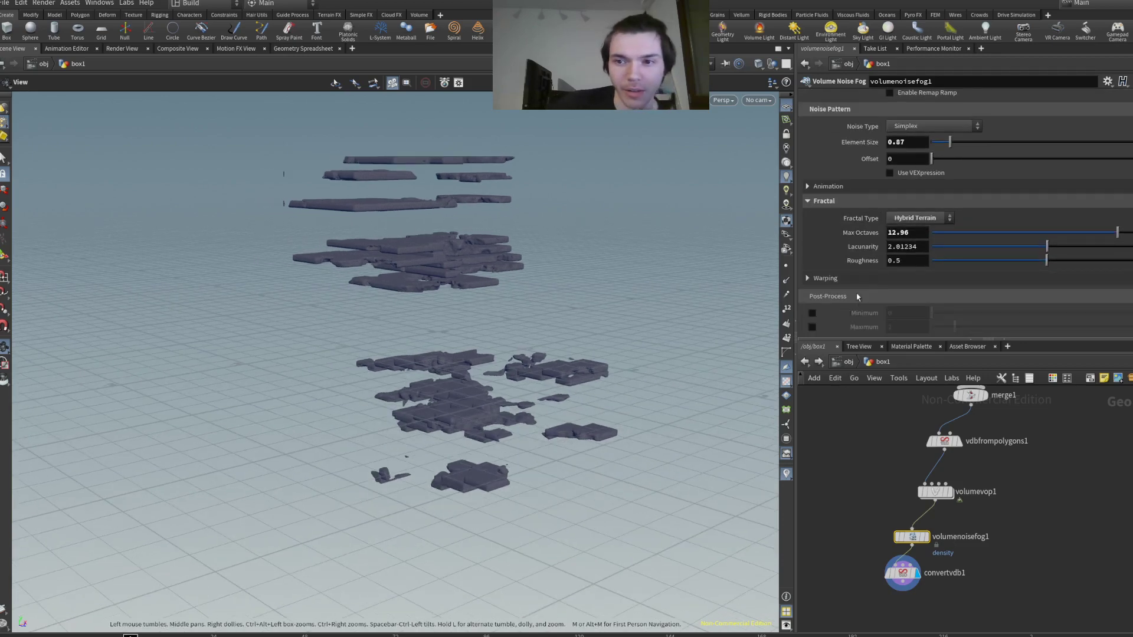
left_click(806, 280)
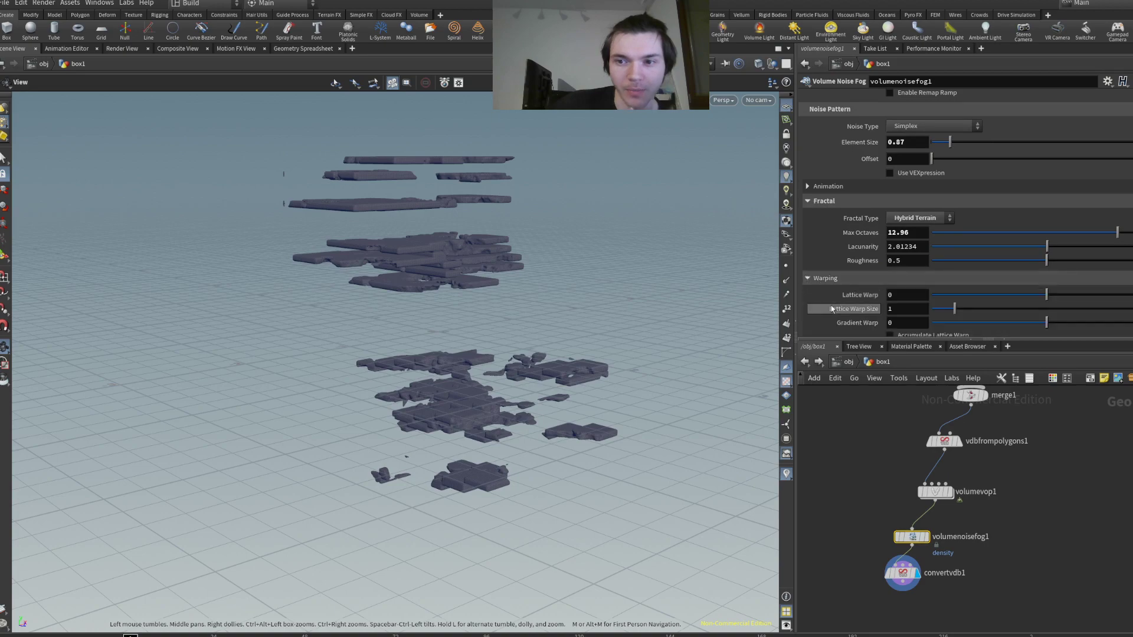
scroll(957, 255, "down", 1)
mouse_move(957, 255)
left_mouse_down()
mouse_move(1025, 254)
mouse_move(971, 253)
left_mouse_up()
left_click_drag(513, 192, 339, 196)
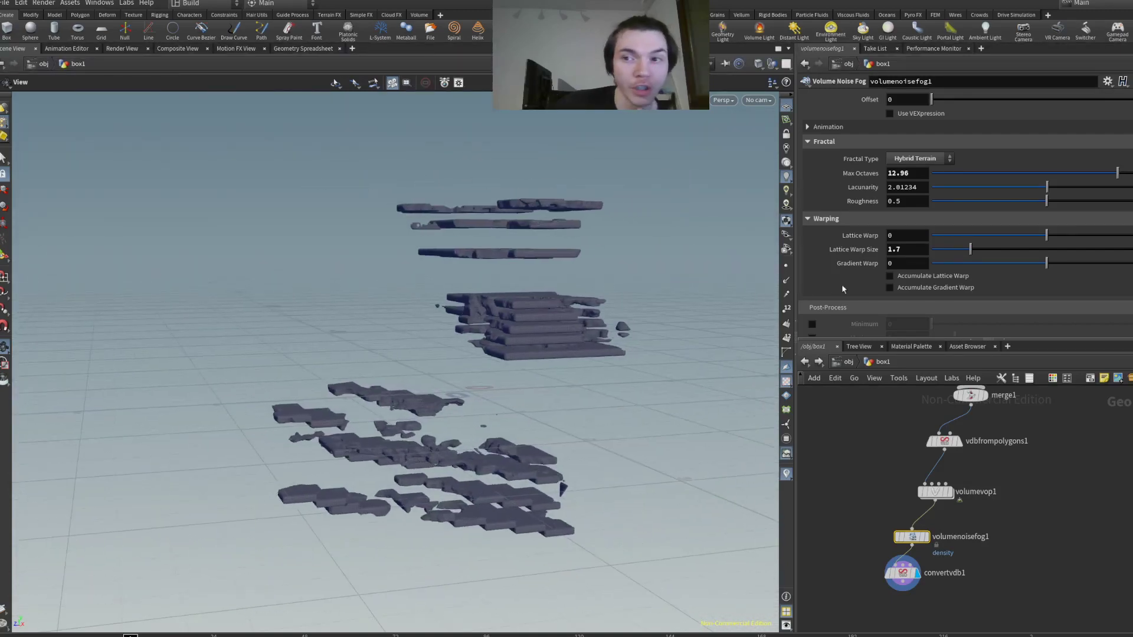
- Move the Volume Noise Fog and Convert VDB nodes apart to make room between them
scroll(856, 282, "up", 2)
scroll(855, 282, "up", 3)
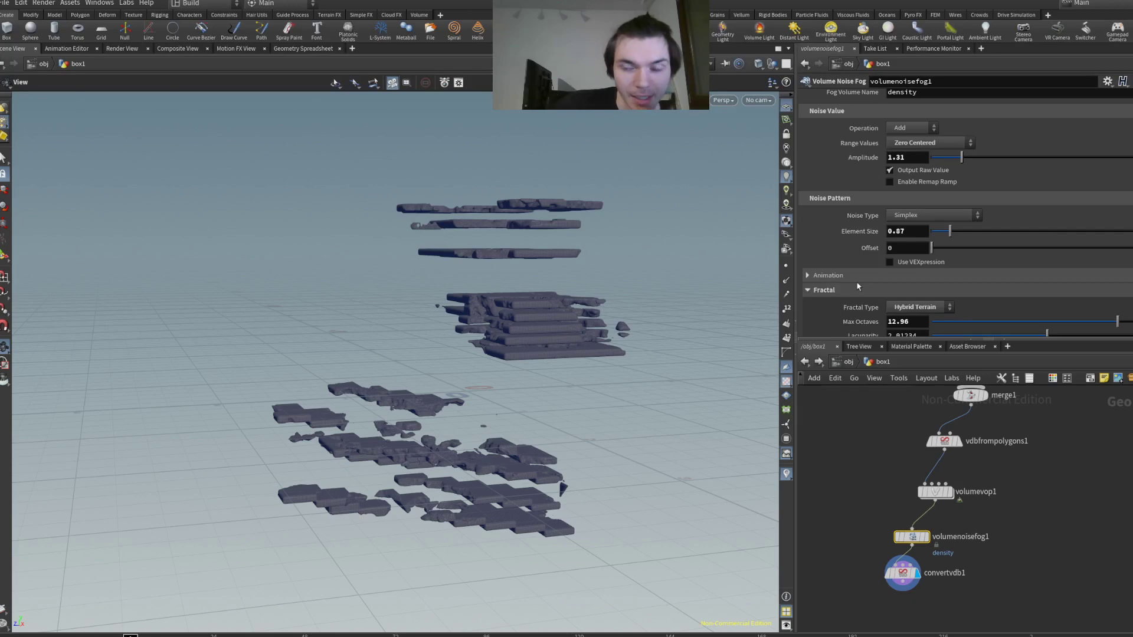
scroll(858, 286, "up", 2)
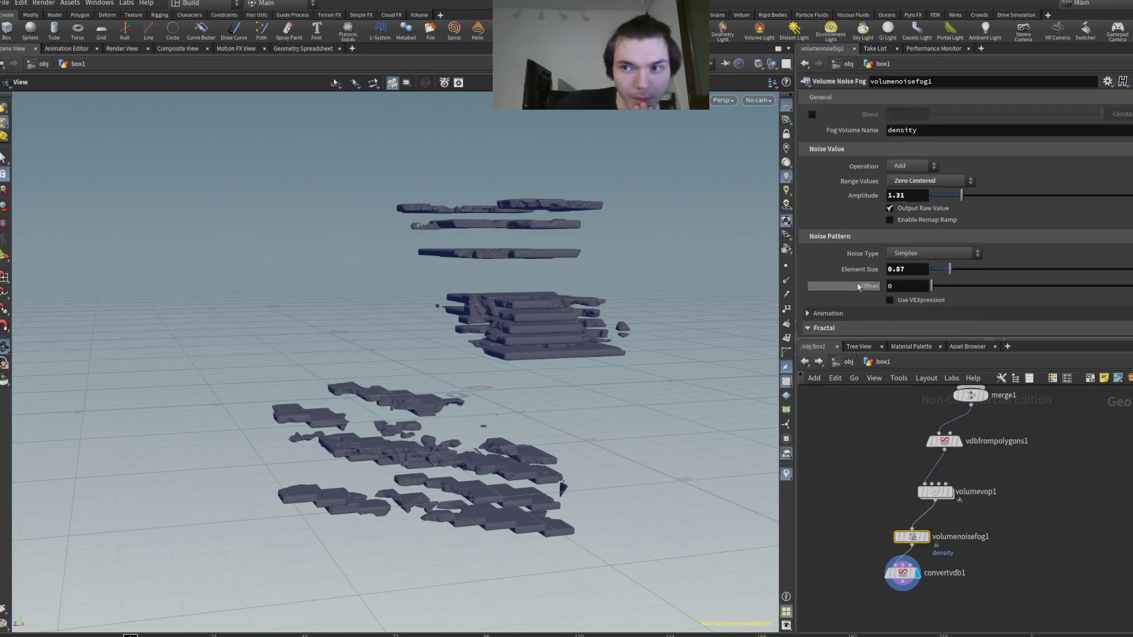
left_click_drag(912, 538, 917, 525)
left_click_drag(902, 573, 884, 604)
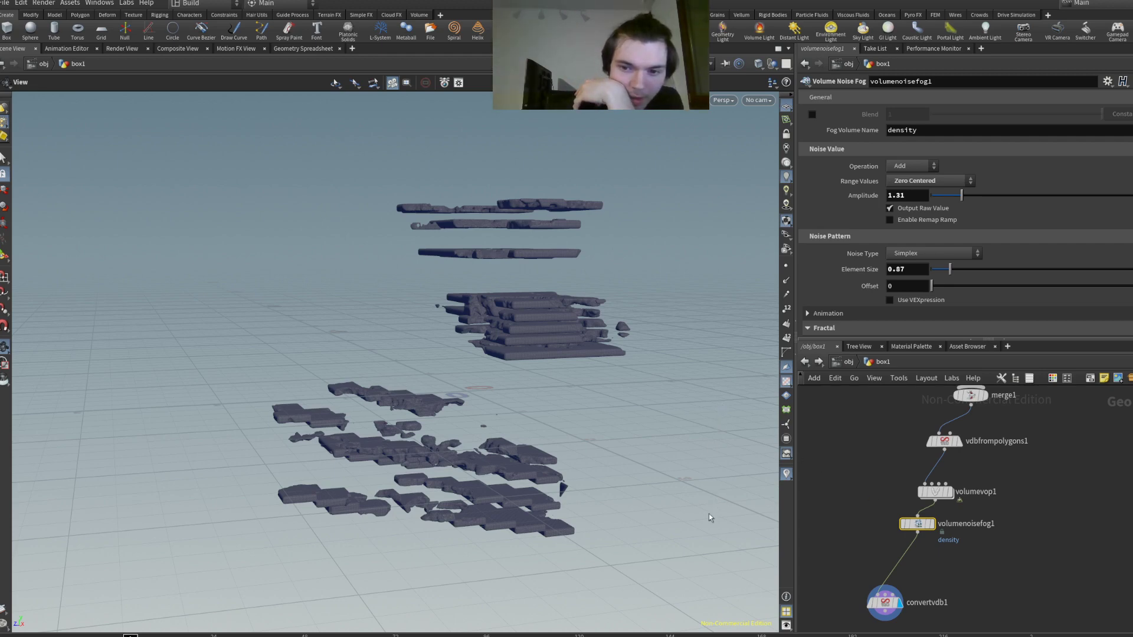
- Try a Volume Blur node with radius 1.95 between the fog noise and Convert VDB, and delete it
key("ctrl+v")
left_click(900, 569)
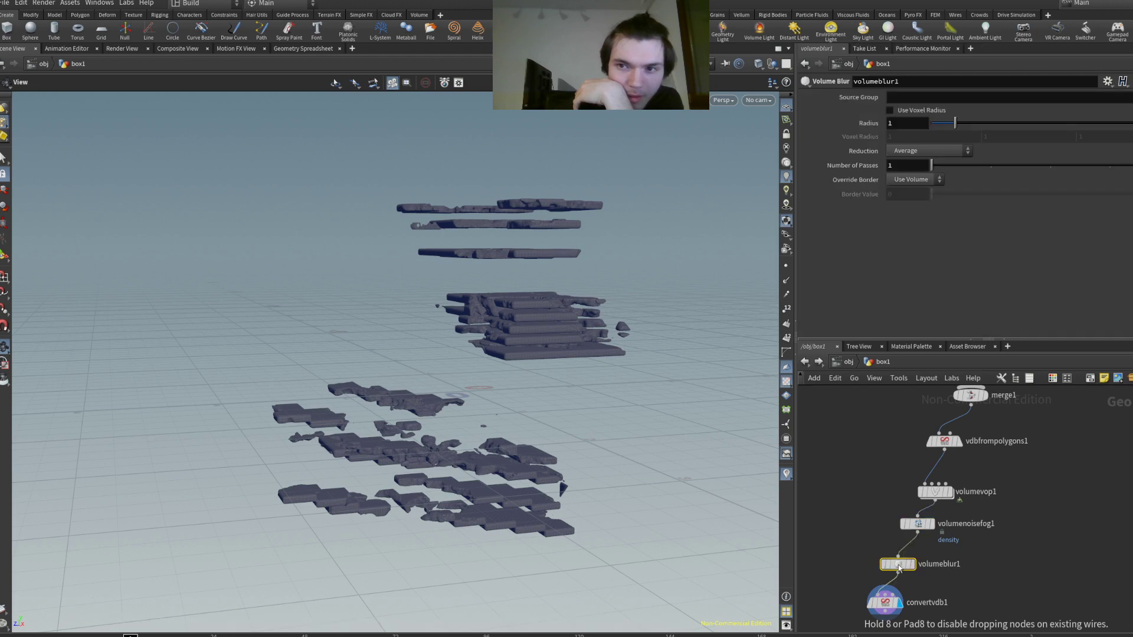
left_click(1007, 125)
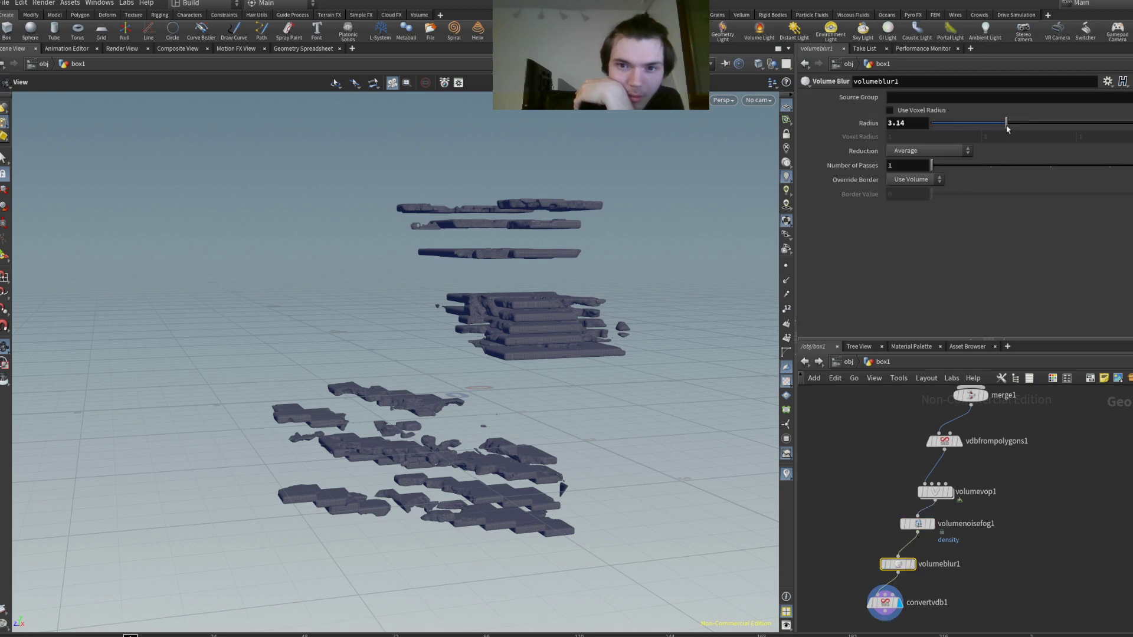
left_click_drag(1006, 129, 978, 126)
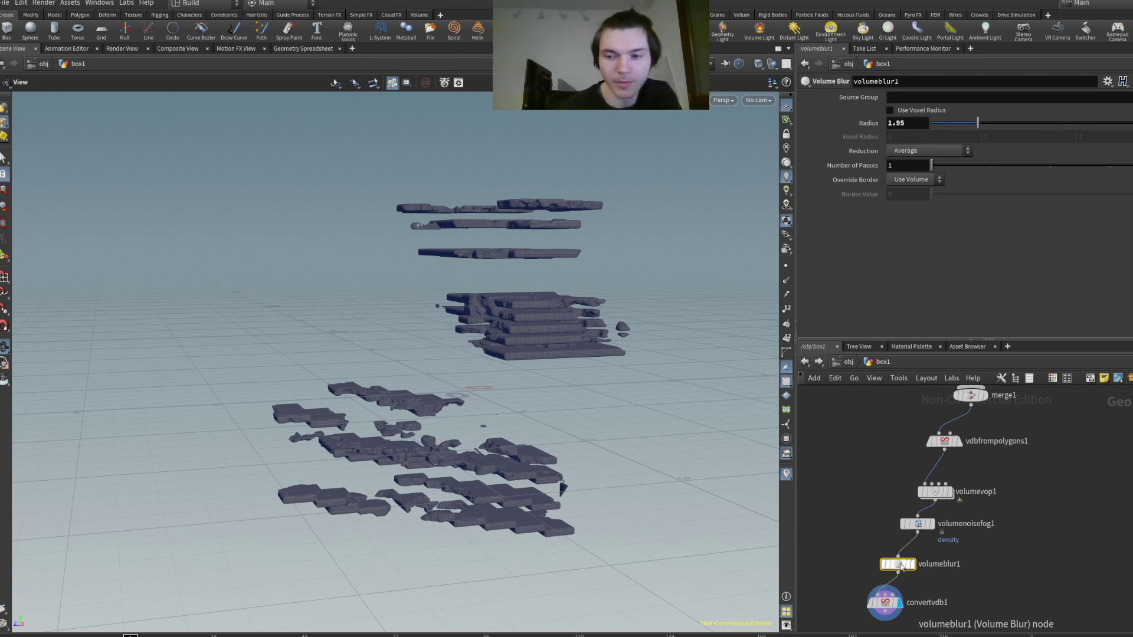
key("Delete")
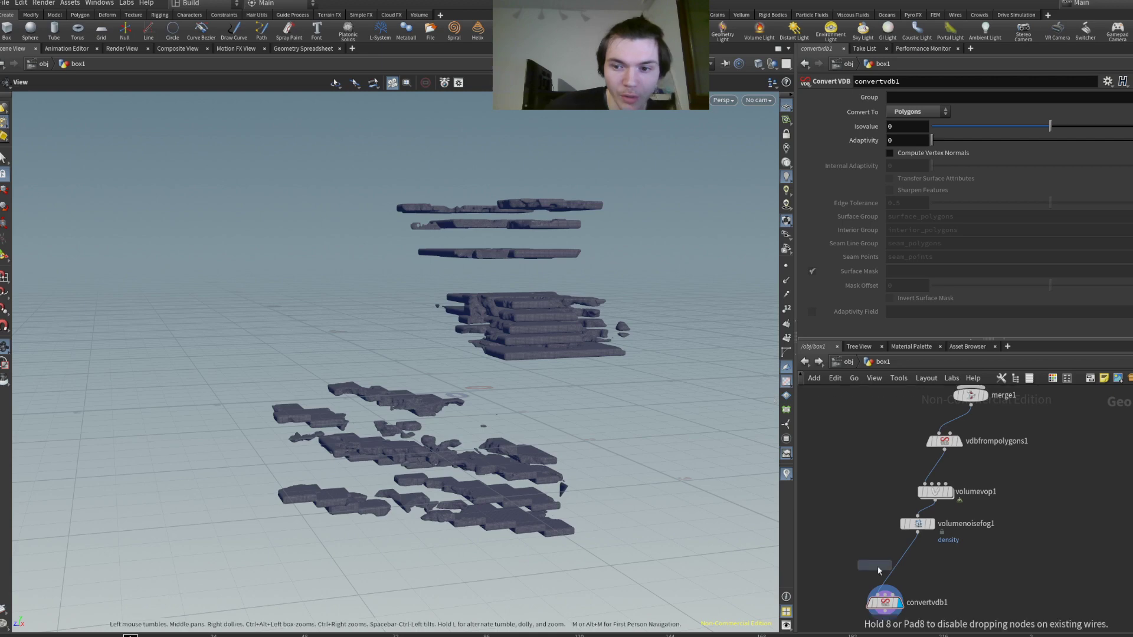
- Try a Volume FFT node and a Volume Compress node before Convert VDB, deleting each one
left_click(897, 569)
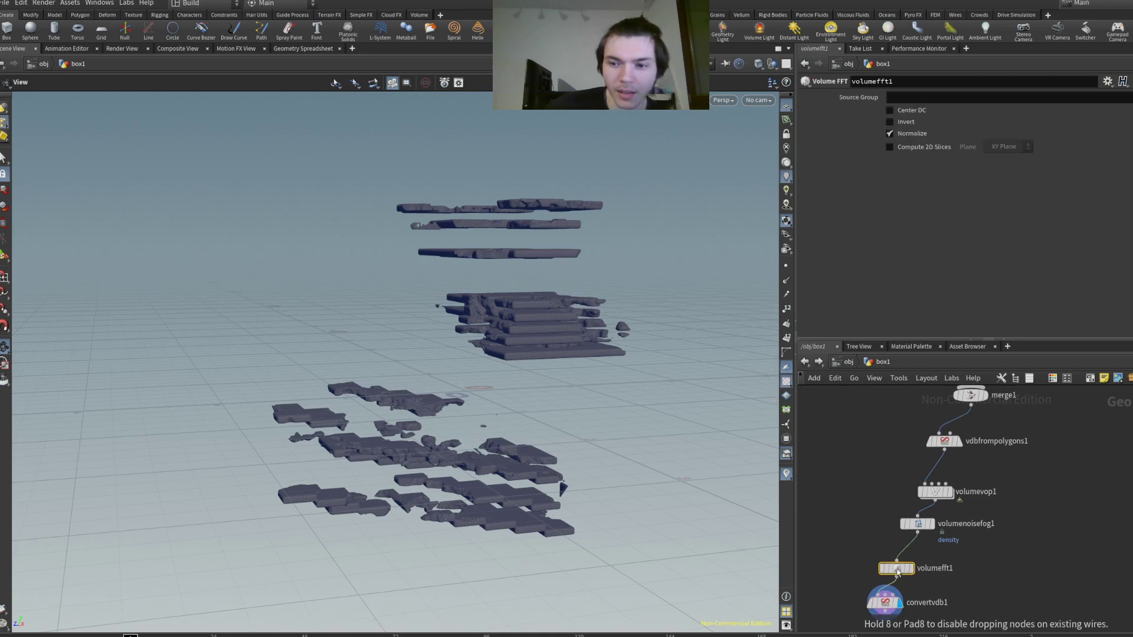
key("Delete")
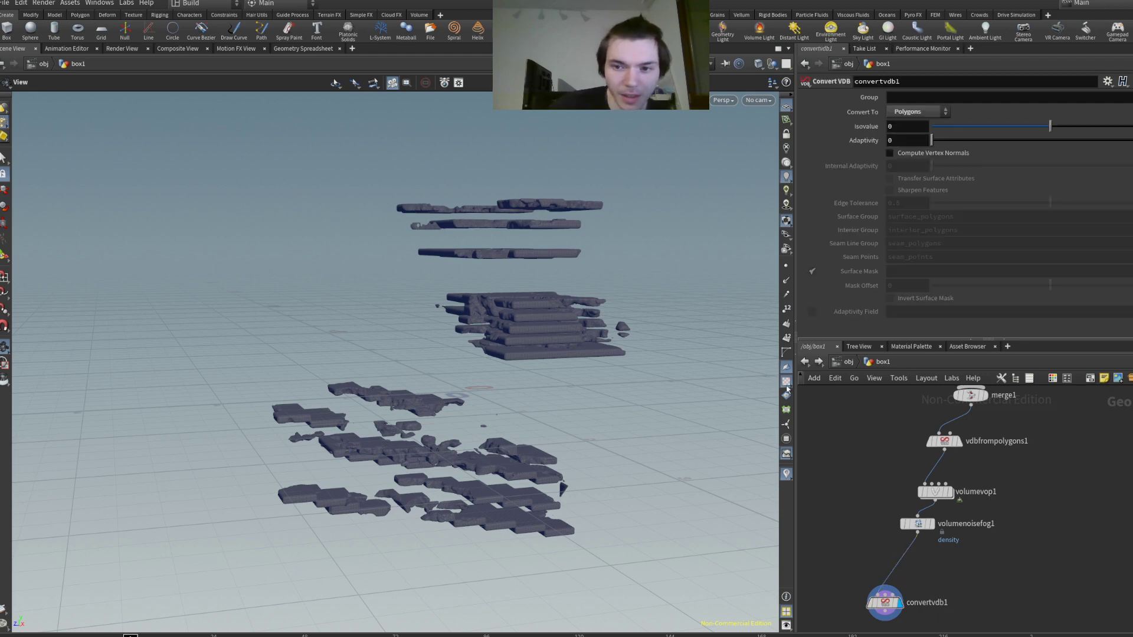
key("Tab")
type("compress")
key("Return")
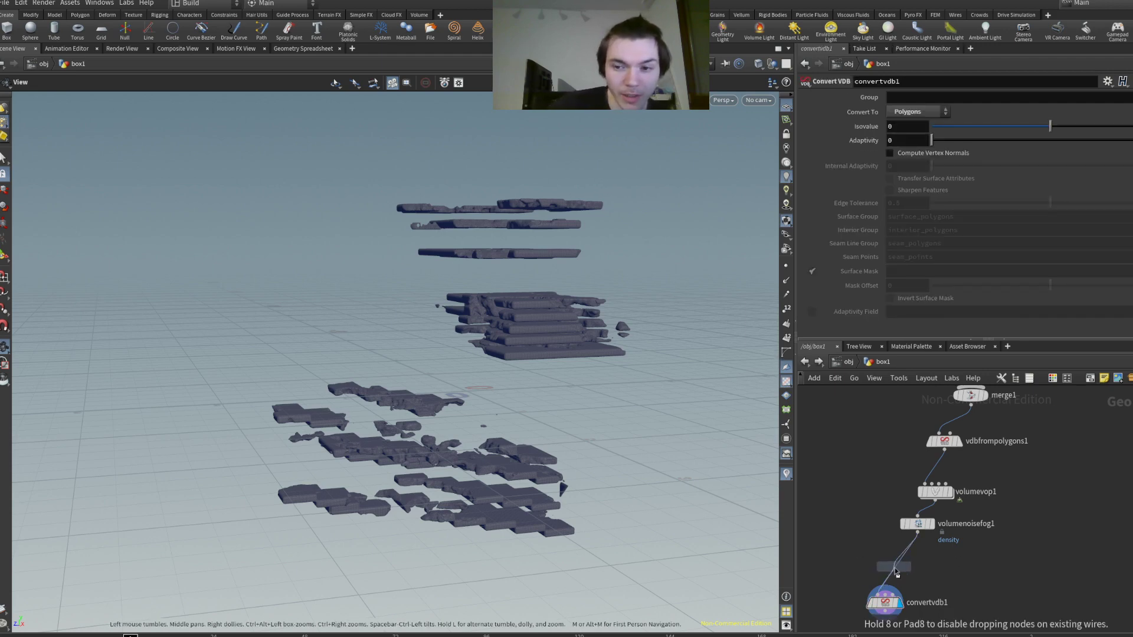
left_click(897, 548)
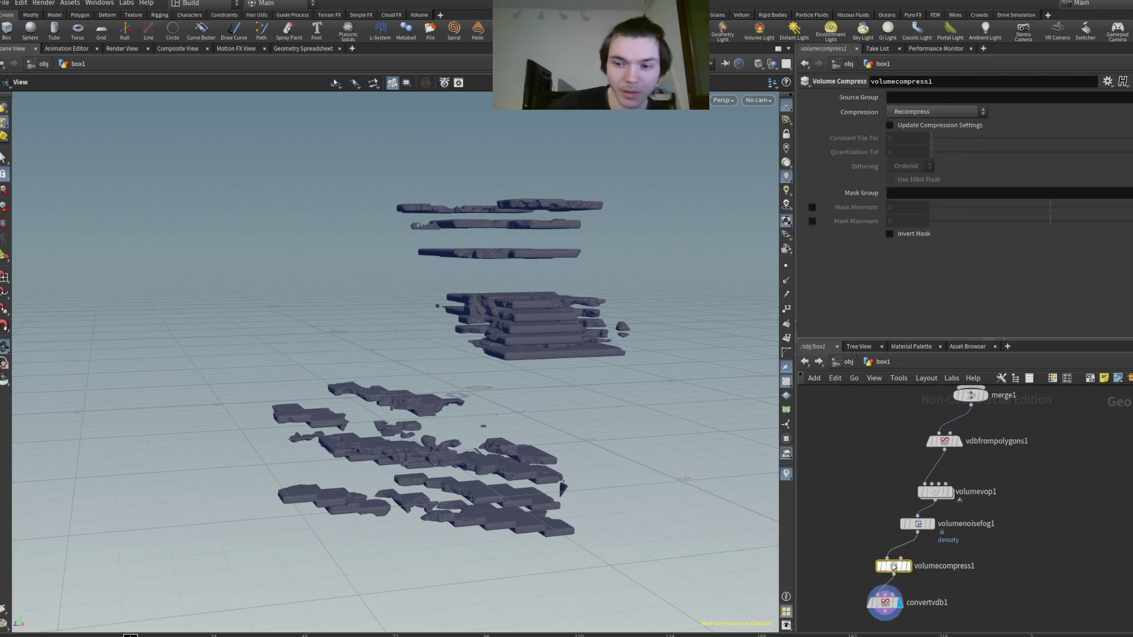
key("Delete")
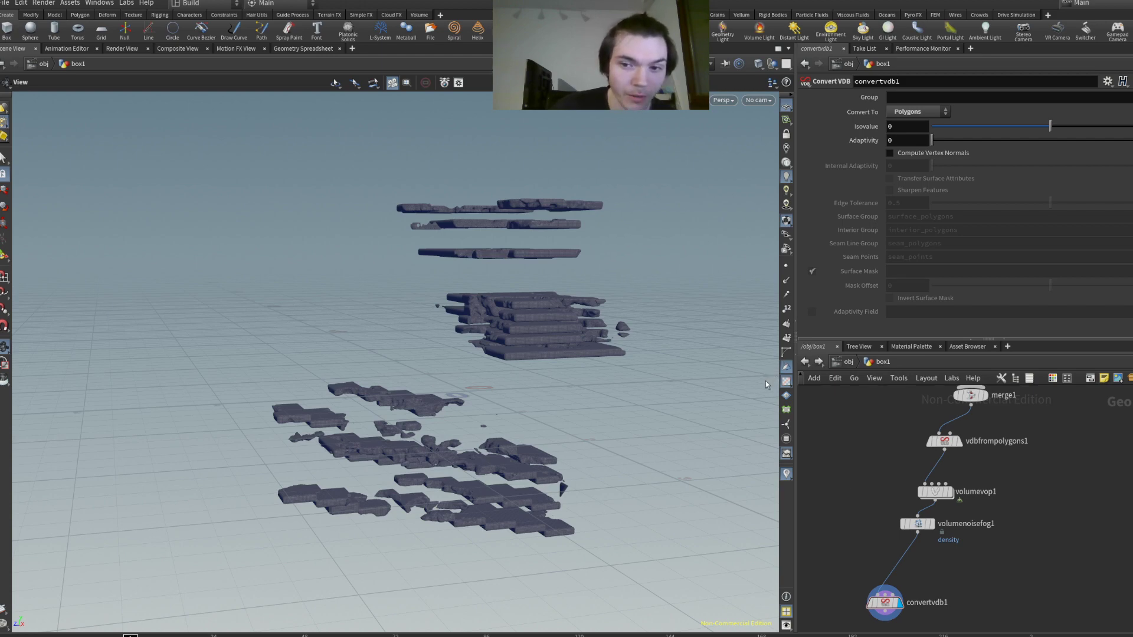
- Try a Volume Feather node with a change per distance of 6.17 before Convert VDB, and delete it
key("Tab")
left_click(892, 563)
left_click_drag(896, 569, 900, 569)
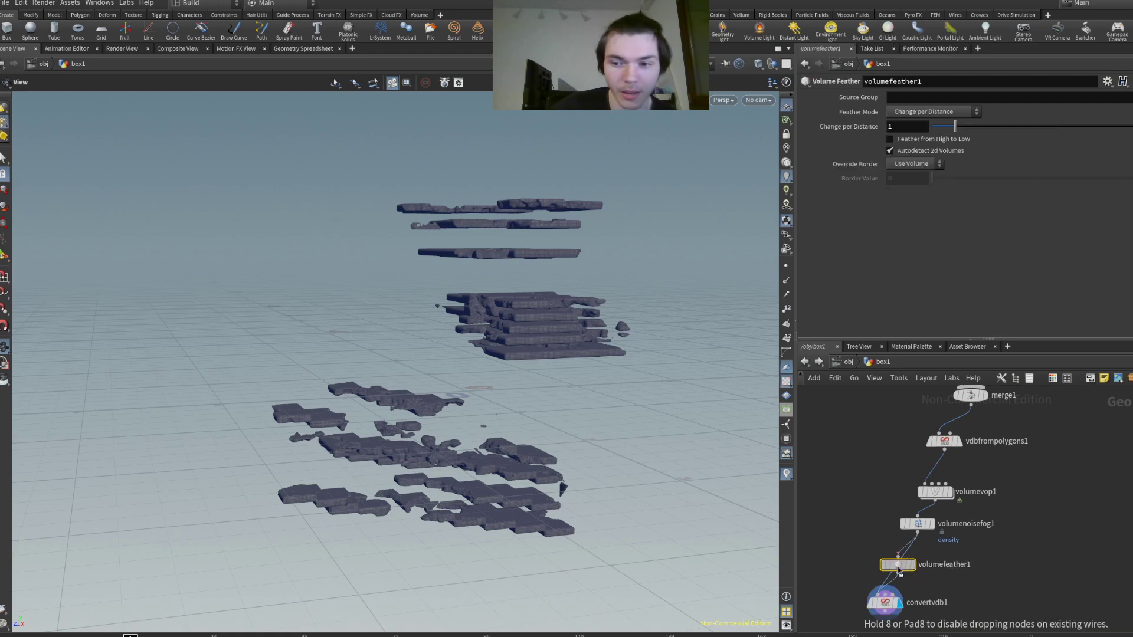
left_click_drag(1005, 122, 1078, 126)
left_click_drag(469, 314, 337, 313)
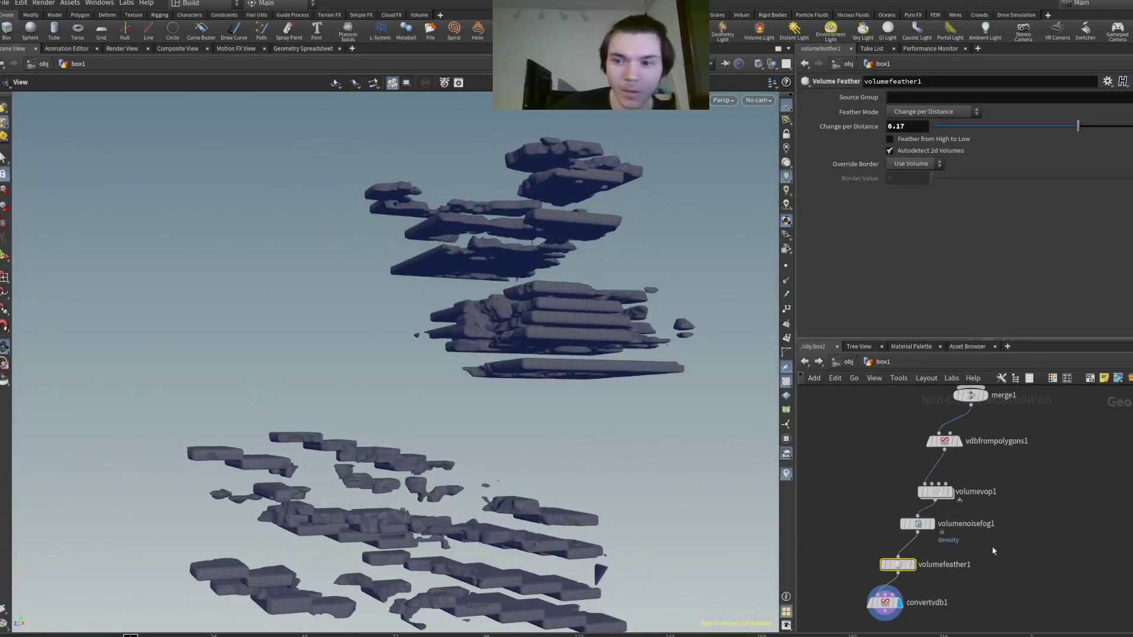
left_click_drag(897, 568, 886, 559)
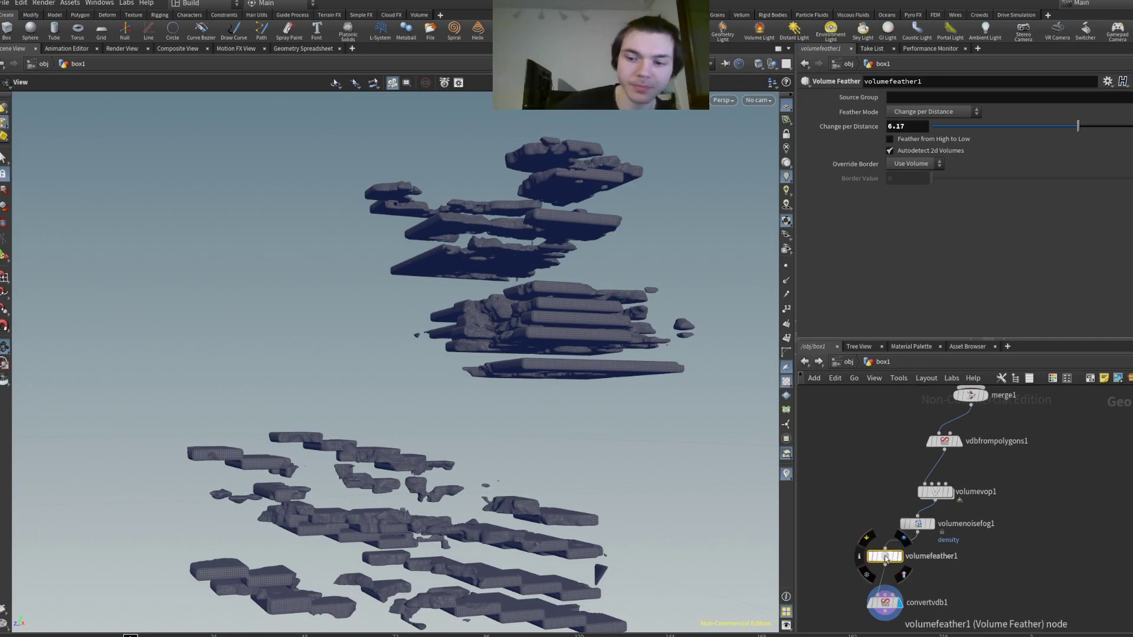
key("Delete")
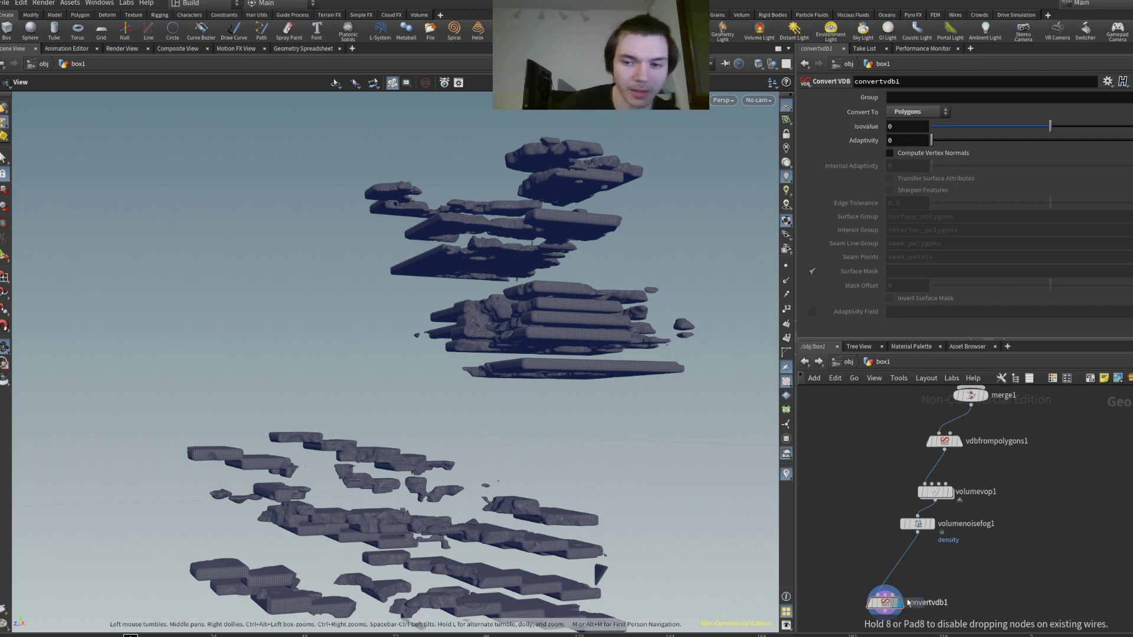
- Try a Volume Adjust Fog node subtracting a constant value of 0.76 before Convert VDB, and delete it
left_click(899, 566)
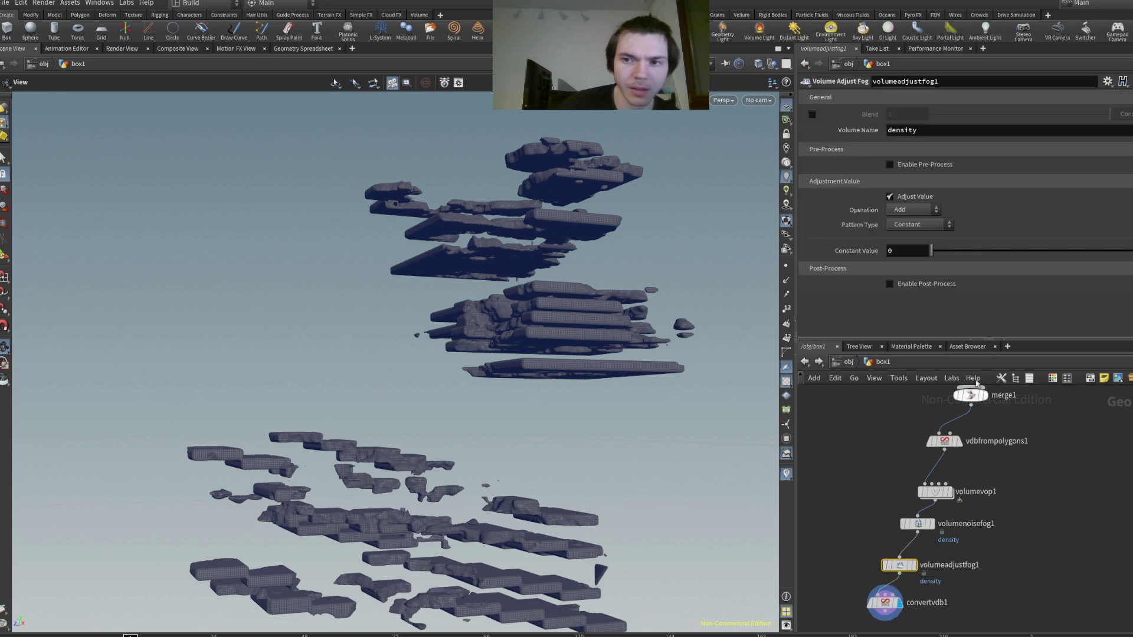
left_click_drag(971, 258, 930, 254)
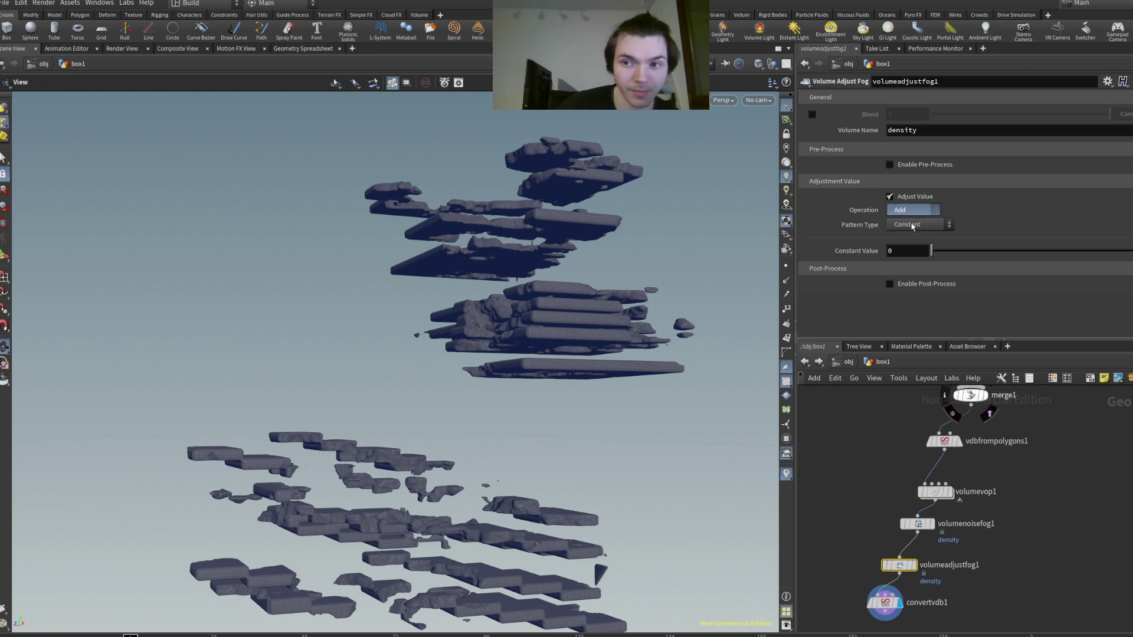
left_click_drag(913, 210, 949, 253)
left_click_drag(900, 565, 892, 562)
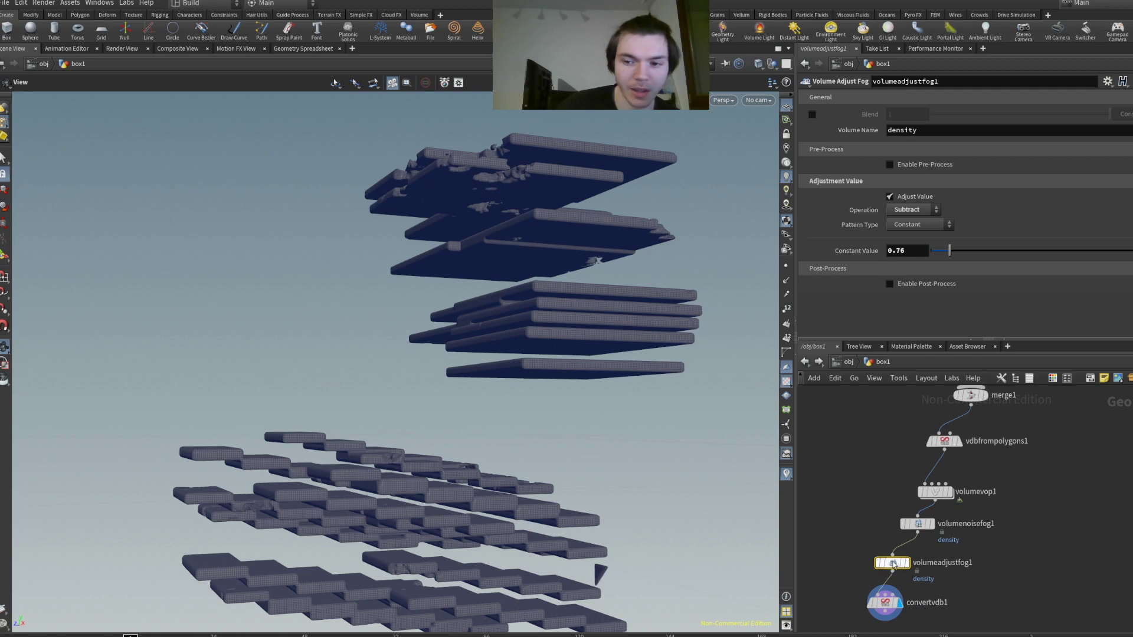
key("Delete")
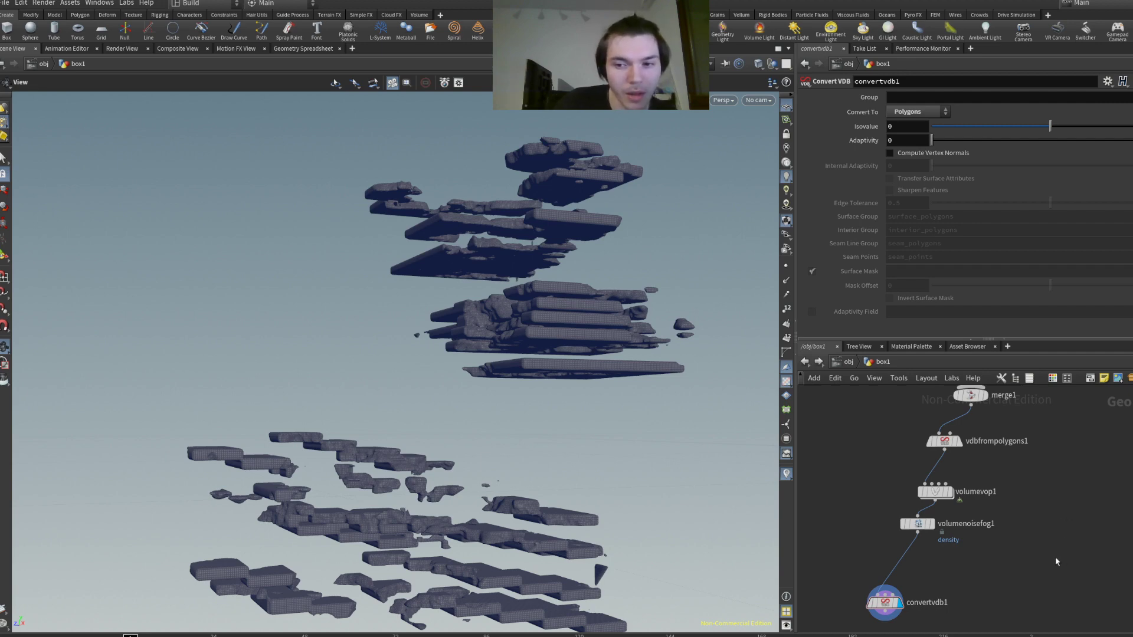
- Try a Volume Noise SDF node with element size 5.08 and amplitude 4.06 before Convert VDB, and delete it
key("ctrl+v")
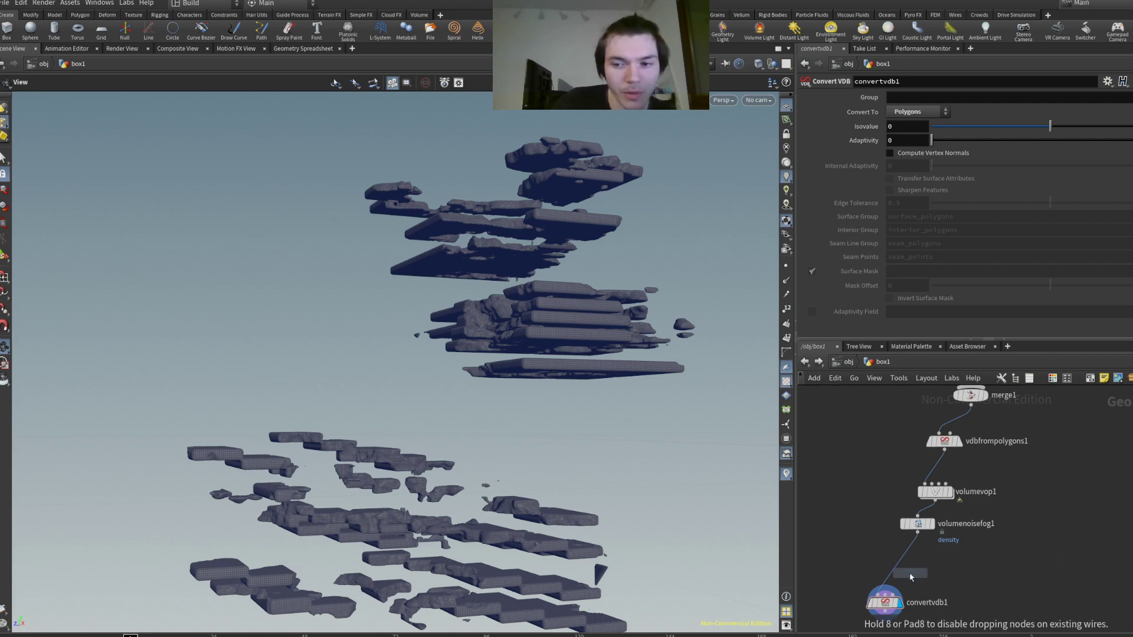
left_click(901, 566)
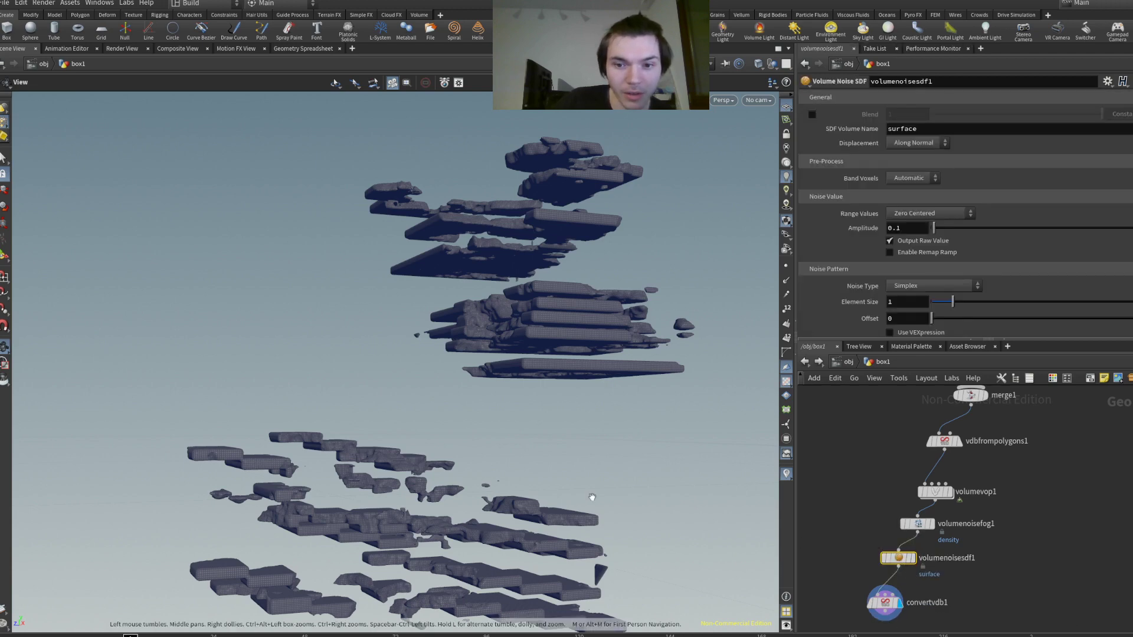
left_click(1041, 302)
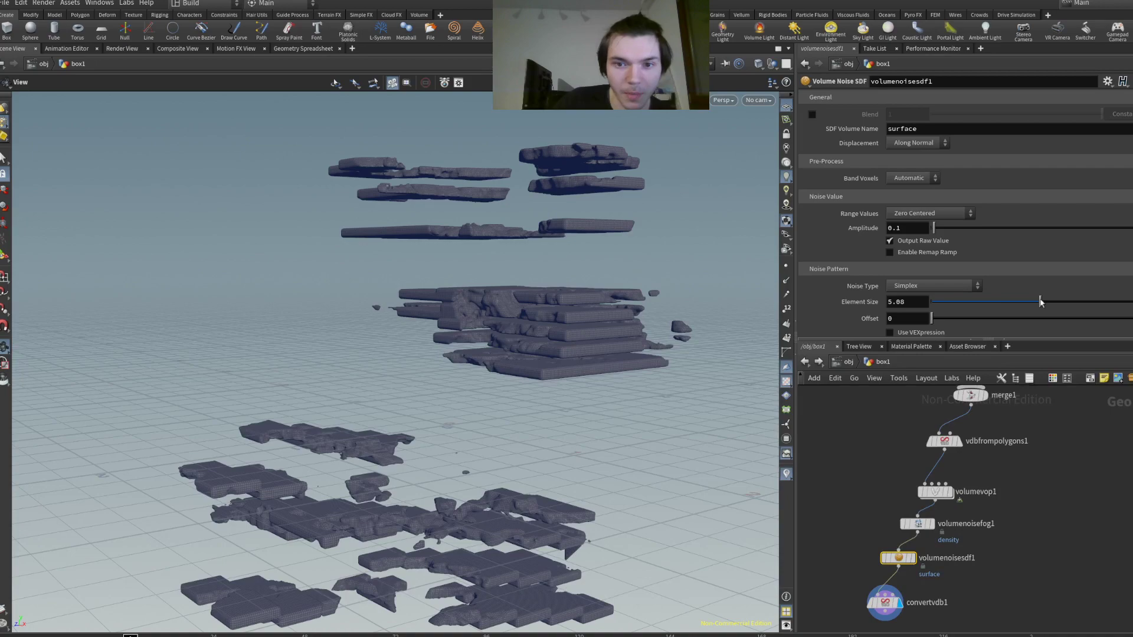
left_click(983, 228)
left_click(1025, 227)
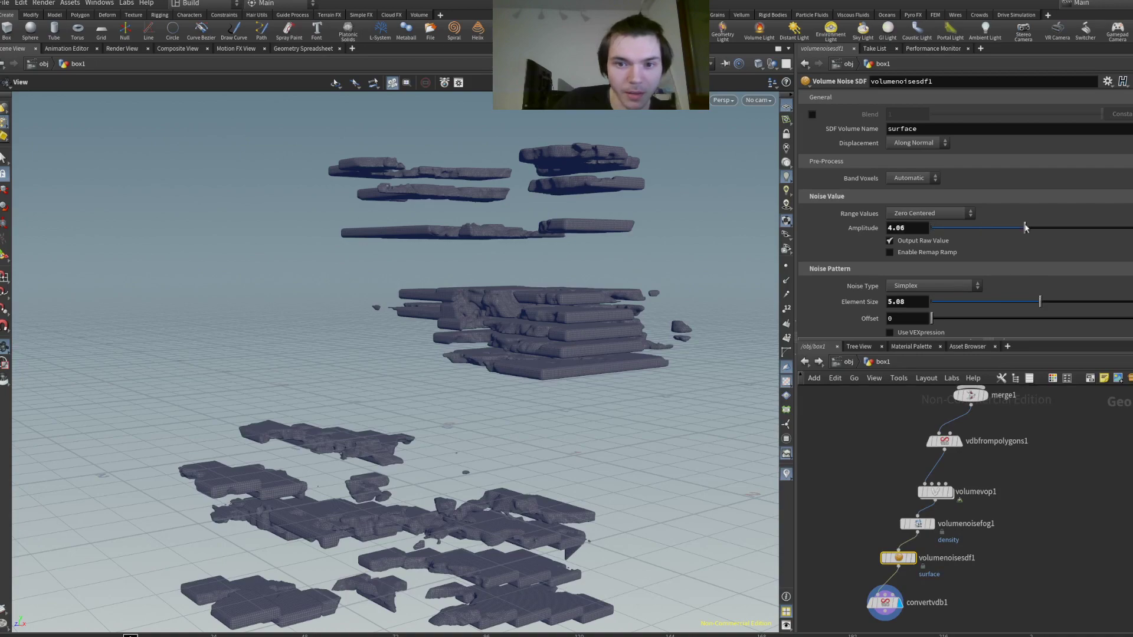
left_click_drag(508, 360, 476, 316)
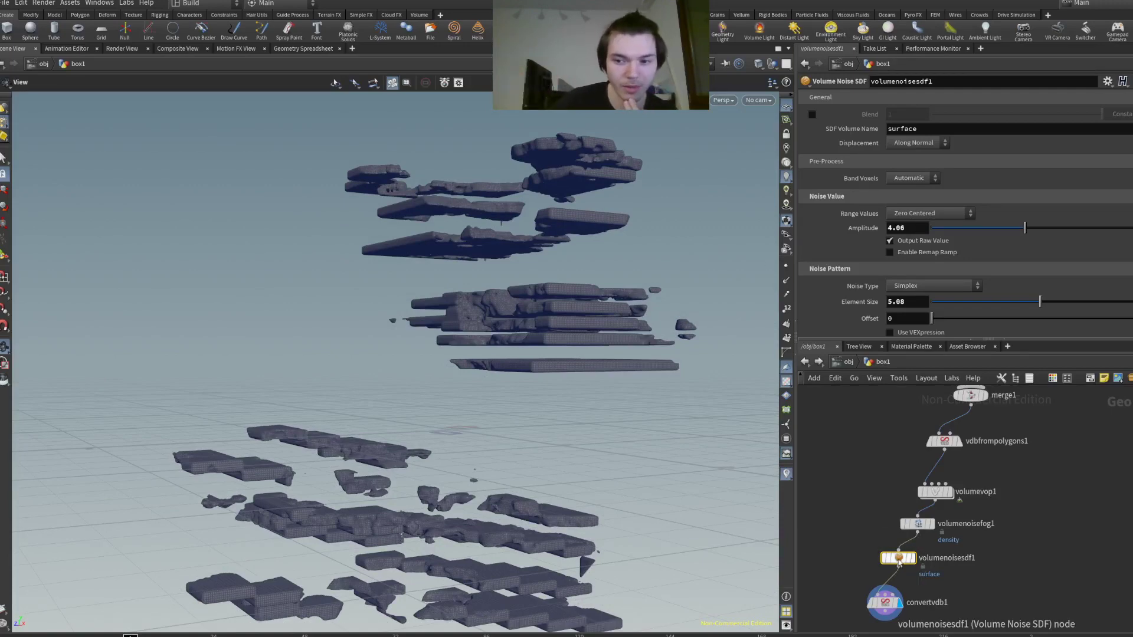
key("Delete")
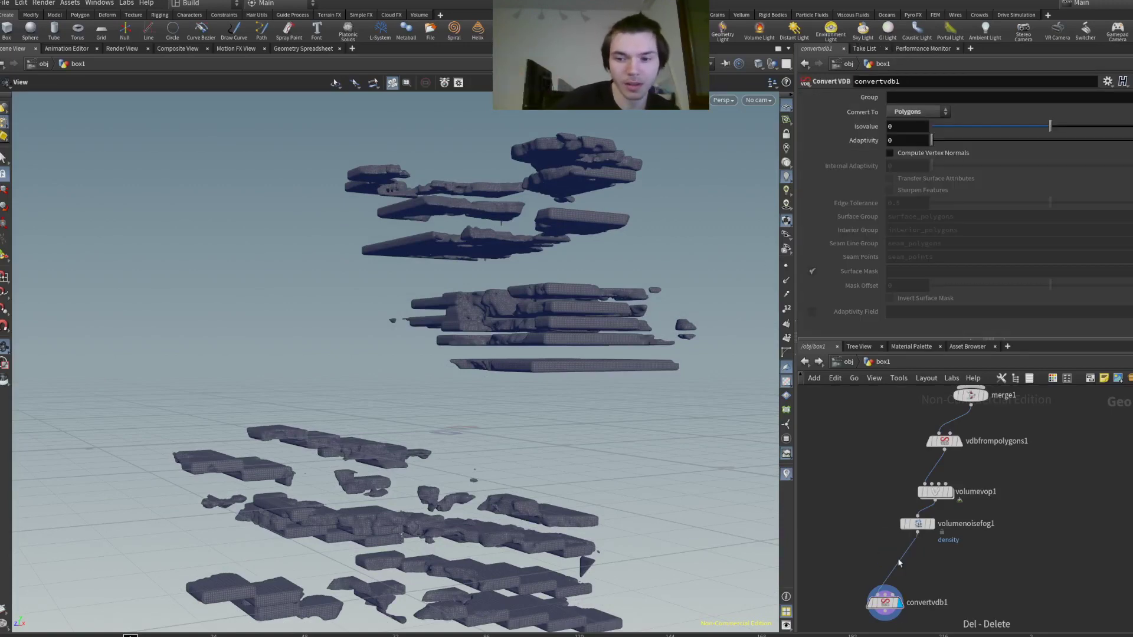
- Add a POP Network fed by the Convert VDB node, display it, and play the particle simulation
left_click(918, 524)
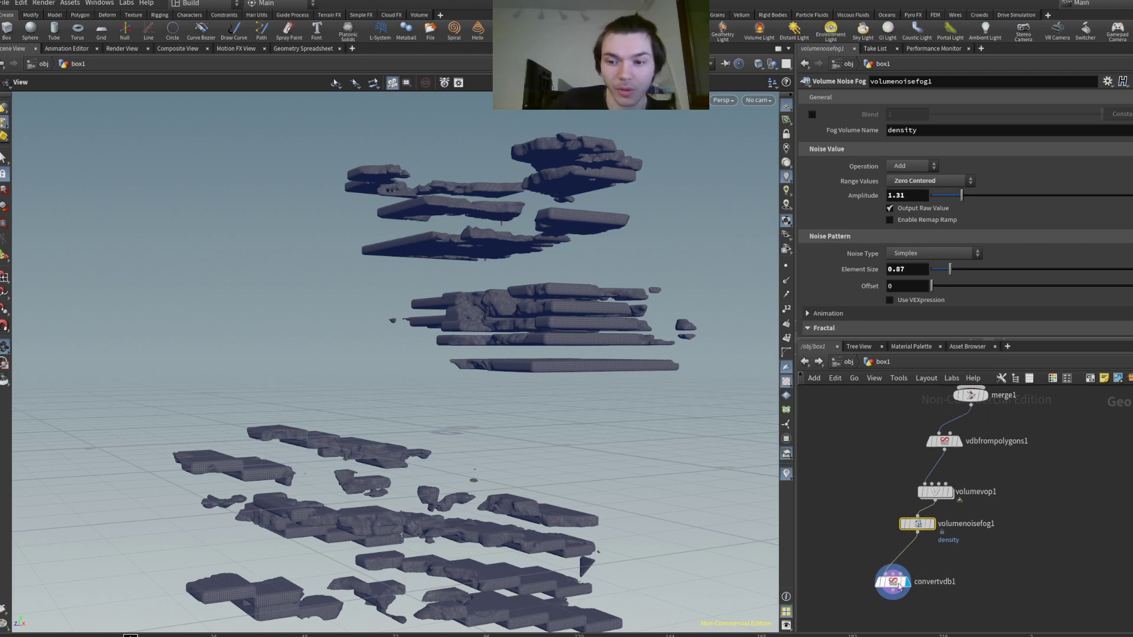
left_click_drag(885, 601, 952, 517)
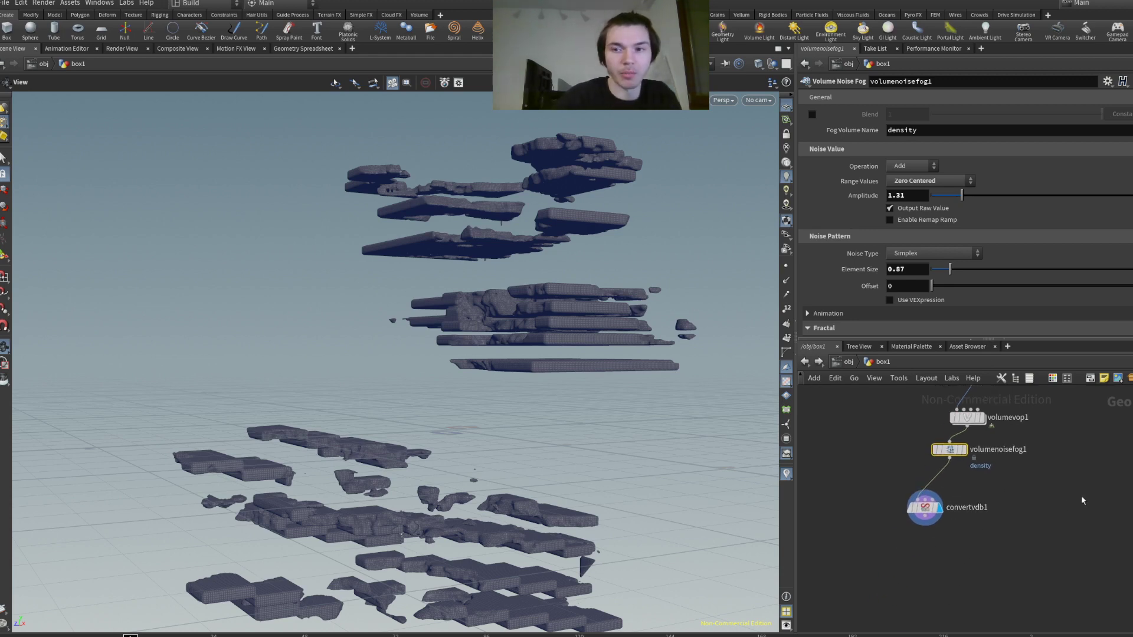
left_click(921, 573)
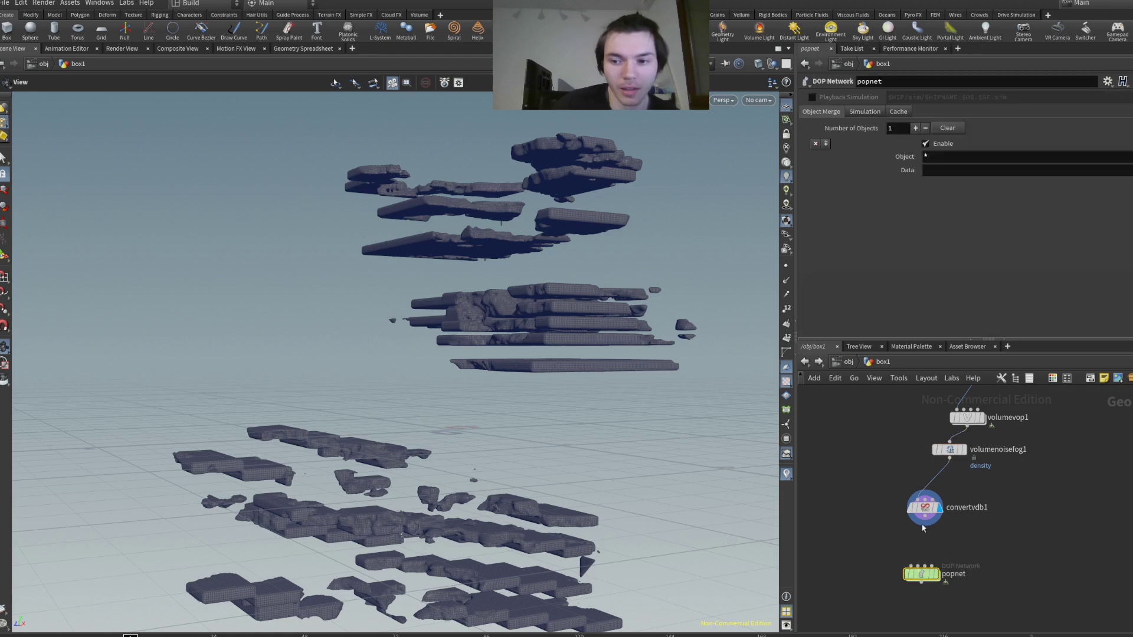
left_click_drag(925, 525, 920, 574)
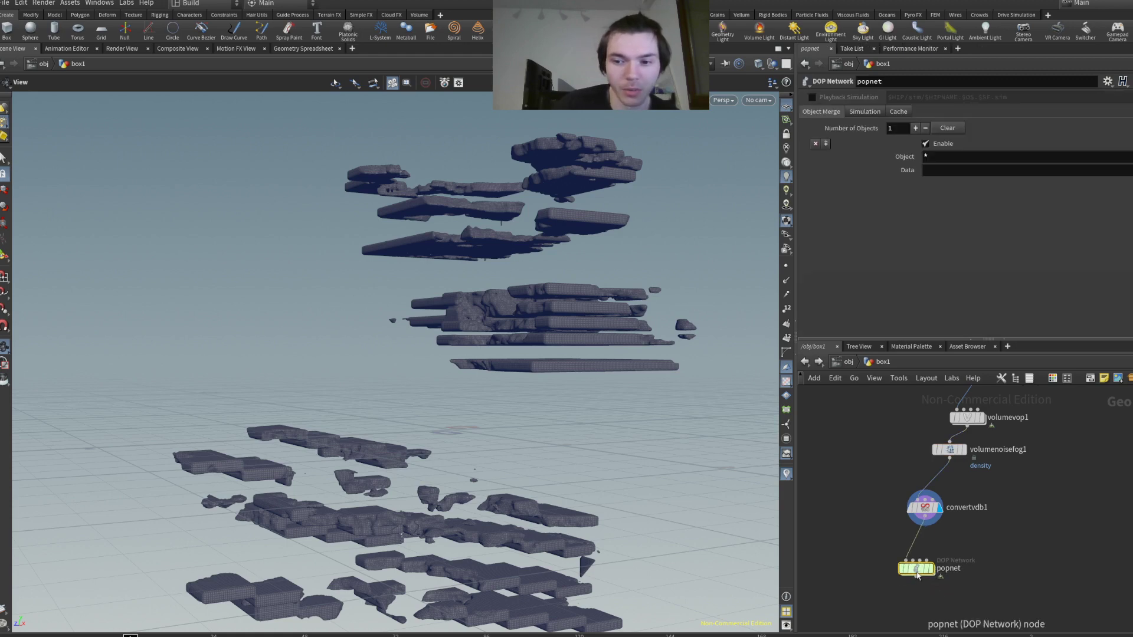
left_click(931, 569)
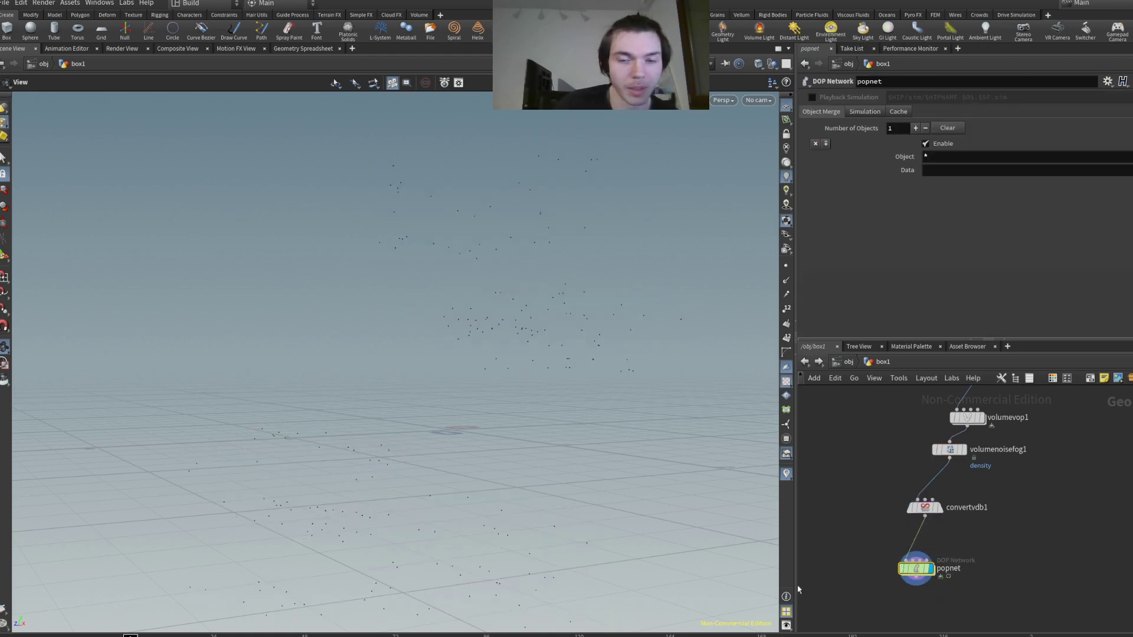
key("Up")
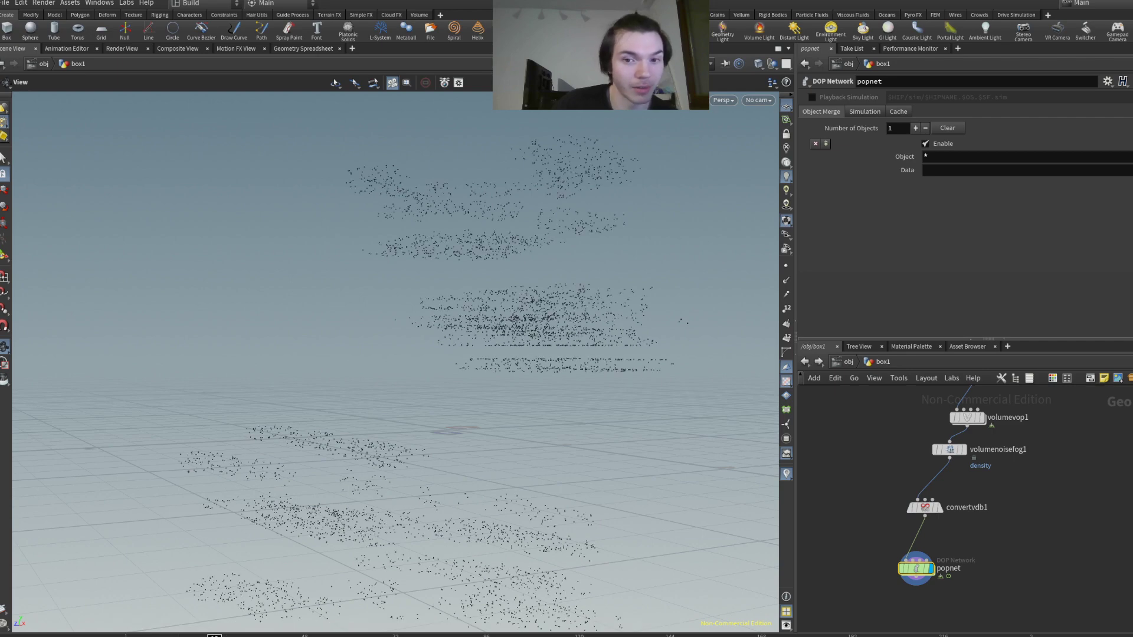
- Inside the POP Network, insert a POP Flock node before the solver with 3 centers and central attraction 10, and replay the simulation
double_click(915, 571)
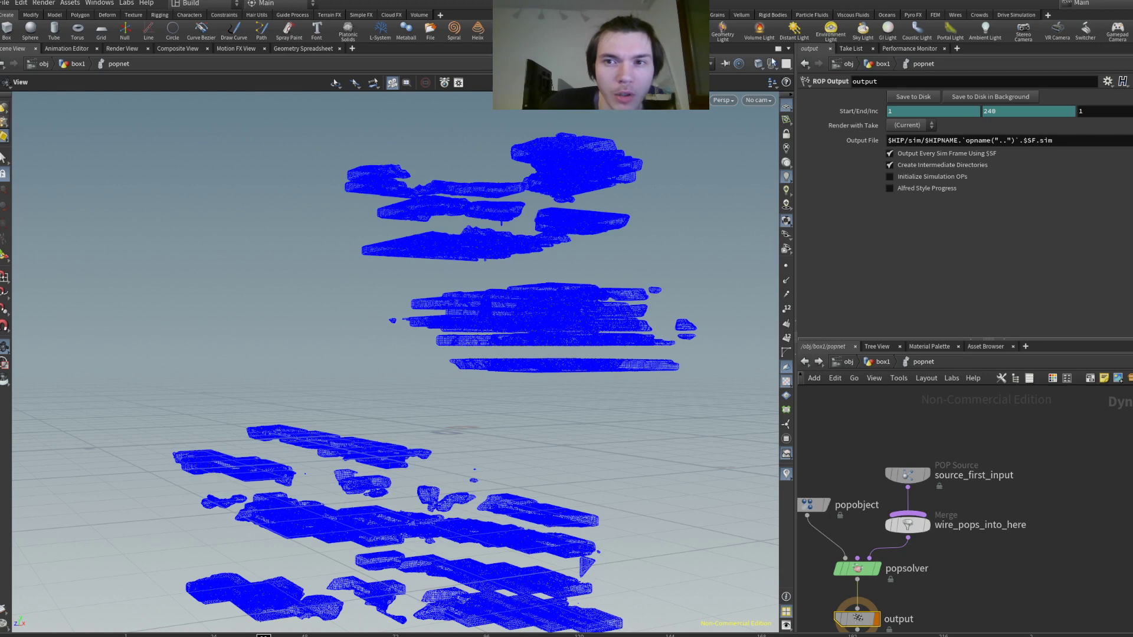
left_click_drag(908, 537, 901, 544)
left_click(898, 546)
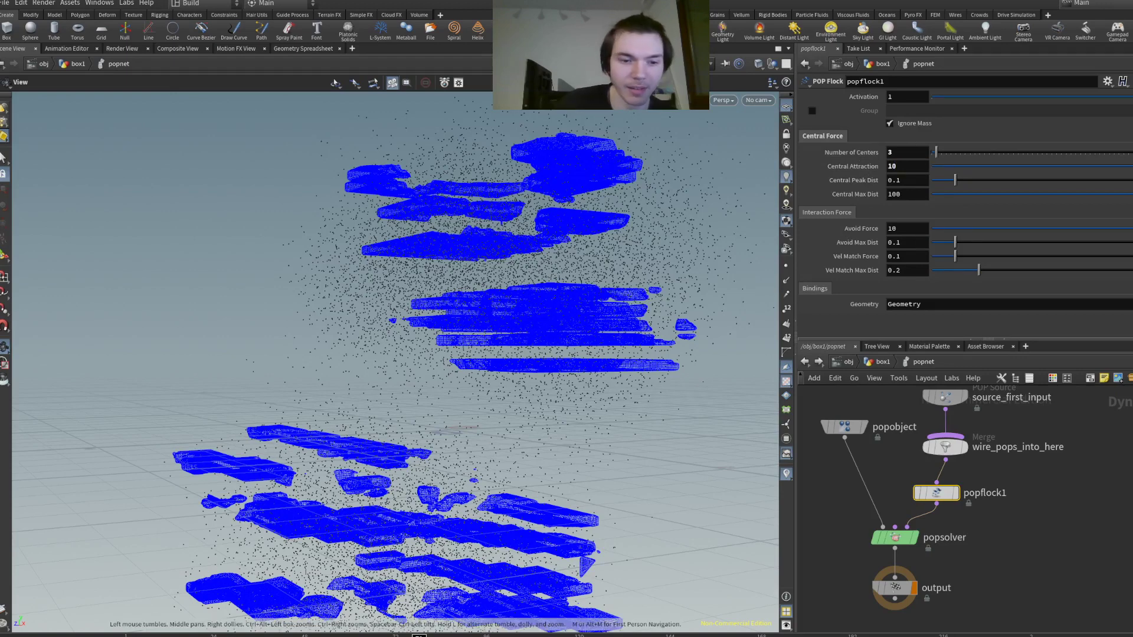
key("ctrl+Up")
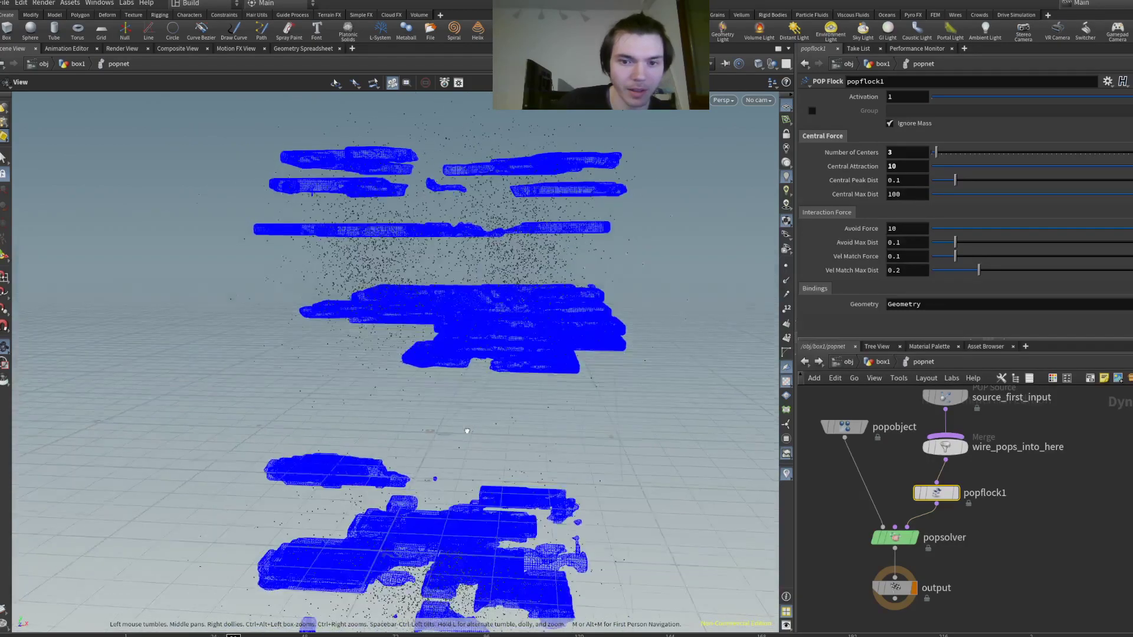
left_click_drag(466, 451, 431, 483)
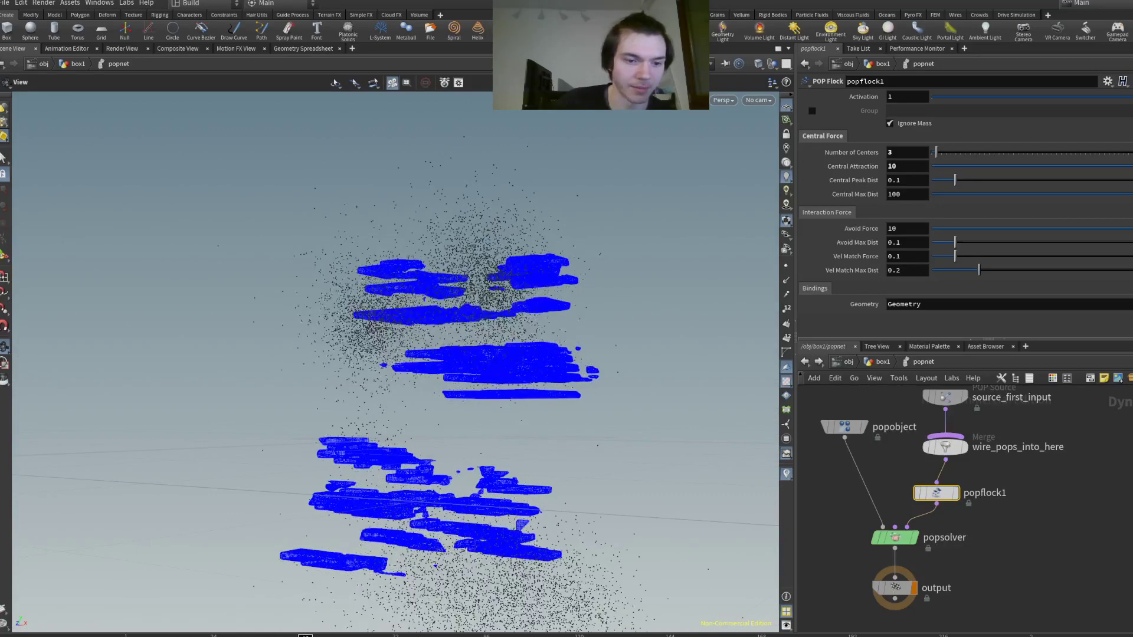
- Set the POP Source's constant birth rate to 500 and return to the box1 network
middle_click_drag(1052, 500, 1050, 545)
left_click(943, 442)
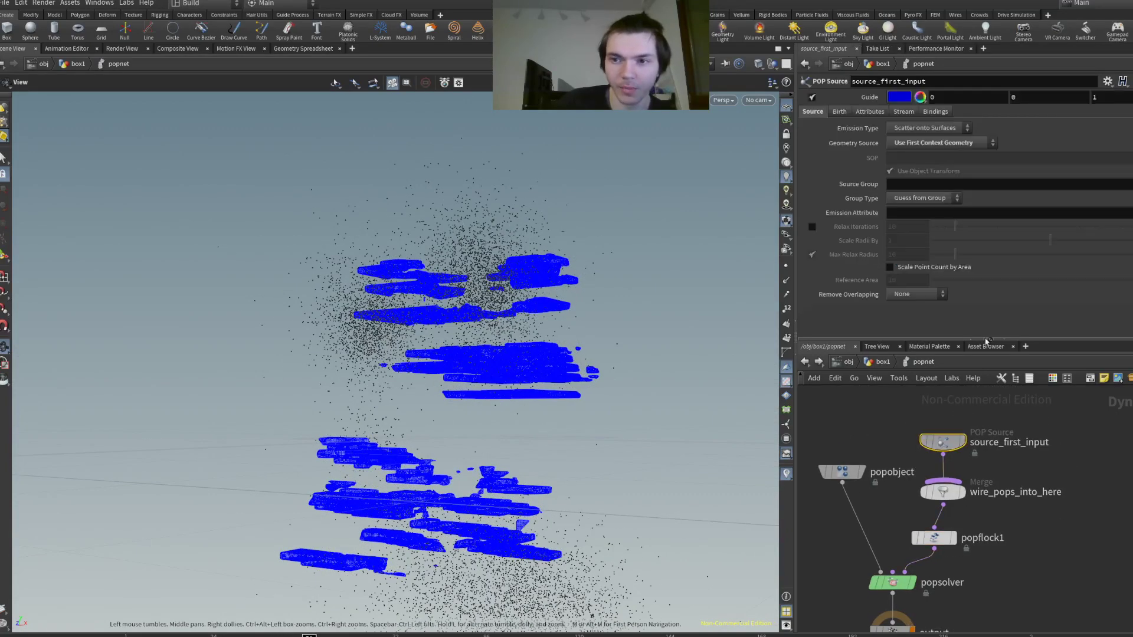
left_click(855, 112)
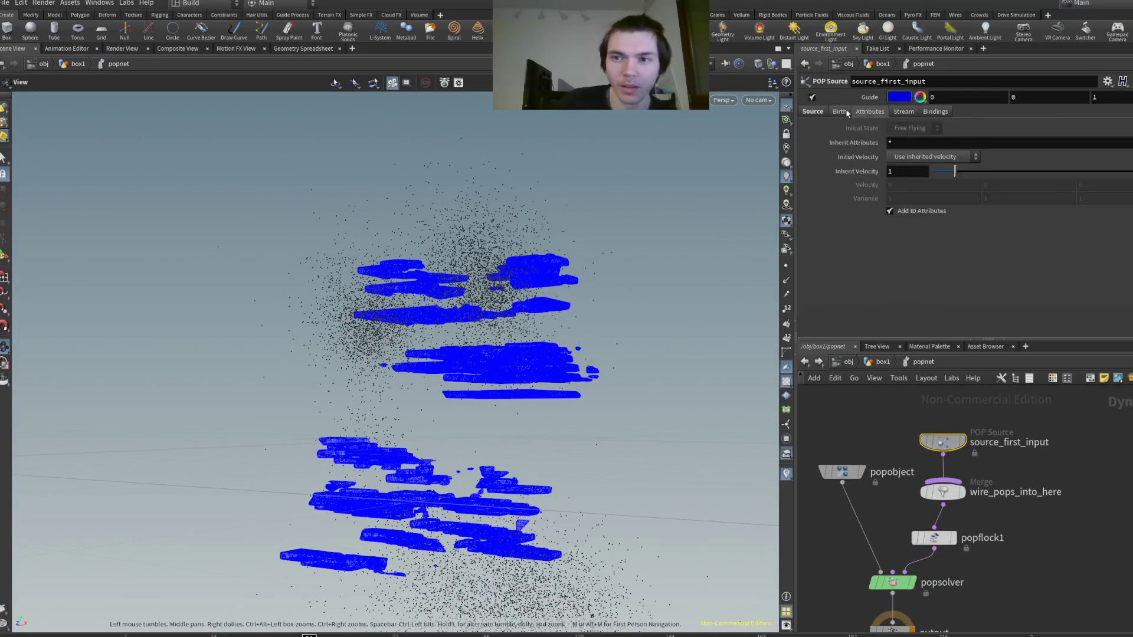
left_click(839, 111)
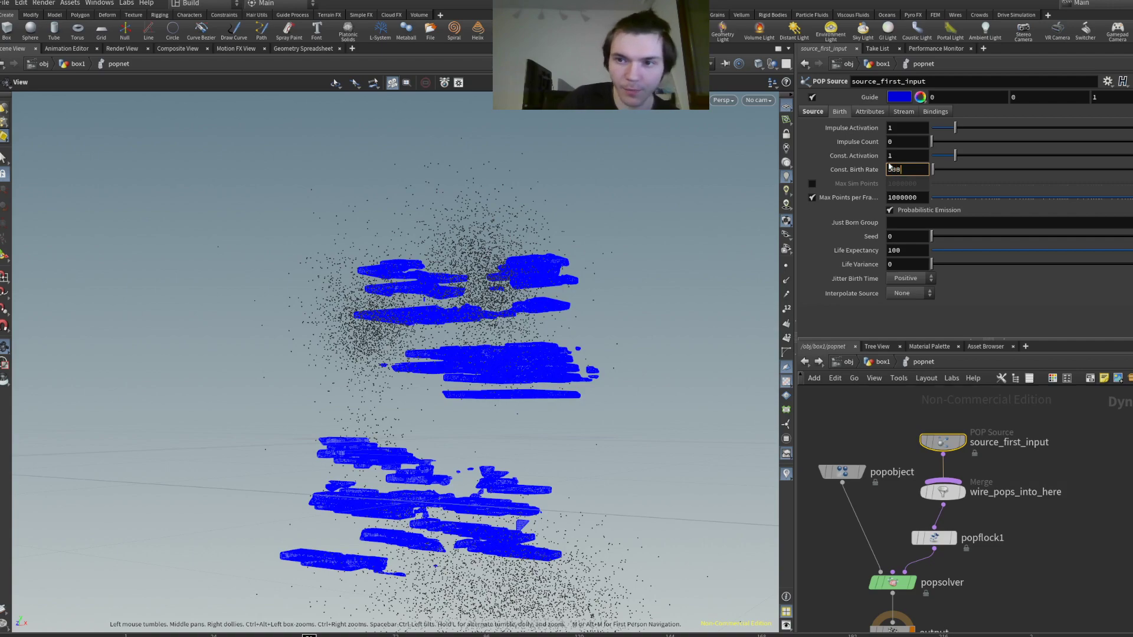
key("Return")
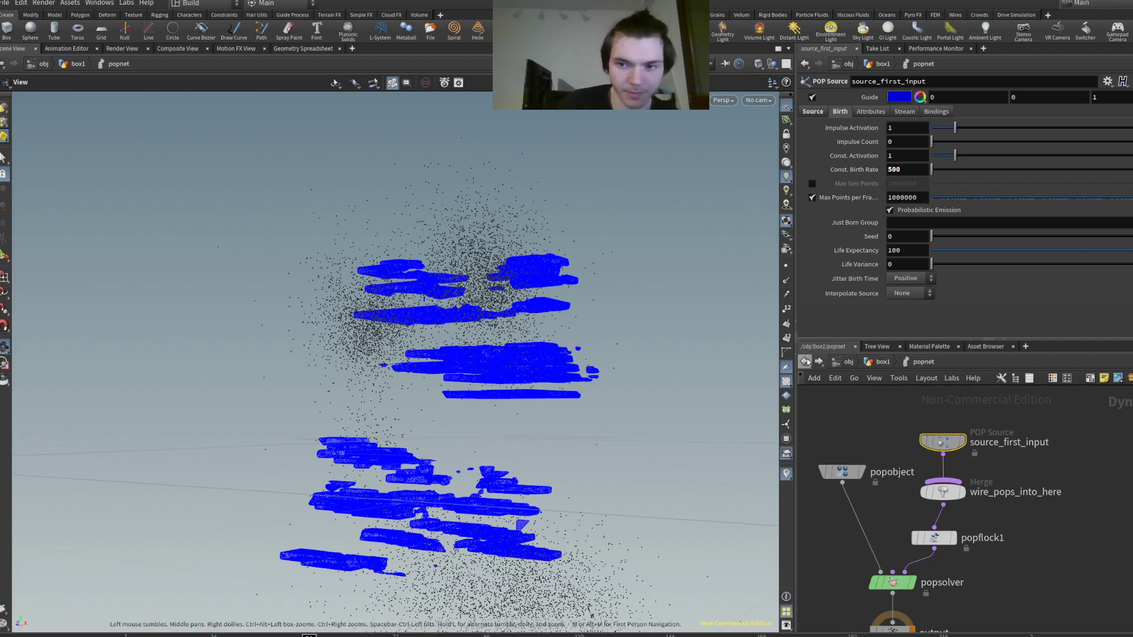
left_click(900, 598)
key("u")
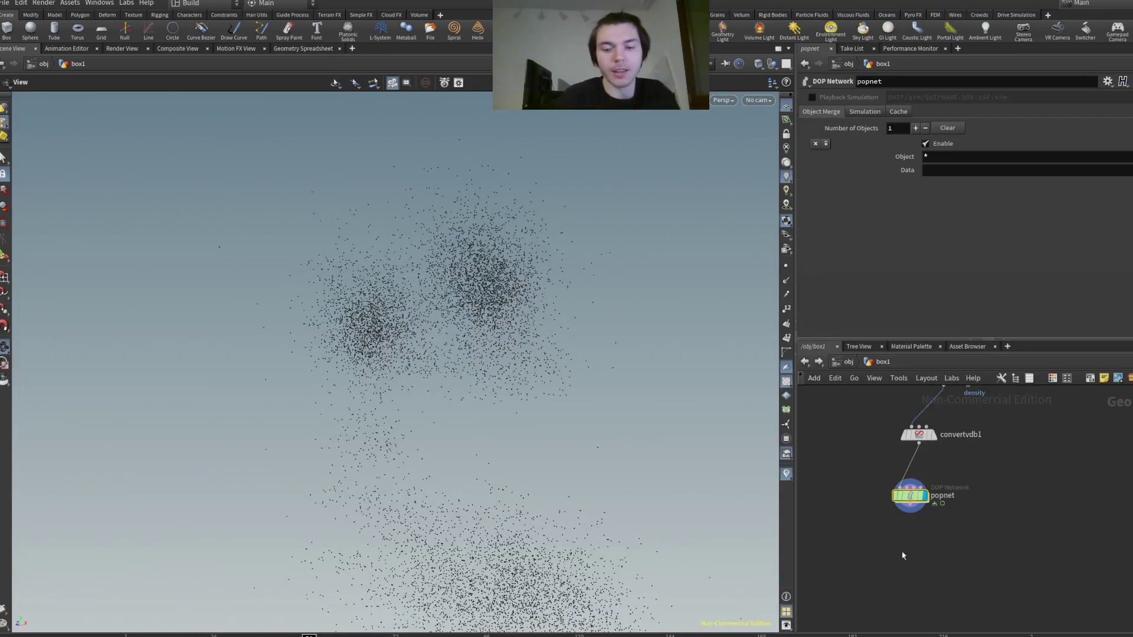
- Add a Trail node after the POP Network and display its output
key("Tab")
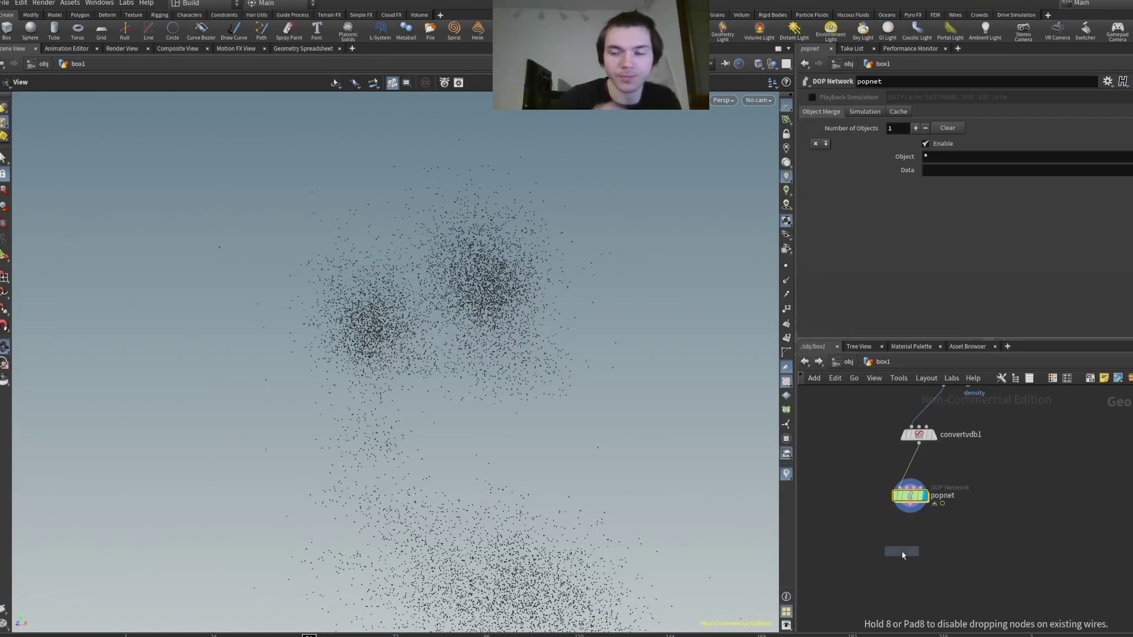
type("trail")
key("Return")
left_click(893, 554)
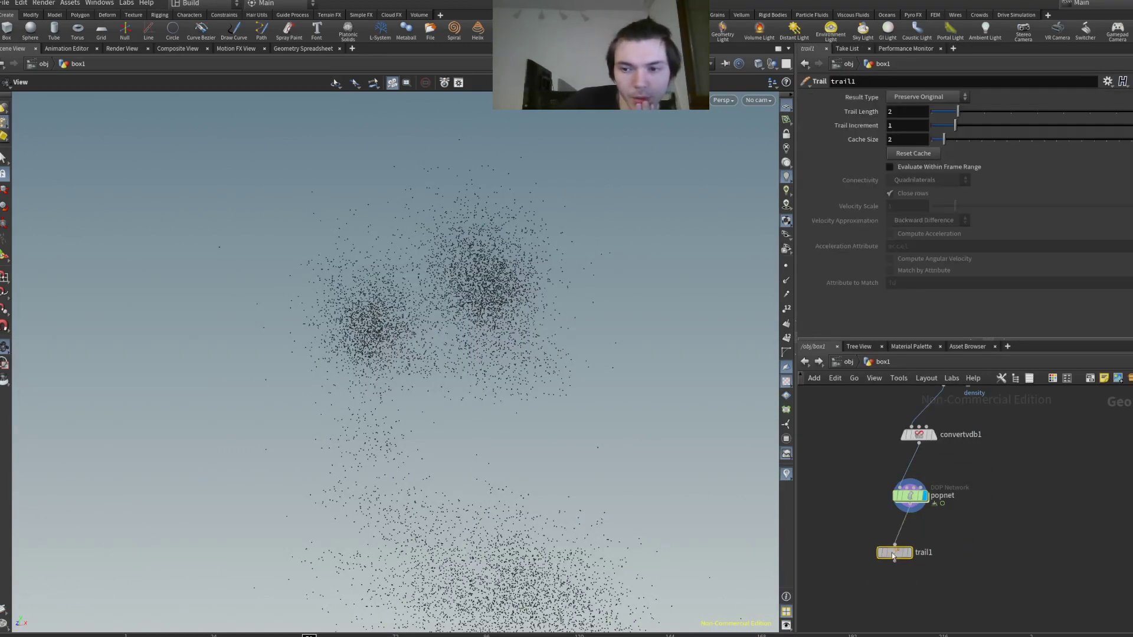
left_click(908, 553)
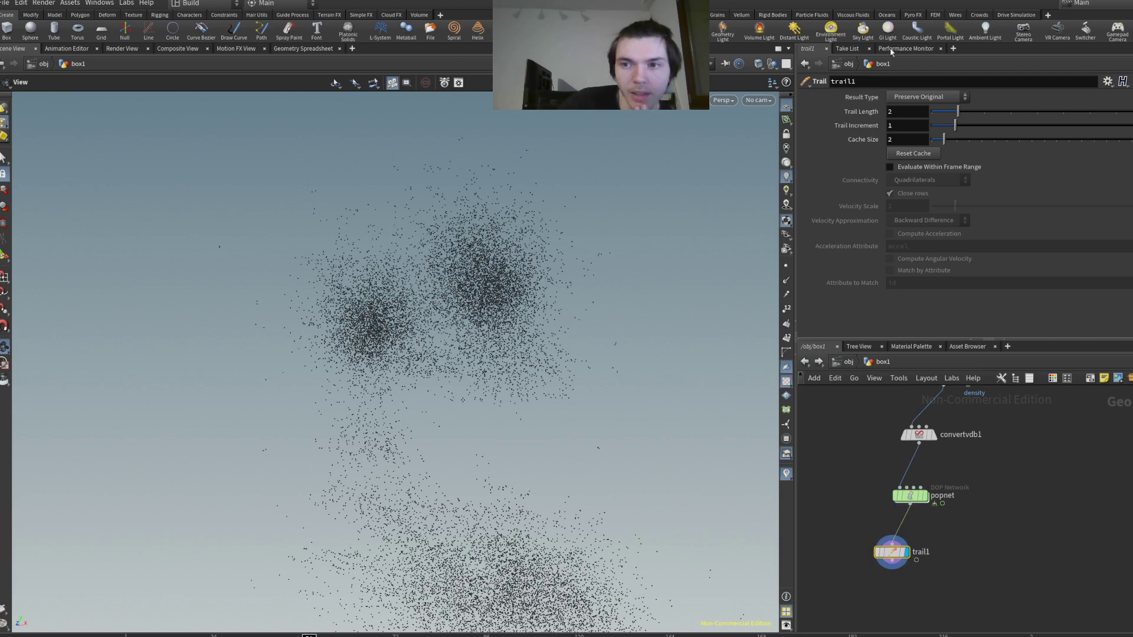
- Set the Trail result type to Connect as Polygons, with trail length 3 and trail increment 4.69
left_click(915, 133)
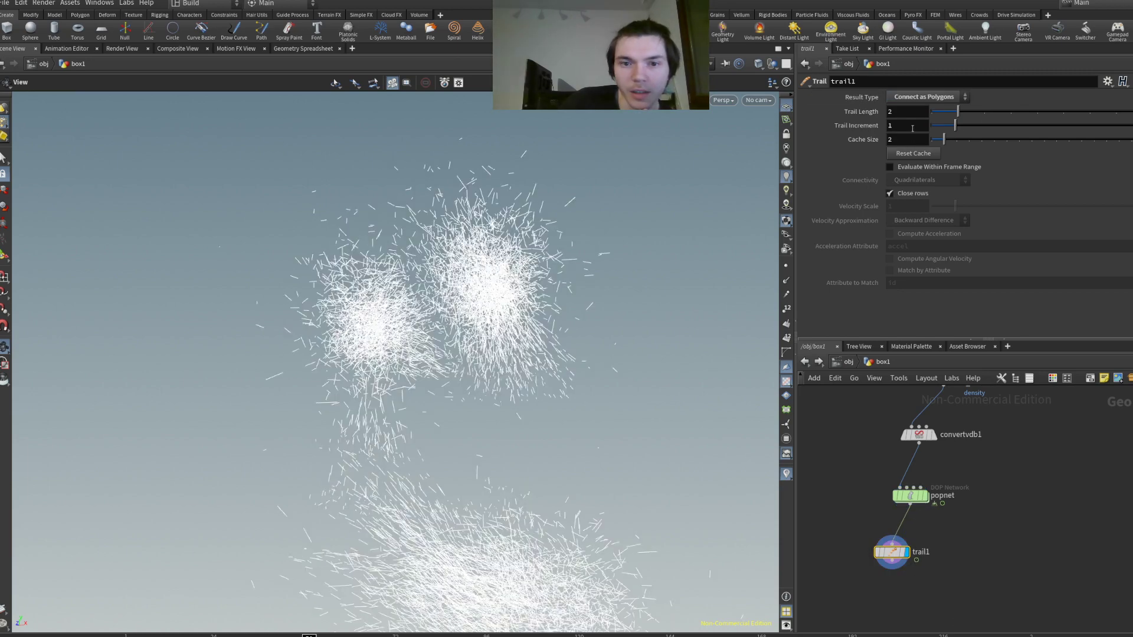
left_click_drag(982, 114, 1063, 110)
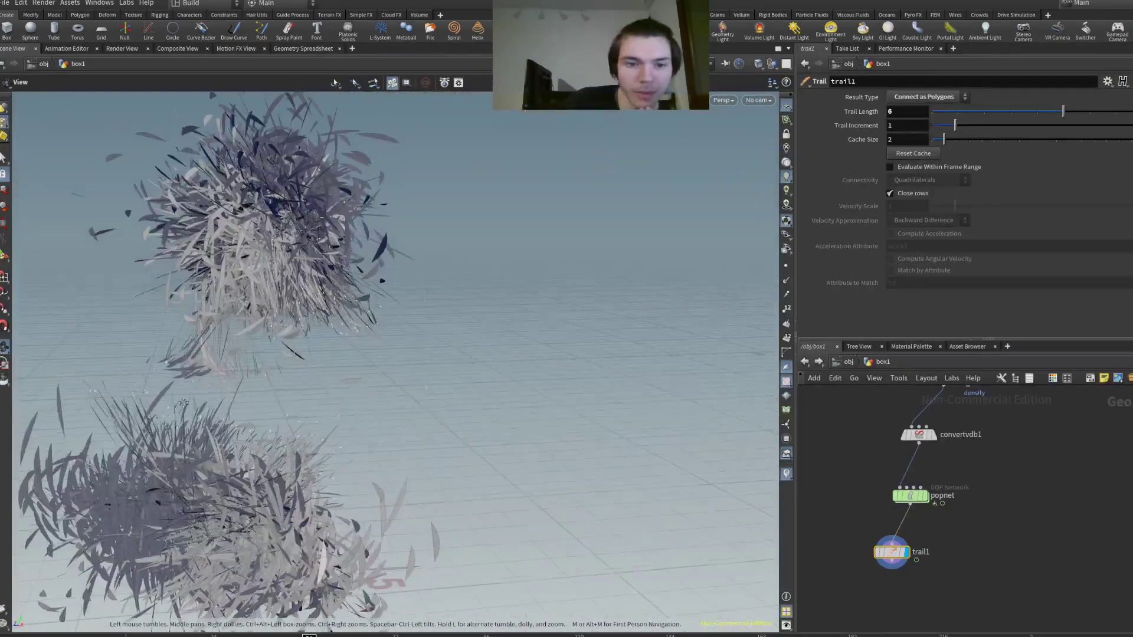
left_click_drag(530, 294, 726, 281)
left_click_drag(1098, 108, 1130, 110)
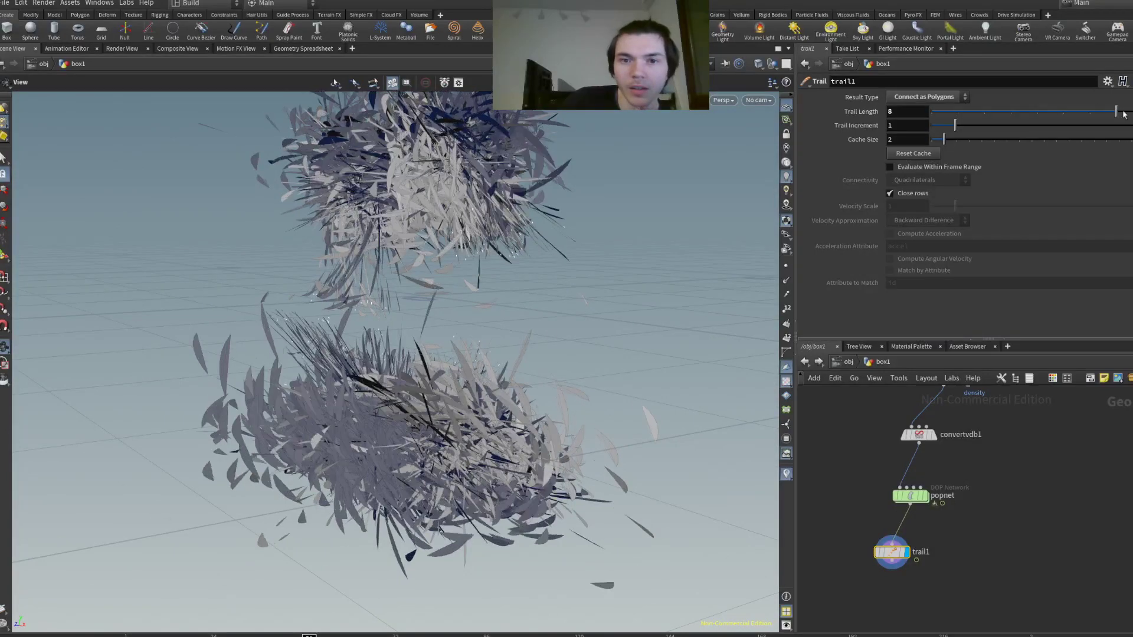
mouse_move(954, 131)
left_mouse_down()
mouse_move(1047, 118)
mouse_move(955, 122)
mouse_move(984, 118)
left_mouse_up()
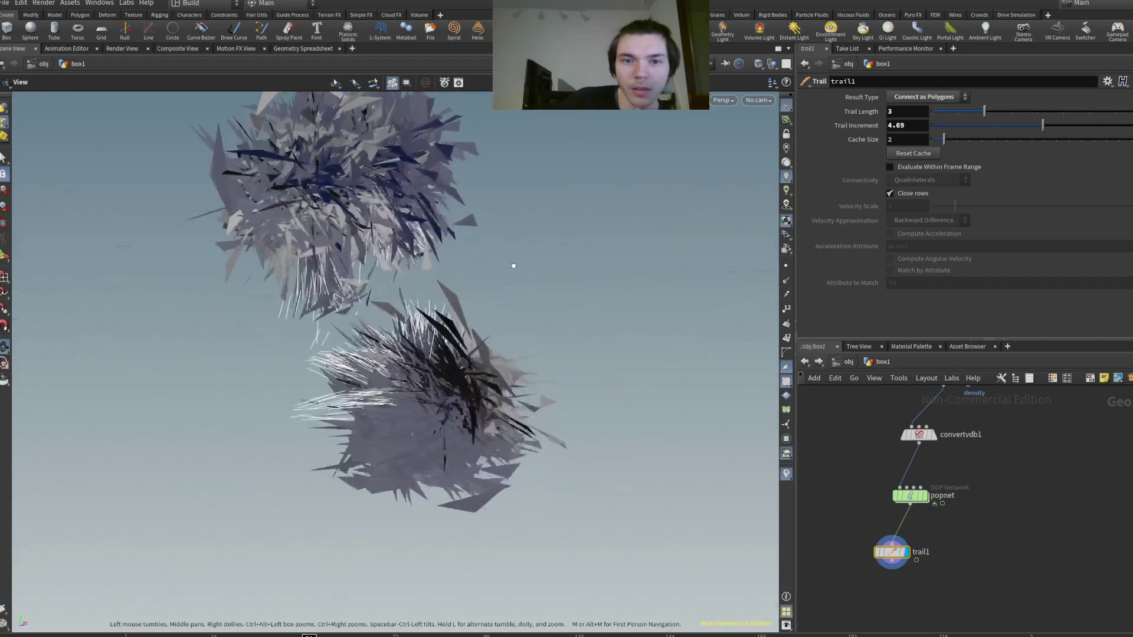
- Add a VDB from Polygons node after Trail with a voxel size of 0.05 and display it
left_click(874, 591)
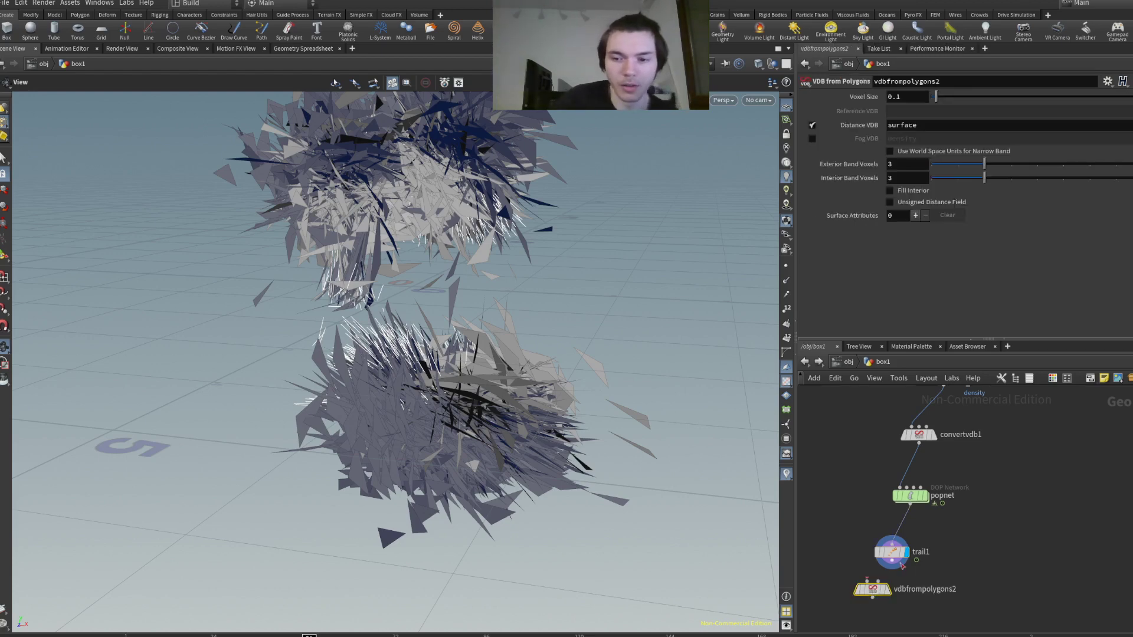
left_click(904, 97)
type("0.05")
key("Return")
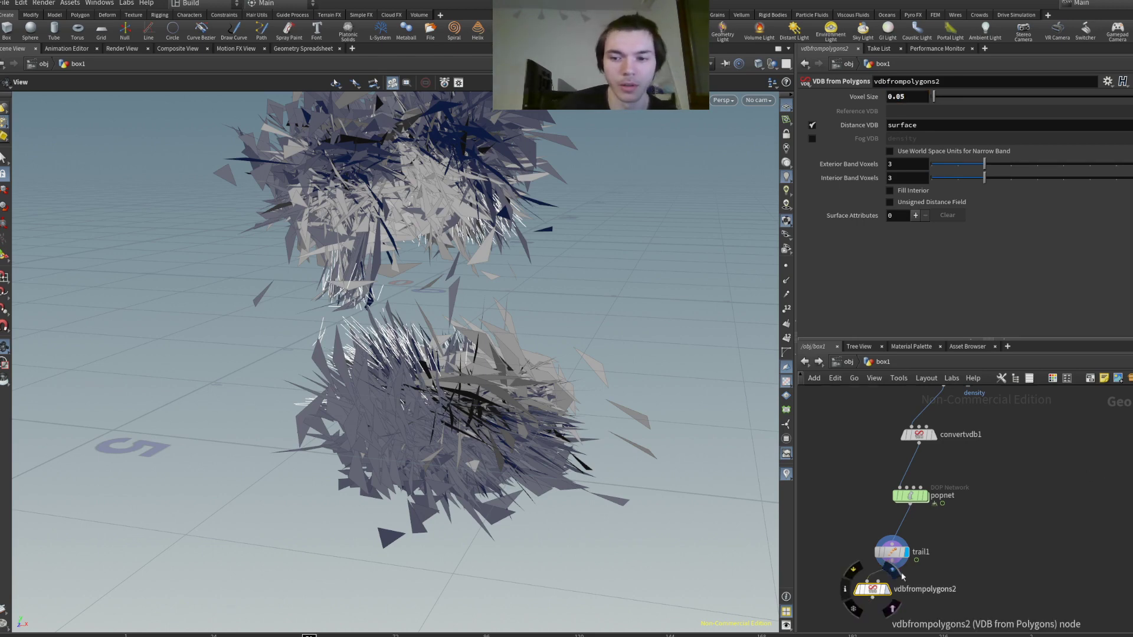
left_click(900, 572)
left_click_drag(872, 589, 872, 611)
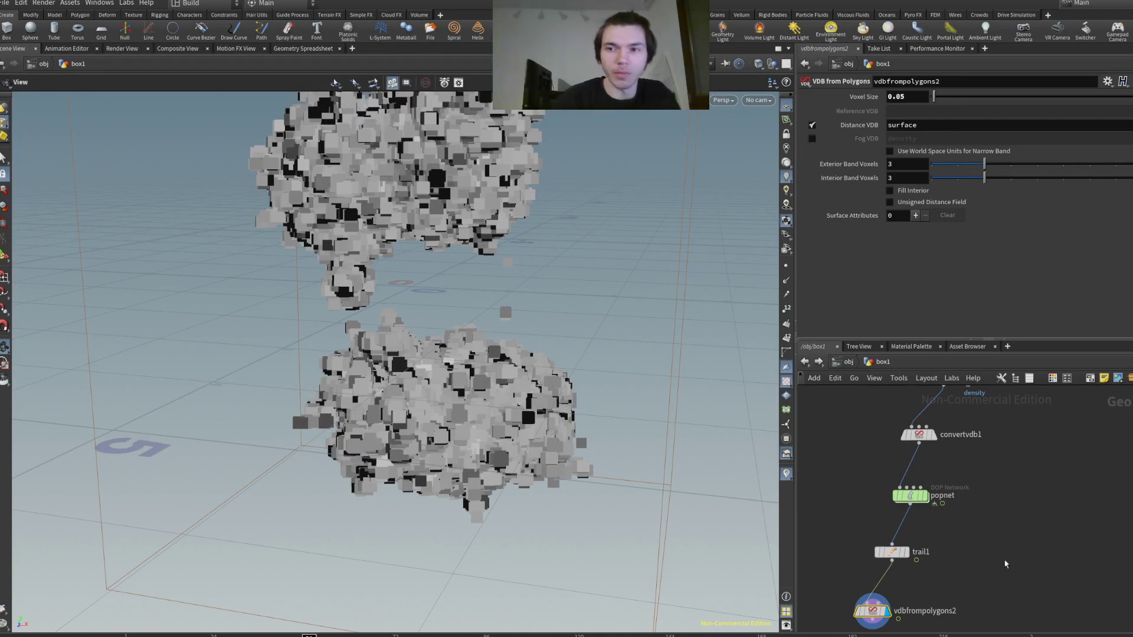
- Add a Convert VDB node after the new VDB from Polygons, convert to Polygons, and display the mesh
key("Tab")
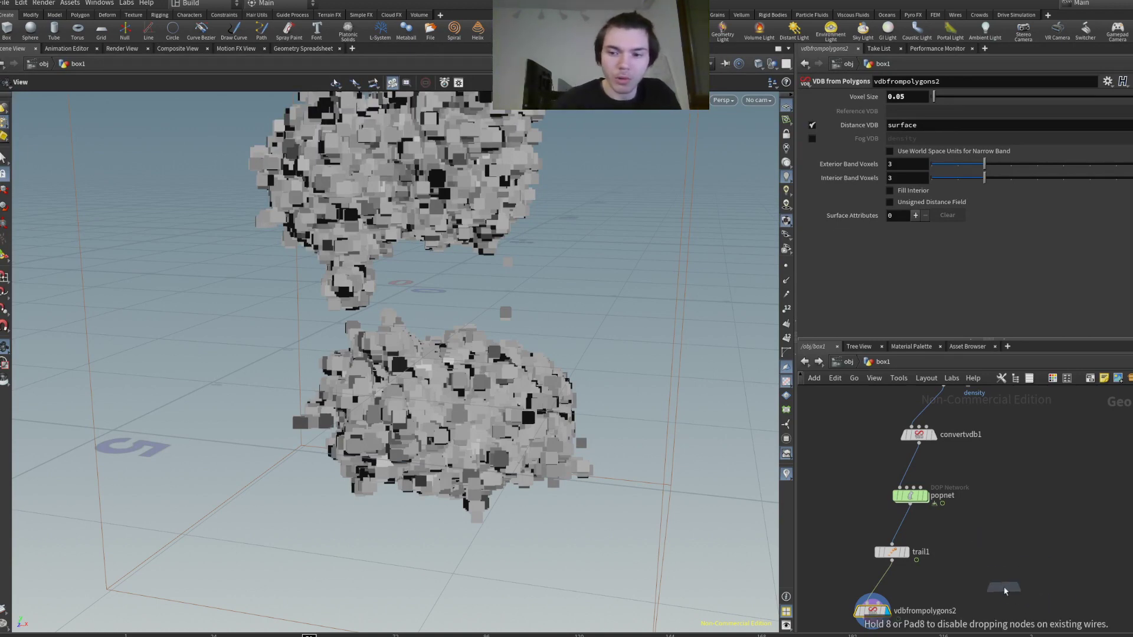
left_click(1005, 590)
scroll(1004, 455, "up", 3)
scroll(972, 531, "down", 3)
scroll(901, 574, "up", 1)
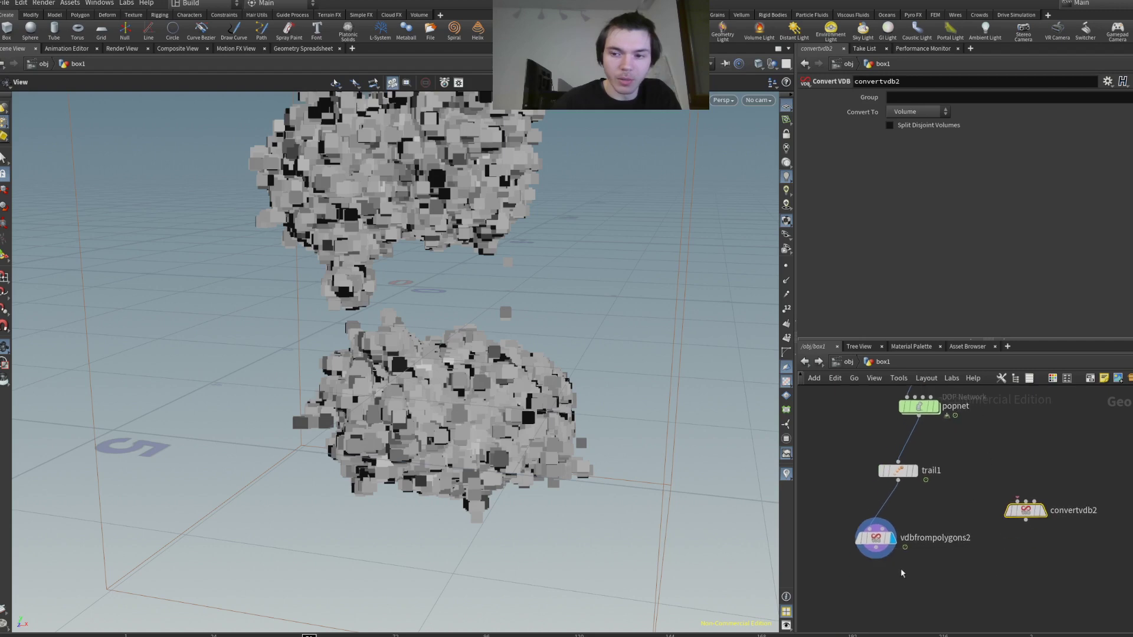
left_click(1026, 500)
left_click_drag(1050, 505, 991, 562)
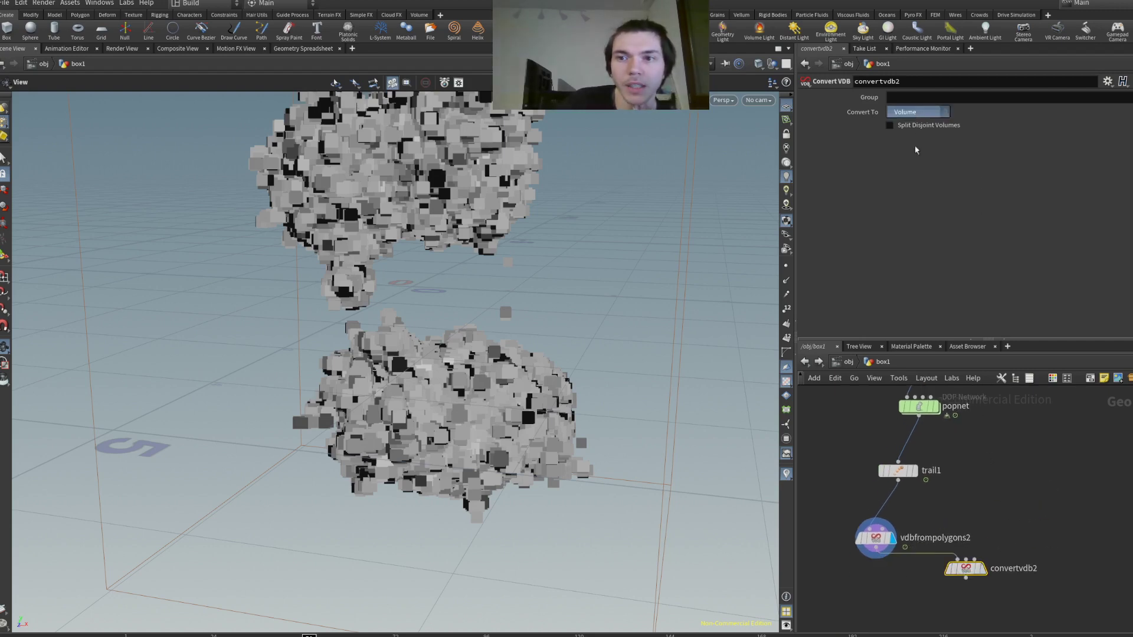
left_click(917, 111)
left_click(917, 125)
left_click(982, 568)
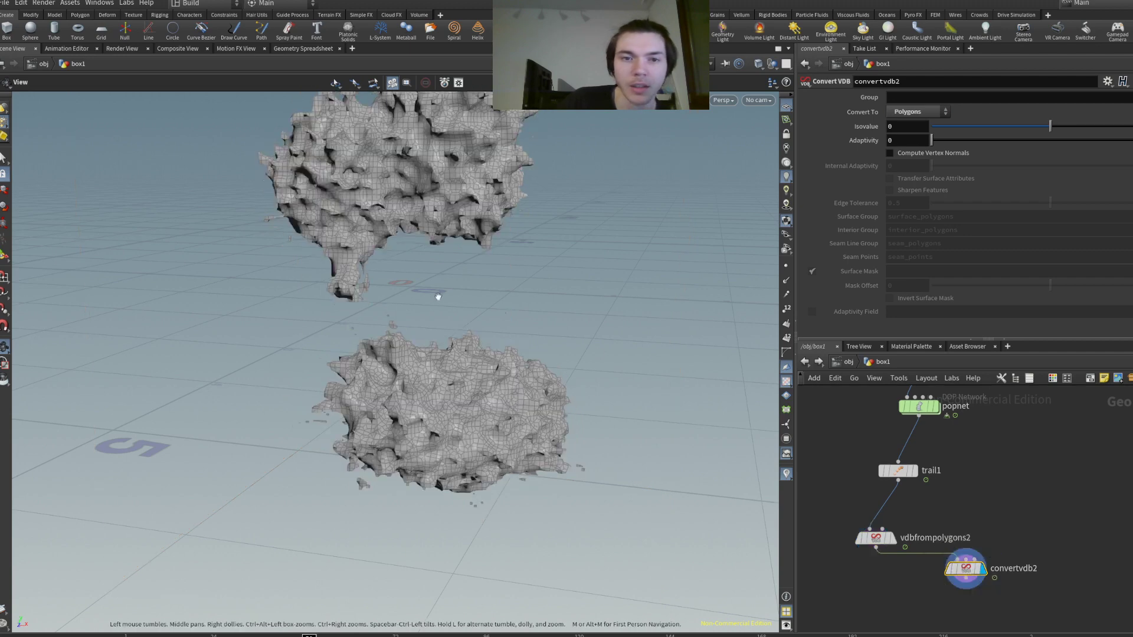
- Review the meshed simulation over the timeline and set the second VDB from Polygons node's voxel size to 0.02
left_click_drag(438, 296, 552, 285)
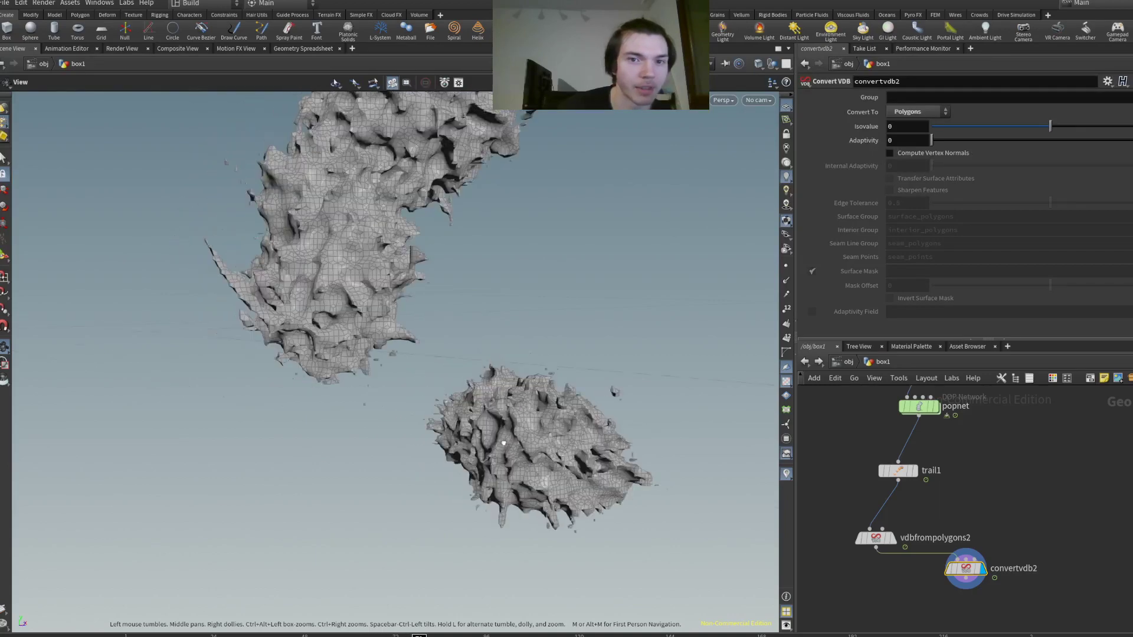
left_click_drag(324, 441, 635, 526)
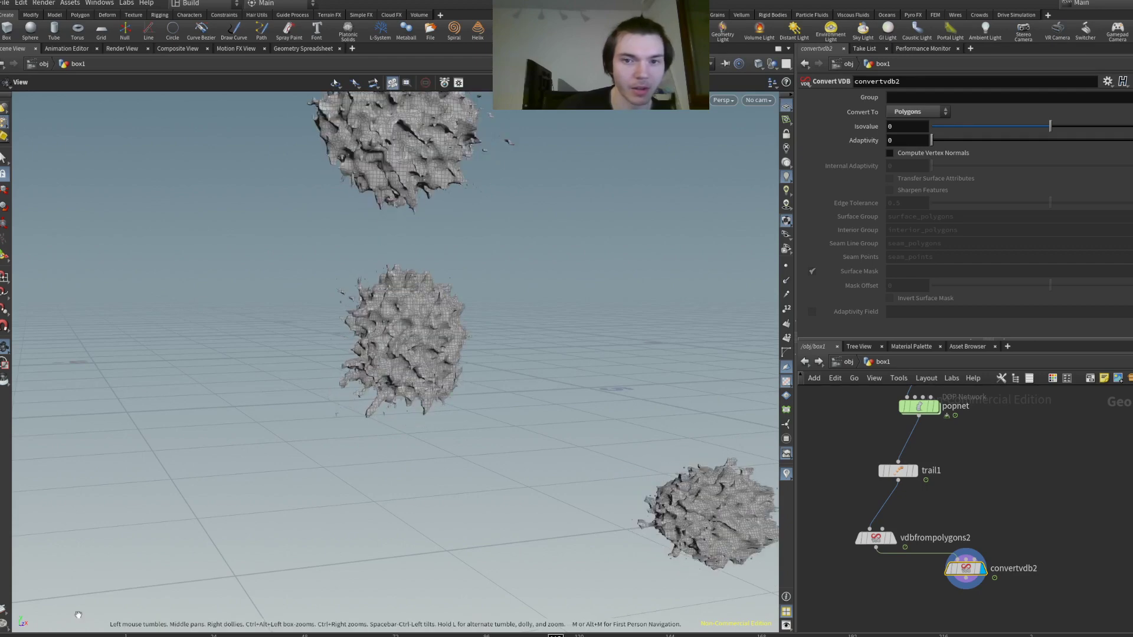
left_click_drag(555, 635, 165, 632)
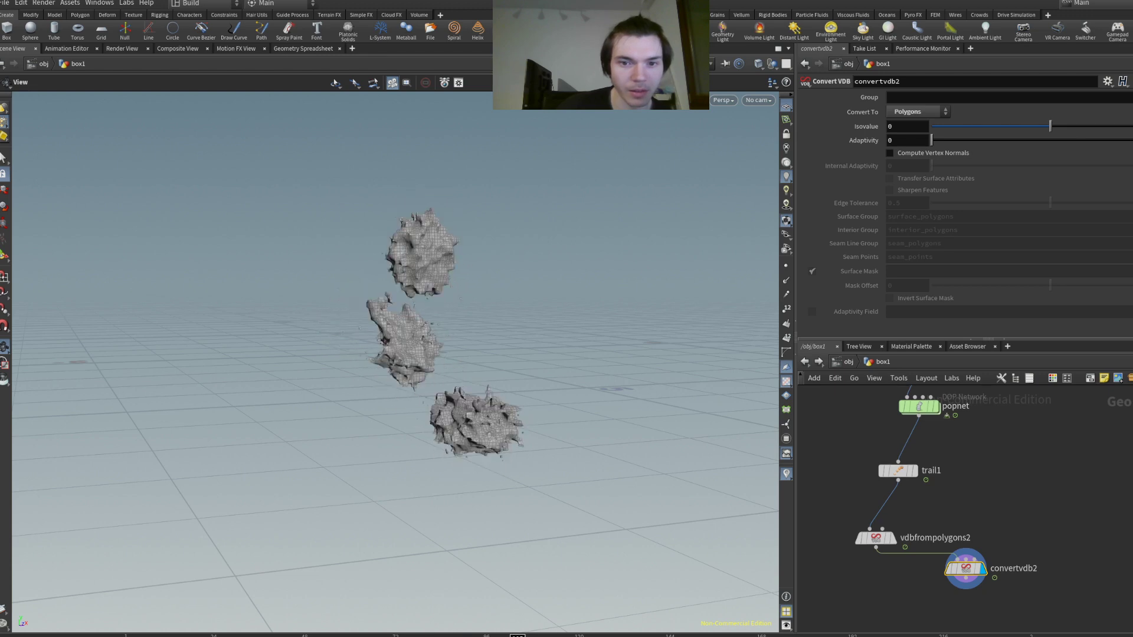
left_click(875, 538)
left_click(922, 97)
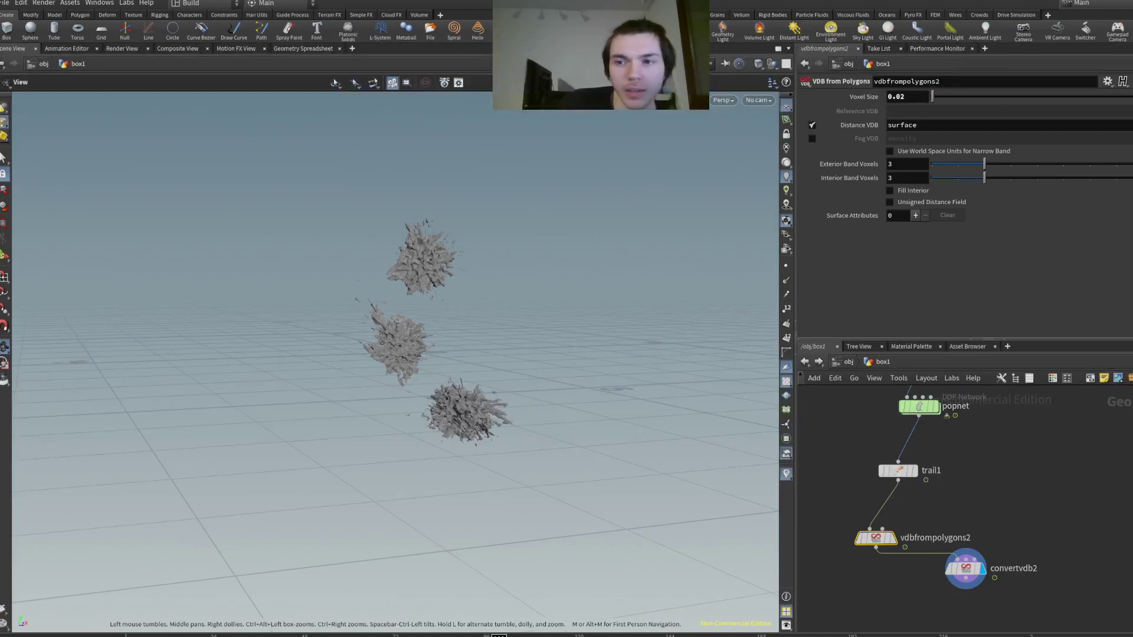
left_click_drag(983, 165, 1038, 167)
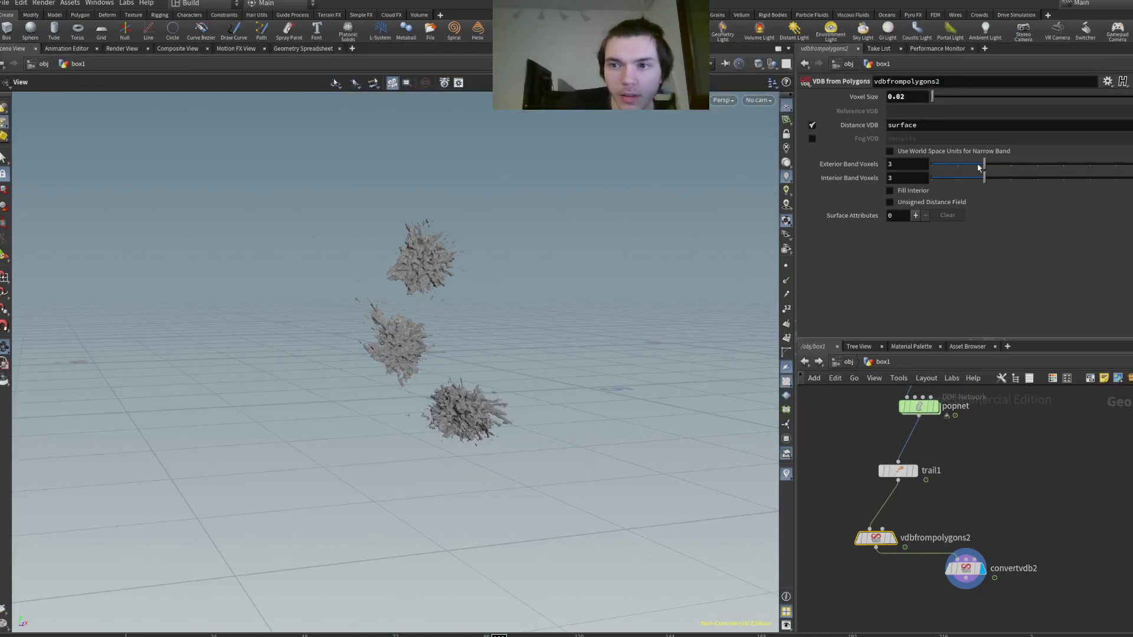
- Set the Trail node's trail length to 10 and examine the resulting mesh from several angles
left_click(897, 470)
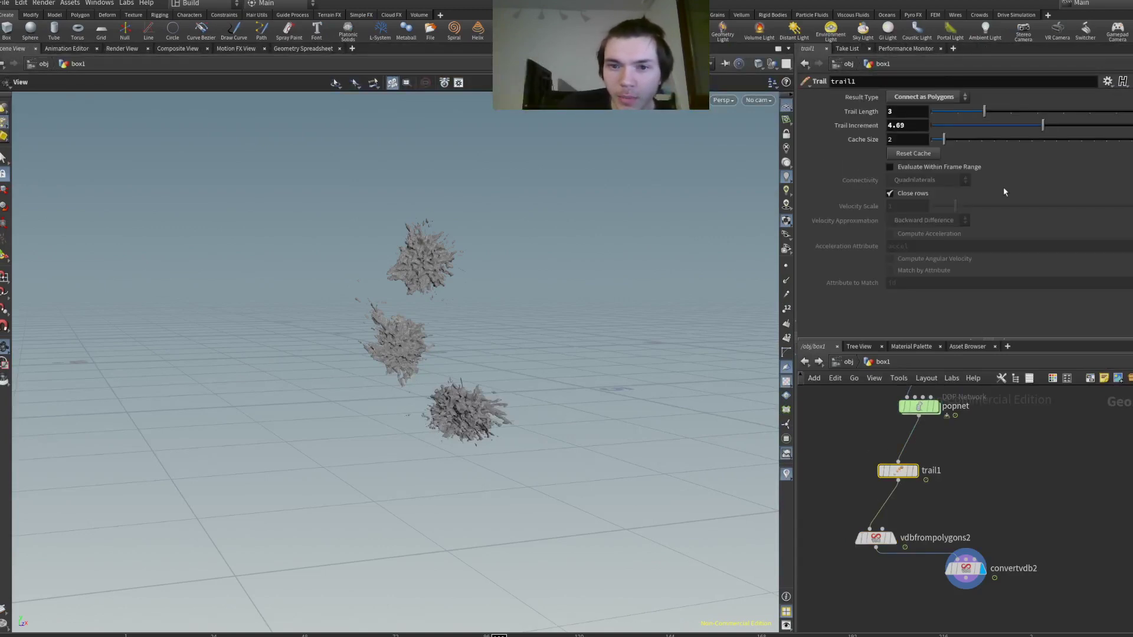
left_click_drag(1010, 112, 1129, 112)
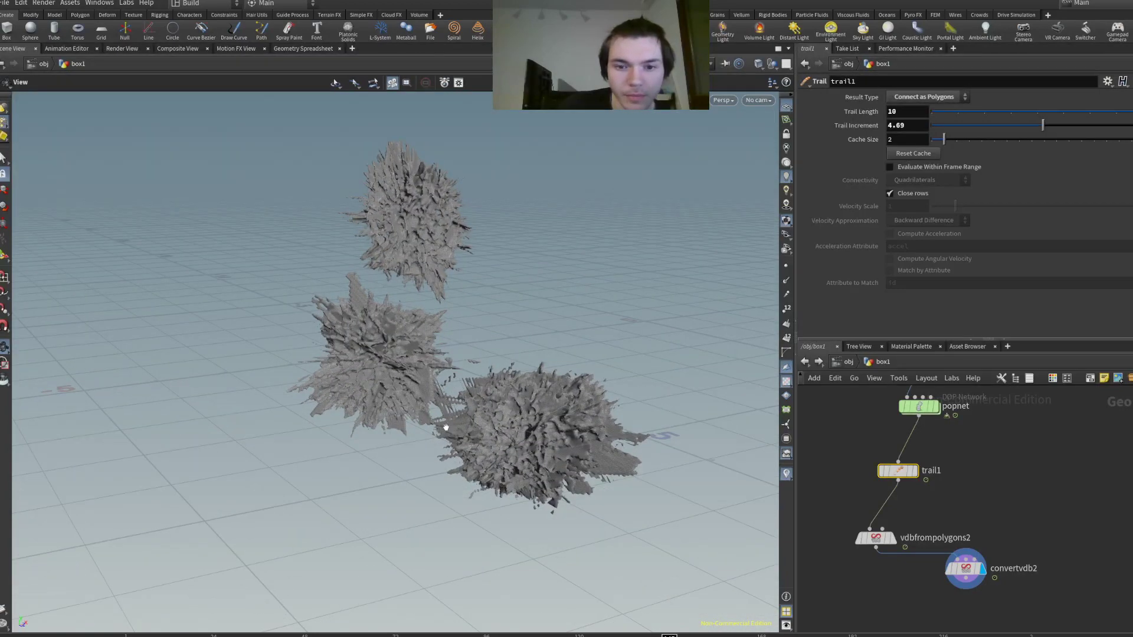
left_click_drag(449, 428, 518, 435, "alt")
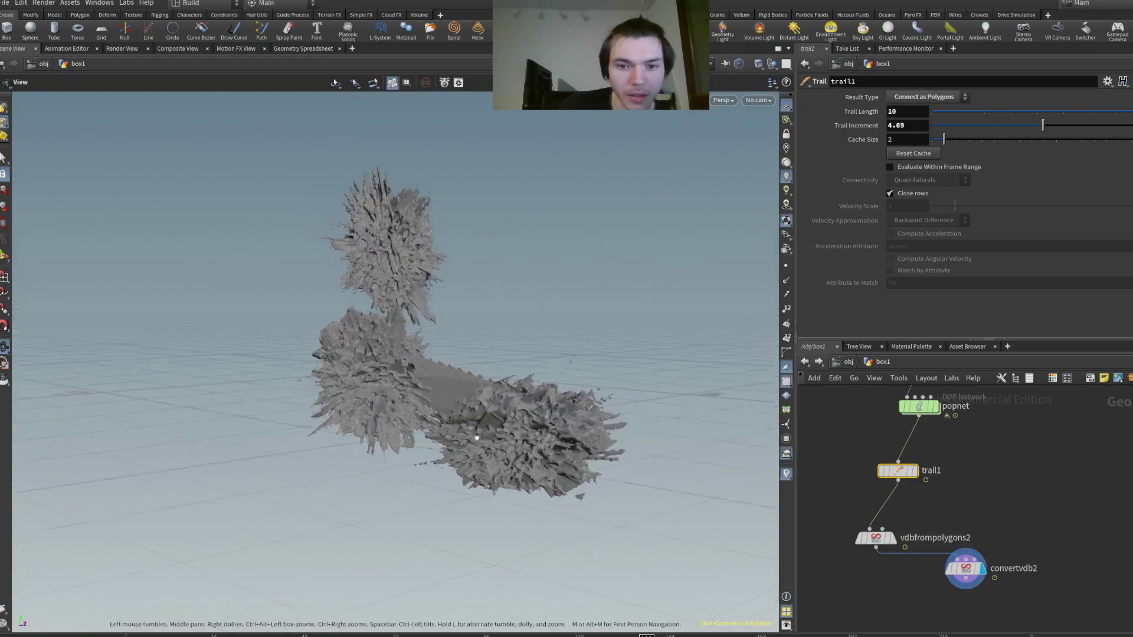
scroll(339, 423, "up", 5)
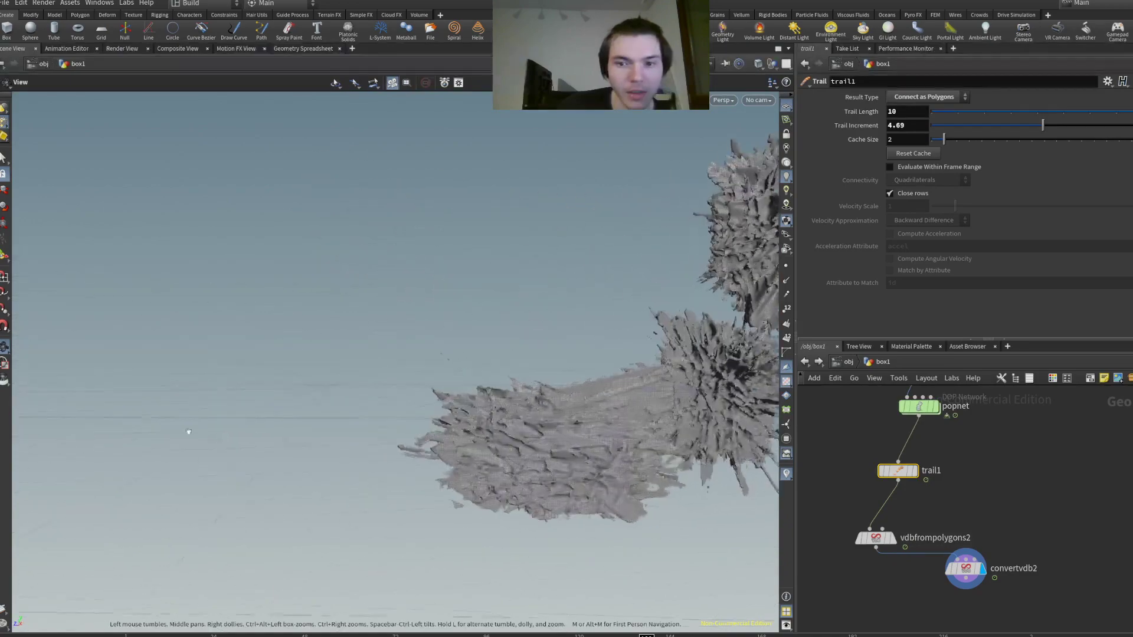
scroll(285, 435, "down", 3)
left_click_drag(286, 435, 548, 474)
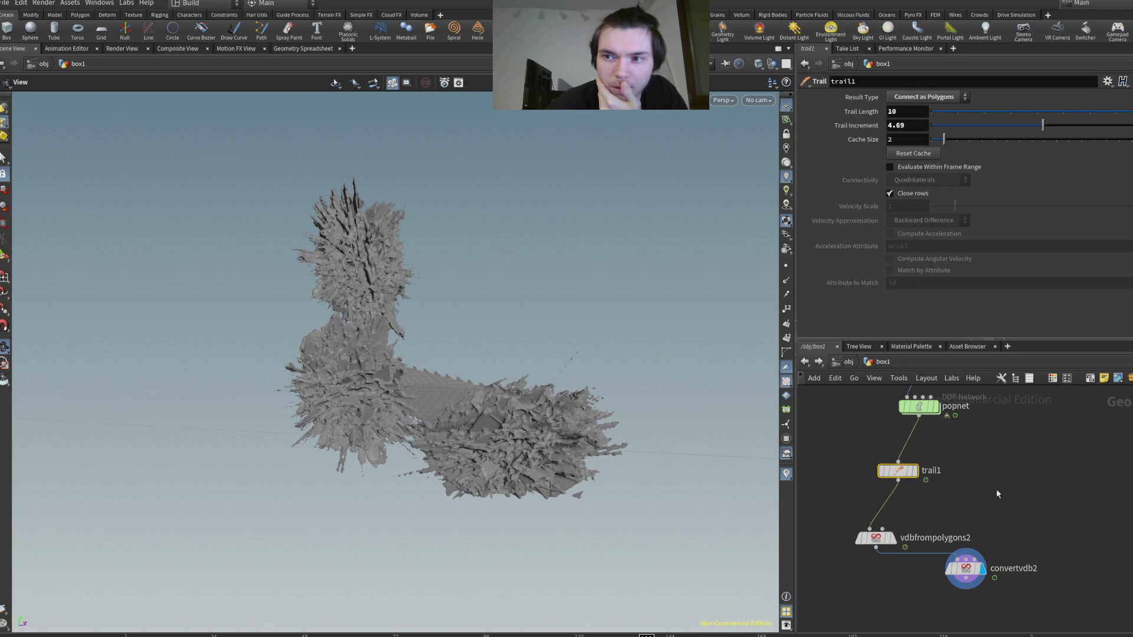
- Insert a VDB from Particle Fluid node between Trail and the second VDB from Polygons, with particle separation 0.031
key("Tab")
key("Return")
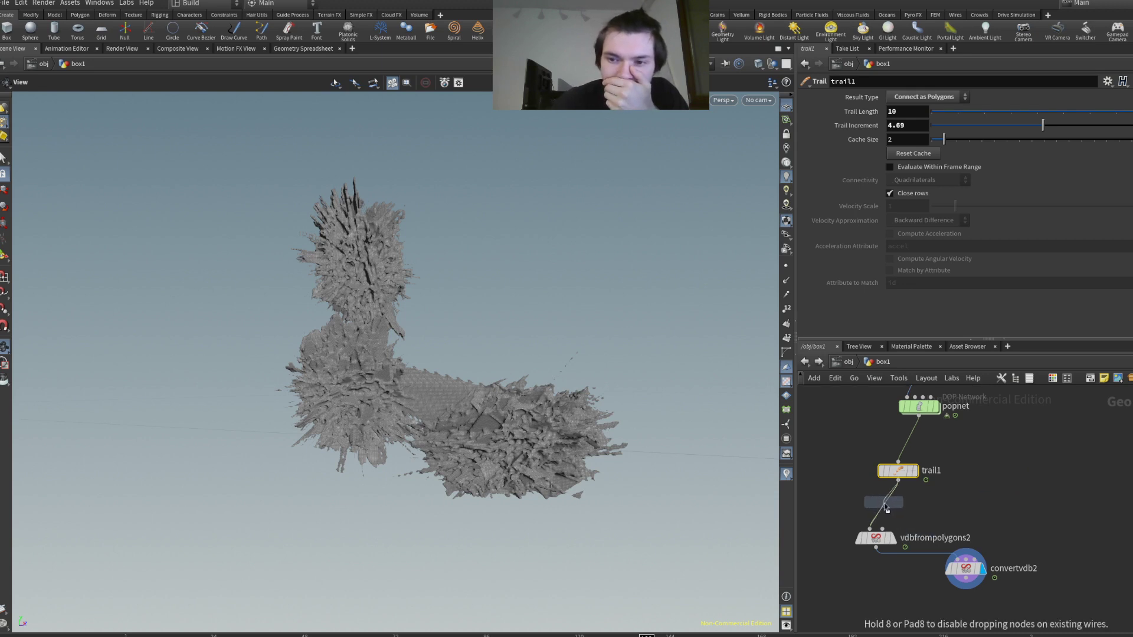
left_click(885, 509)
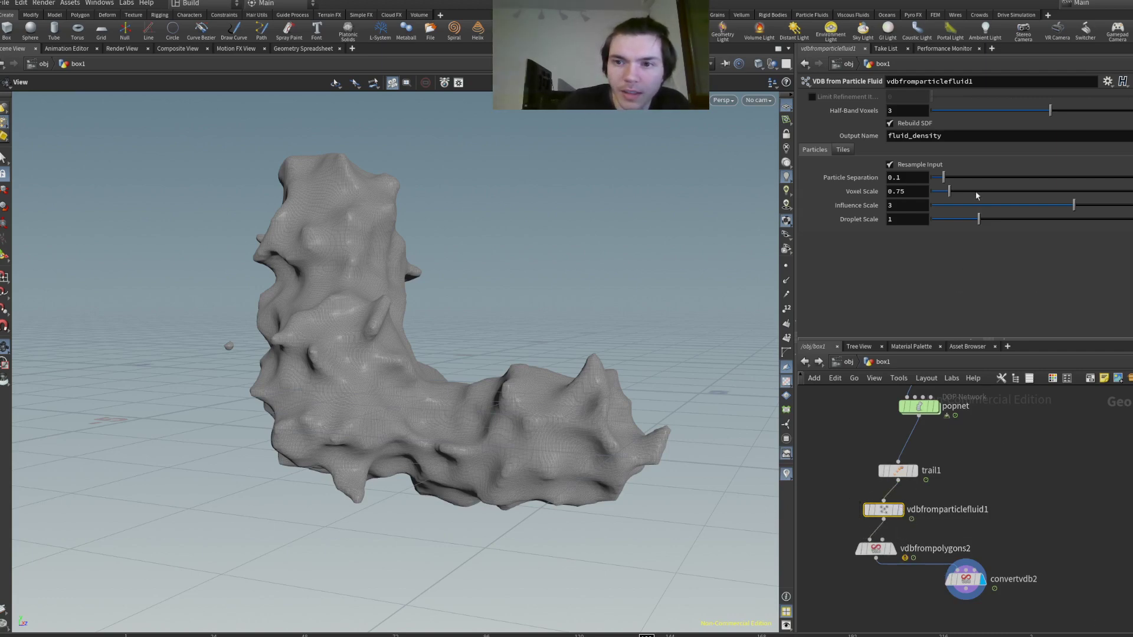
left_click_drag(981, 178, 925, 182)
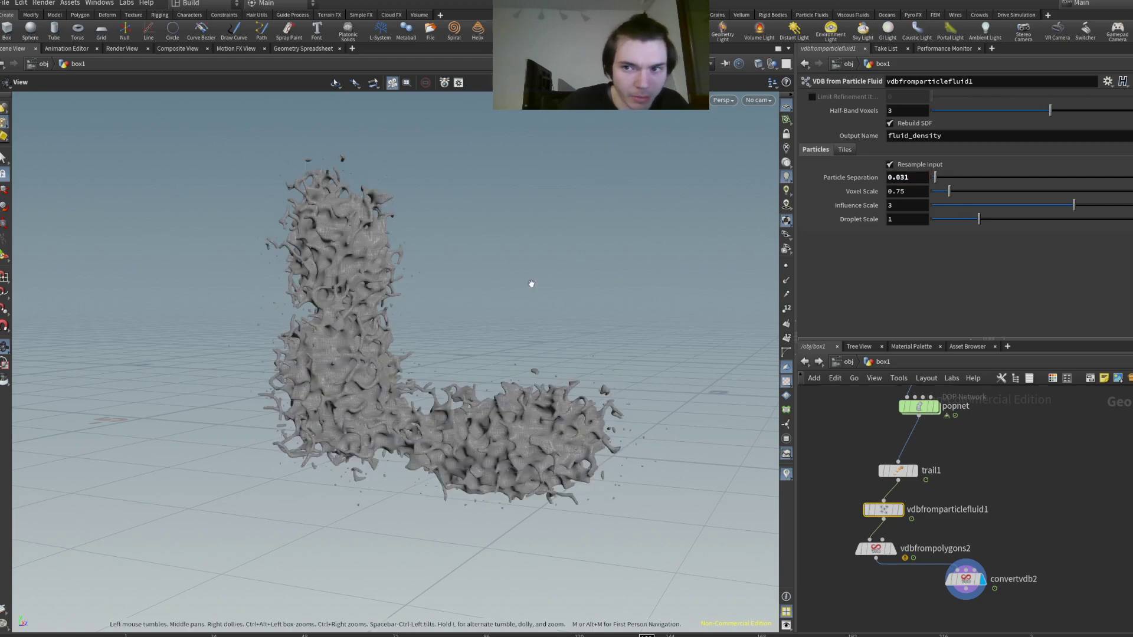
left_click_drag(552, 302, 482, 358)
- Try different voxel scales on the VDB from Particle Fluid node and settle on 0.5
left_click(995, 192)
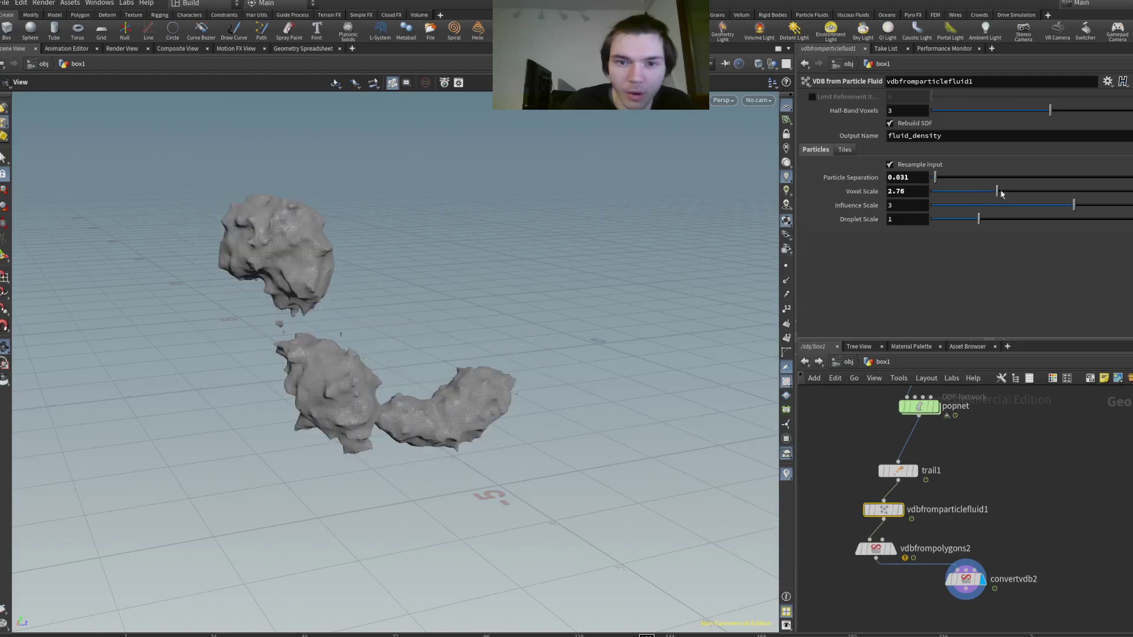
left_click(959, 192)
left_click(937, 193)
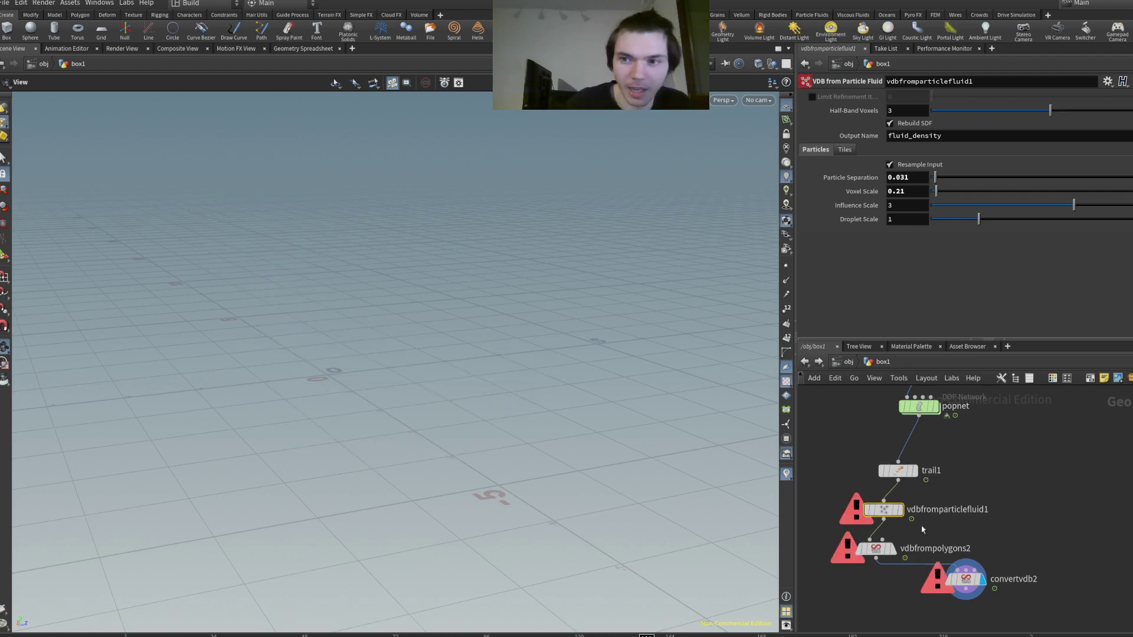
left_click(915, 192)
key("BackSpace")
key("BackSpace")
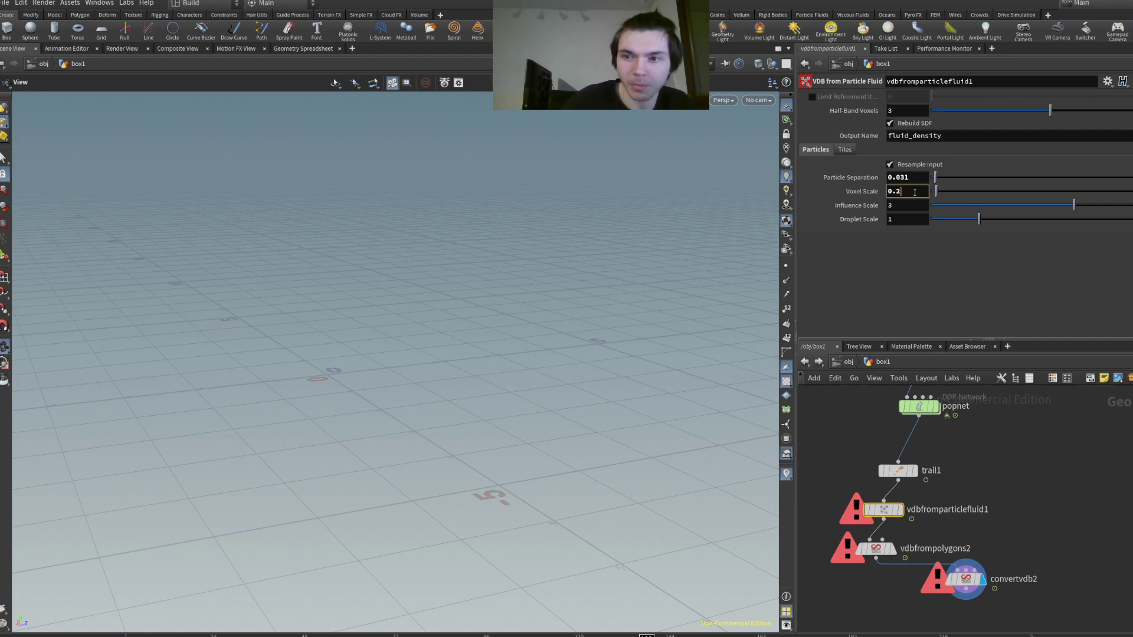
type("5")
key("Return")
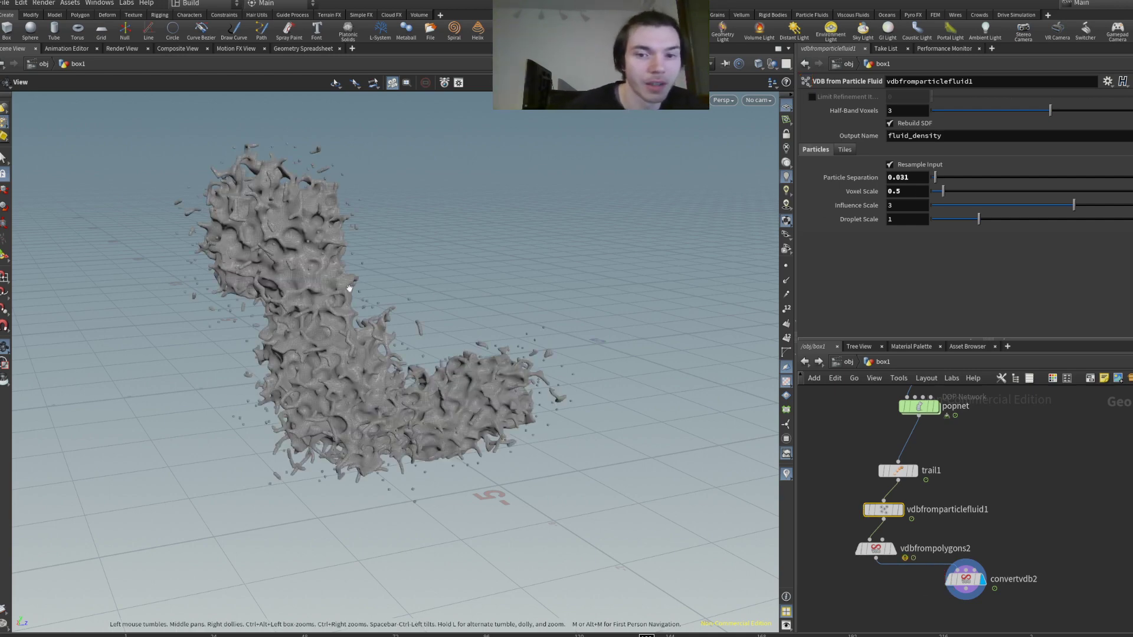
left_click_drag(413, 265, 496, 310)
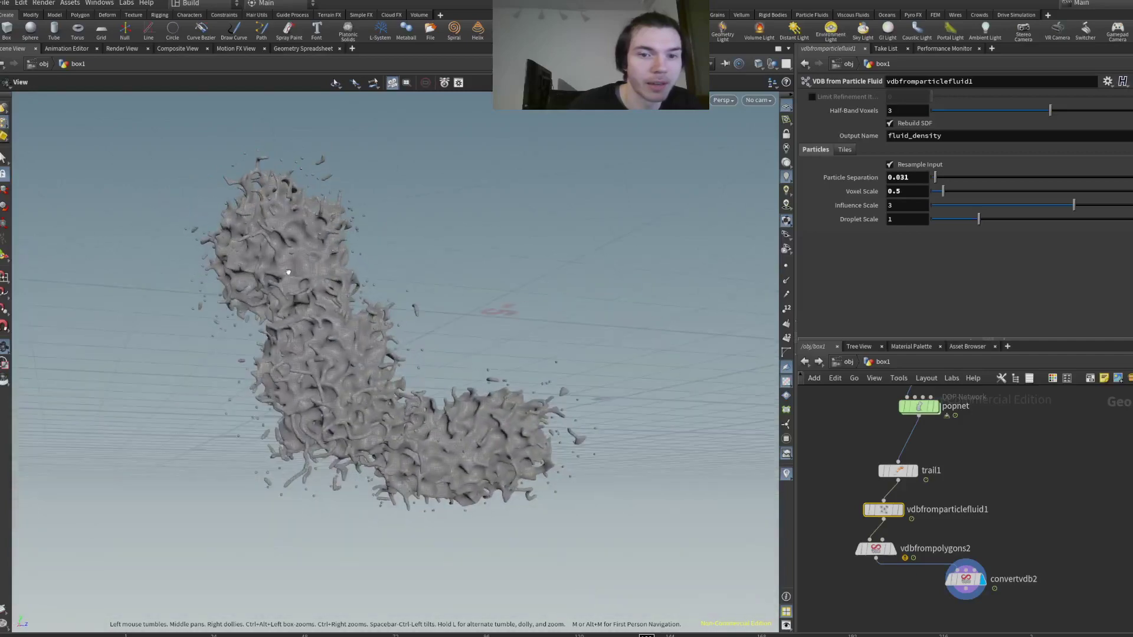
- Insert a VDB Segment by Connectivity node between the second VDB from Polygons and Convert VDB nodes
mouse_move(966, 581)
left_click_drag(966, 582, 1018, 600)
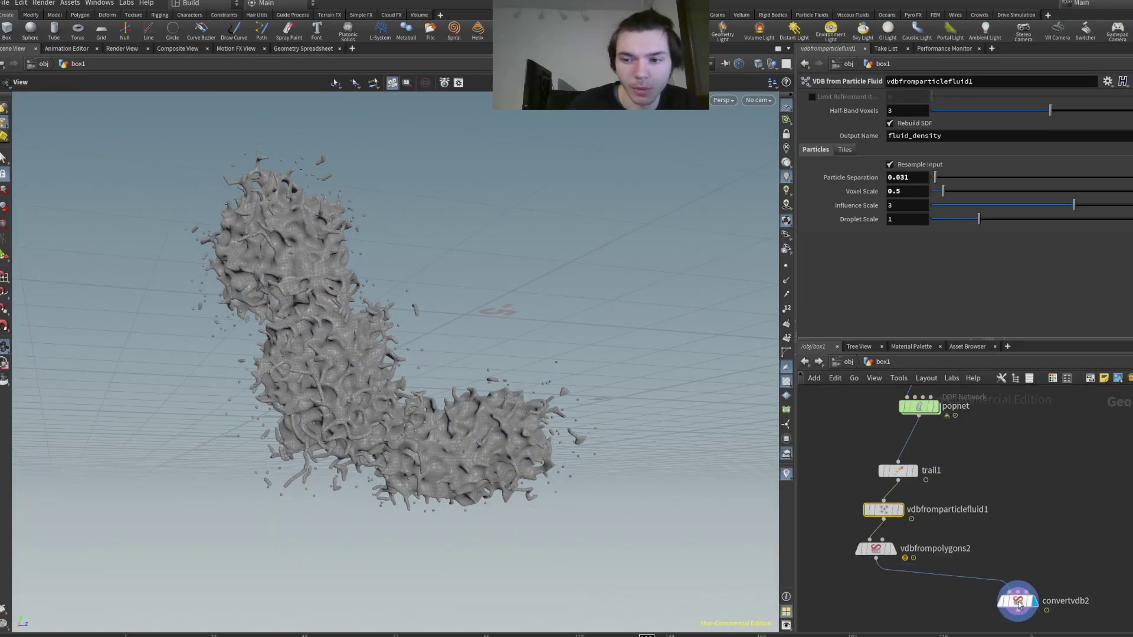
left_click(876, 549)
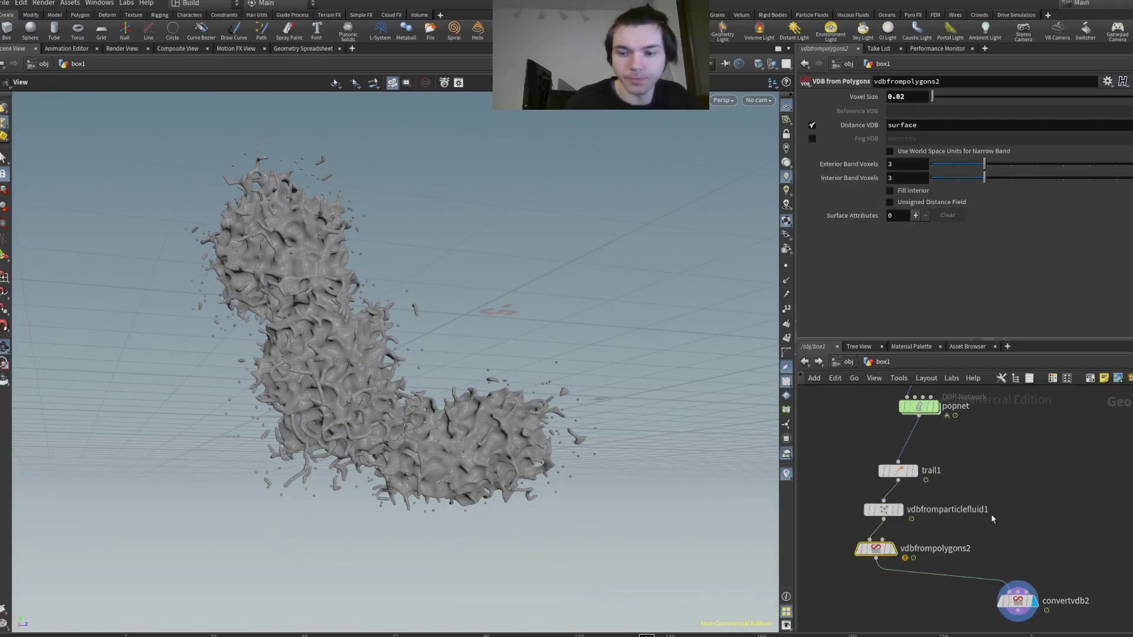
key("ctrl+v")
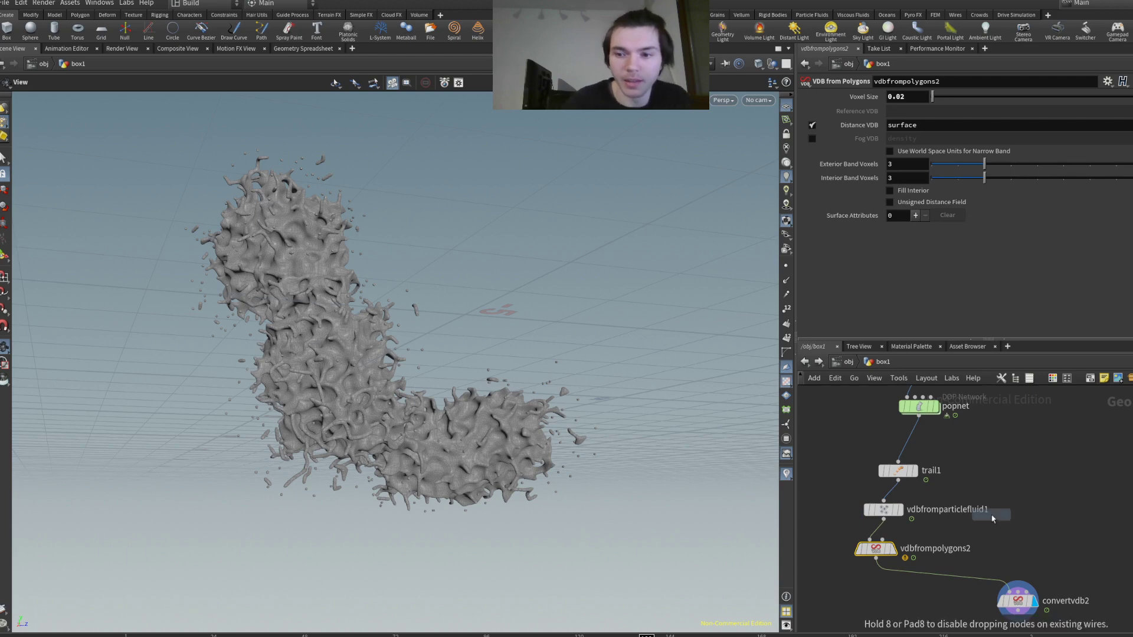
left_click(929, 587)
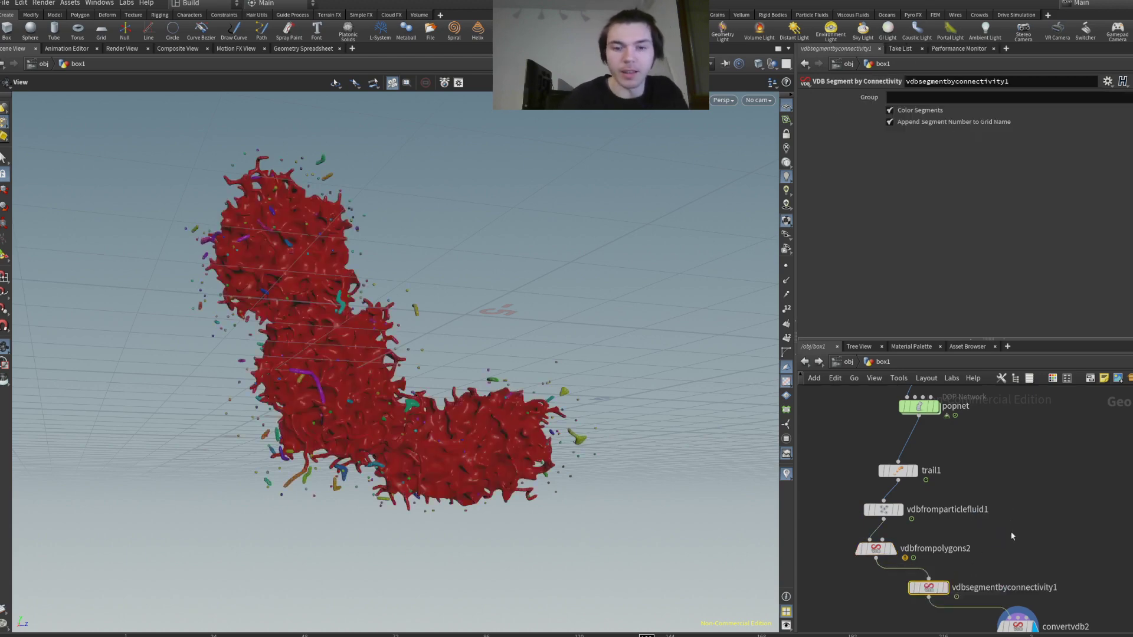
key("ctrl+v")
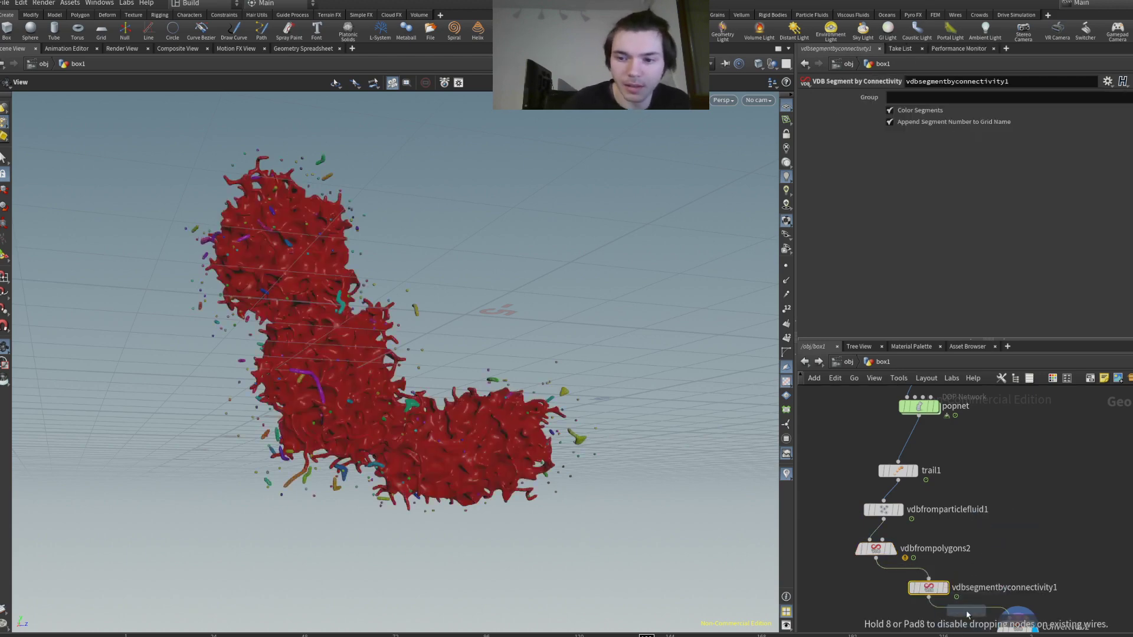
left_click(967, 616)
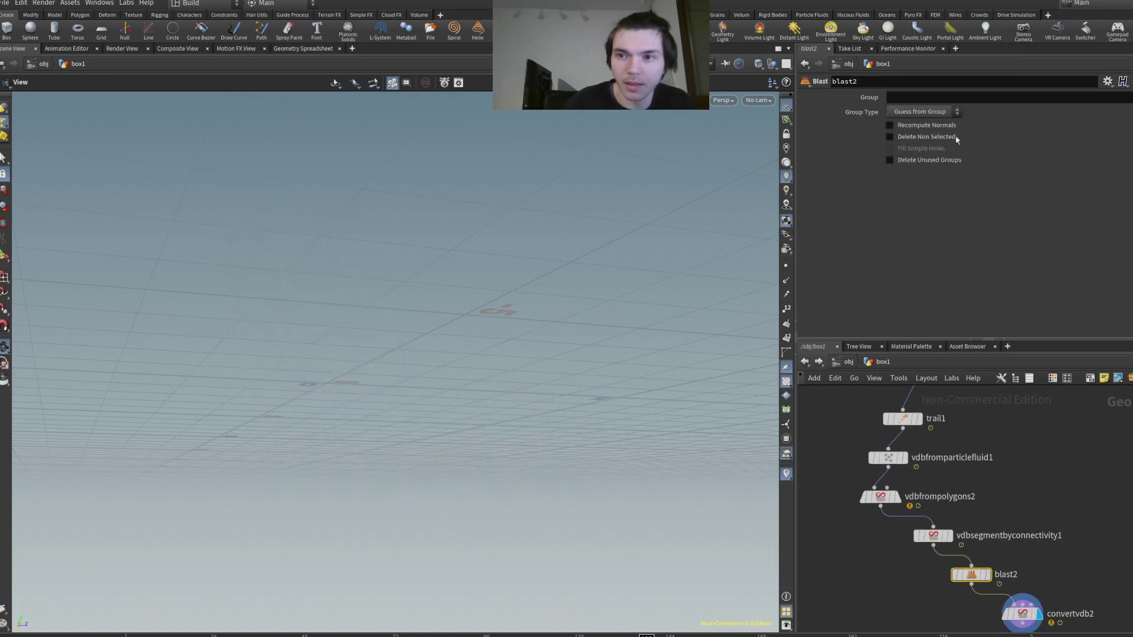
left_click(889, 137)
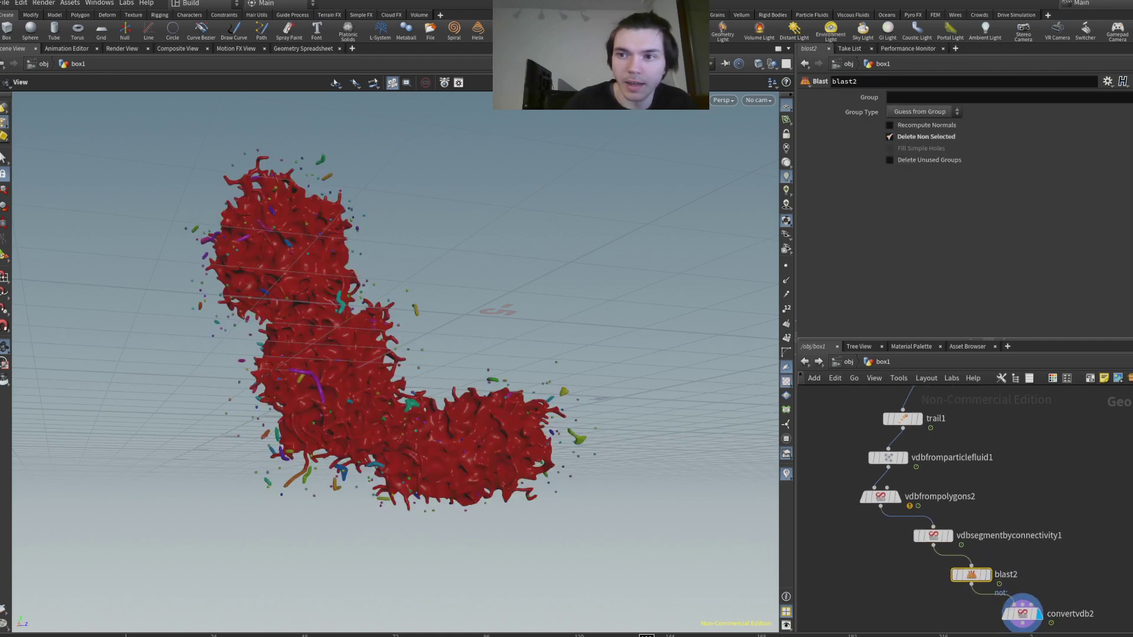
type("@name=surface_0")
left_click_drag(281, 293, 425, 331)
middle_click_drag(1024, 510, 1016, 461)
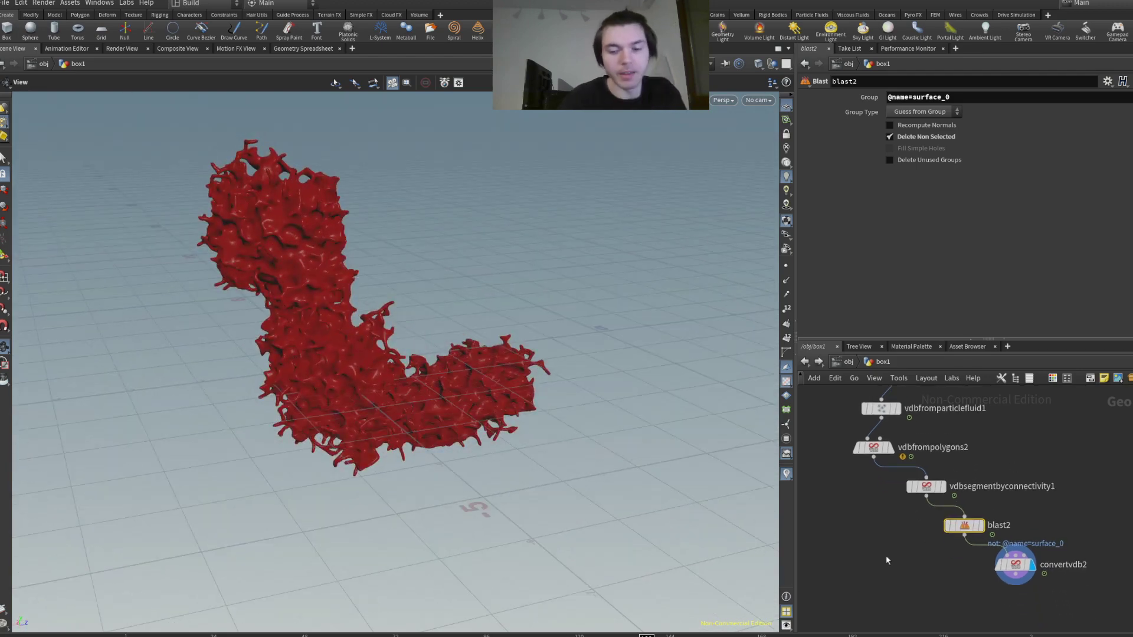
- Try a Smooth node between Blast and Convert VDB at different strengths, and delete it again
key("ctrl+v")
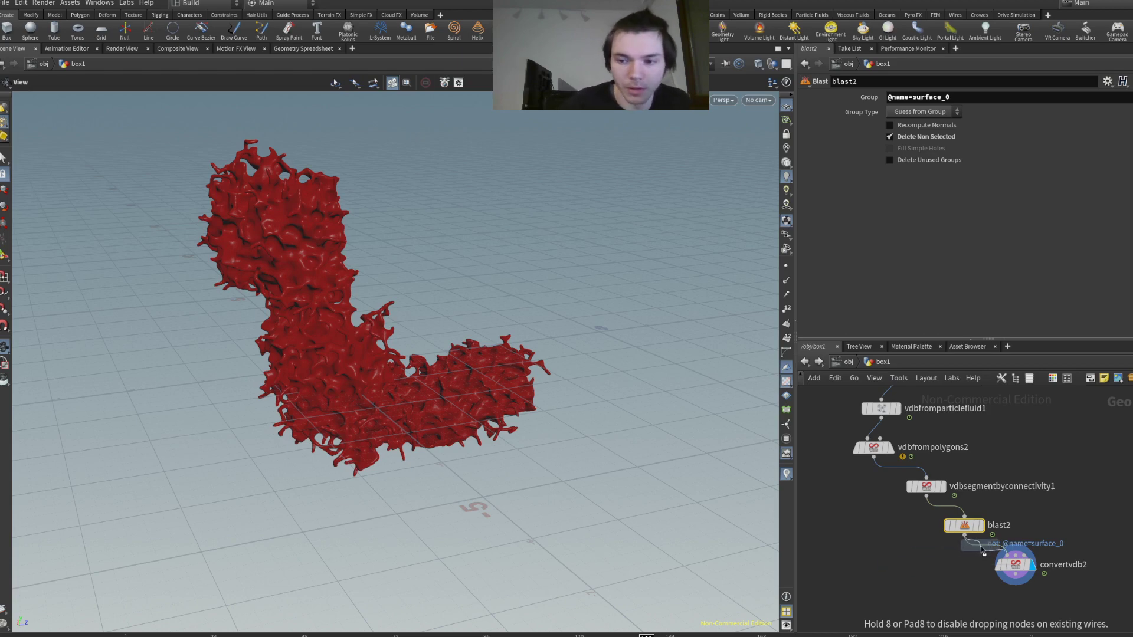
left_click(981, 557)
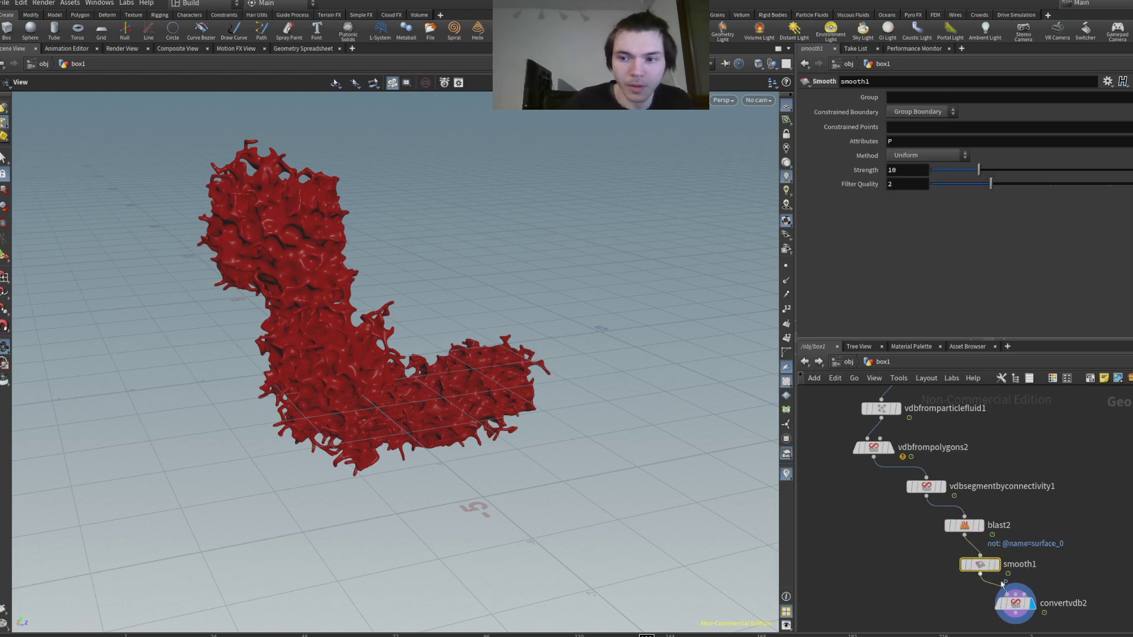
left_click_drag(1063, 178, 1118, 174)
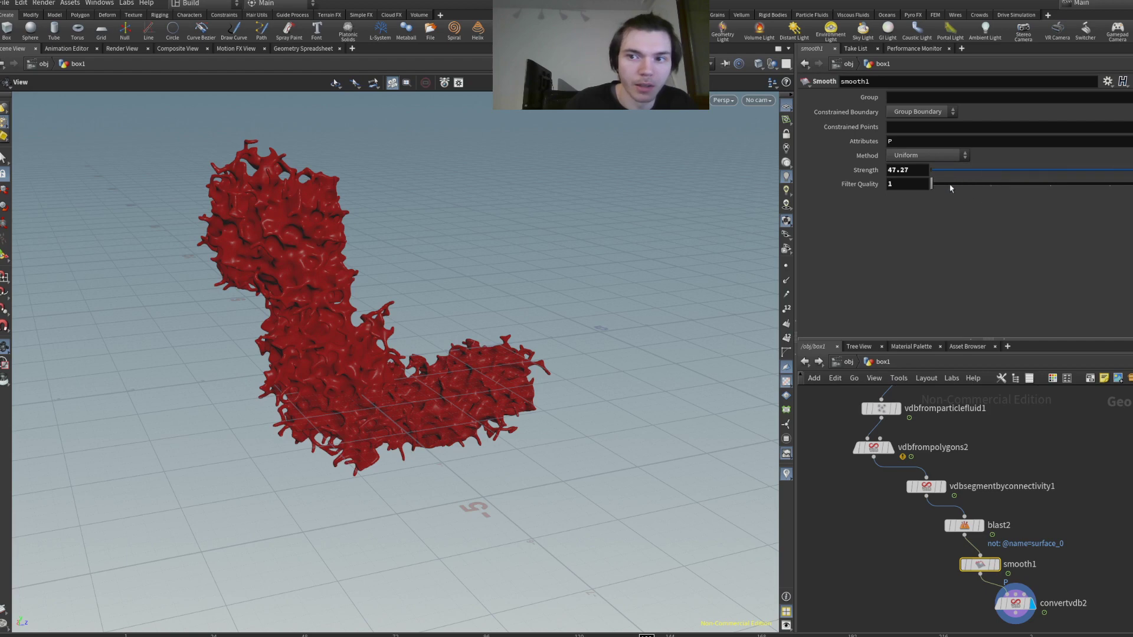
left_click(1091, 175)
left_click(1030, 170)
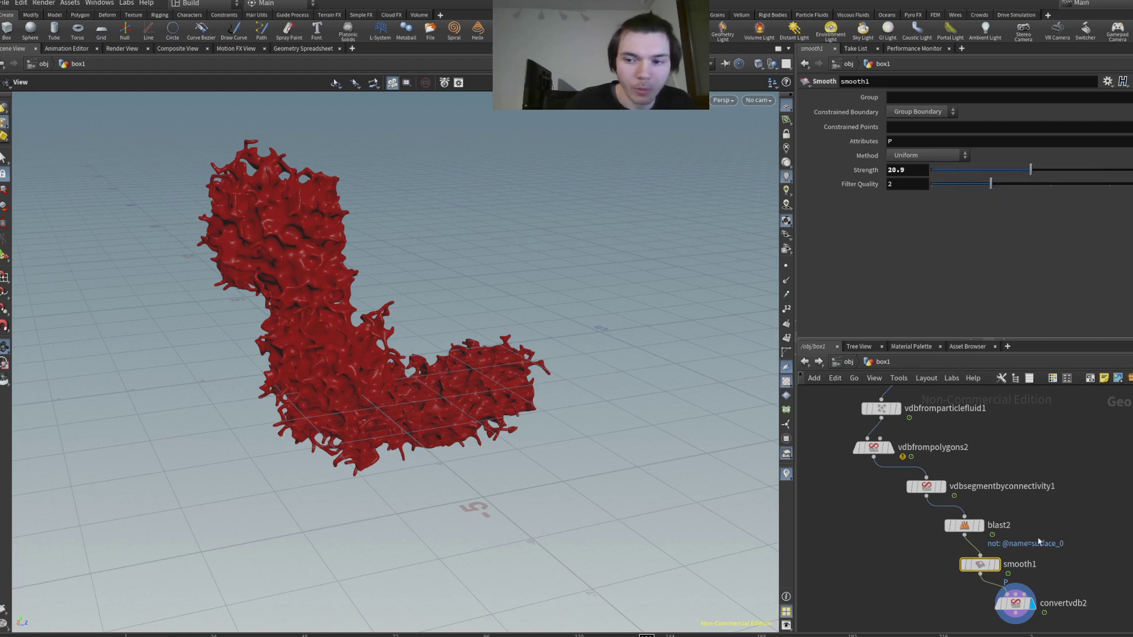
mouse_move(981, 567)
key("Delete")
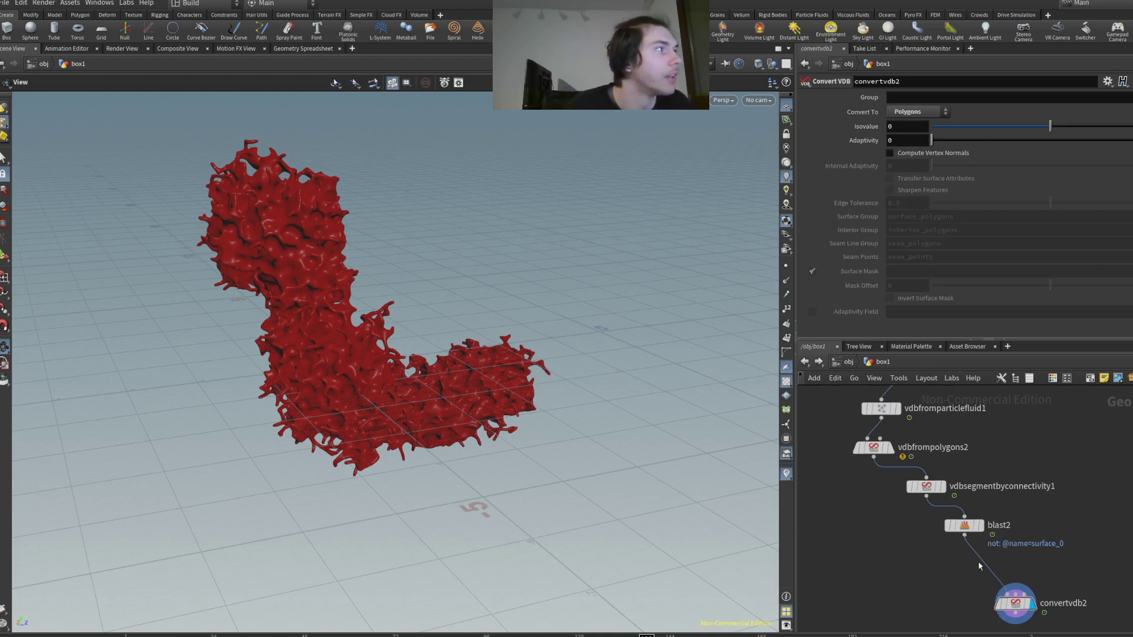
- Inspect the isolated mesh, and display and select the VDB from Particle Fluid node
scroll(892, 501, "up", 5)
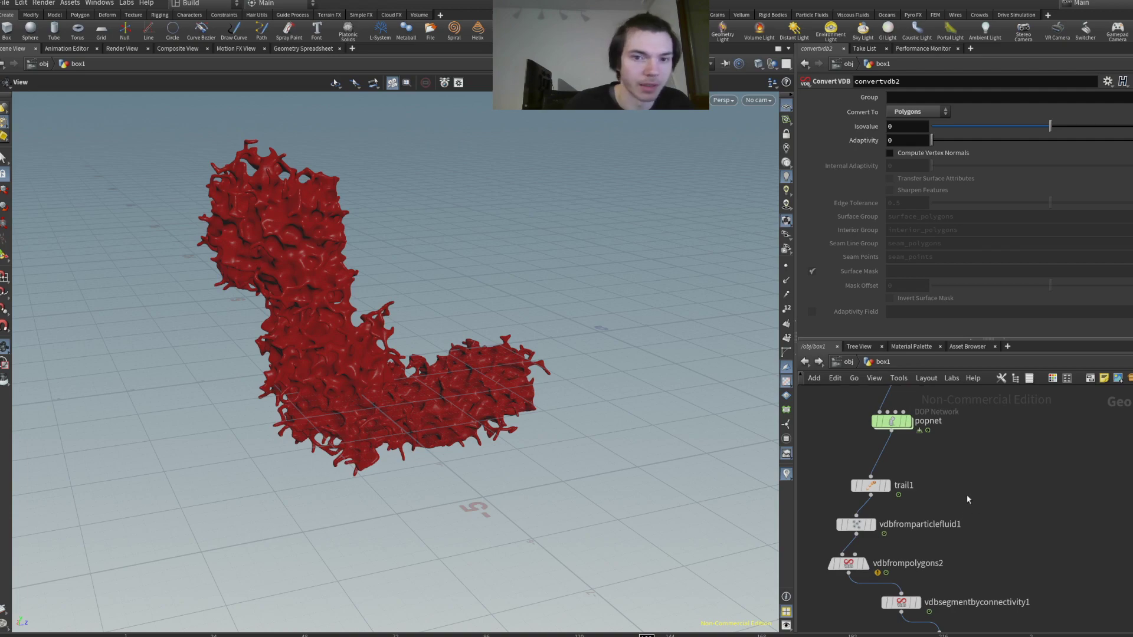
left_click_drag(519, 407, 356, 485)
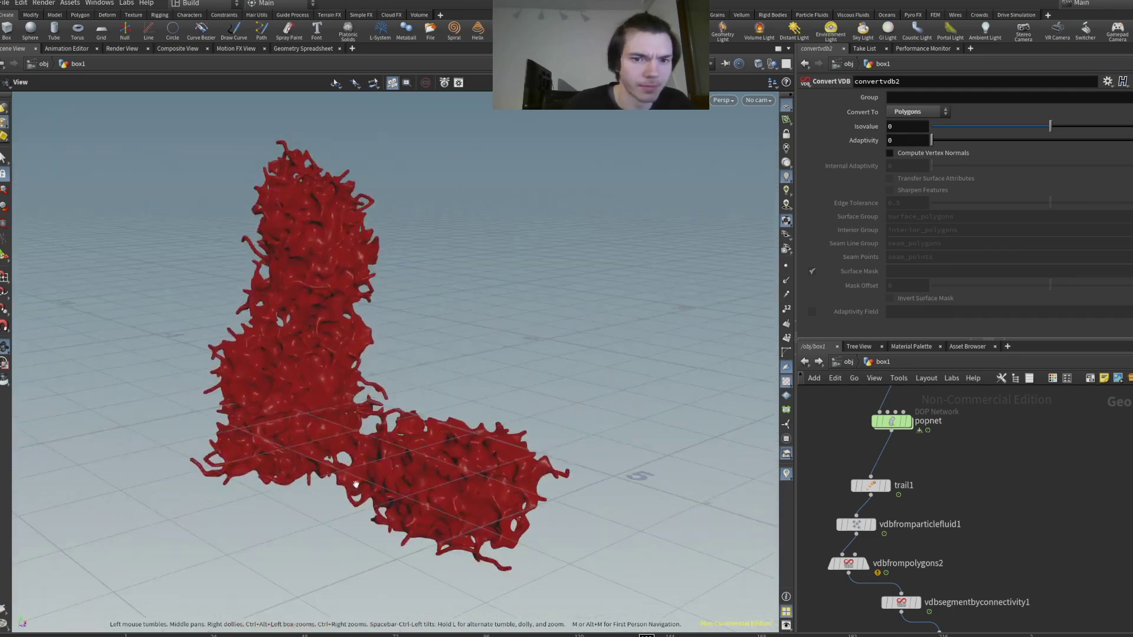
middle_click_drag(853, 526, 891, 501)
mouse_move(891, 501)
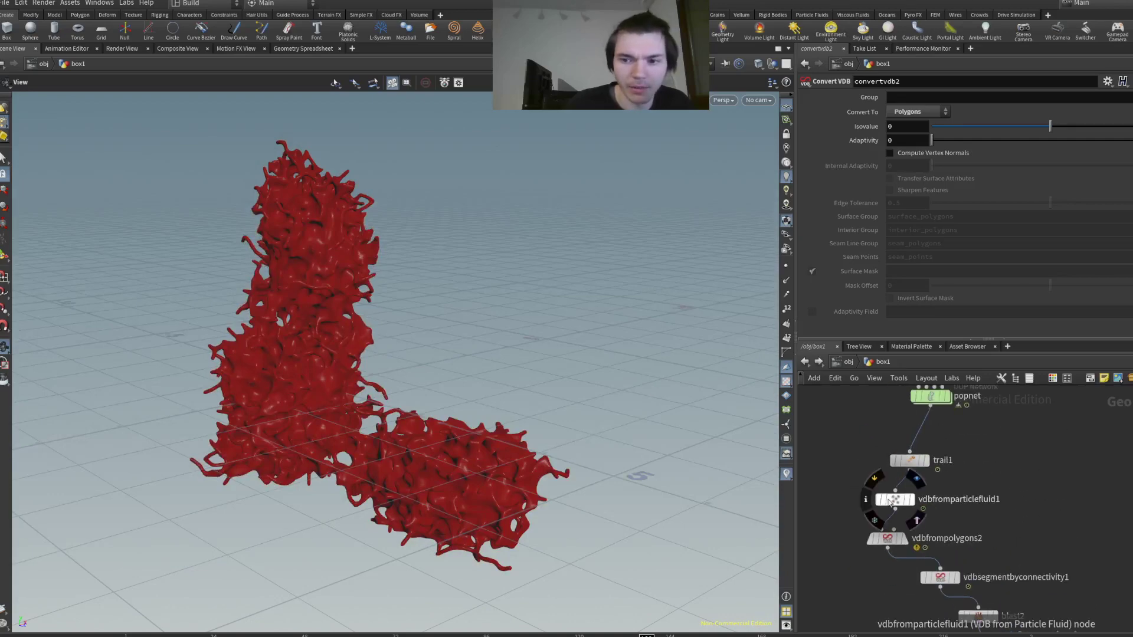
left_click(914, 478)
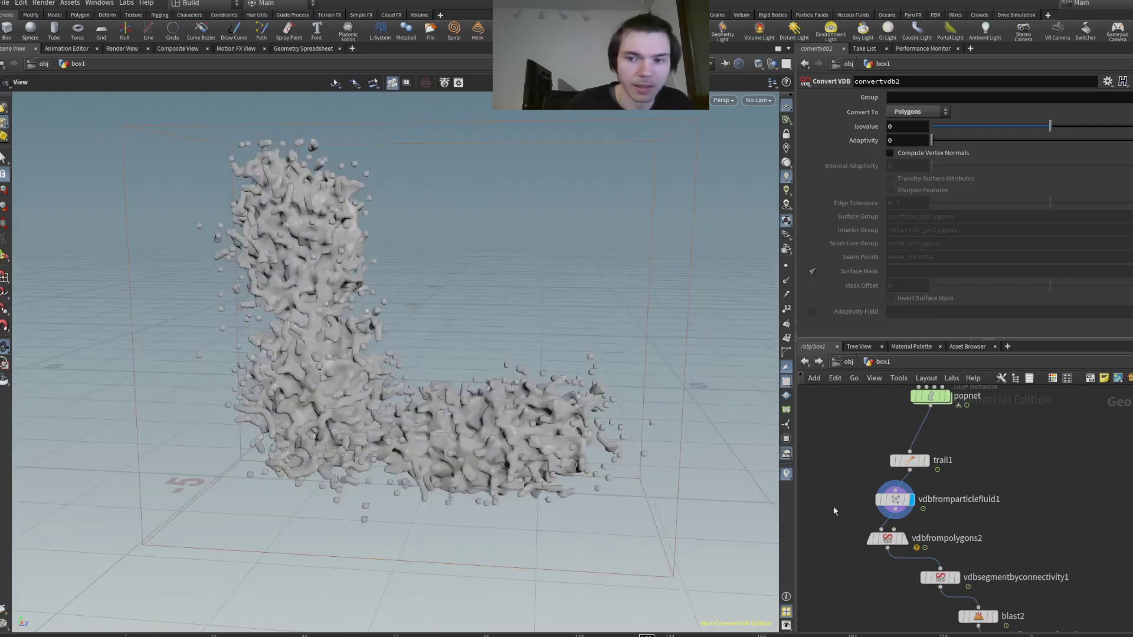
left_click(894, 499)
- Set the Trail node's trail length to 5 and check the shorter trails in the viewport
left_click(910, 463)
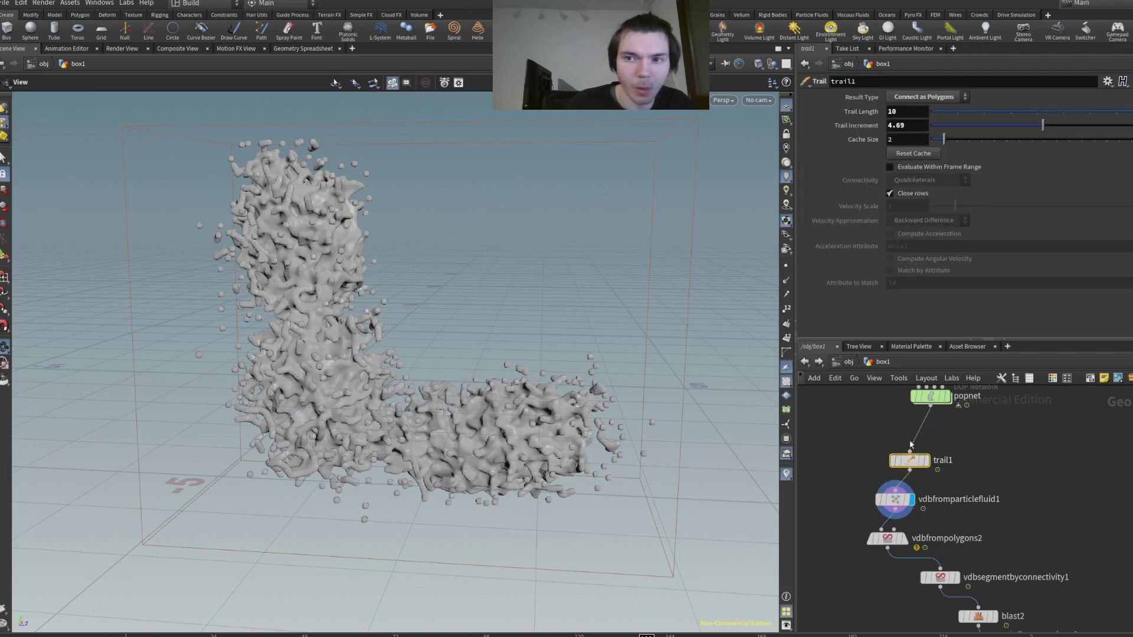
left_click(1039, 111)
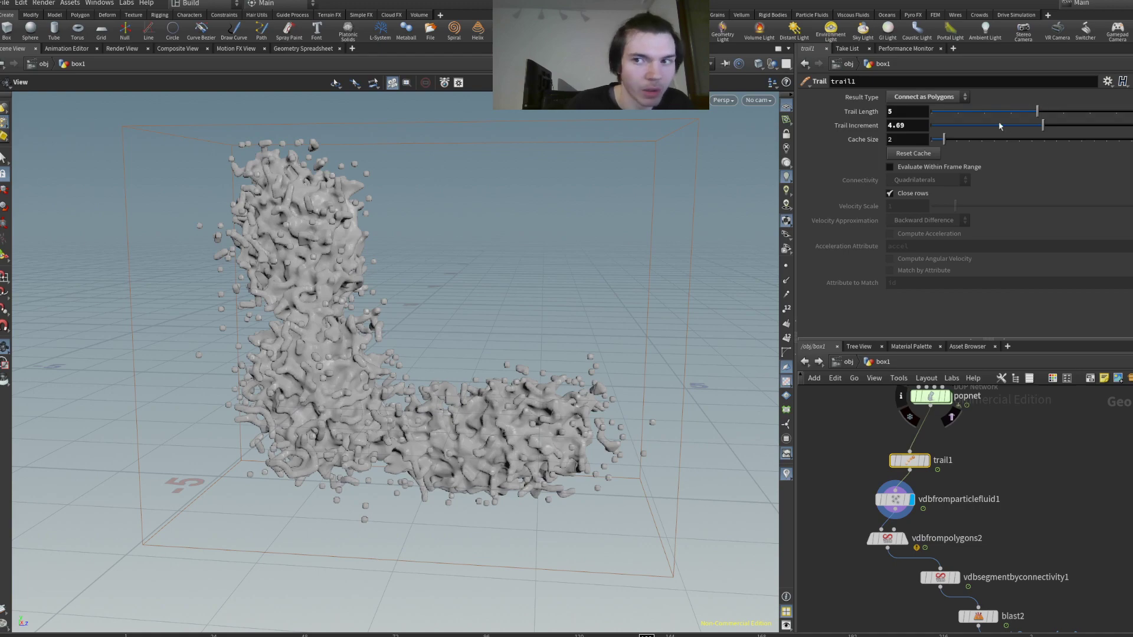
left_click_drag(590, 295, 478, 273)
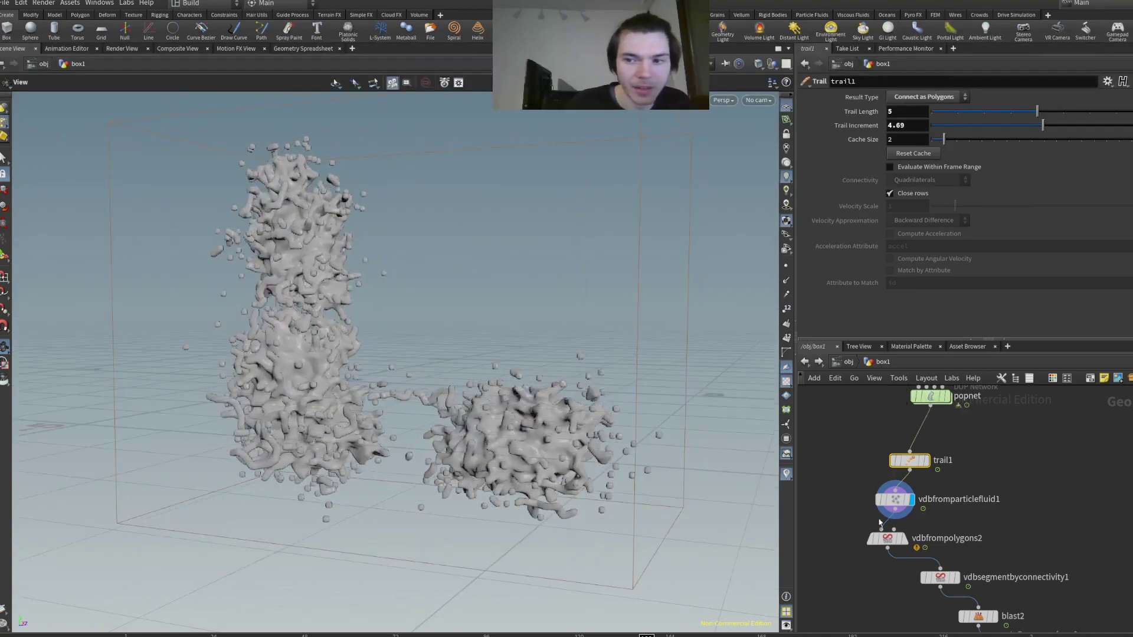
- Set the VDB from Particle Fluid node's particle separation to 0.066 and inspect the fluid surface
left_click(894, 500)
left_click_drag(940, 182, 941, 178)
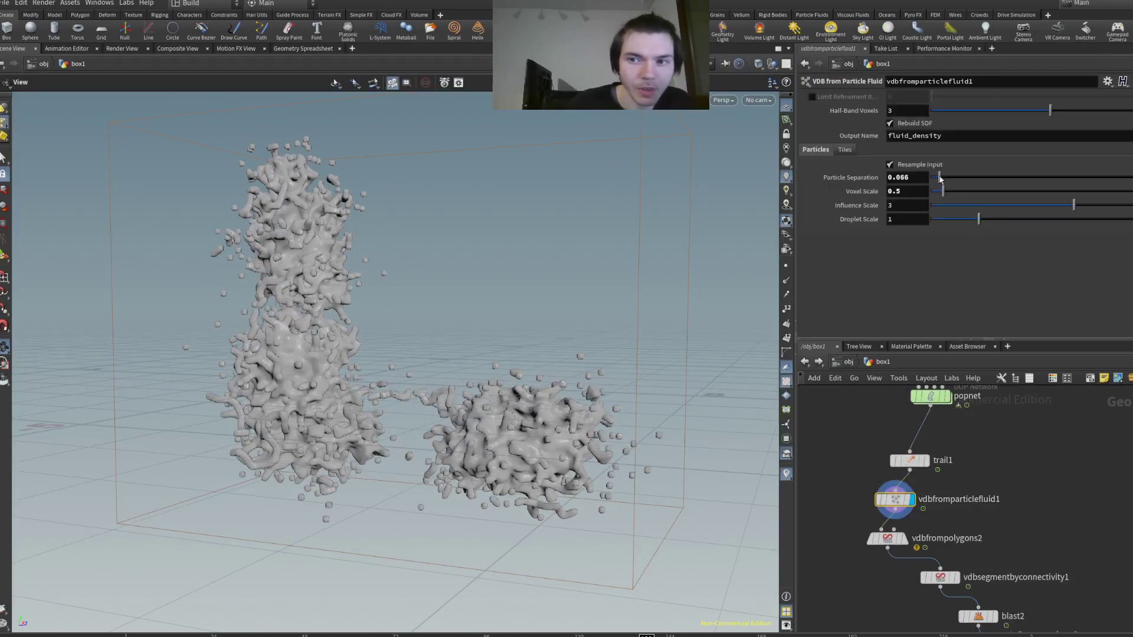
left_click_drag(476, 298, 590, 307)
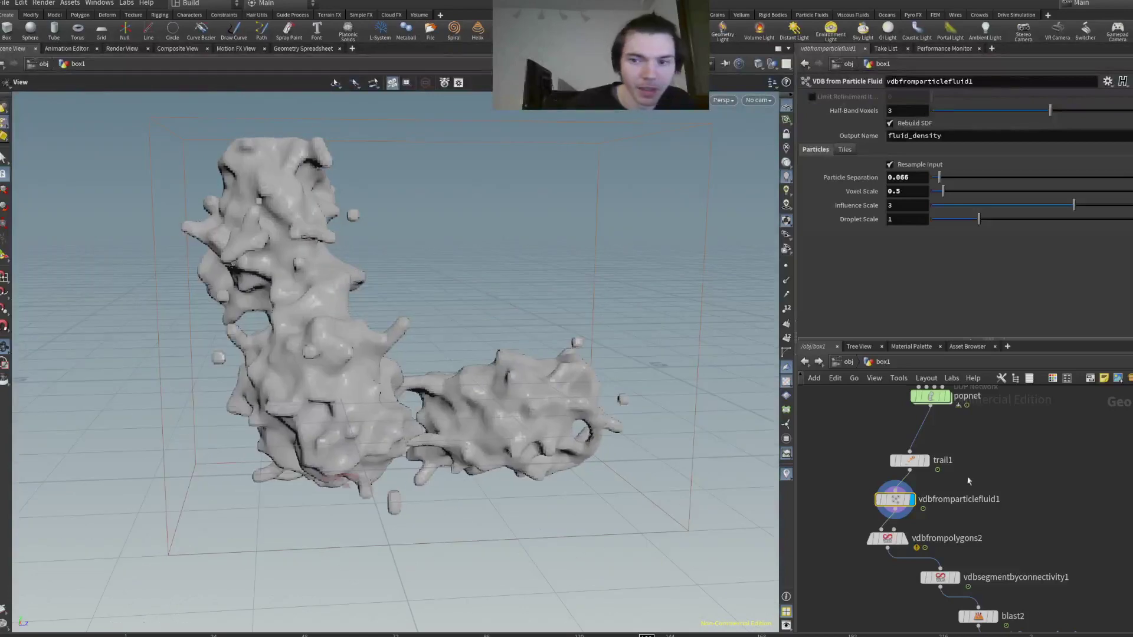
- Set the Trail node's trail length to 3 and check the fluid surface in the viewport
left_click(909, 461)
left_click_drag(1003, 111, 985, 111)
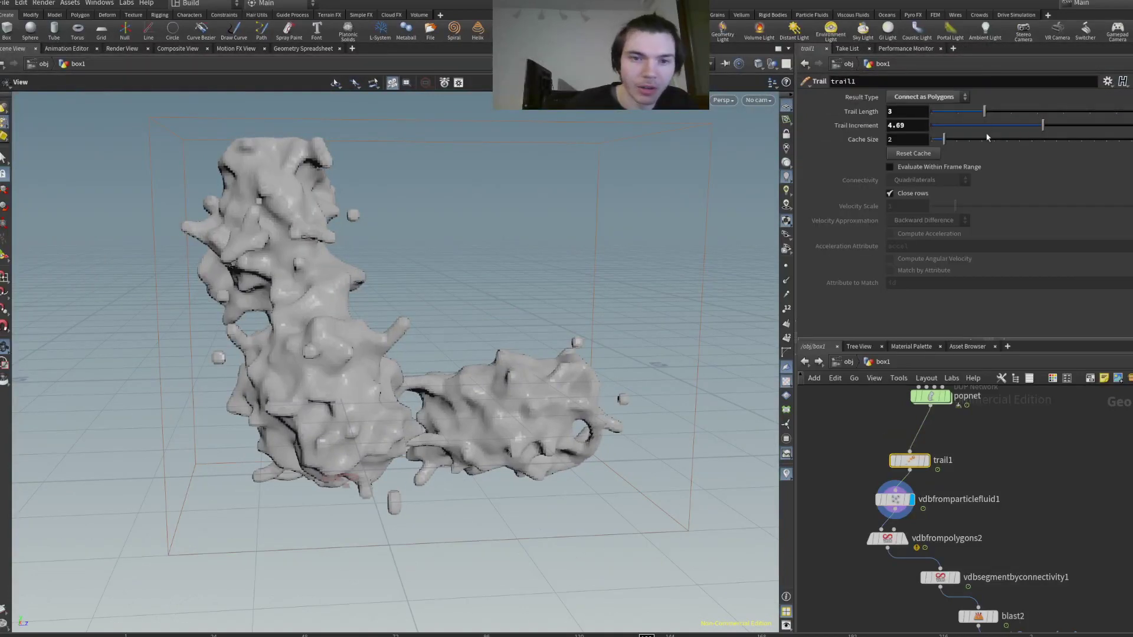
left_click_drag(443, 309, 435, 245)
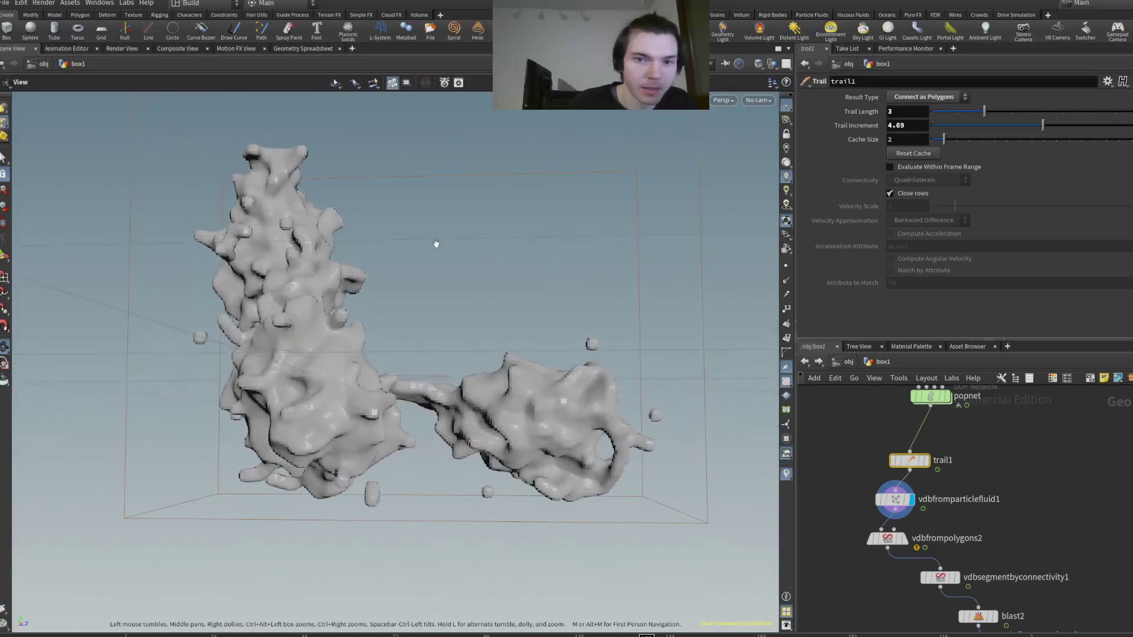
- Try lower particle separations such as 0.023 and 0.051 on the VDB from Particle Fluid node
left_click(891, 540)
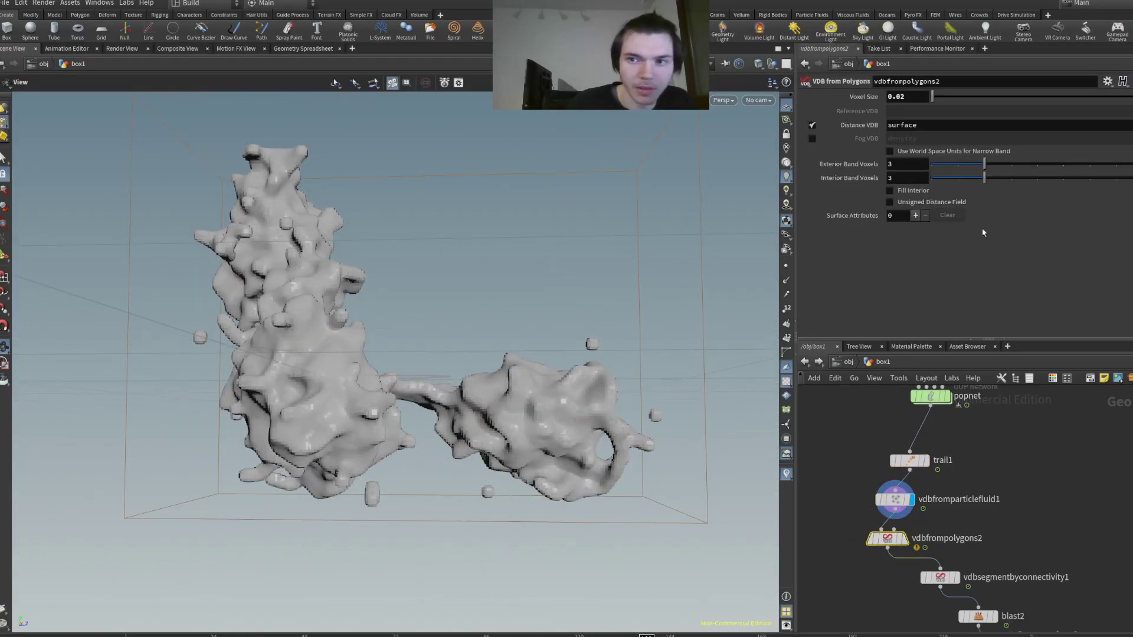
left_click(895, 499)
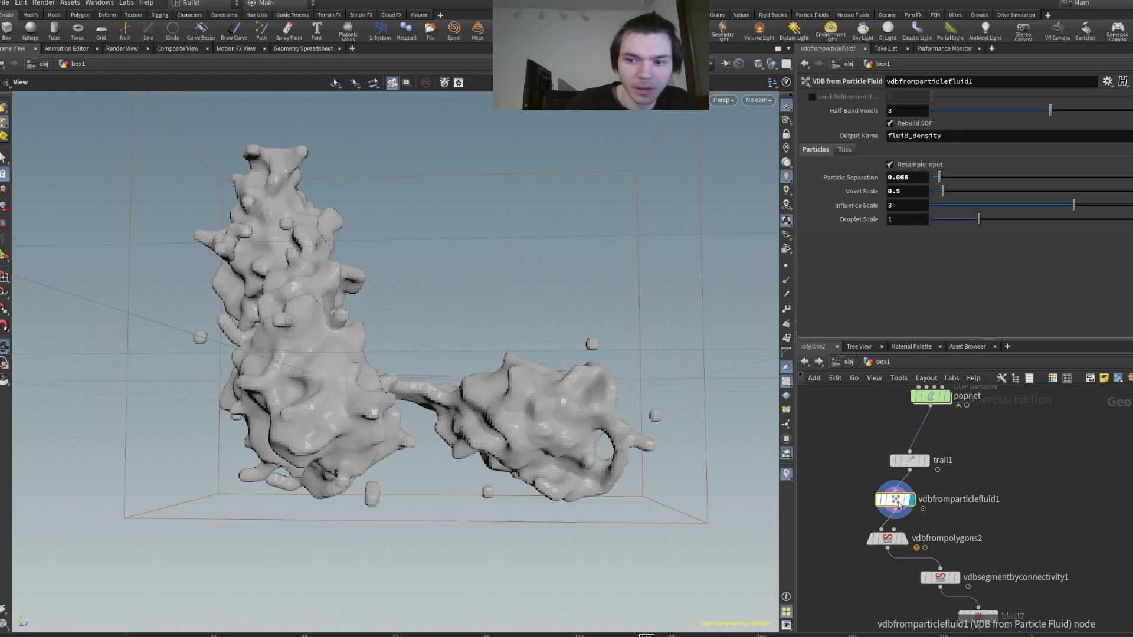
left_click_drag(939, 178, 934, 180)
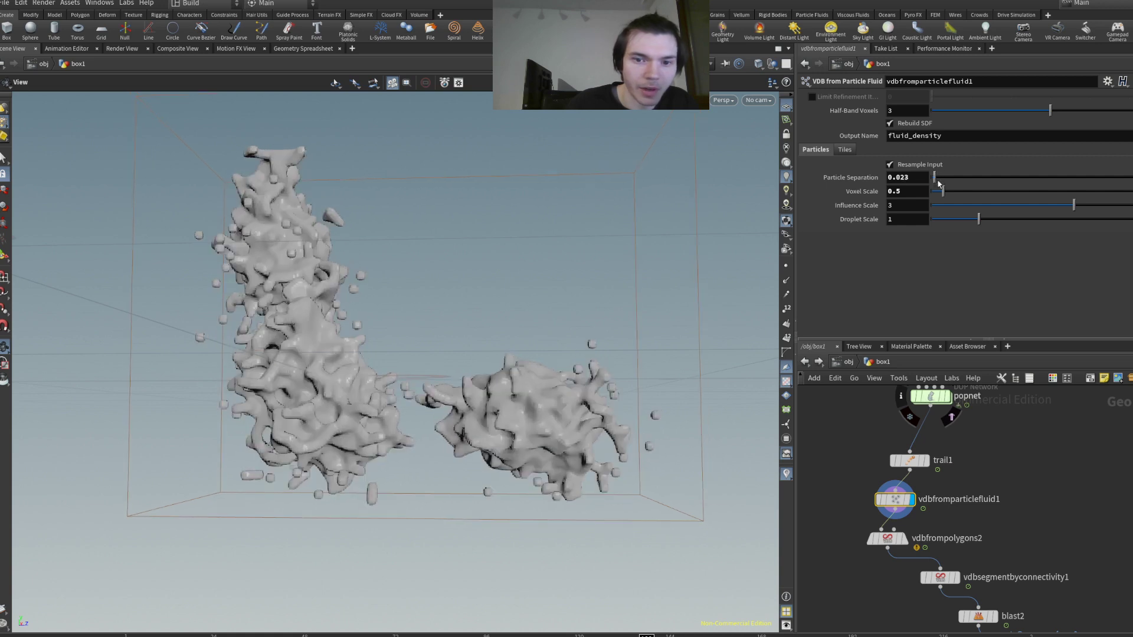
left_click(938, 184)
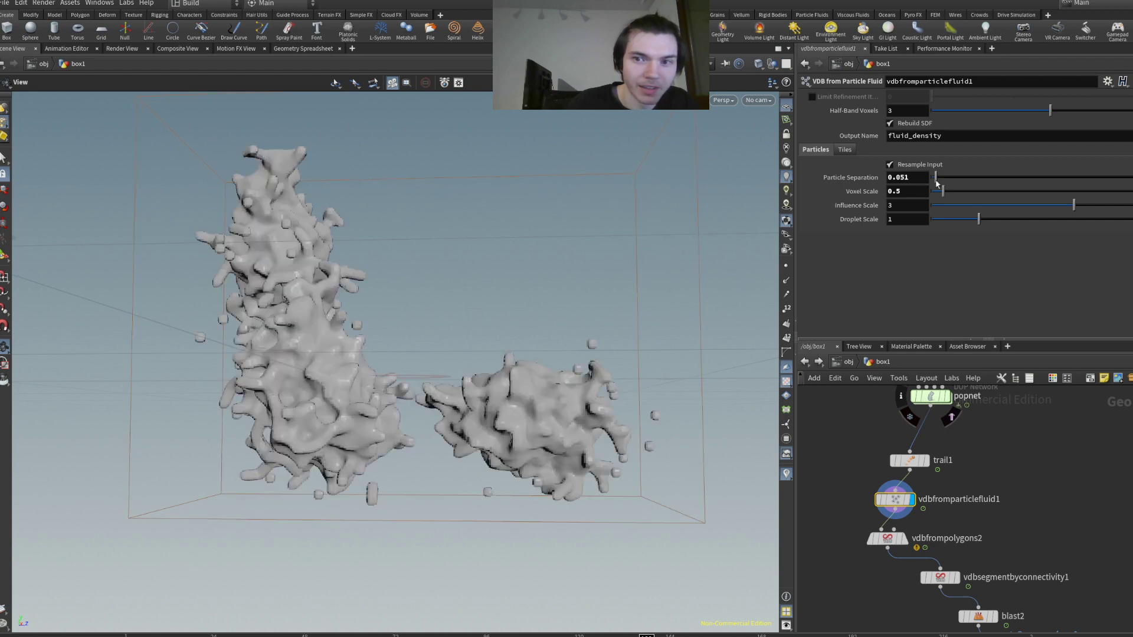
left_click_drag(937, 183, 932, 190)
- Set the VDB from Particle Fluid node's particle separation to 0.06 and inspect the surface
left_click(918, 179)
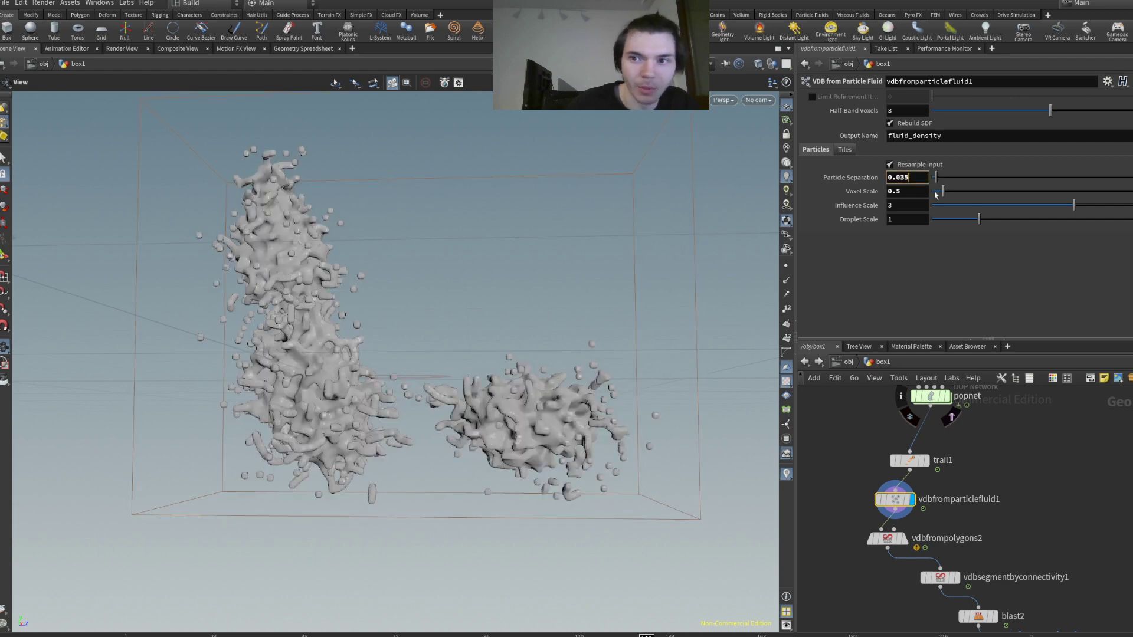
key("BackSpace")
key("BackSpace")
type("6")
key("Return")
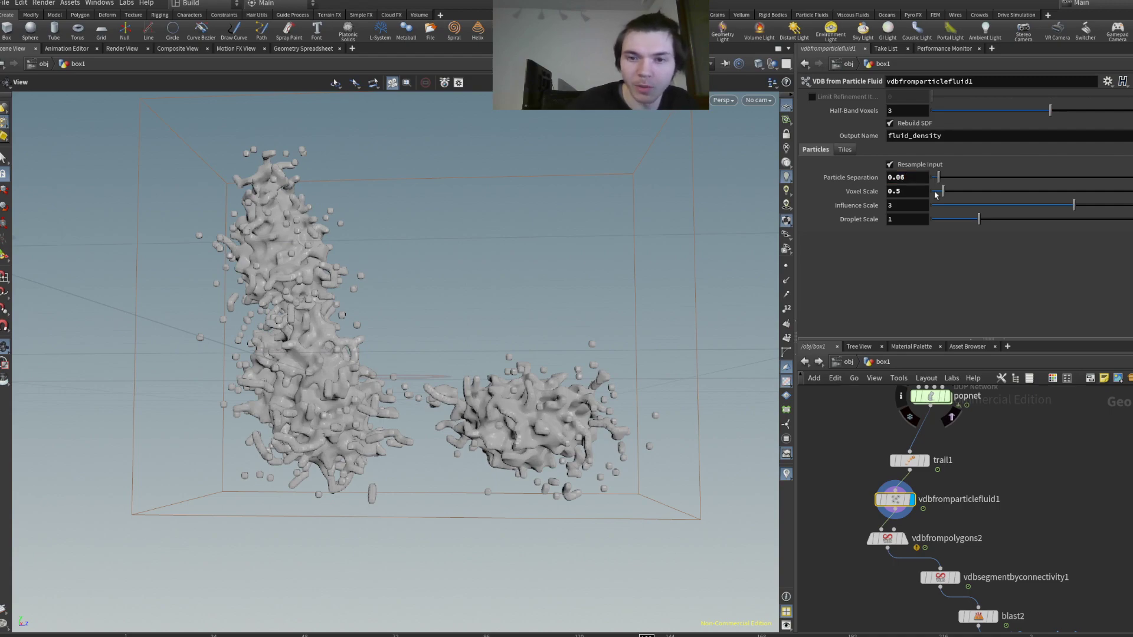
left_click_drag(365, 413, 510, 353)
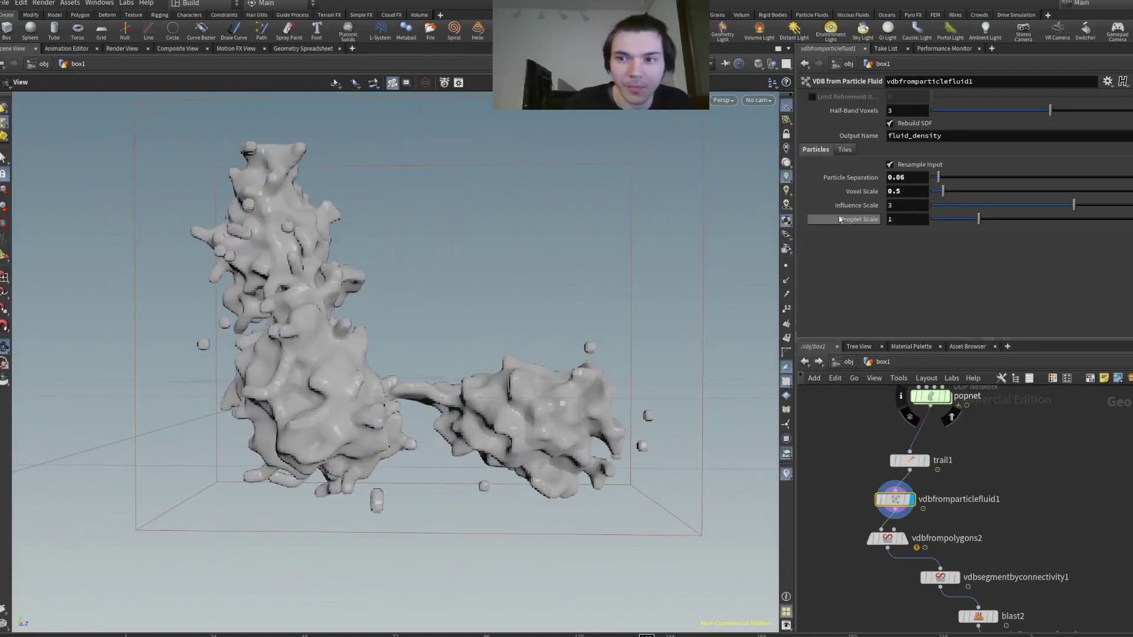
- Try droplet scales of 0.4, 0.205 and 0.497 on the VDB from Particle Fluid node and inspect the surface
left_click(950, 219)
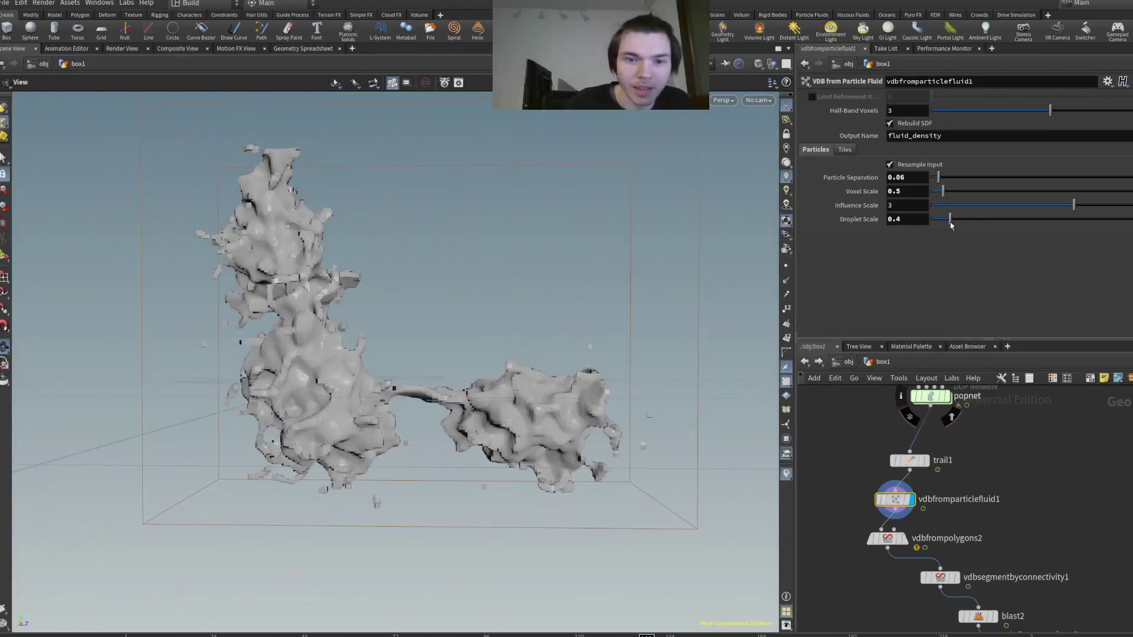
left_click(942, 221)
left_click_drag(546, 354, 520, 331)
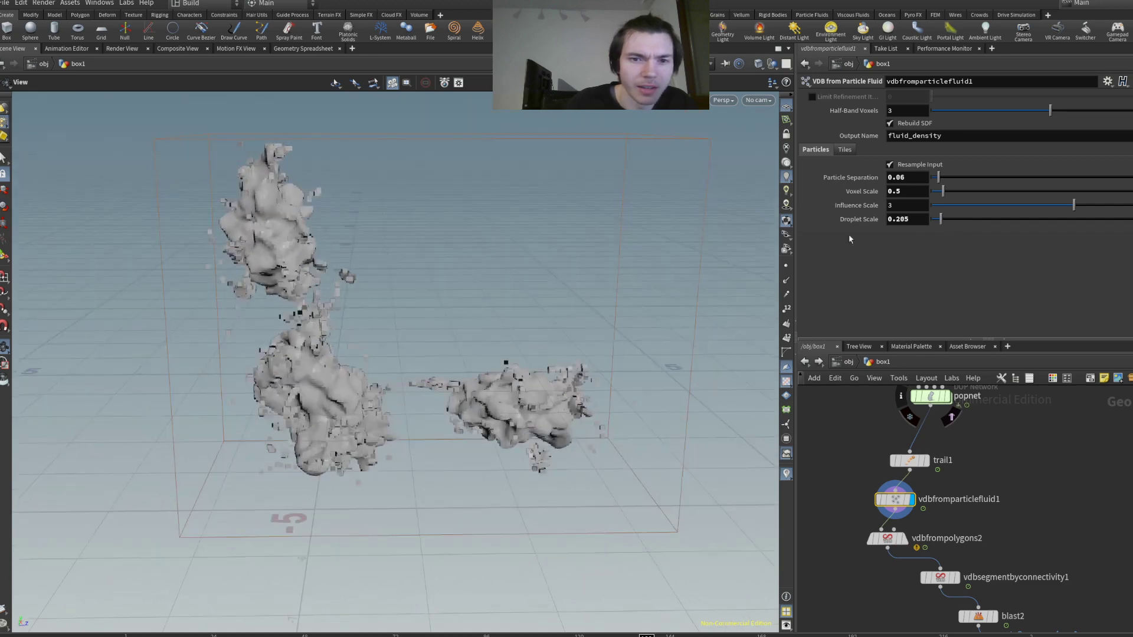
left_click_drag(940, 220, 956, 224)
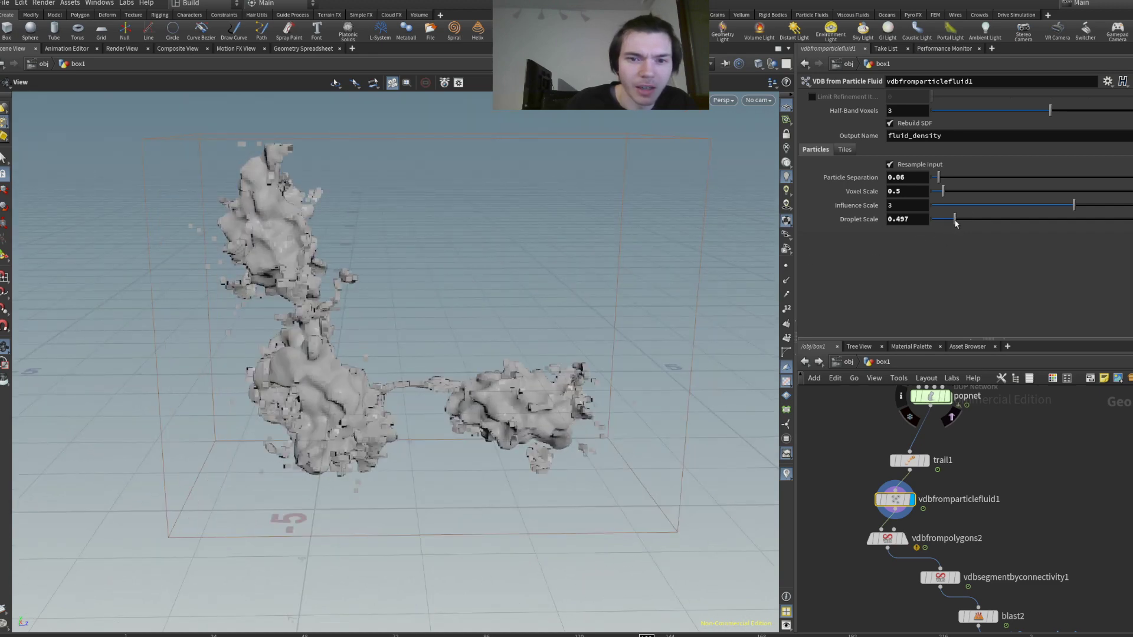
left_click_drag(590, 284, 455, 293)
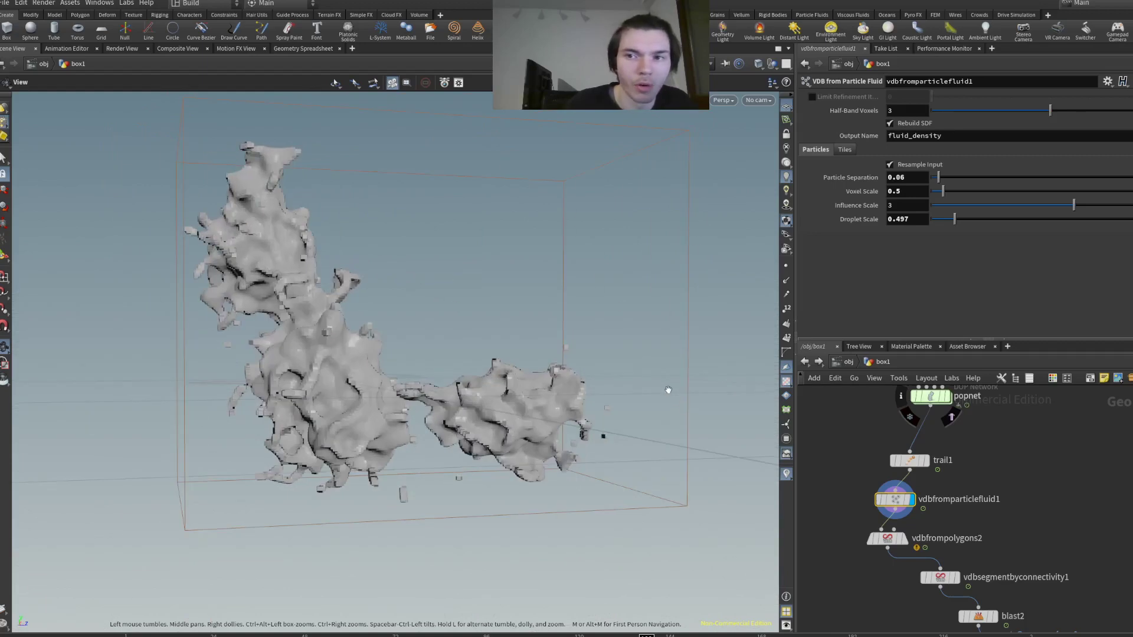
- Display the Convert VDB node and inspect the isolated red mesh
middle_click_drag(989, 533, 974, 481)
middle_click_drag(1036, 547, 1005, 465)
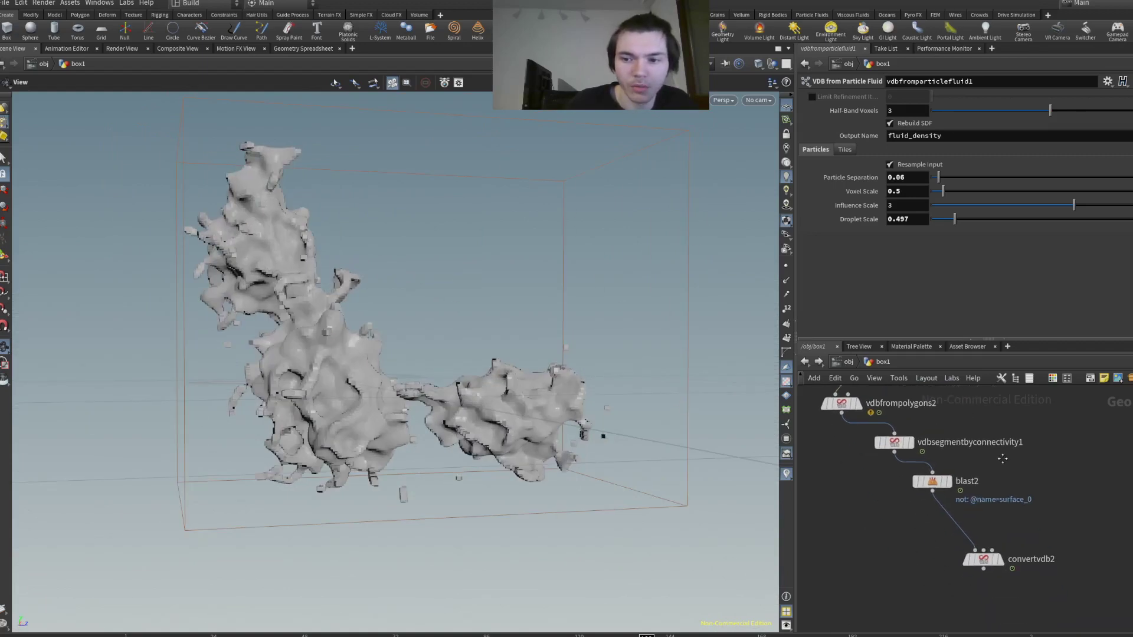
left_click(1006, 539)
left_click_drag(404, 324, 481, 300)
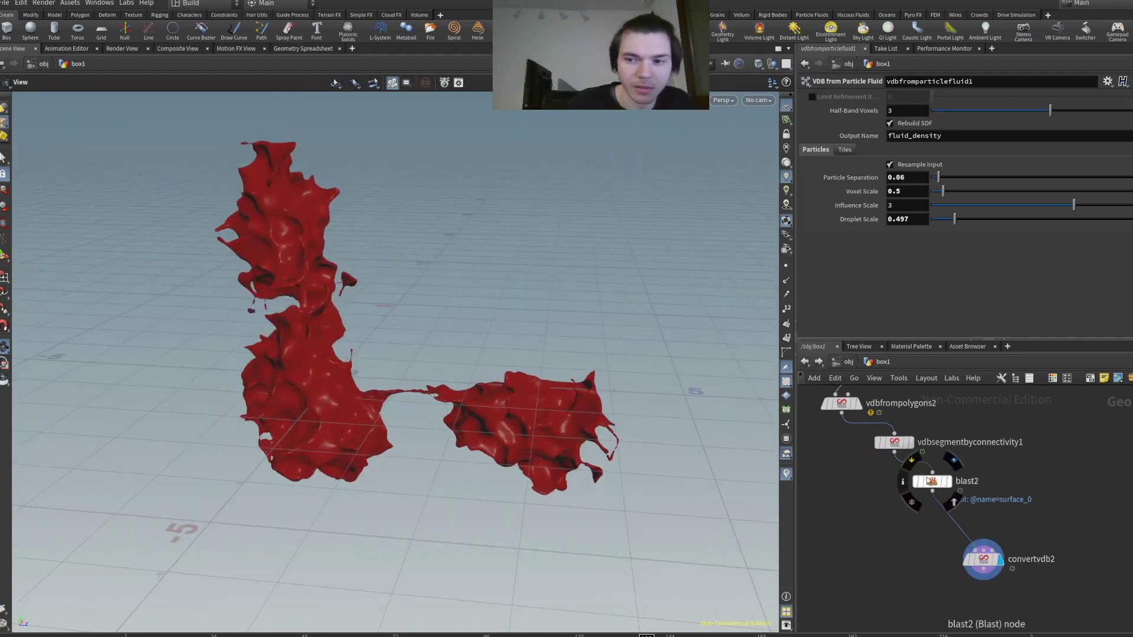
- Display the VDB from Polygons node and set its voxel size to 0.01
left_click(894, 443)
left_click(840, 404)
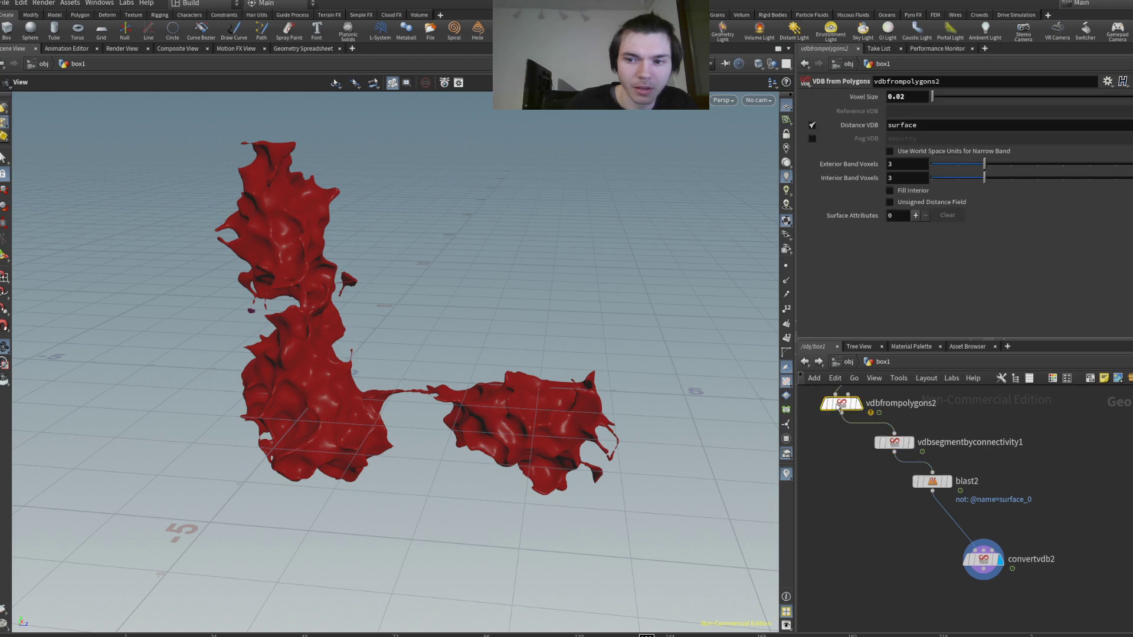
left_click(857, 404)
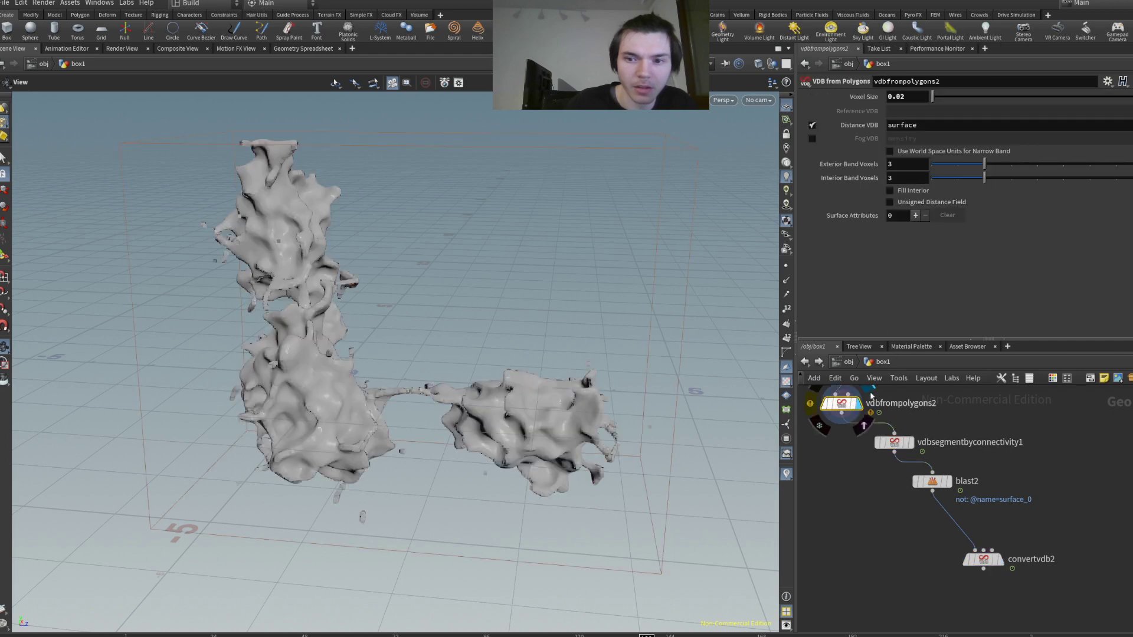
middle_click_drag(991, 448, 1030, 500)
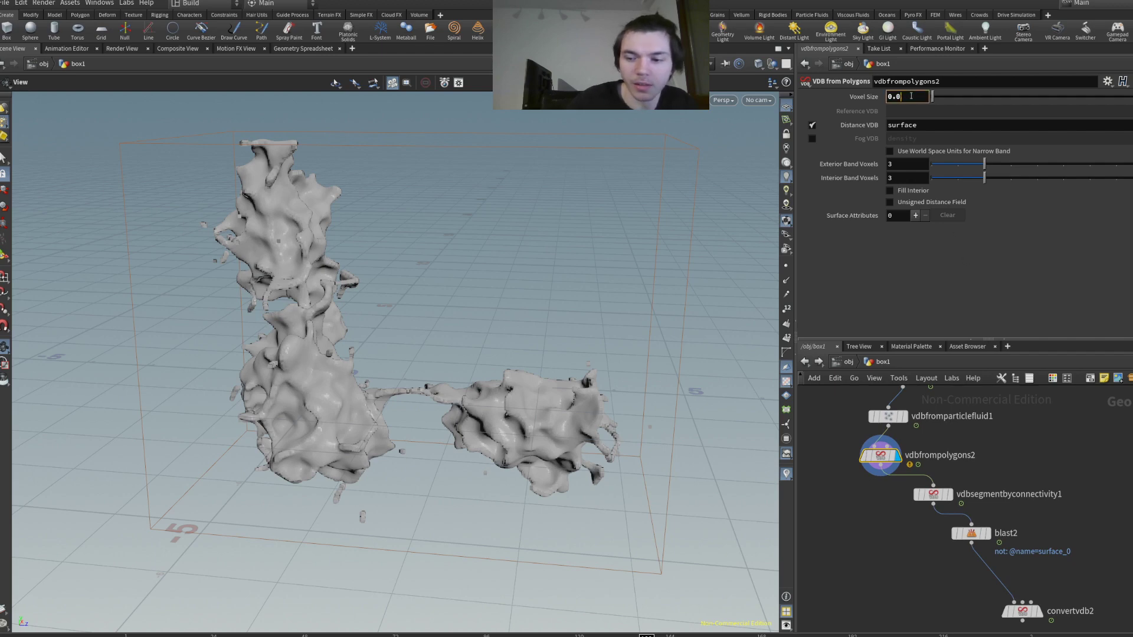
key("BackSpace")
type("1")
key("Return")
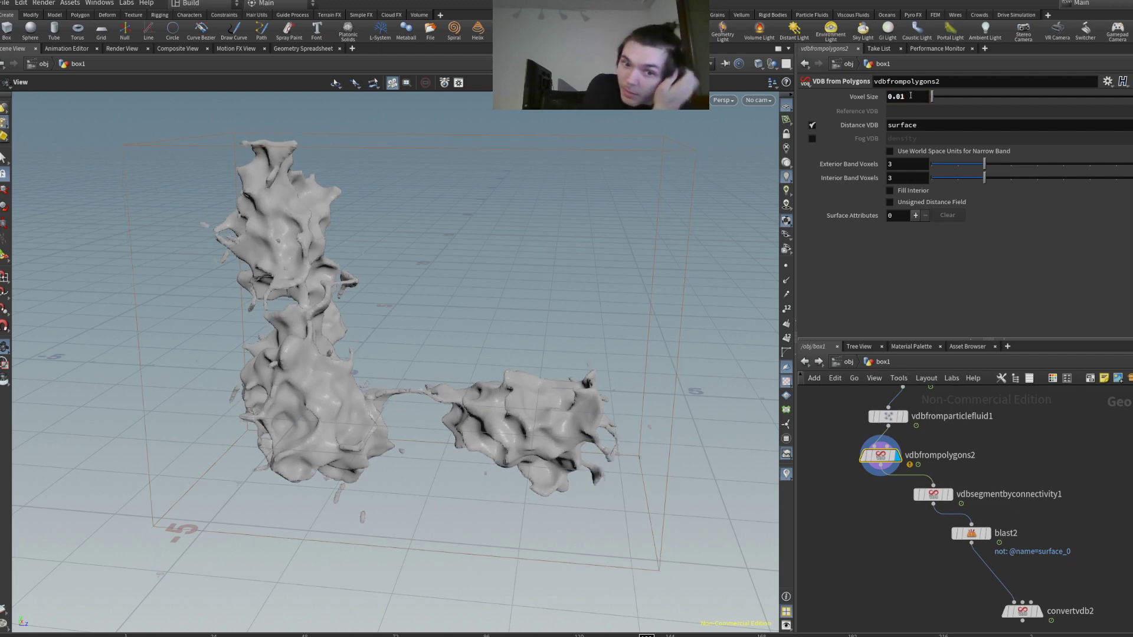
- Try droplet scales of 0.877, 3.499, 2.681 and 2.261 on the VDB from Particle Fluid node
left_click(888, 416)
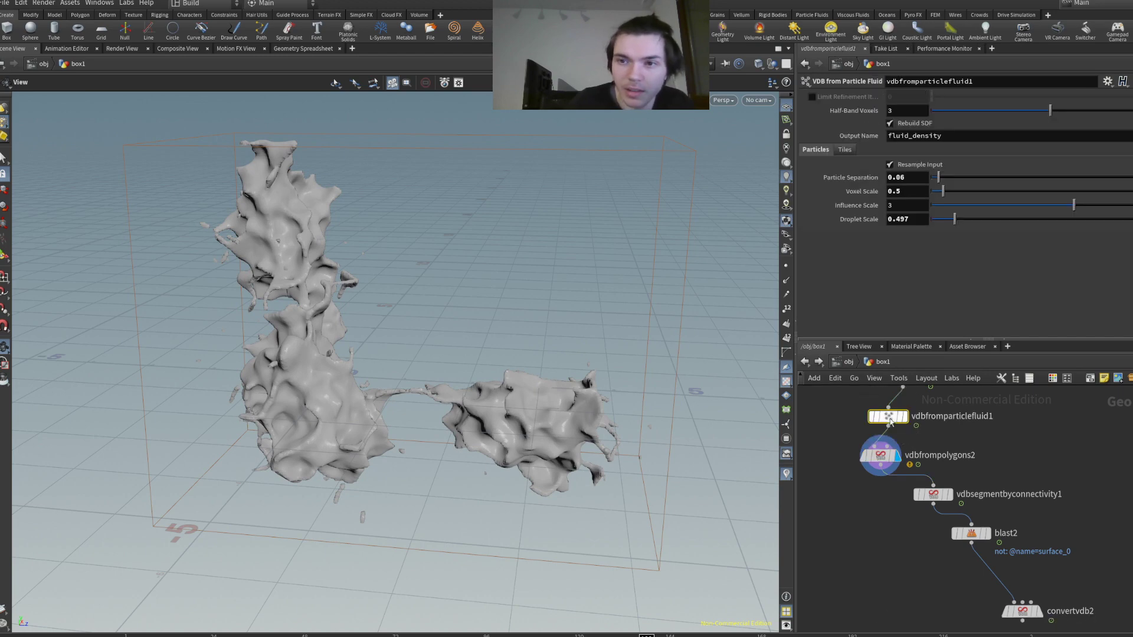
left_click_drag(964, 223, 973, 224)
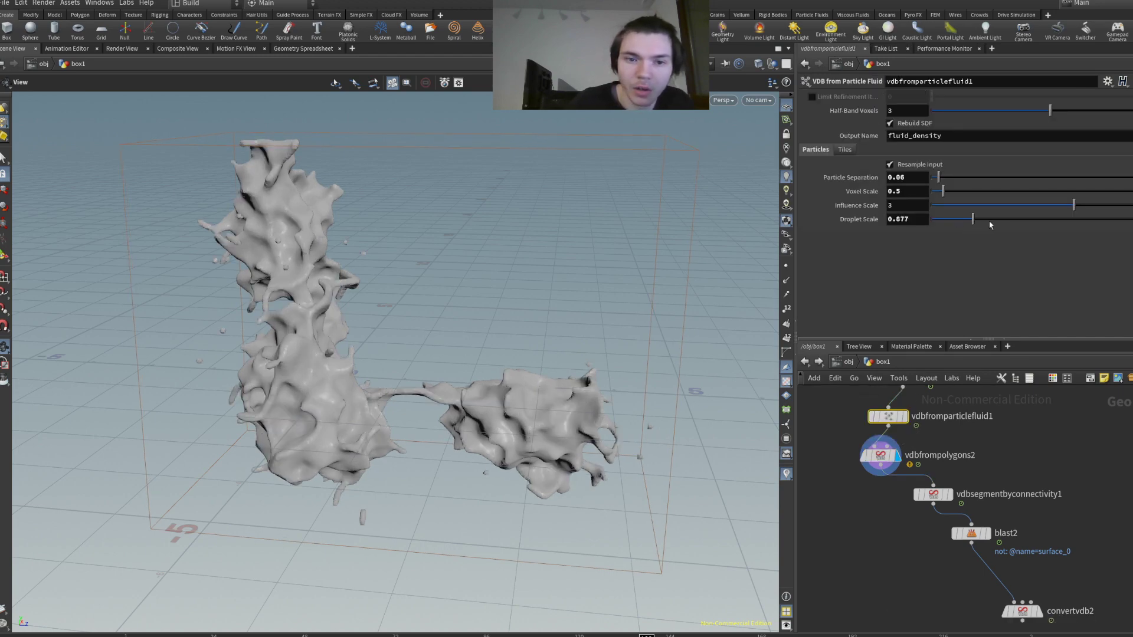
left_click(1097, 219)
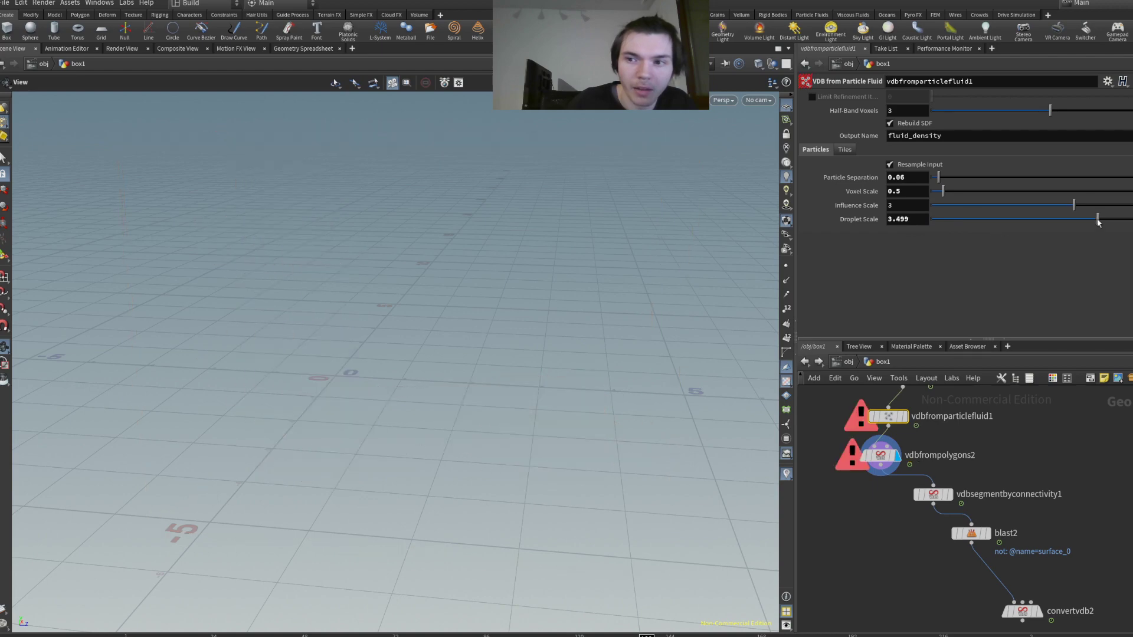
left_click(1058, 220)
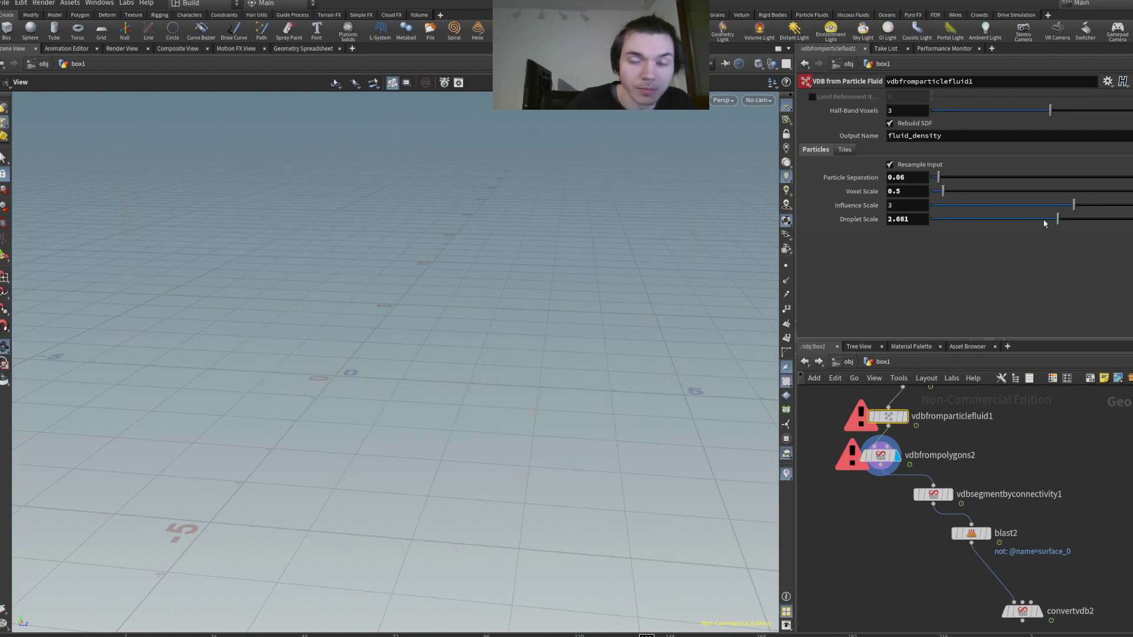
left_click(1038, 220)
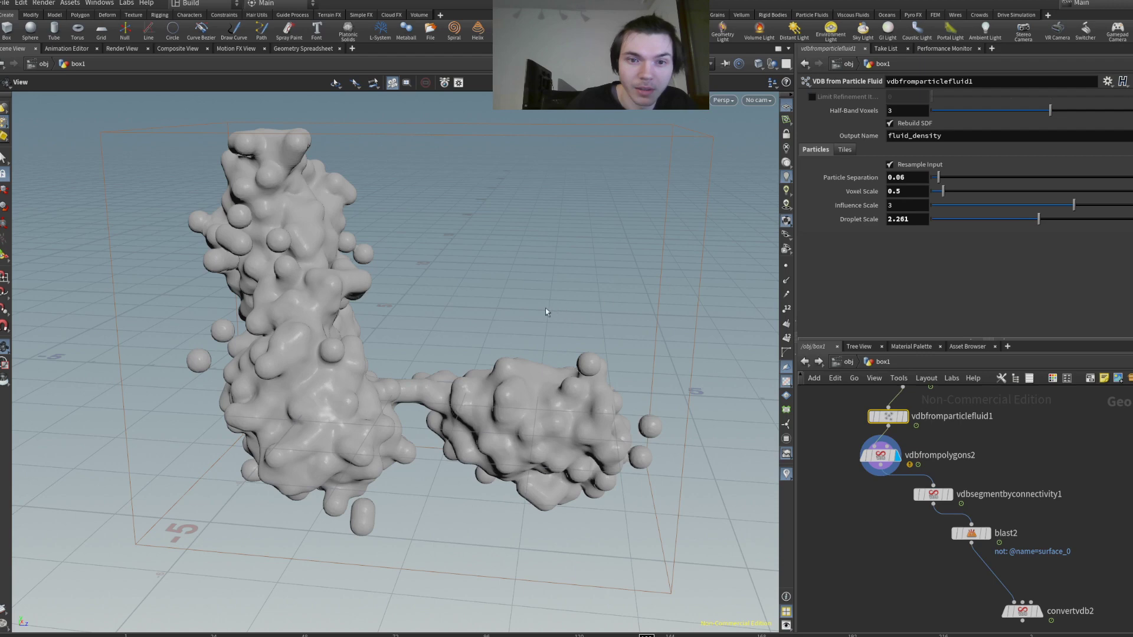
key("Escape")
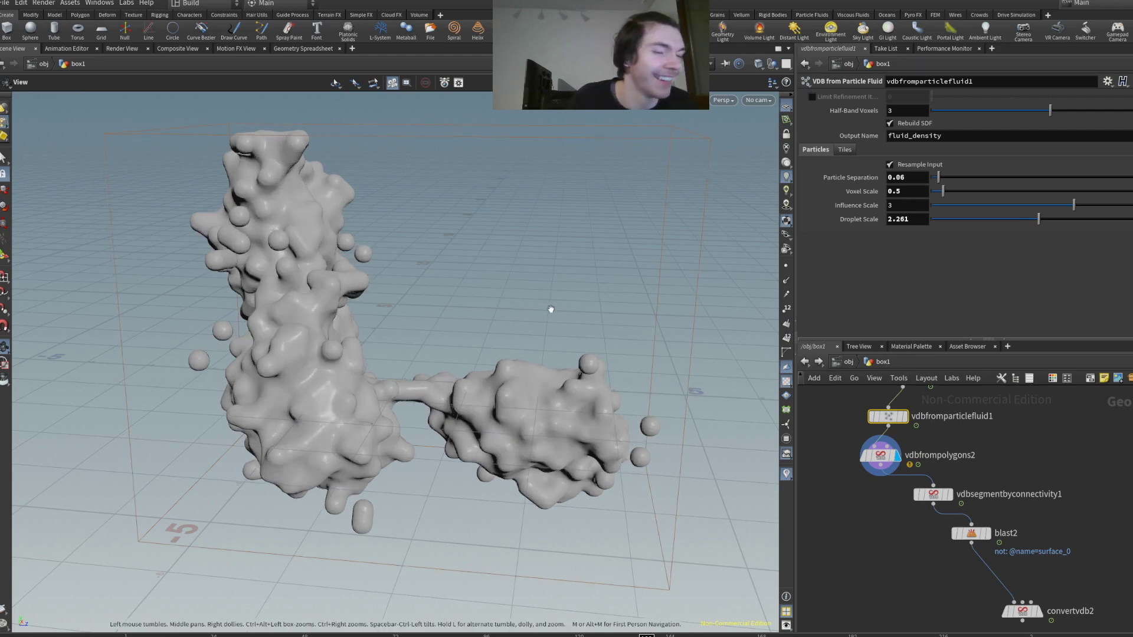
- Set the VDB from Particle Fluid node's droplet scale to 0.946 and inspect the surface from another side
left_click(977, 219)
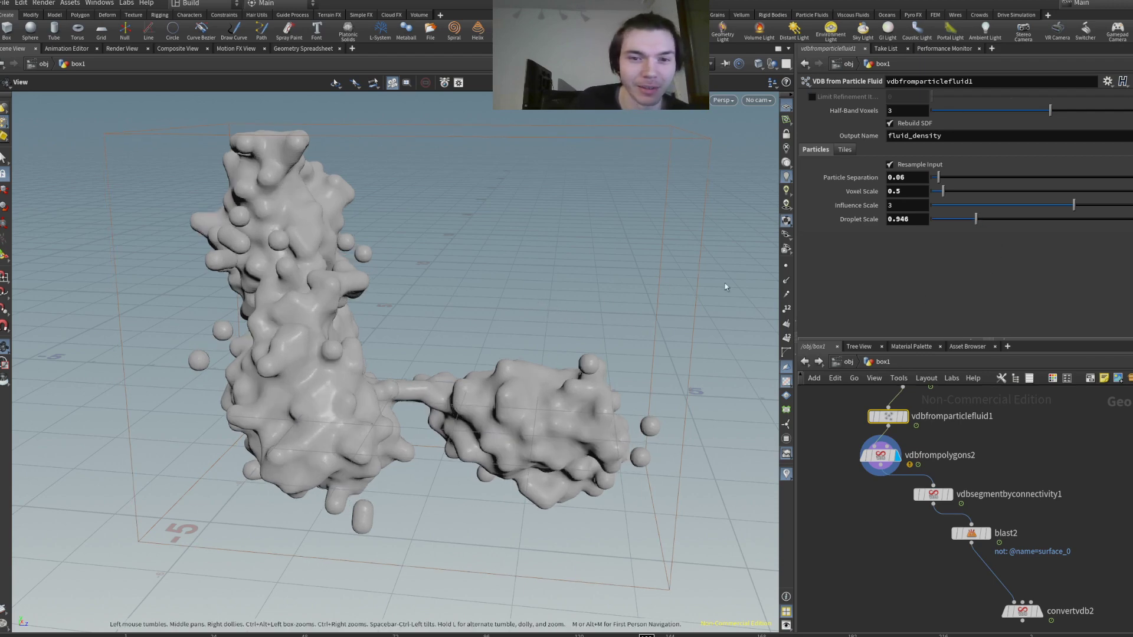
left_click_drag(362, 335, 118, 326)
left_click_drag(389, 354, 248, 354)
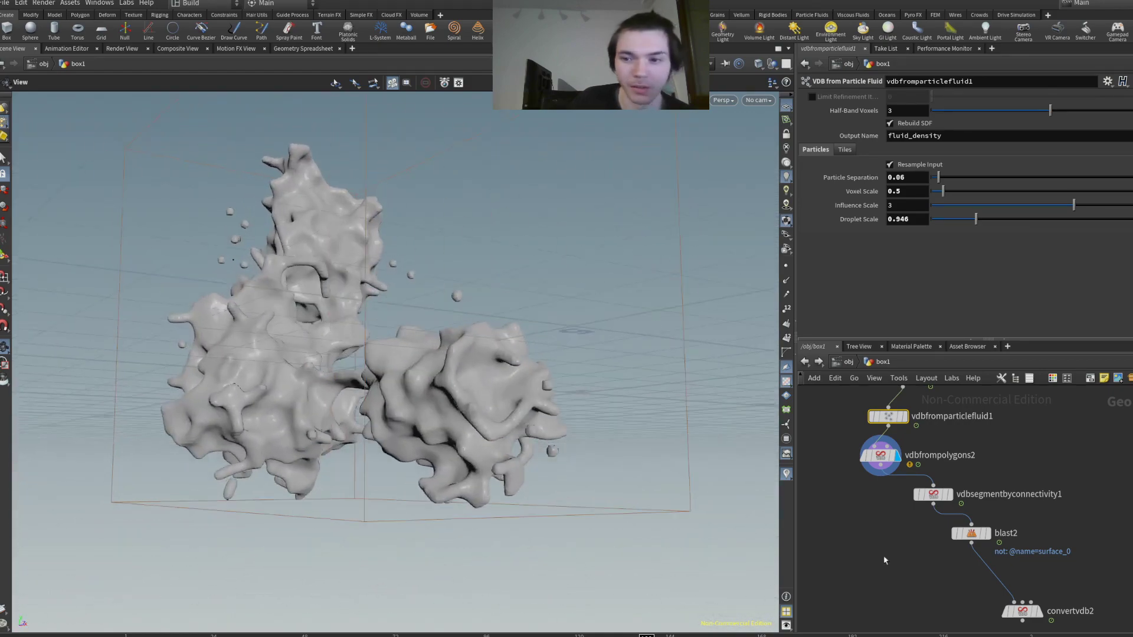
- Display the Blast result and the Convert VDB result, and examine the isolated mesh from several sides
middle_click_drag(883, 560, 863, 513)
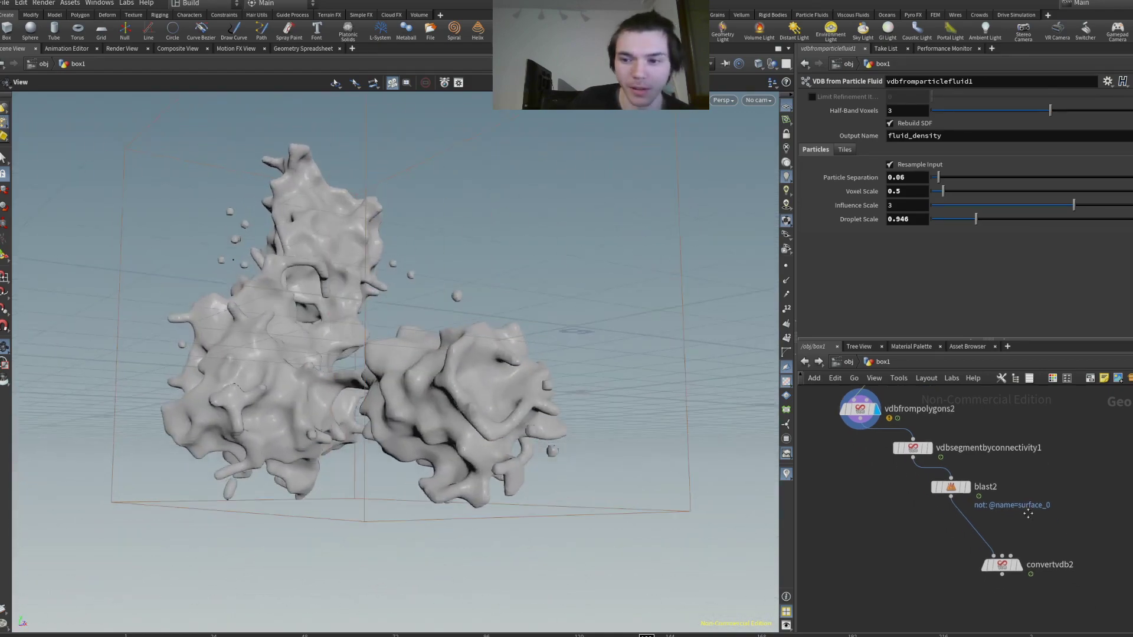
left_click(975, 469)
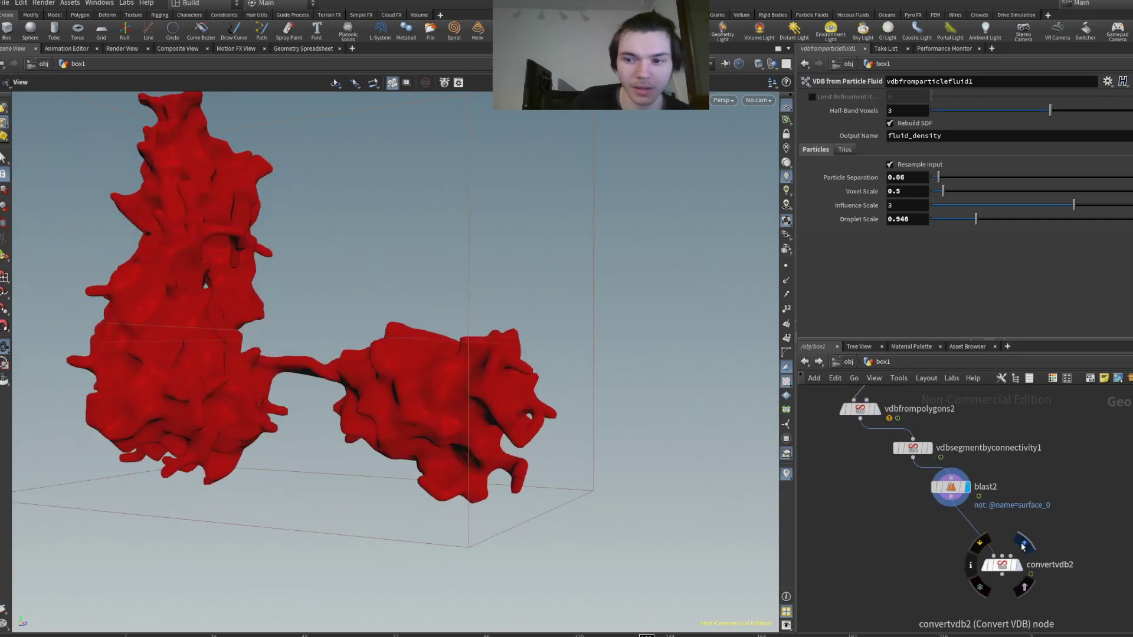
left_click(1016, 566)
left_click_drag(207, 285, 66, 298)
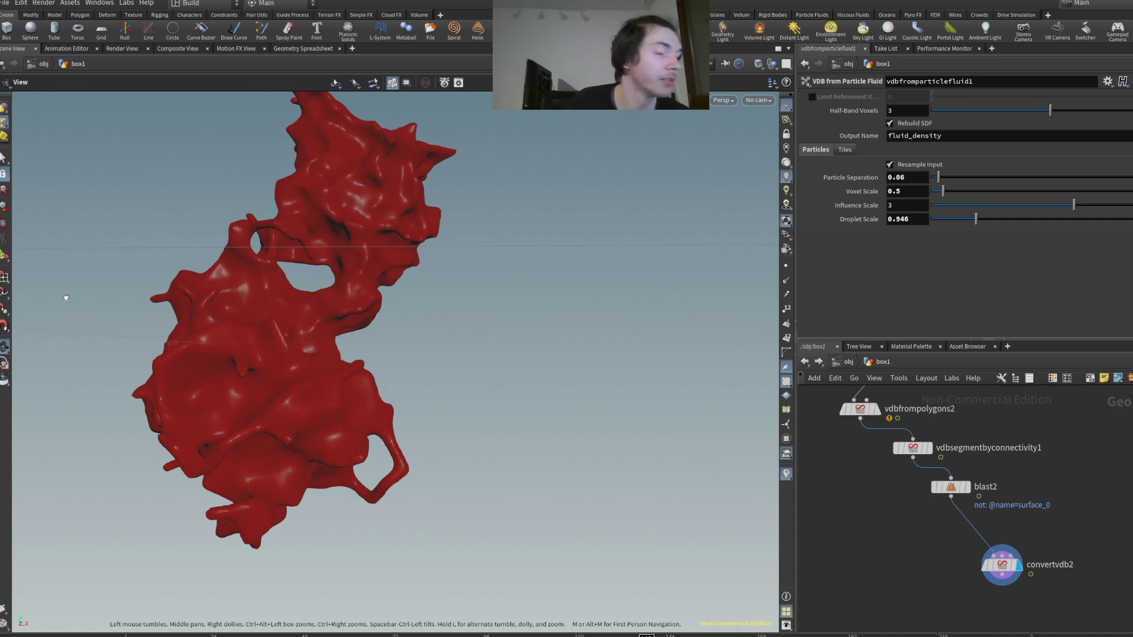
left_click_drag(66, 298, 180, 341)
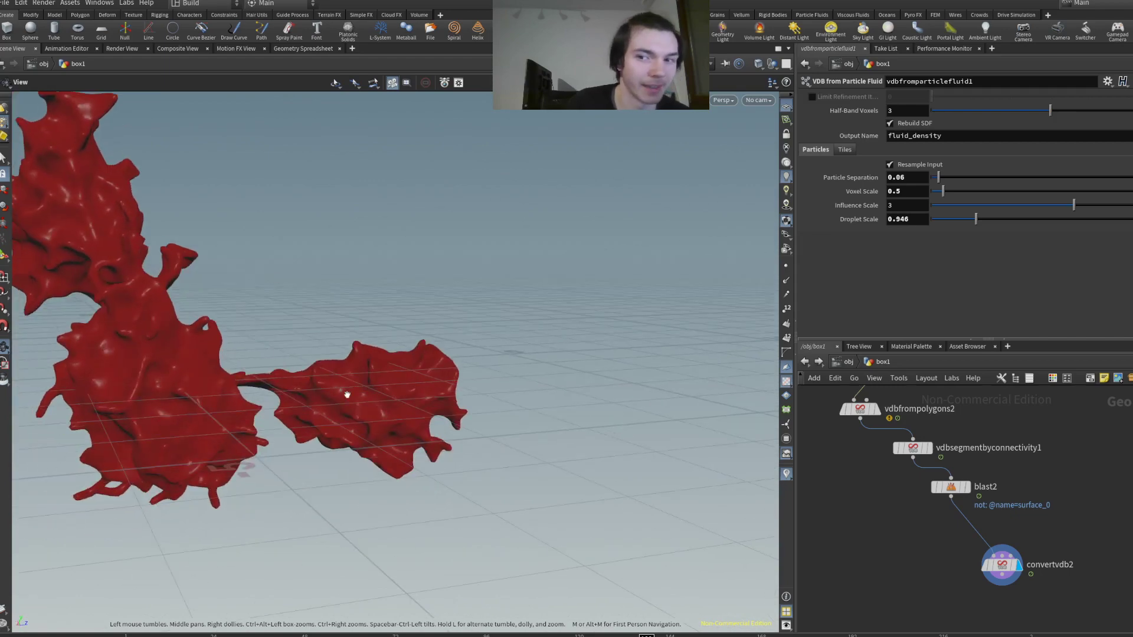
- Turn off Color Segments on the VDB Segment by Connectivity node and view the whole mesh
left_click(953, 486)
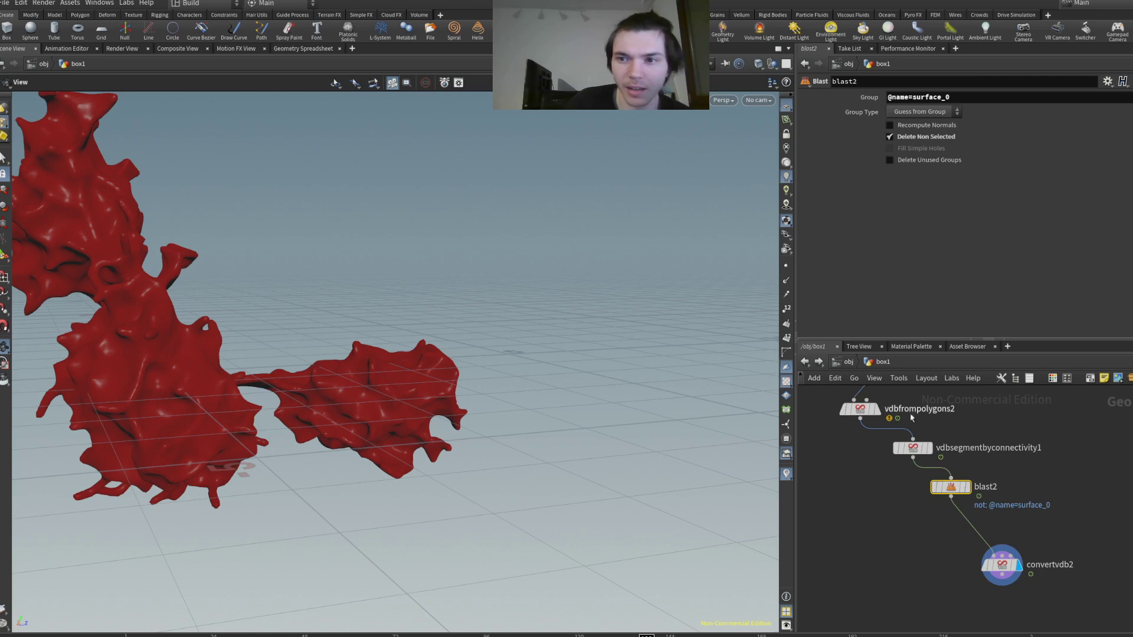
left_click(913, 448)
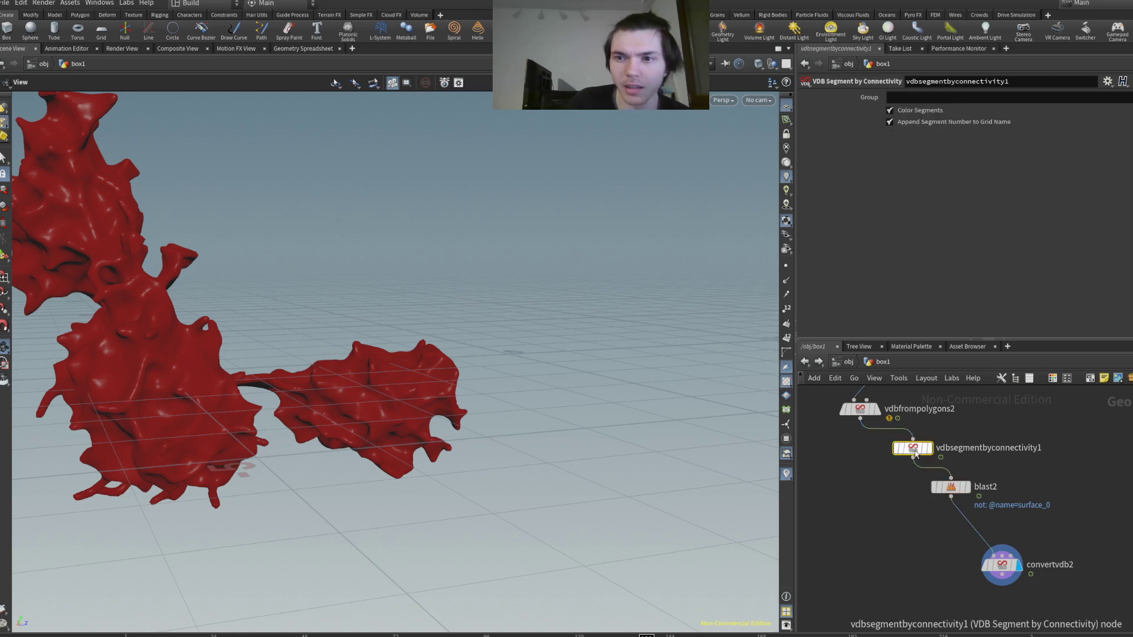
mouse_move(380, 328)
left_mouse_down()
mouse_move(278, 330)
mouse_move(291, 386)
mouse_move(362, 374)
mouse_move(423, 390)
mouse_move(413, 407)
mouse_move(428, 426)
mouse_move(362, 374)
mouse_move(407, 401)
left_mouse_up()
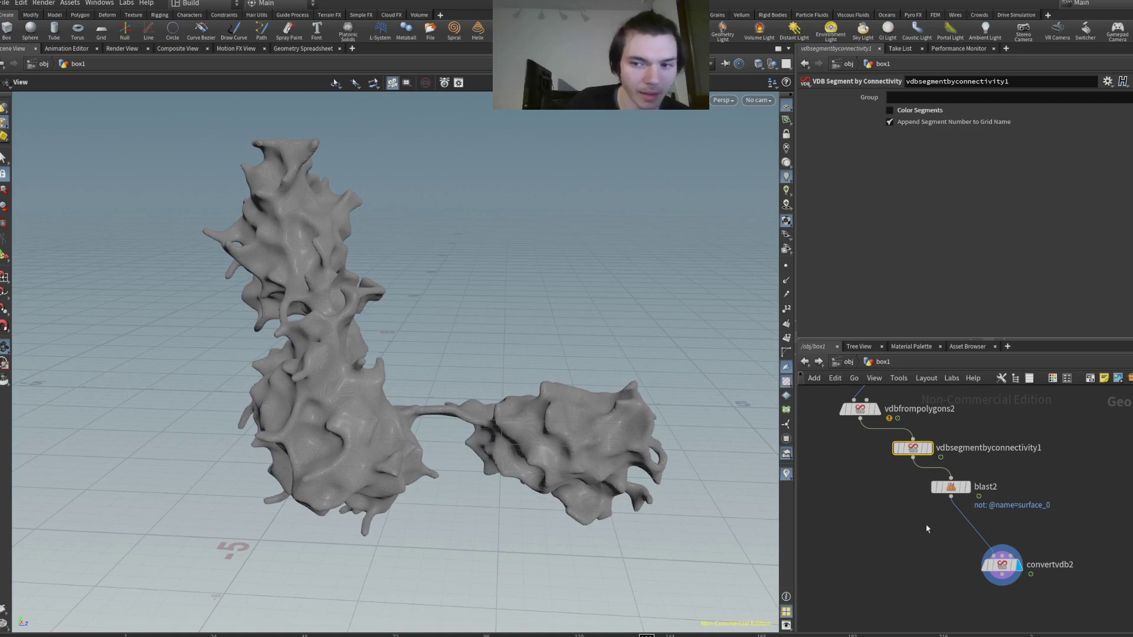
scroll(971, 590, "down", 1)
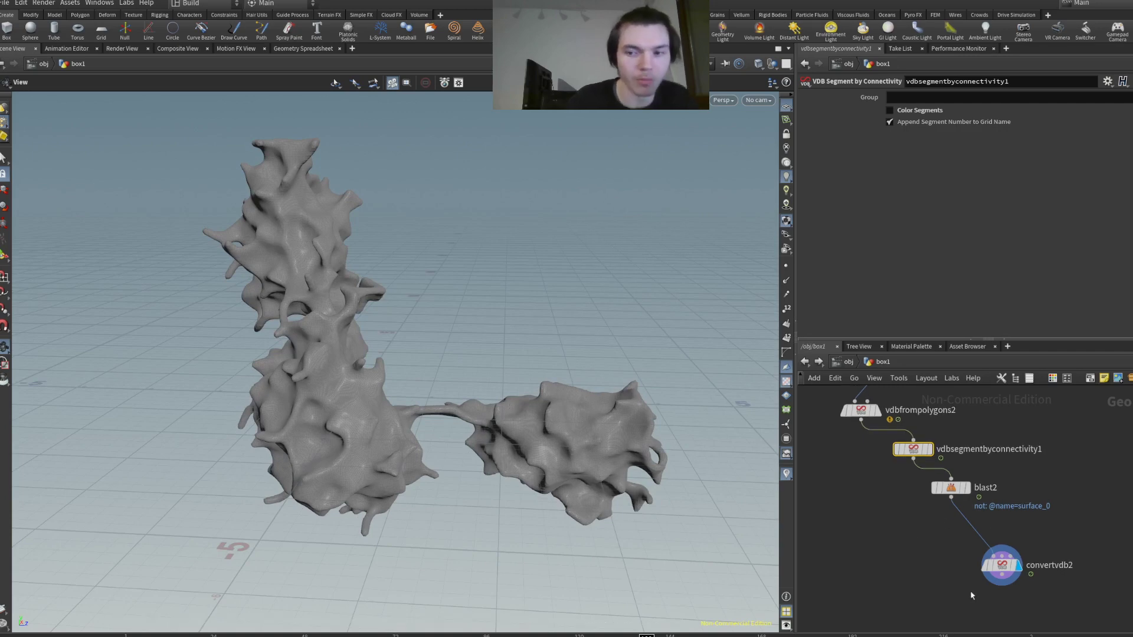
- Add a Merge node combining the two Convert VDB results, convertvdb2 and convertvdb1, and view the merged geometry
left_click(1099, 511)
left_click(1002, 583)
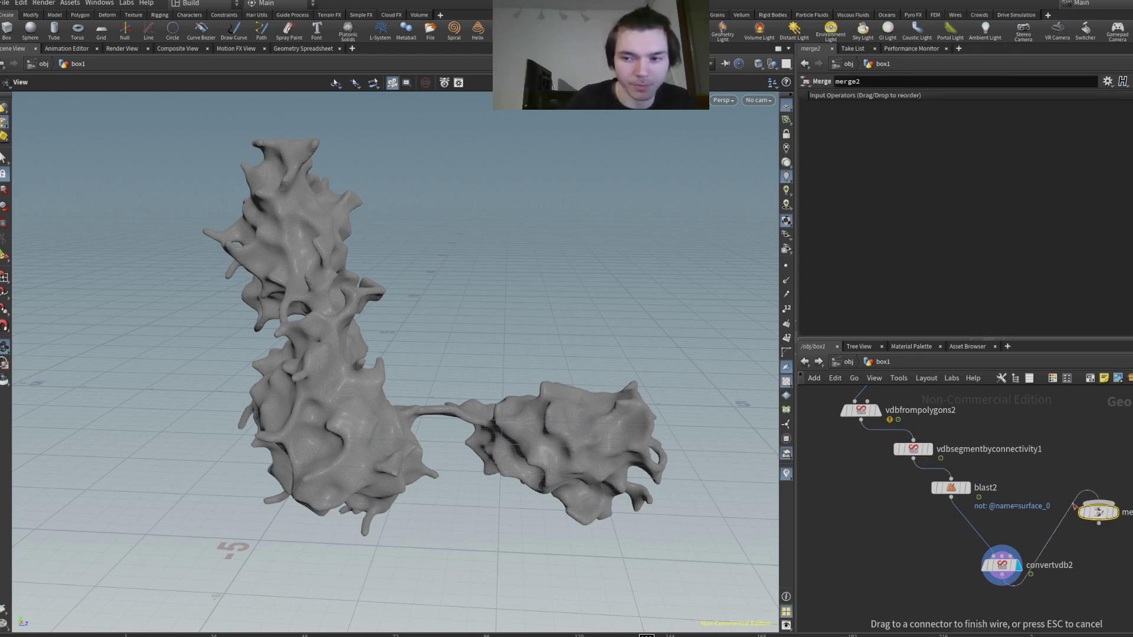
left_click(1099, 501)
scroll(1039, 508, "down", 5)
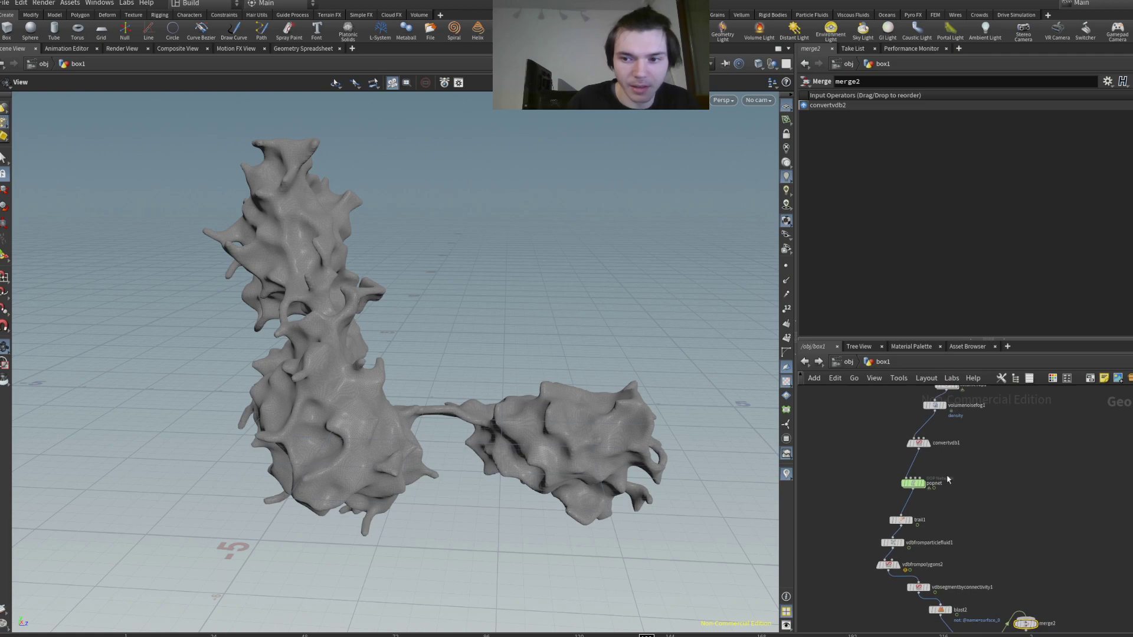
left_click_drag(919, 450, 1030, 619)
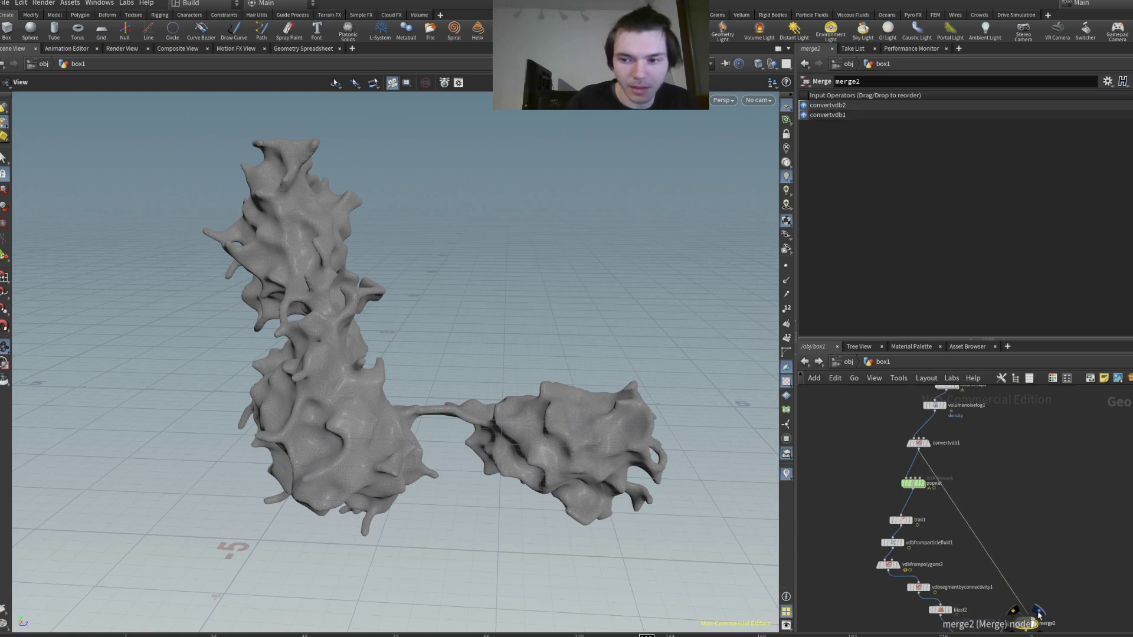
left_click(1038, 617)
left_click_drag(596, 413, 392, 453)
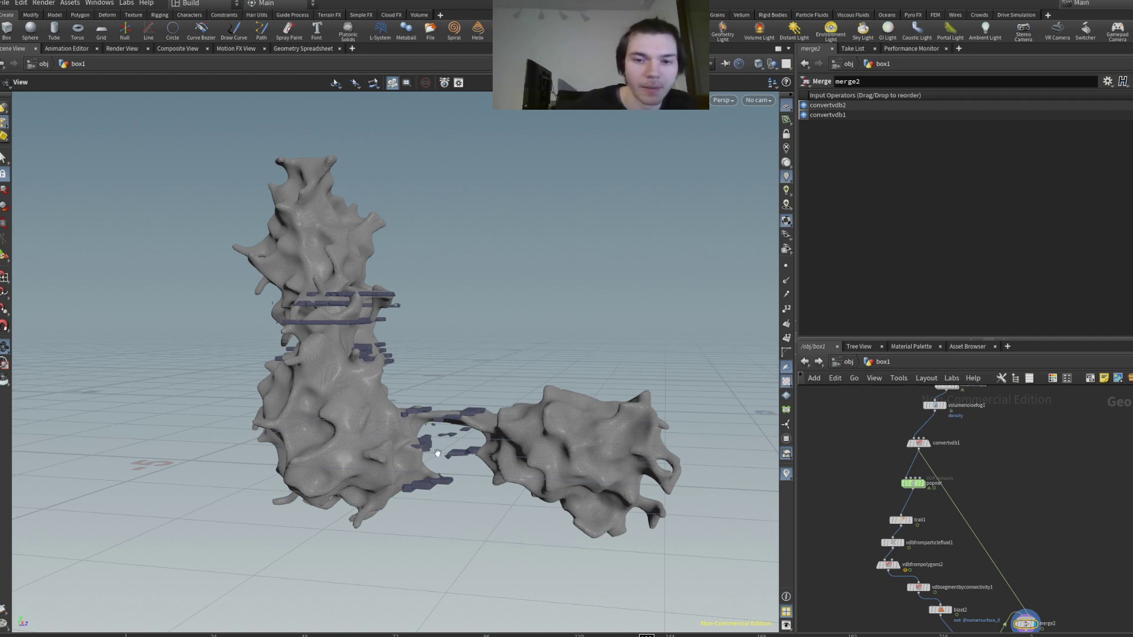
- Try feeding the upstream merge1 output into the new Merge node as a third input and inspect the result
scroll(1012, 498, "up", 5)
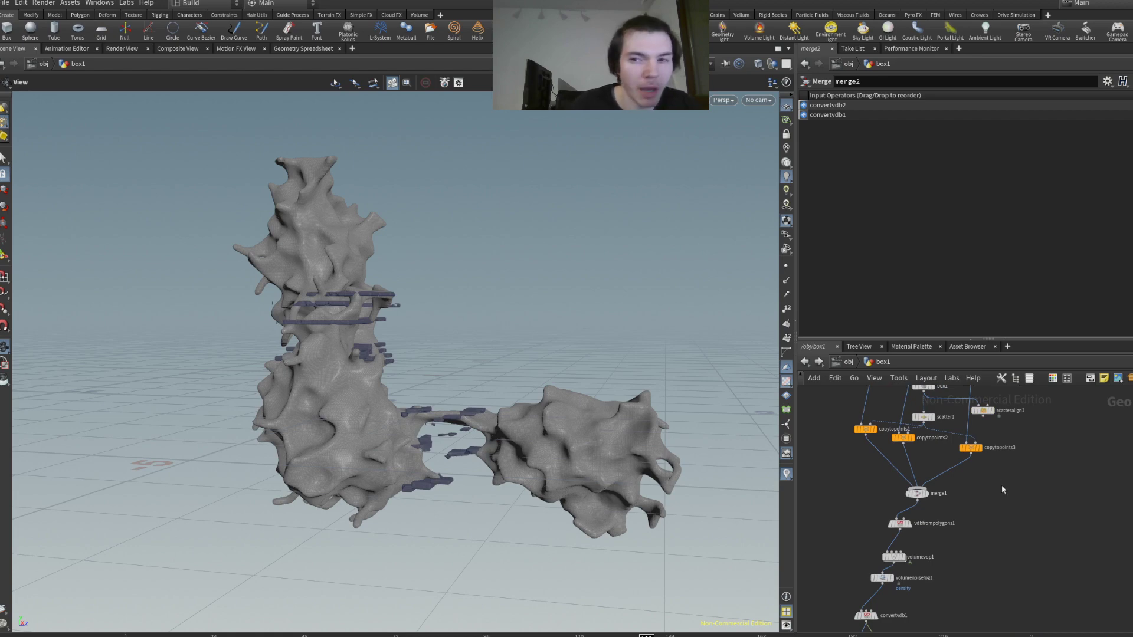
middle_click_drag(999, 485, 993, 521)
left_click_drag(909, 535, 954, 538)
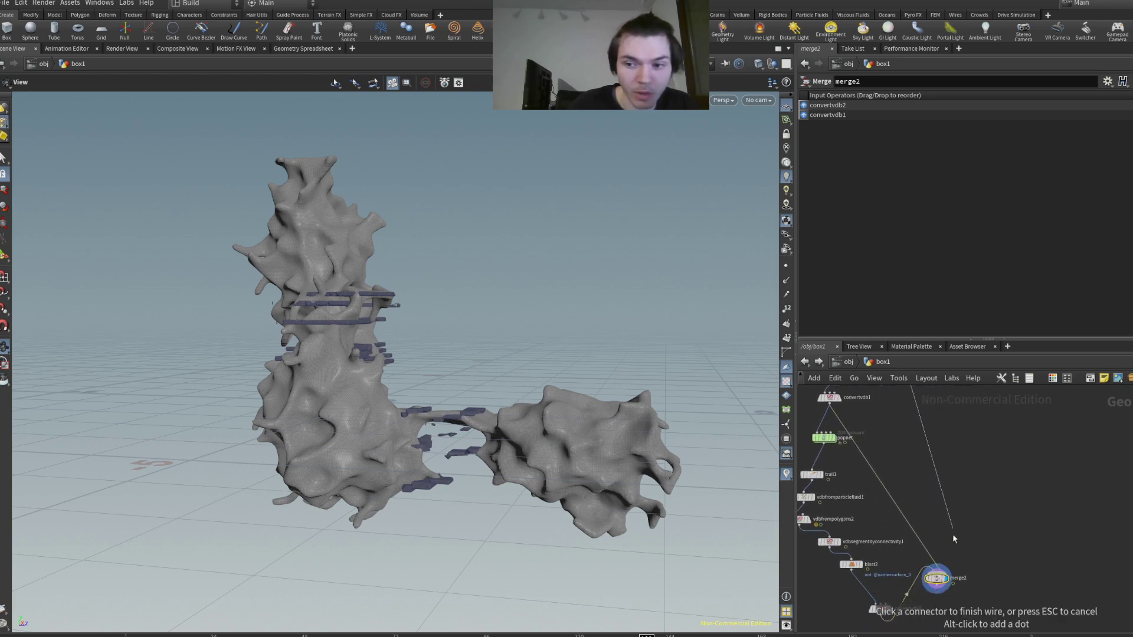
left_click(949, 571)
left_click_drag(590, 378, 453, 369)
right_click_drag(454, 369, 577, 471)
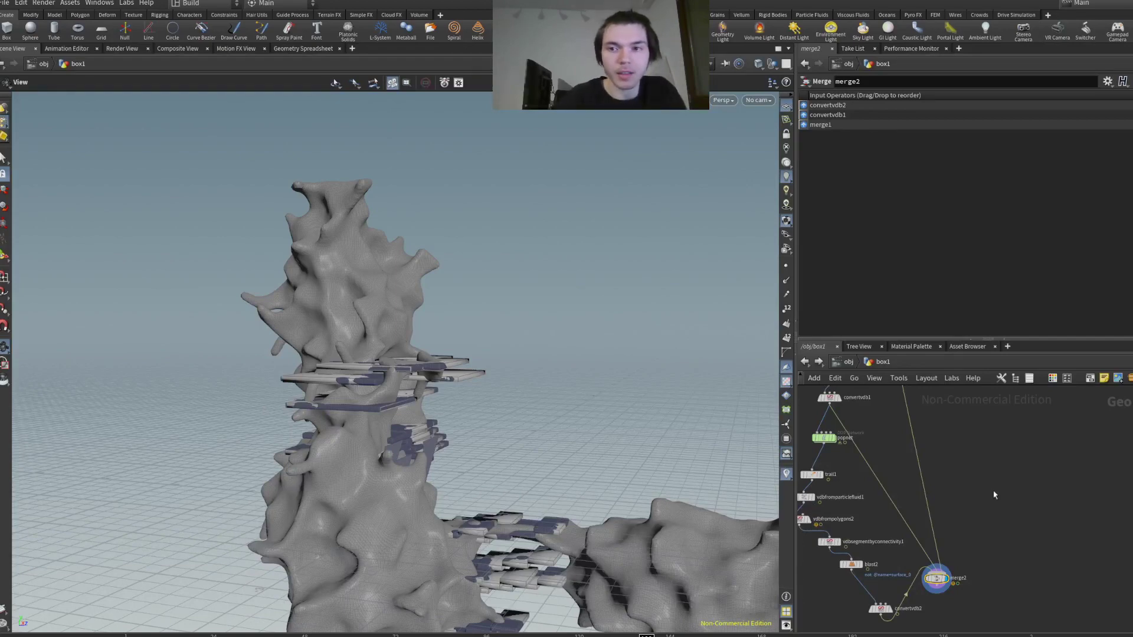
- Try a Transform node between merge1 and the new Merge node, with a Y translation of 1.7
key("Tab")
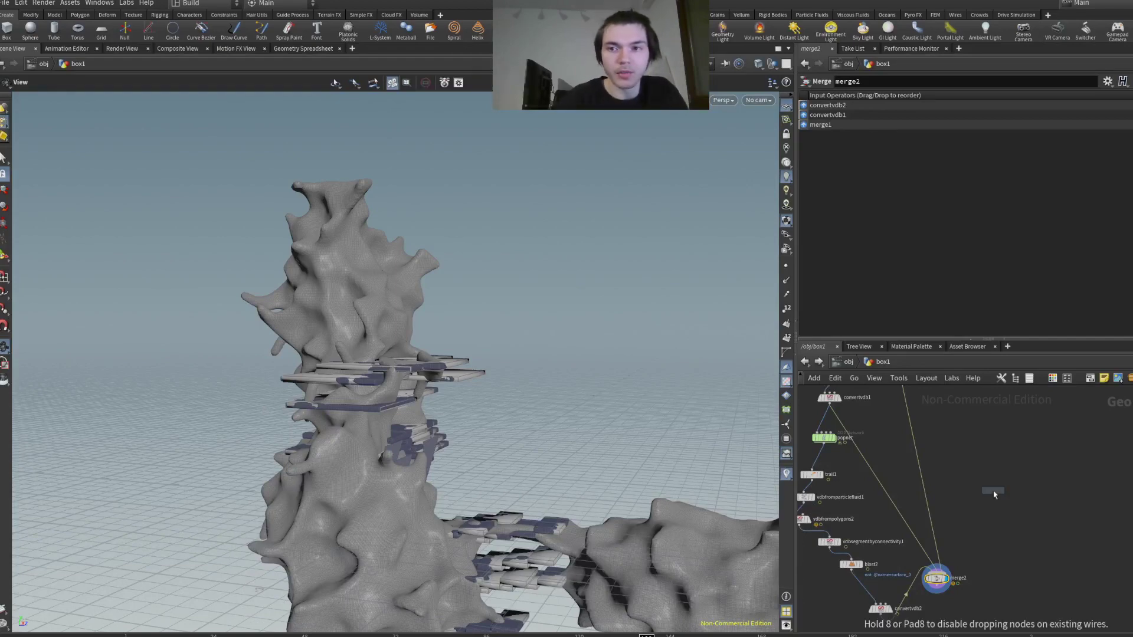
left_click(934, 517)
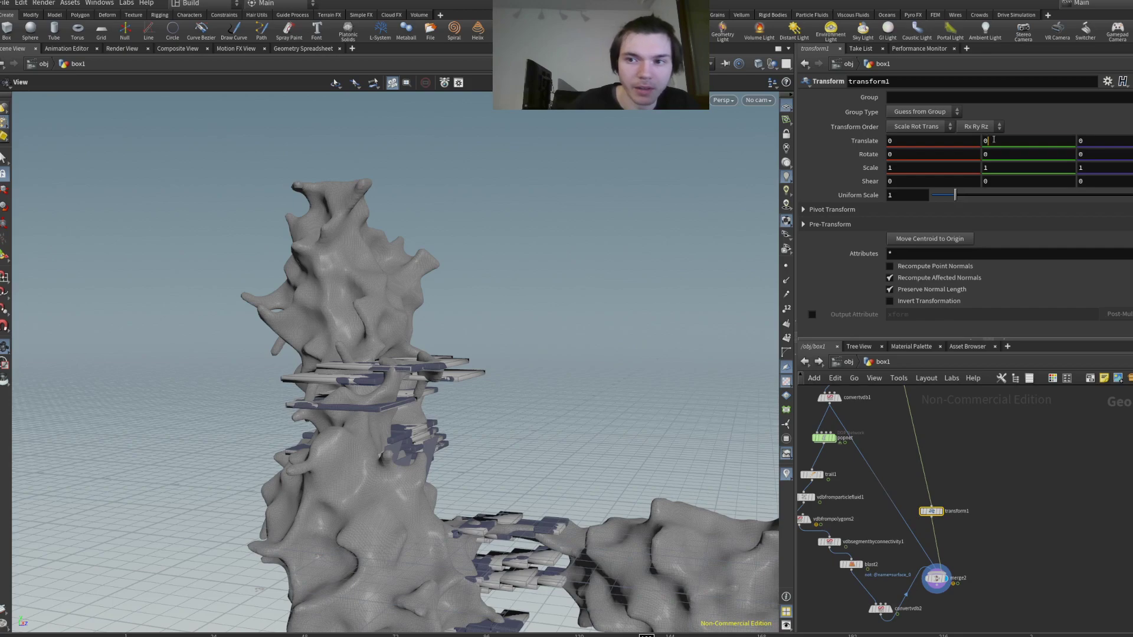
middle_click_drag(993, 140, 994, 140)
left_click_drag(520, 360, 413, 325)
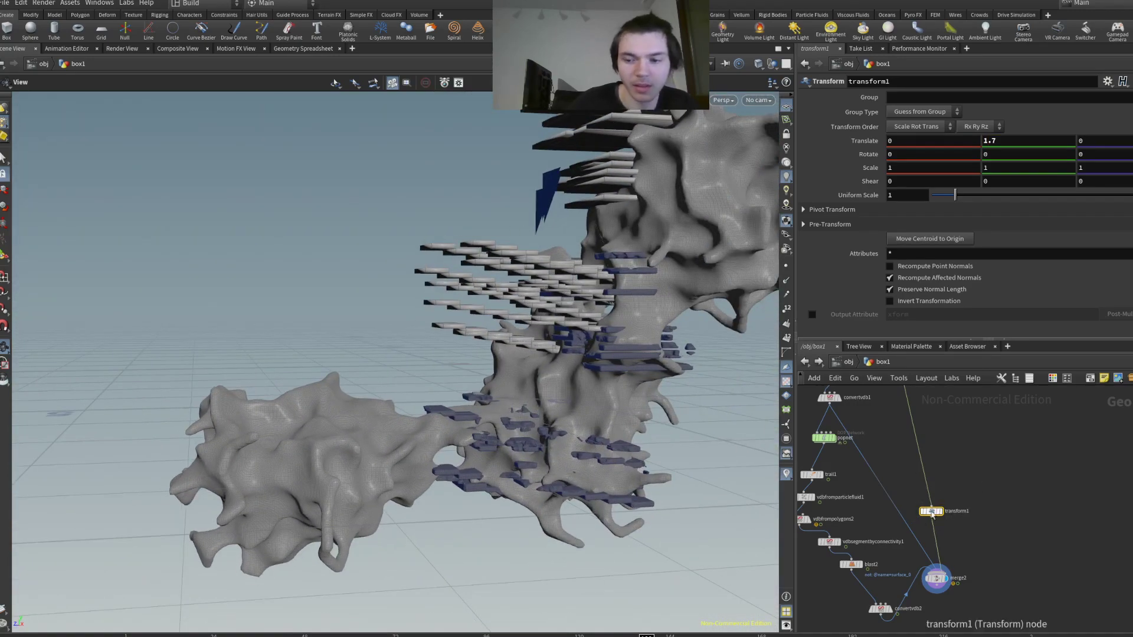
- Delete the Transform node and cut the connection from merge1 to the new Merge node
key("Delete")
key("y")
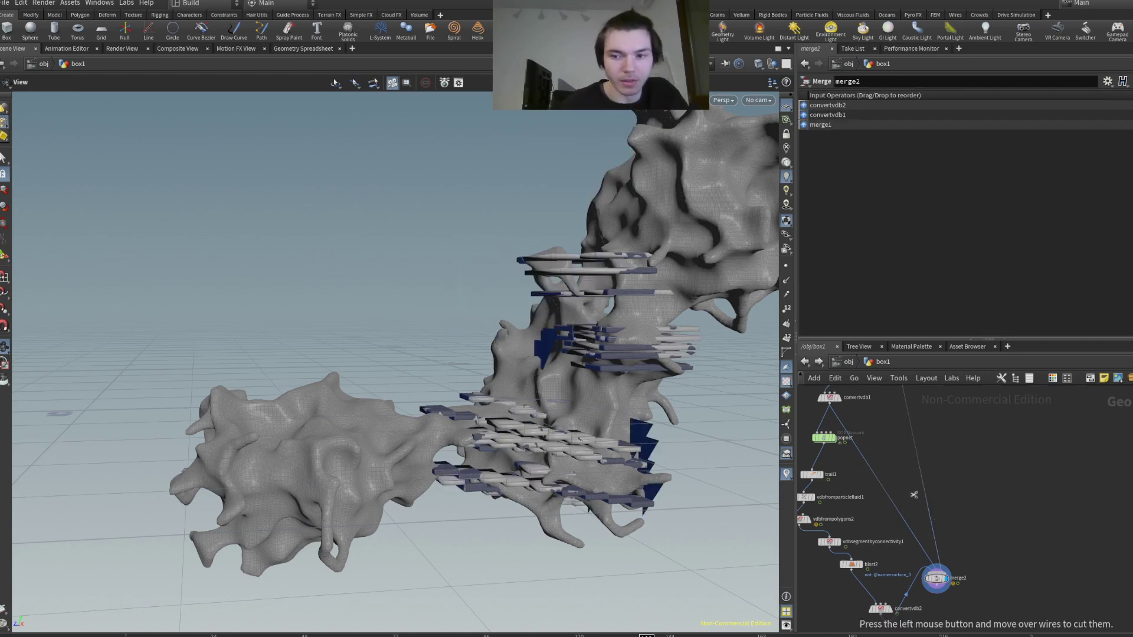
left_click_drag(914, 495, 936, 491)
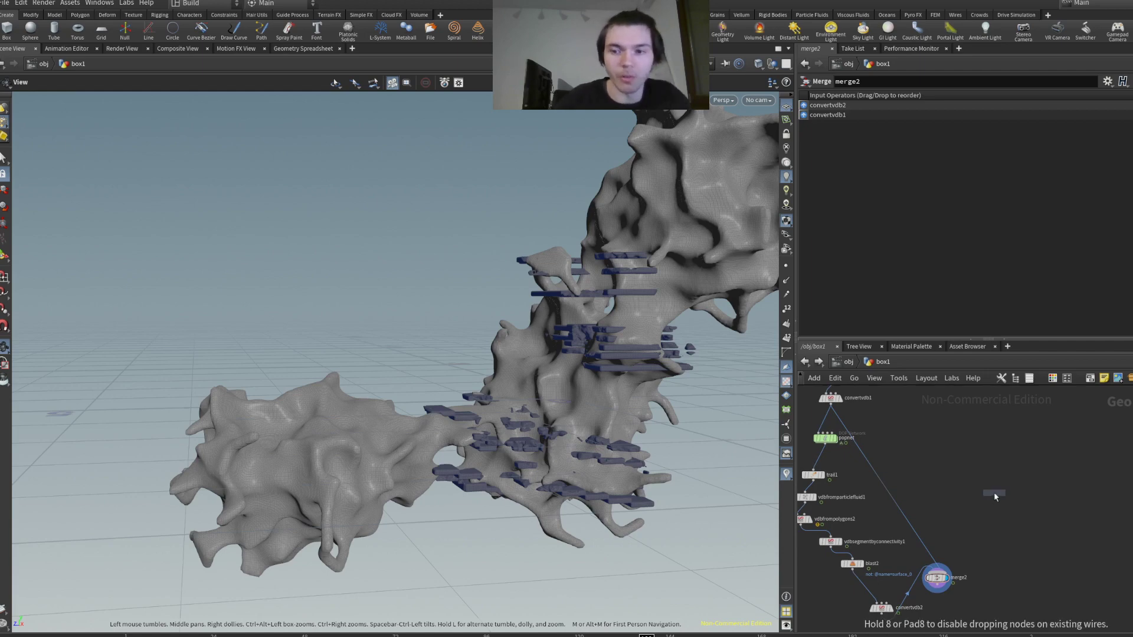
- Insert a Transform node between convertvdb1 and the new Merge node and set its uniform scale to 1.54
left_click(905, 520)
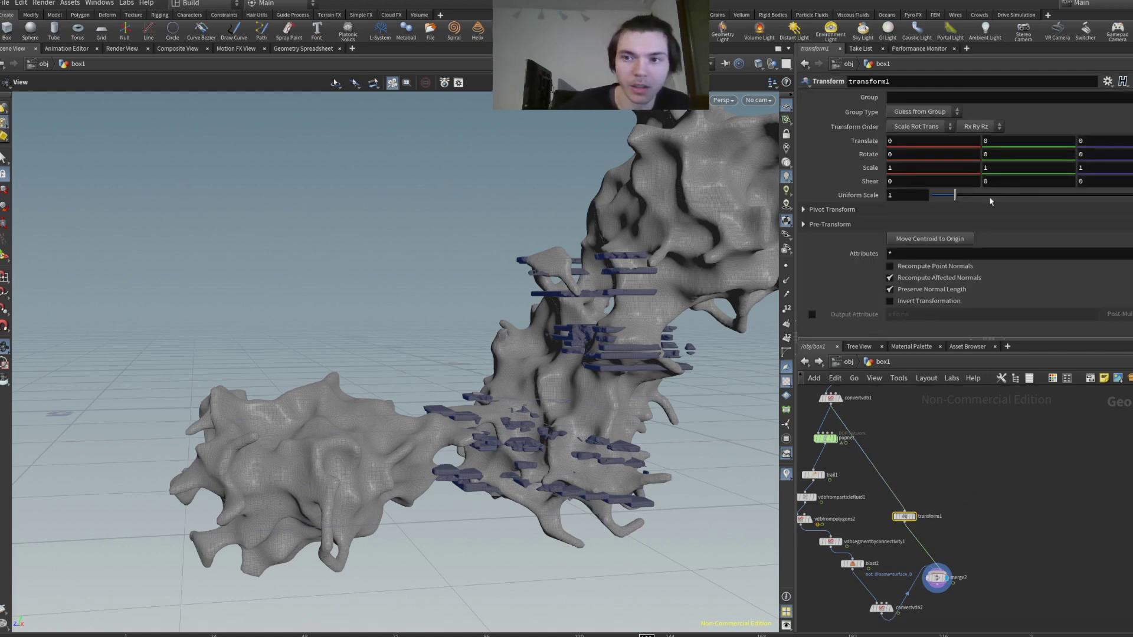
left_click_drag(590, 330, 534, 340)
left_click_drag(983, 195, 973, 197)
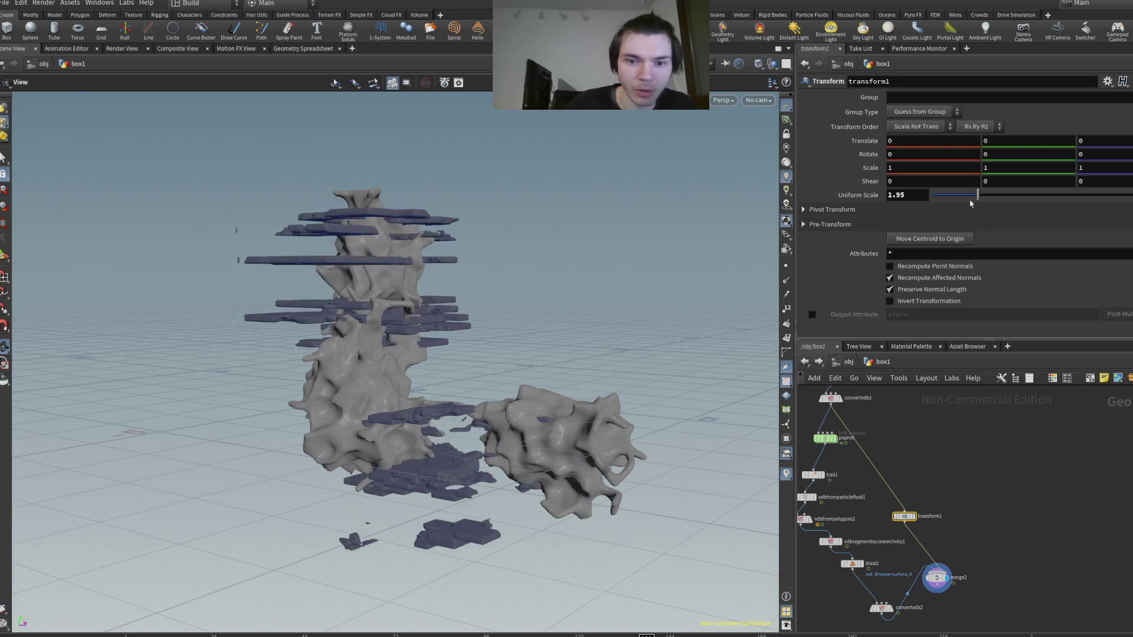
left_click_drag(566, 383, 407, 366)
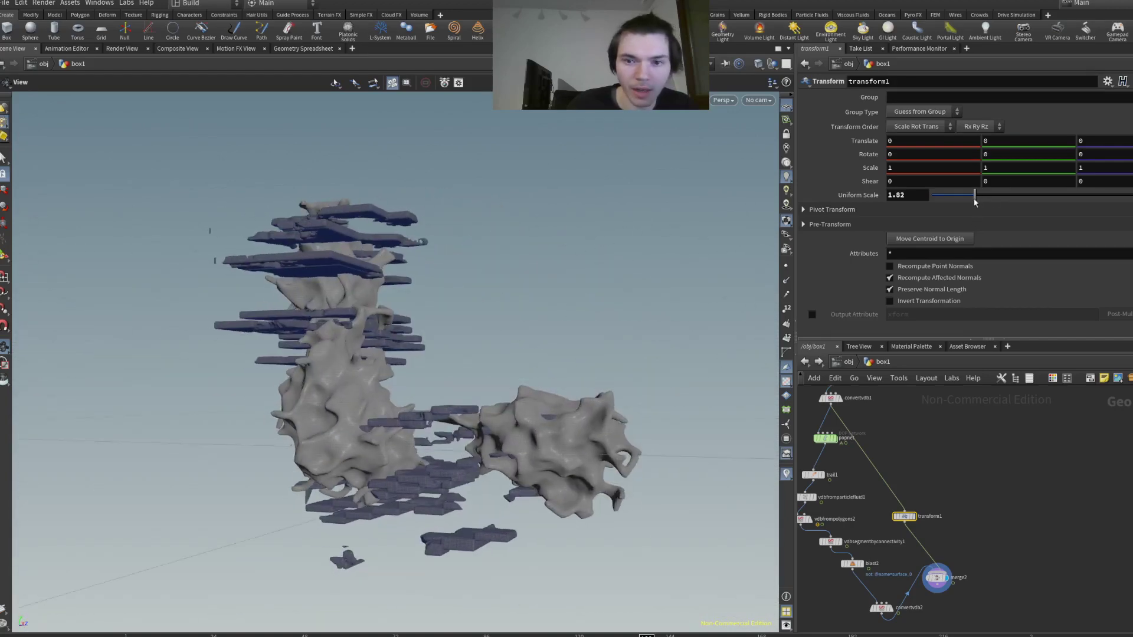
left_click_drag(976, 203, 968, 202)
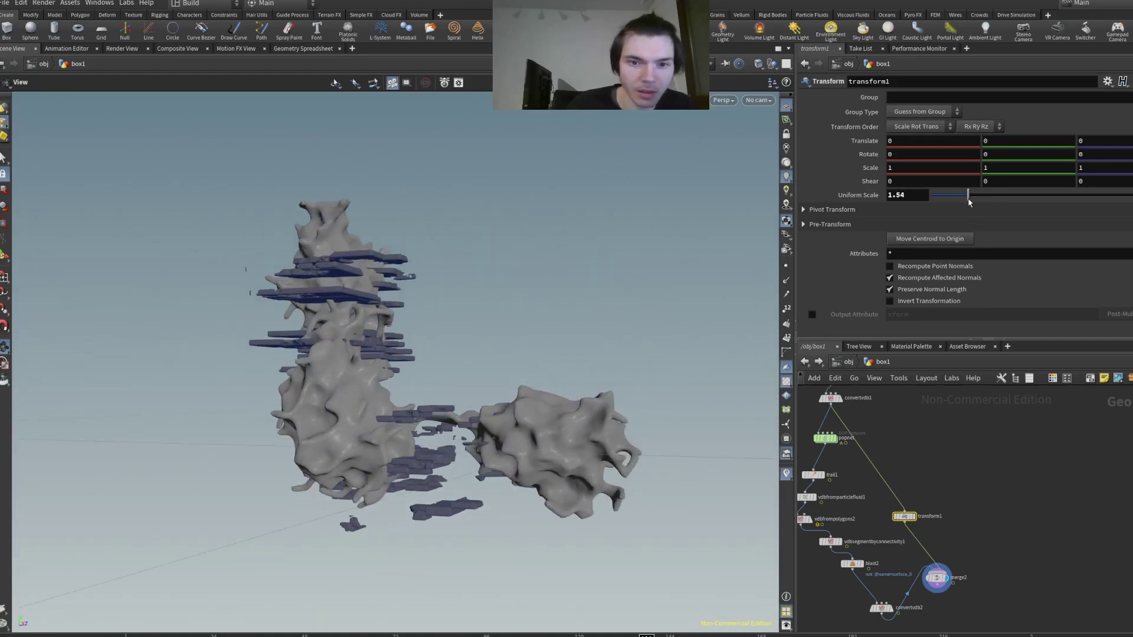
mouse_move(413, 263)
left_mouse_down()
mouse_move(488, 291)
mouse_move(612, 275)
mouse_move(533, 291)
mouse_move(405, 269)
left_mouse_up()
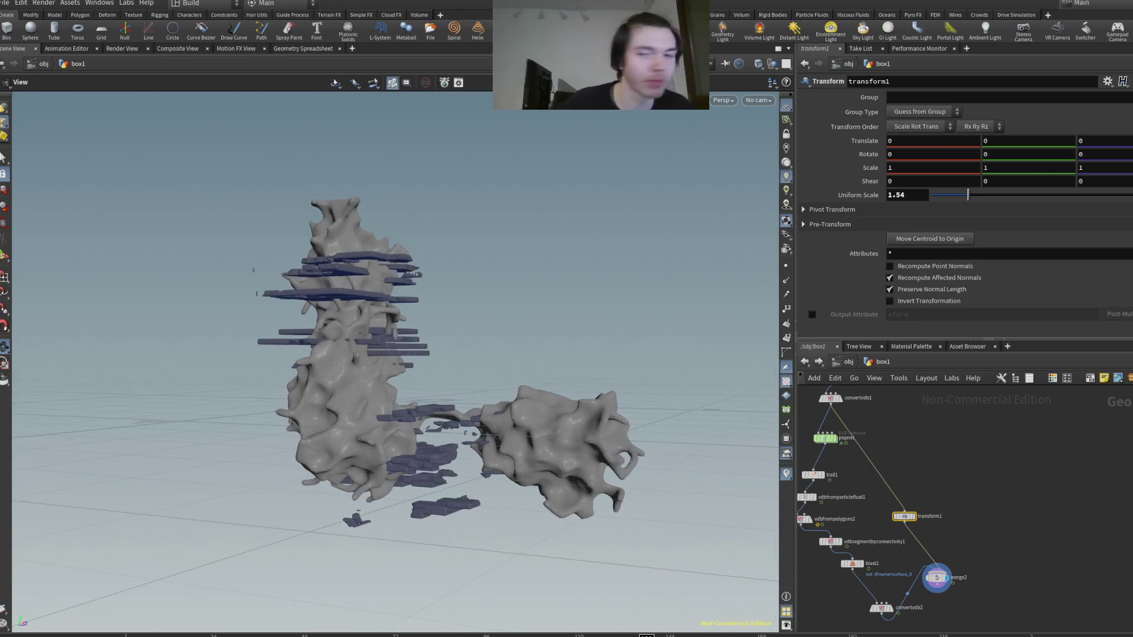
- Connect a VDB from Polygons node to the new Merge node, display it and set its voxel size to 0.05
scroll(861, 565, "up", 4)
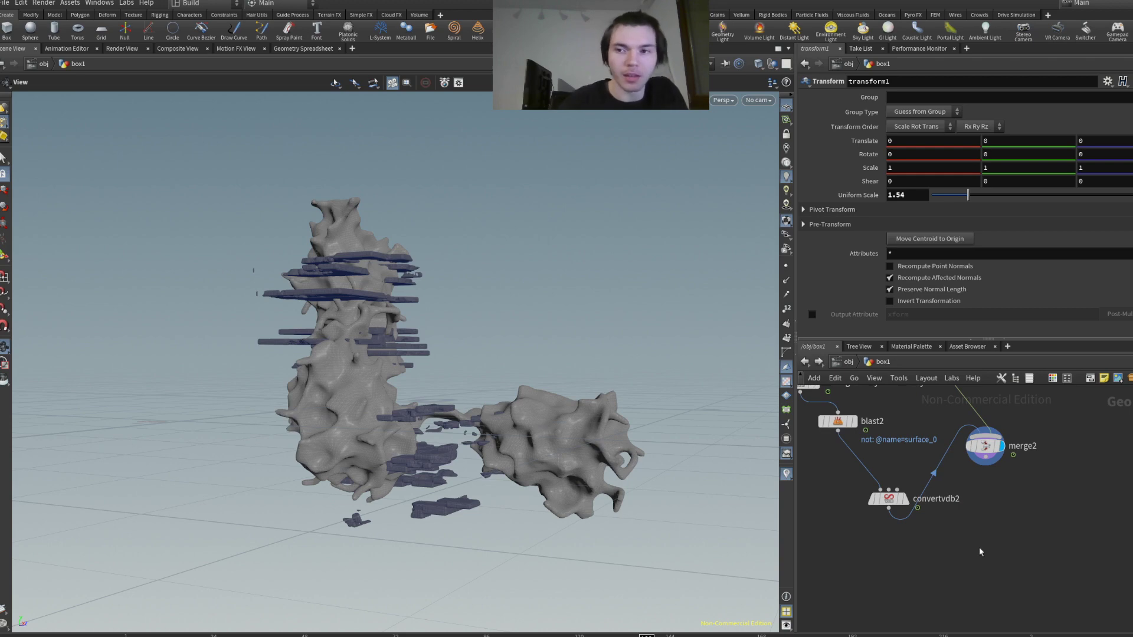
key("Tab")
key("Return")
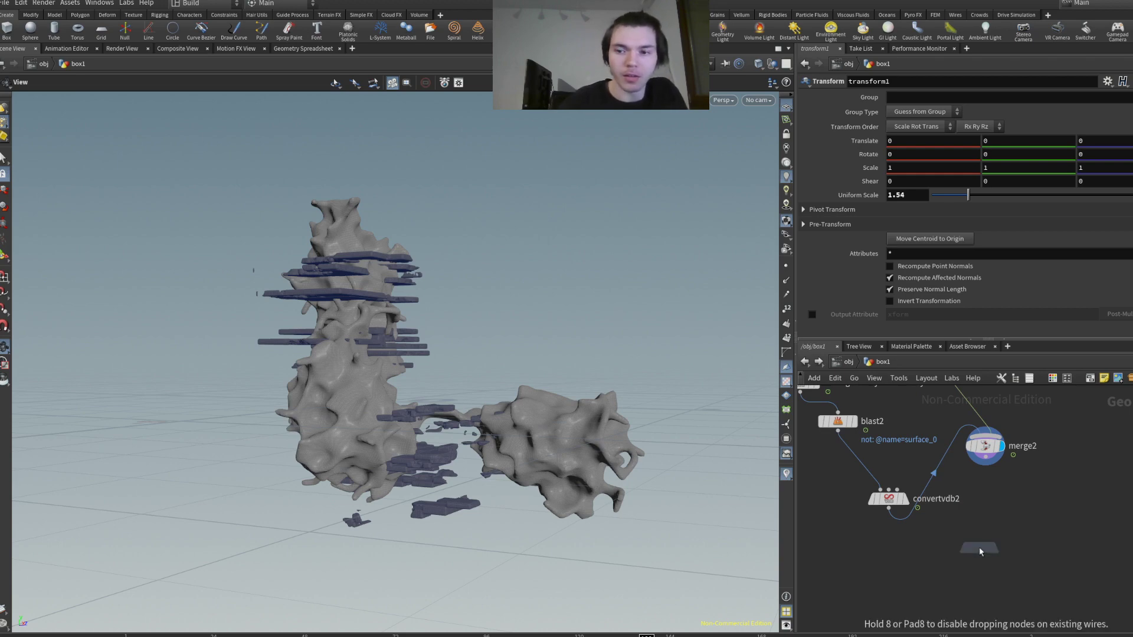
left_click(996, 502)
left_click(986, 465)
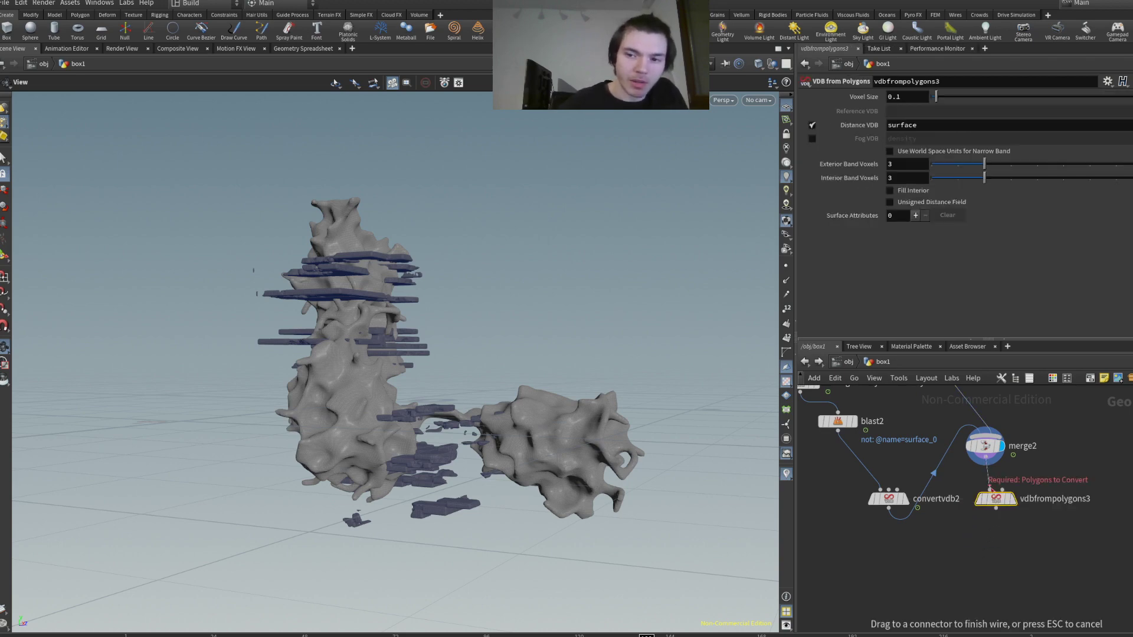
left_click(997, 491)
key("r")
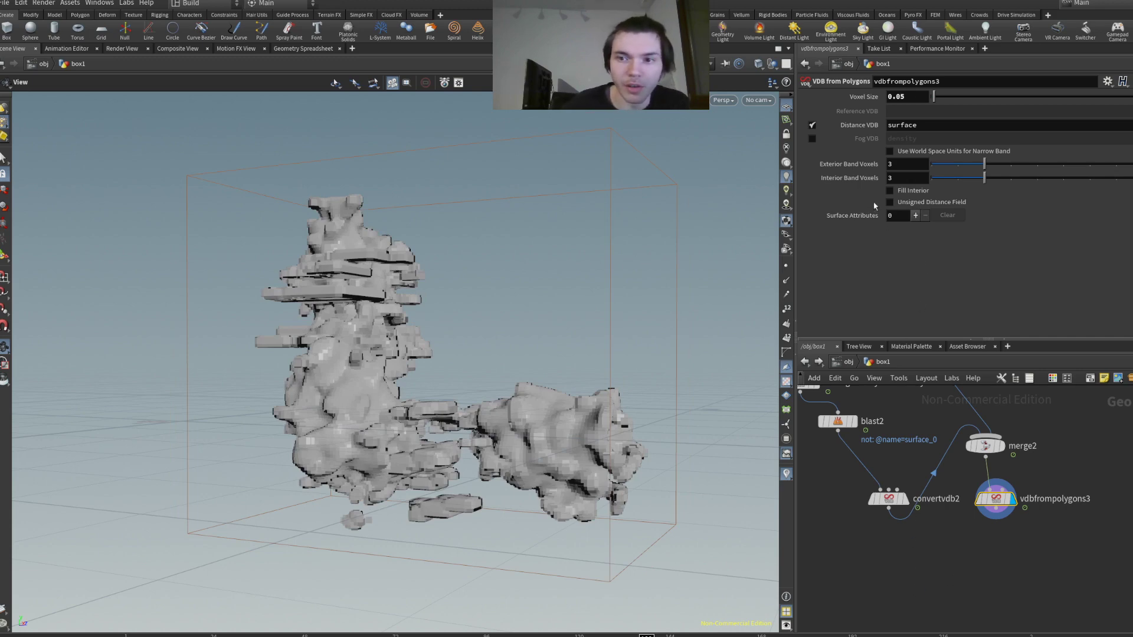
- Connect a Convert VDB node after the new VDB from Polygons node, convert to Polygons and display its result
key("ctrl+v")
left_click(959, 586)
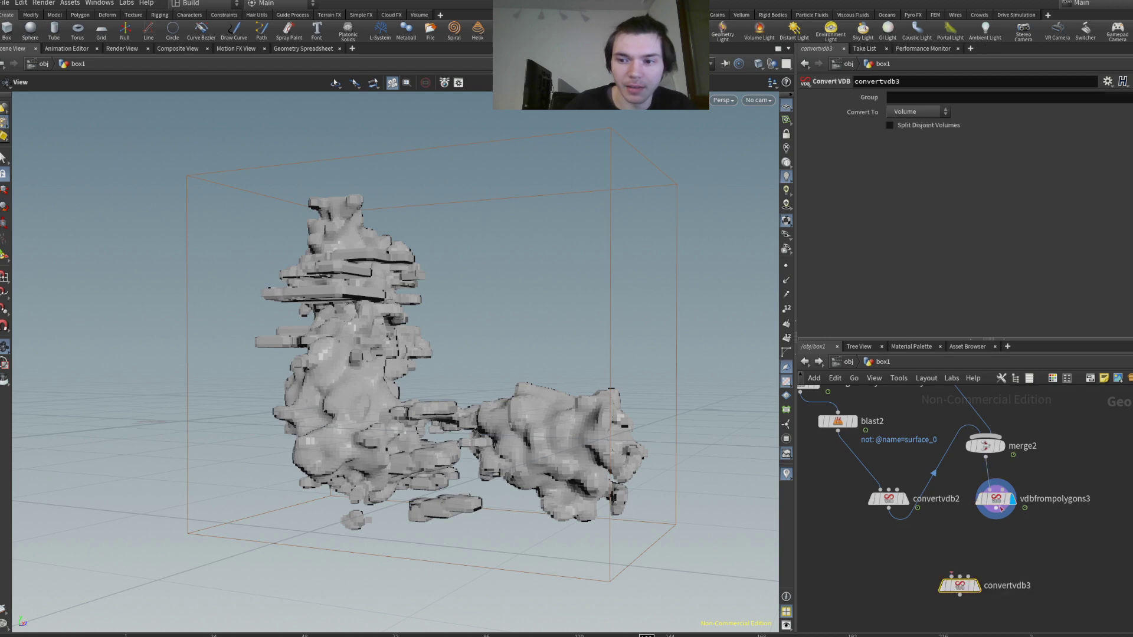
left_click(996, 518)
left_click(952, 575)
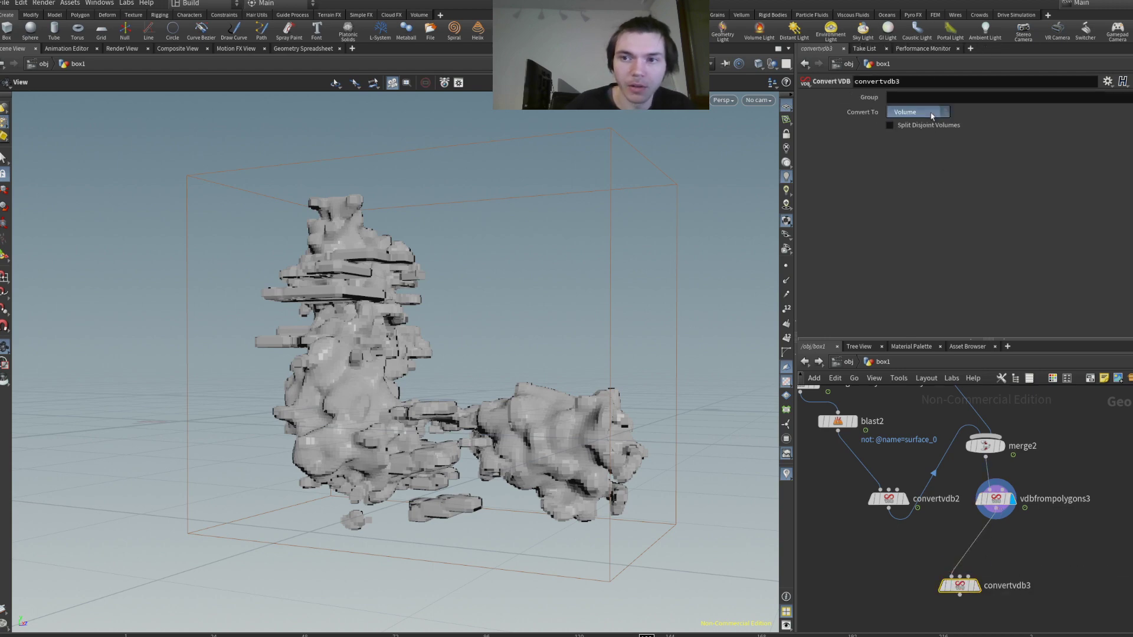
left_click(918, 112)
left_click(918, 124)
left_click(977, 585)
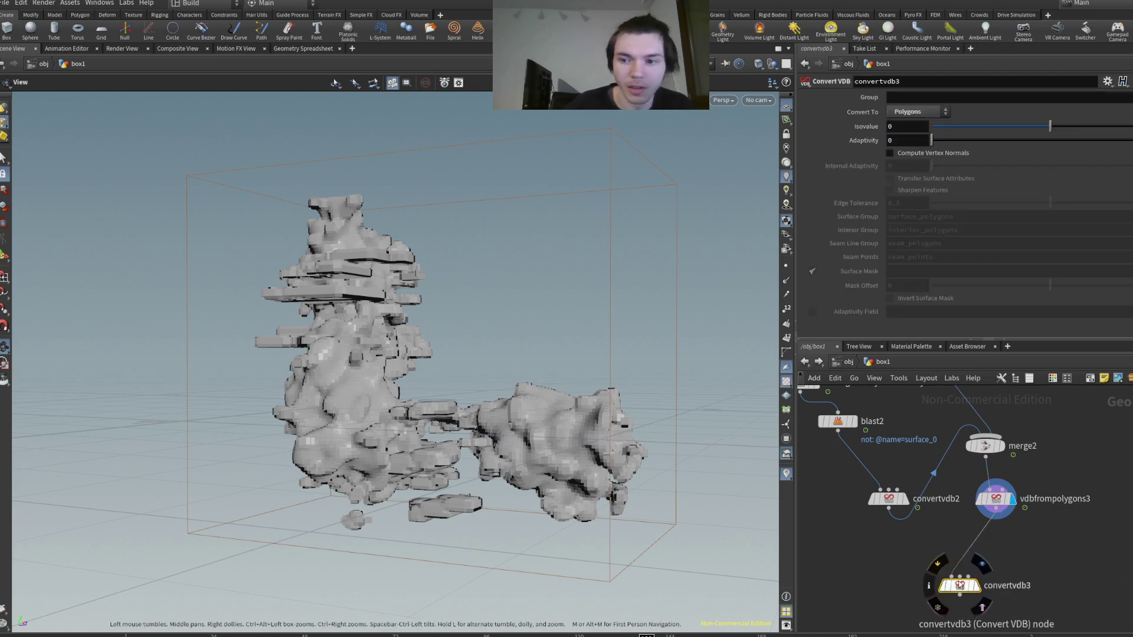
- Inspect the converted mesh up close and set the voxel size of the vdbfrompolygons3 node to 0.02
left_click_drag(472, 336, 620, 319)
scroll(325, 258, "up", 5)
left_click_drag(325, 258, 267, 302)
left_click_drag(432, 394, 416, 389)
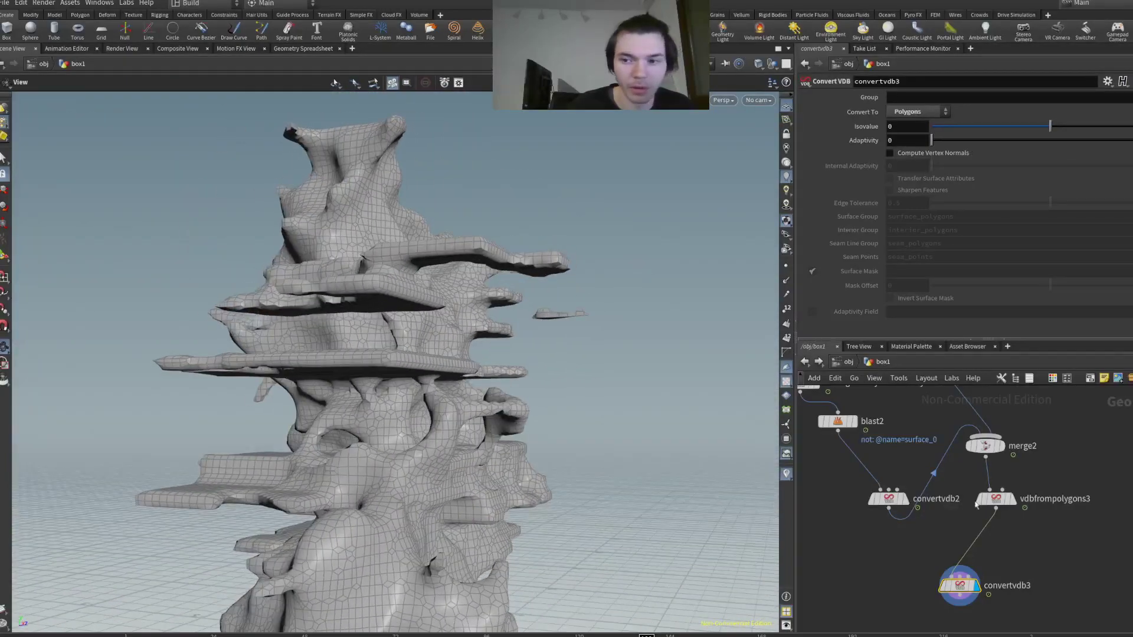
left_click(996, 498)
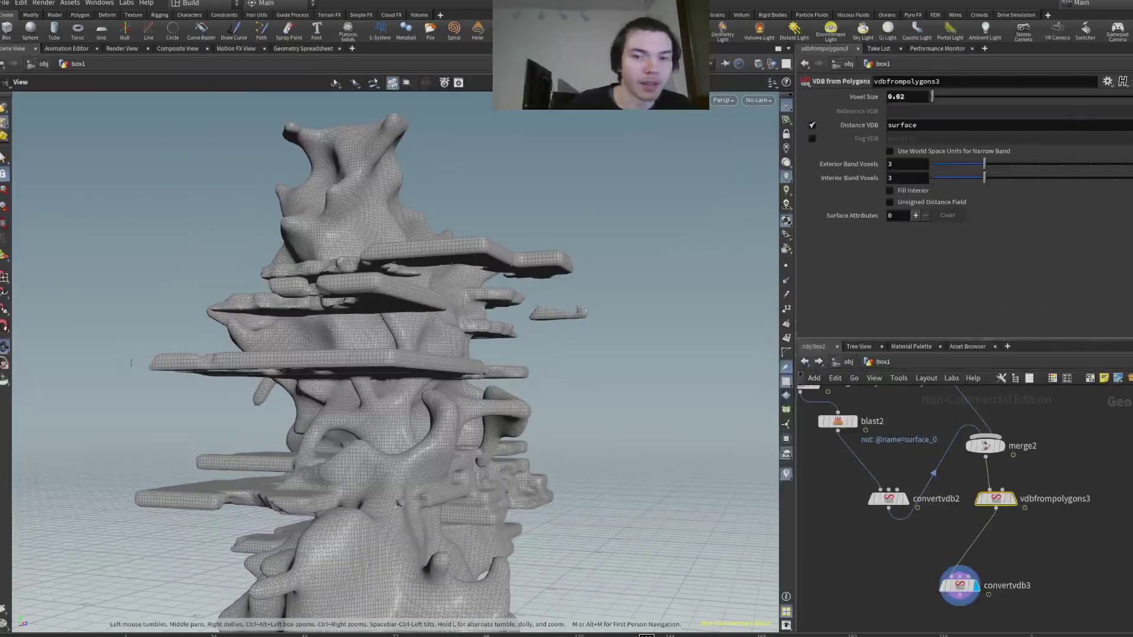
left_click_drag(131, 362, 314, 269)
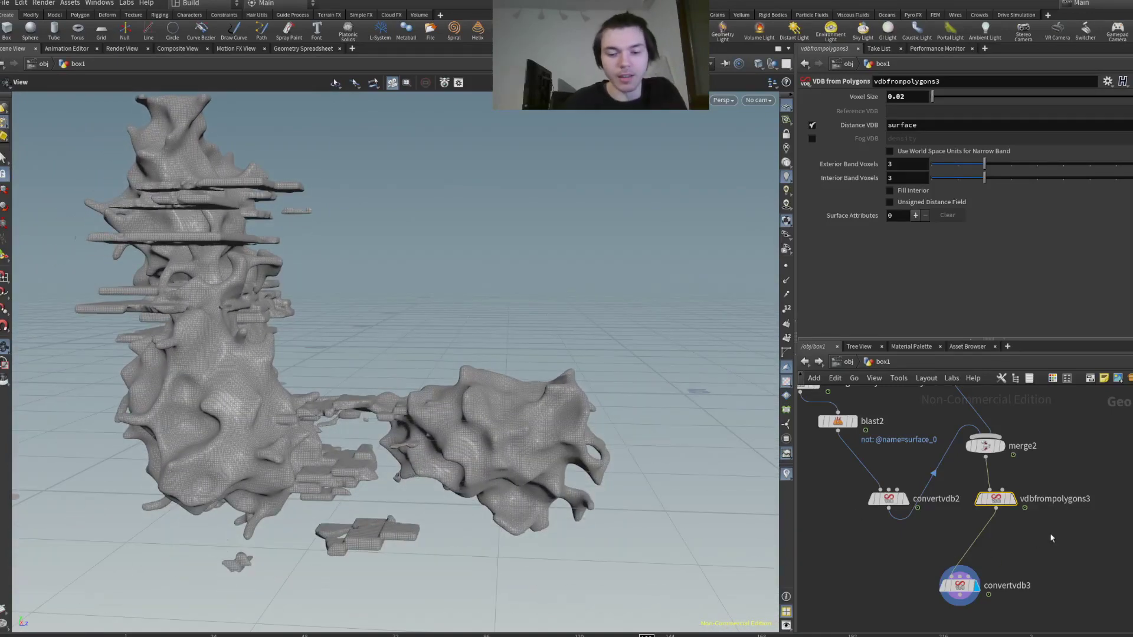
key("Tab")
left_click(980, 524)
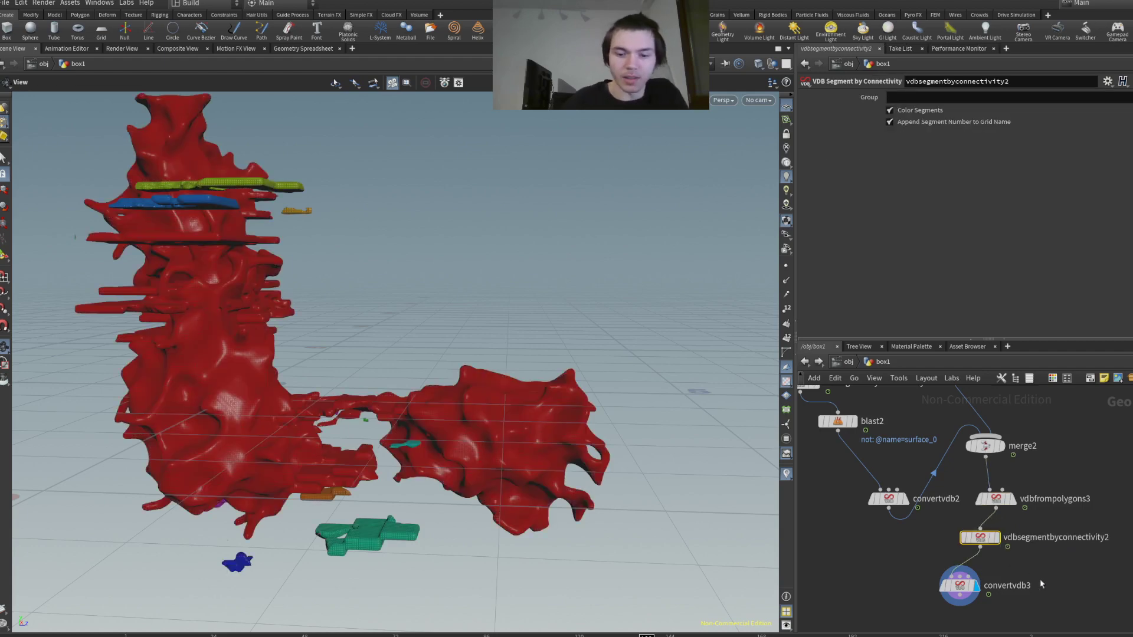
key("Tab")
type("blast")
key("Return")
left_click(967, 564)
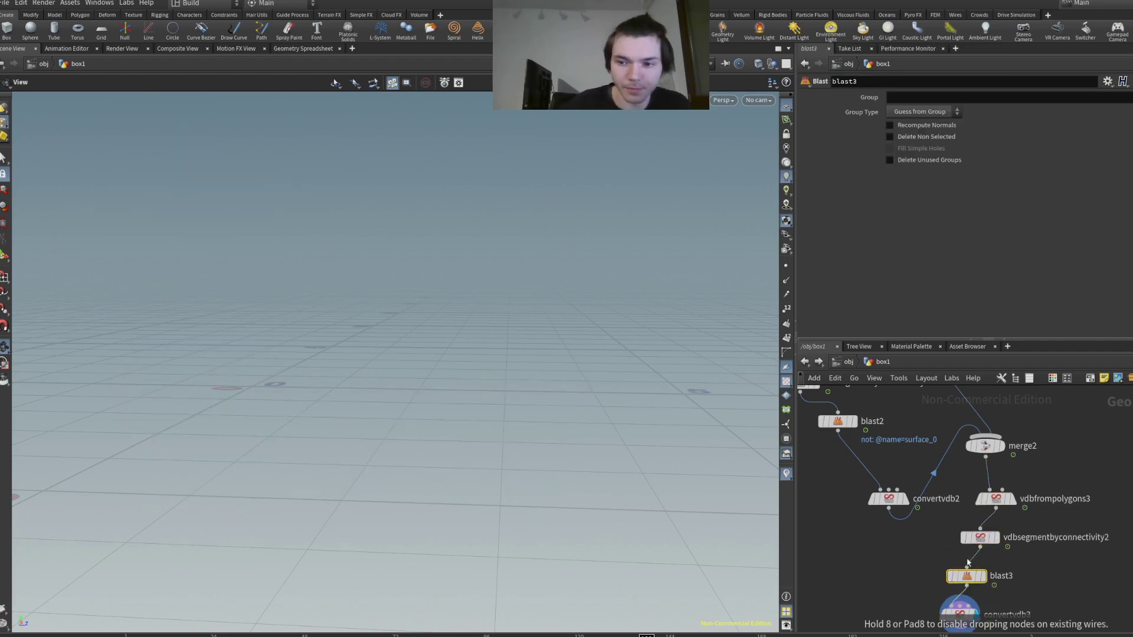
left_click(889, 137)
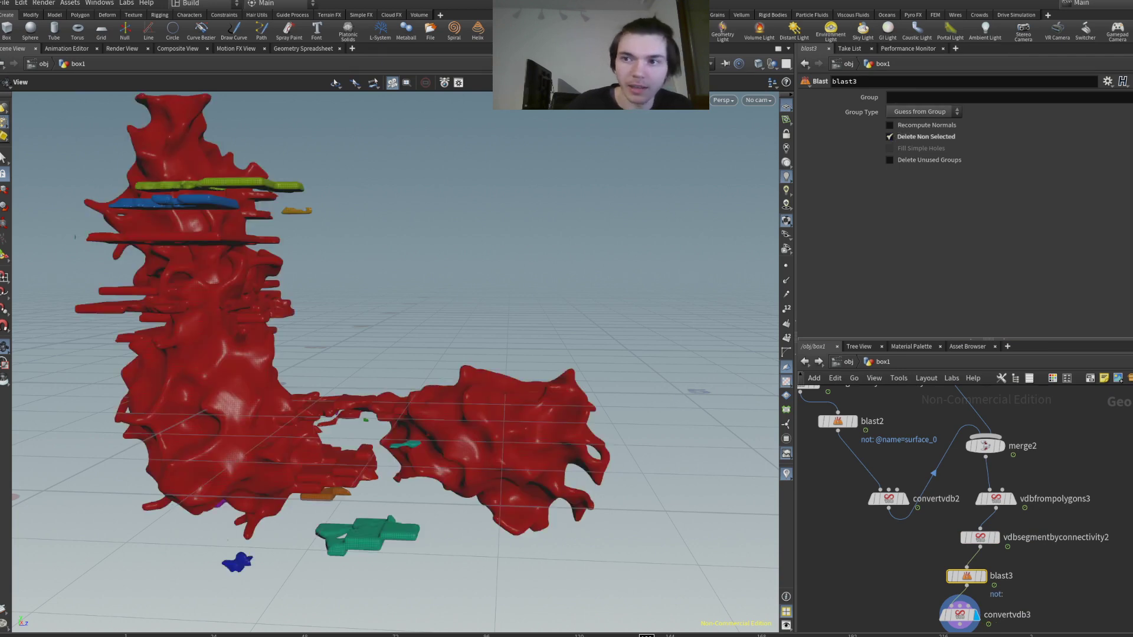
type("@name=surface_0")
- Turn off Color Segments on the new VDB Segment by Connectivity node and examine the isolated mesh from several sides
left_click(980, 537)
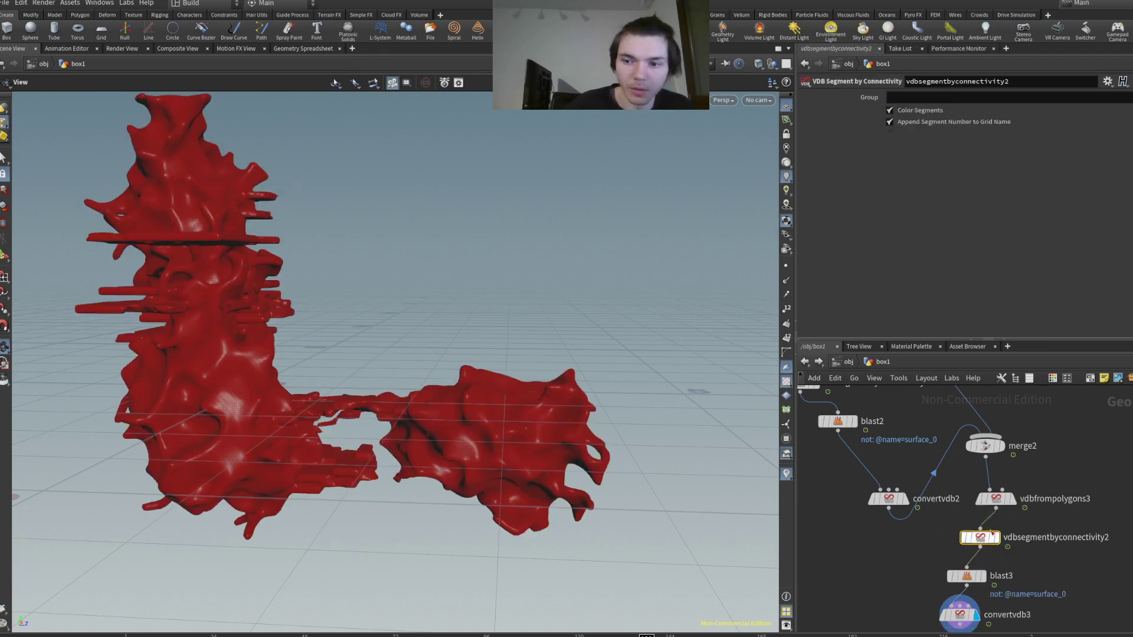
left_click(890, 111)
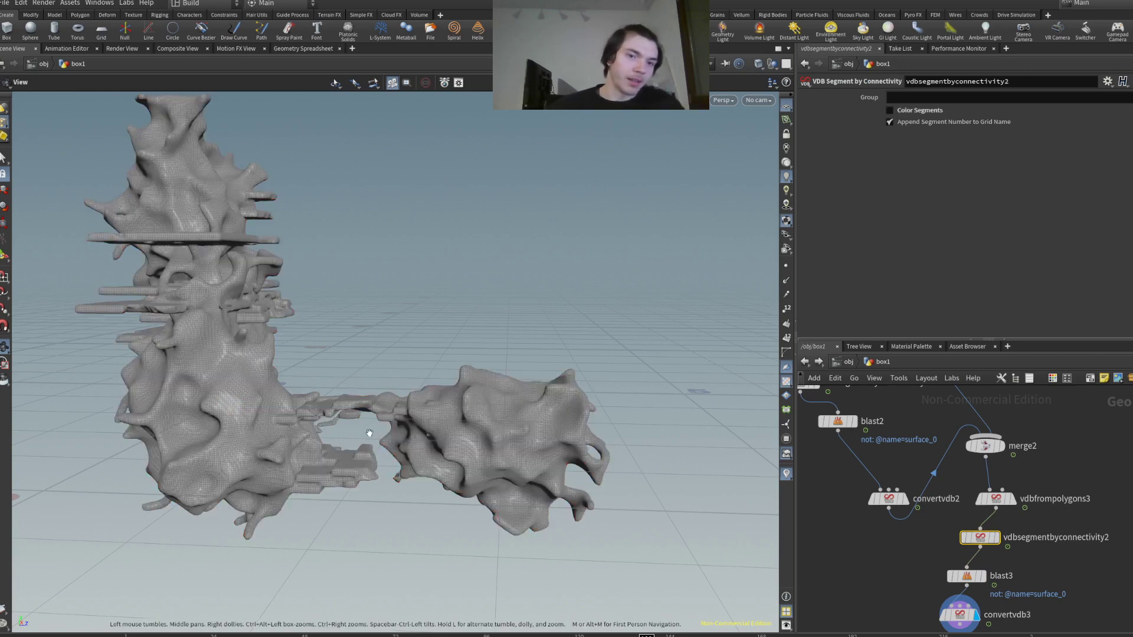
left_click_drag(366, 435, 263, 285)
right_click_drag(263, 286, 439, 264)
left_click_drag(439, 264, 359, 220)
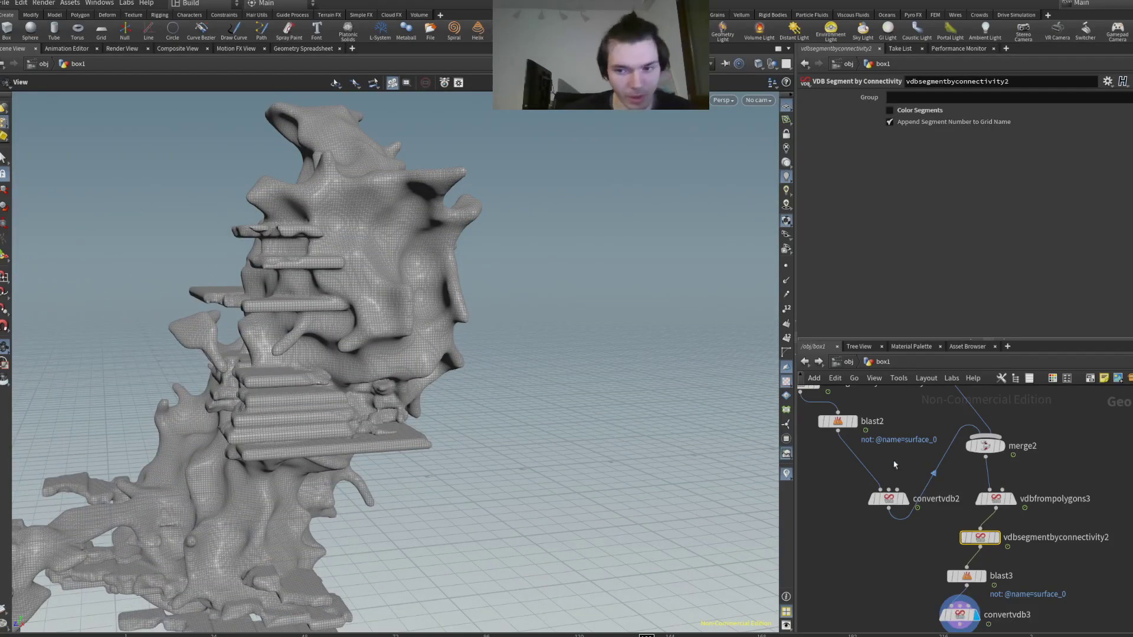
middle_click_drag(859, 394, 977, 533)
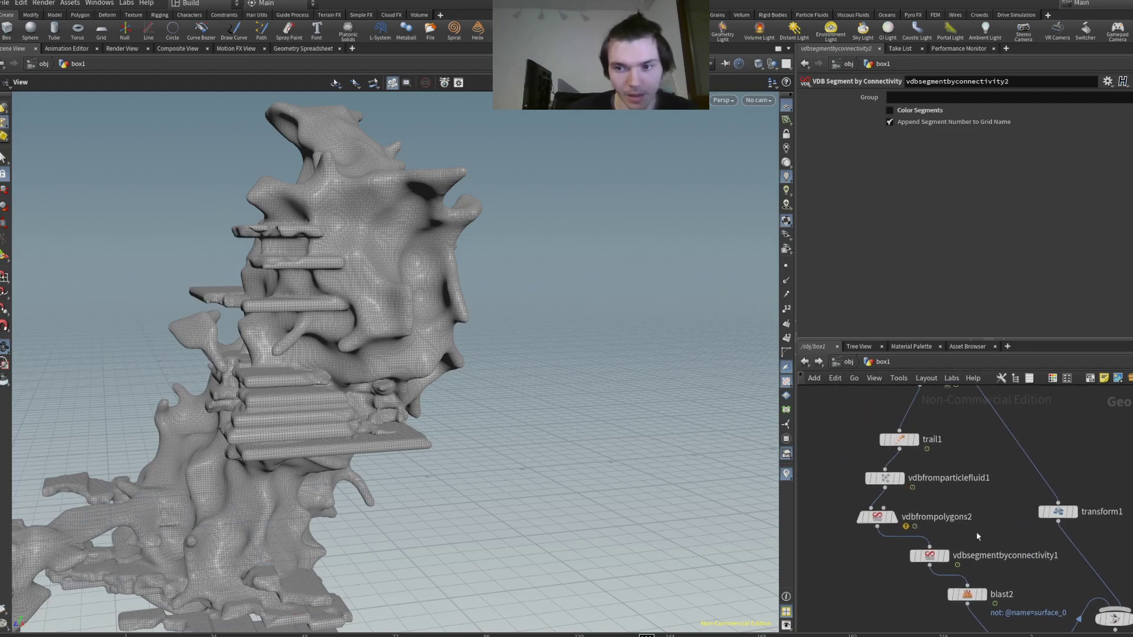
middle_click_drag(994, 491, 965, 414)
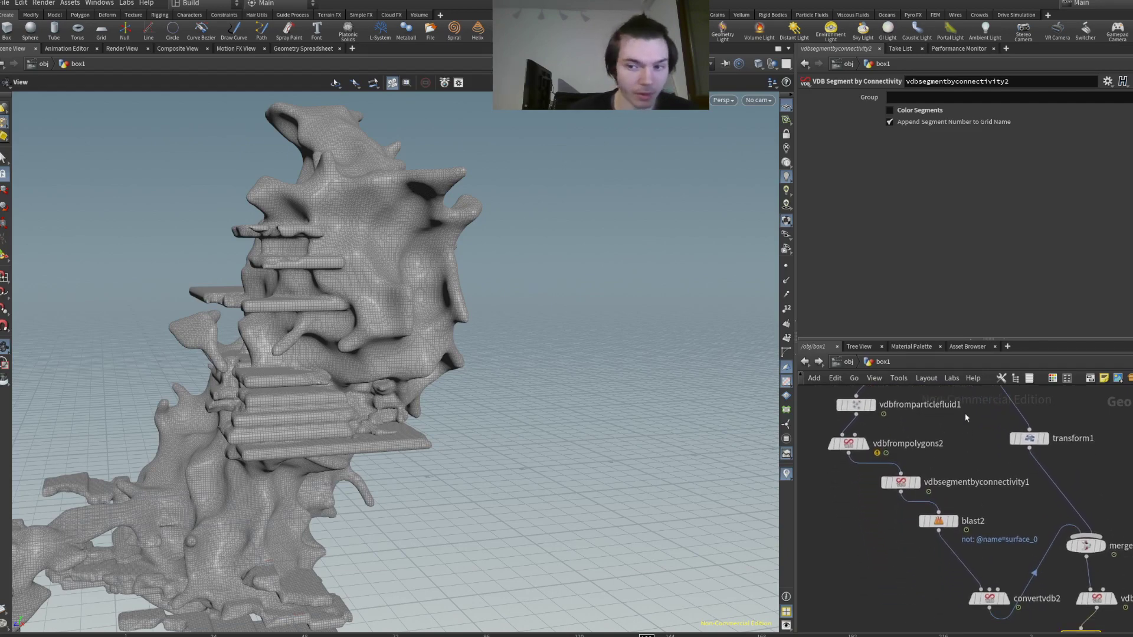
- Insert an Attribute VOP node between convertvdb2 and merge2 and enter its network
middle_click_drag(1002, 508, 979, 441)
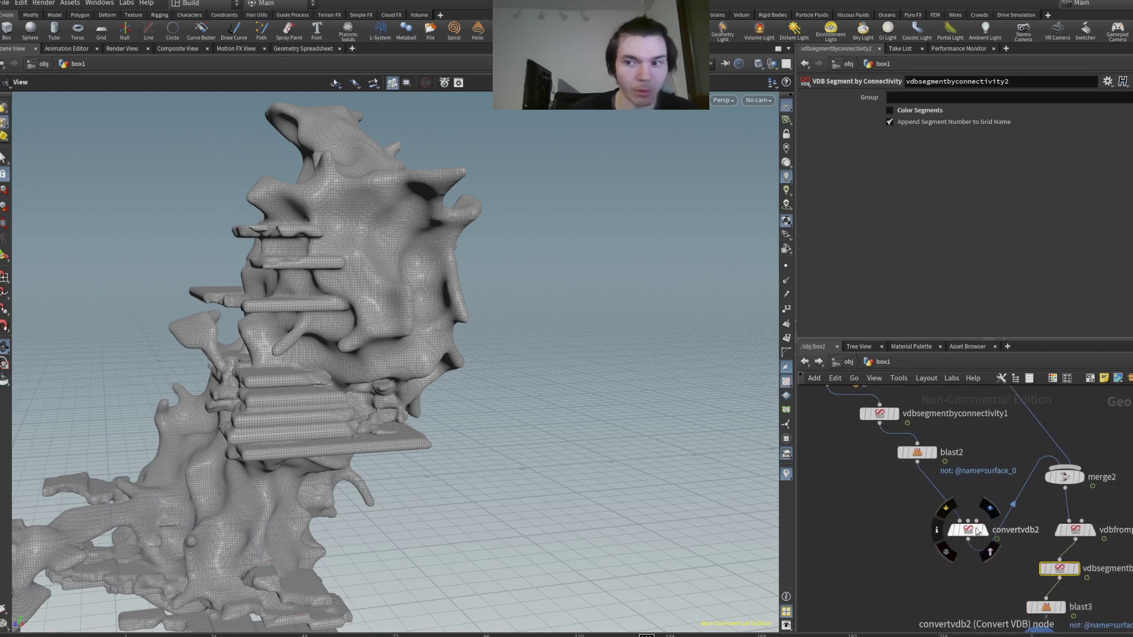
left_click_drag(966, 538, 947, 533)
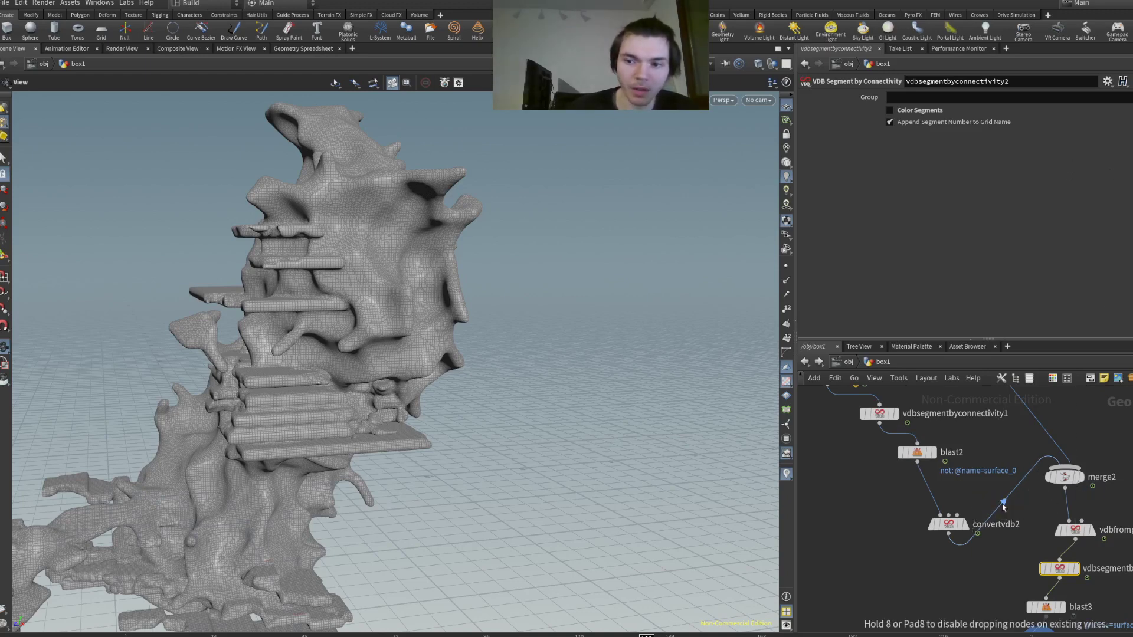
left_click(997, 520)
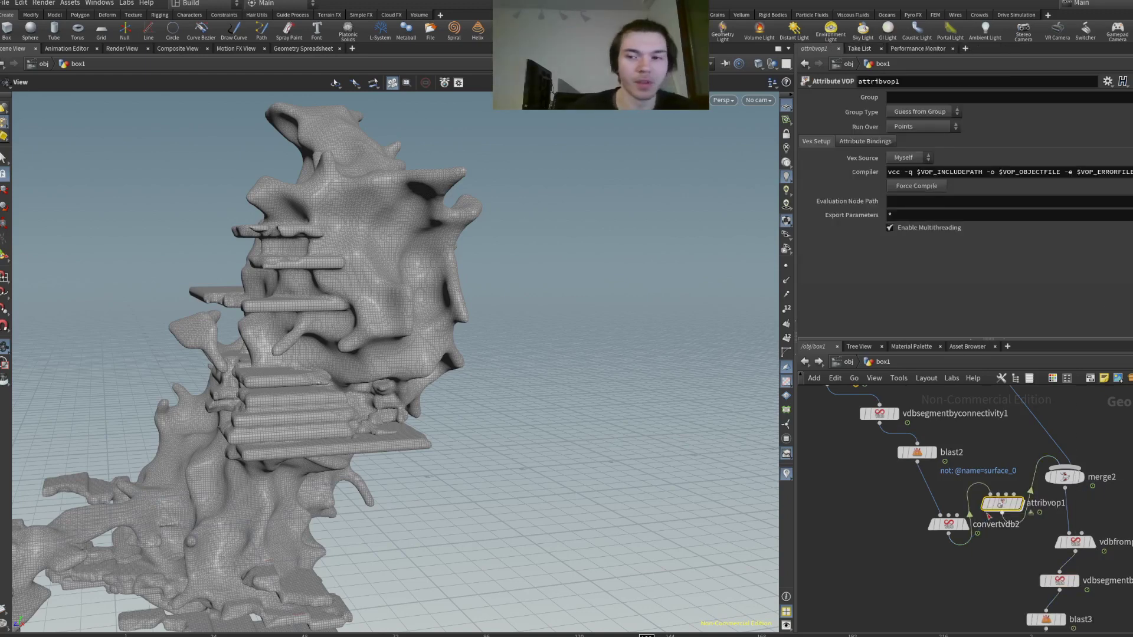
double_click(1006, 511)
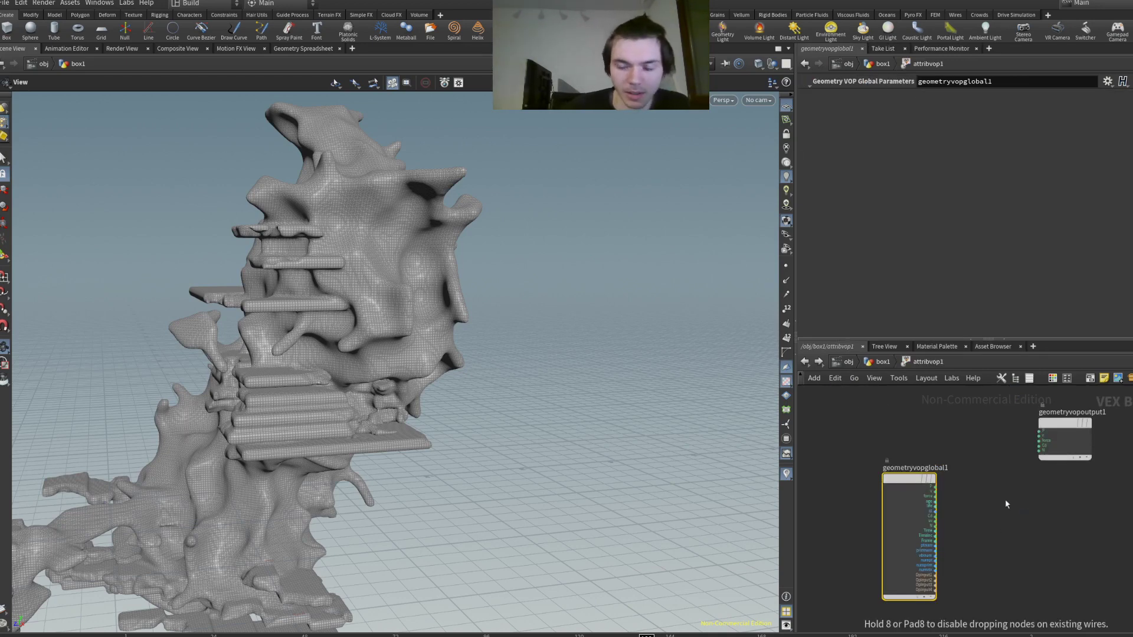
- Add Displace Along Normal and Flow Noise nodes, and wire the displacement's dispP and dispN to the geometry output's P and N
left_click(1004, 499)
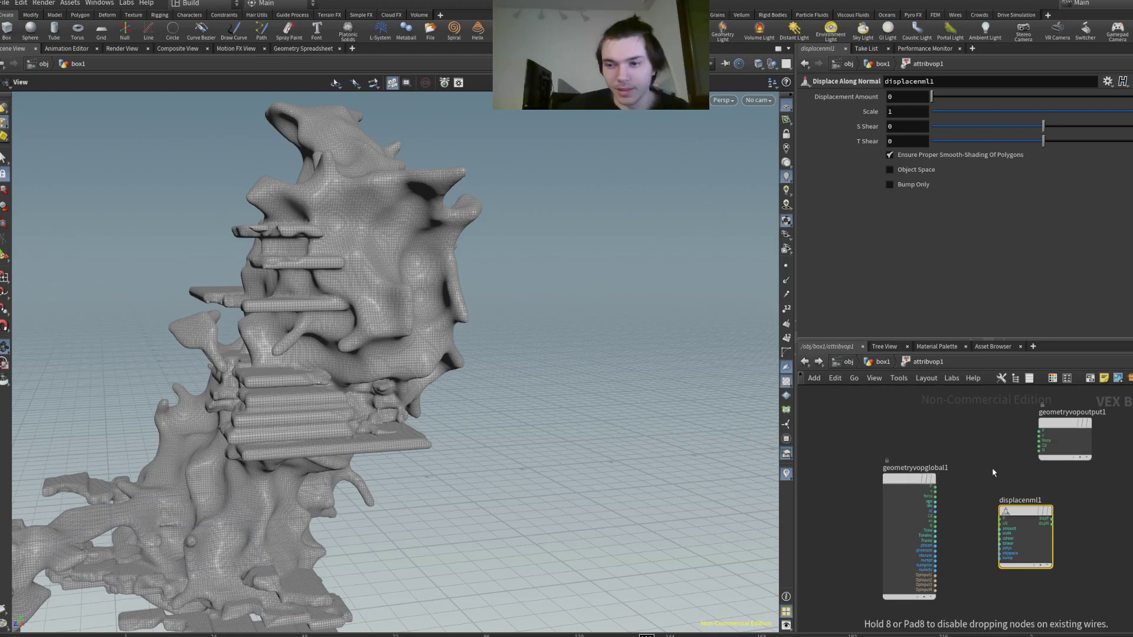
left_click(993, 467)
scroll(1030, 509, "up", 5)
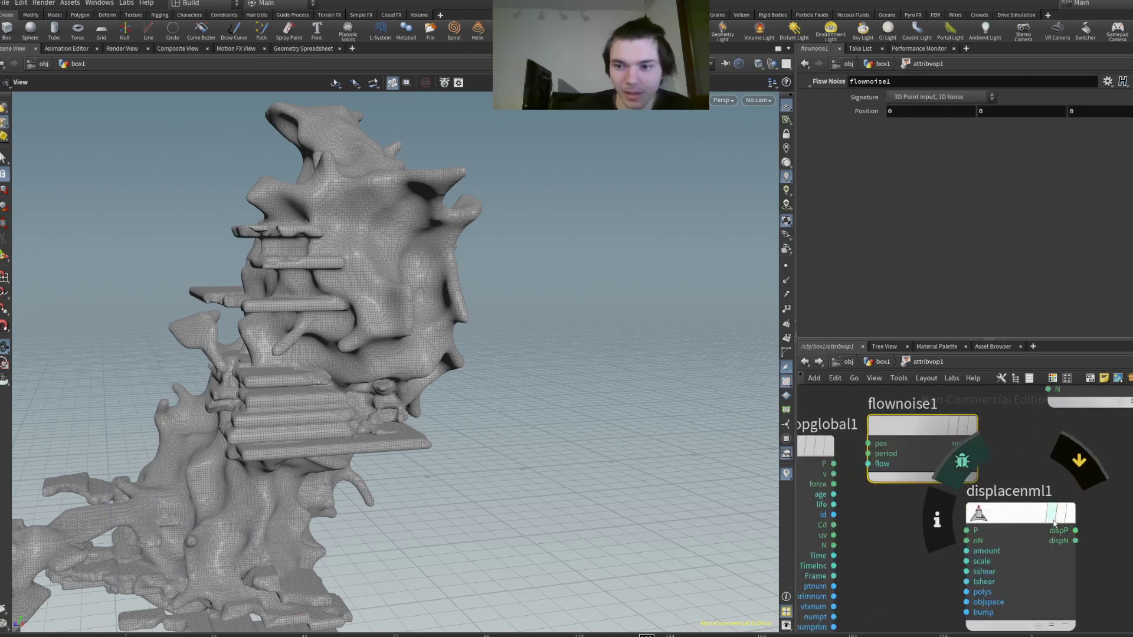
middle_click_drag(1057, 534, 1014, 571)
left_click_drag(1033, 568, 1039, 491)
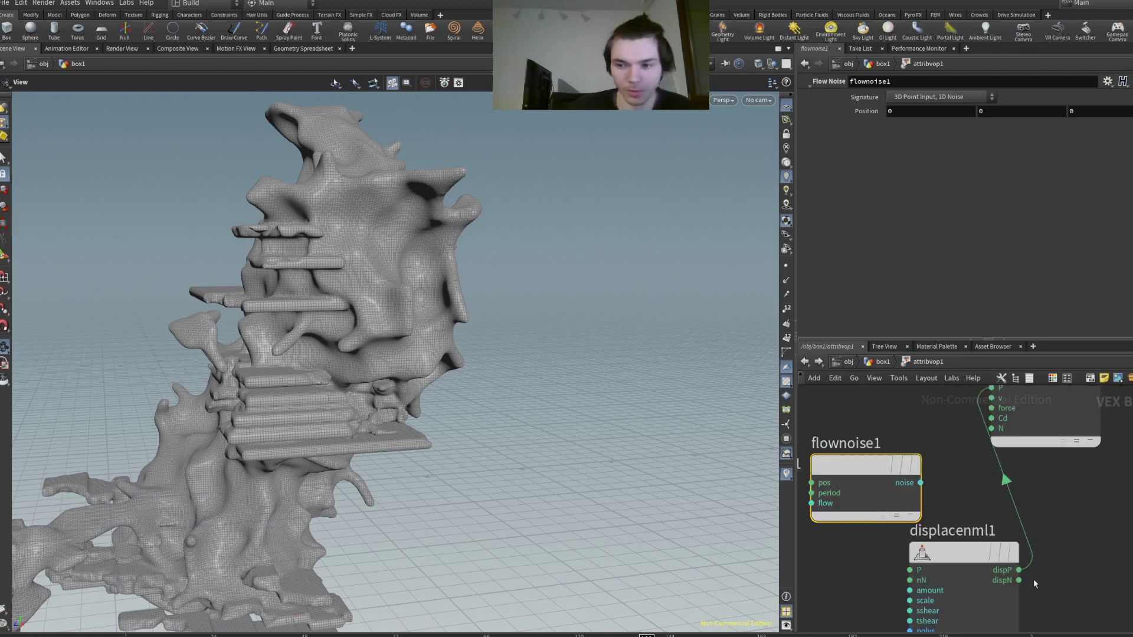
left_click_drag(1019, 580, 1002, 438)
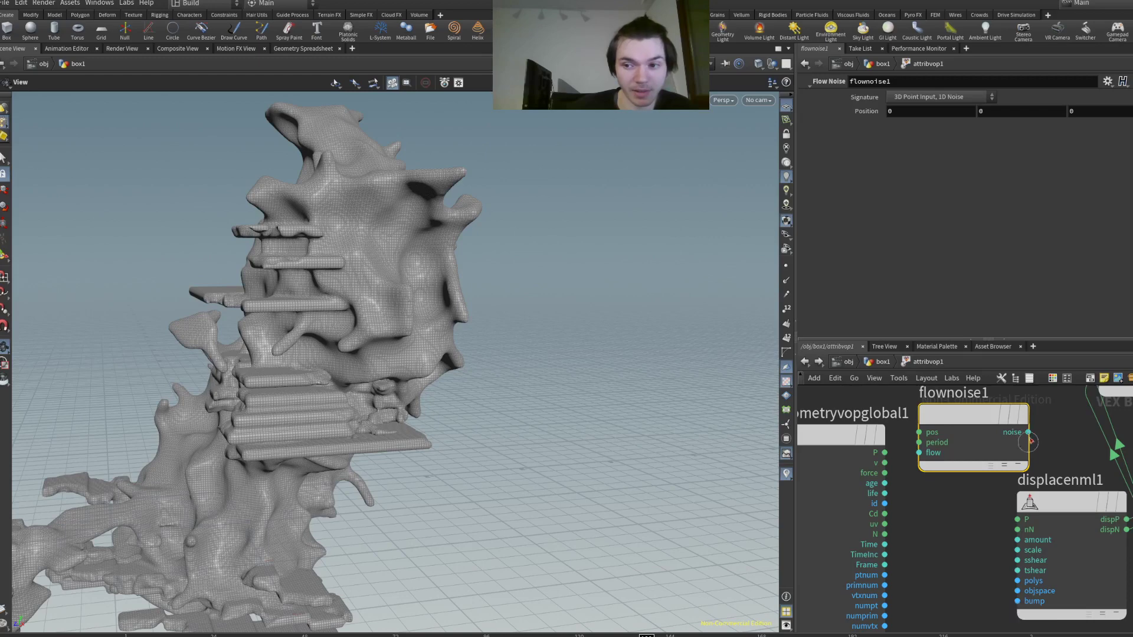
- Connect the Flow Noise output to the displacement amount and the global P to the noise's pos input
left_click_drag(1028, 432, 1054, 549)
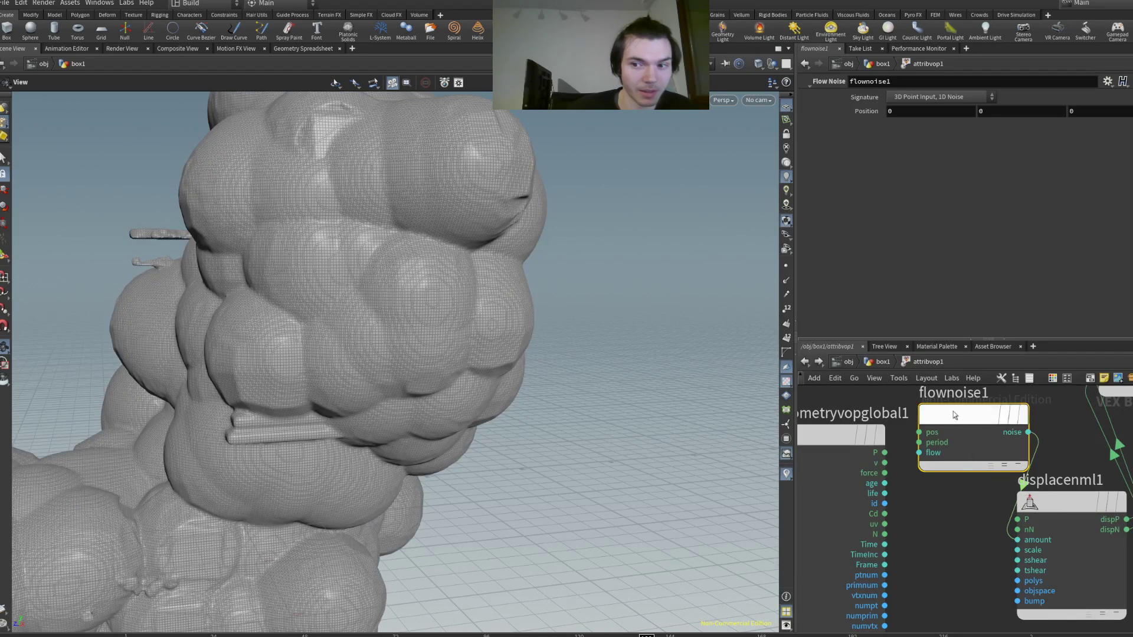
left_click_drag(884, 452, 916, 434)
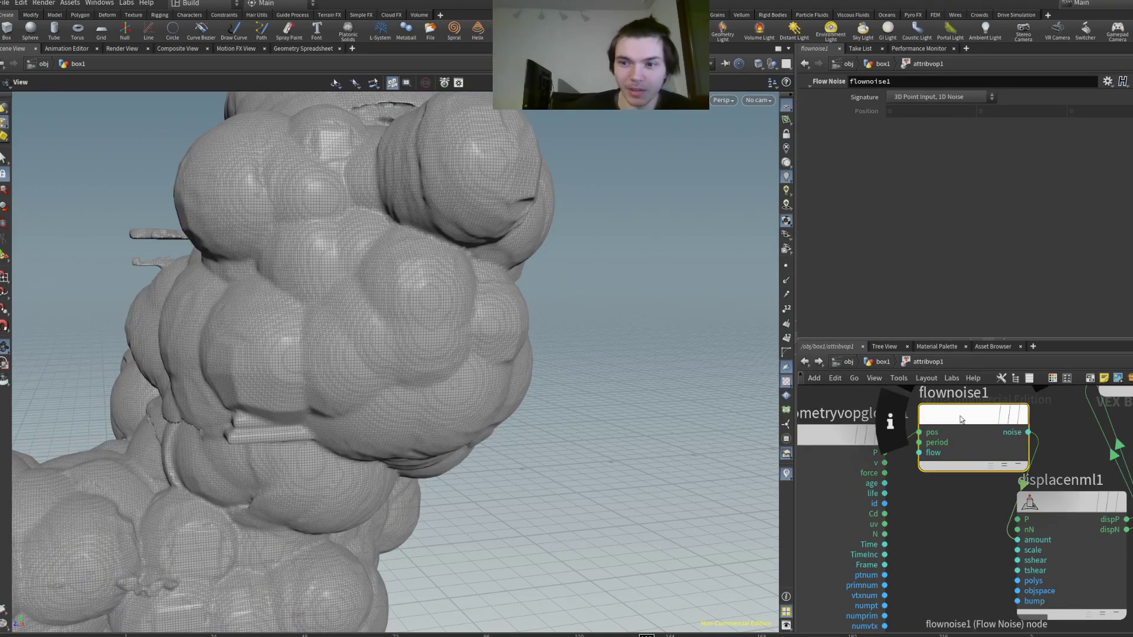
left_click_drag(1009, 404, 990, 423)
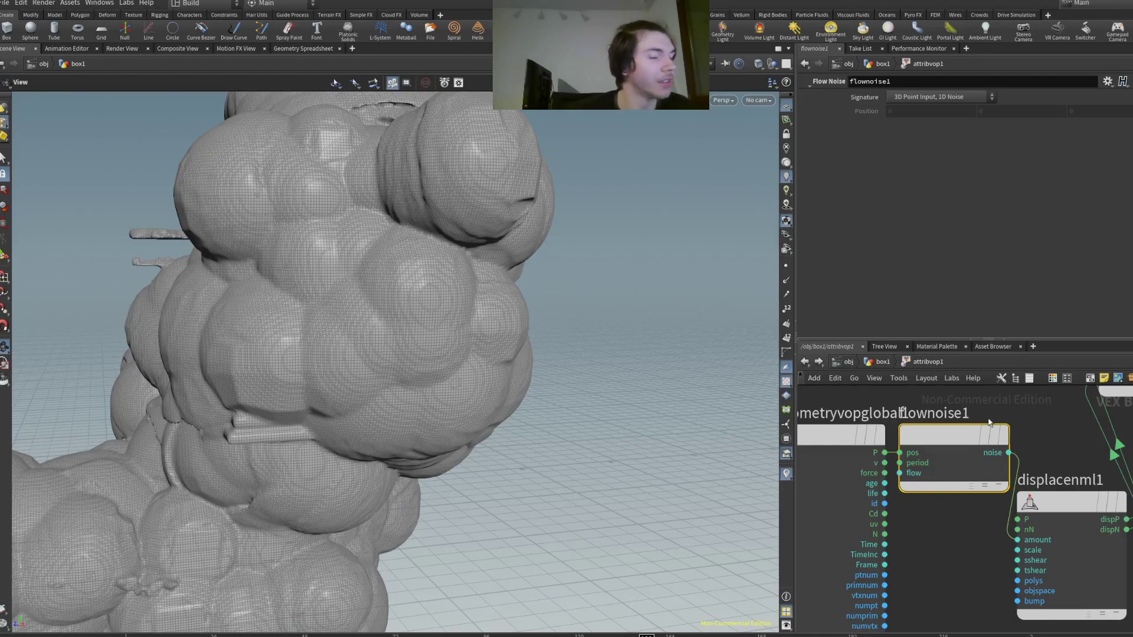
- Replace the Flow Noise node with a Curl Noise node between the global P and the displacement amount
key("Delete")
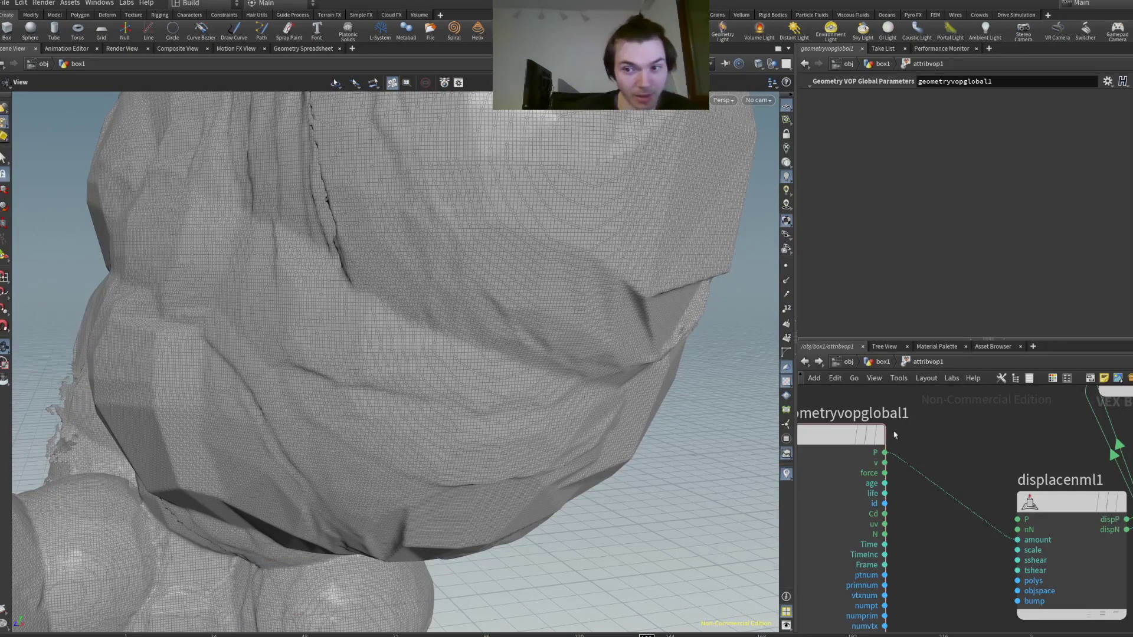
key("ctrl+v")
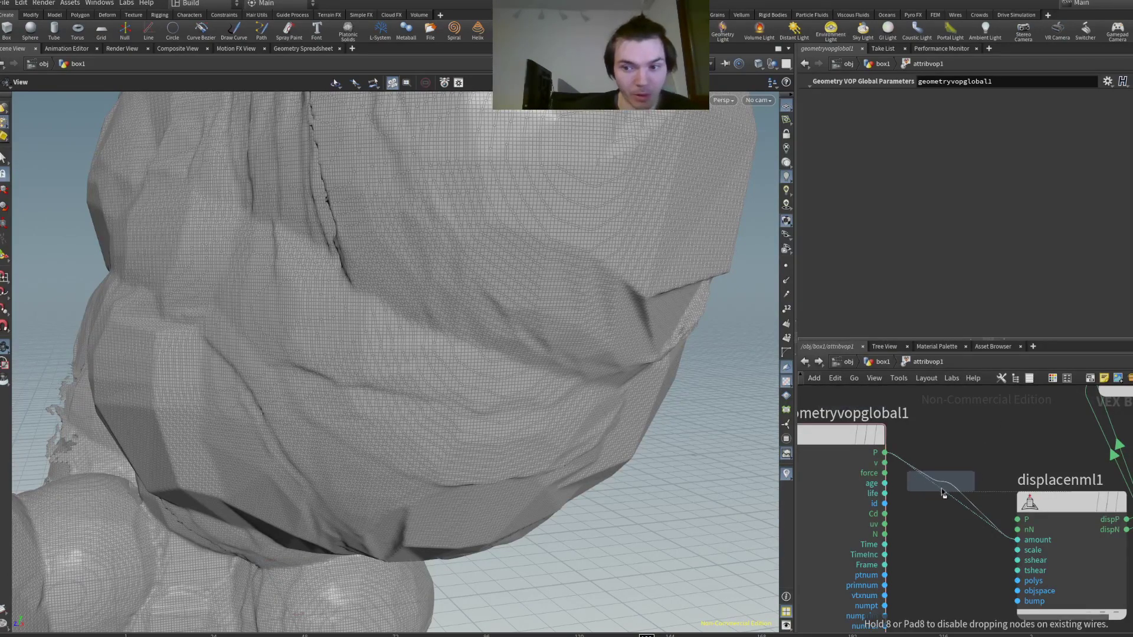
key("Escape")
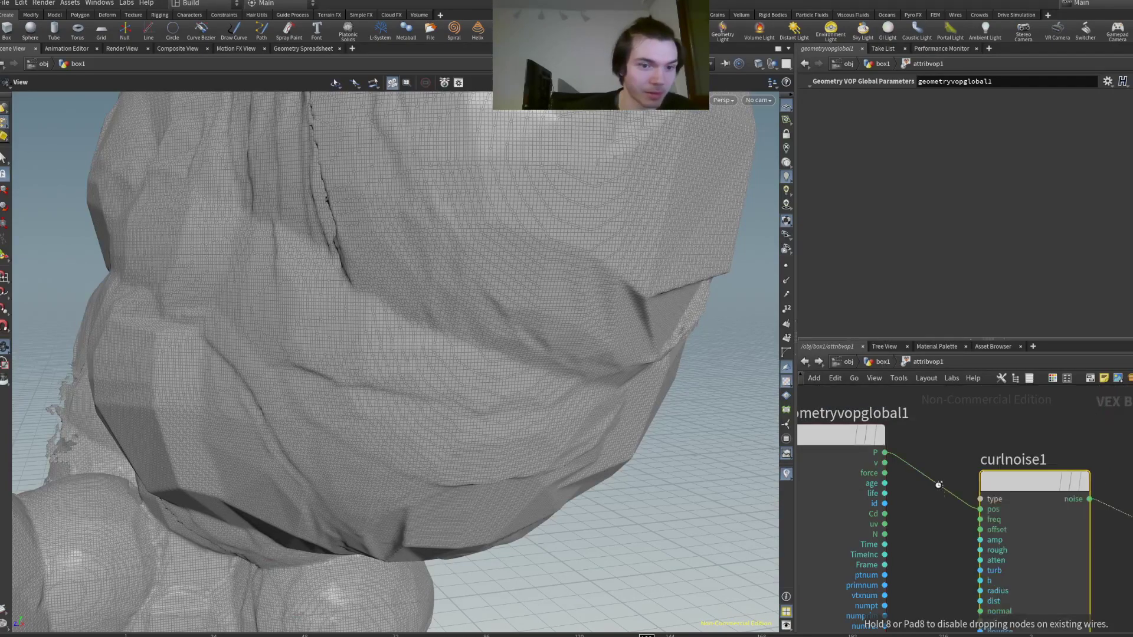
left_click(941, 492)
- Lower the curl noise's amplitude to -0.245 and check the displaced form from several angles
left_click_drag(371, 421, 502, 434)
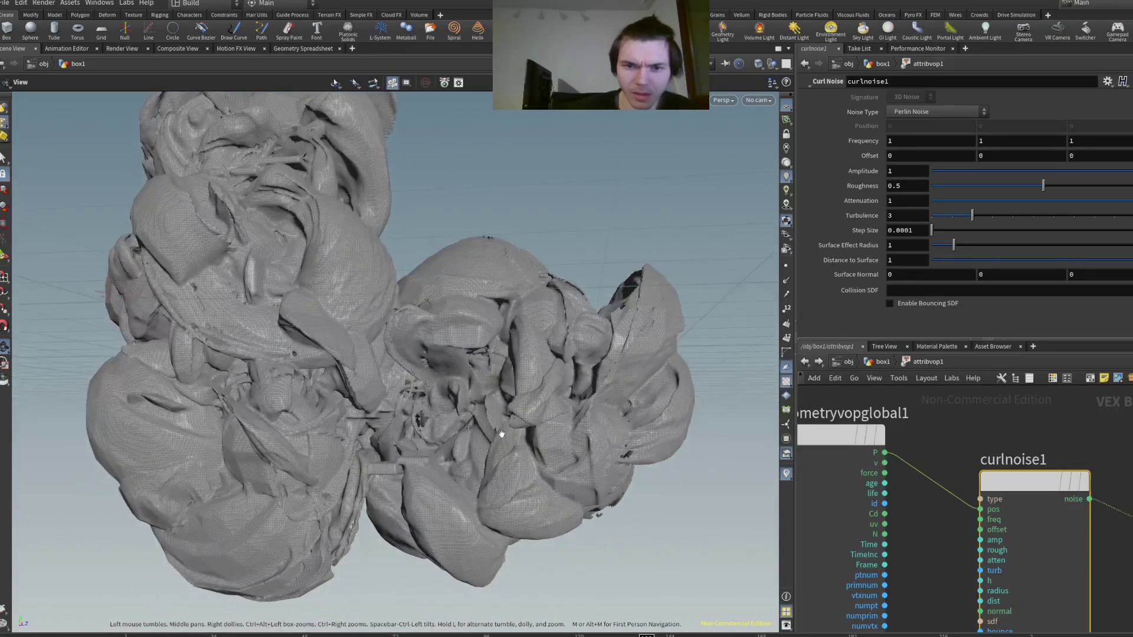
left_click(1016, 170)
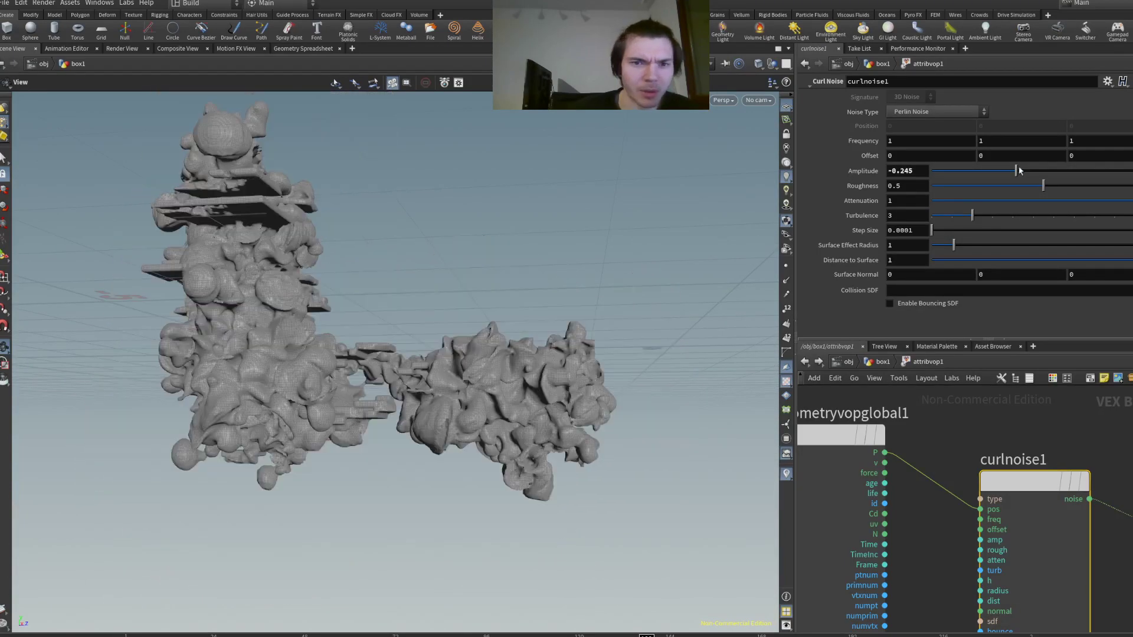
left_click_drag(679, 283, 502, 348)
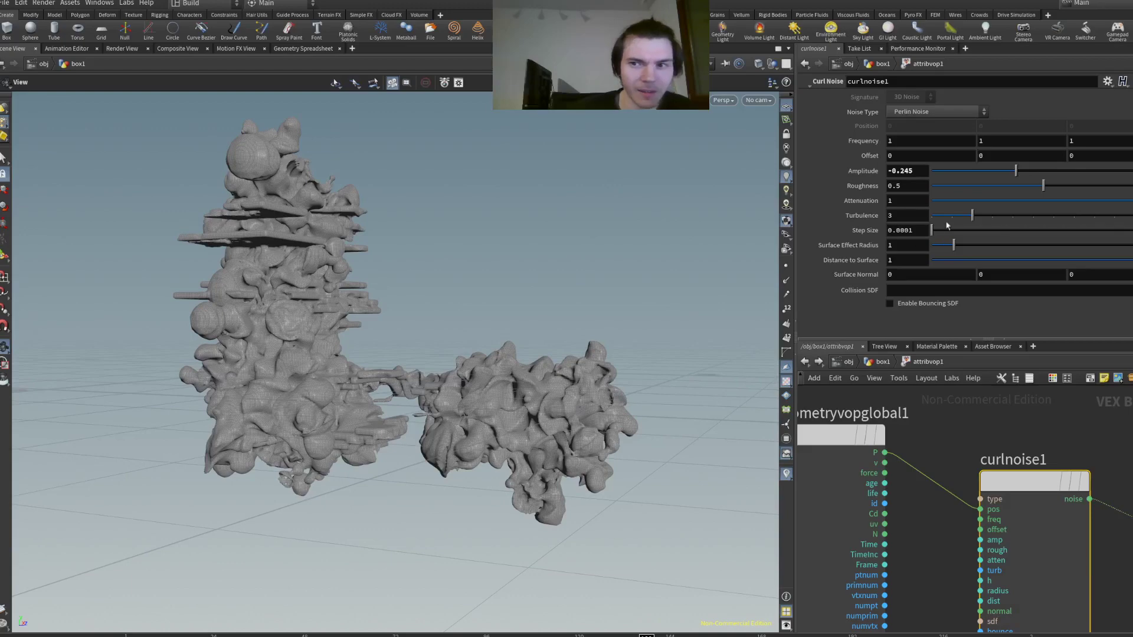
- Try curl noise roughness values of 0.743 and 0.865, settle on 0.666 and inspect the form
left_click_drag(1056, 186, 1098, 186)
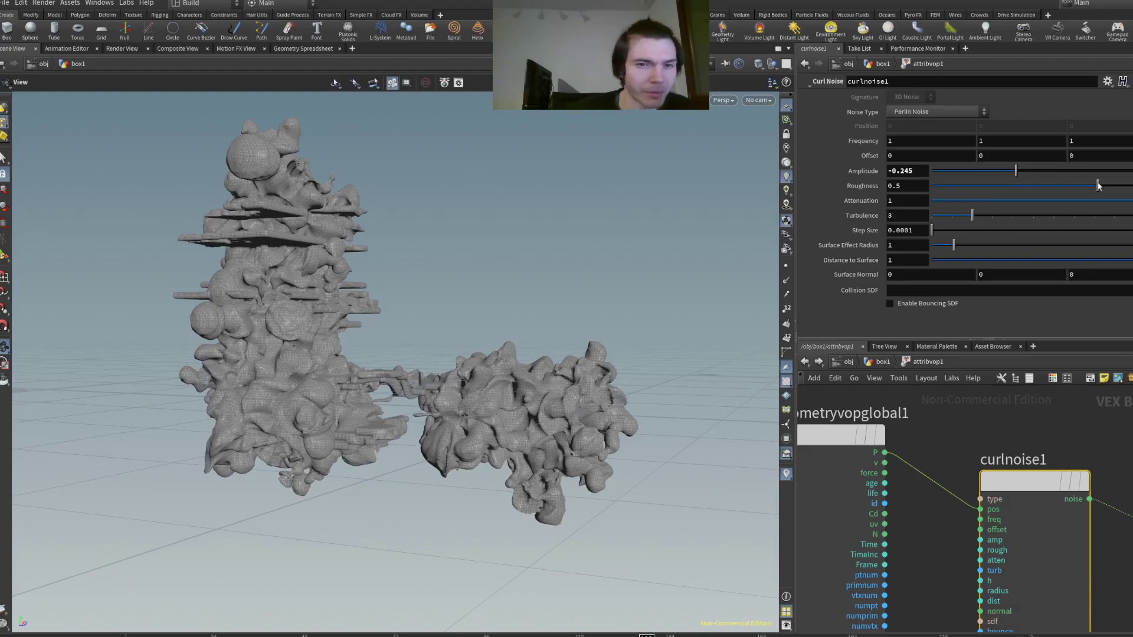
left_click_drag(1098, 186, 1098, 186)
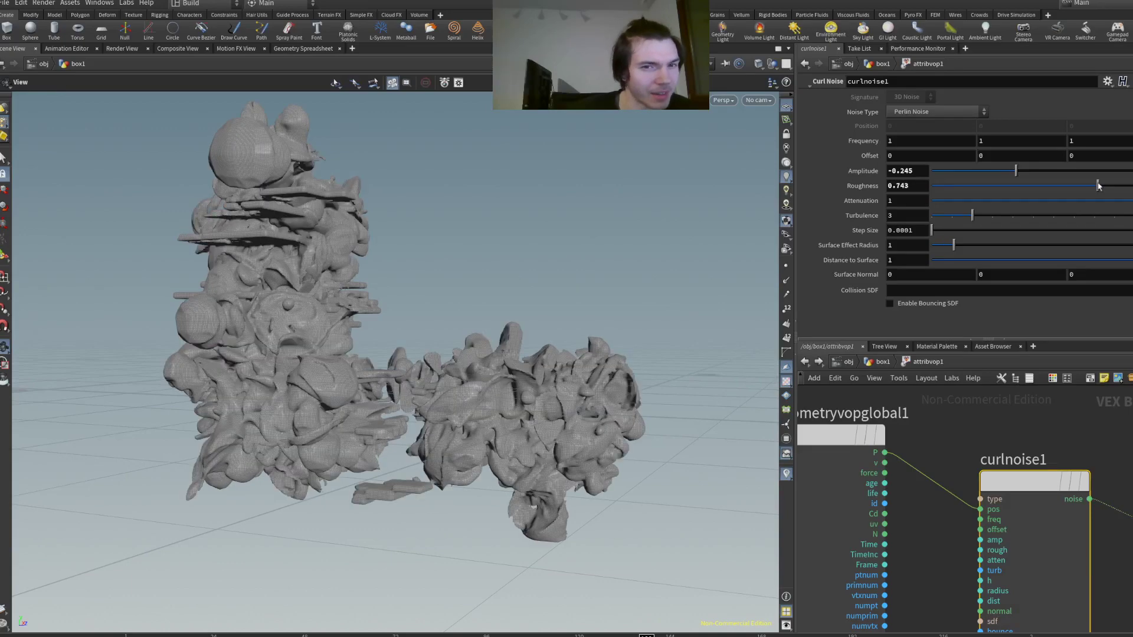
left_click_drag(526, 311, 581, 292)
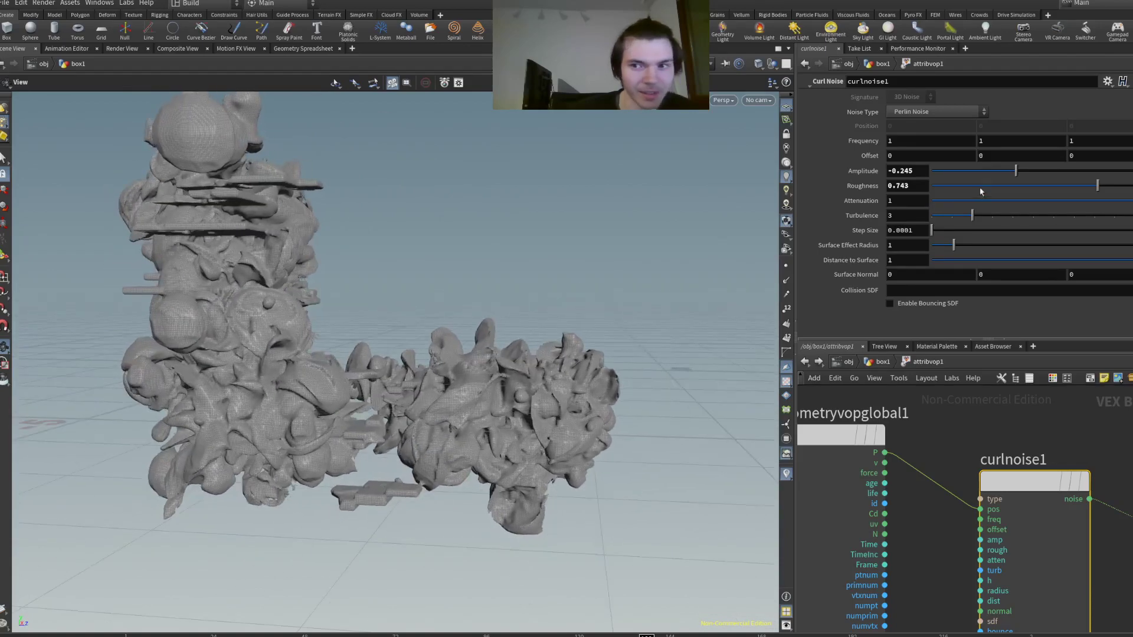
left_click_drag(1097, 185, 1125, 185)
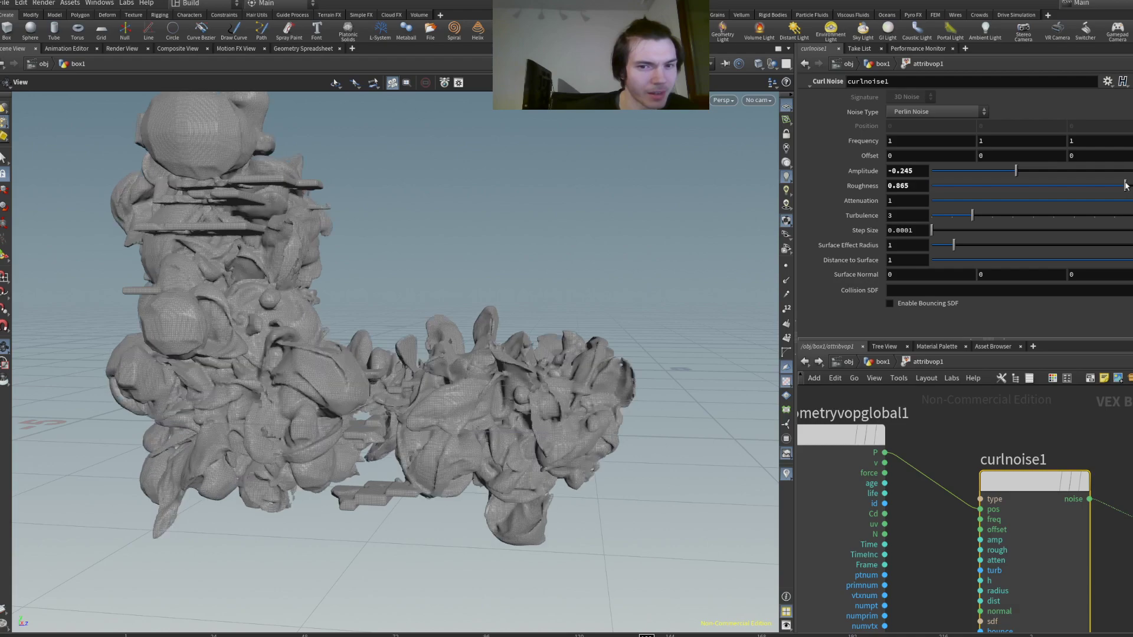
left_click(1082, 186)
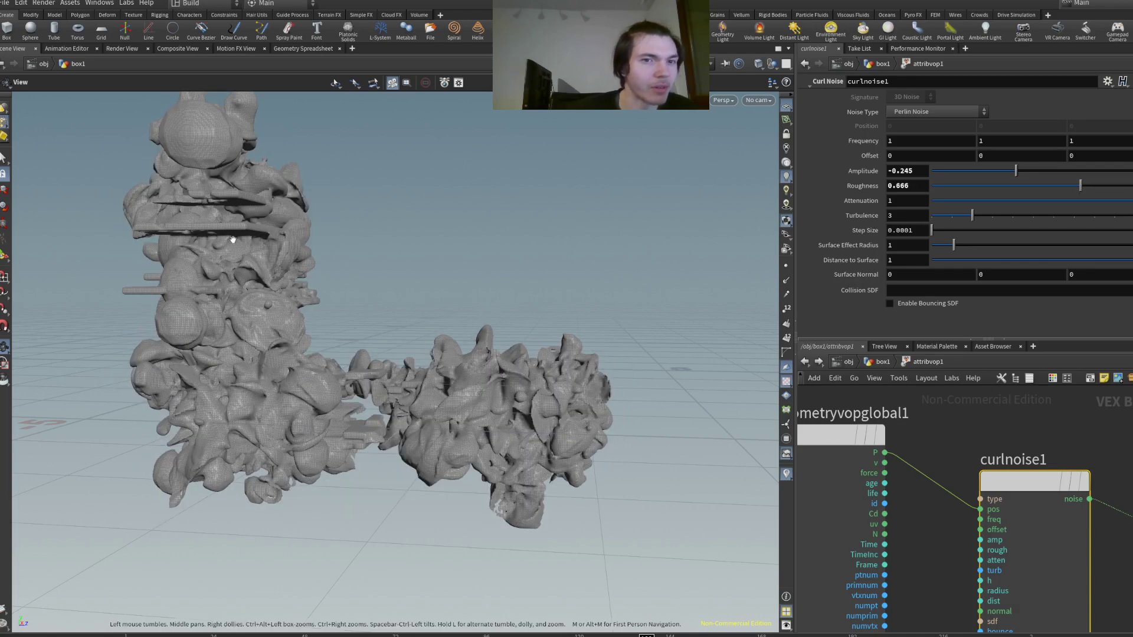
left_click_drag(233, 239, 213, 205)
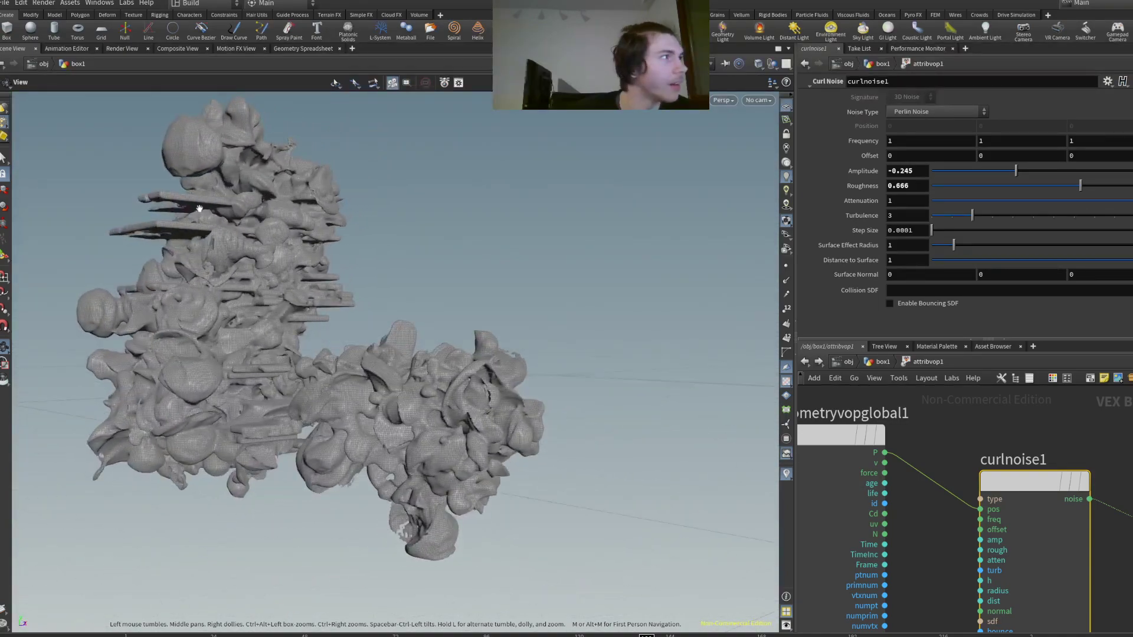
mouse_move(273, 364)
left_mouse_down()
mouse_move(484, 383)
mouse_move(466, 345)
left_mouse_up()
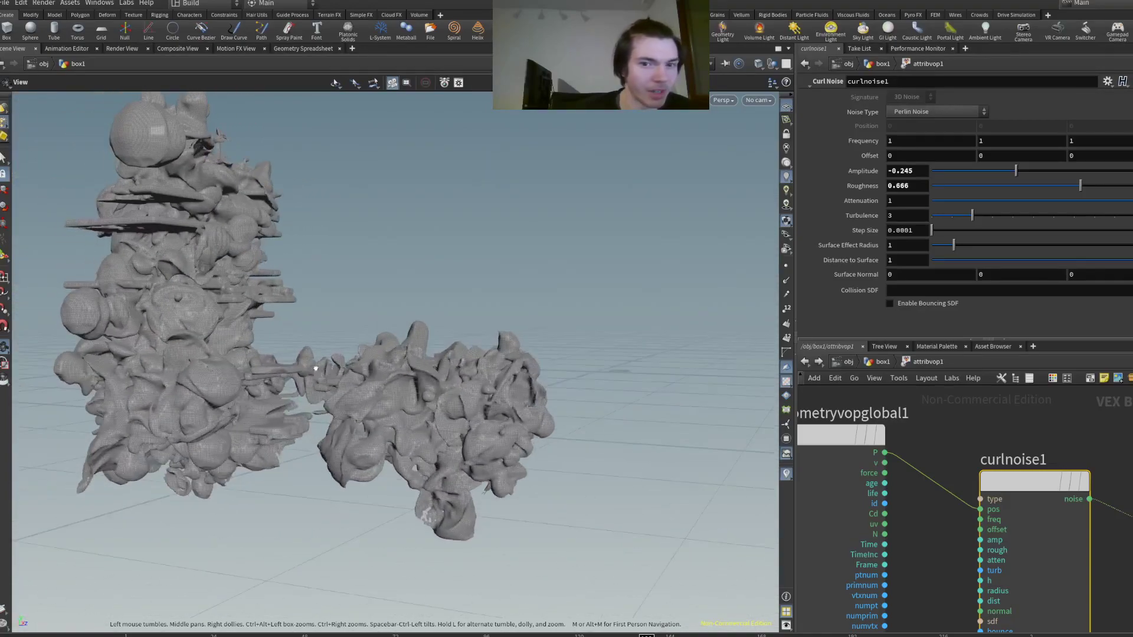
- Try curl noise turbulence values of 4, 1 and 2, comparing the displaced form, and return it to 3
left_click(1002, 220)
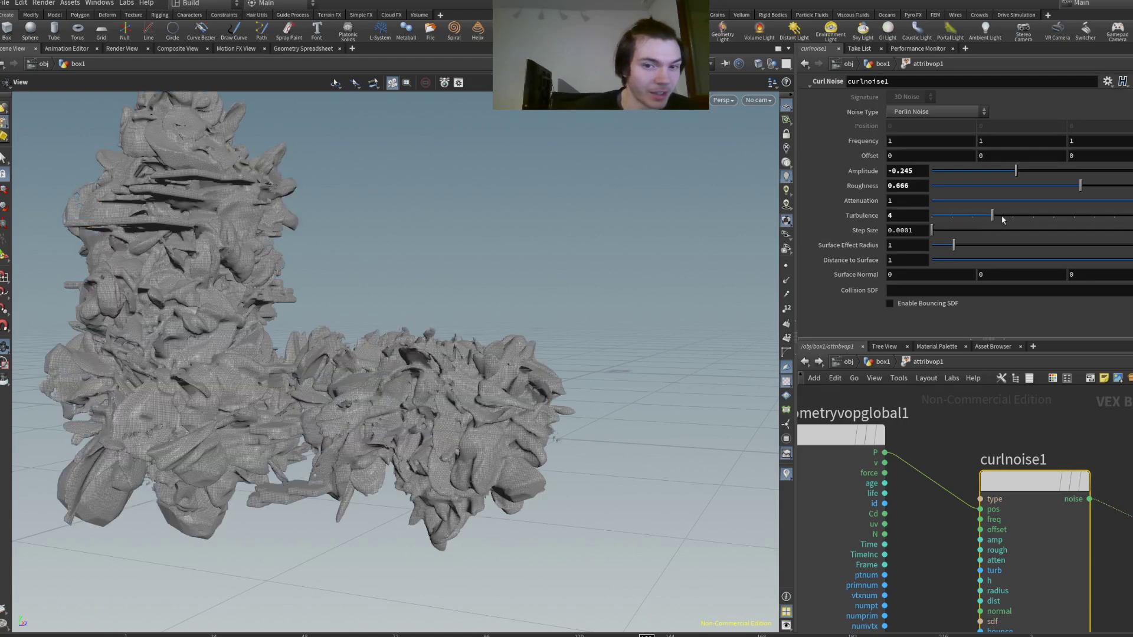
left_click_drag(431, 319, 592, 304)
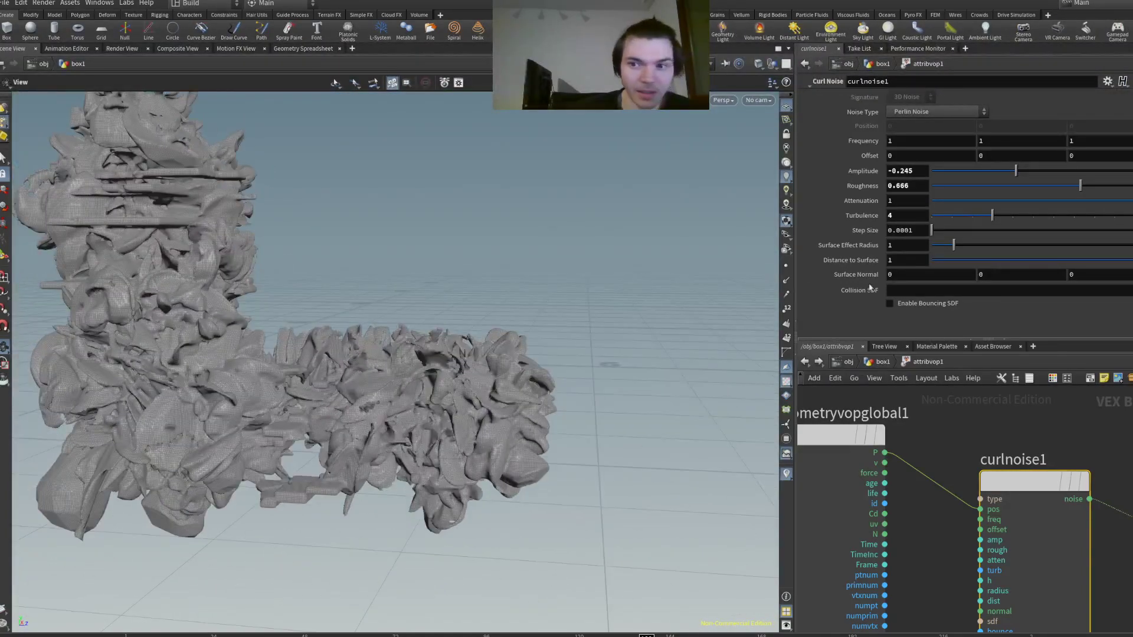
left_click(933, 216)
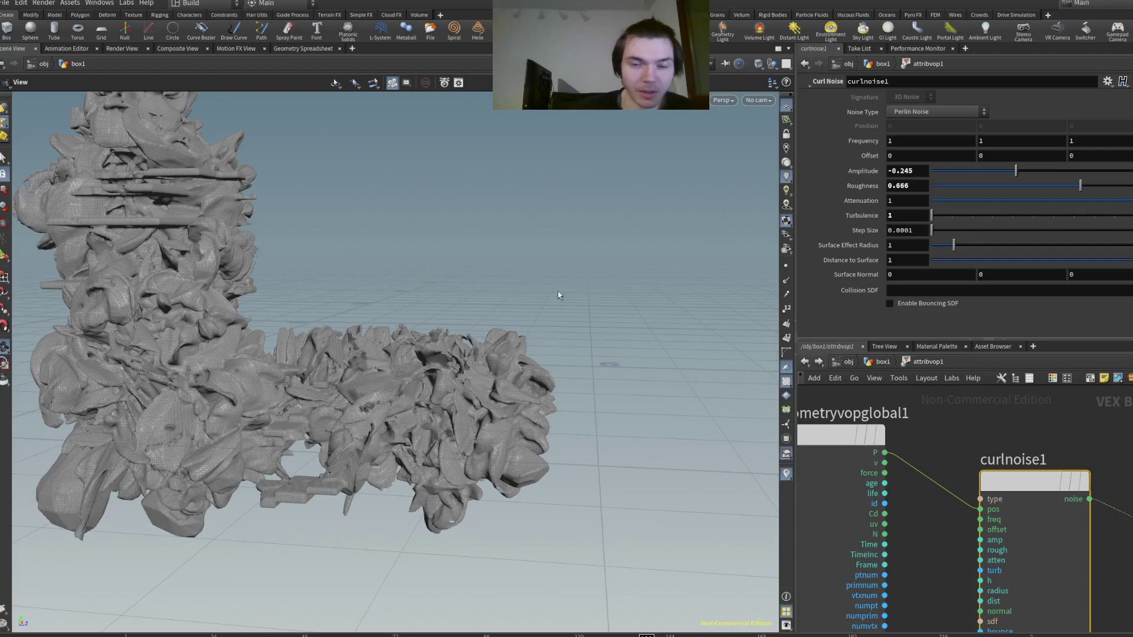
left_click_drag(556, 291, 463, 280)
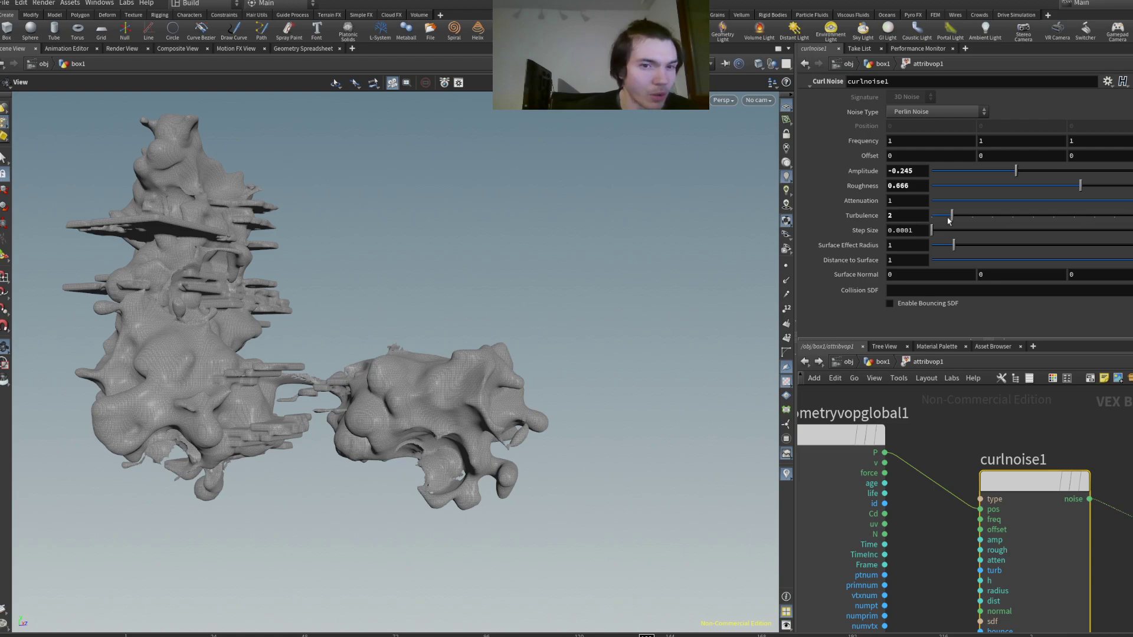
left_click_drag(449, 319, 395, 314)
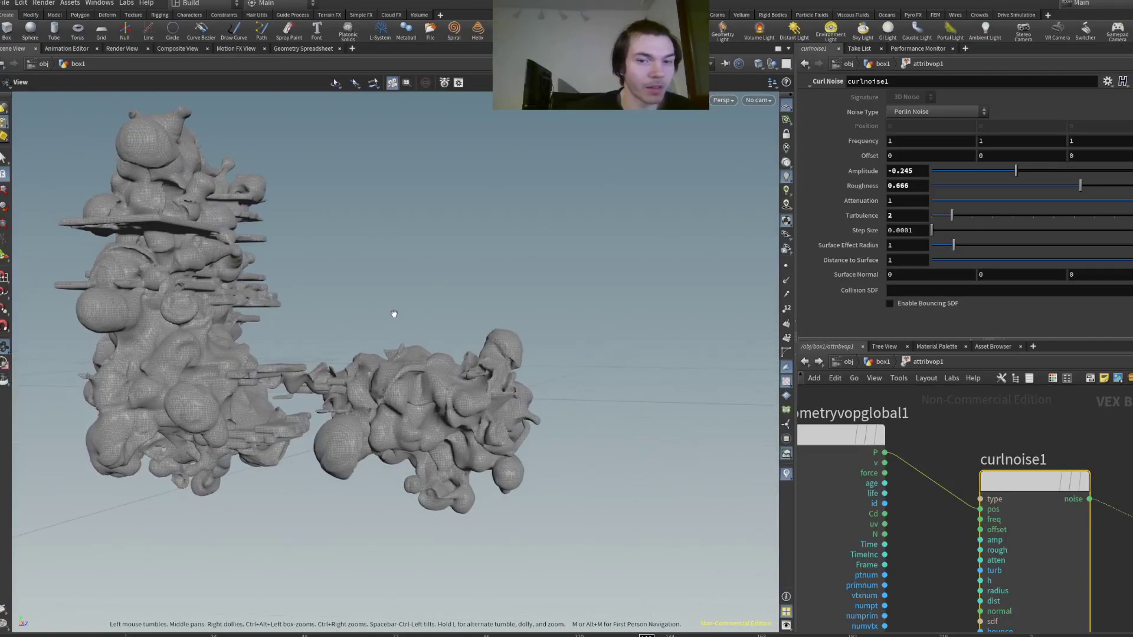
left_click_drag(961, 217, 968, 218)
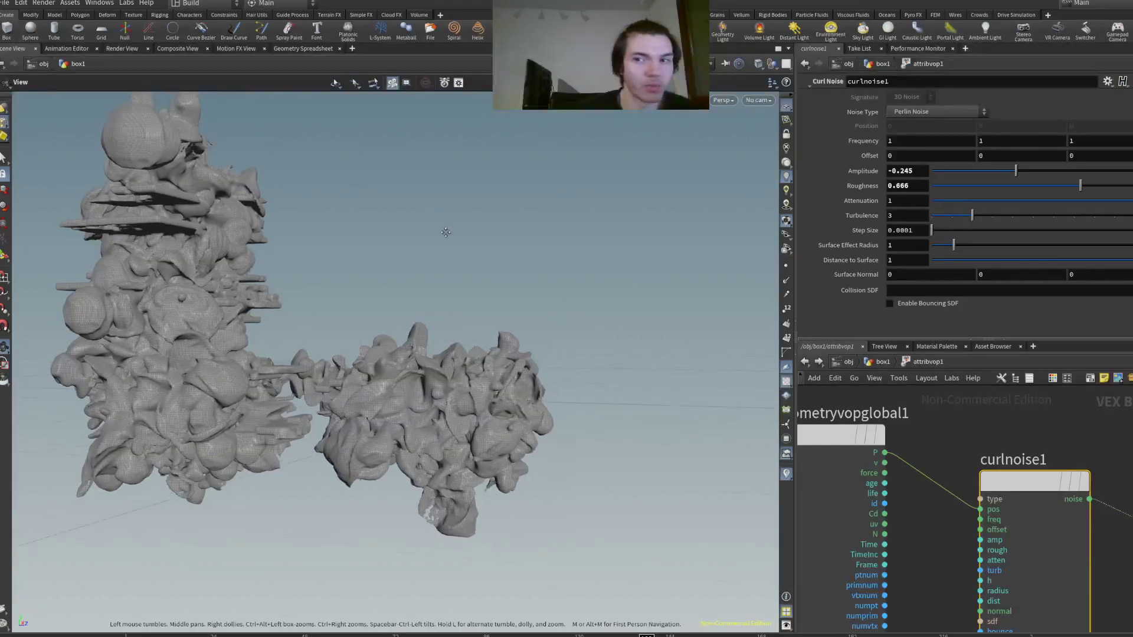
- Set the curl noise's amplitude to 0.382 and its noise type to Alligator Noise, and examine the displaced form
left_click(1037, 172)
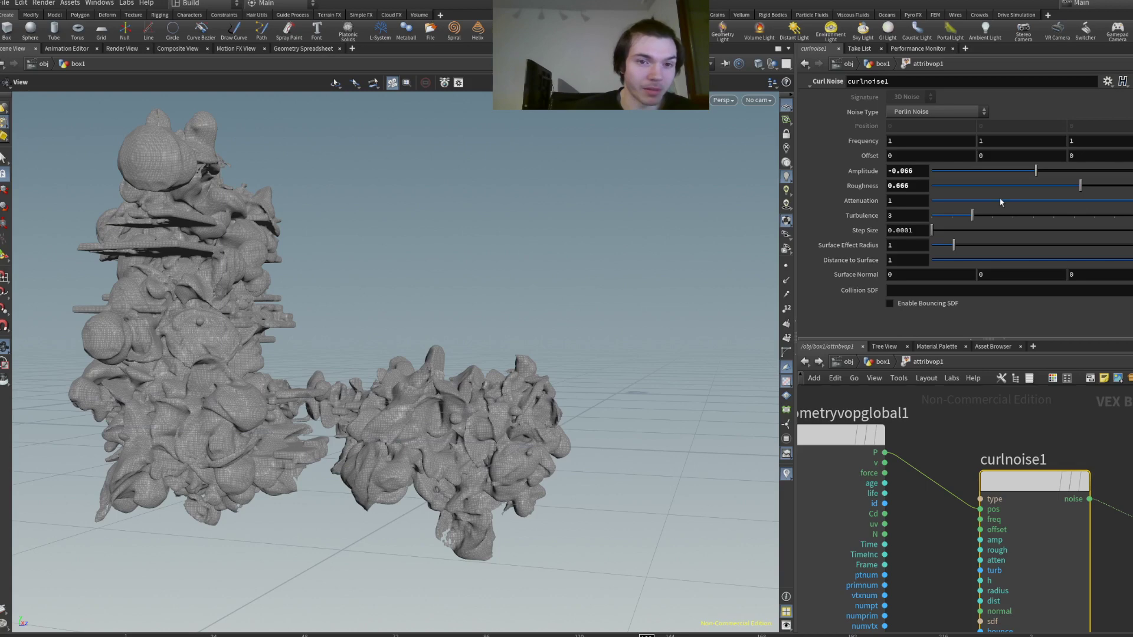
left_click(1087, 171)
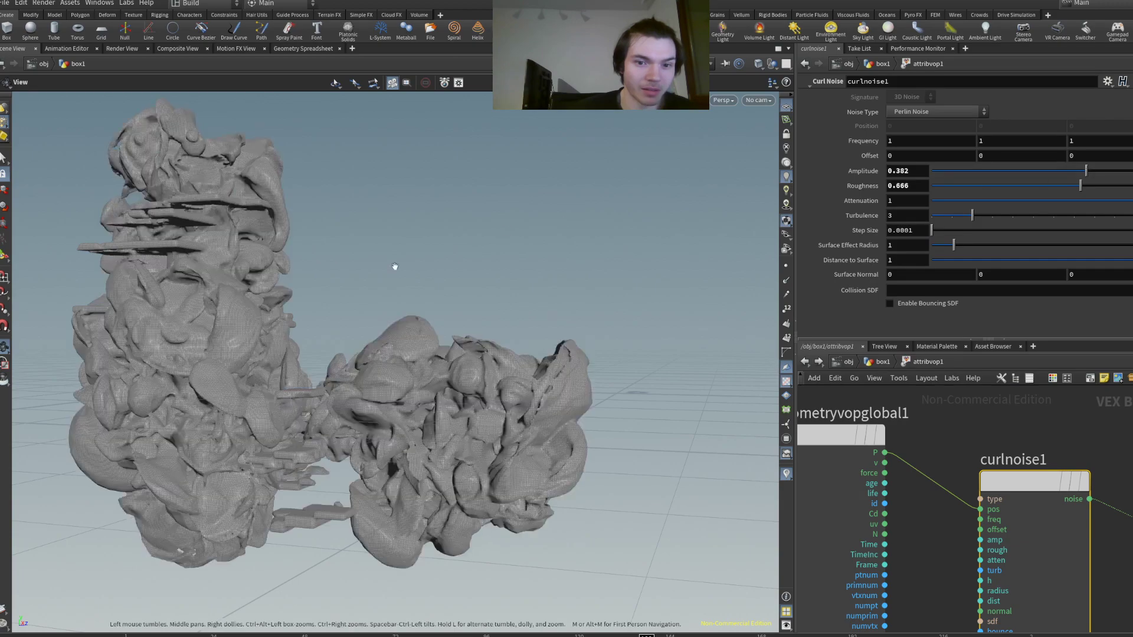
left_click_drag(395, 265, 479, 260)
left_click_drag(410, 222, 378, 277)
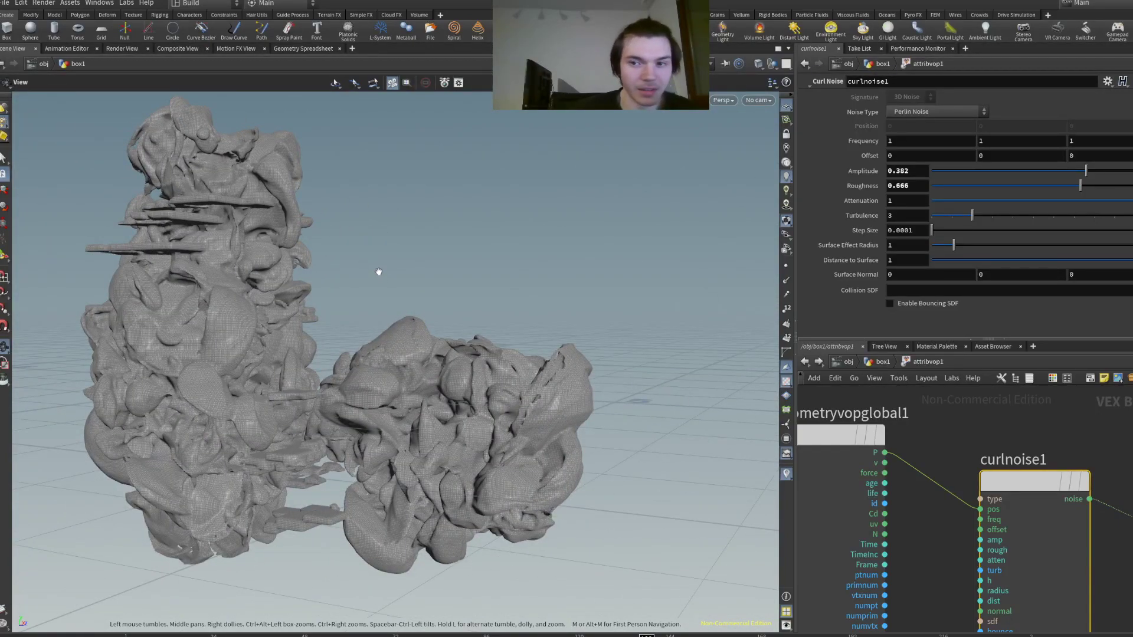
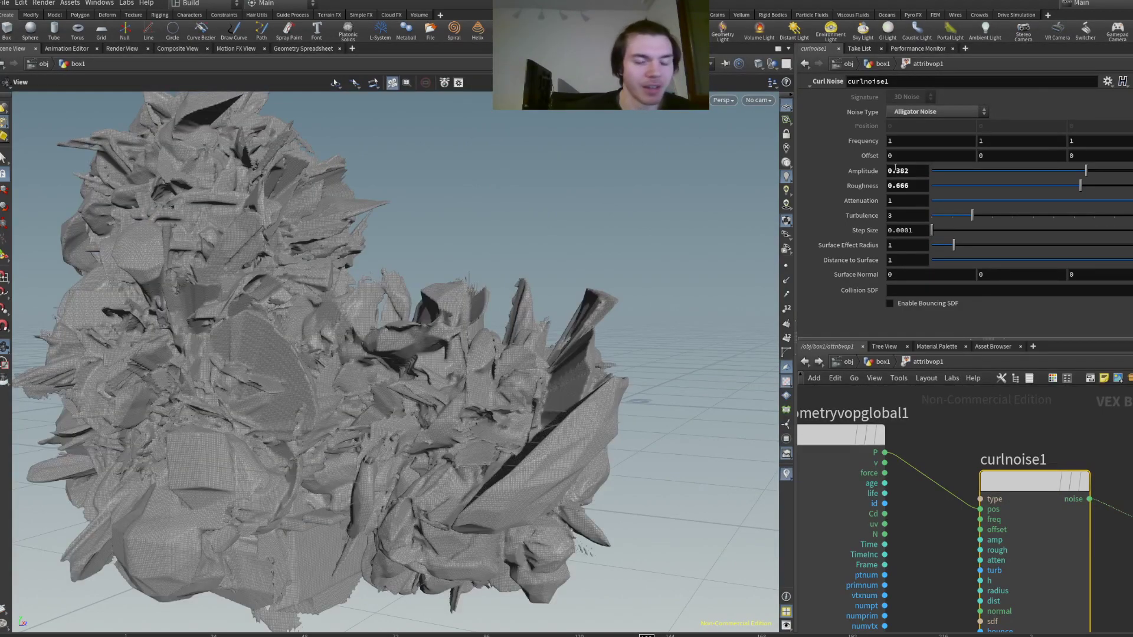
left_click_drag(602, 182, 354, 260)
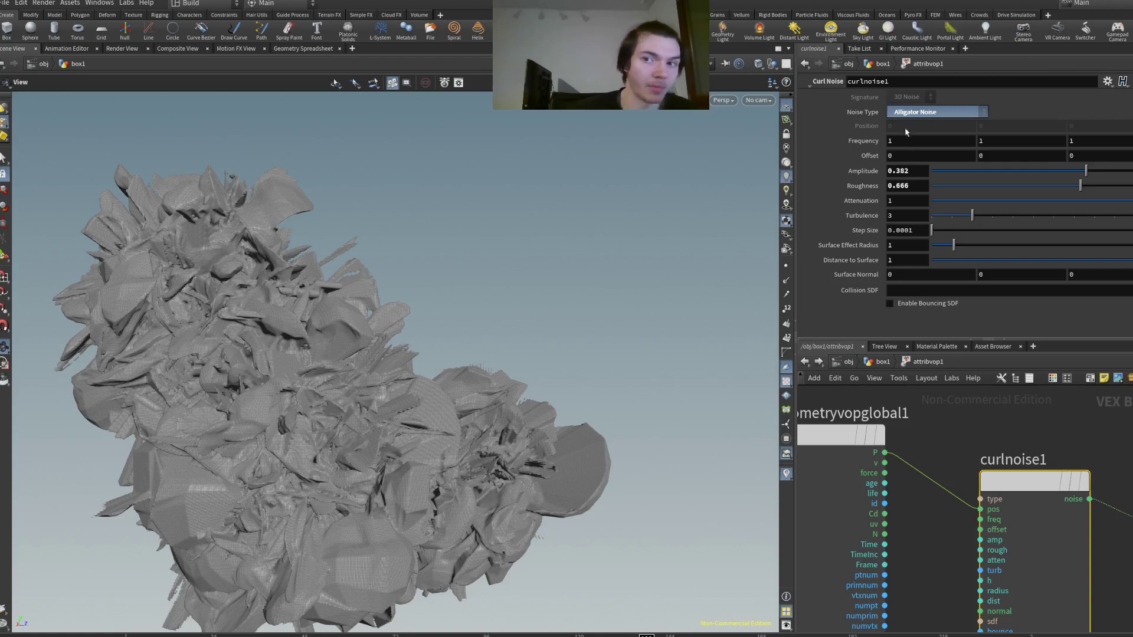
- Set the curl noise's noise type to Perlin Noise and examine the displaced form up close from several angles
left_click(834, 141)
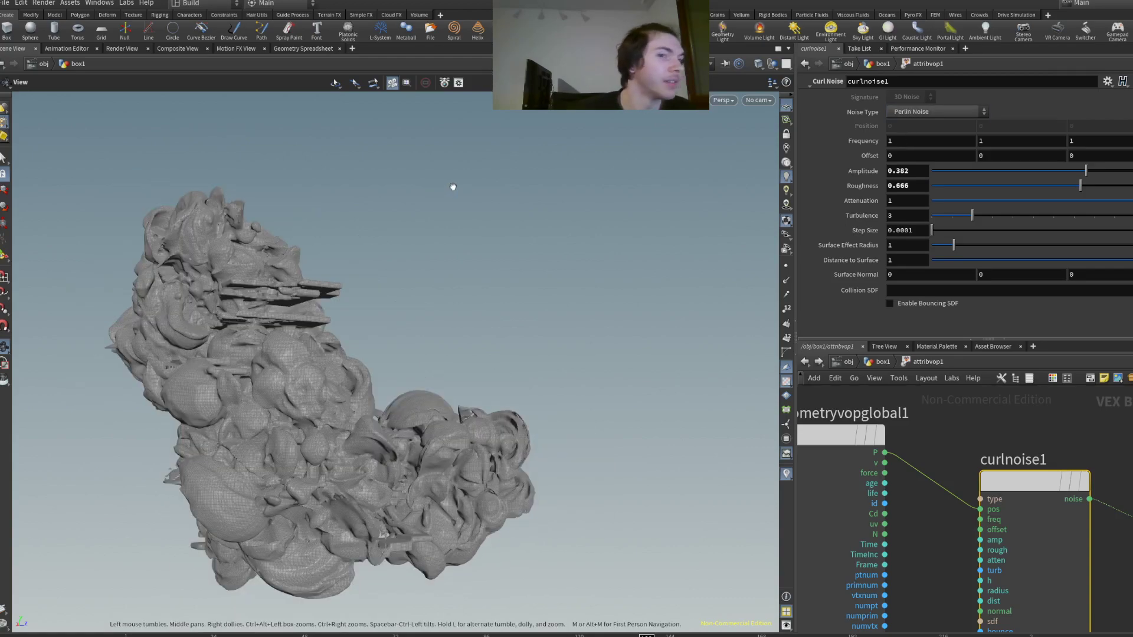
left_click_drag(452, 187, 506, 288)
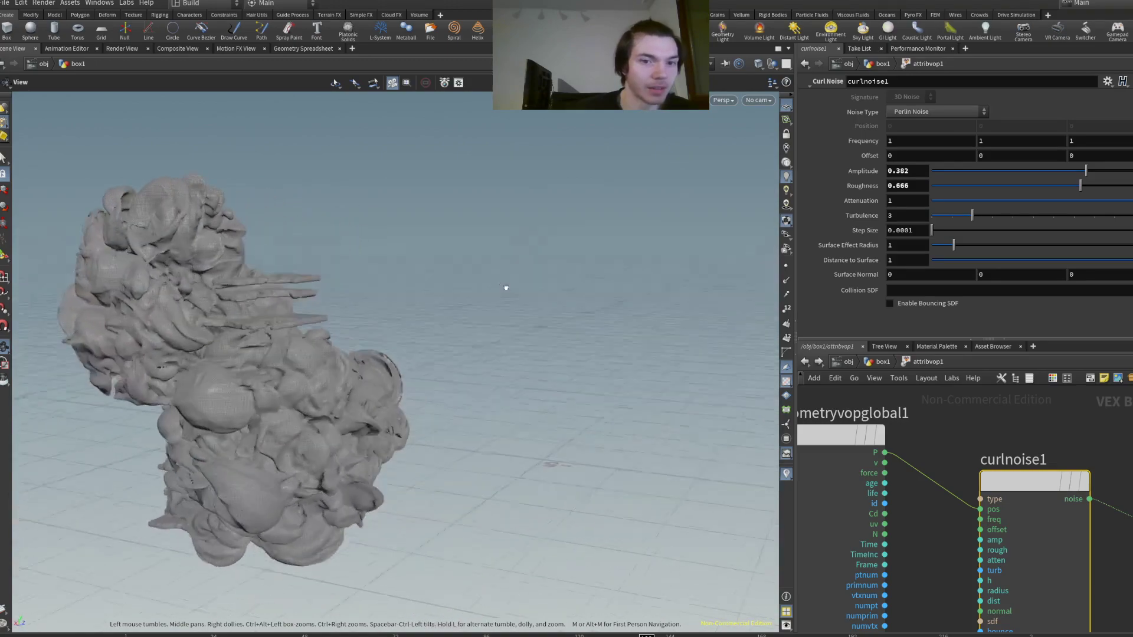
scroll(263, 289, "up", 10)
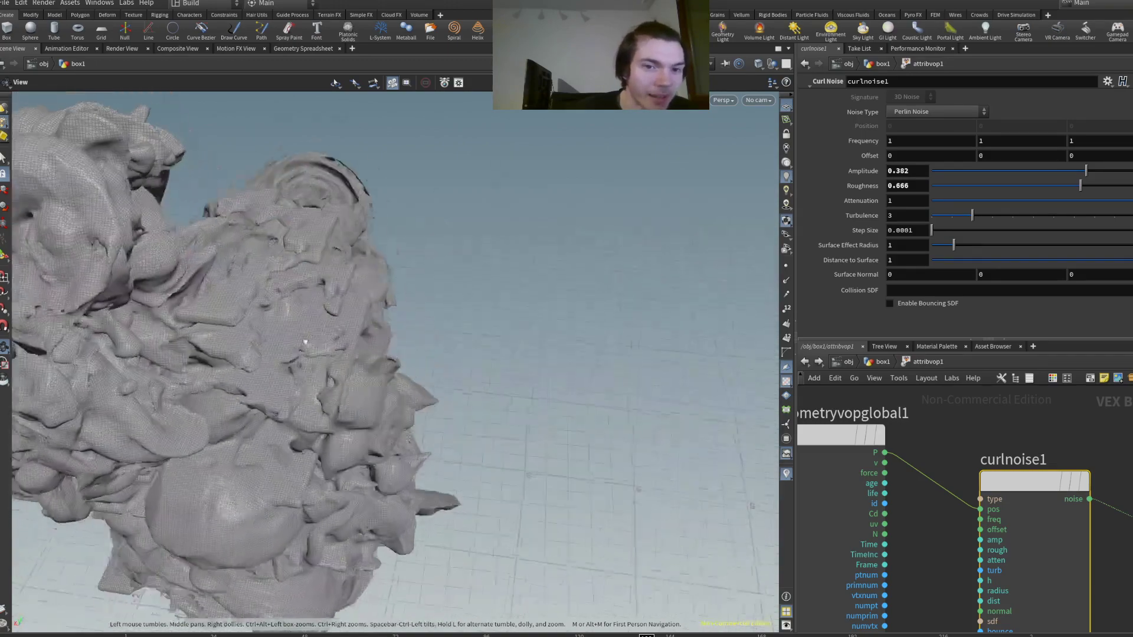
left_click_drag(305, 341, 277, 257)
left_click_drag(250, 147, 356, 266)
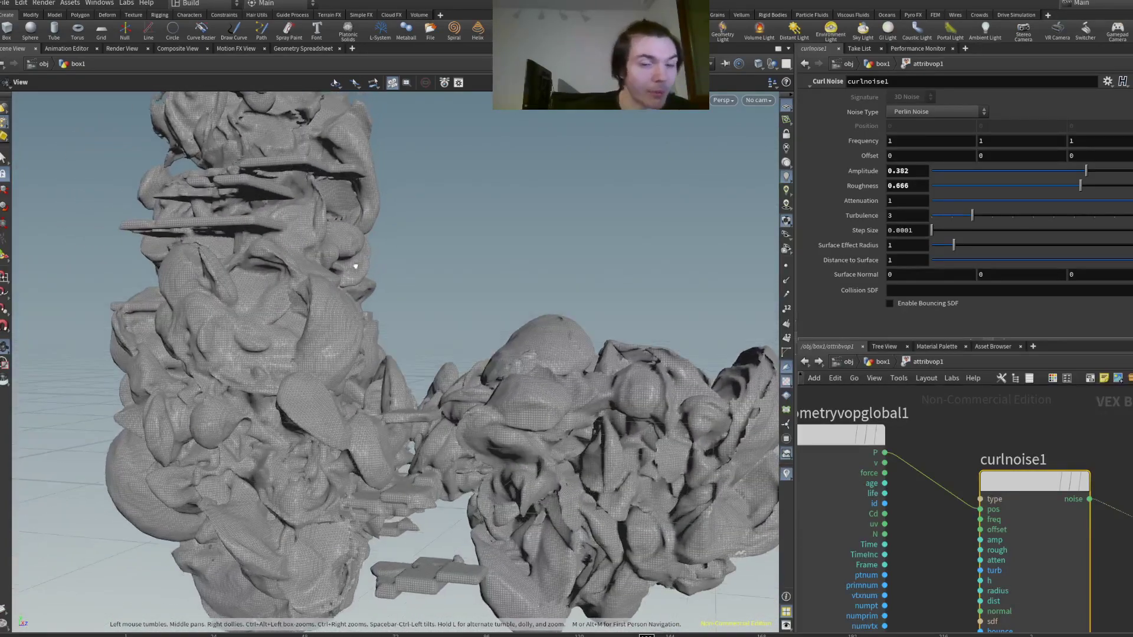
- Return from the Attribute VOP to the box1 network and view the whole displaced form
left_click(804, 361)
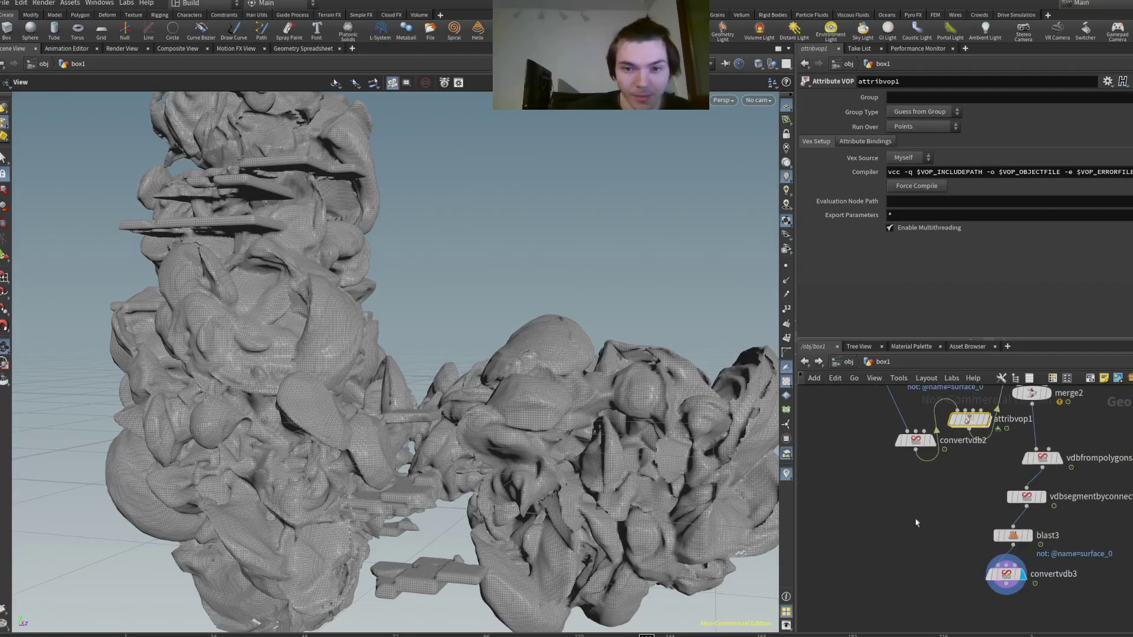
mouse_move(495, 505)
left_mouse_down()
mouse_move(640, 562)
mouse_move(429, 494)
mouse_move(464, 477)
mouse_move(505, 524)
left_mouse_up()
scroll(407, 450, "down", 5)
left_click_drag(407, 450, 454, 482)
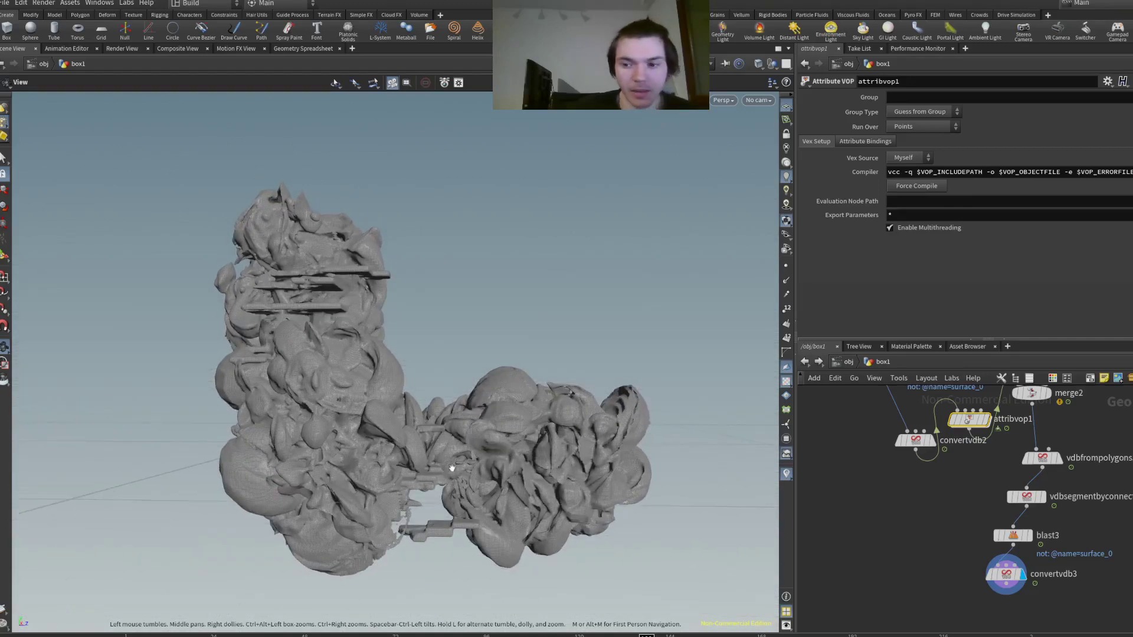
mouse_move(514, 411)
left_mouse_down()
mouse_move(495, 429)
mouse_move(733, 385)
mouse_move(537, 420)
mouse_move(614, 376)
mouse_move(574, 346)
mouse_move(503, 384)
mouse_move(537, 409)
left_mouse_up()
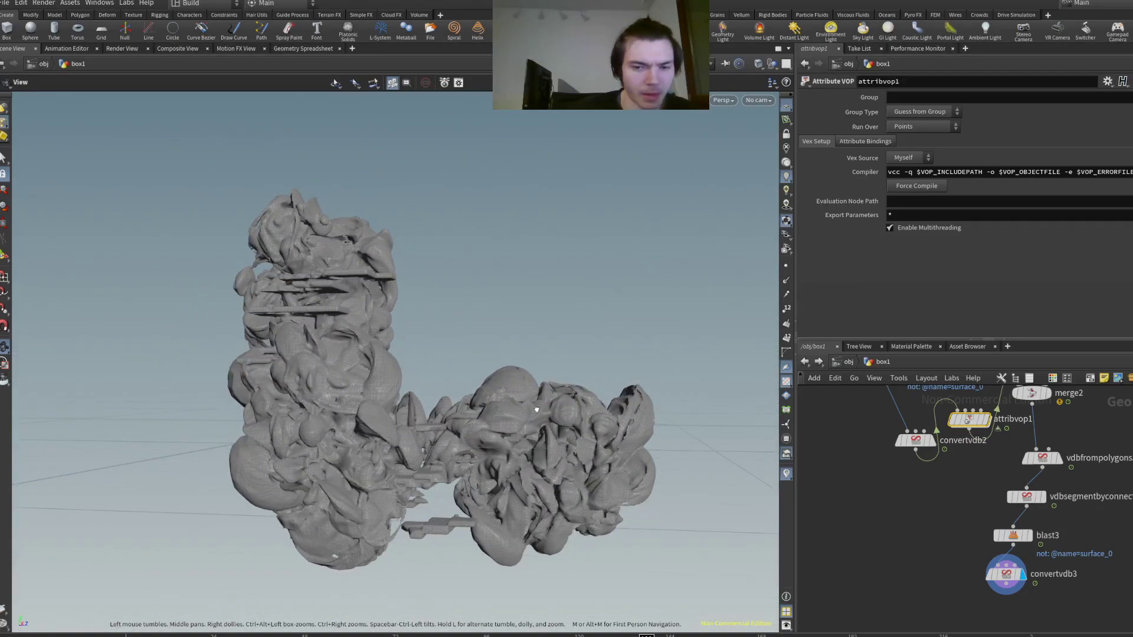
- Add a Copy and Transform node after convertvdb3, connect it and display its output
middle_click_drag(951, 621, 944, 580)
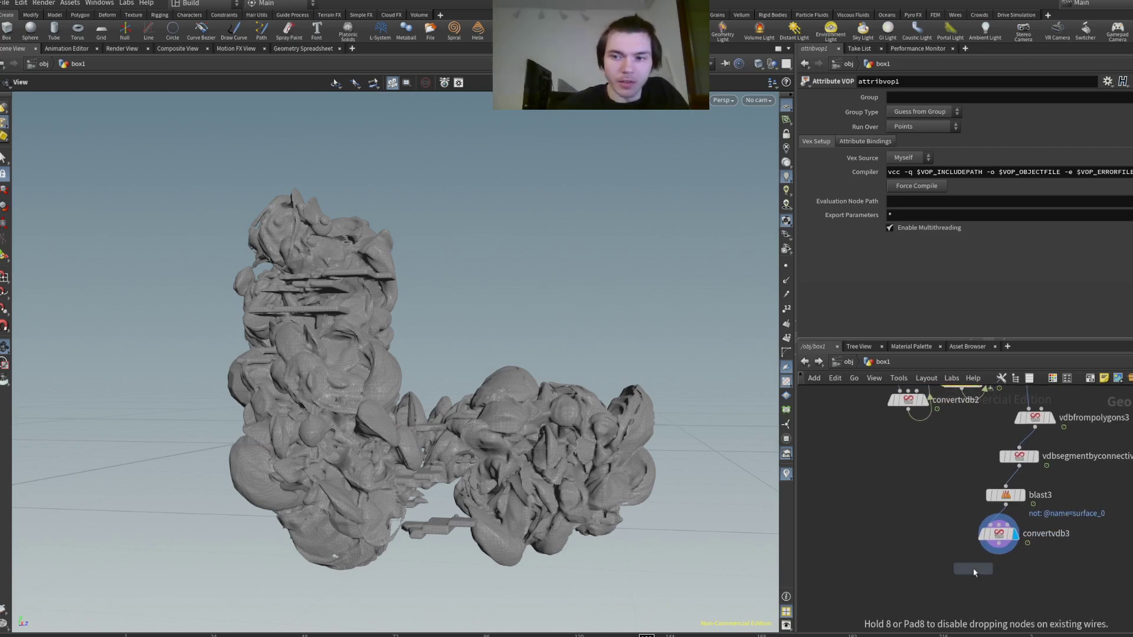
left_click(972, 568)
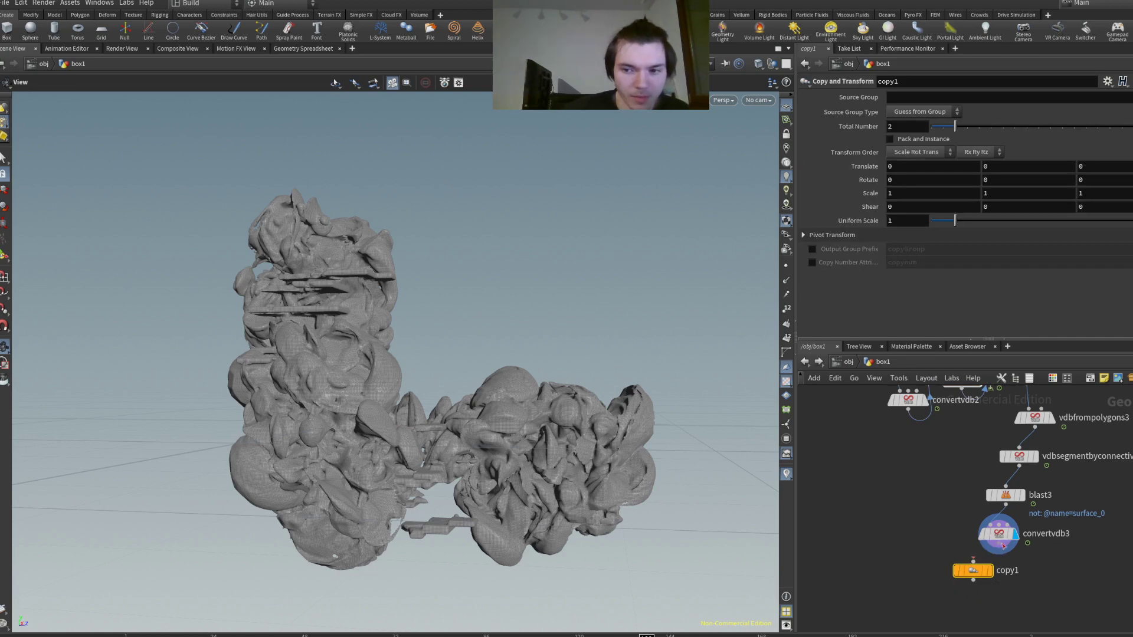
left_click_drag(973, 570, 968, 595)
left_click(988, 573)
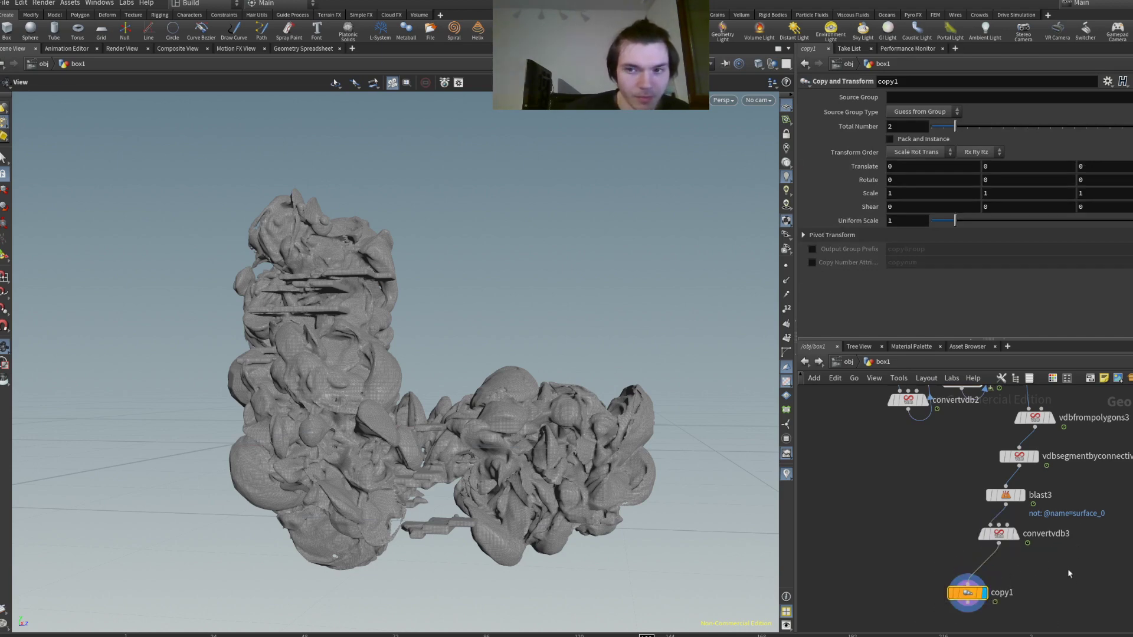
- Rotate the copy 90 degrees in X and translate it 0.8 in X and -1.5 in Y, checking the overlap
middle_click_drag(1068, 569, 1040, 500)
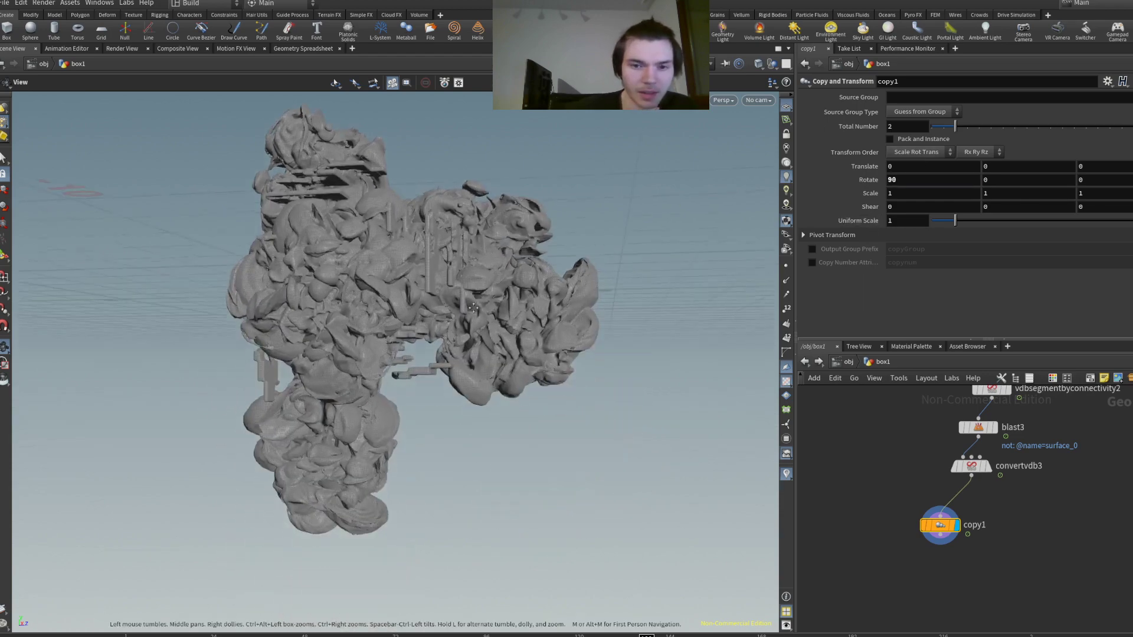
left_click(907, 166)
type(".8")
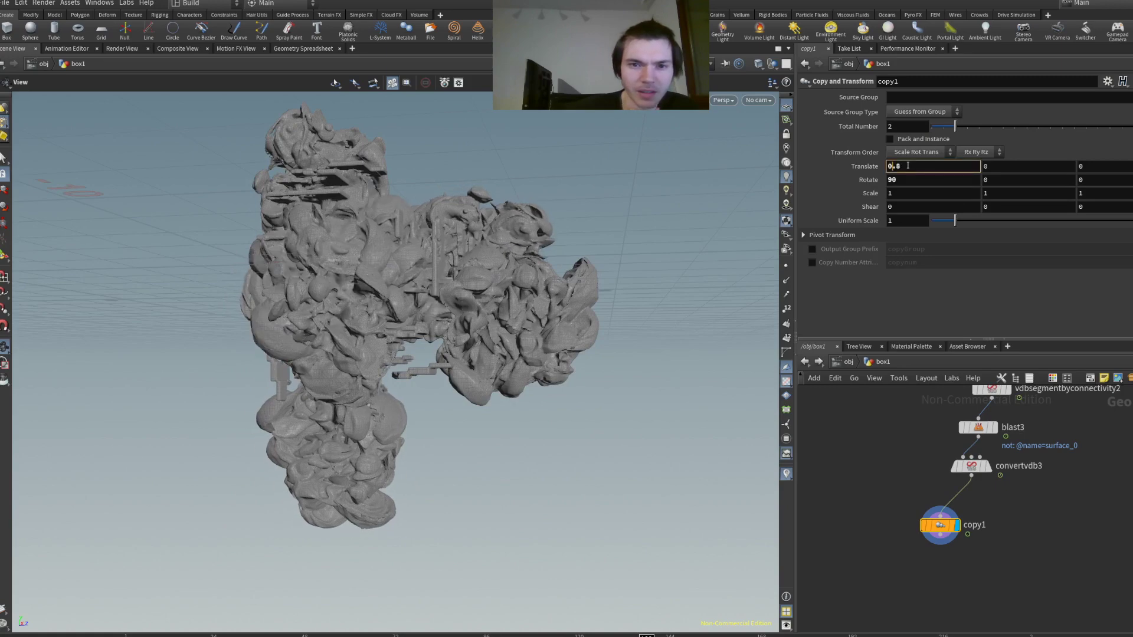
left_click_drag(573, 243, 376, 283)
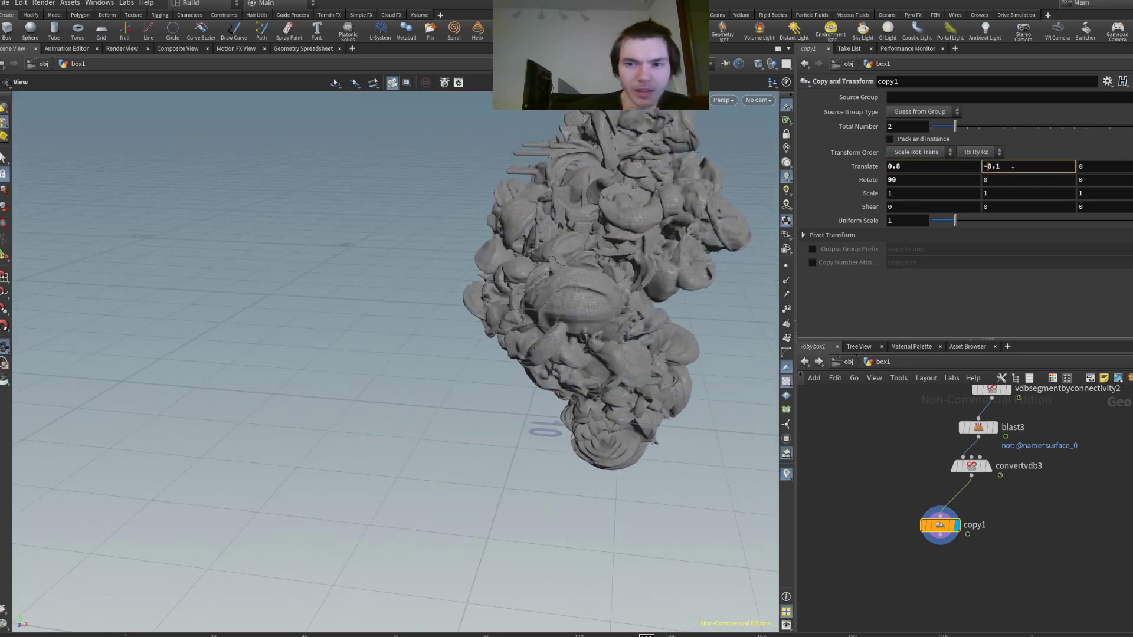
type("1.5")
key("Return")
left_click_drag(449, 318, 353, 337)
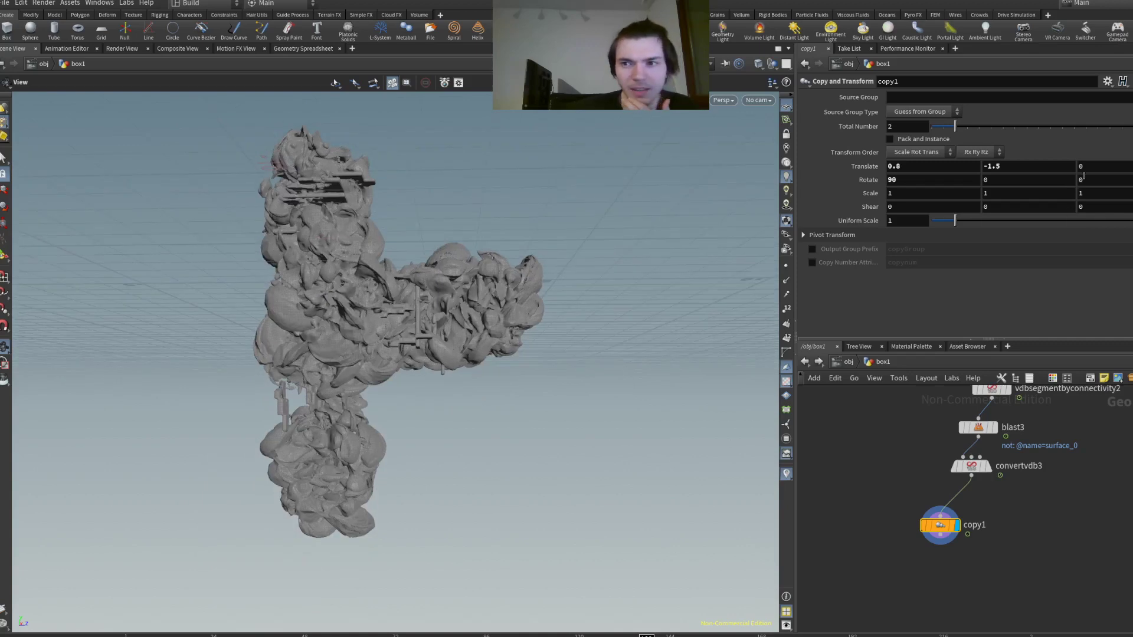
- Try Z translations of -2, -1 and 2.5 for the copy and settle on 4.6
scroll(1094, 166, "down", 20)
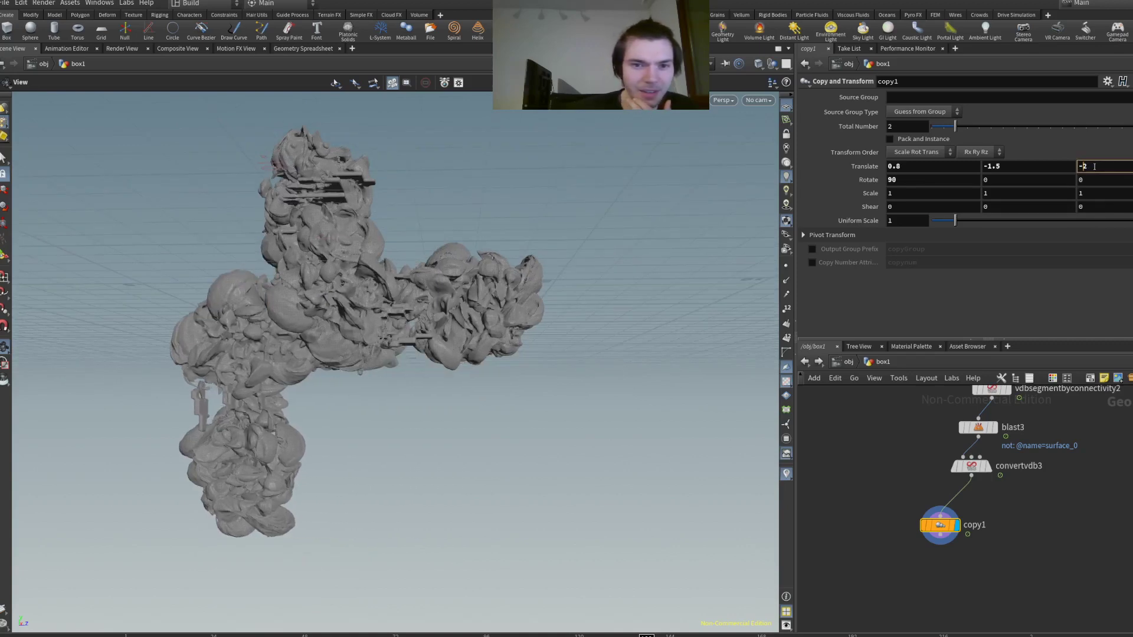
scroll(1093, 166, "up", 20)
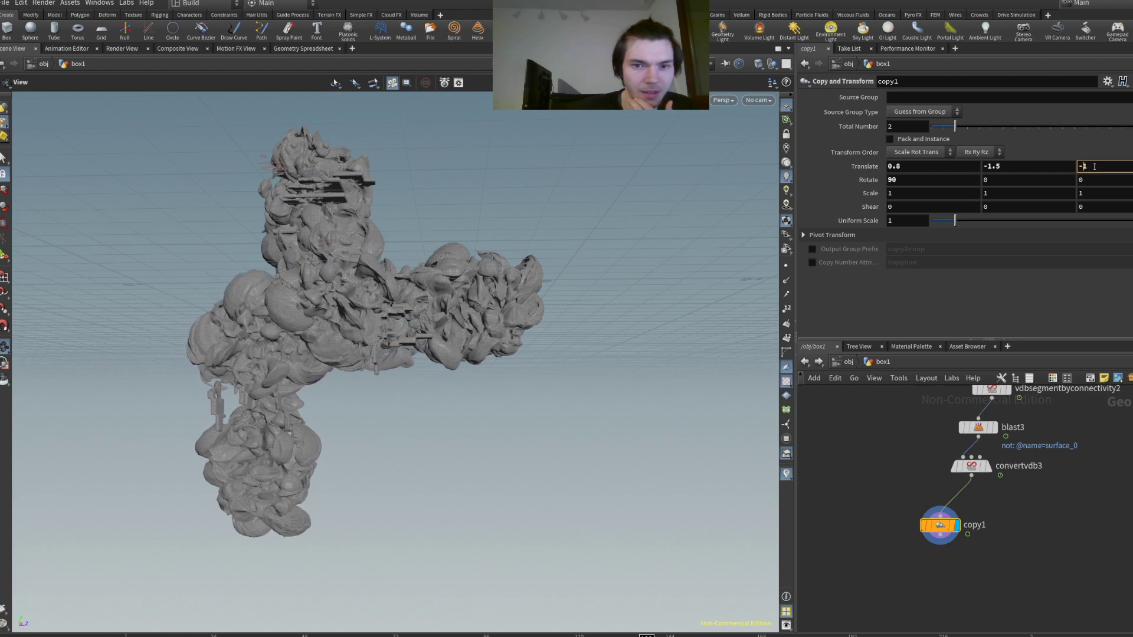
scroll(1093, 166, "up", 20)
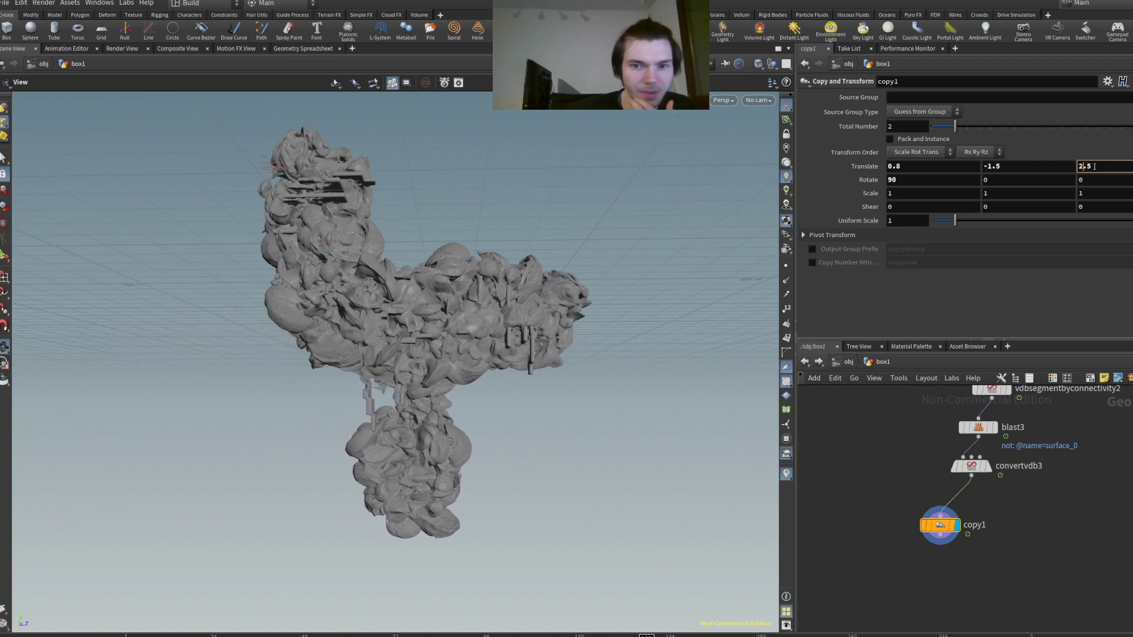
scroll(1095, 167, "up", 13)
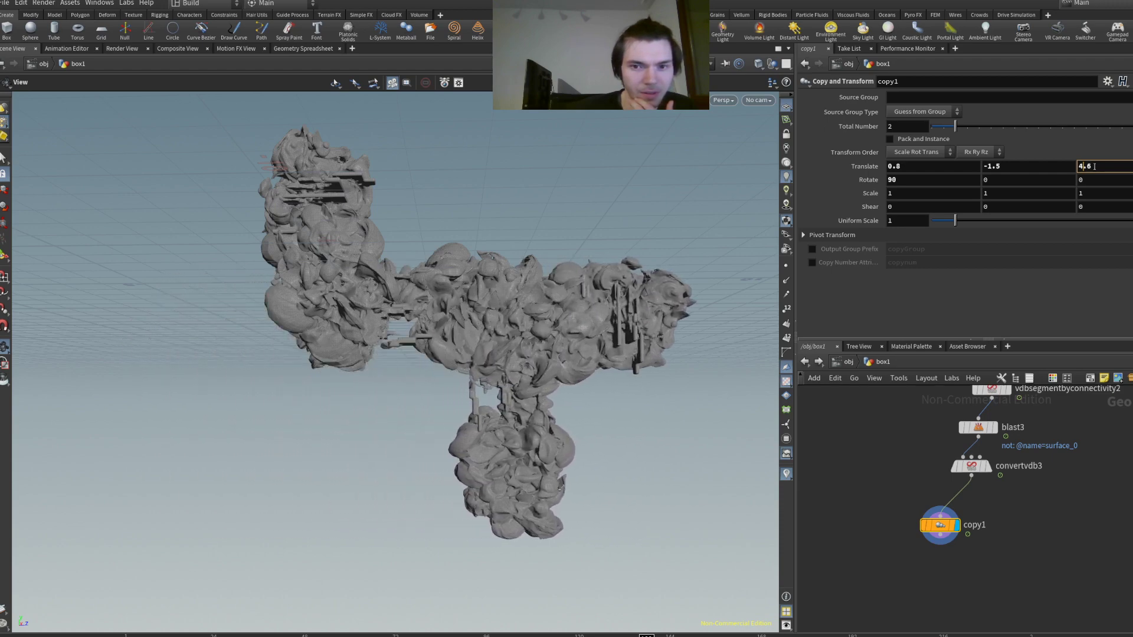
- Try an X rotation of 180 degrees for the copy, inspect the joined forms, and change it to 70
left_click_drag(601, 252, 469, 260)
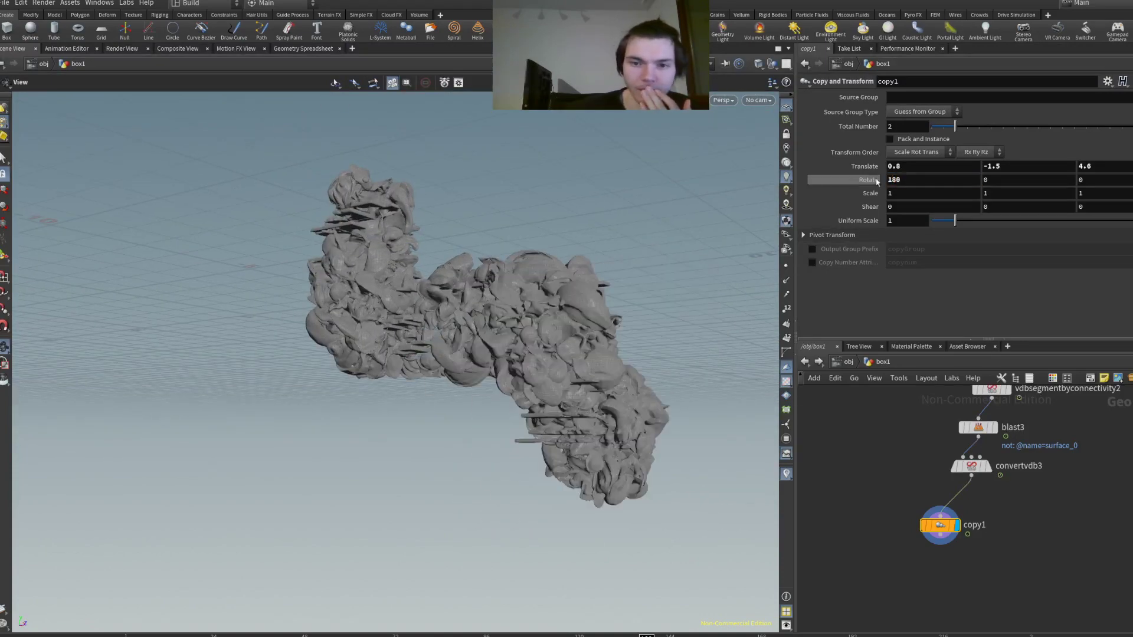
left_click_drag(608, 318, 487, 316)
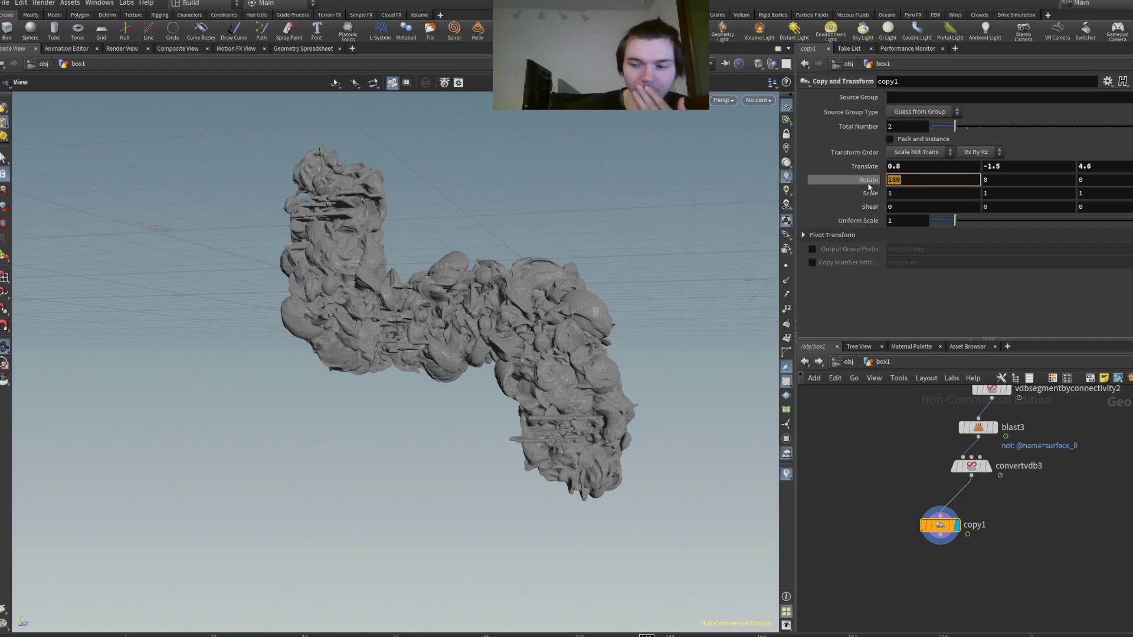
type("70")
key("Return")
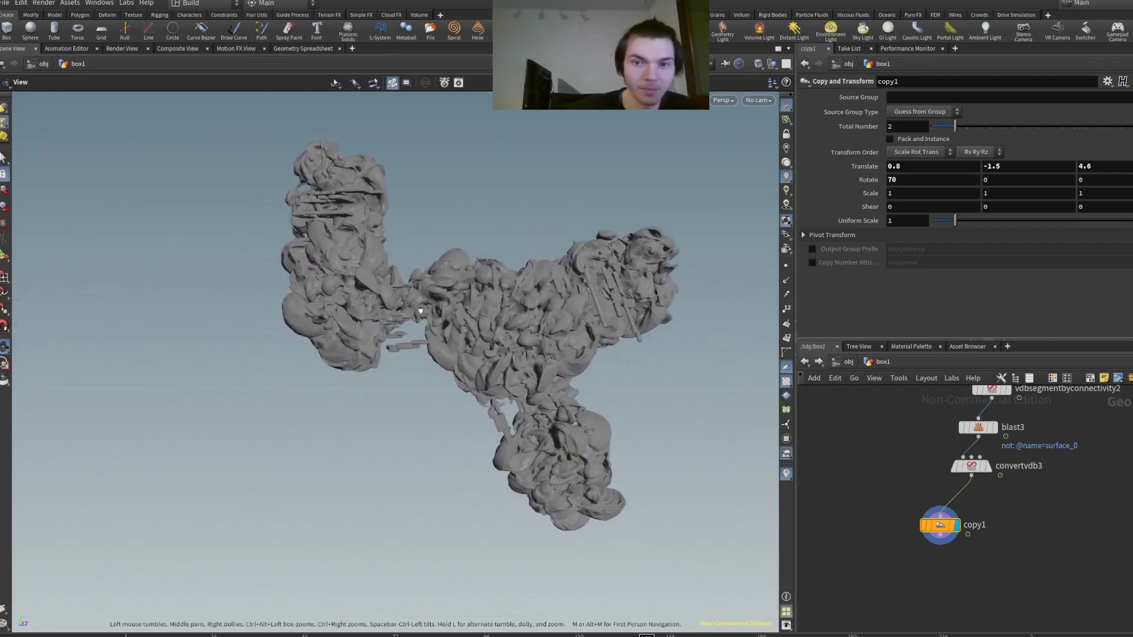
- Delete the Copy and Transform node and view the single form from several angles
key("Delete")
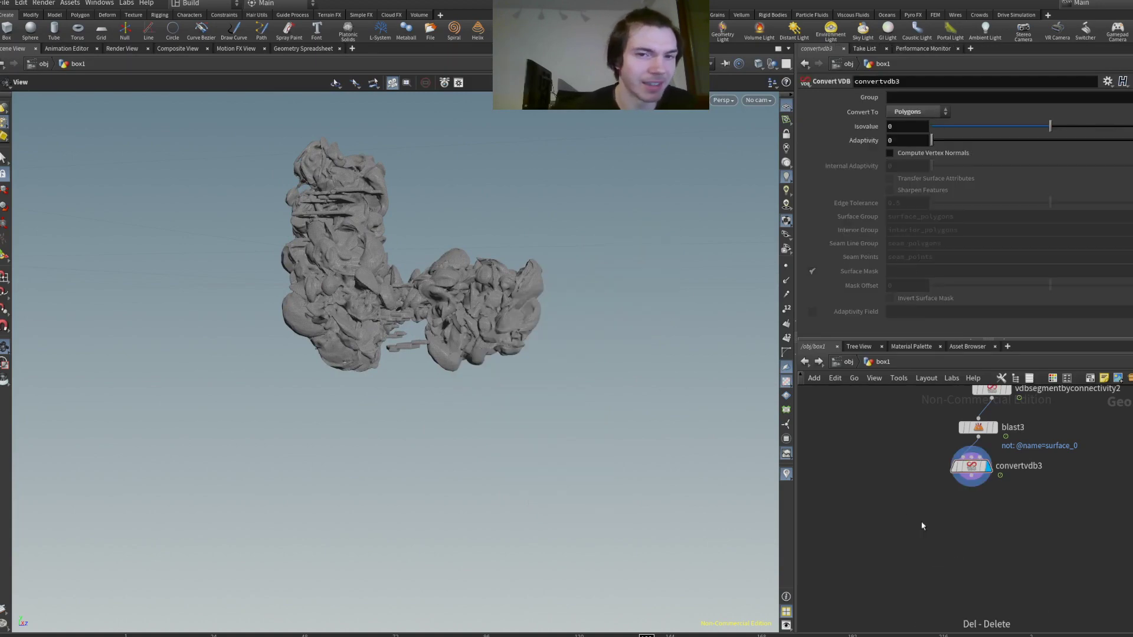
left_click_drag(513, 346, 518, 375)
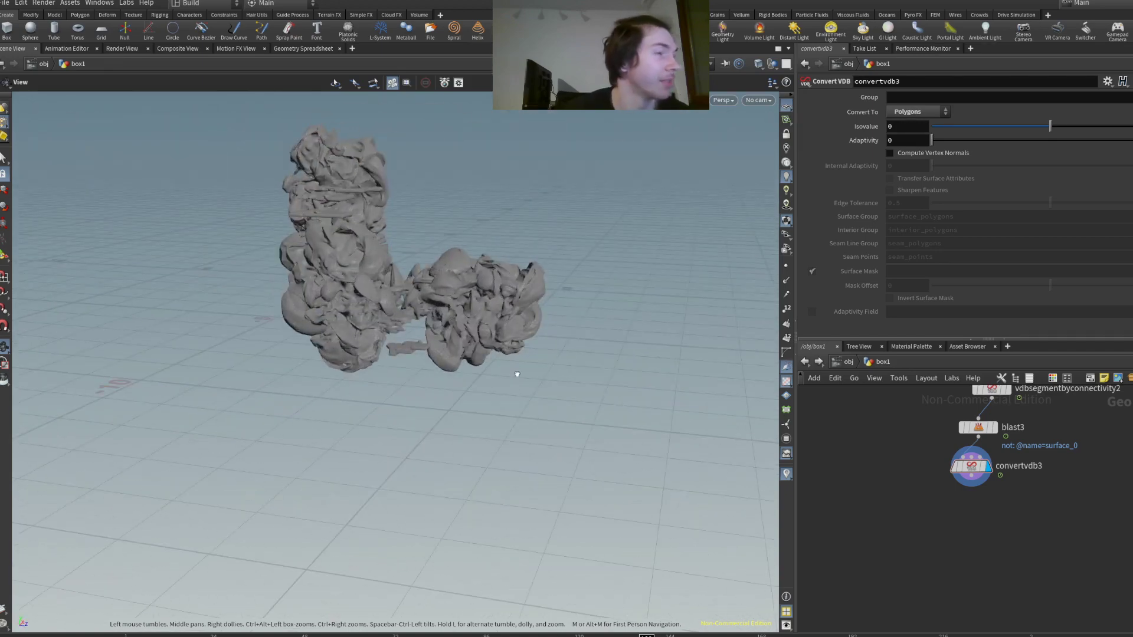
left_click_drag(482, 302, 564, 432)
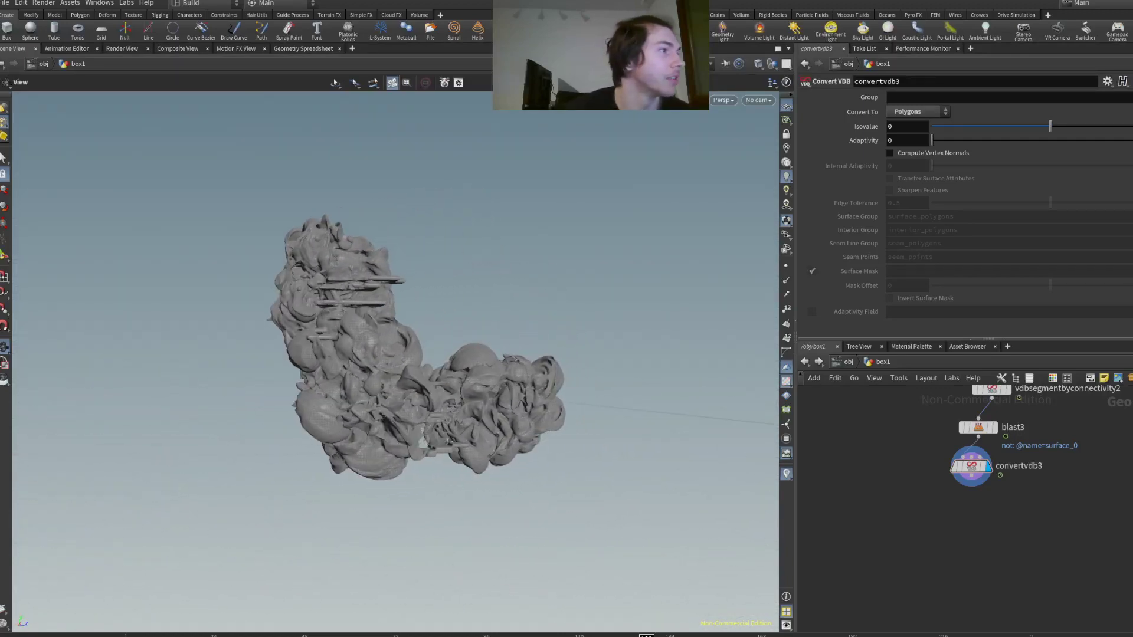